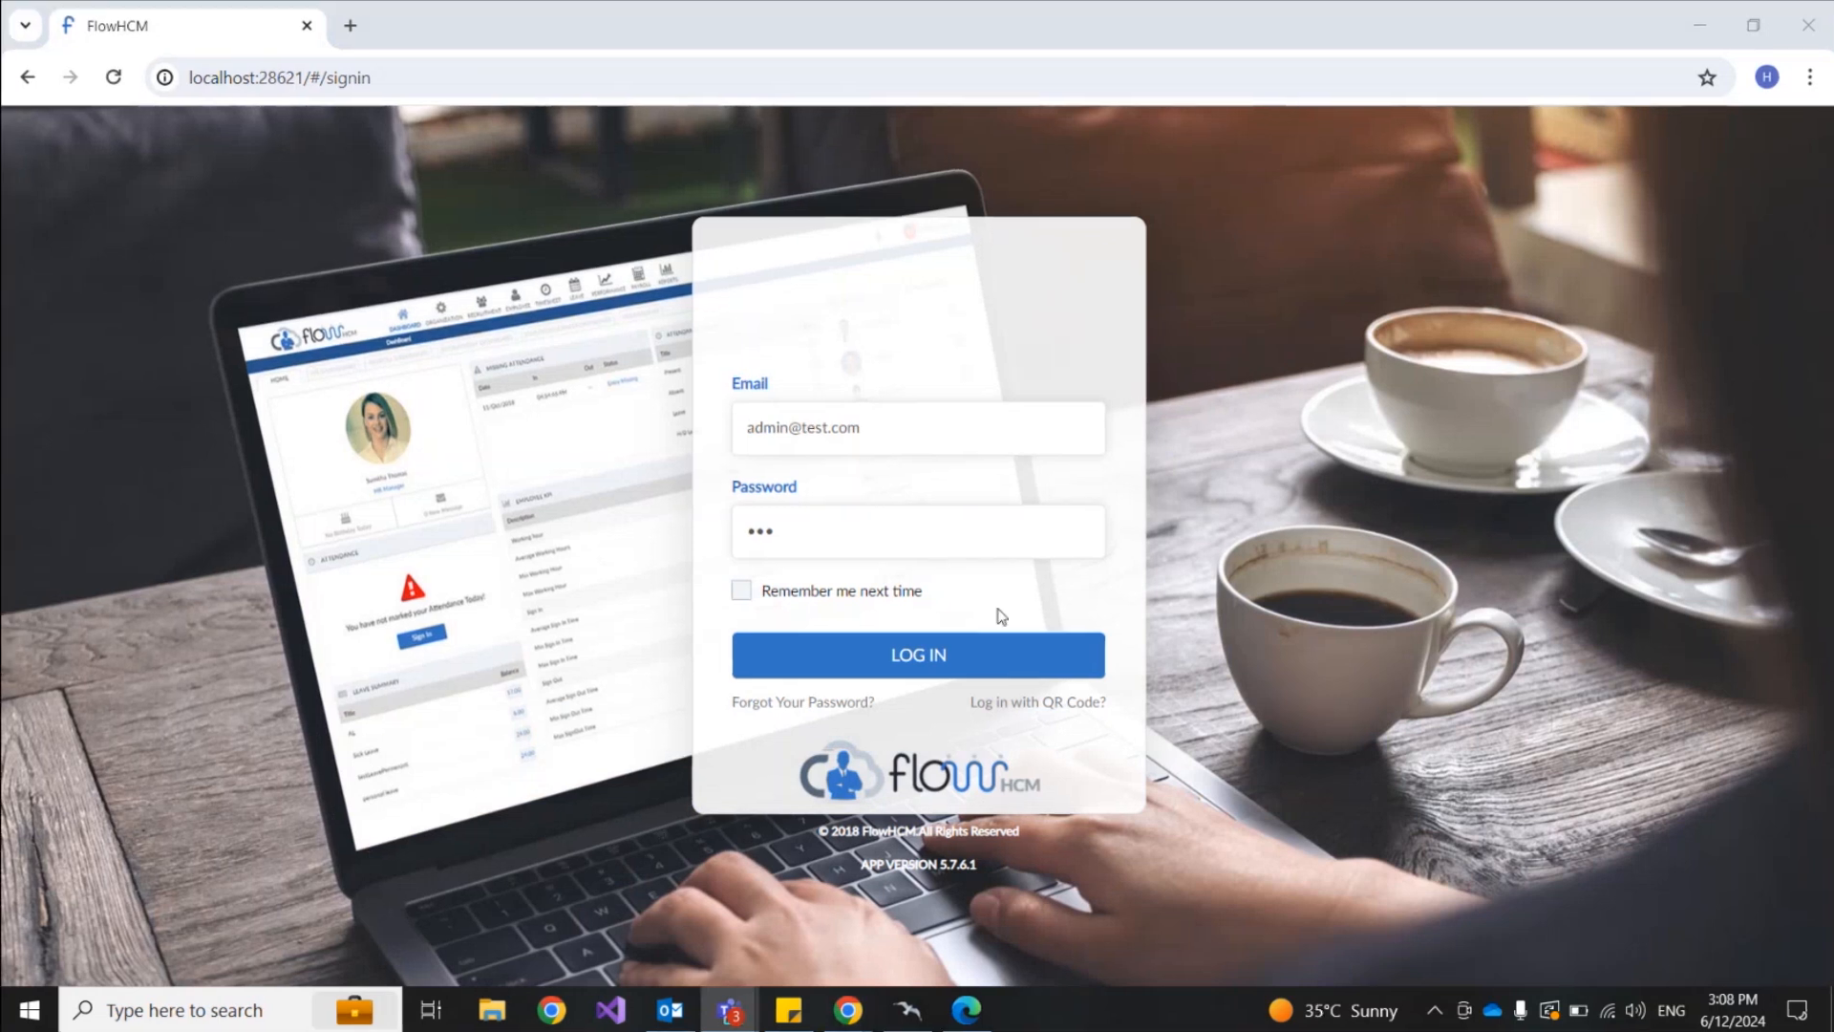
# Step: Log in with the admin credentials to reach the ESS dashboard
pyautogui.click(963, 653)
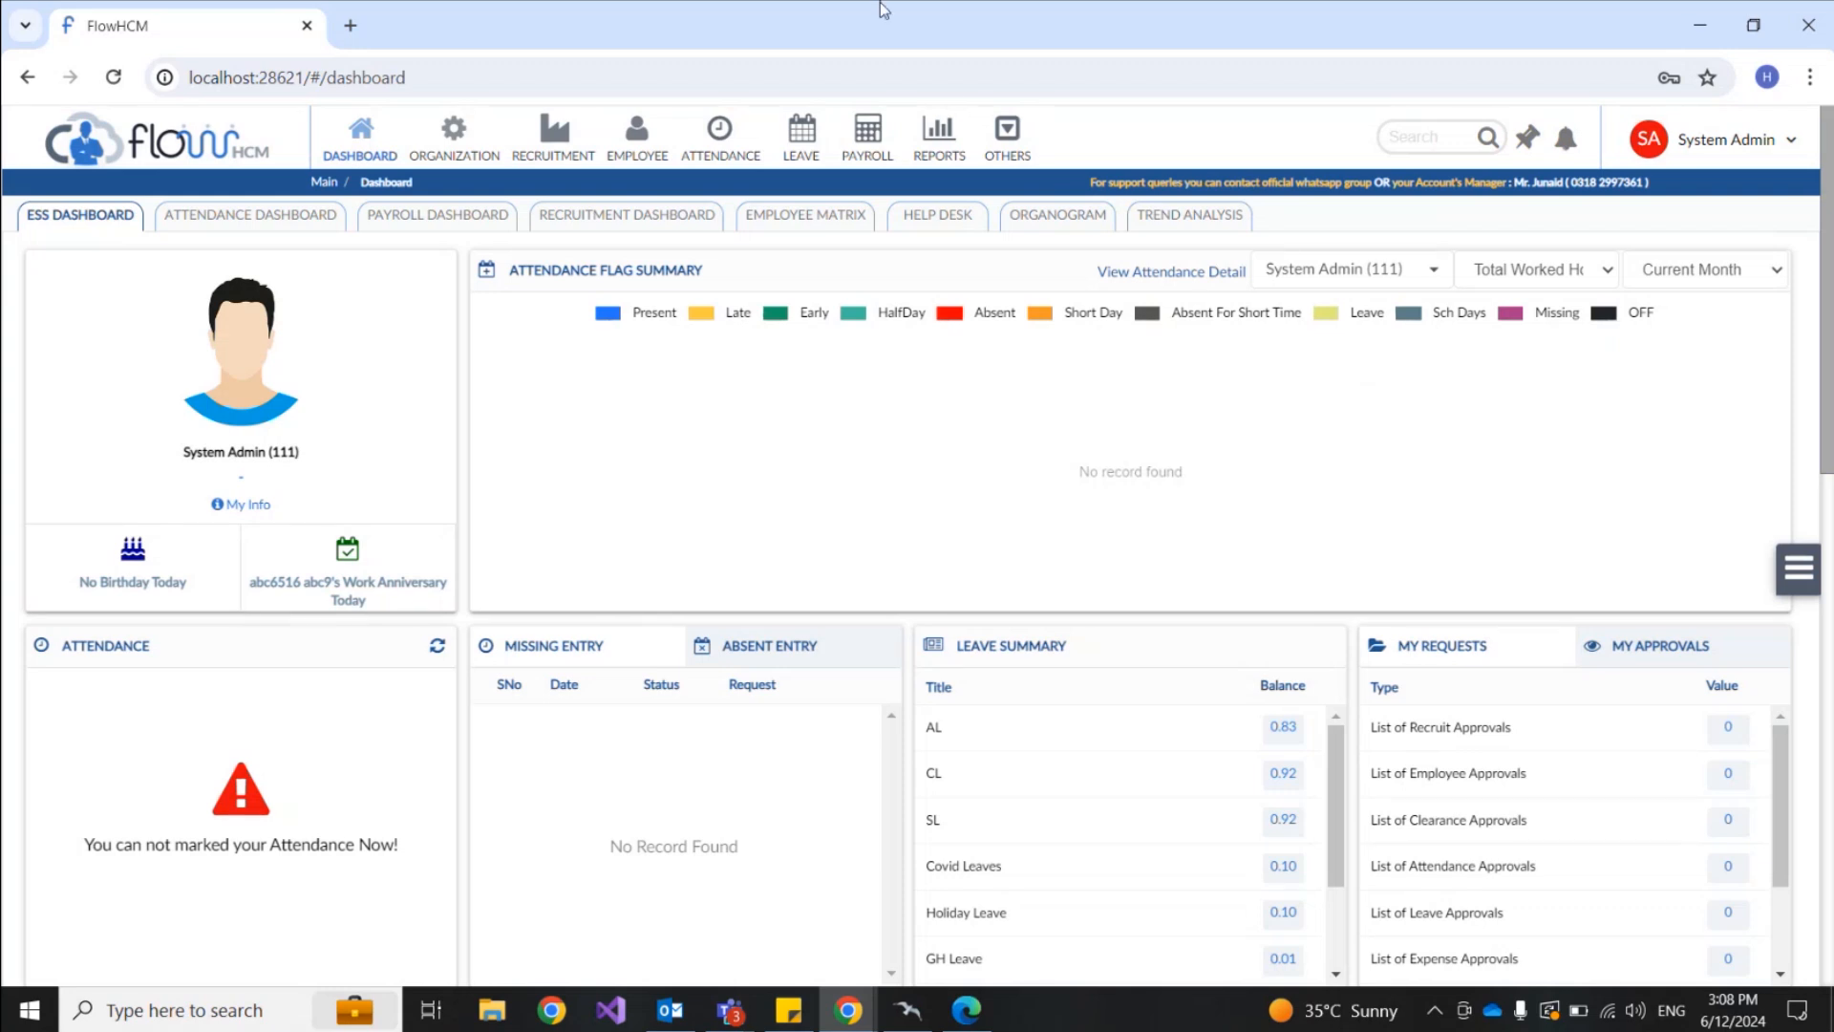
# Step: Go to the Help Desk module from the OTHERS list, showing the My Tickets request page
pyautogui.click(1003, 153)
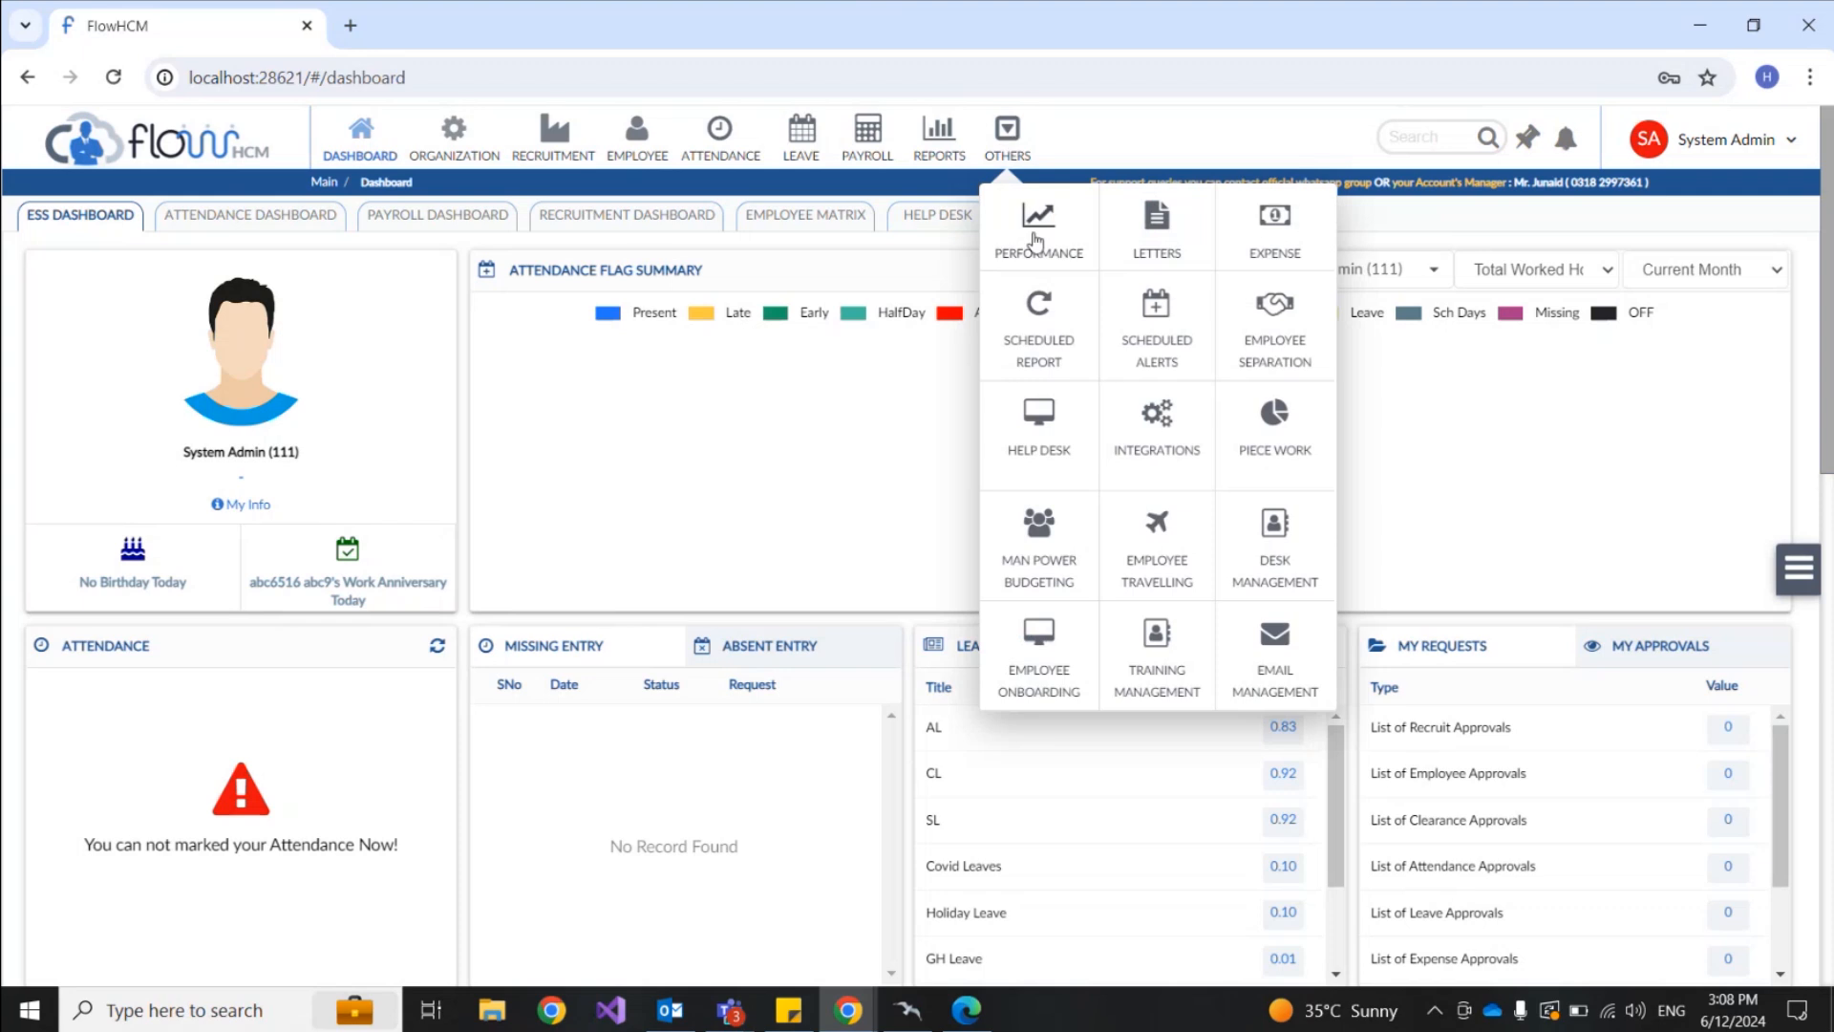
pyautogui.click(1041, 434)
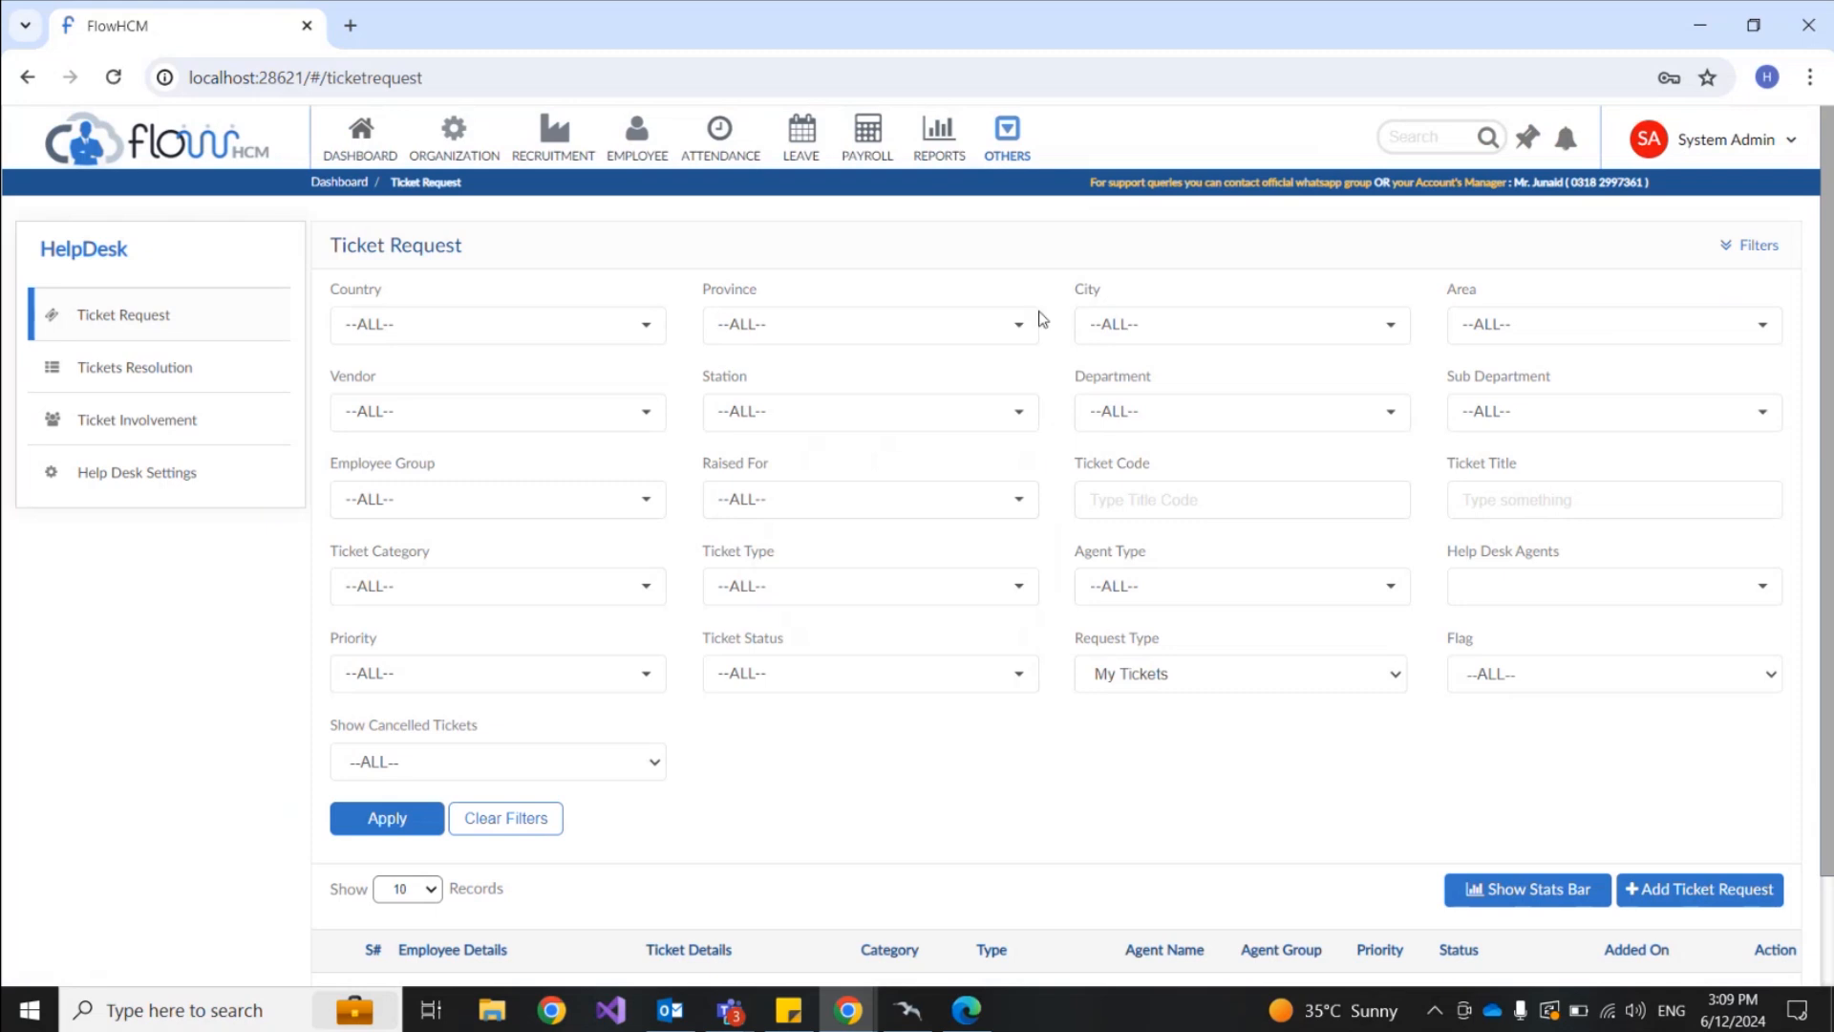
pyautogui.click(1011, 141)
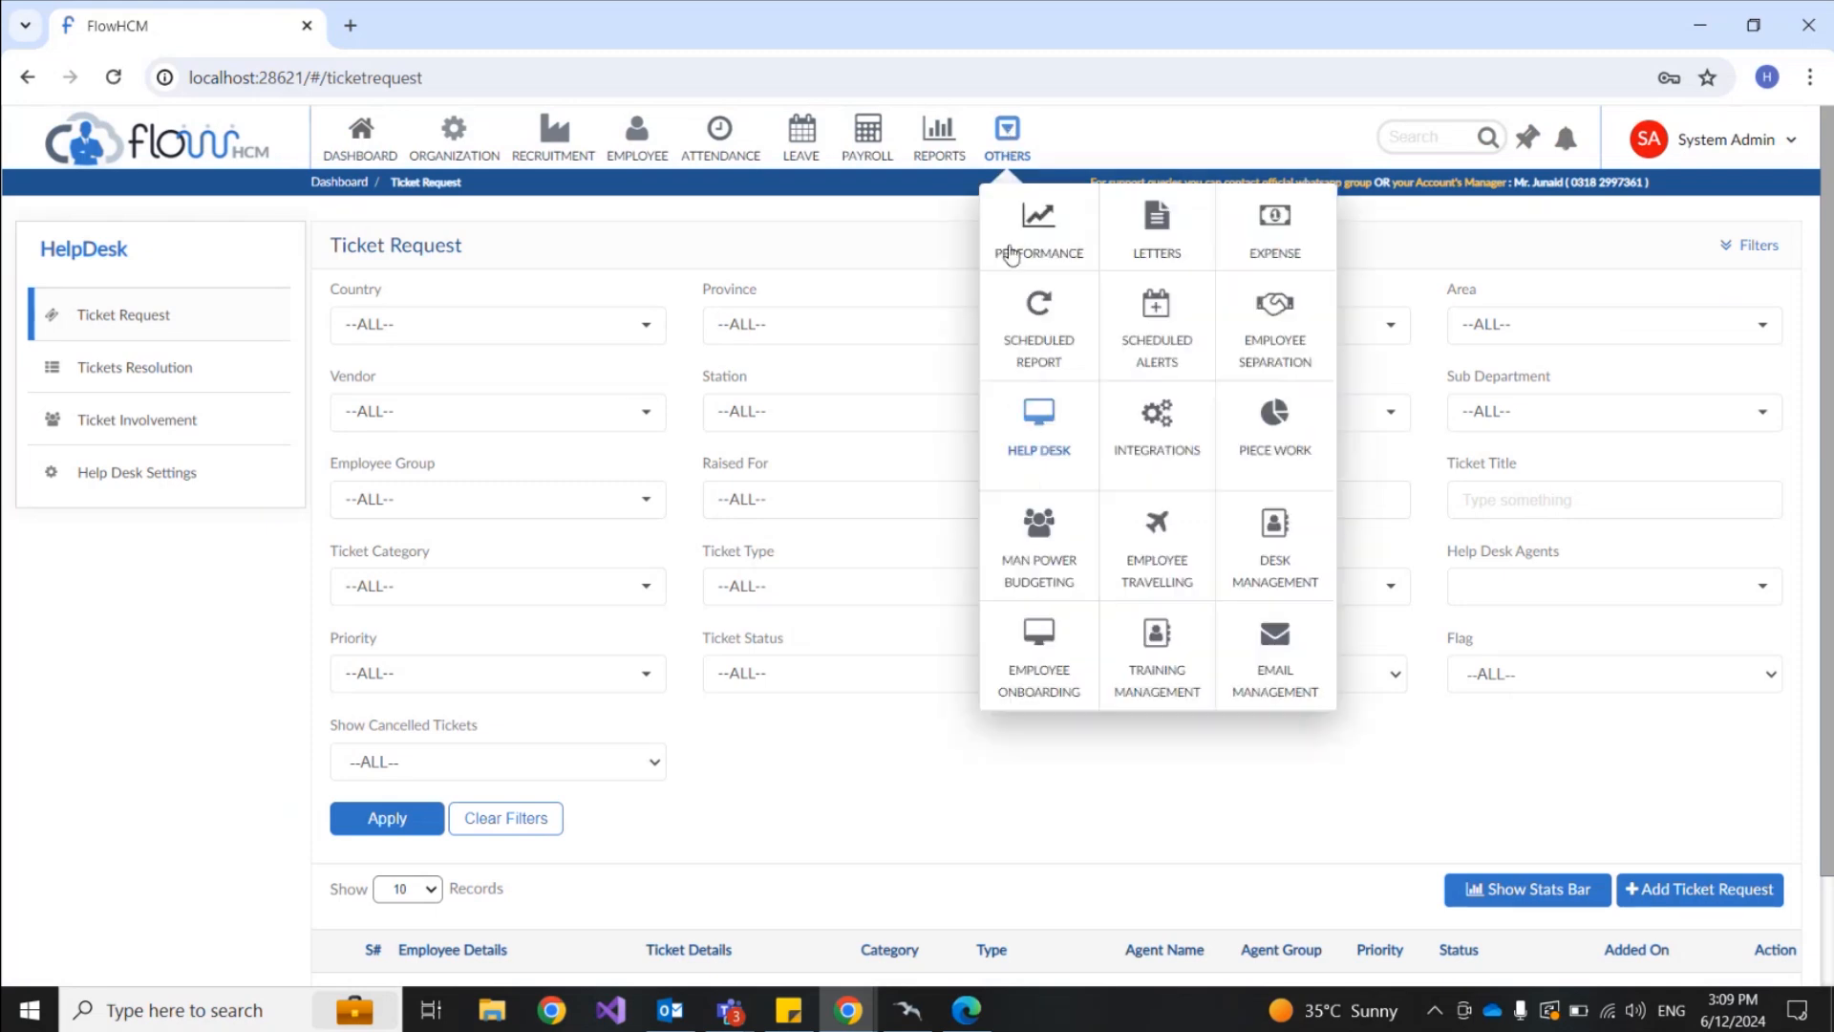
pyautogui.click(1041, 416)
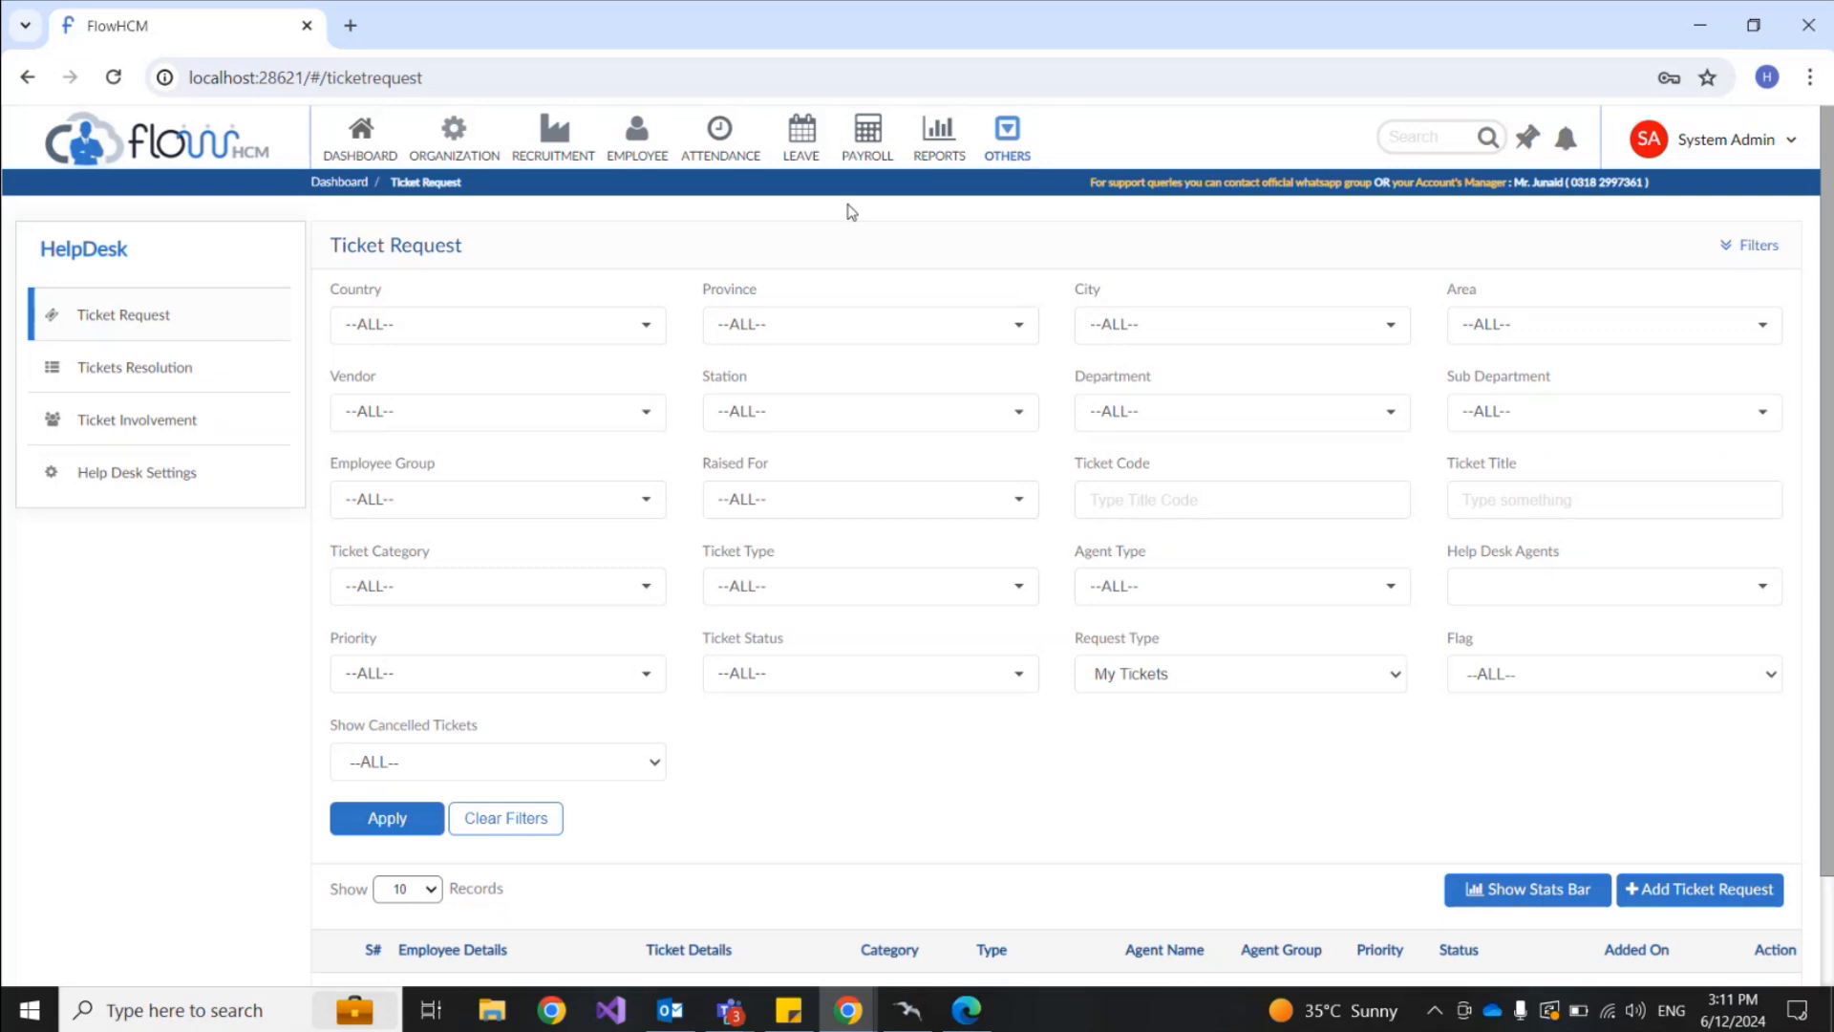
pyautogui.click(1008, 153)
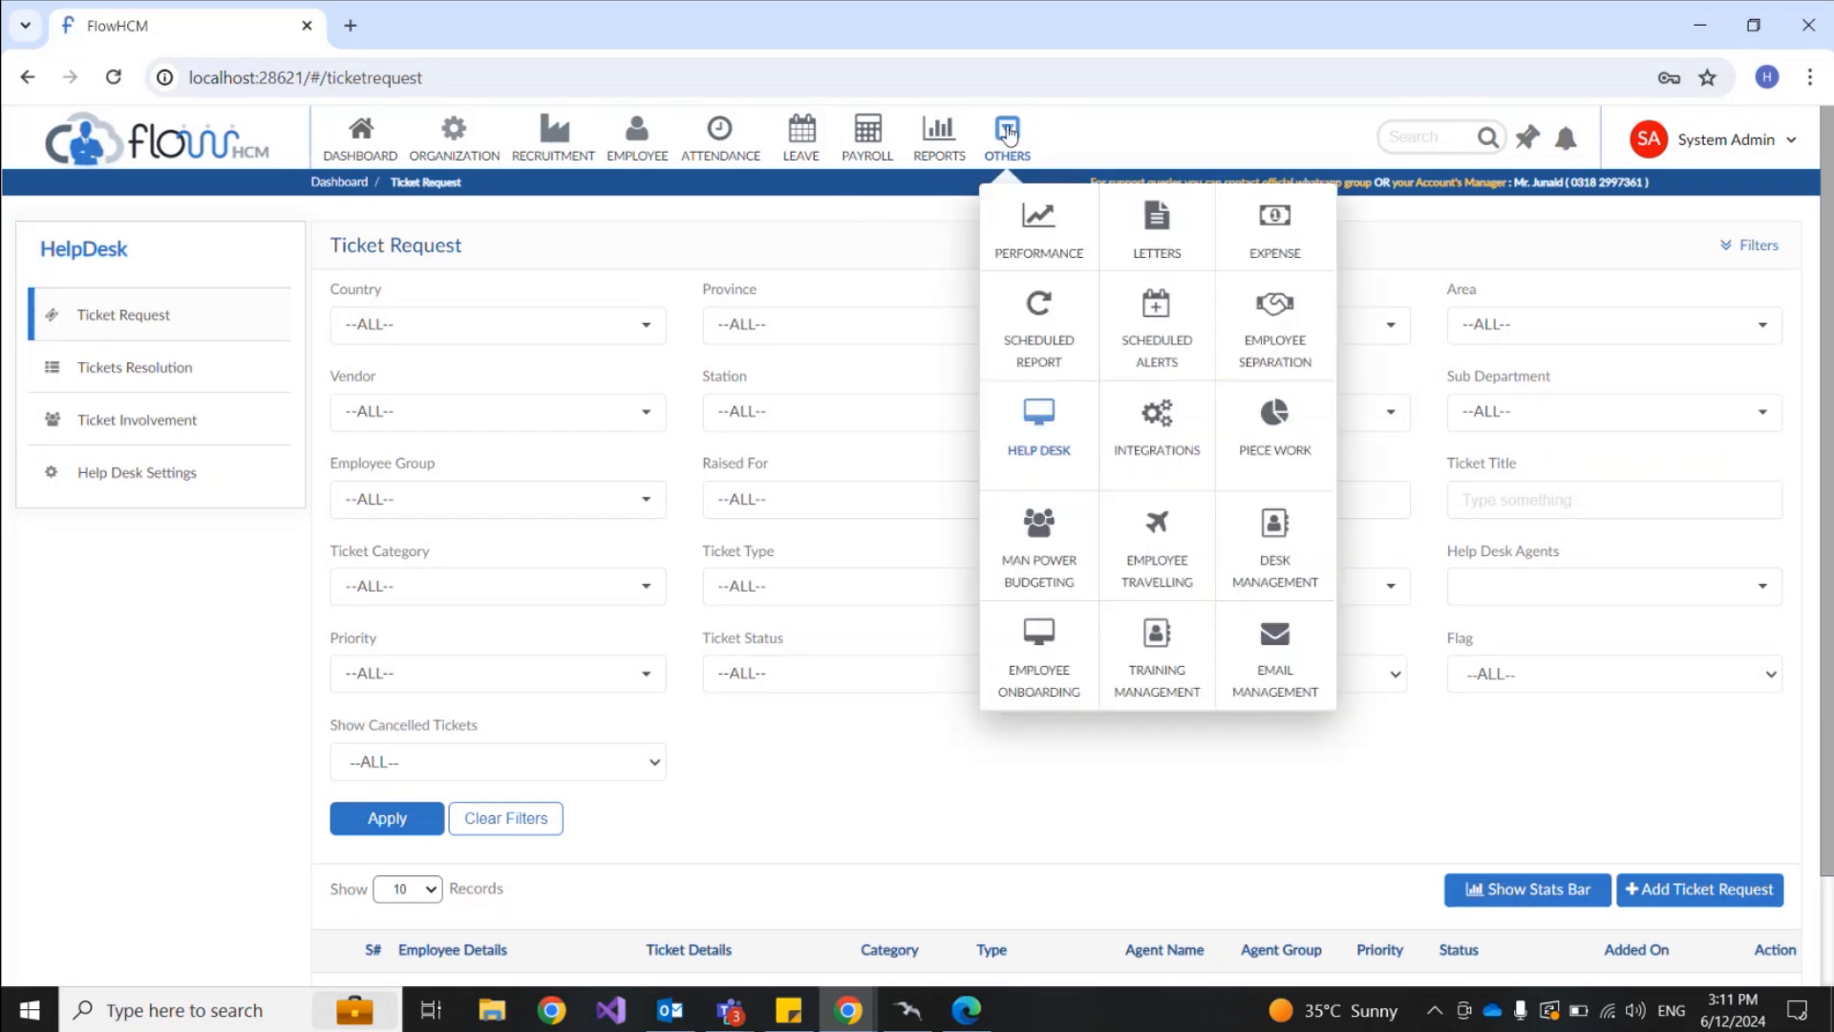
# Step: Go to Help Desk Settings, review the IT and Admin categories, and start a new category
pyautogui.click(1039, 435)
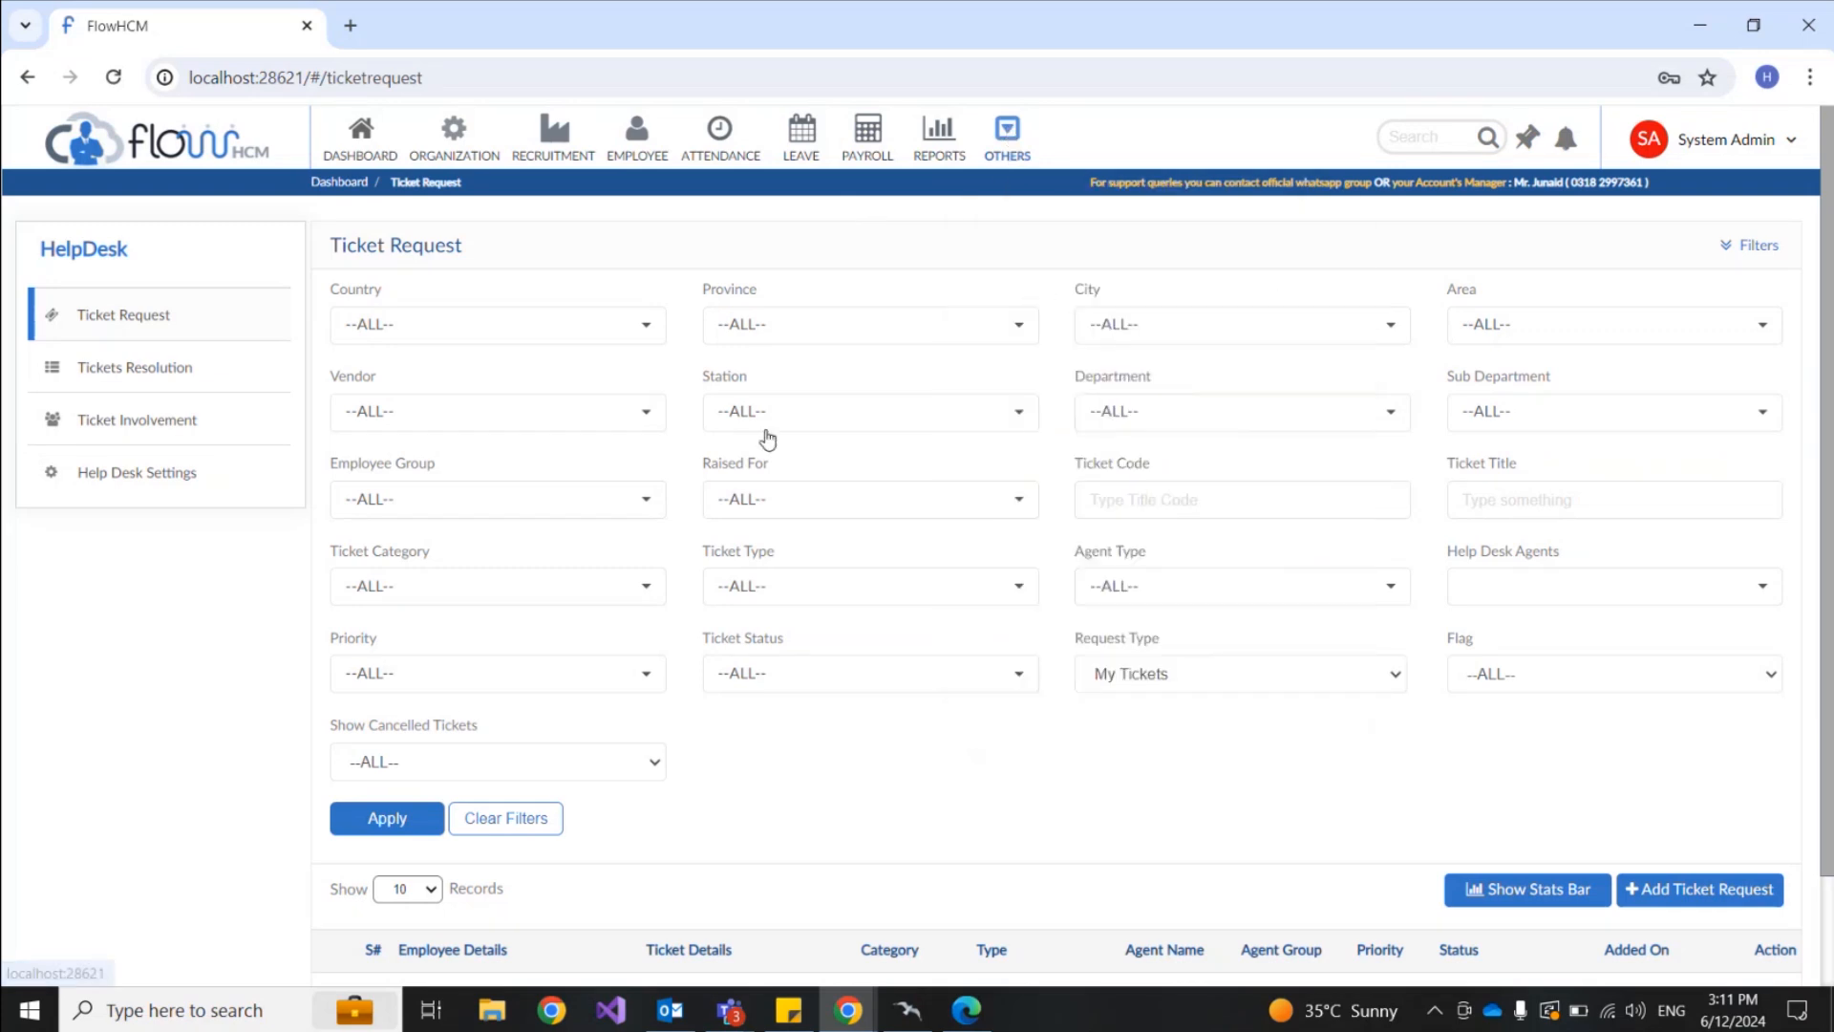
pyautogui.click(161, 483)
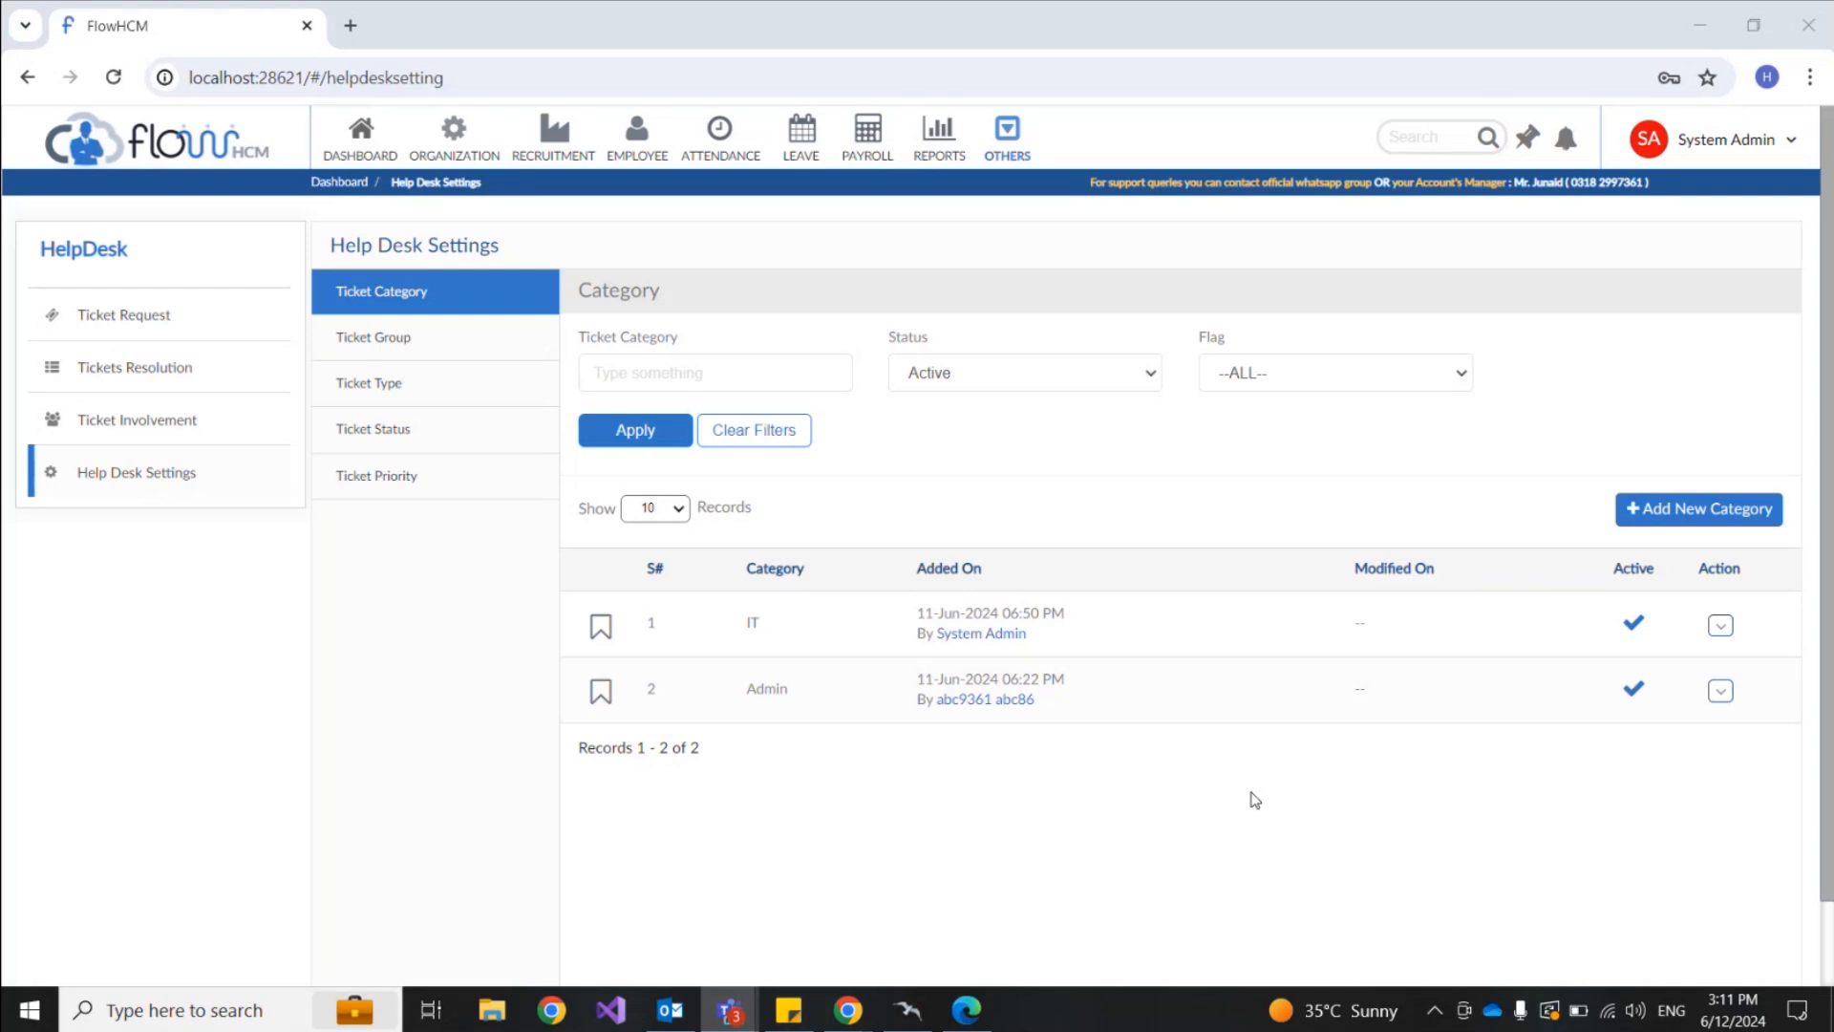
pyautogui.doubleClick(752, 623)
pyautogui.moveTo(746, 690); pyautogui.dragTo(789, 692)
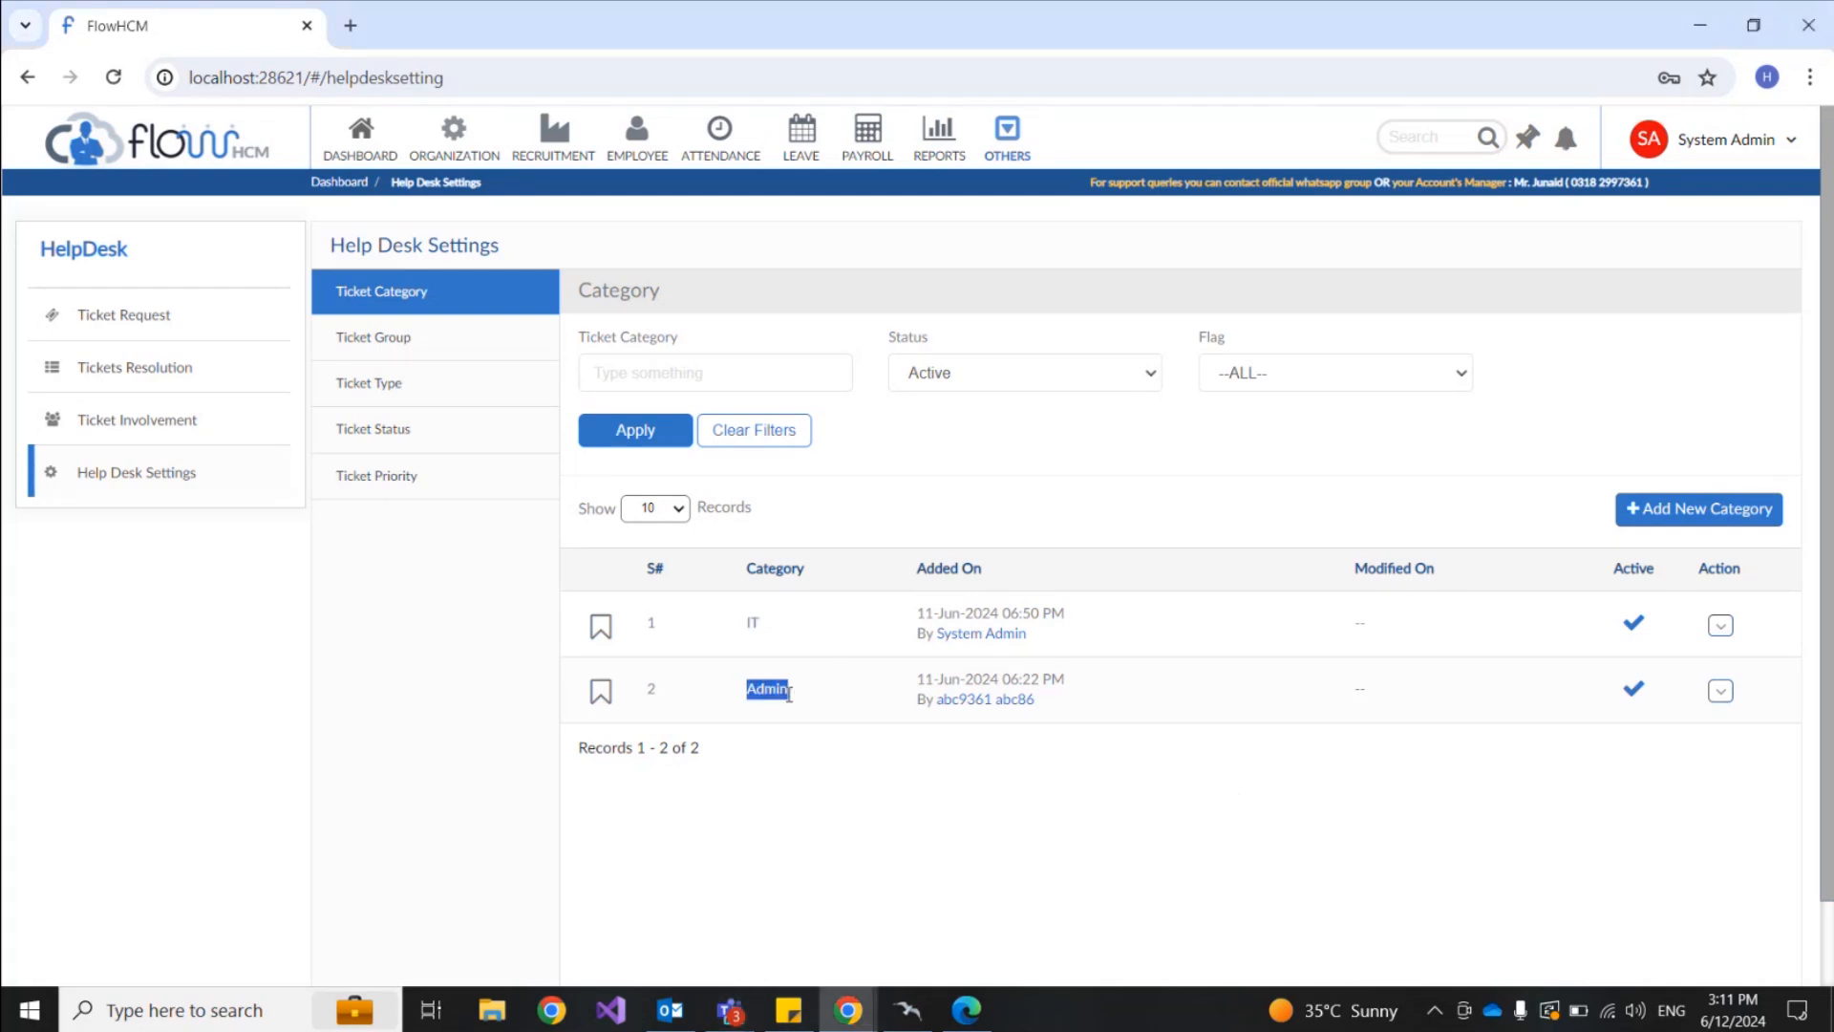
pyautogui.click(1733, 511)
# Step: Name the category 'Human Resource' and leave Allow Agent To Close Tickets at Yes
pyautogui.click(736, 288)
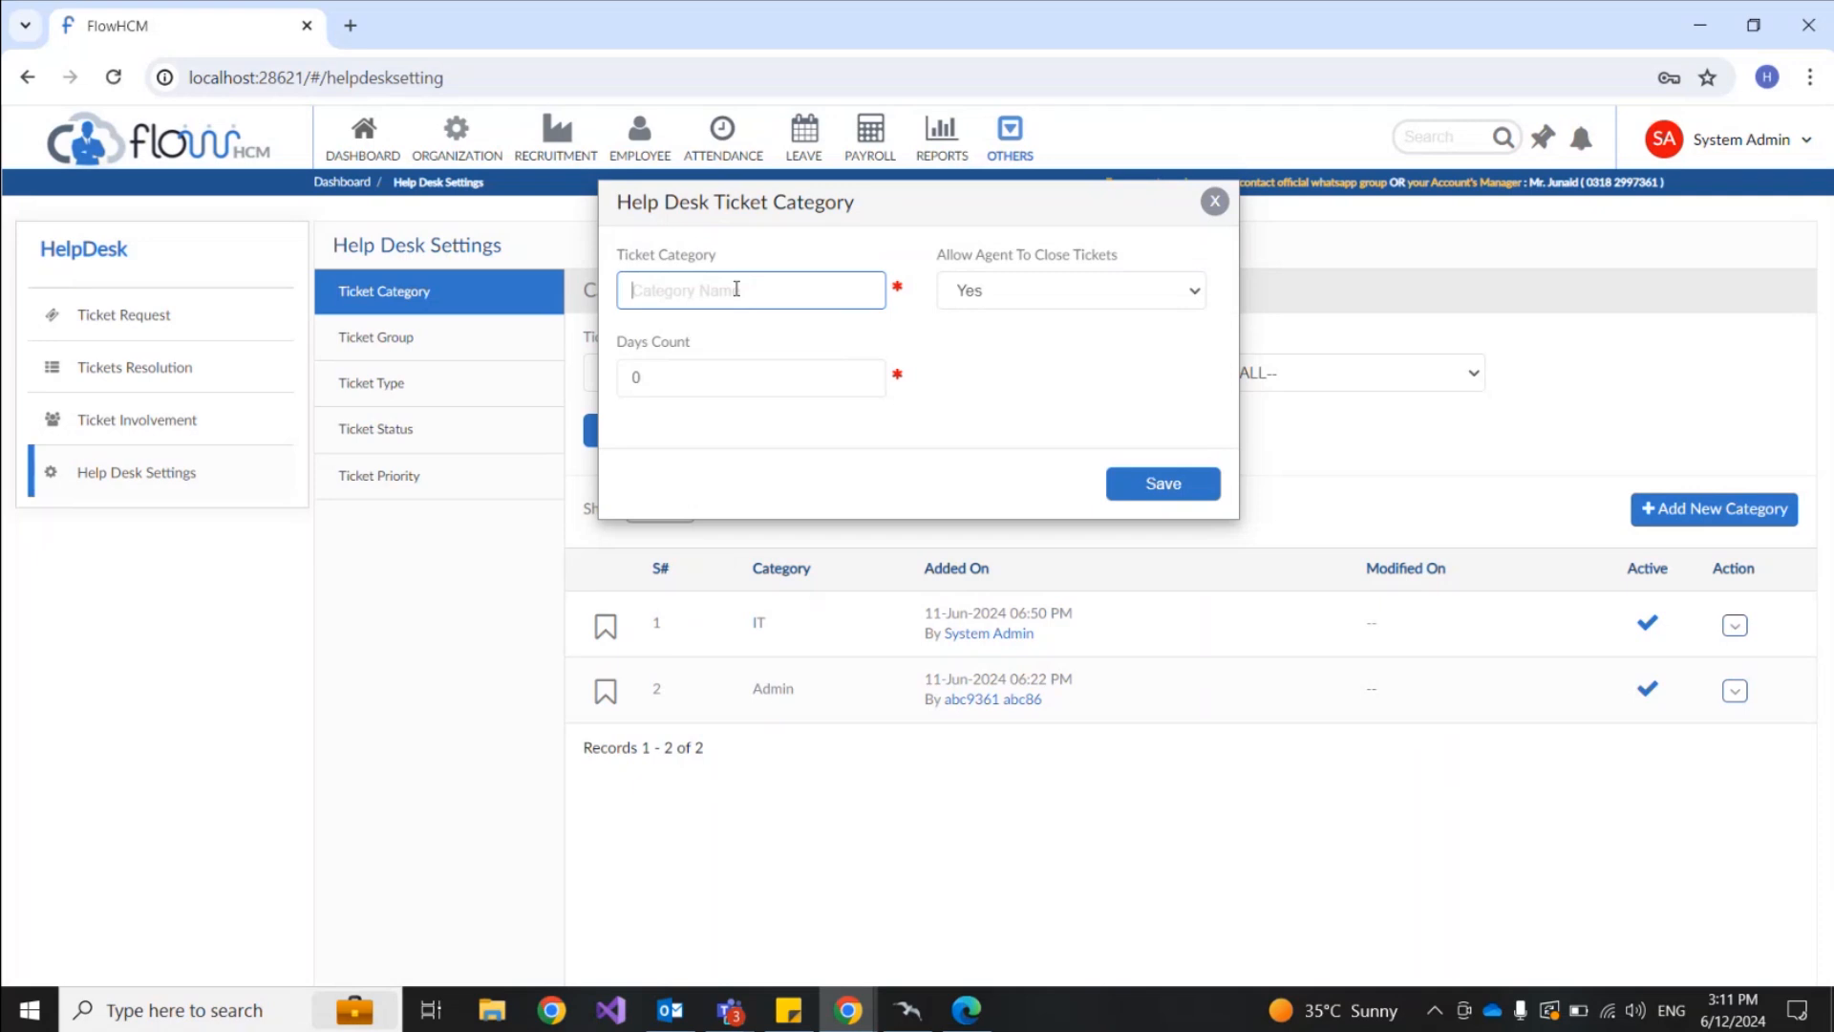
pyautogui.write('HUman')
pyautogui.press('BackSpace')
pyautogui.press('BackSpace')
pyautogui.press('BackSpace')
pyautogui.press('BackSpace')
pyautogui.write('uman Resor')
pyautogui.press('BackSpace')
pyautogui.write('urce')
pyautogui.moveTo(941, 257); pyautogui.dragTo(1137, 265)
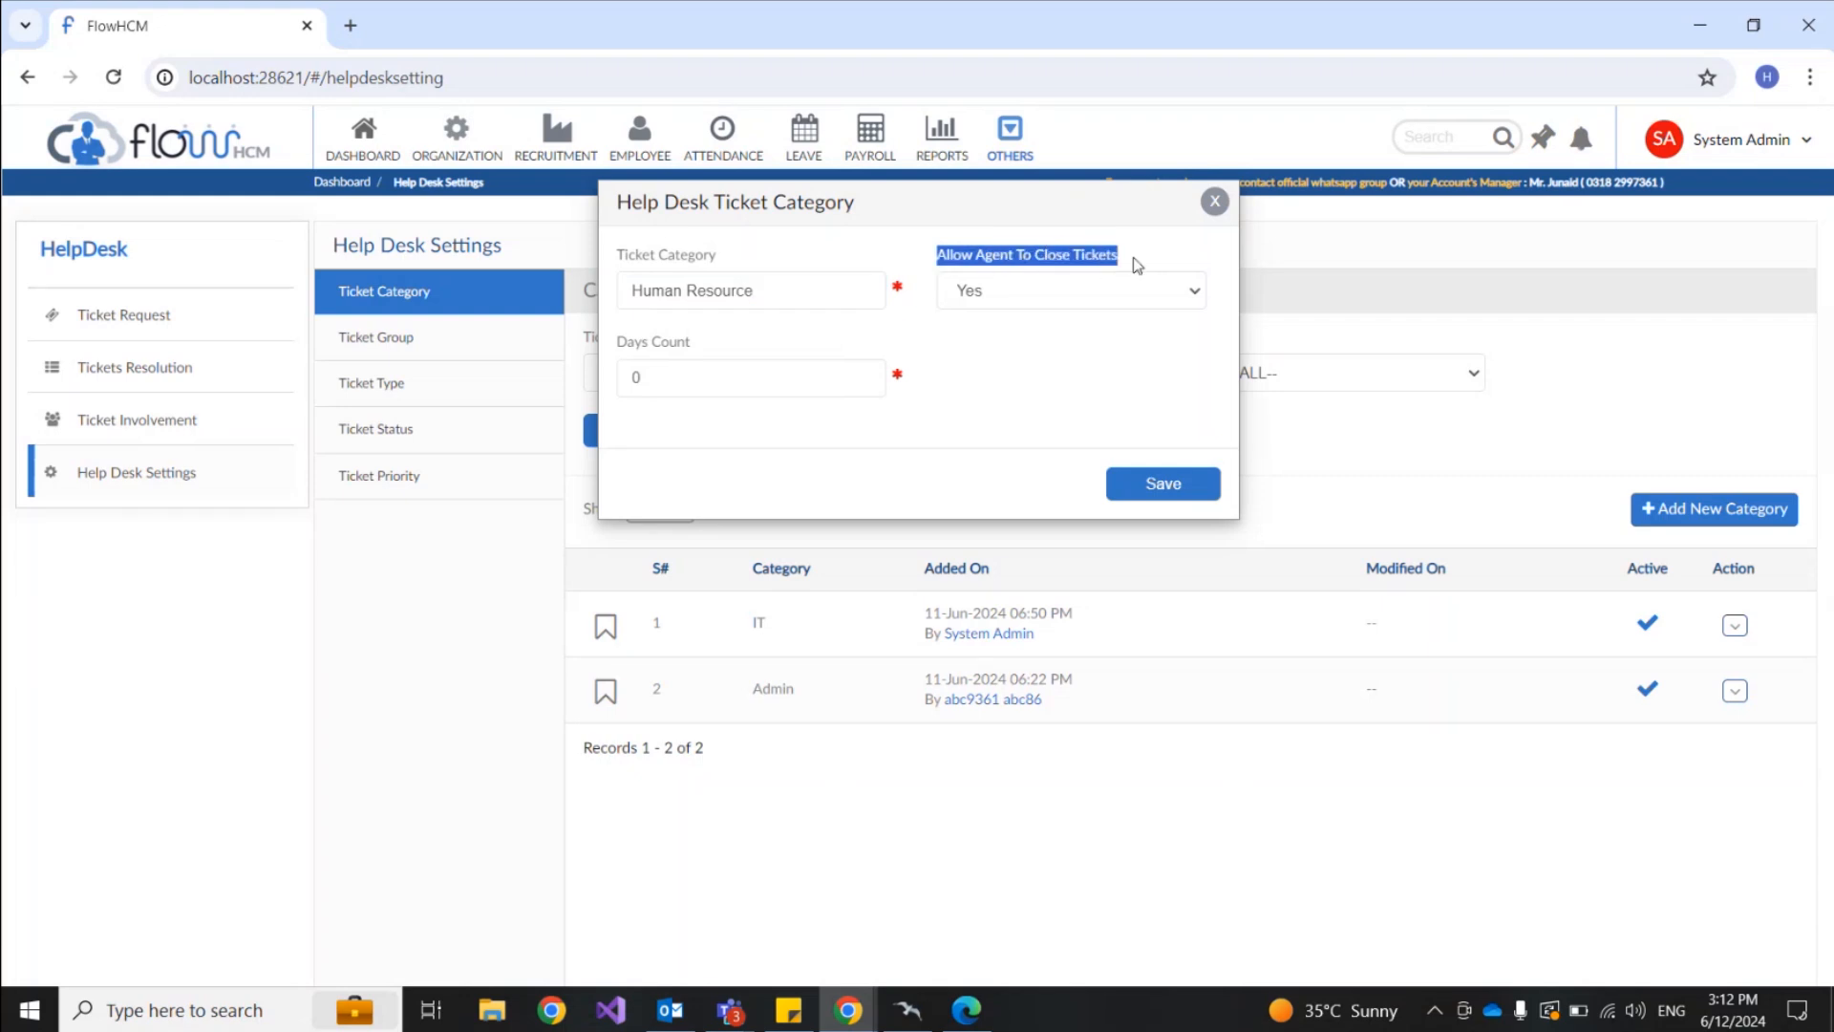
pyautogui.click(1127, 292)
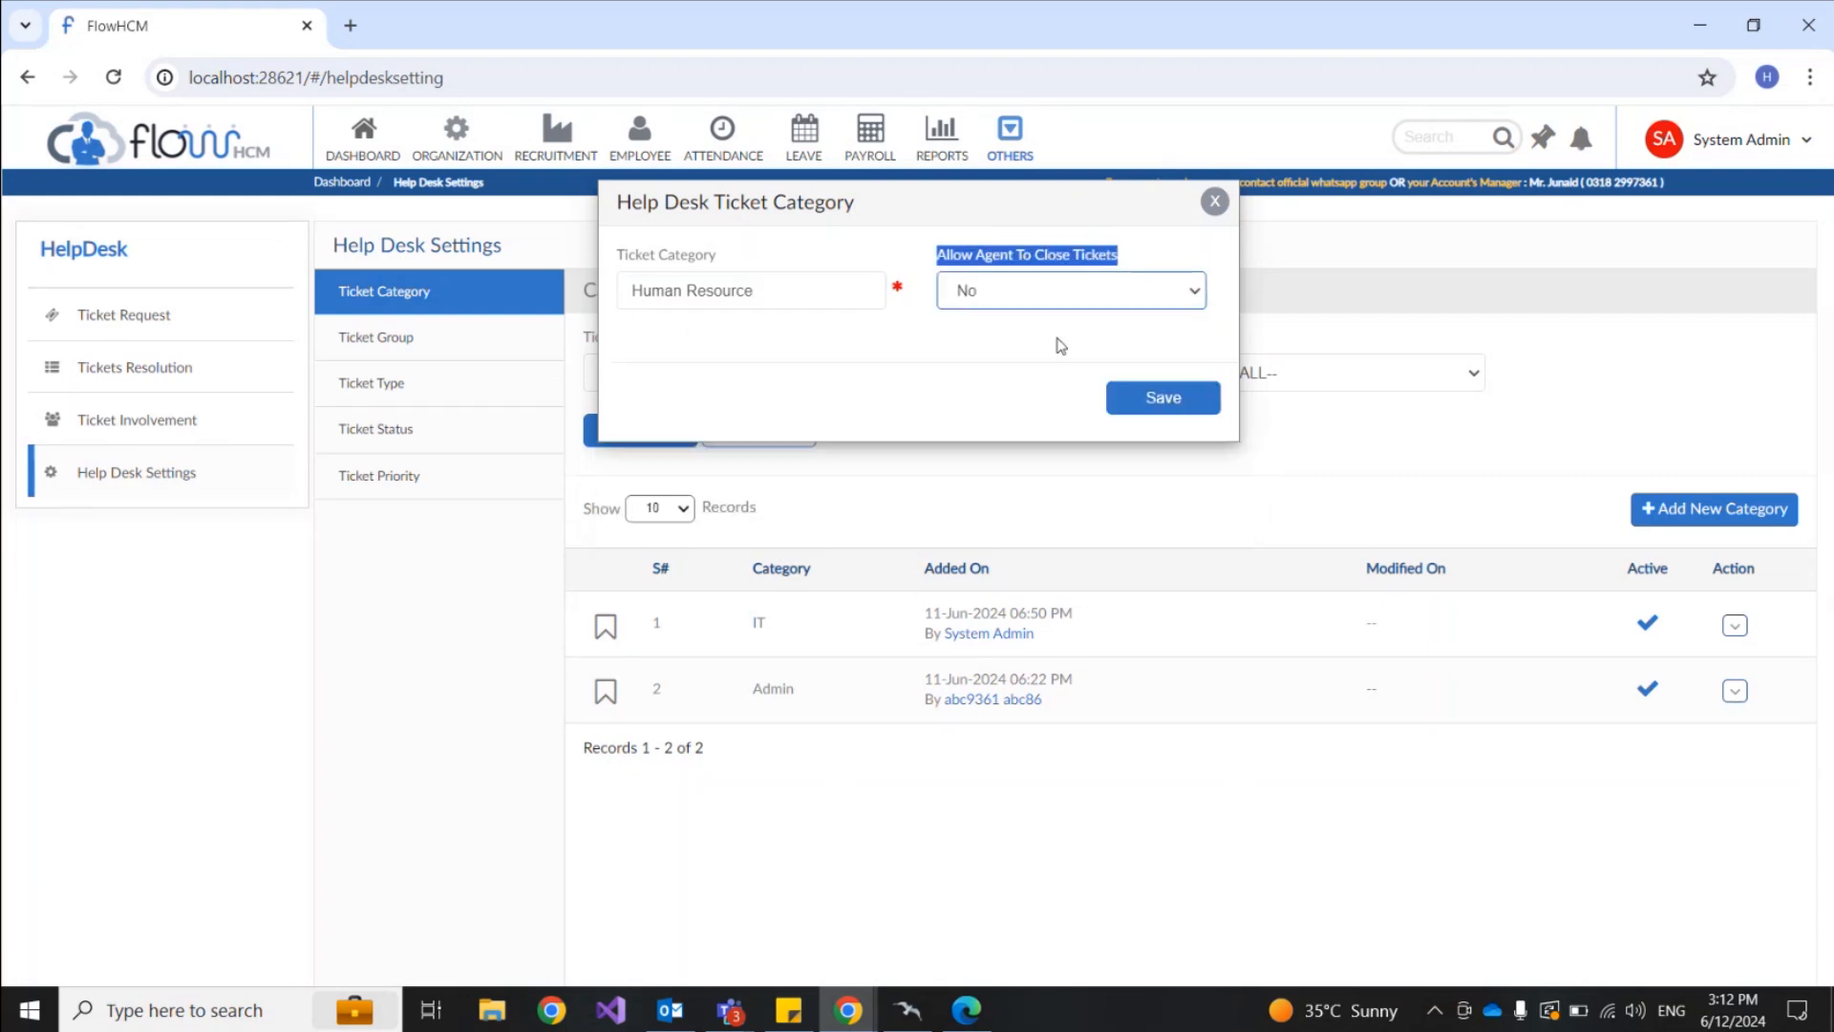
pyautogui.click(1048, 318)
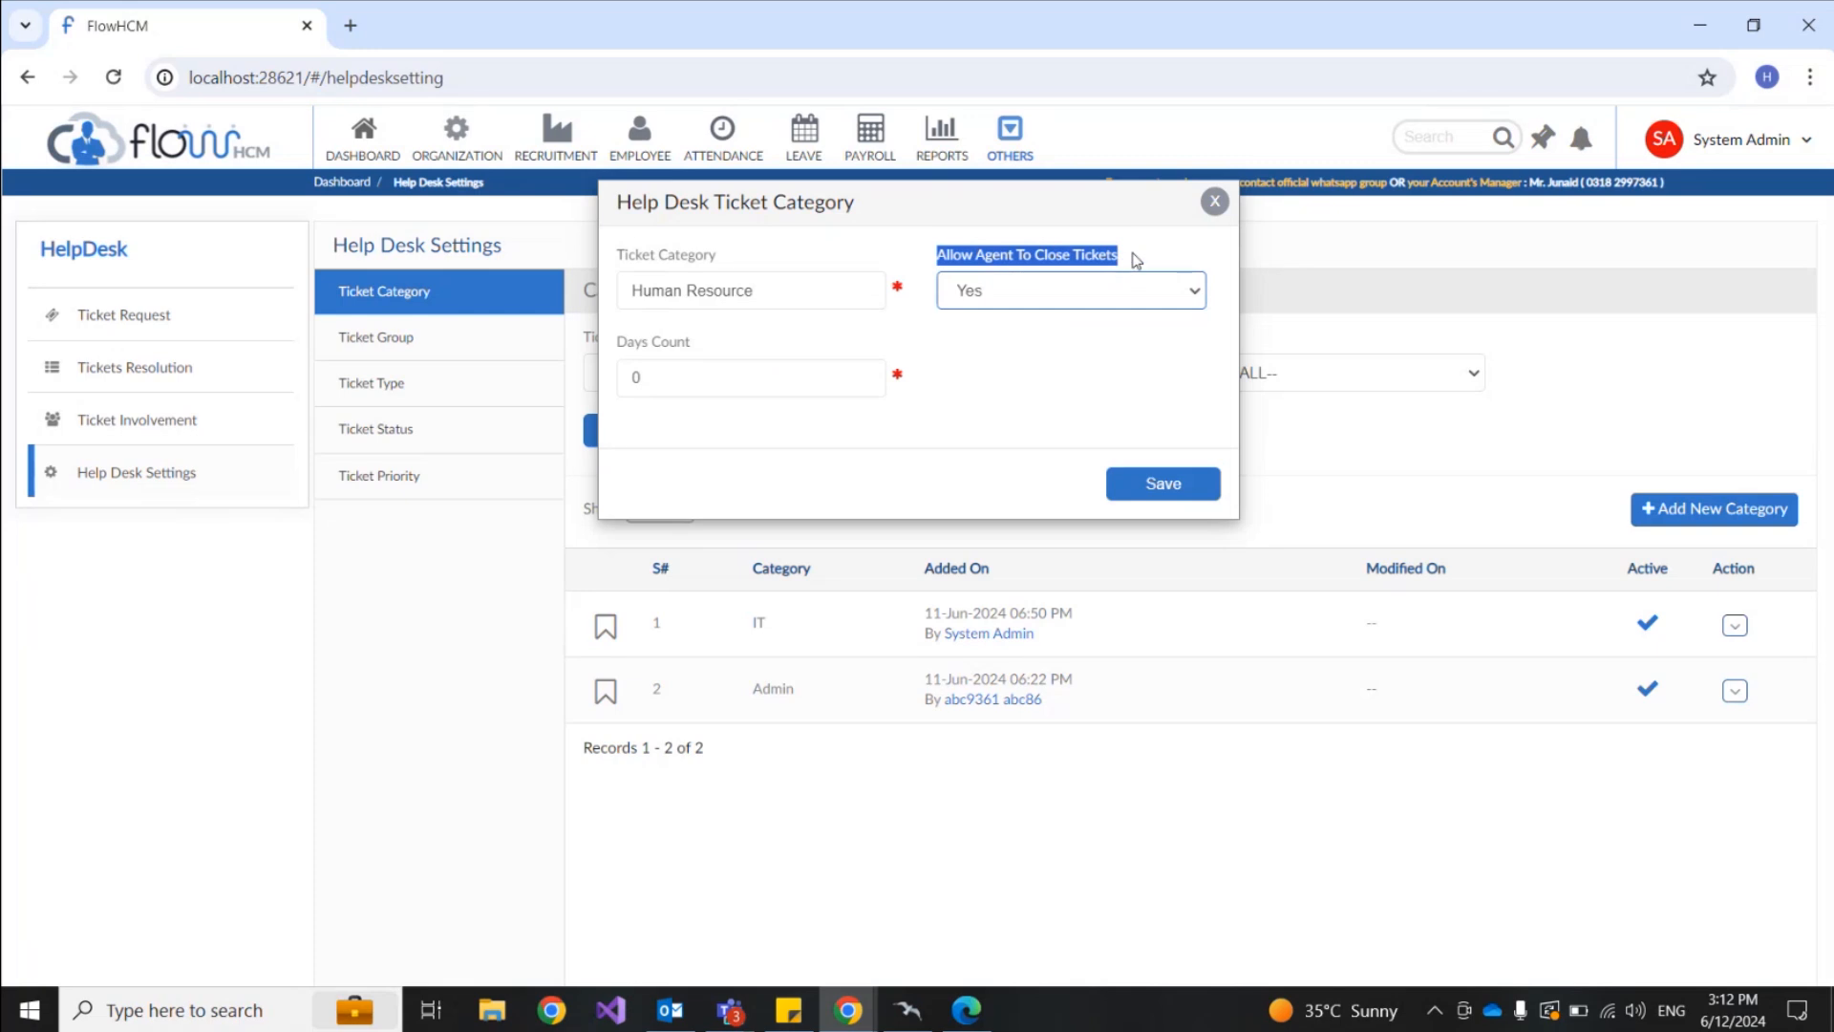
pyautogui.click(1135, 260)
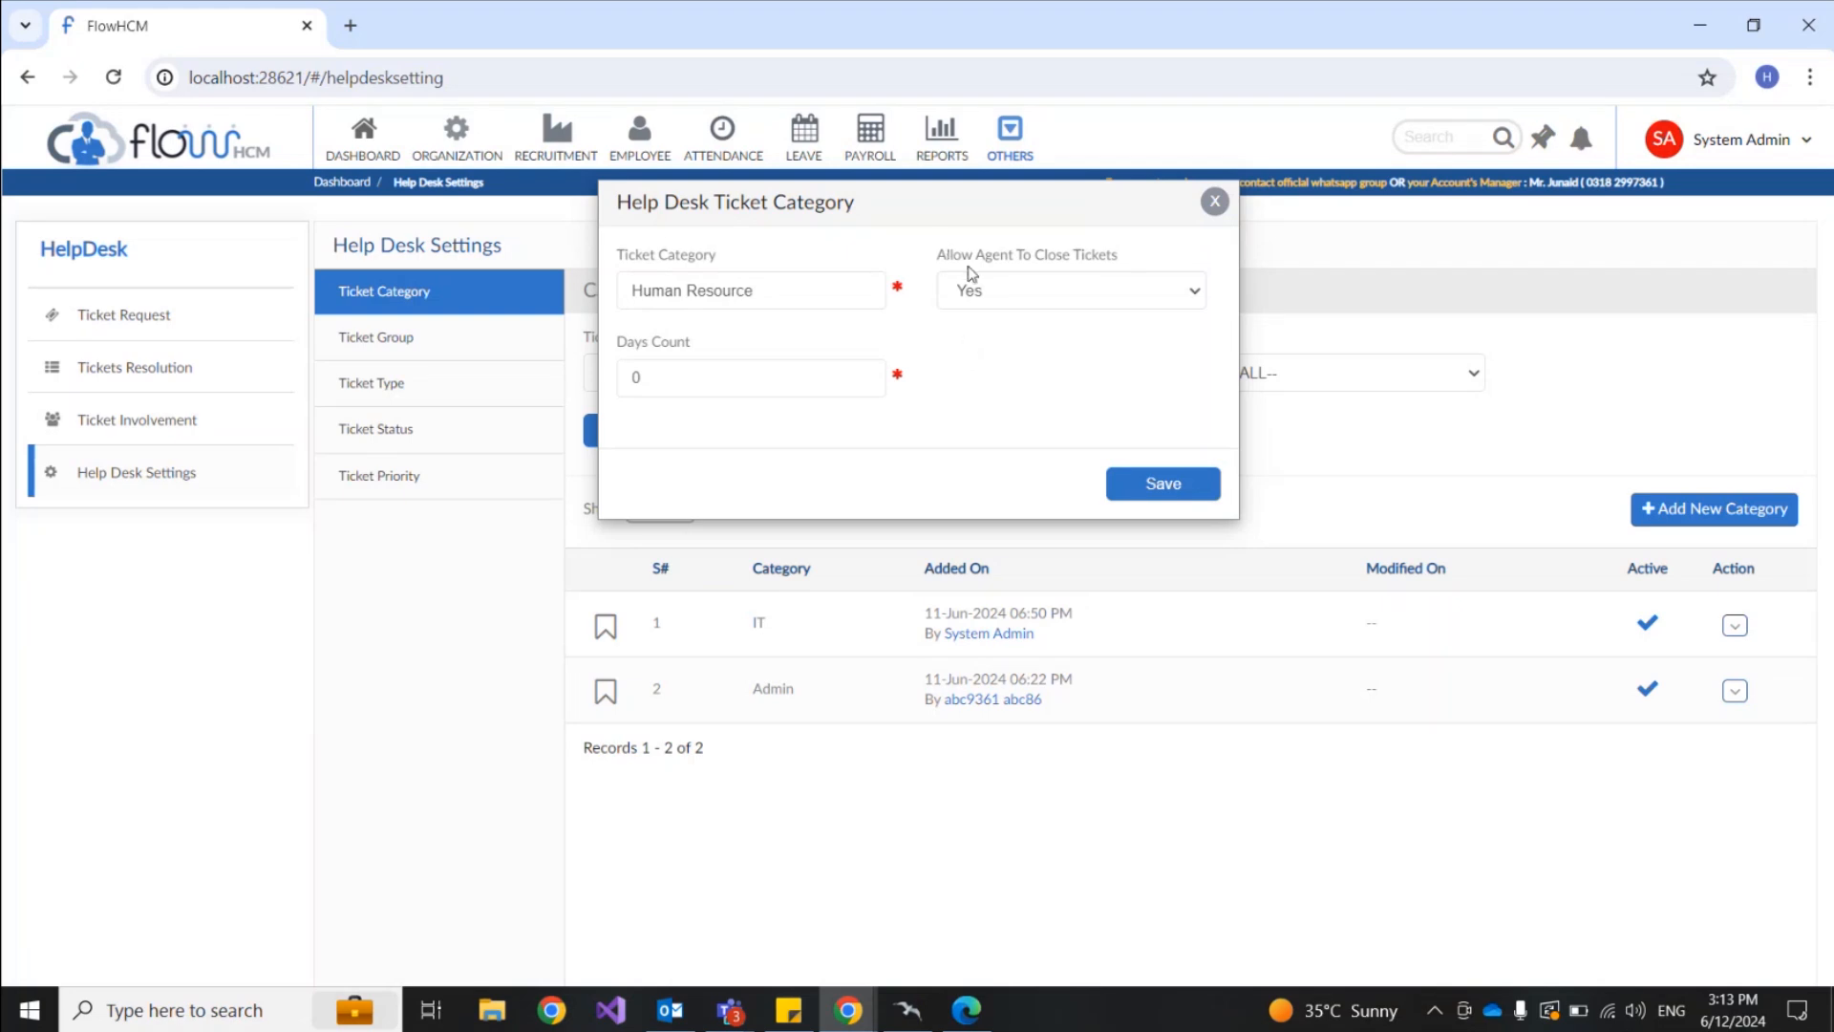
# Step: Set Days Count to 10 and save the Human Resource category
pyautogui.doubleClick(794, 370)
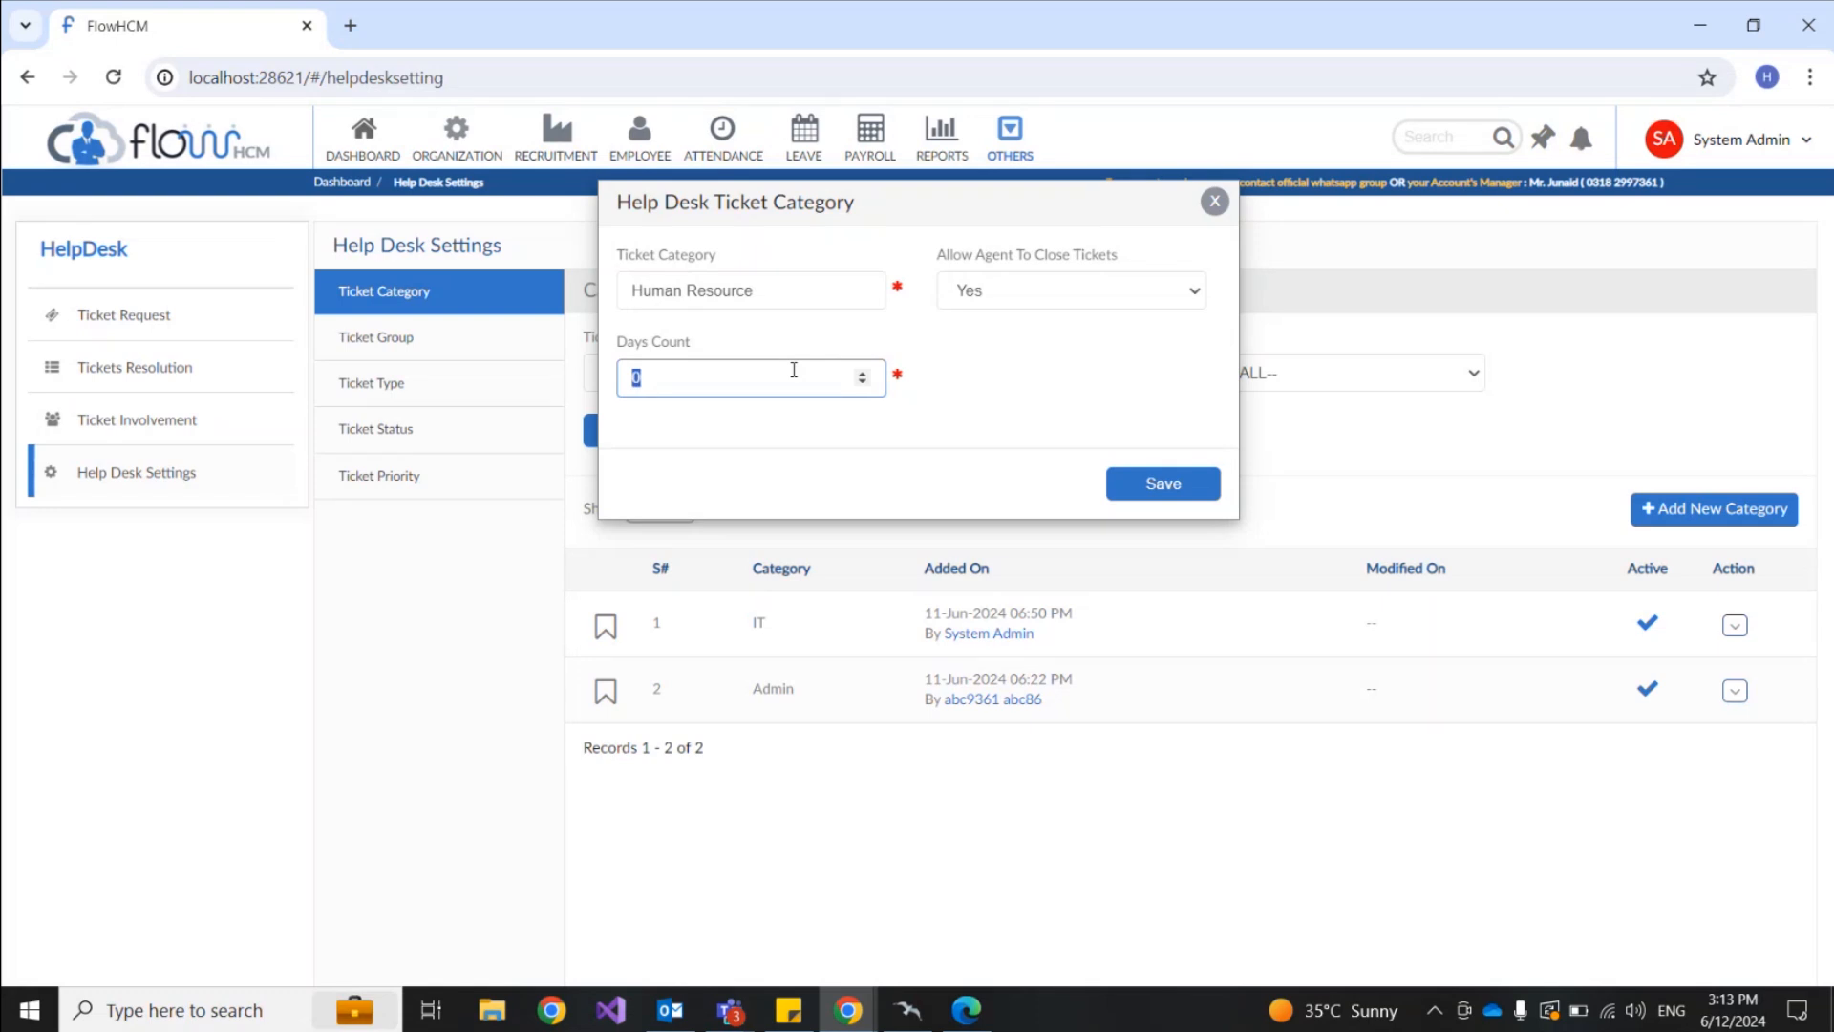
pyautogui.write('10')
pyautogui.click(1135, 487)
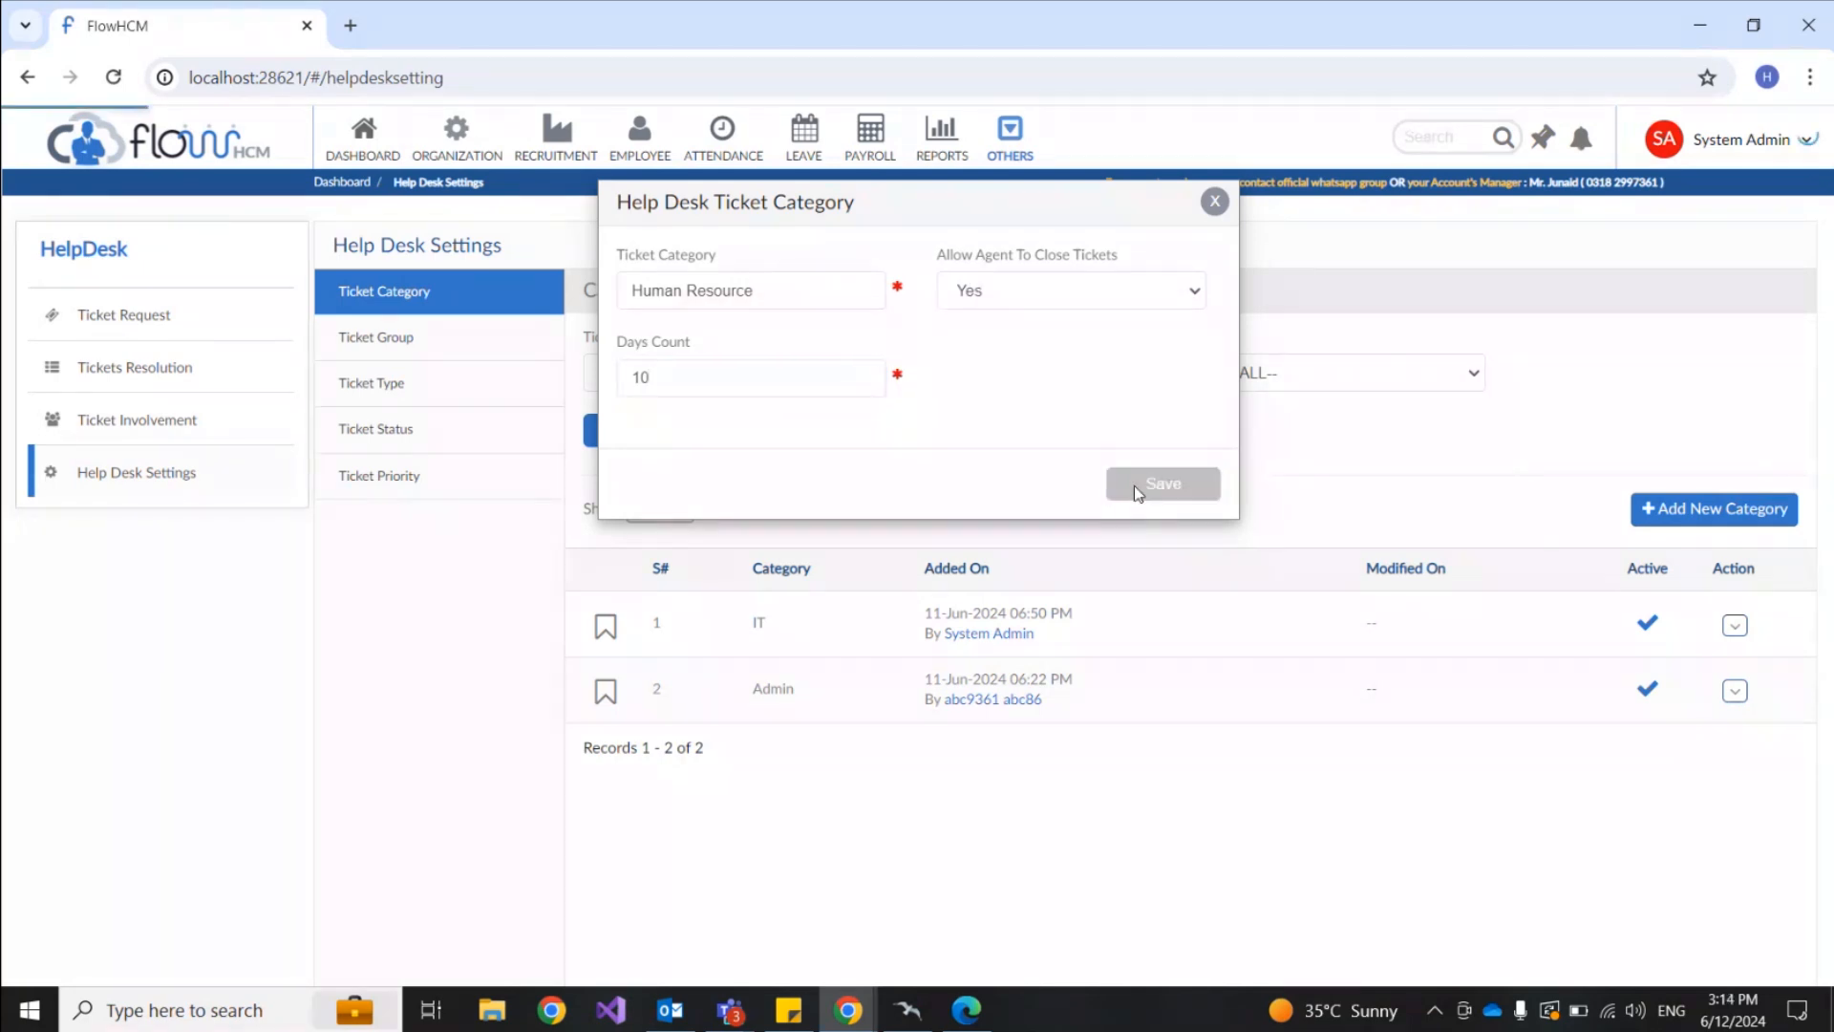
pyautogui.moveTo(746, 623); pyautogui.dragTo(857, 632)
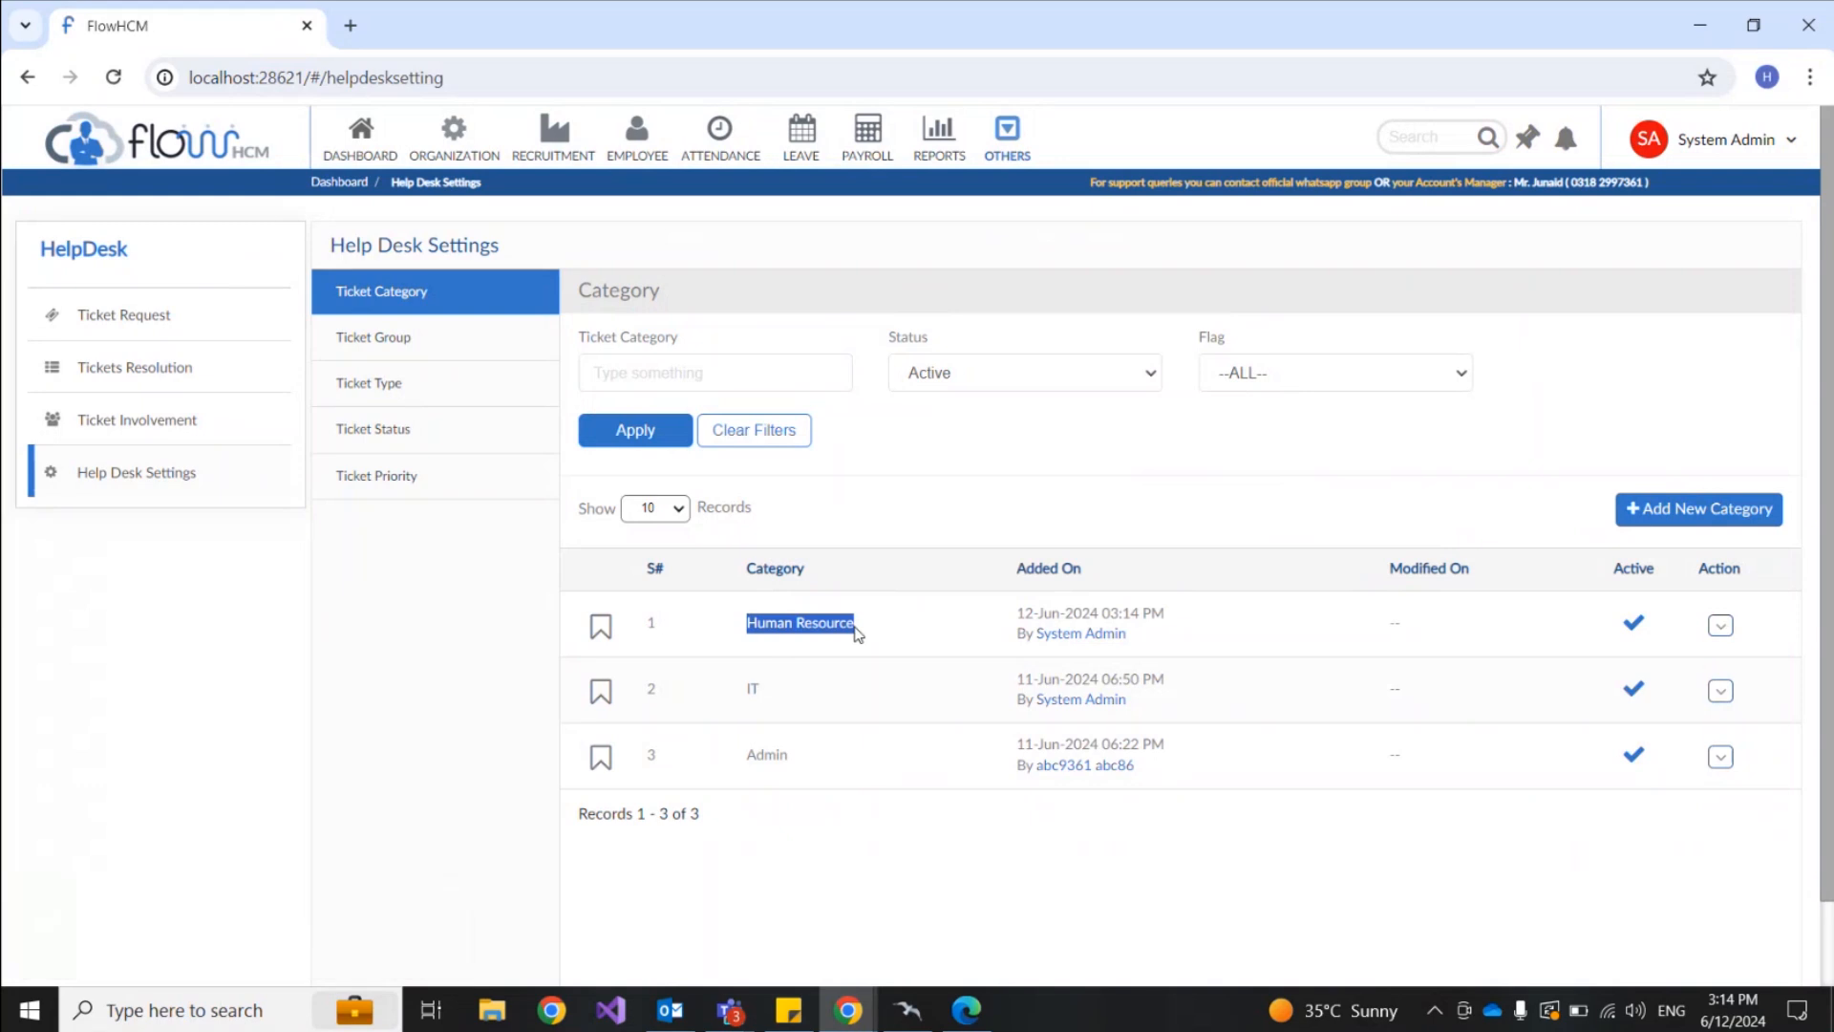
# Step: Switch to the Ticket Group list, which holds only the Admin group
pyautogui.click(462, 353)
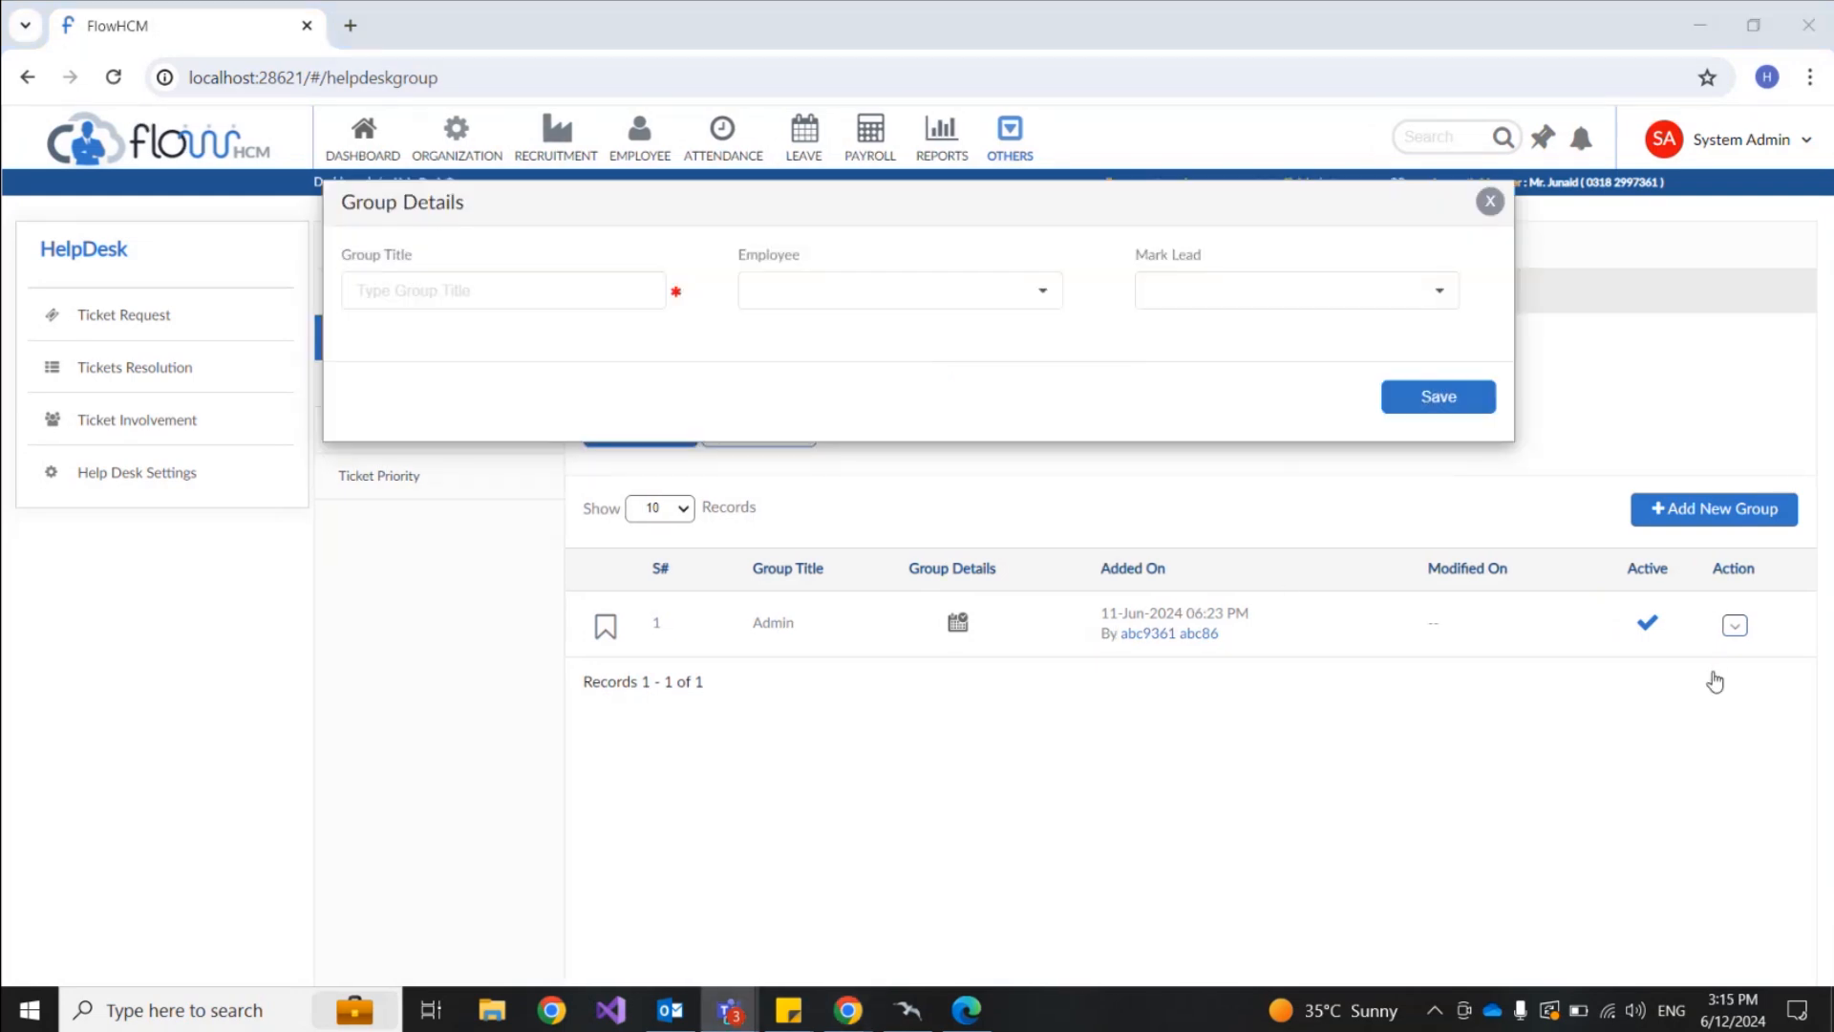
# Step: Dismiss the blank Group Details form
pyautogui.click(1491, 202)
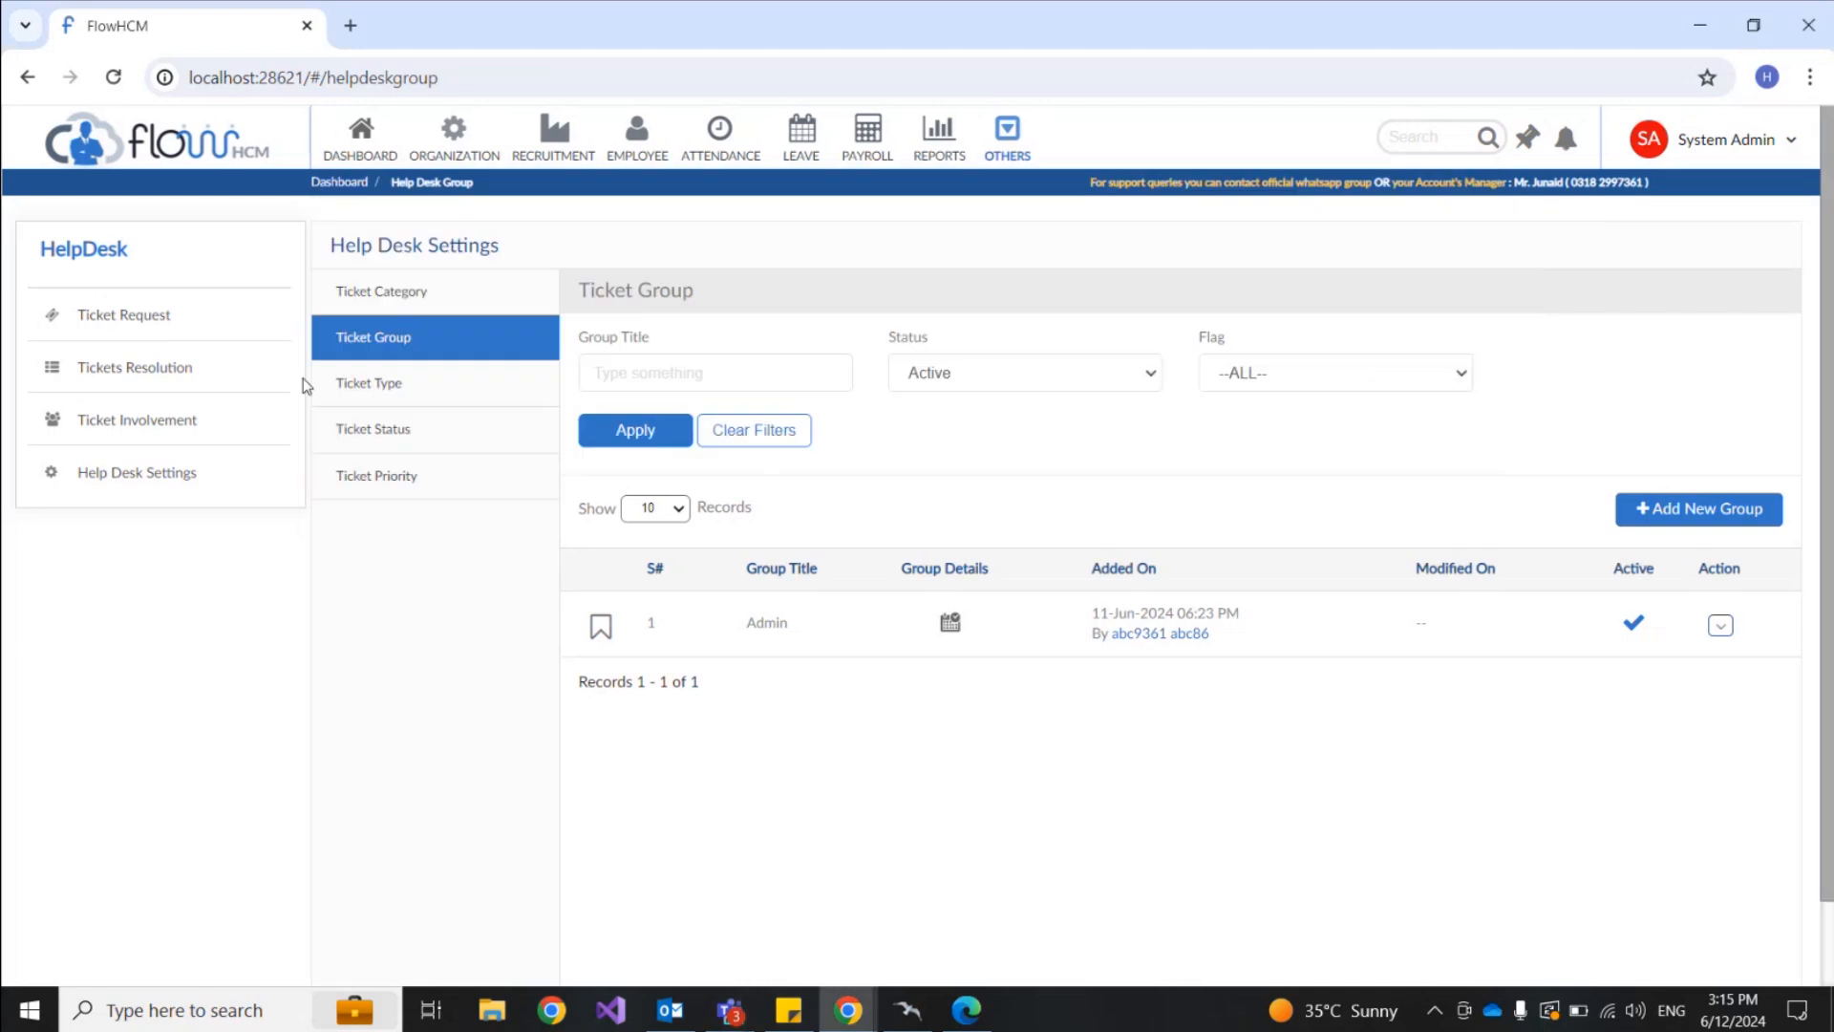
# Step: Start a new group titled 'HR' and add Agent 1, Agent 2 and Agent 3 as members
pyautogui.click(1681, 521)
pyautogui.click(431, 294)
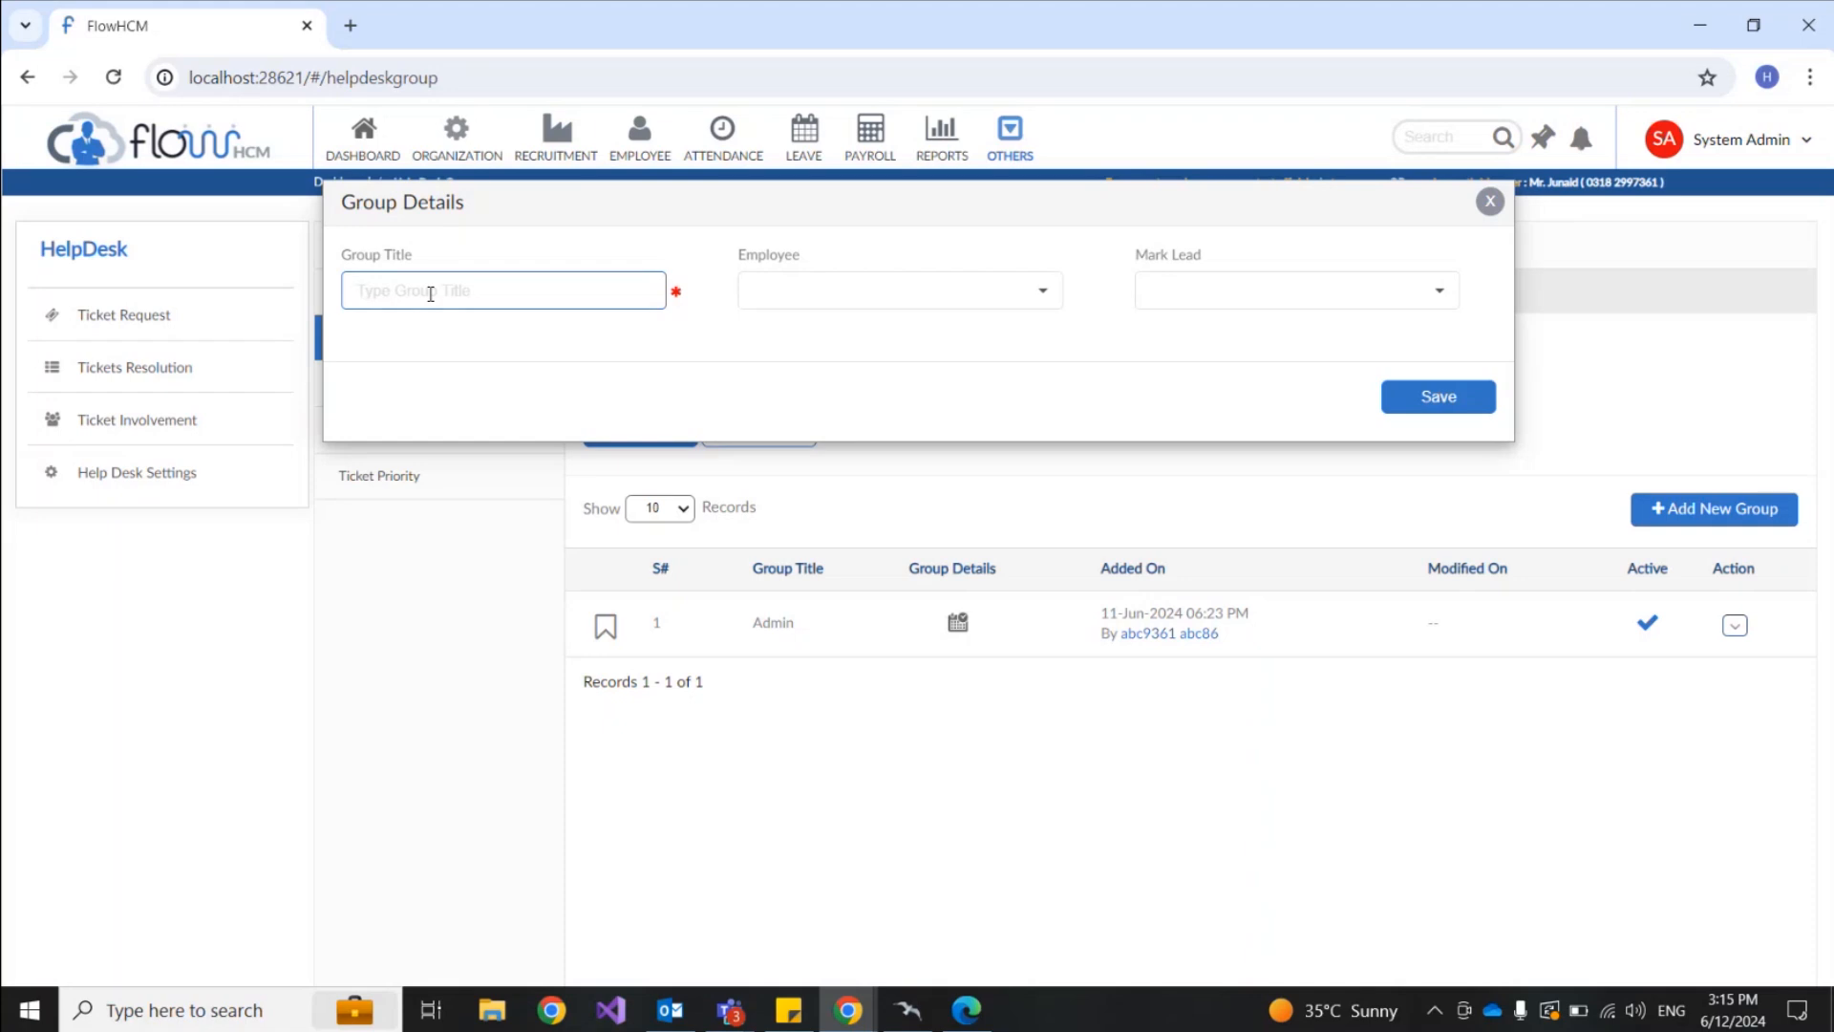
pyautogui.write('HR')
pyautogui.click(950, 305)
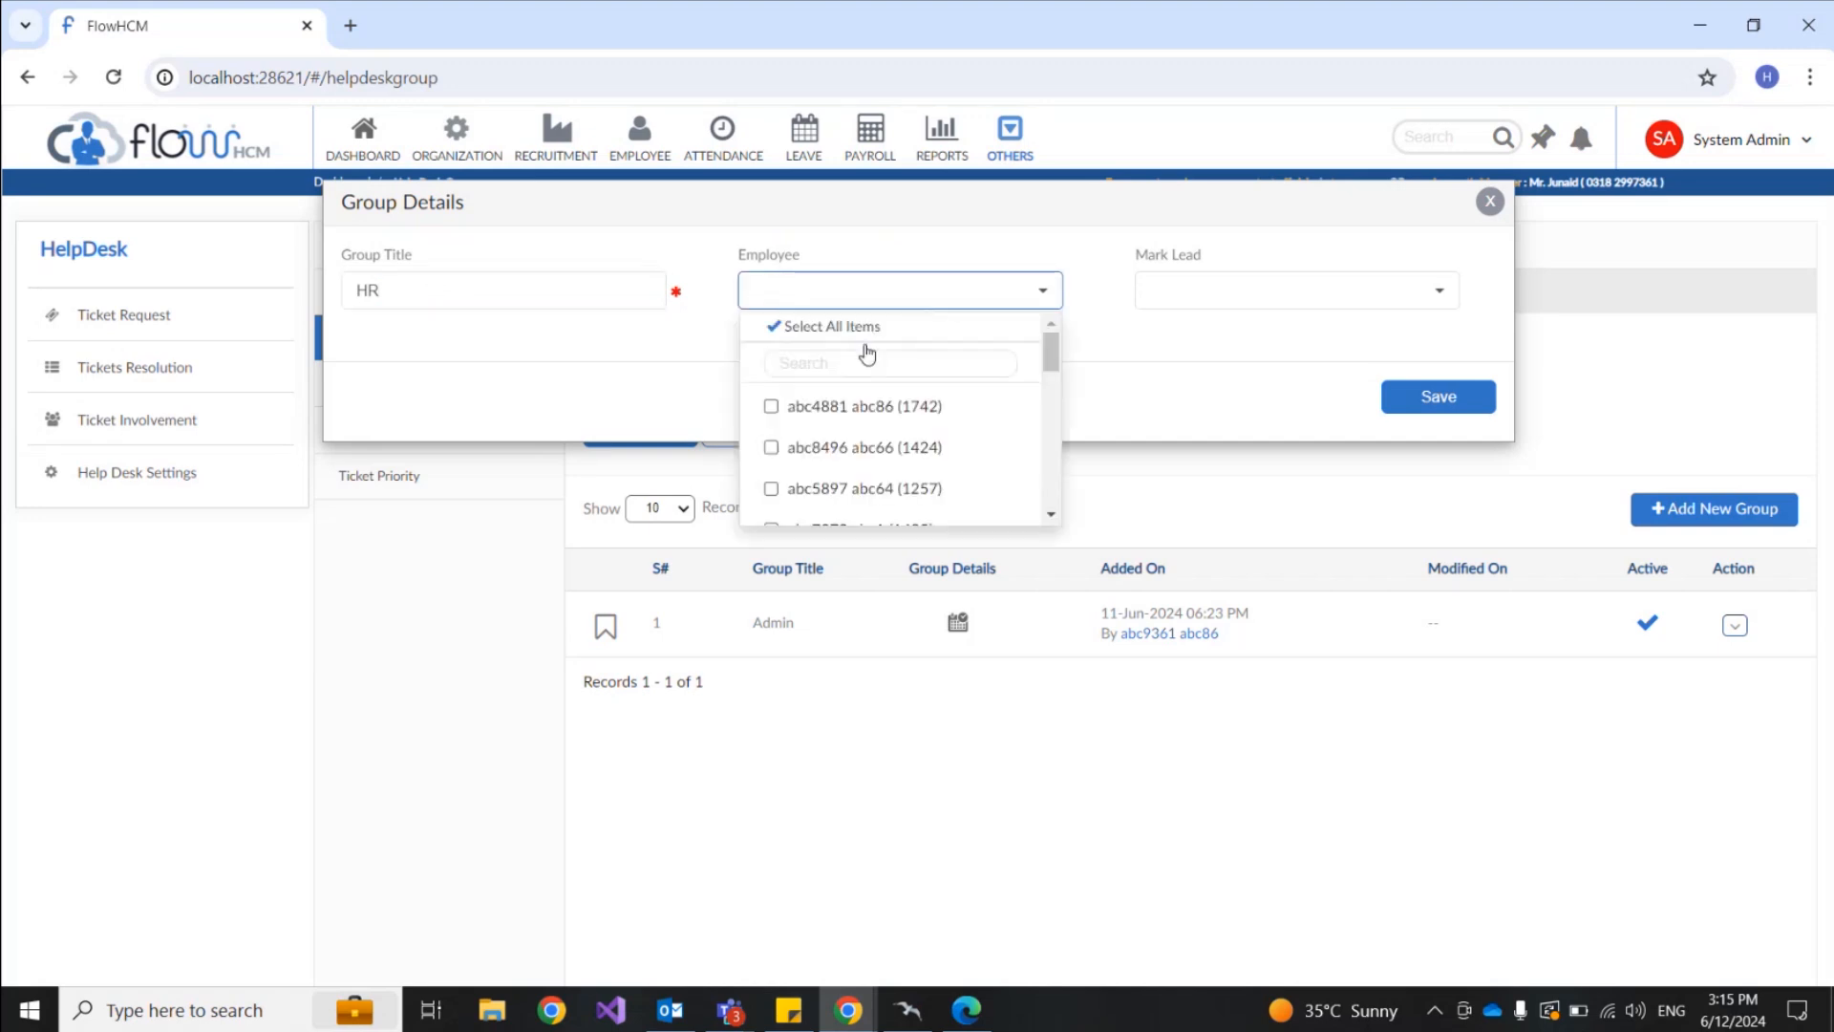
pyautogui.click(857, 358)
pyautogui.write('agent')
pyautogui.click(841, 409)
pyautogui.click(827, 449)
pyautogui.click(820, 492)
# Step: Add Team Lead as a member and mark Team Lead as the group's lead
pyautogui.moveTo(848, 365); pyautogui.dragTo(766, 360)
pyautogui.write('team')
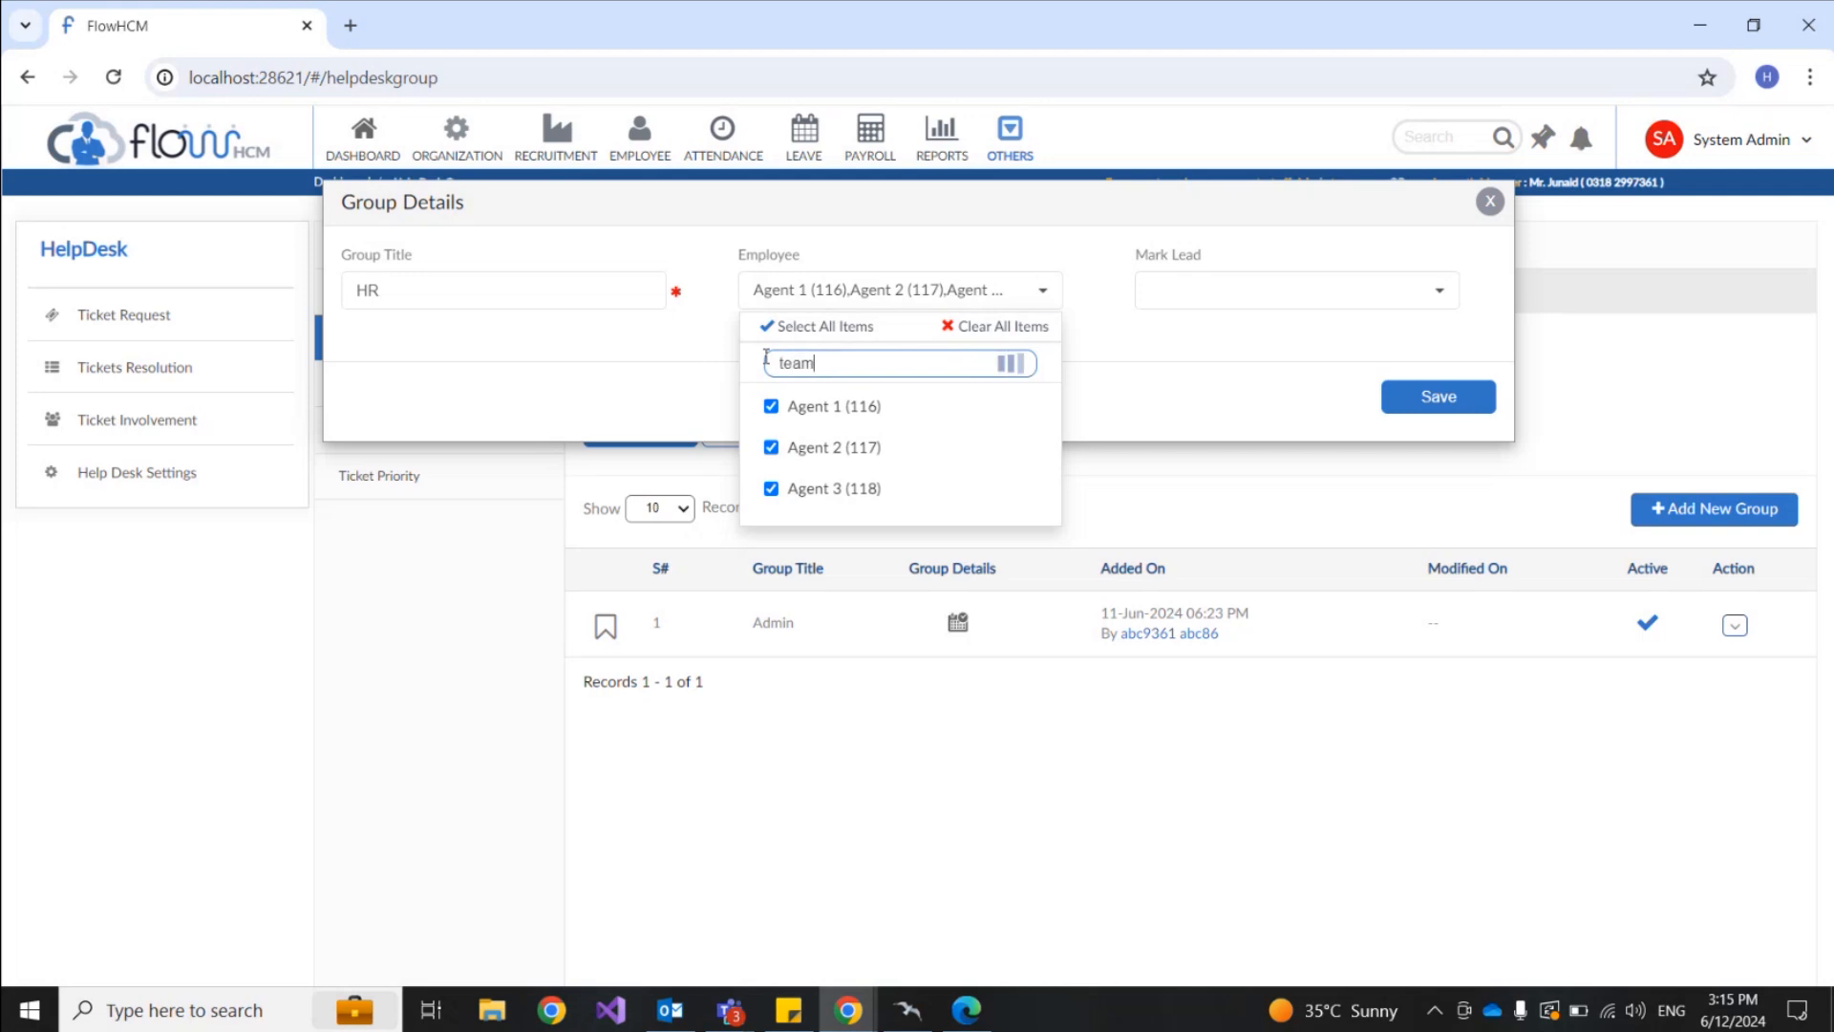
pyautogui.click(803, 409)
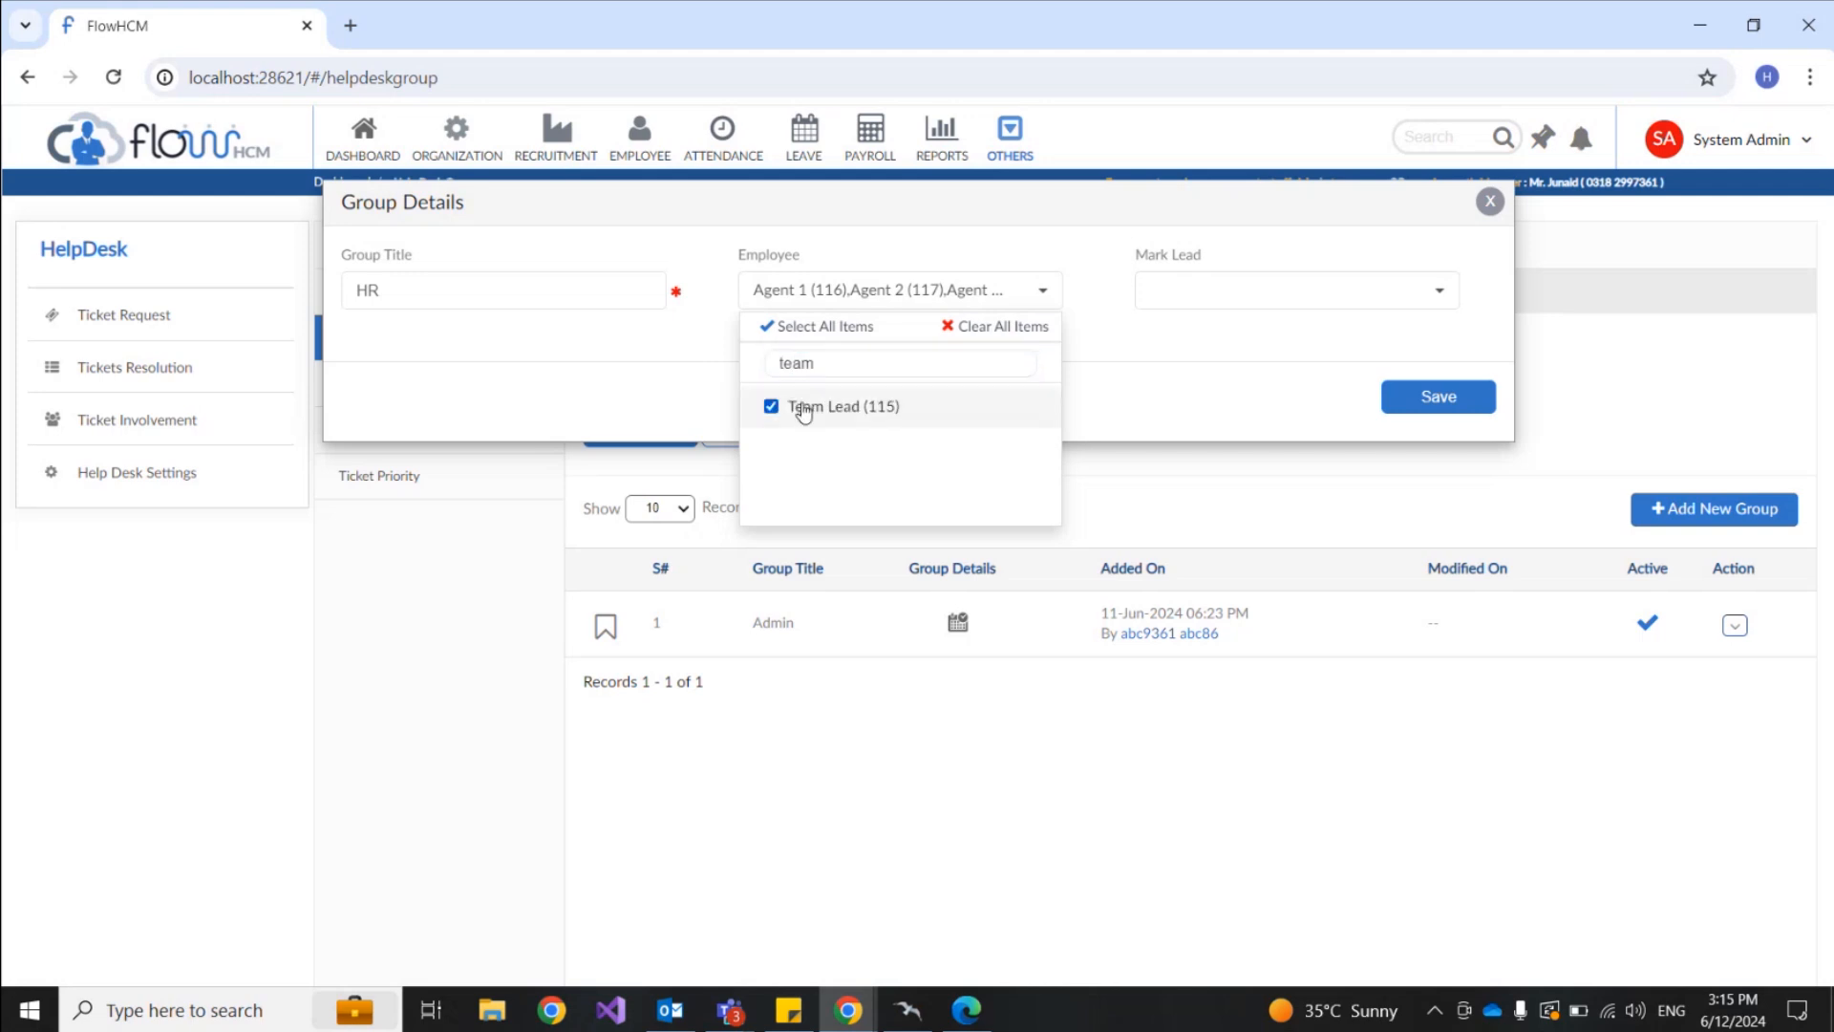
pyautogui.click(1099, 350)
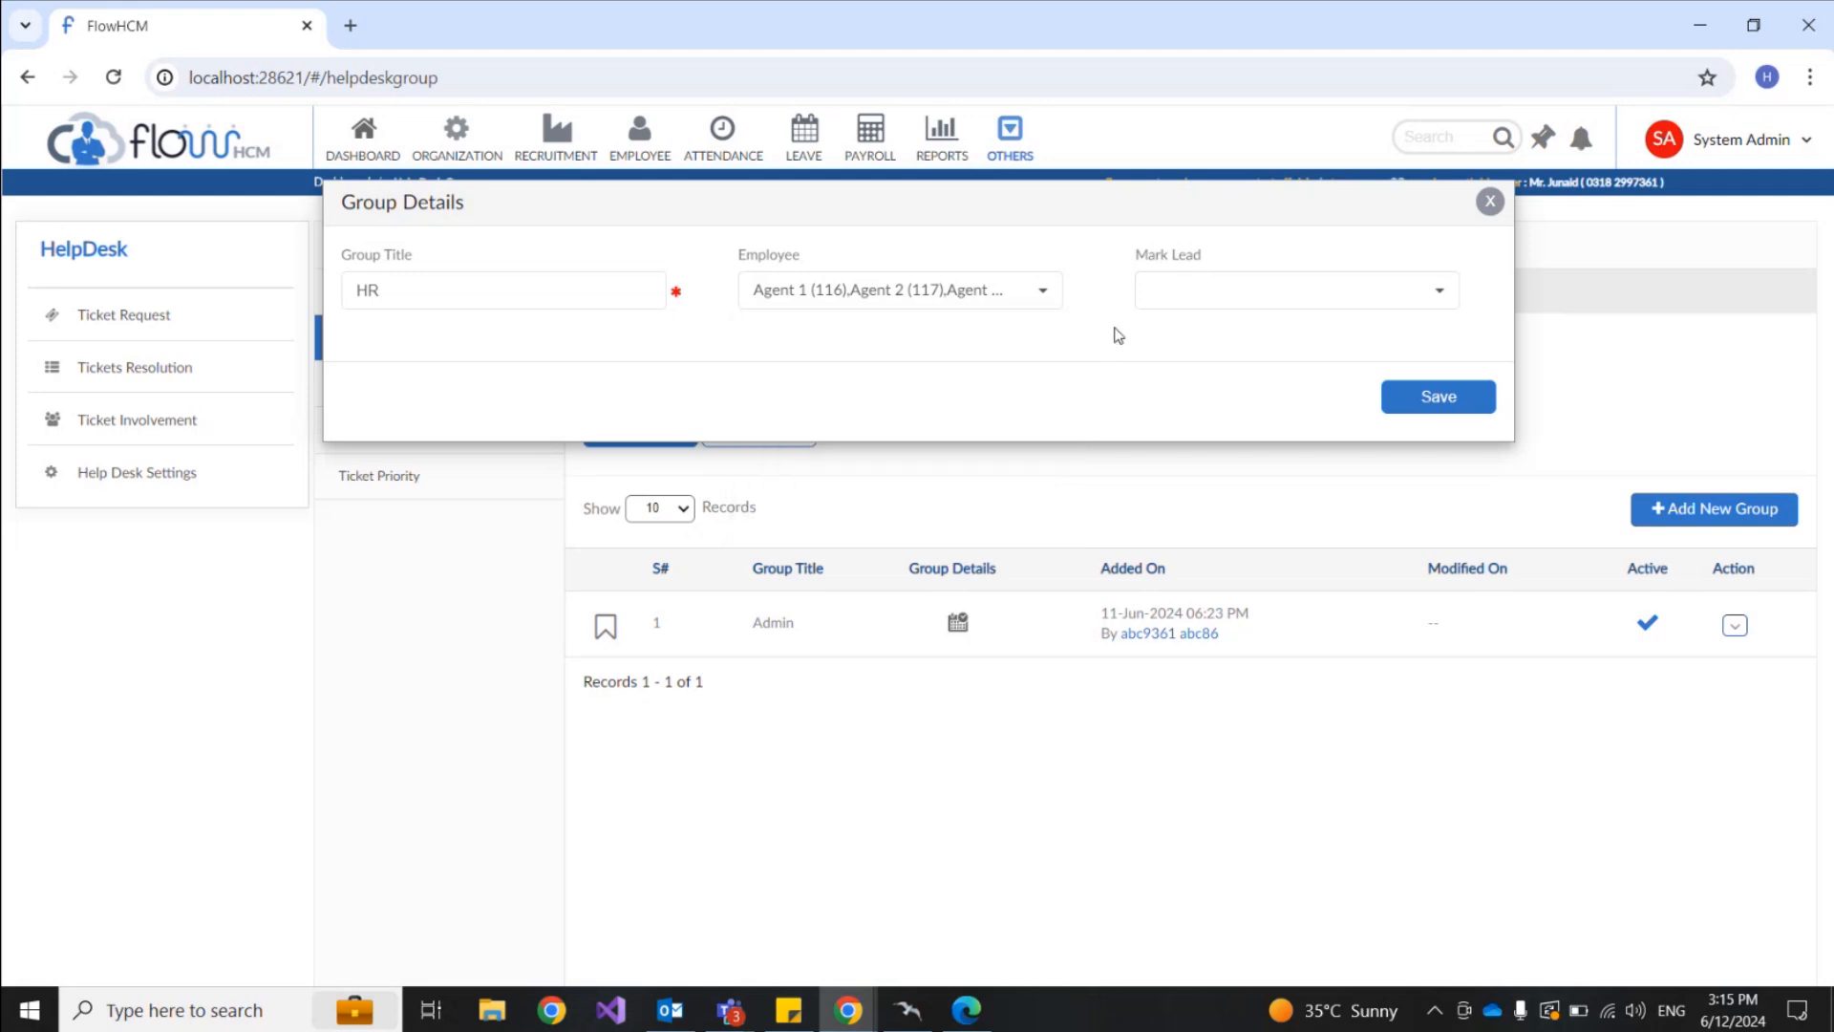
pyautogui.click(1296, 304)
pyautogui.scroll(-1, 1246, 406)
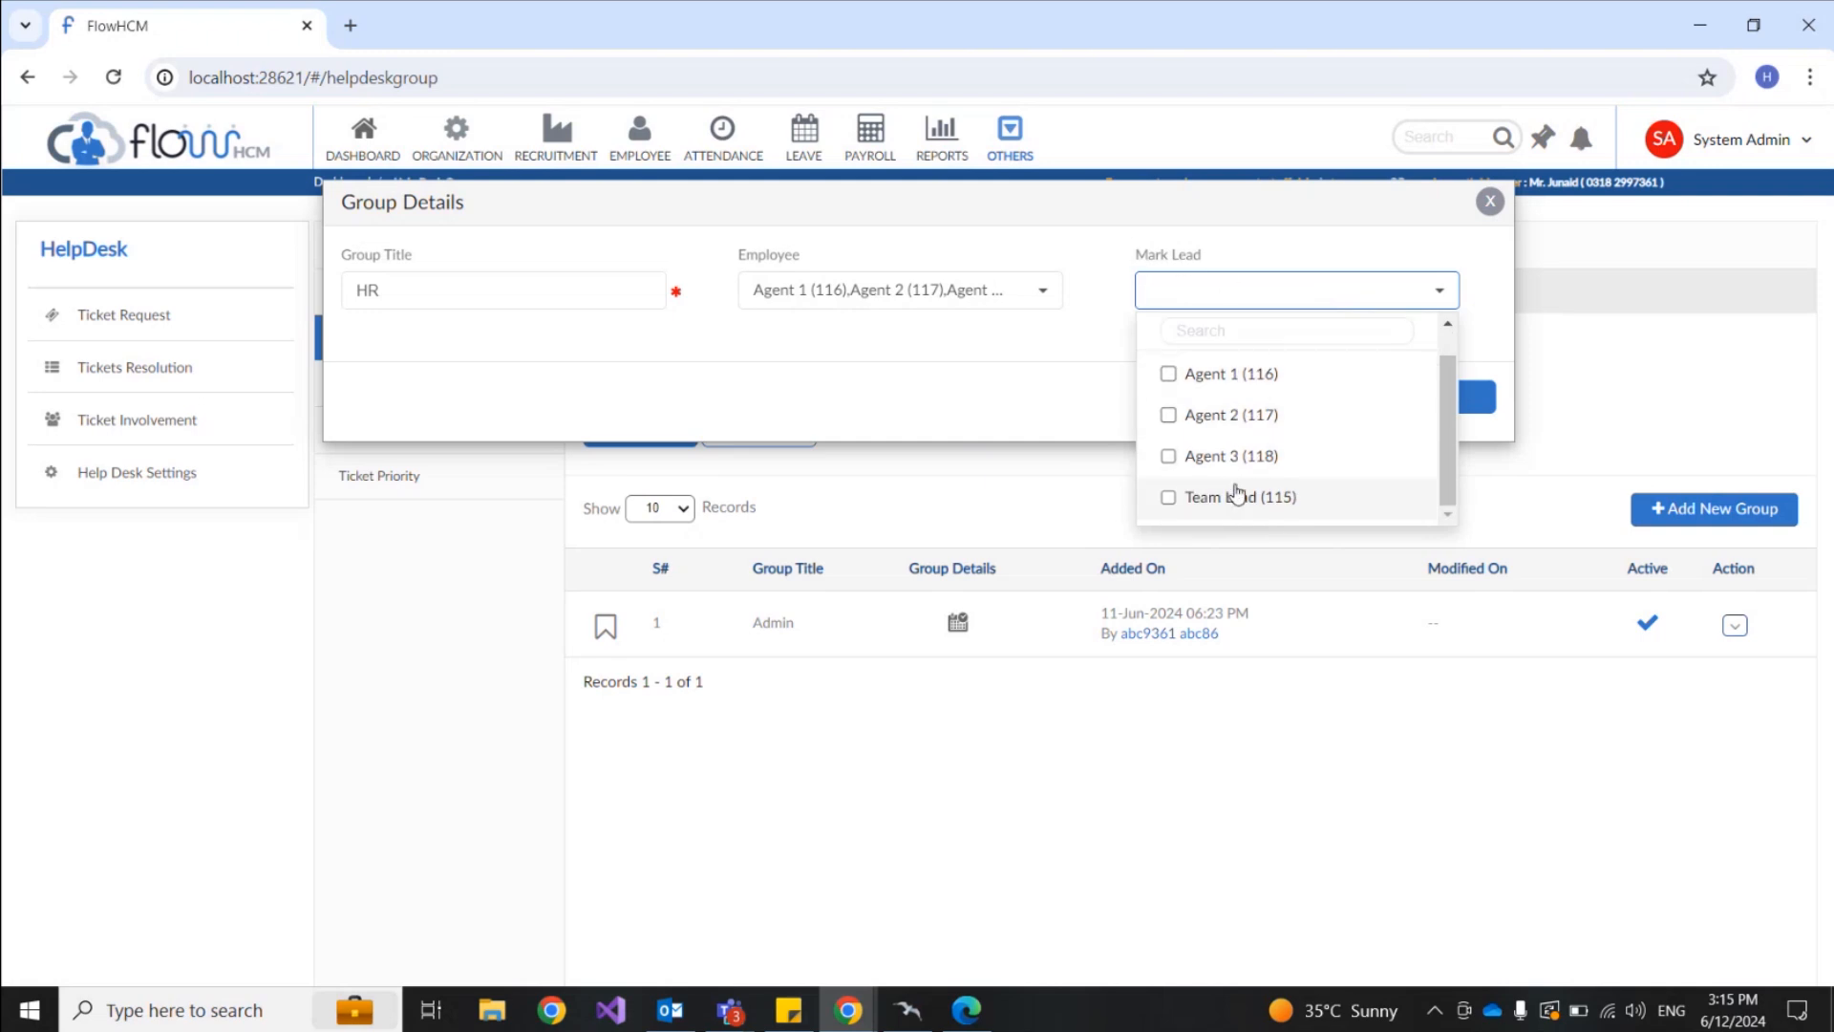
pyautogui.click(1184, 504)
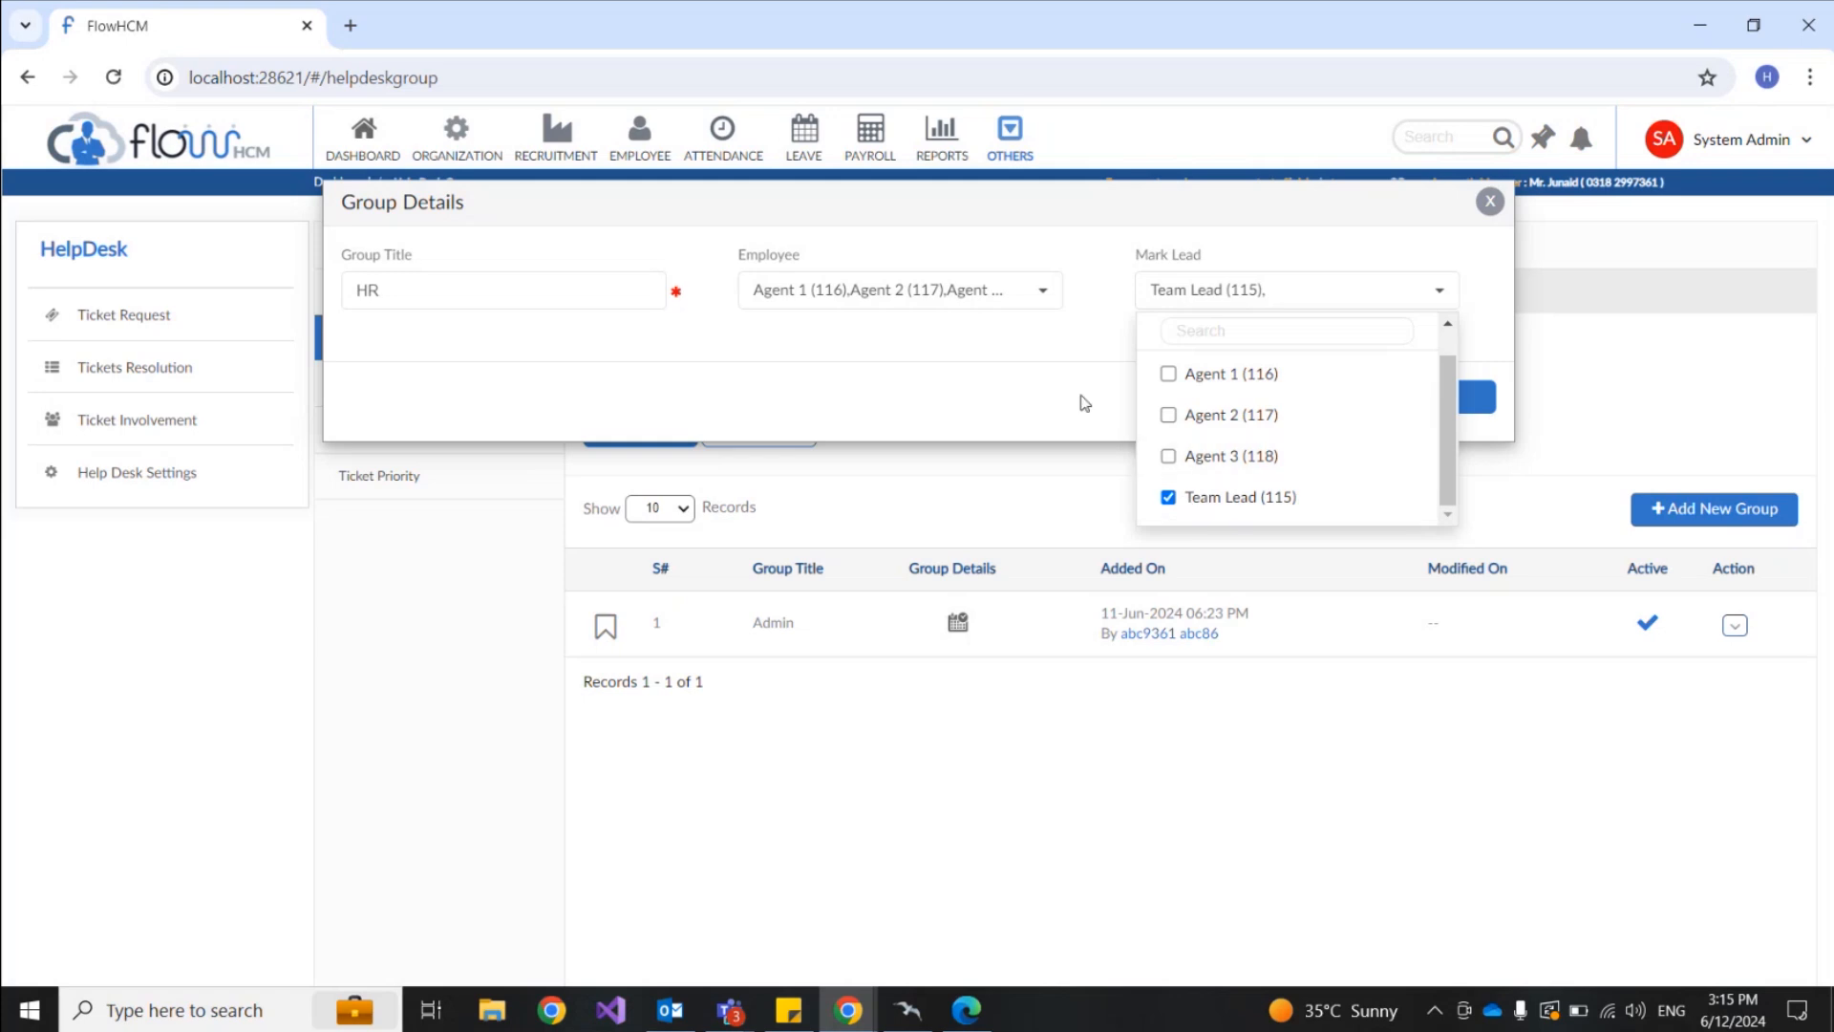
pyautogui.click(1082, 361)
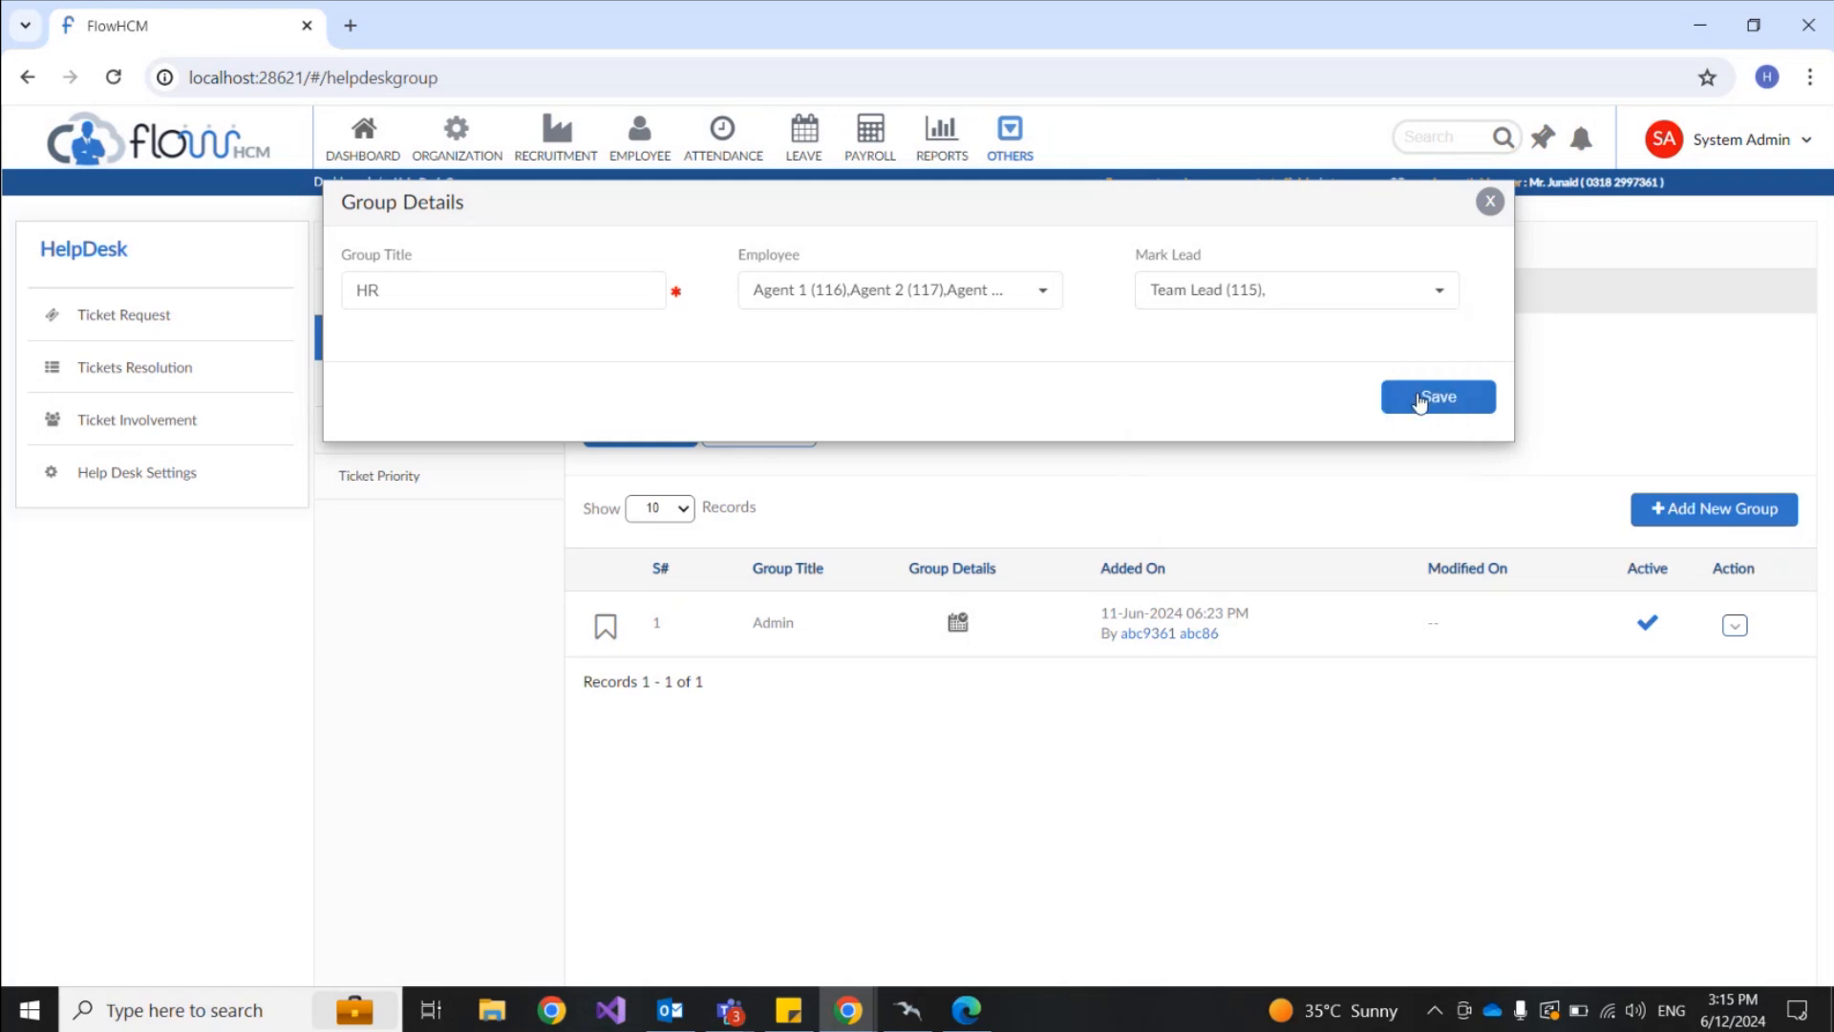
# Step: Save the HR group and close its member details view
pyautogui.click(1420, 405)
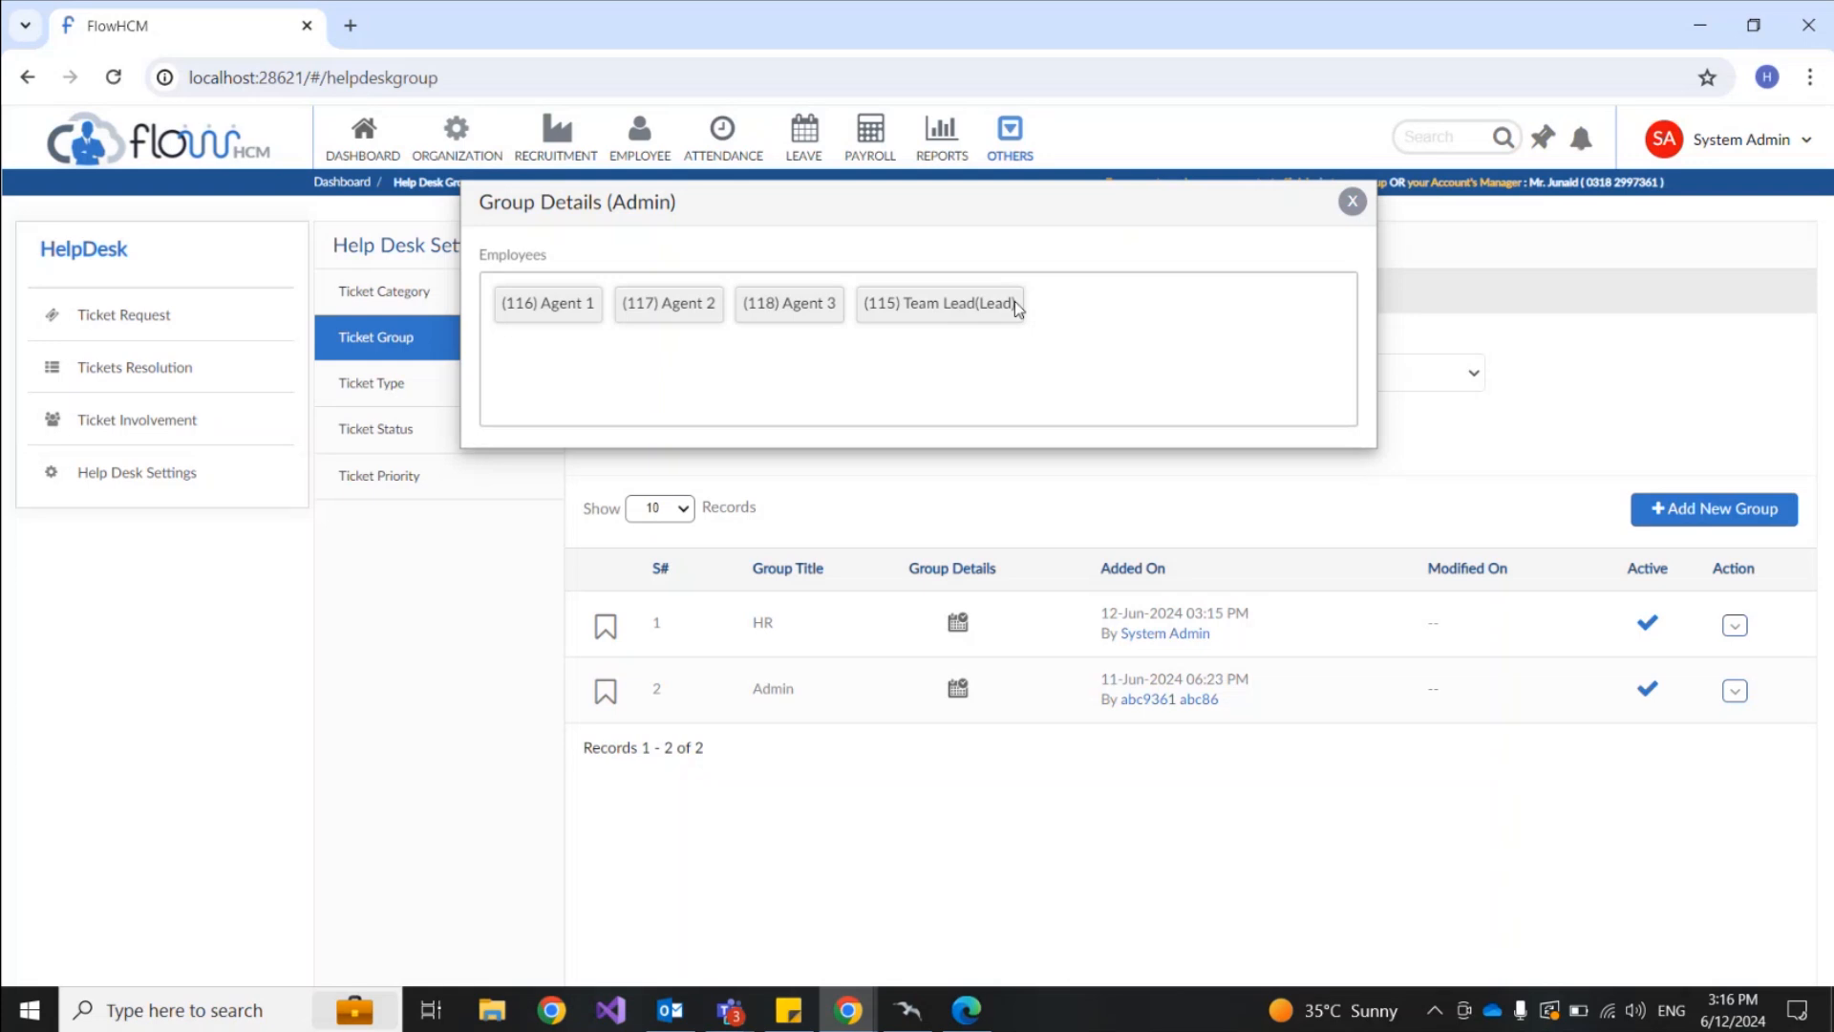
pyautogui.click(1350, 203)
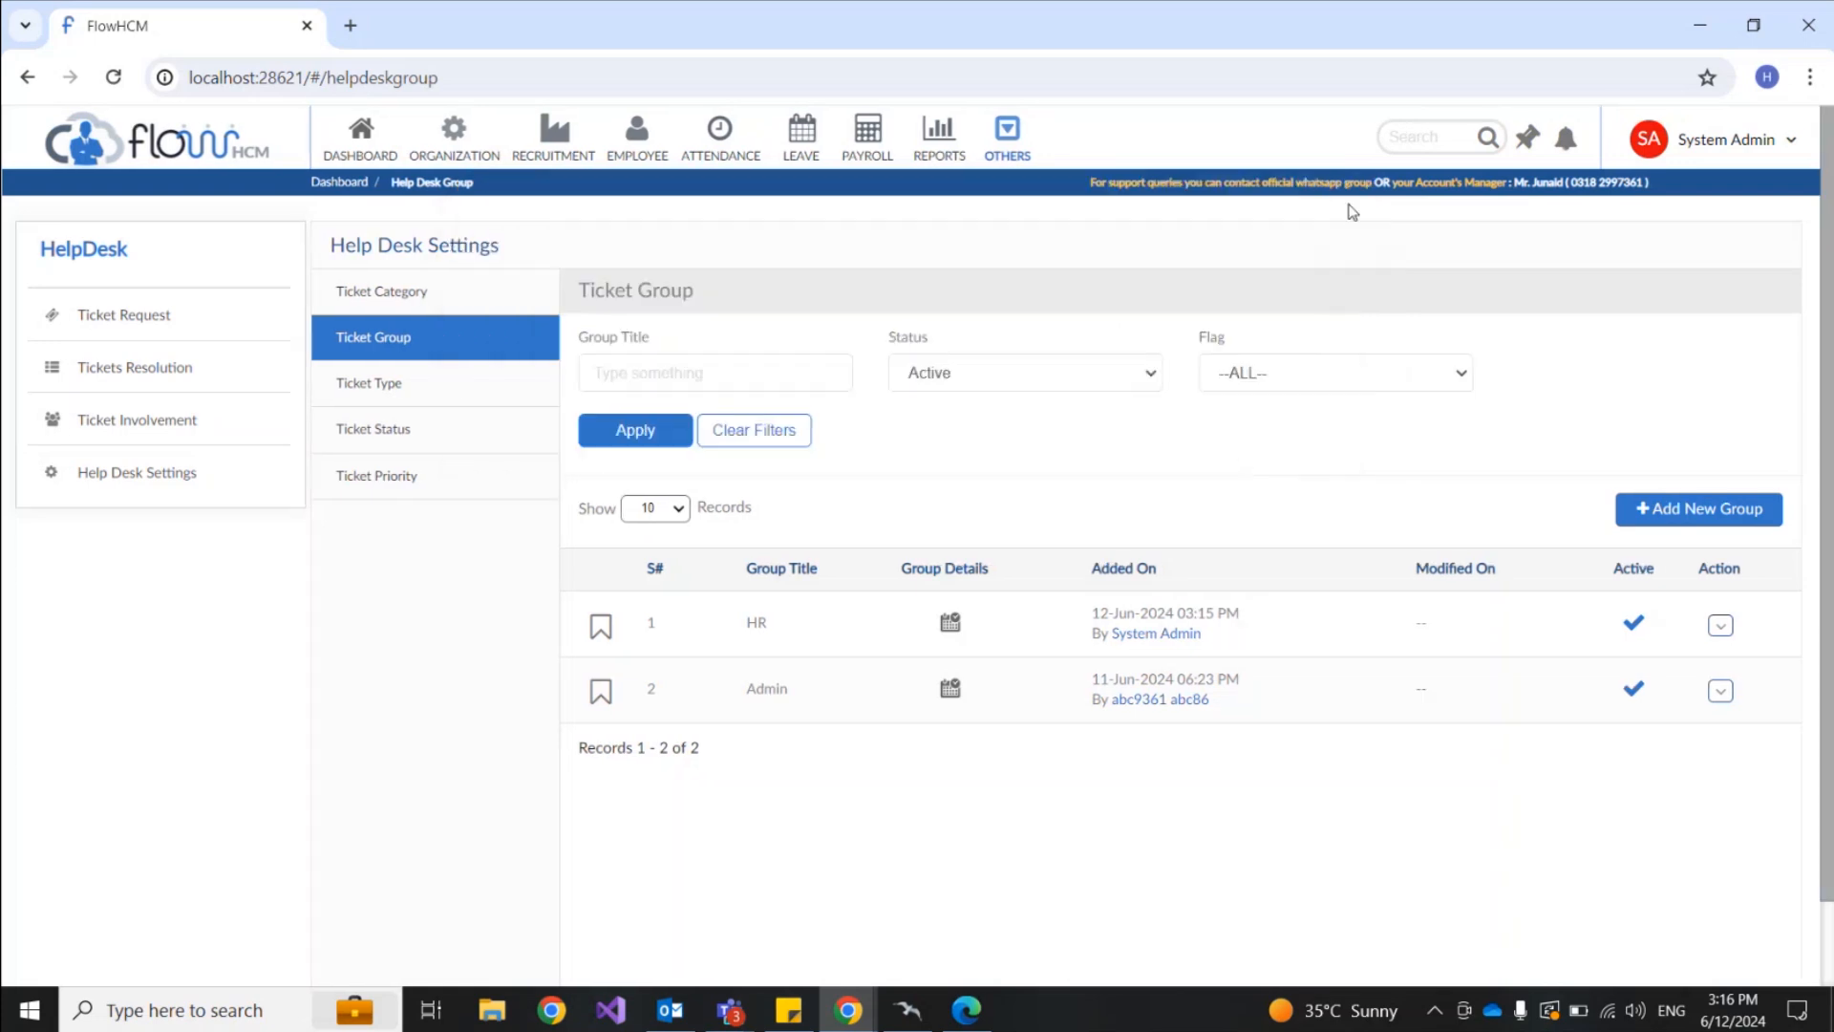
pyautogui.click(508, 395)
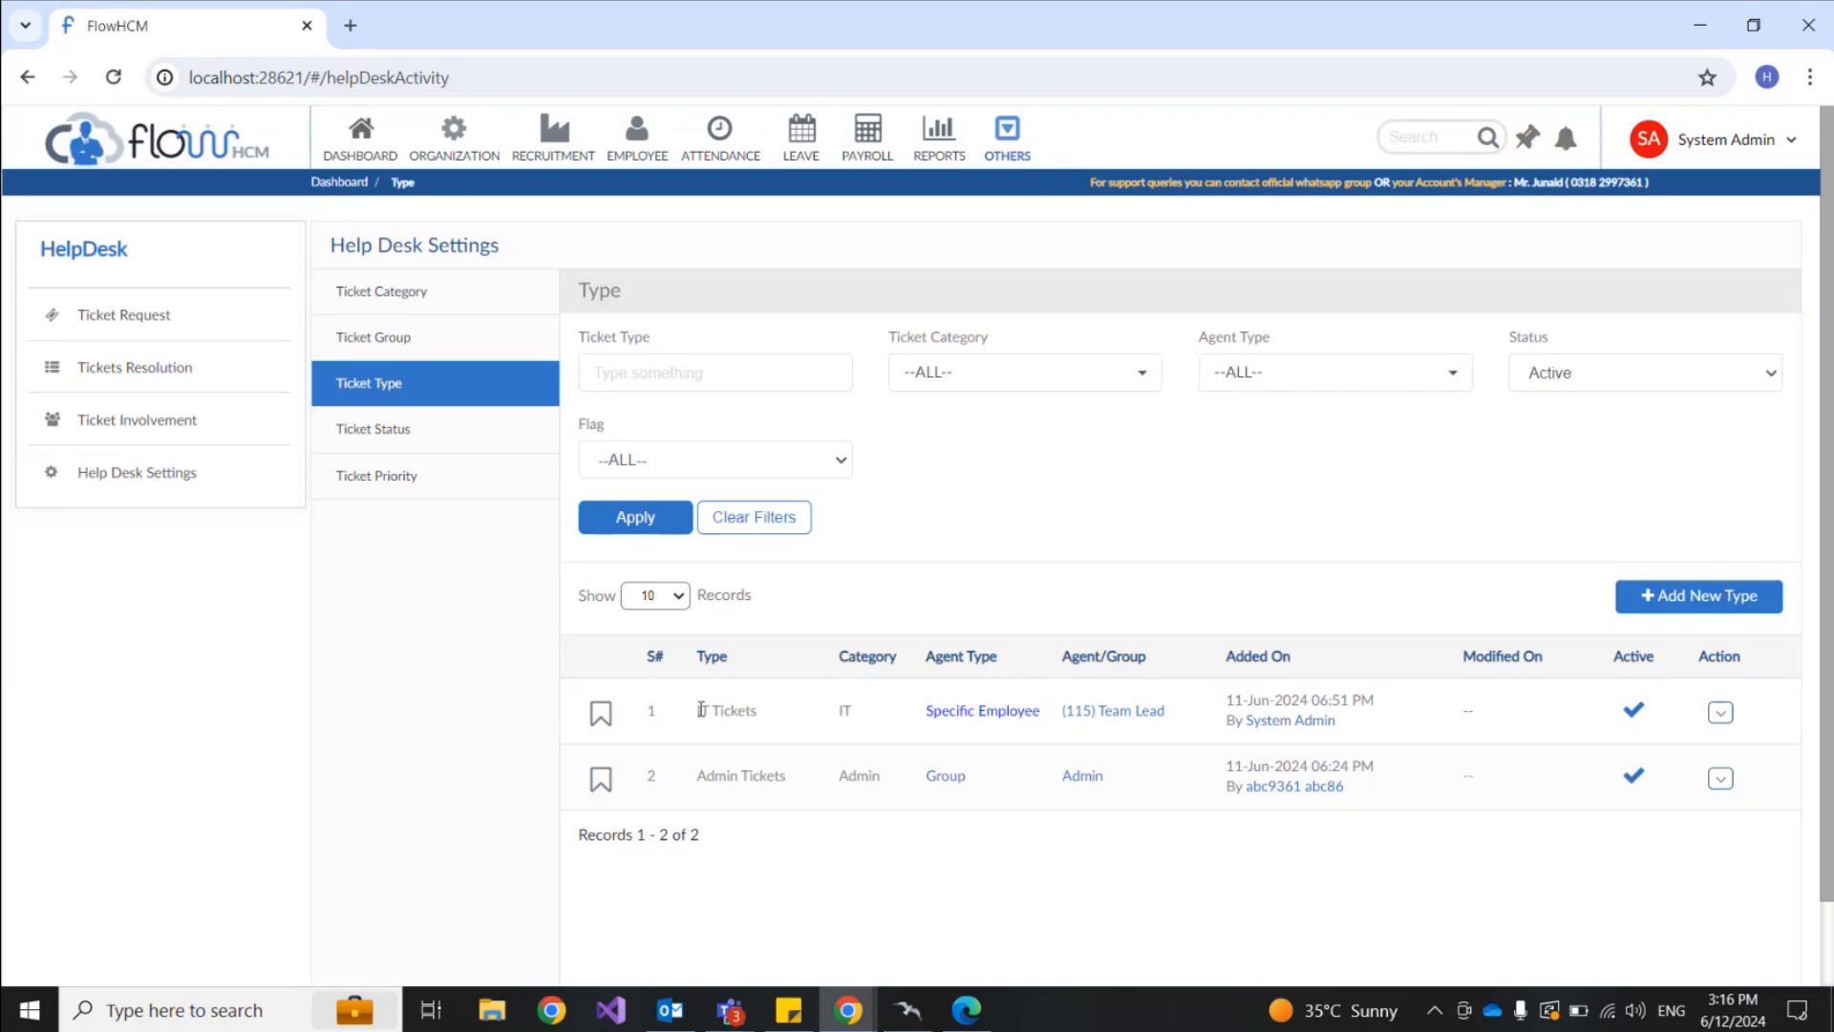
pyautogui.moveTo(709, 712); pyautogui.dragTo(775, 724)
pyautogui.moveTo(703, 776); pyautogui.dragTo(787, 777)
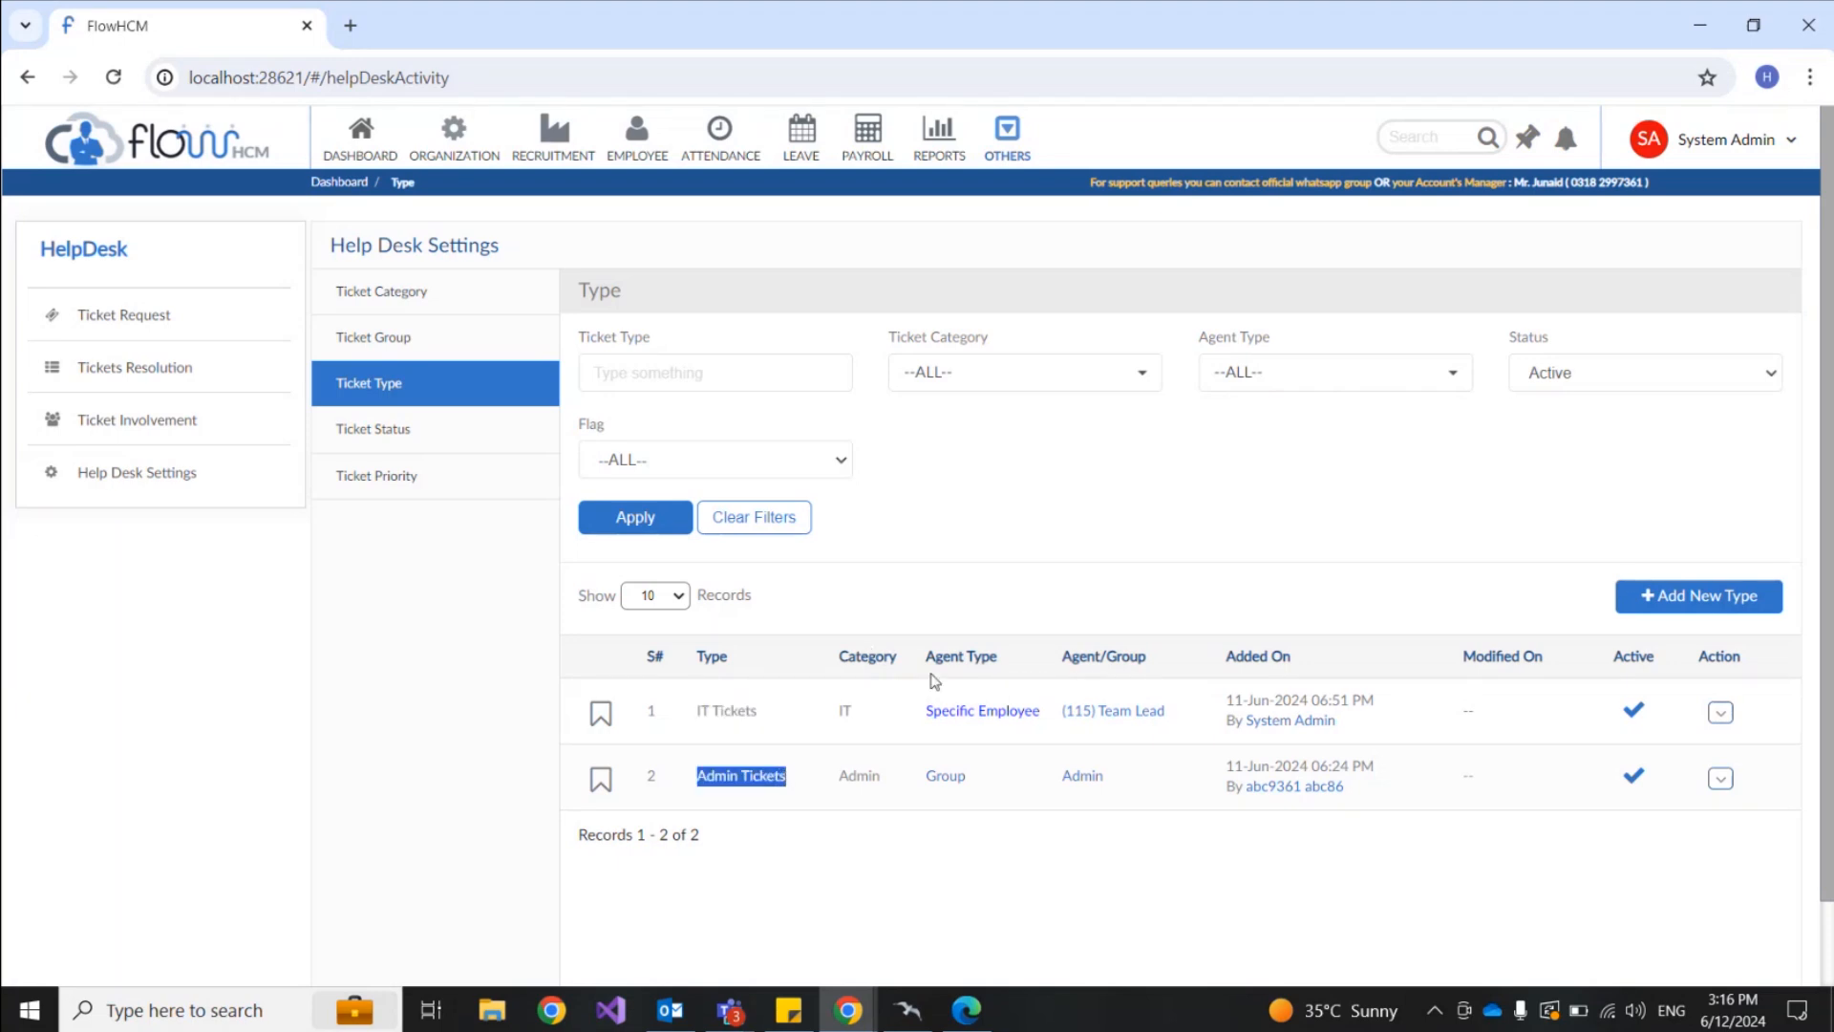
pyautogui.moveTo(926, 658); pyautogui.dragTo(1001, 667)
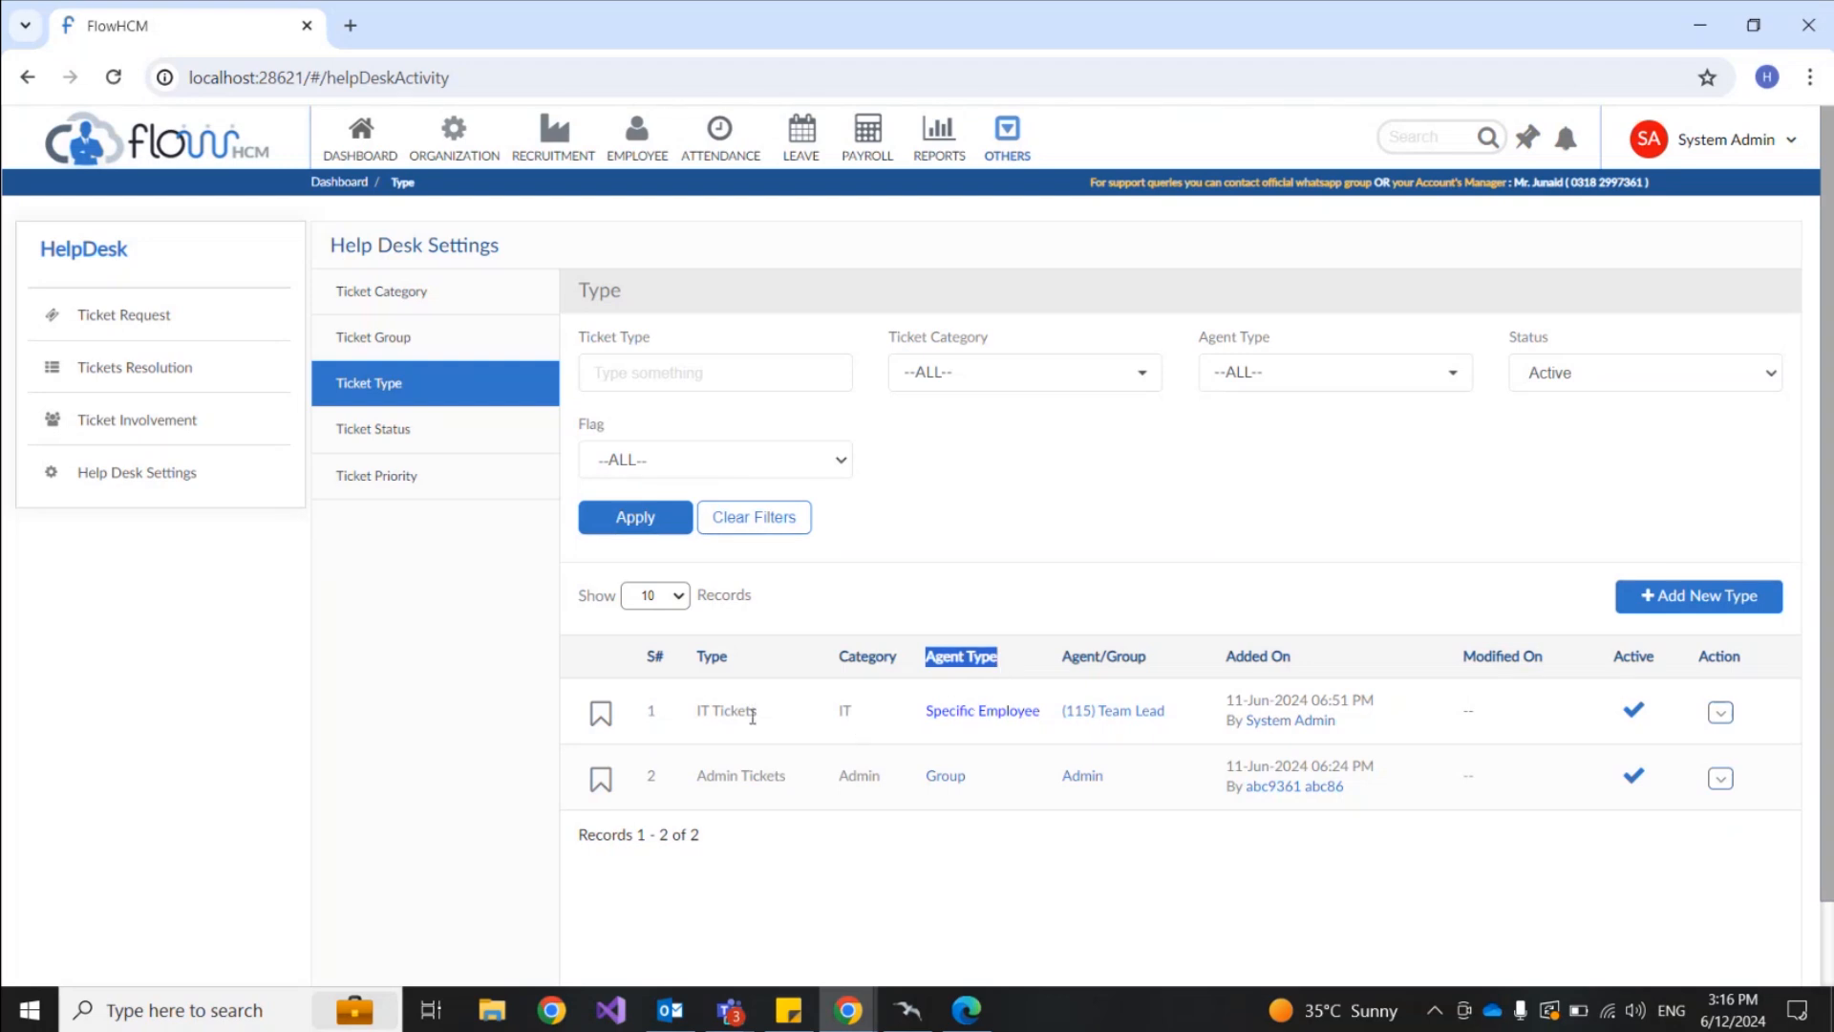
pyautogui.moveTo(700, 711); pyautogui.dragTo(757, 715)
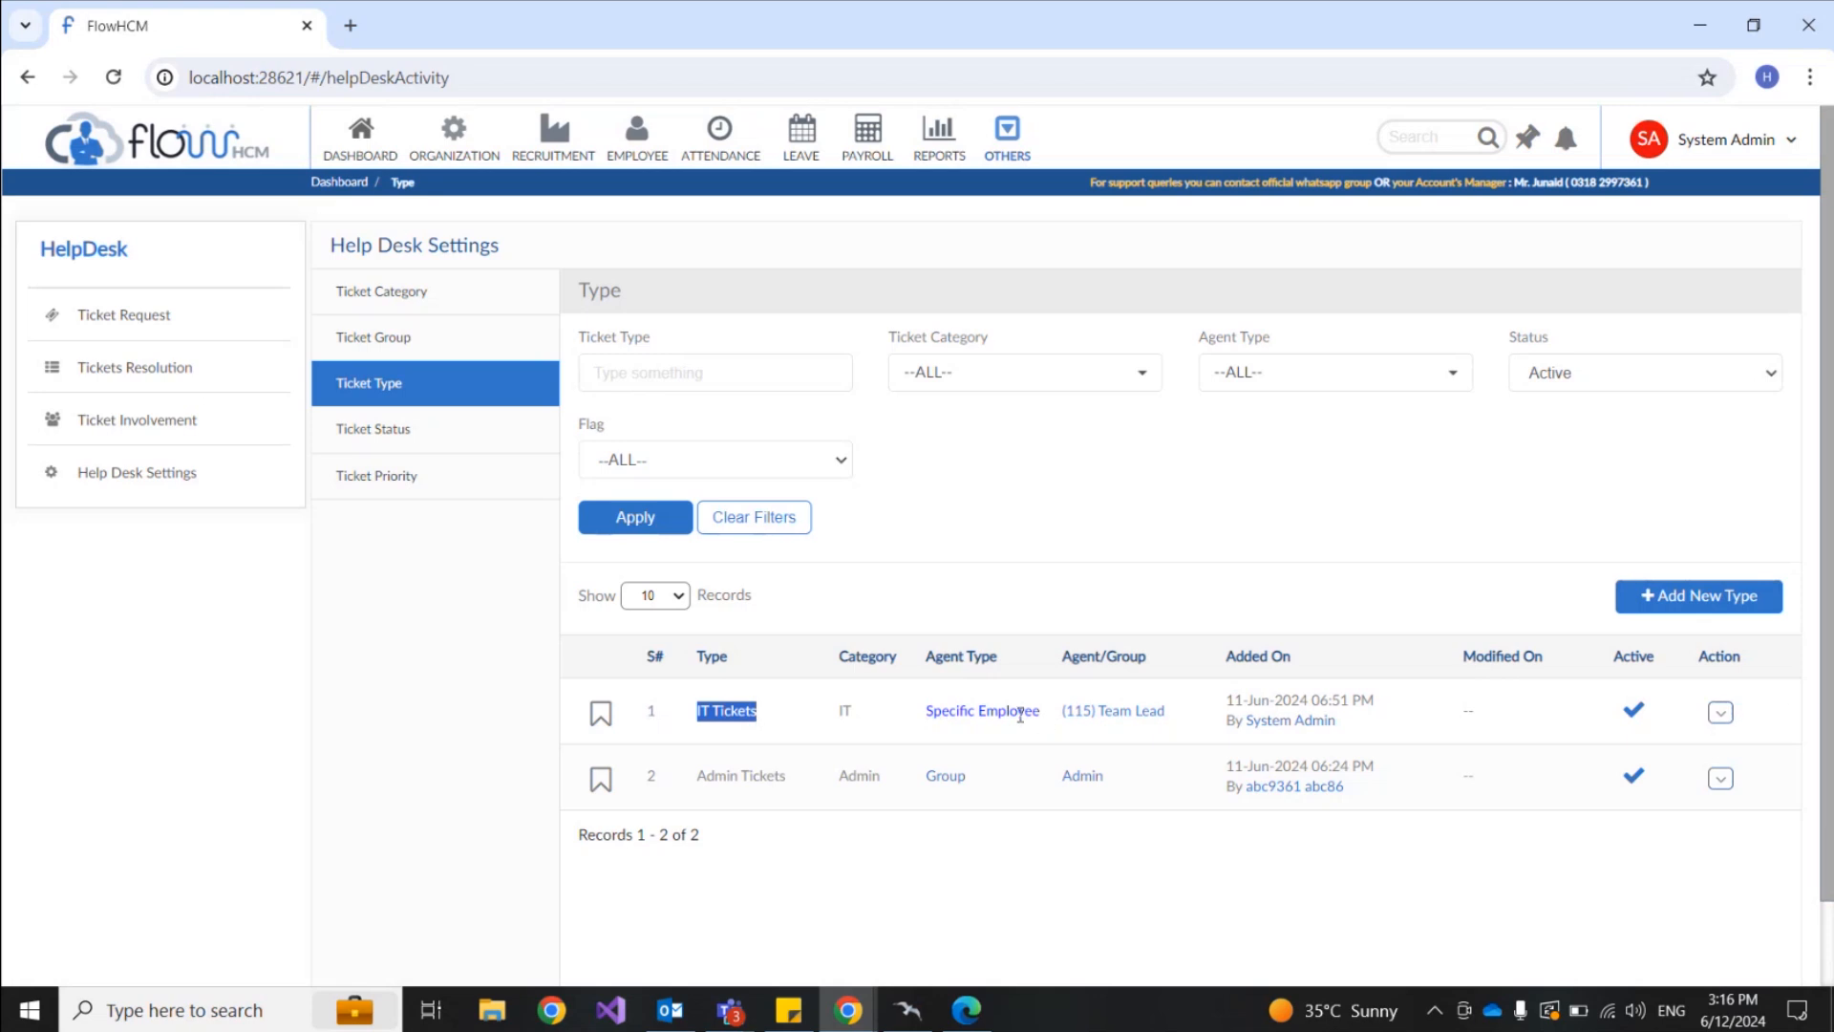
pyautogui.moveTo(1161, 709); pyautogui.dragTo(1068, 710)
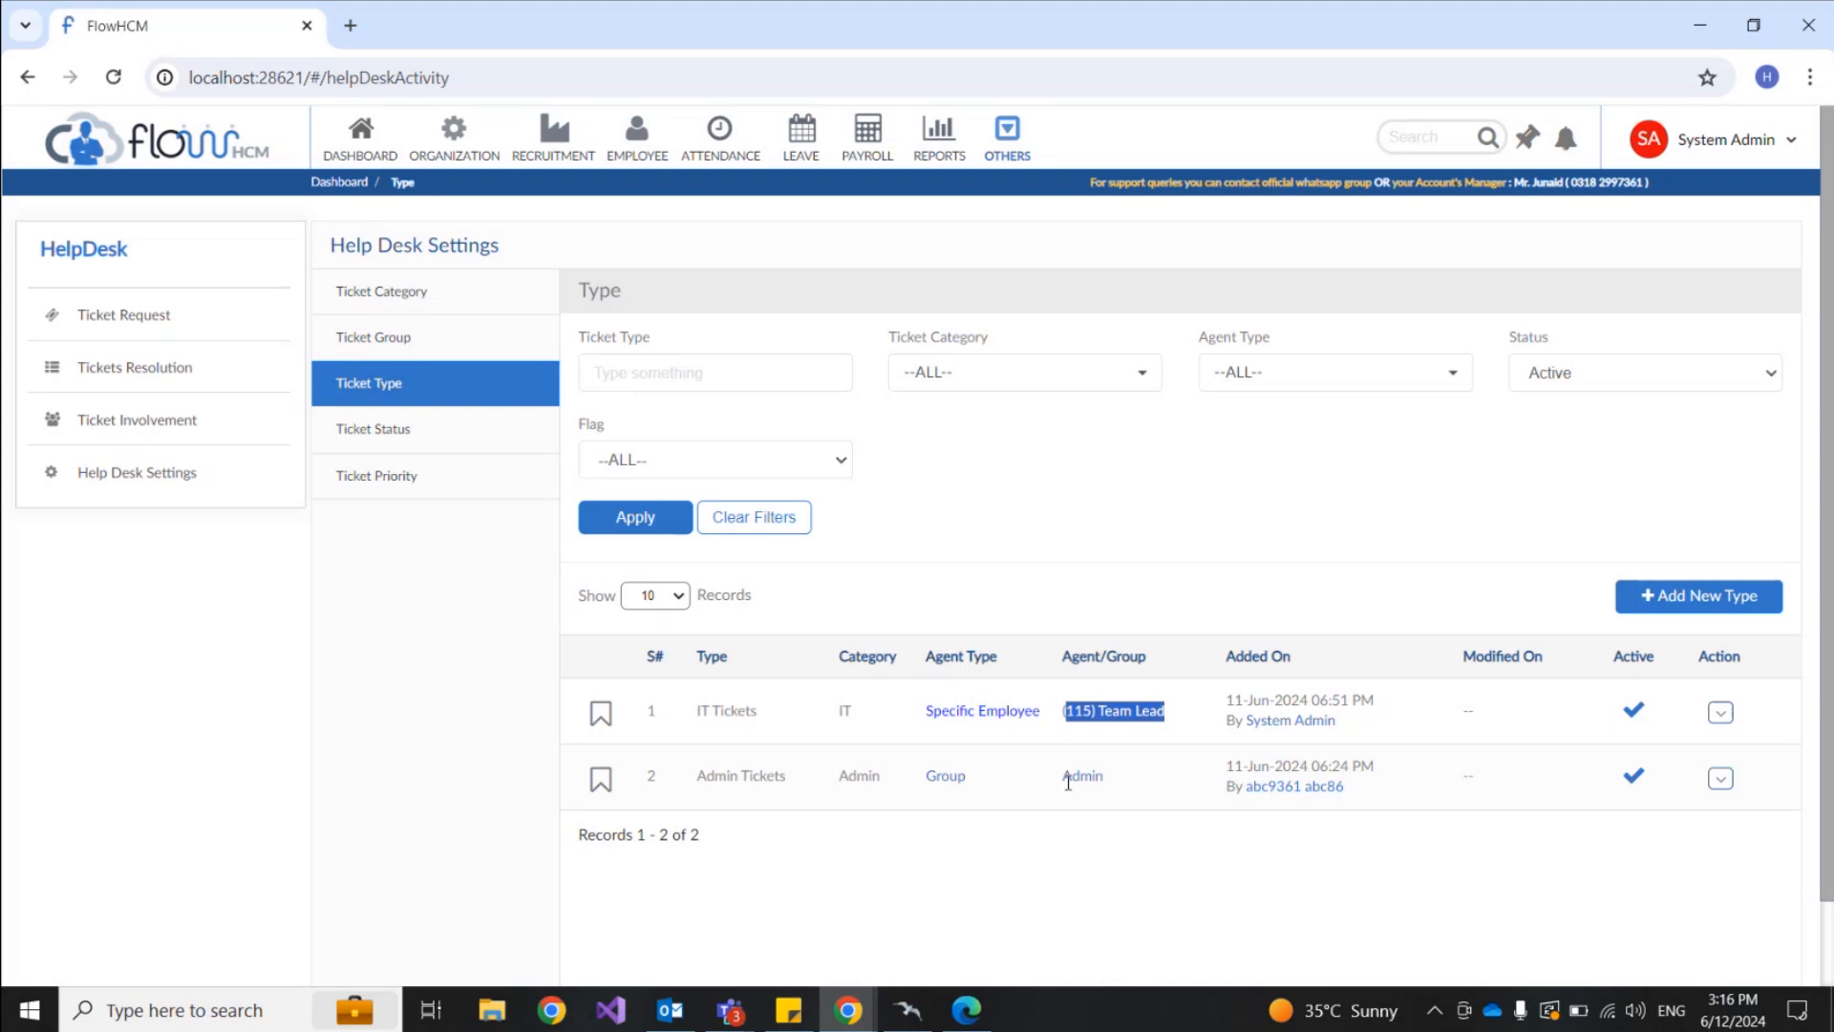
# Step: Add a new ticket type 'HR' under the Human Resource category
pyautogui.click(1734, 602)
pyautogui.click(485, 294)
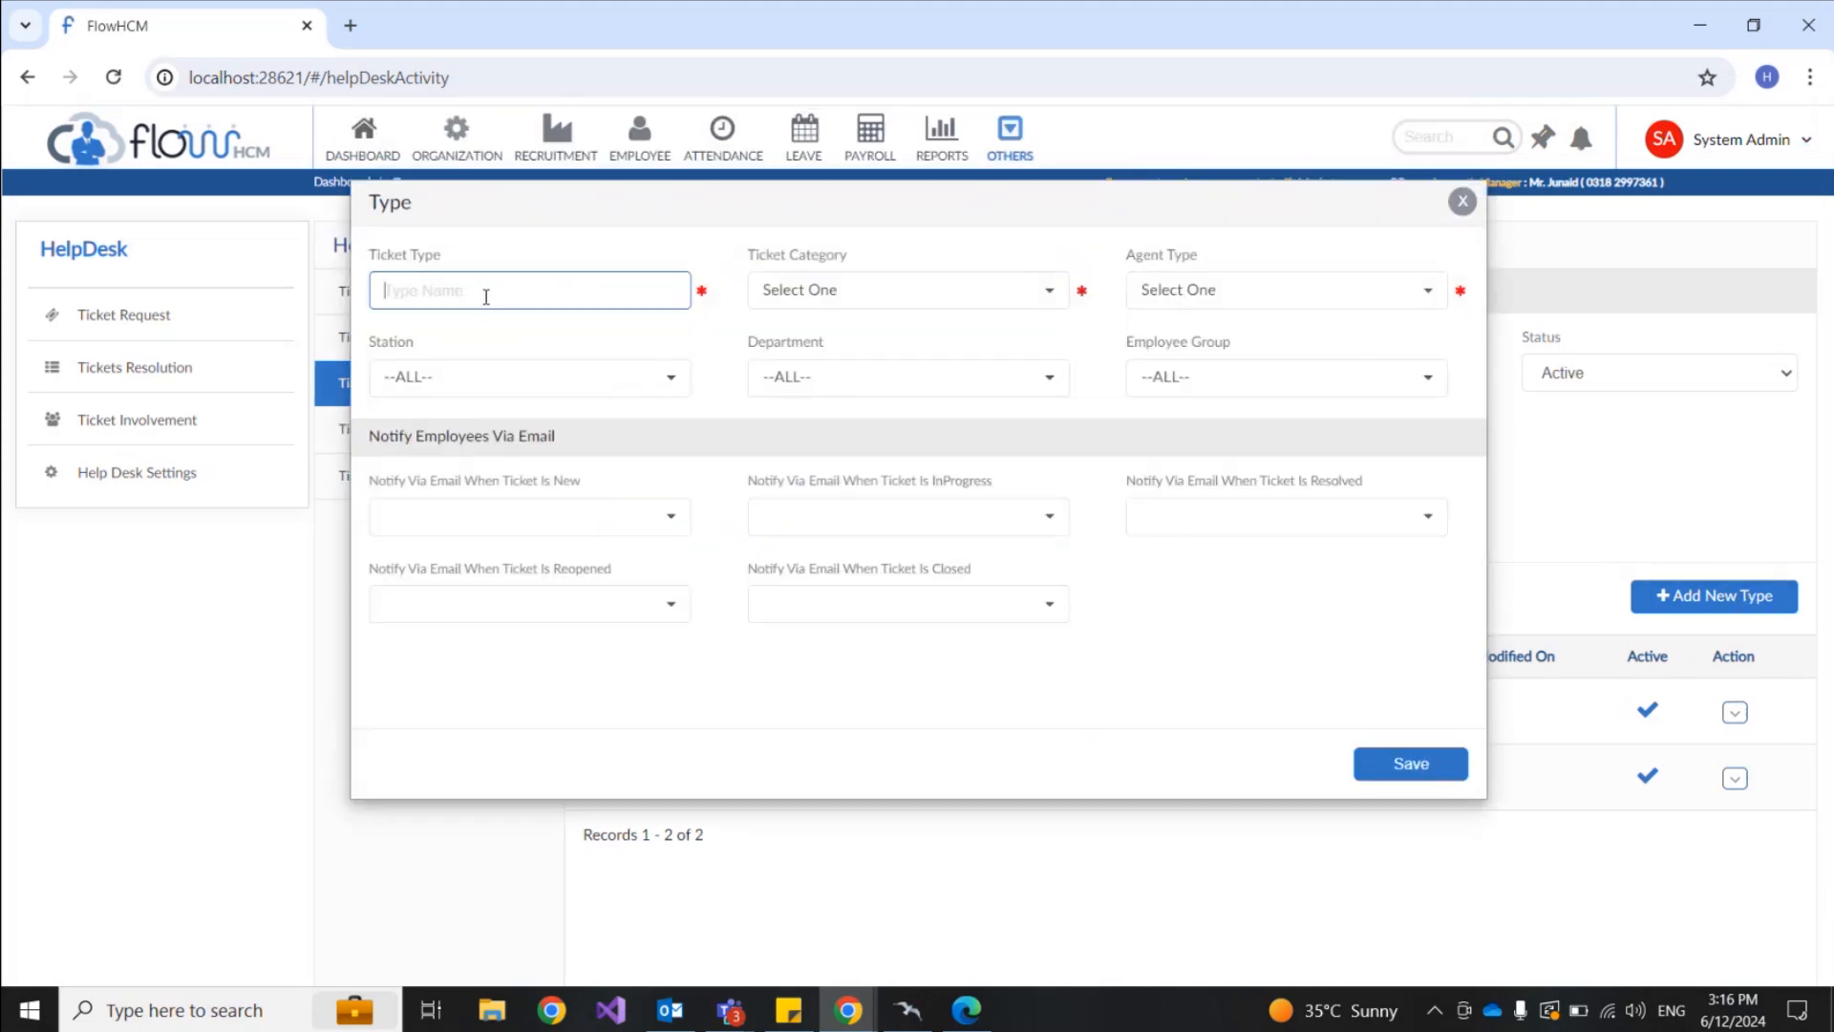
pyautogui.write('HR')
pyautogui.click(869, 291)
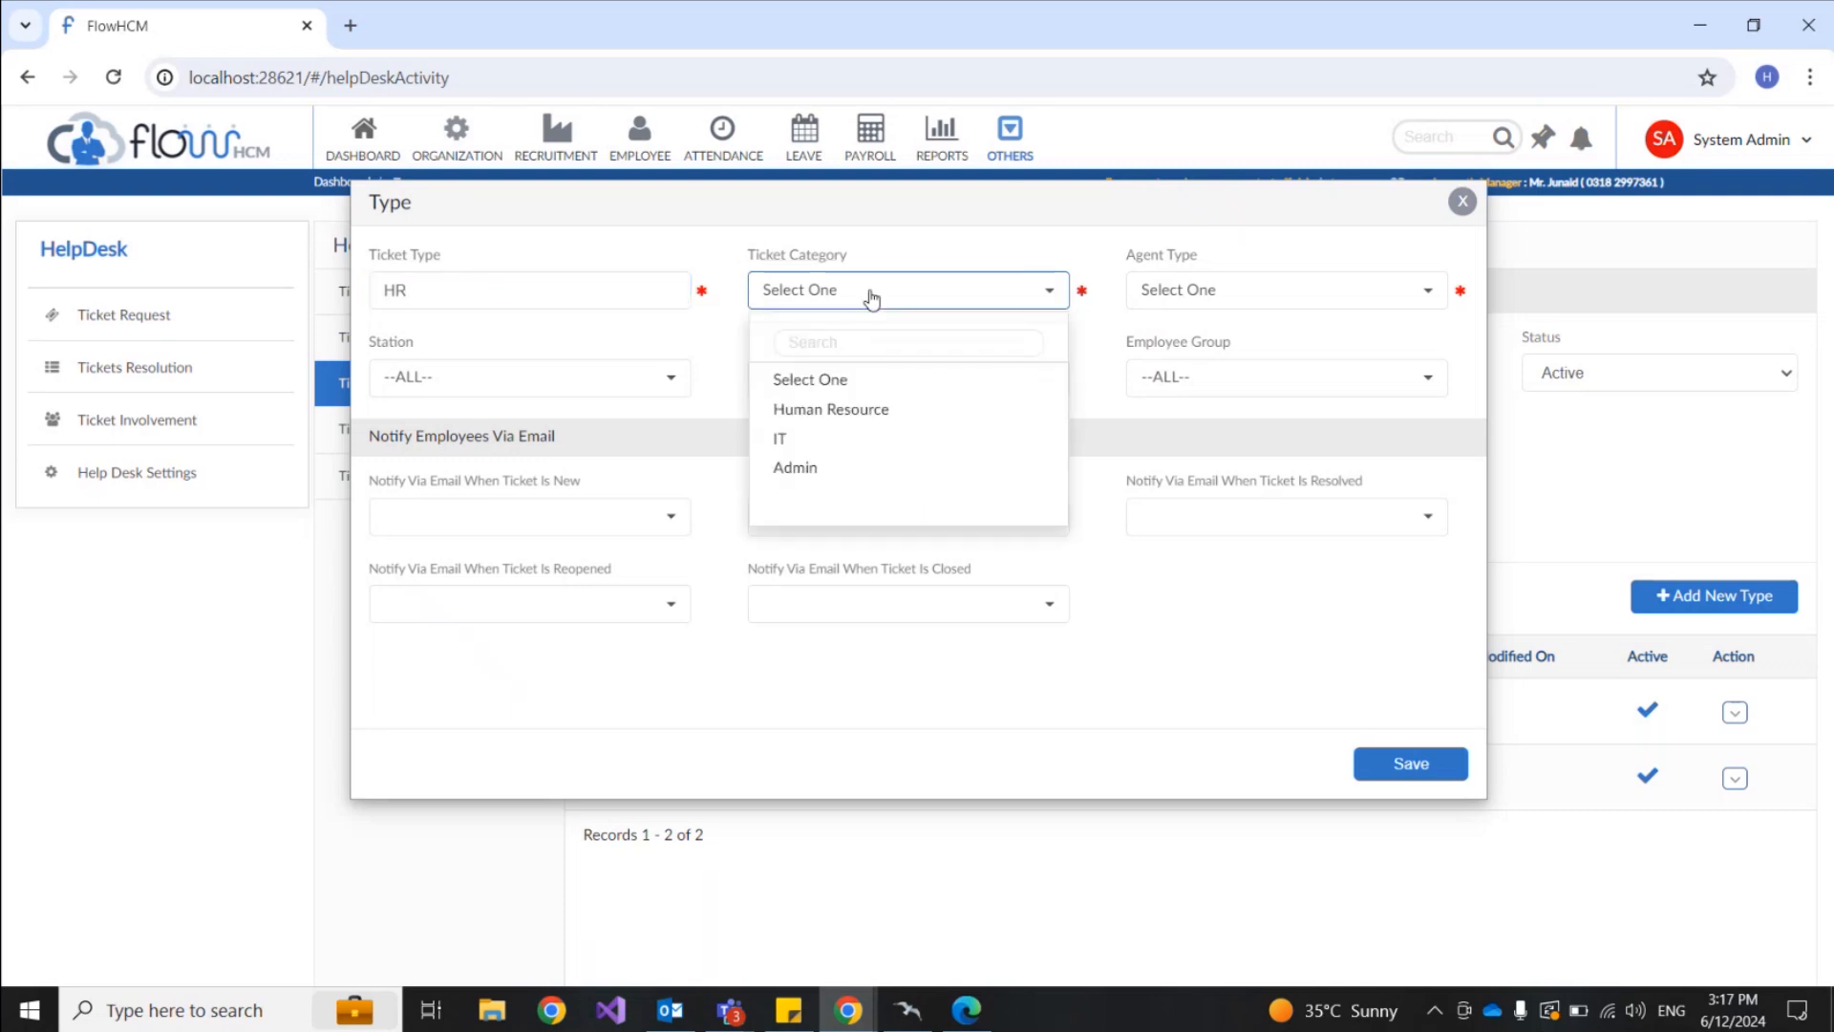
pyautogui.click(830, 411)
pyautogui.click(1280, 292)
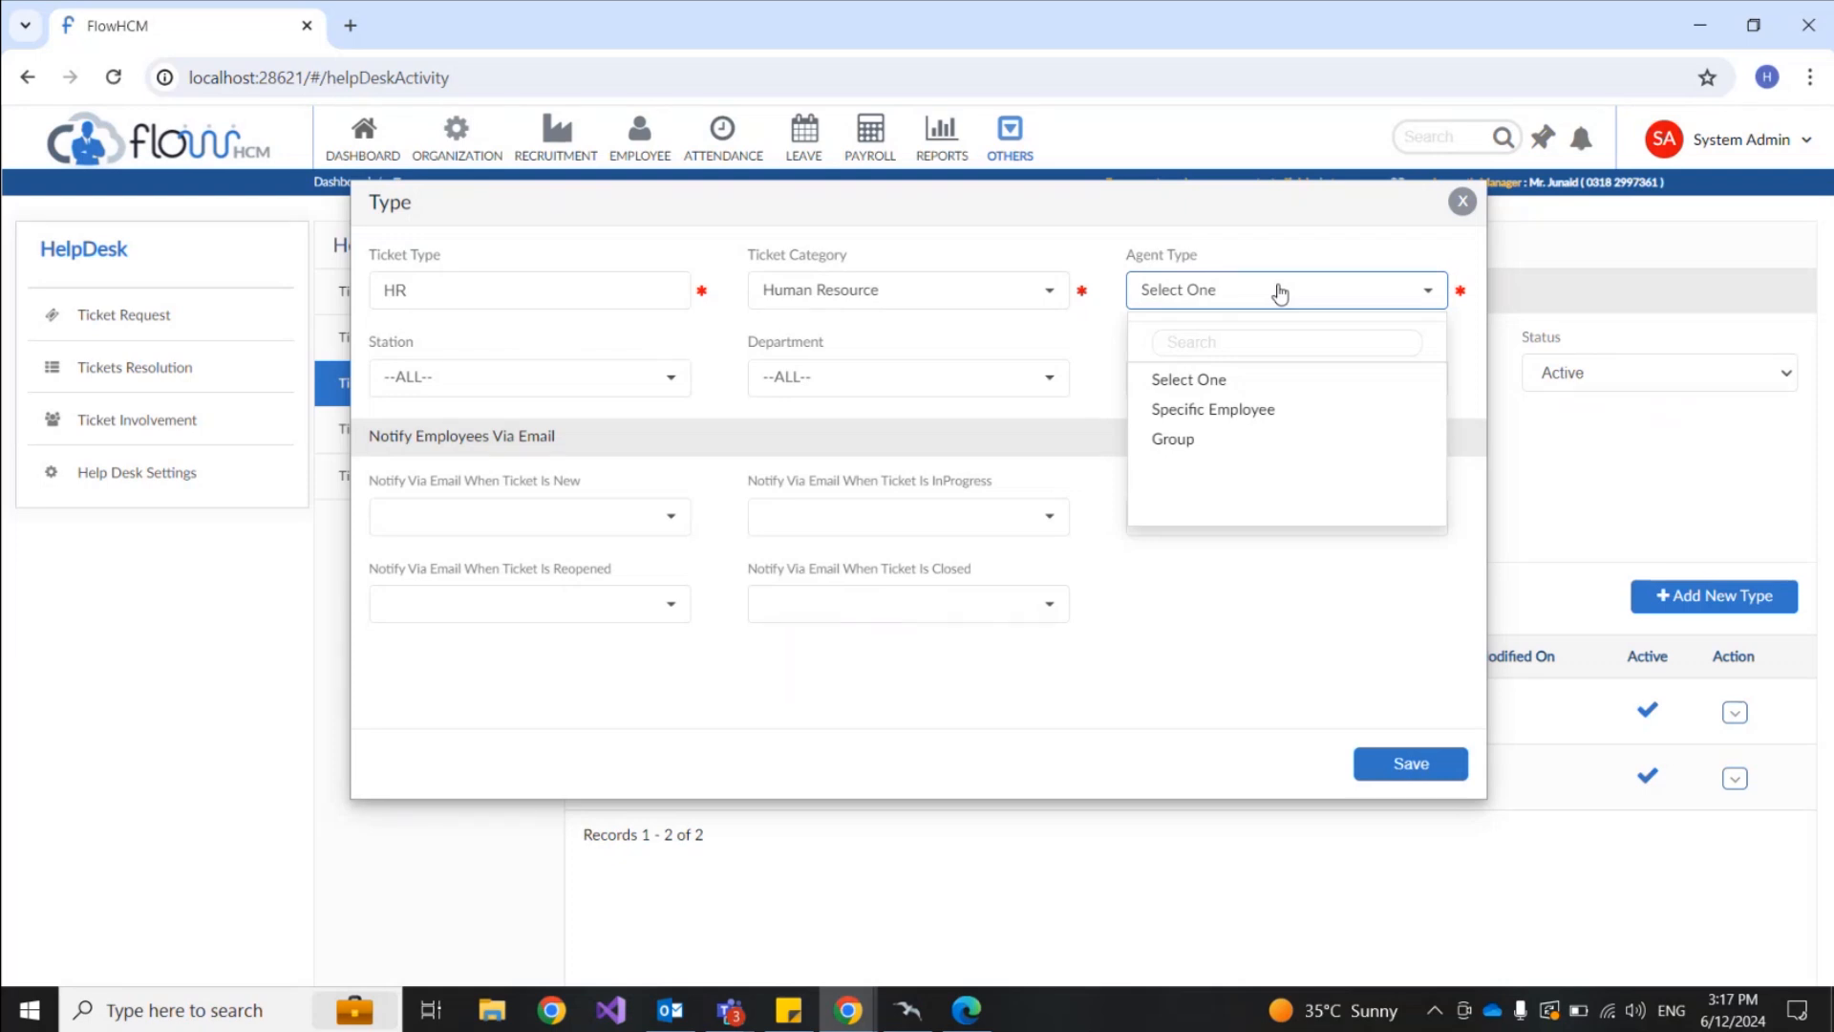
# Step: Set Agent Type to Group with the HR group, then review the lead and reassignment options
pyautogui.click(1208, 449)
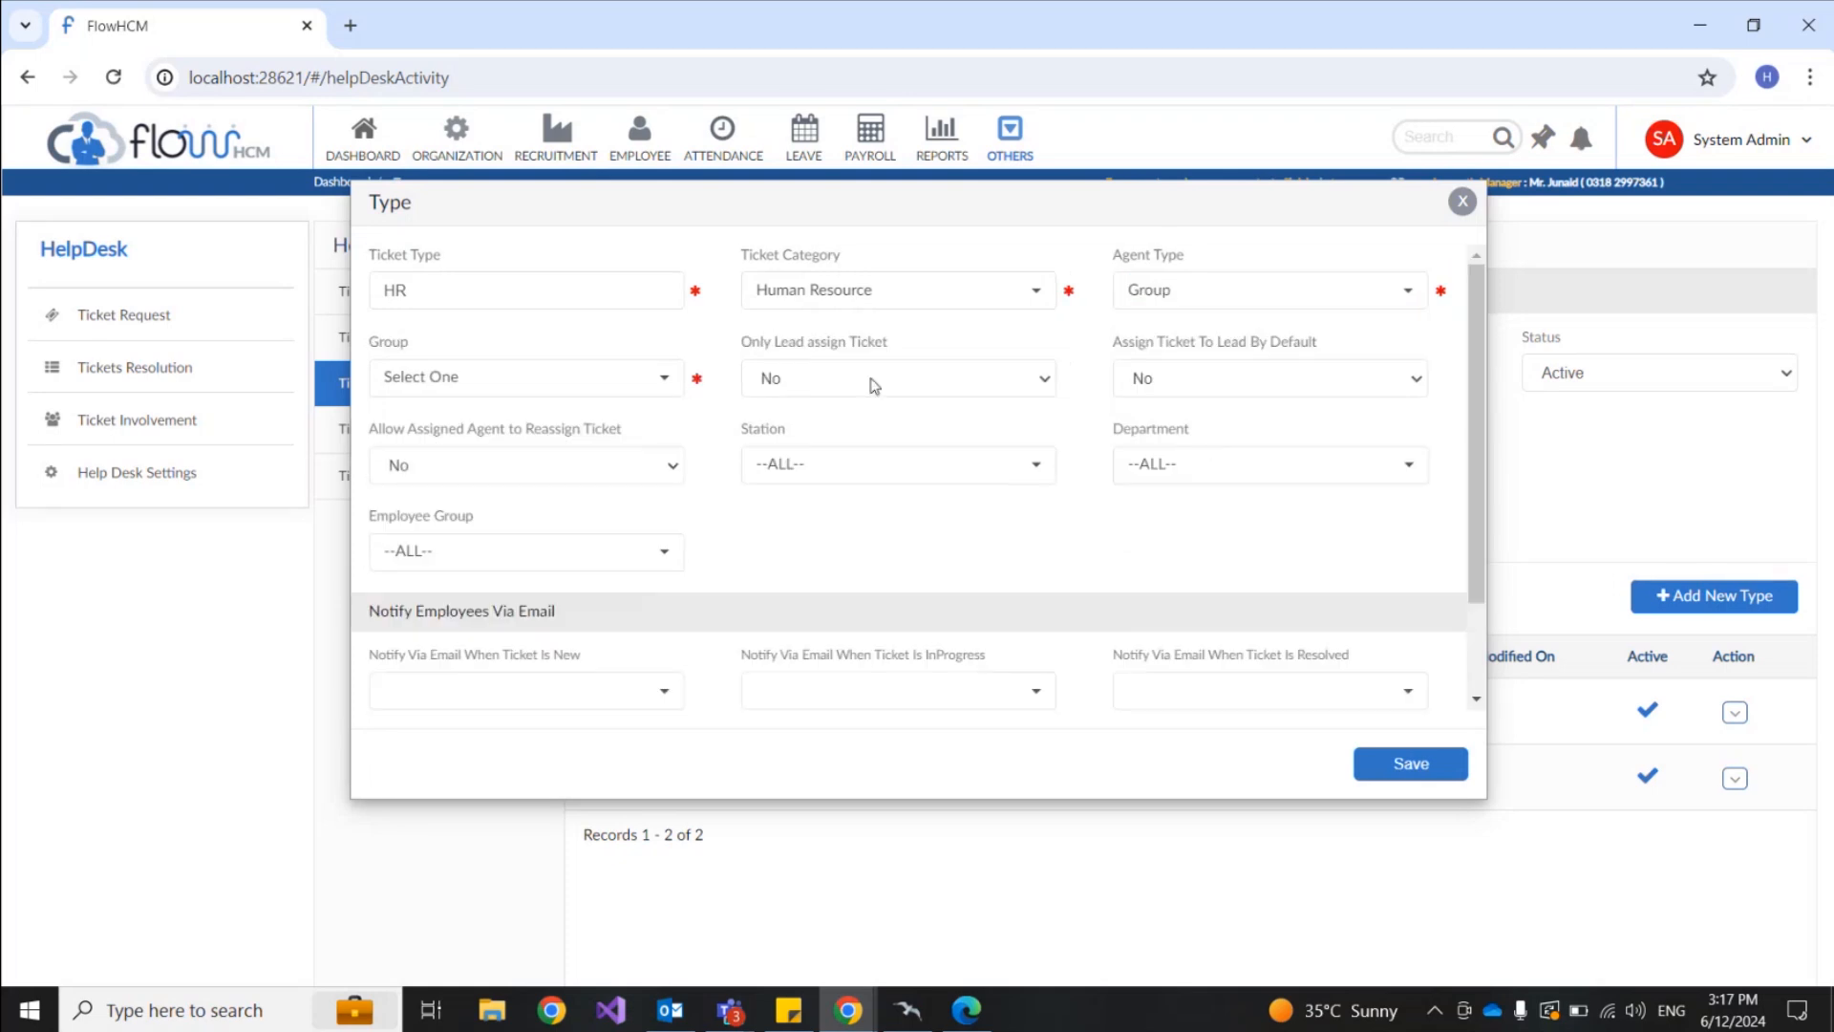
pyautogui.click(586, 382)
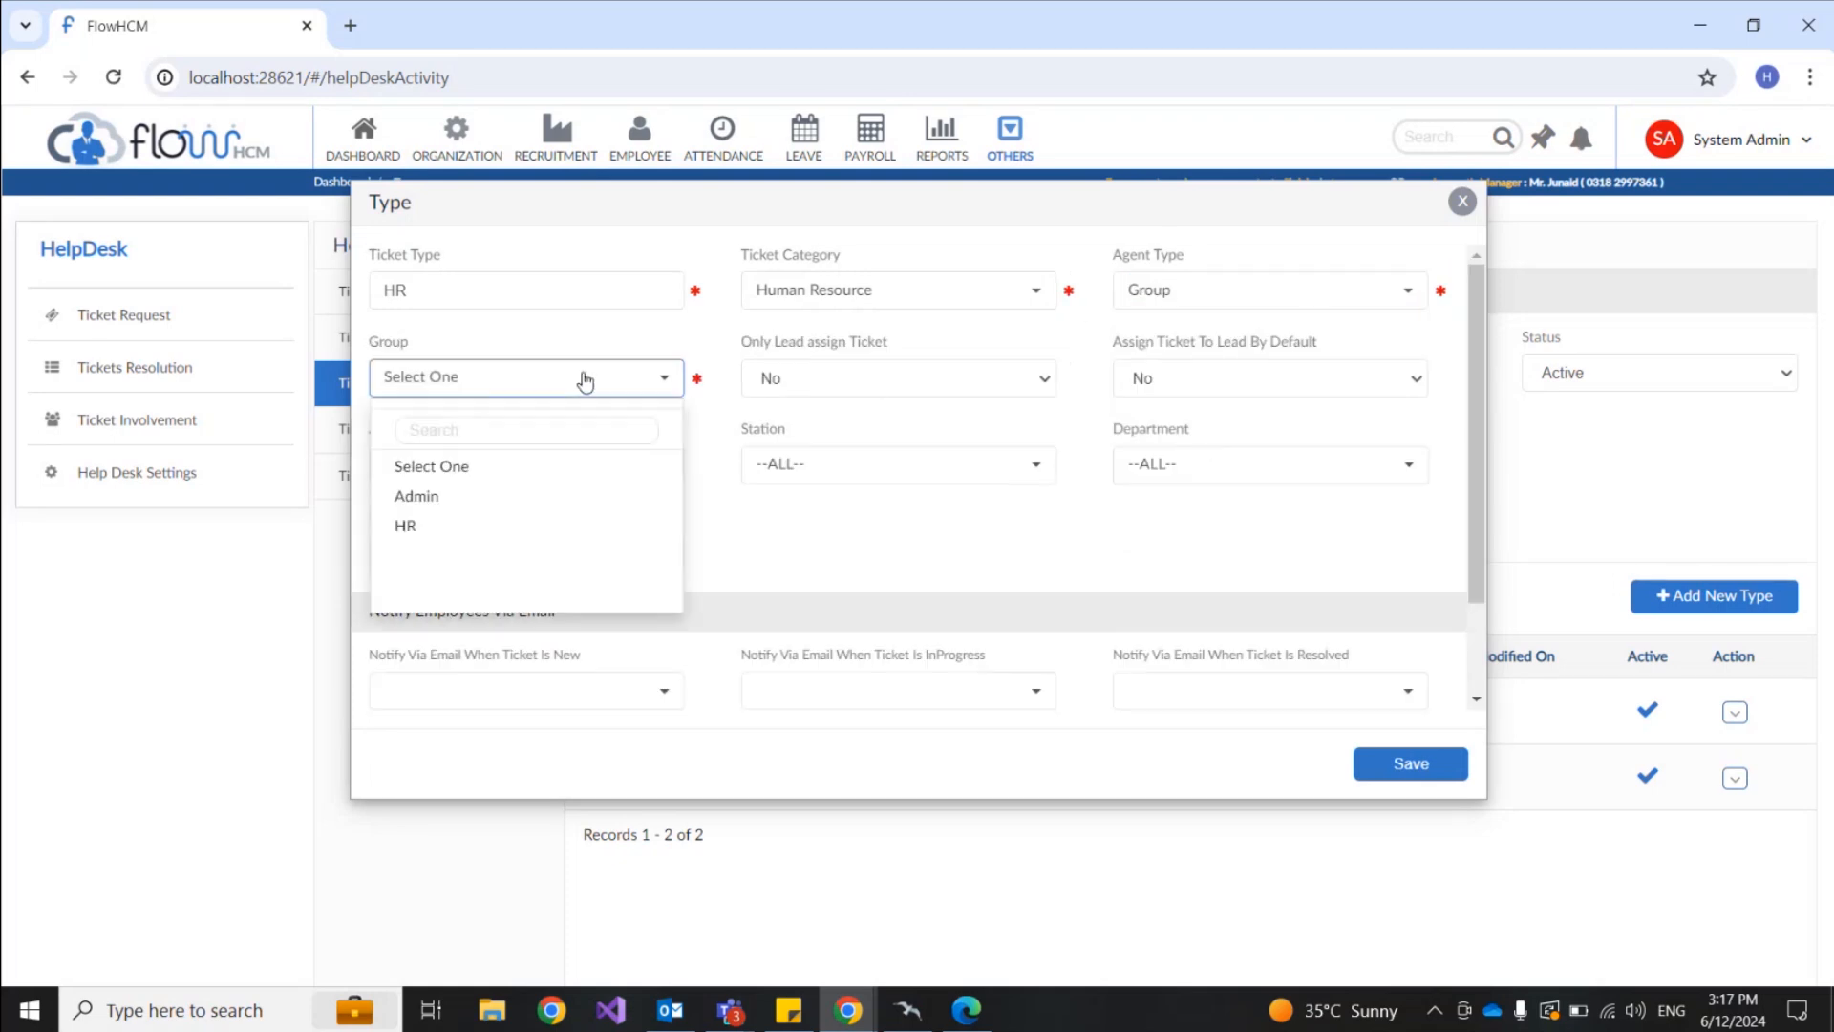
pyautogui.click(424, 528)
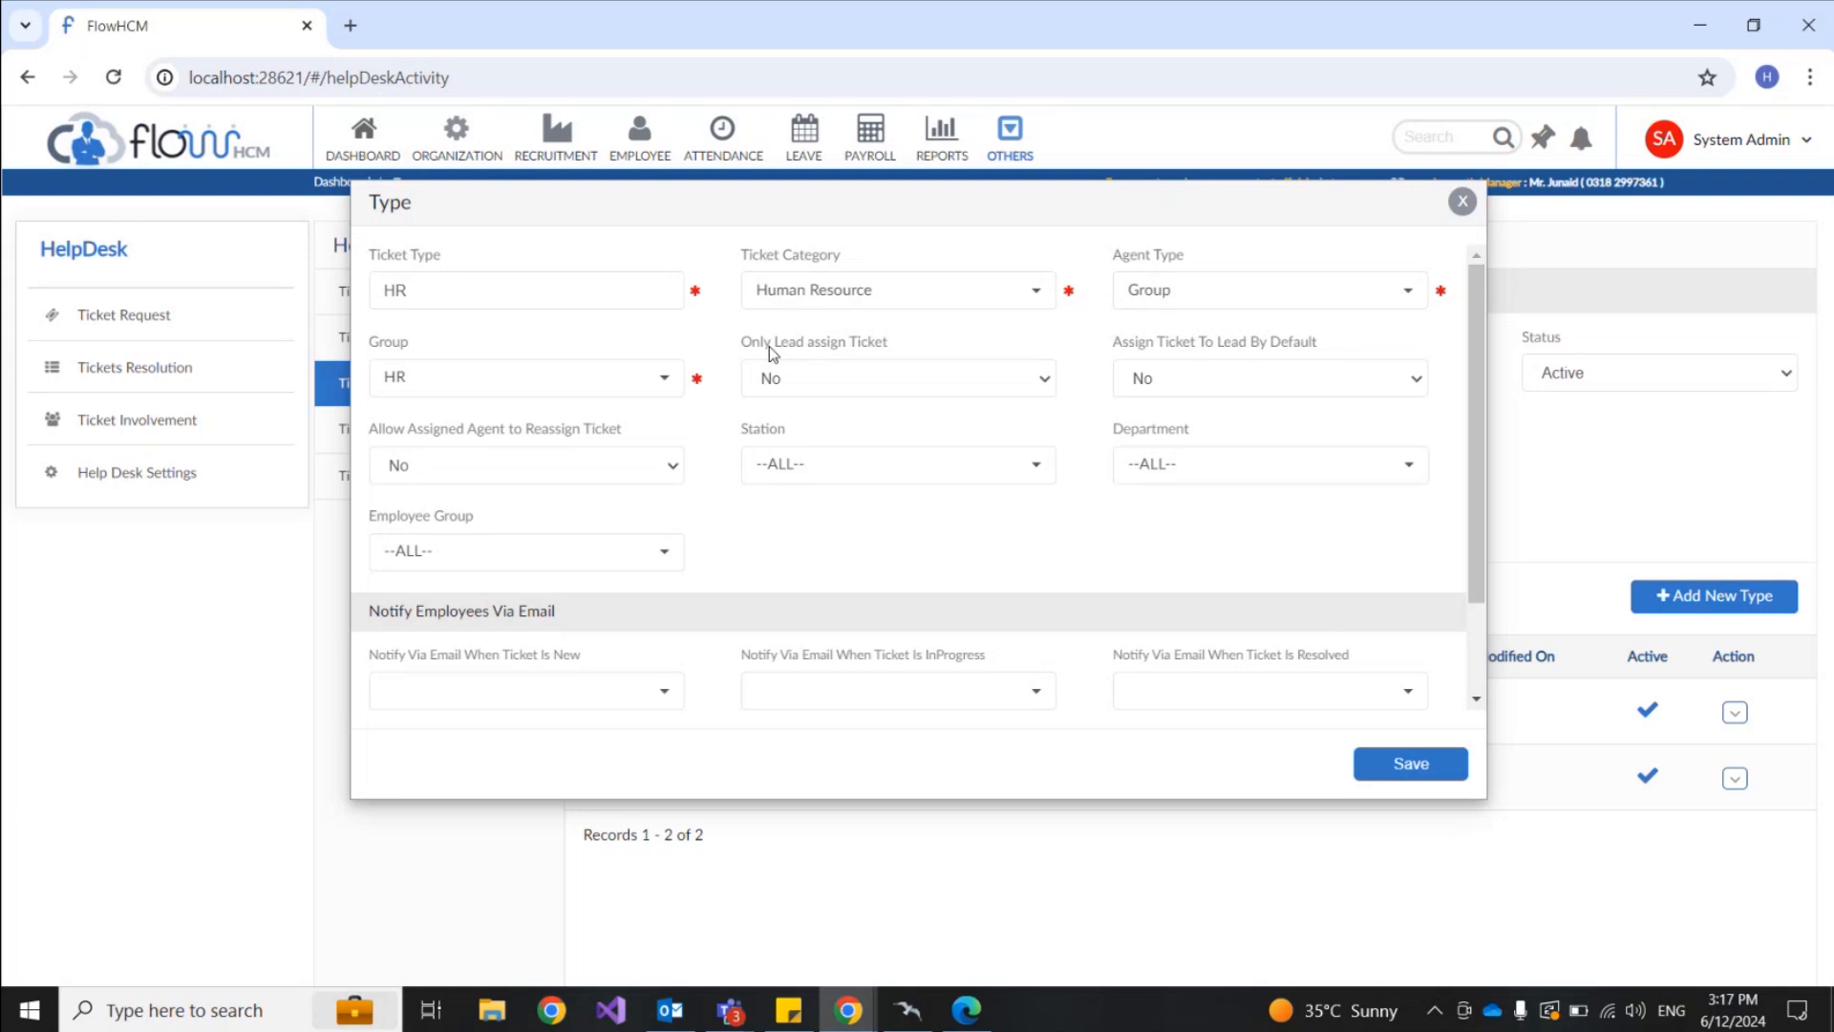
pyautogui.moveTo(752, 351); pyautogui.dragTo(831, 355)
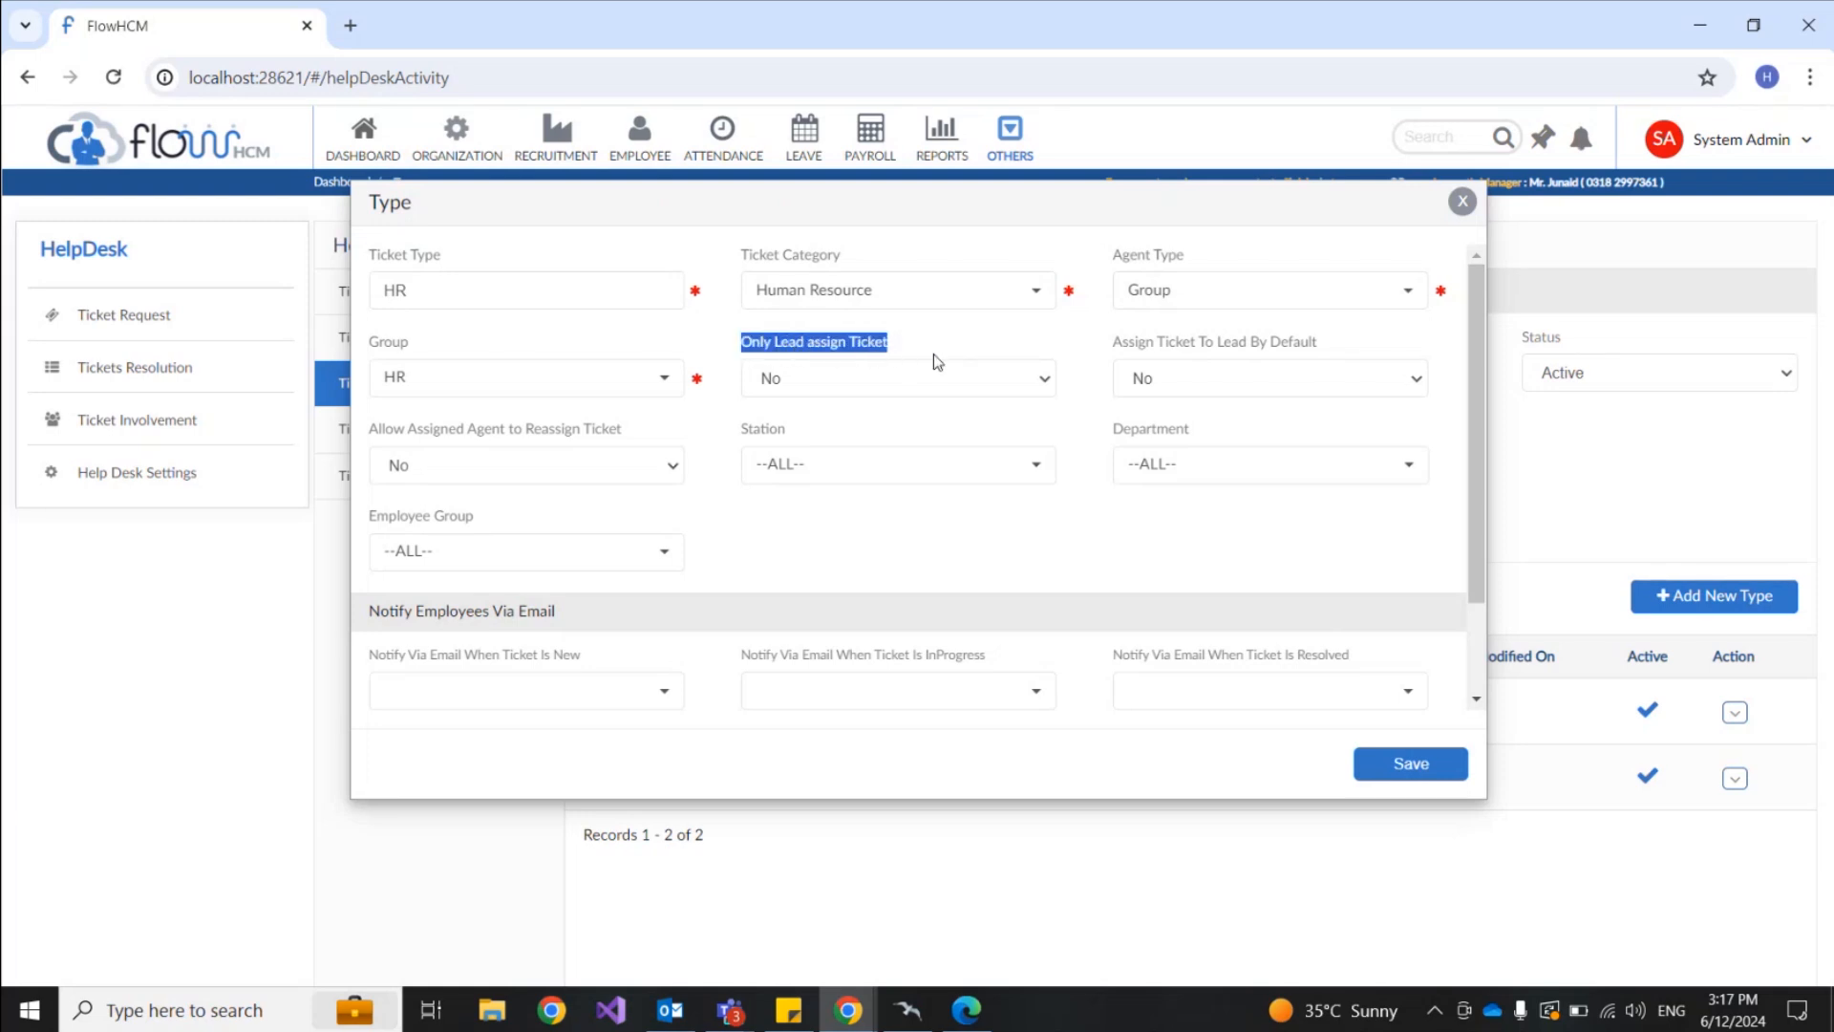
pyautogui.moveTo(1113, 343); pyautogui.dragTo(1302, 350)
pyautogui.moveTo(371, 437); pyautogui.dragTo(625, 449)
pyautogui.click(718, 429)
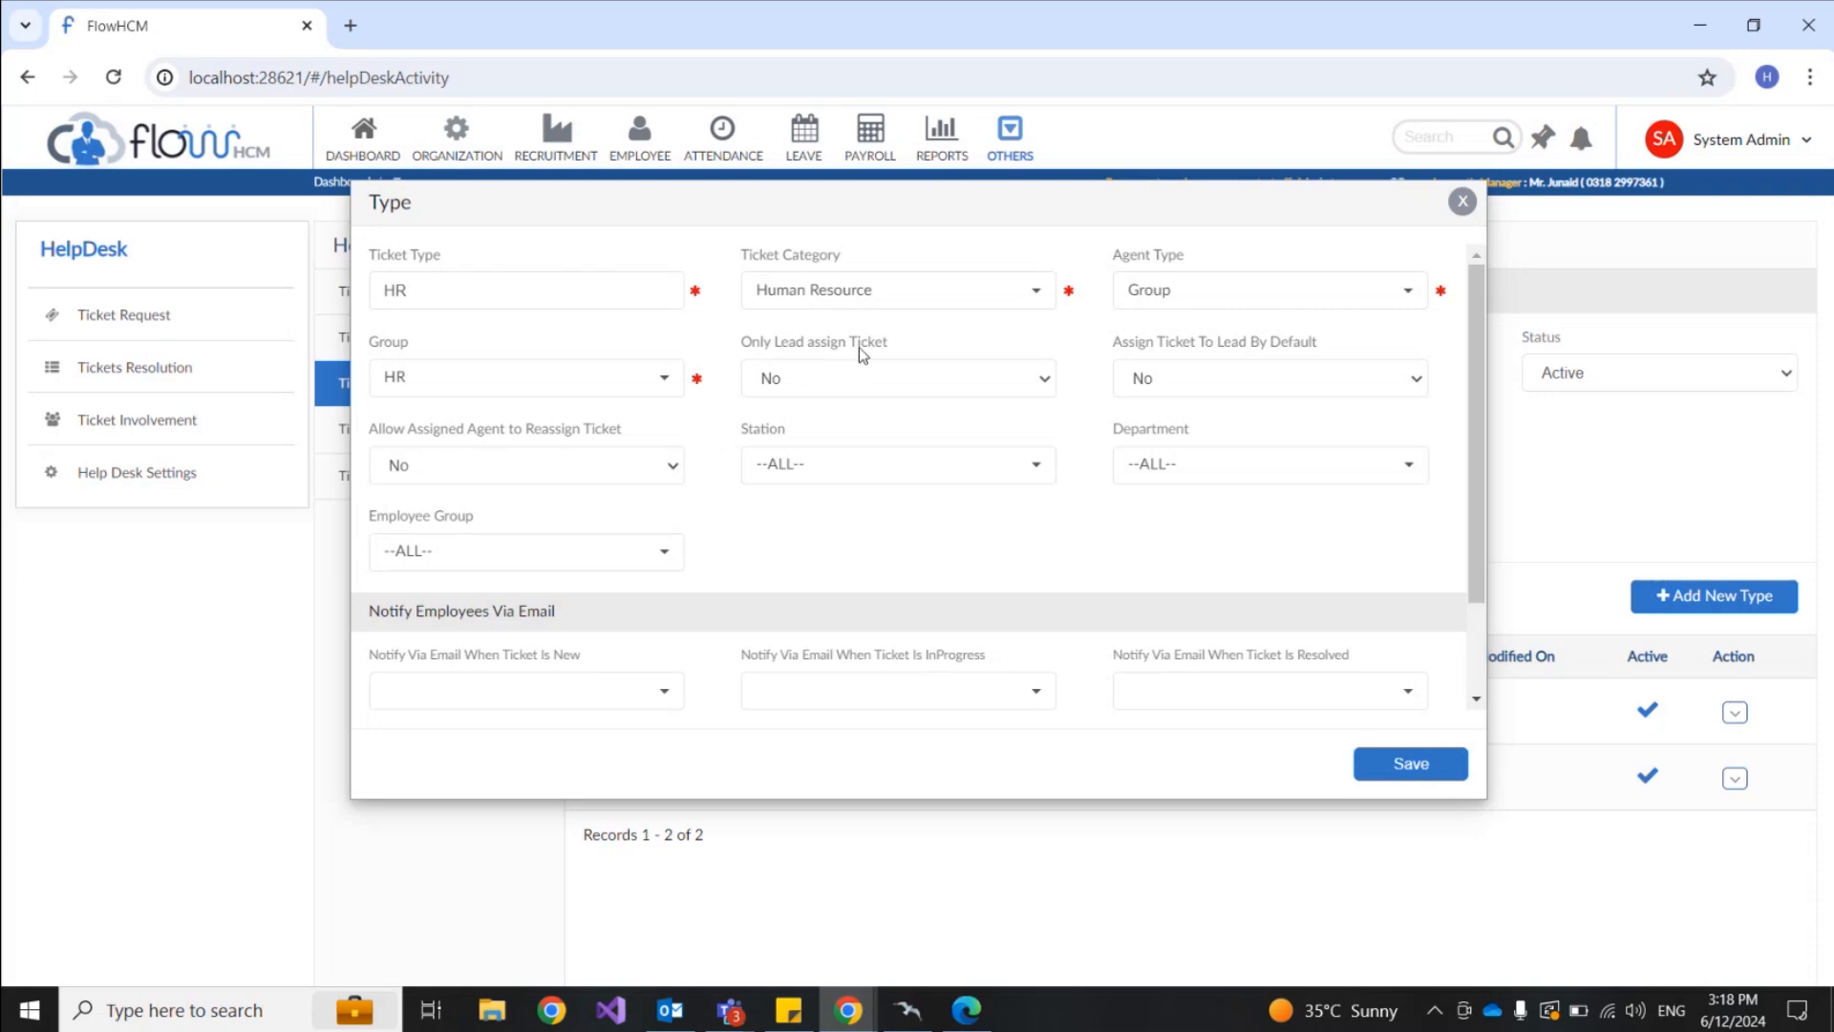
# Step: Set Assign Ticket To Lead By Default to Yes, with Only Lead assign Ticket back at No
pyautogui.click(859, 375)
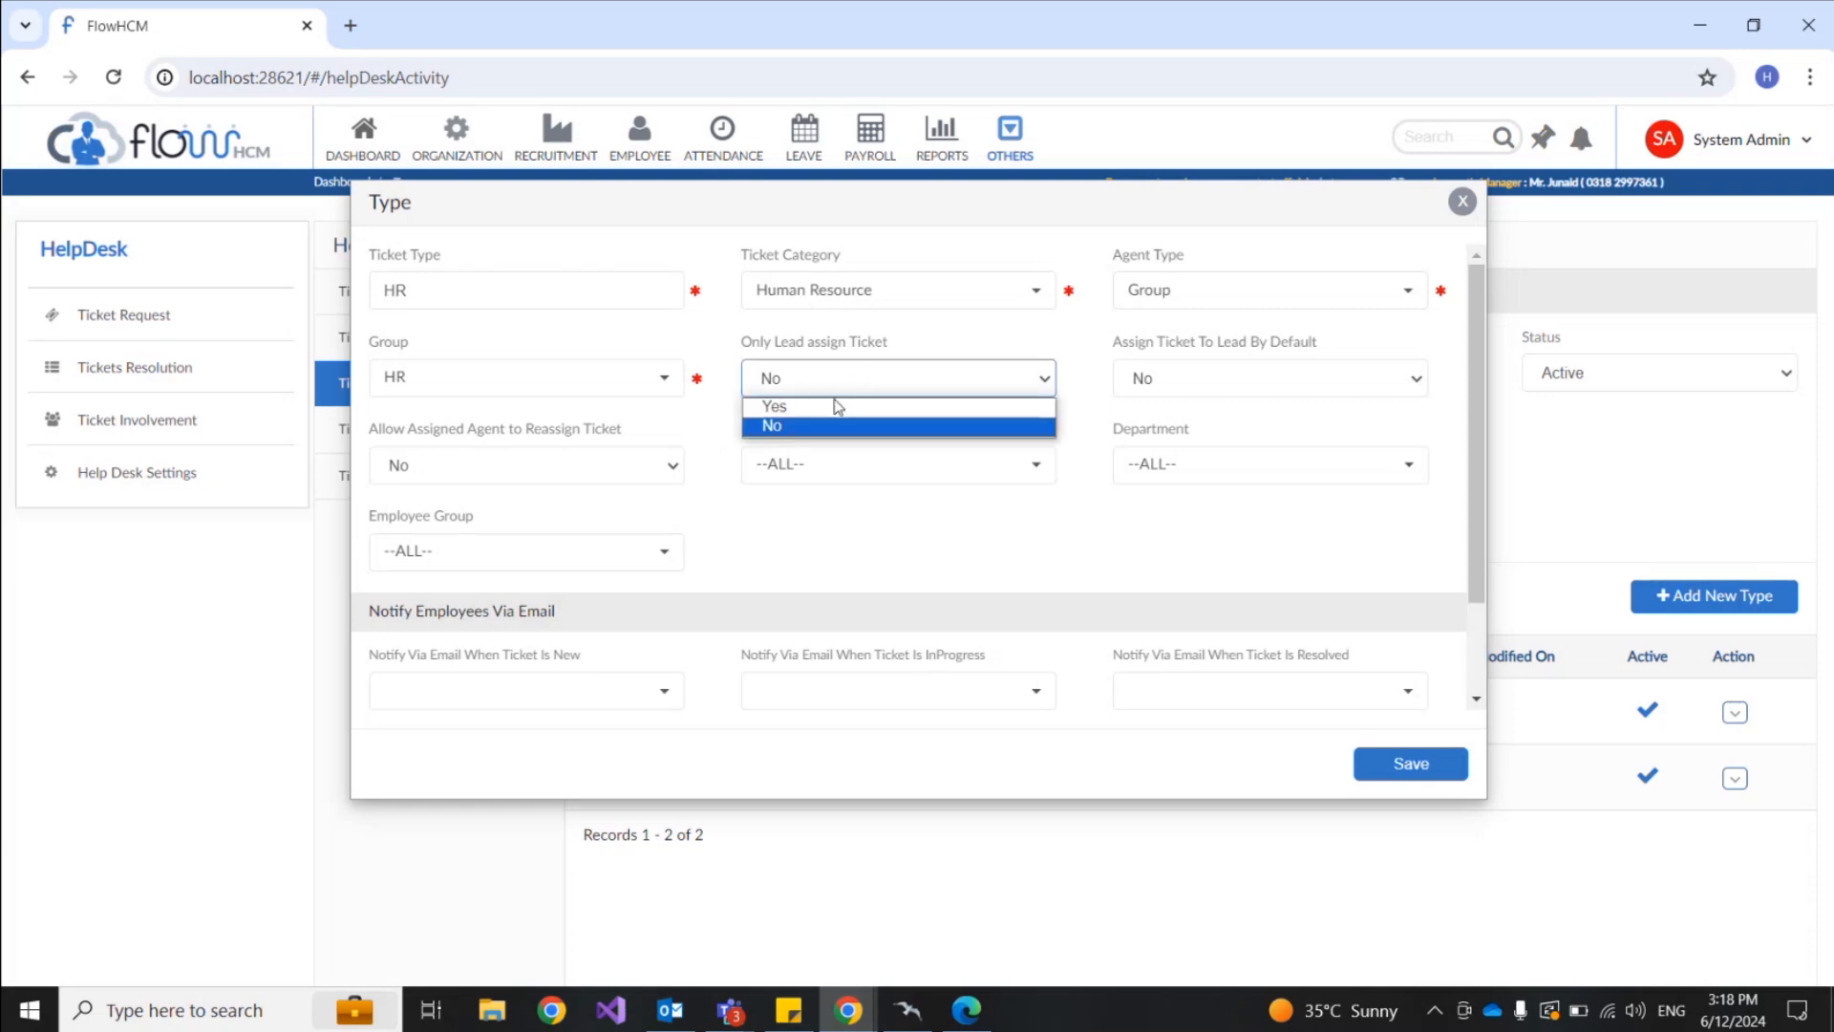
pyautogui.click(828, 407)
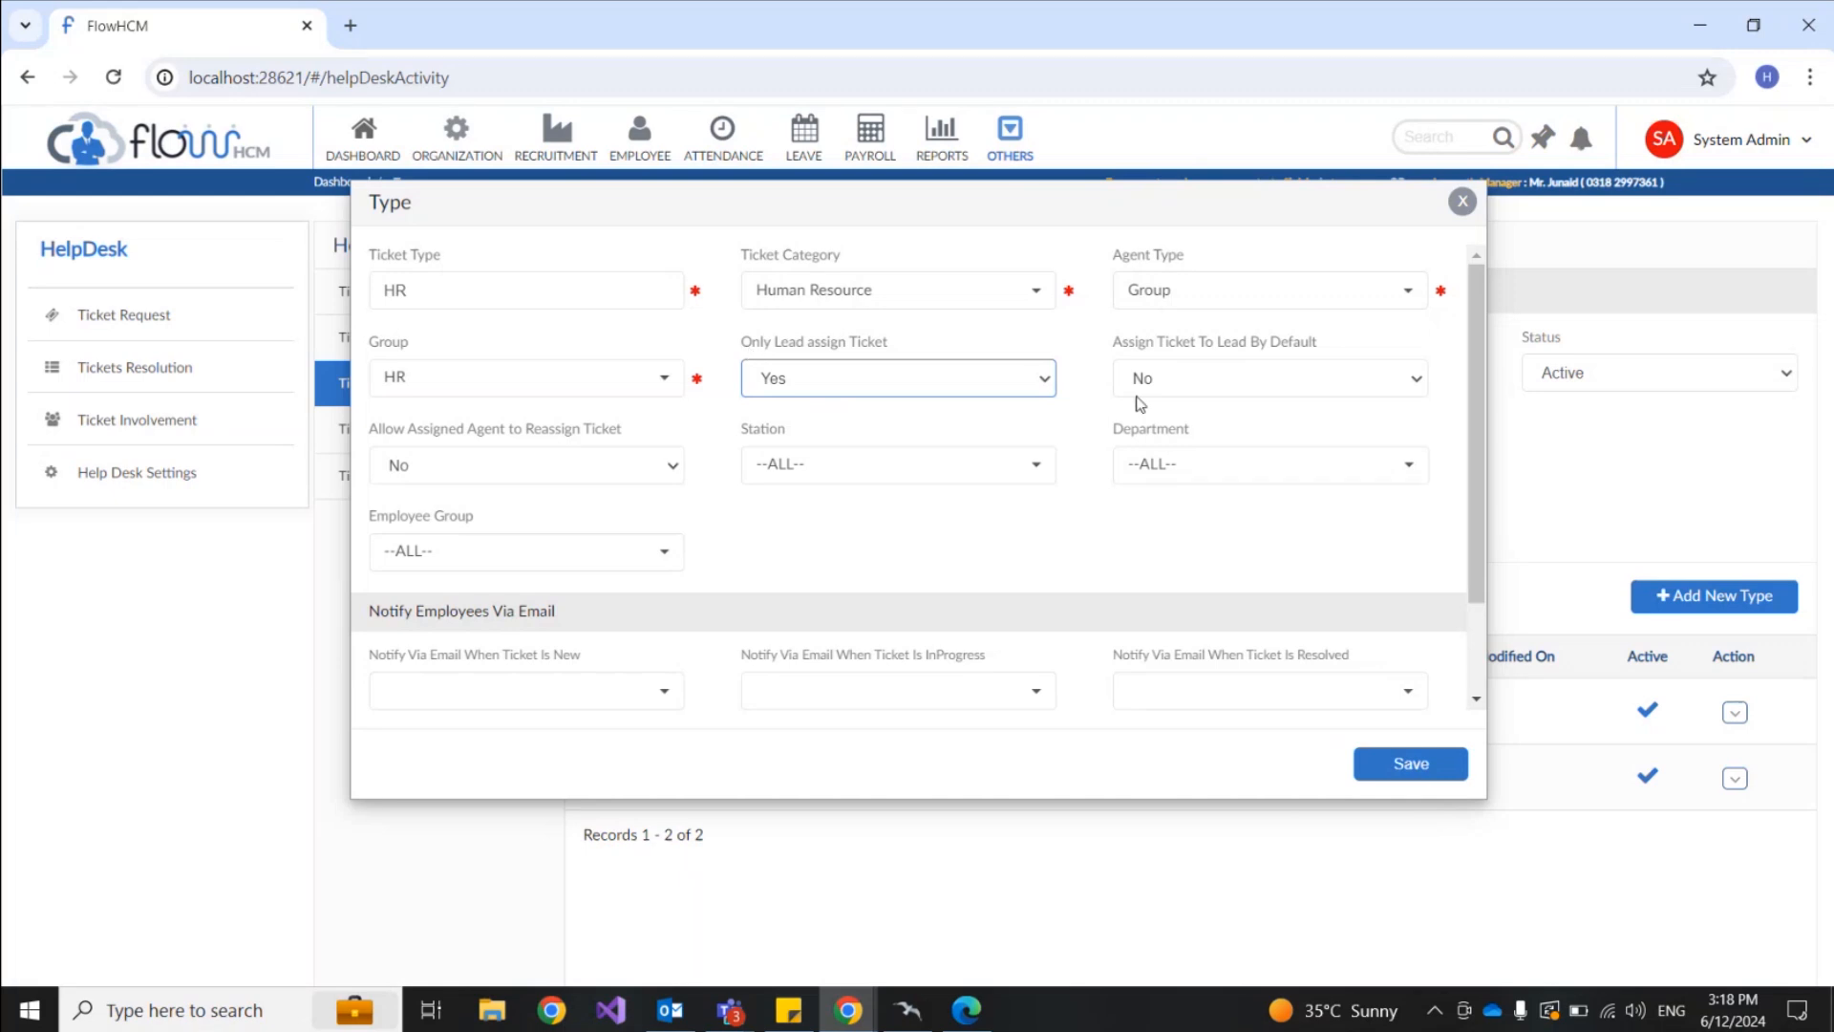
pyautogui.click(1239, 382)
pyautogui.click(1214, 406)
pyautogui.click(896, 382)
pyautogui.click(896, 427)
pyautogui.moveTo(1114, 344); pyautogui.dragTo(1337, 353)
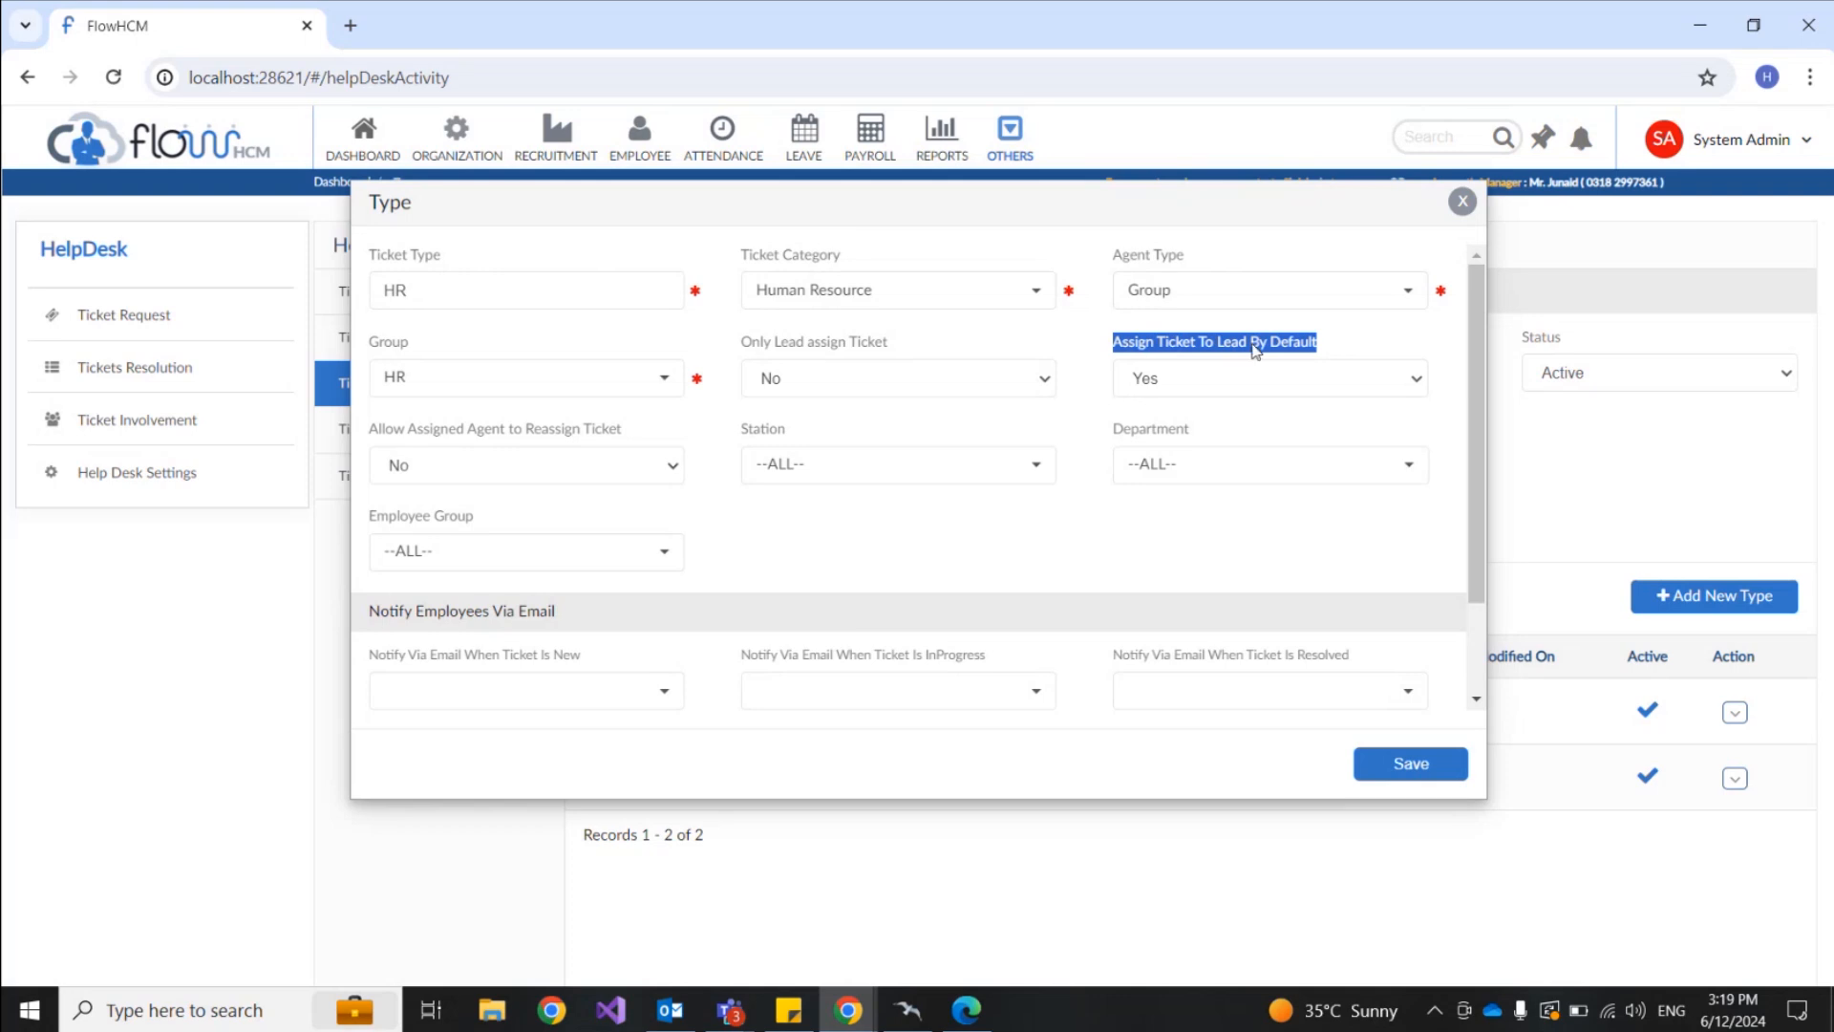
pyautogui.click(955, 342)
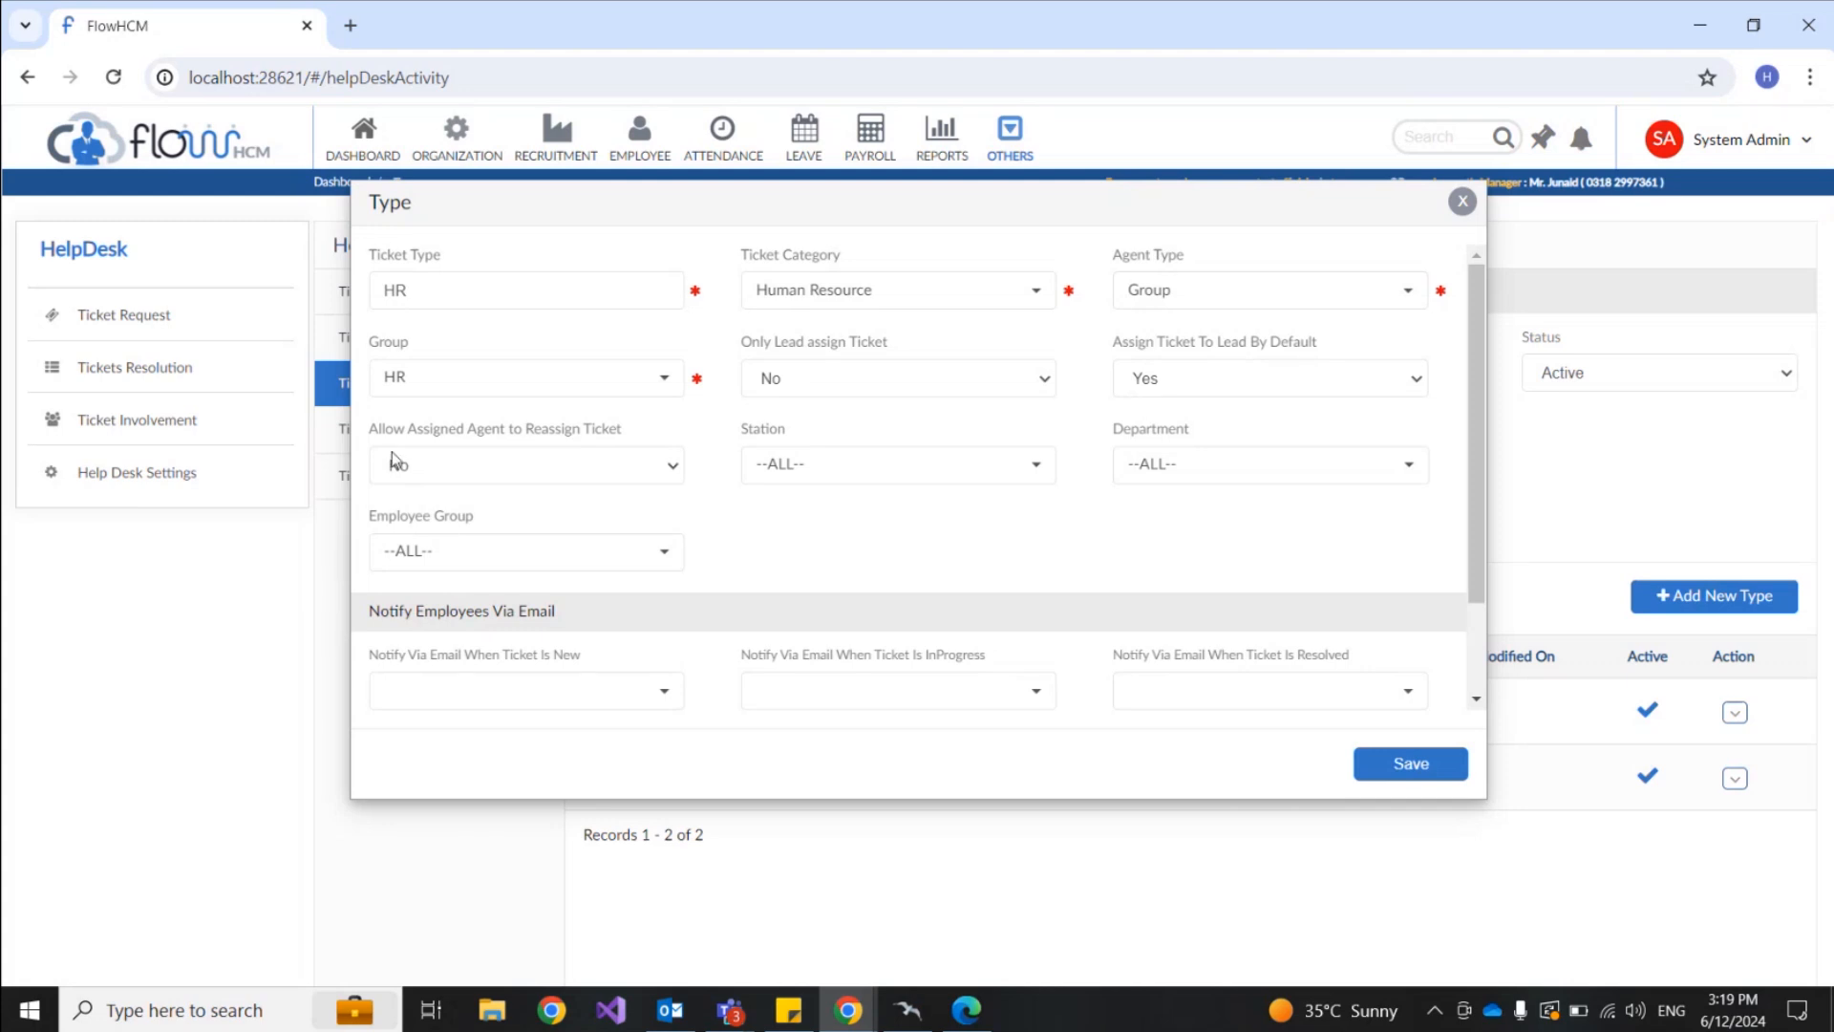
# Step: Change Allow Assigned Agent to Reassign Ticket from No to Yes
pyautogui.moveTo(379, 435); pyautogui.dragTo(627, 442)
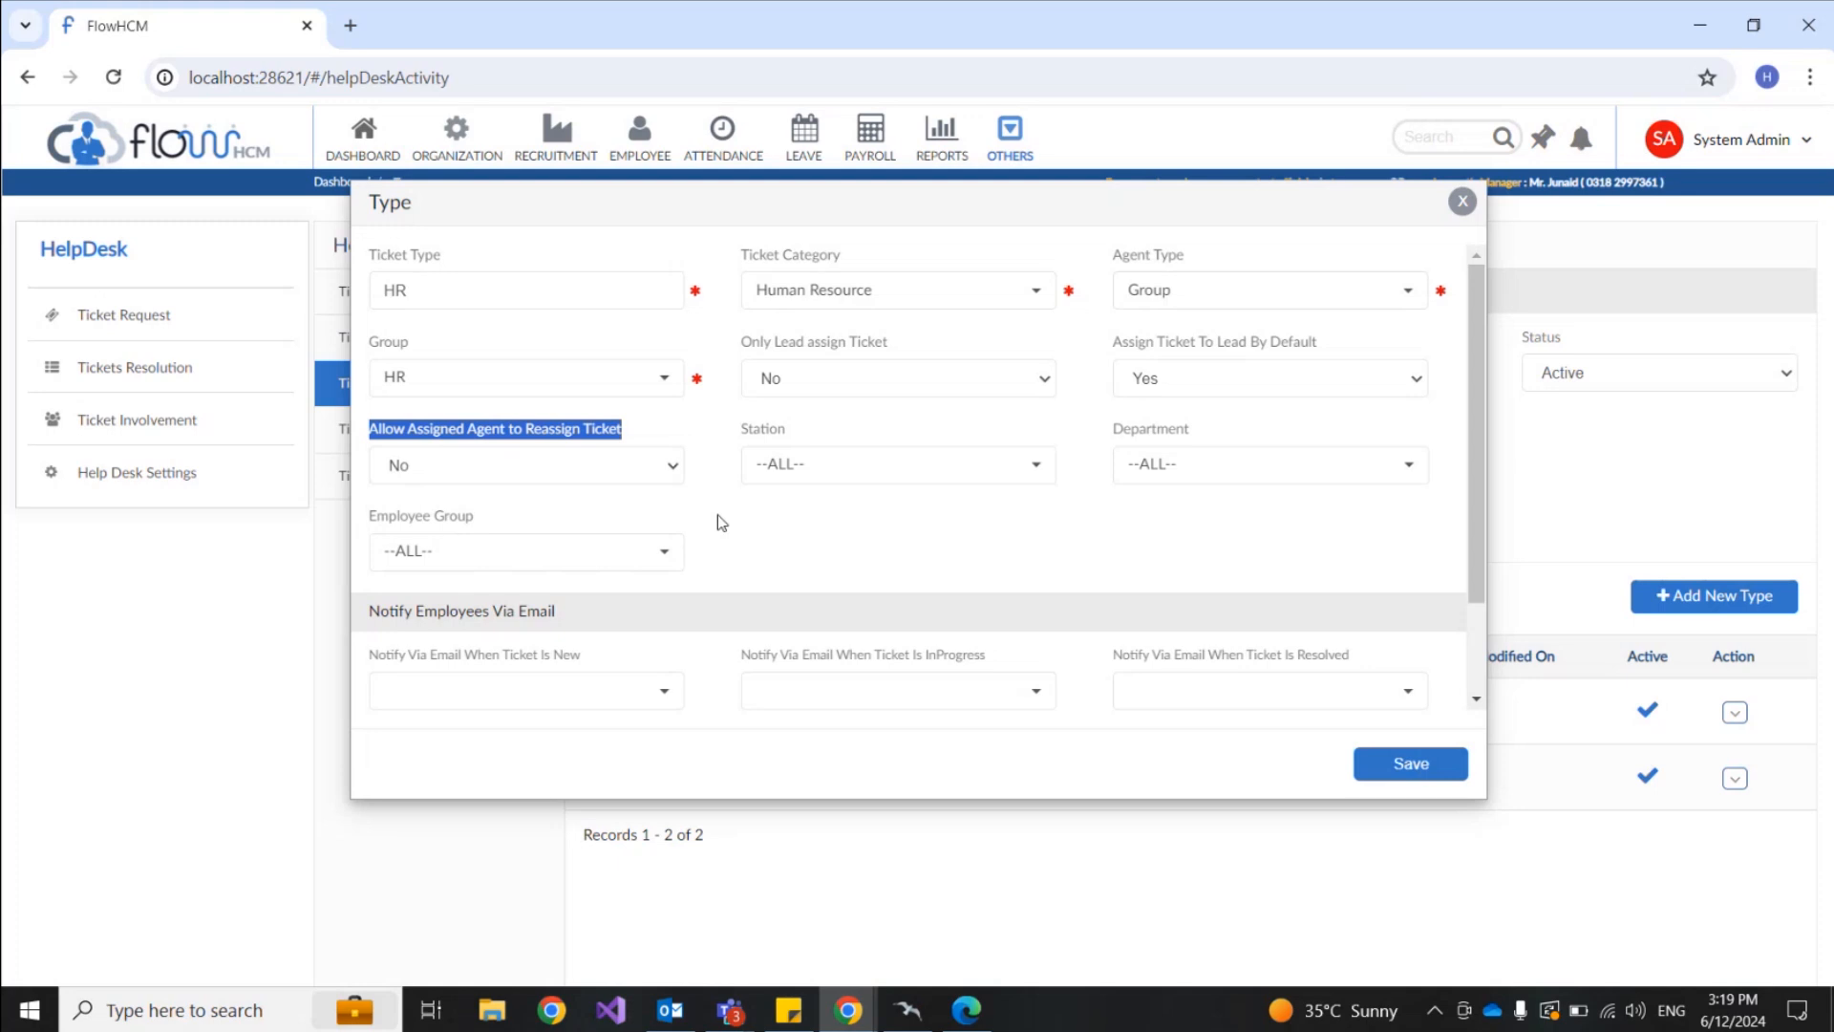
pyautogui.click(628, 470)
pyautogui.click(592, 507)
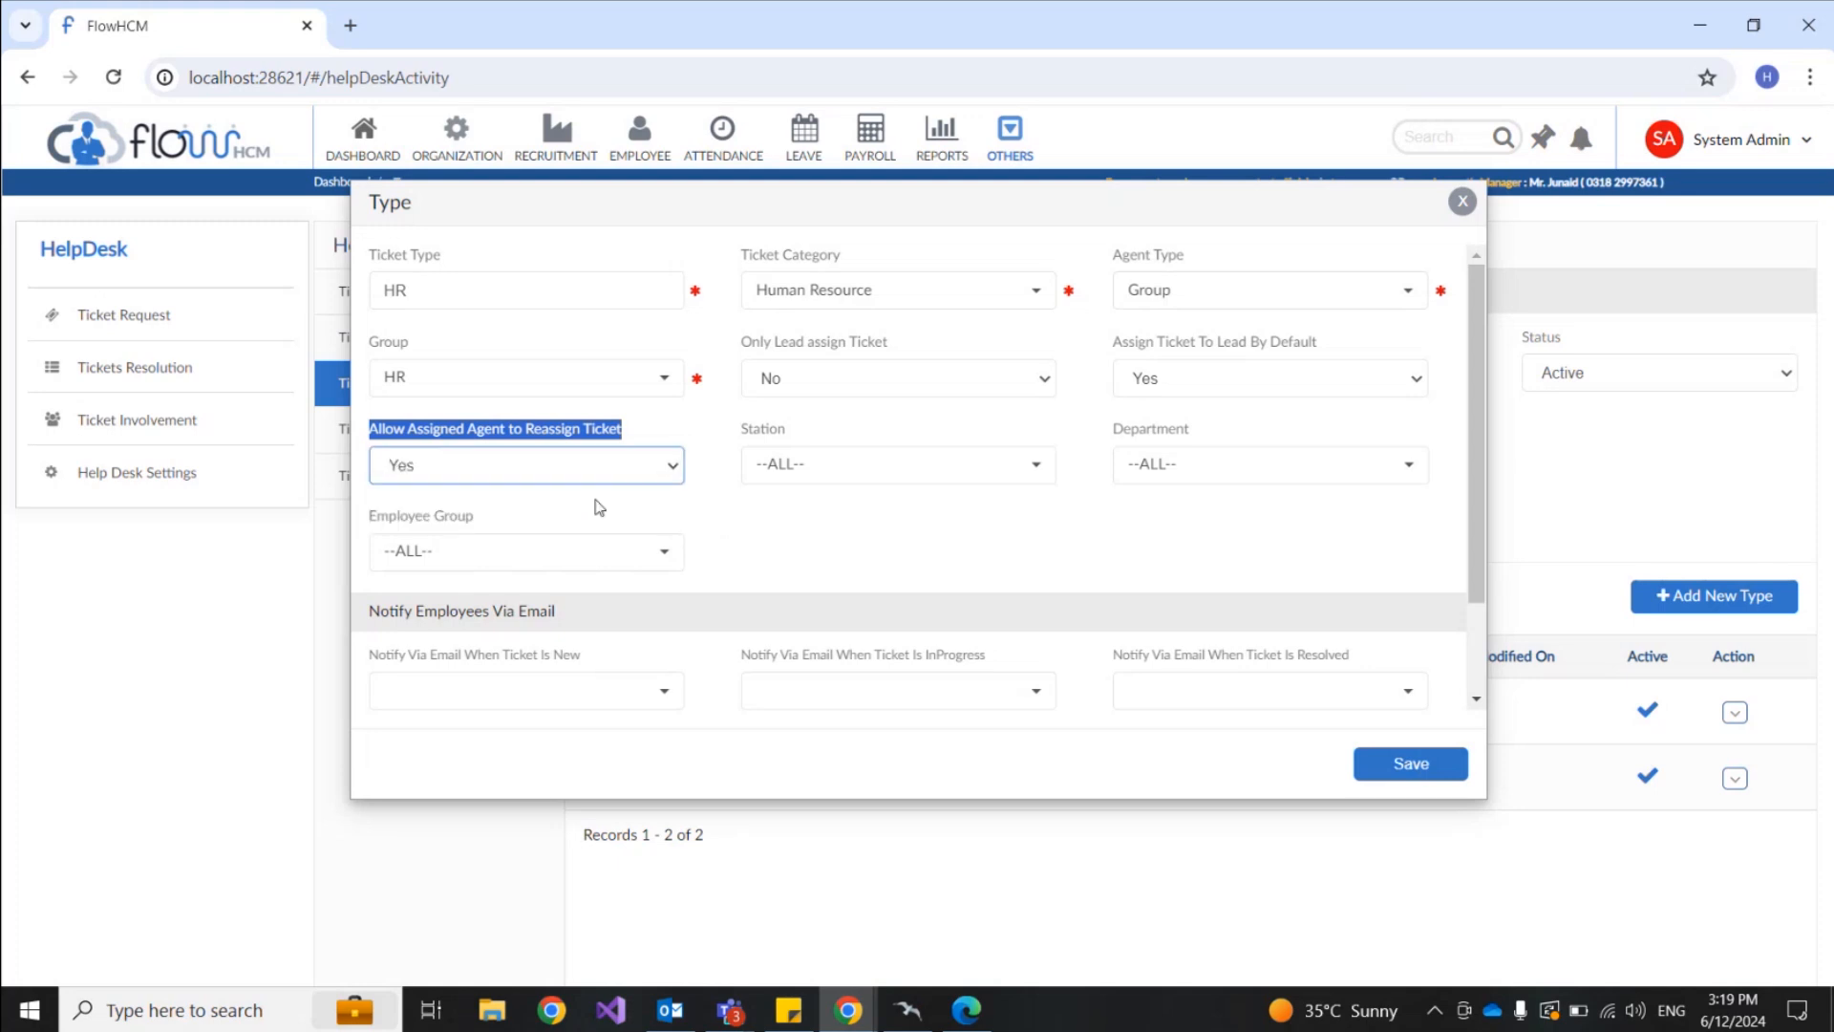
pyautogui.click(714, 503)
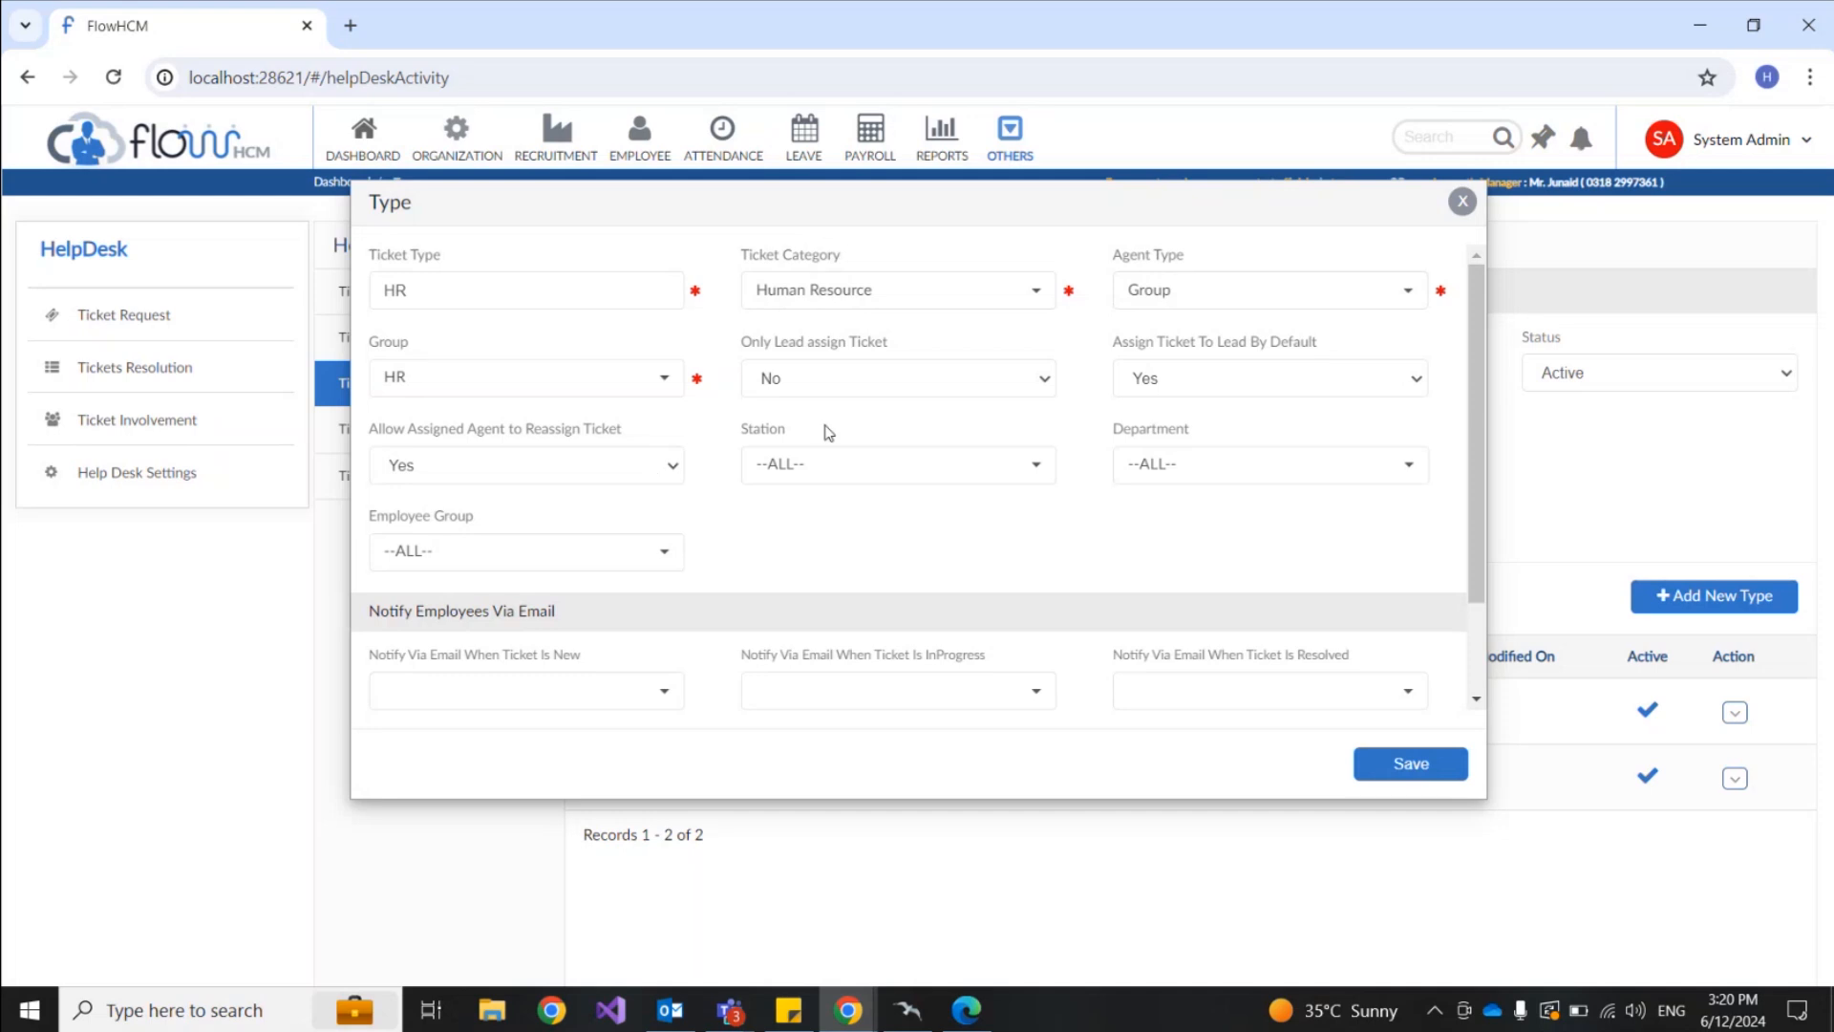
# Step: Set Only Lead assign Ticket to Yes and Assign Ticket To Lead By Default to No
pyautogui.click(890, 382)
pyautogui.click(838, 406)
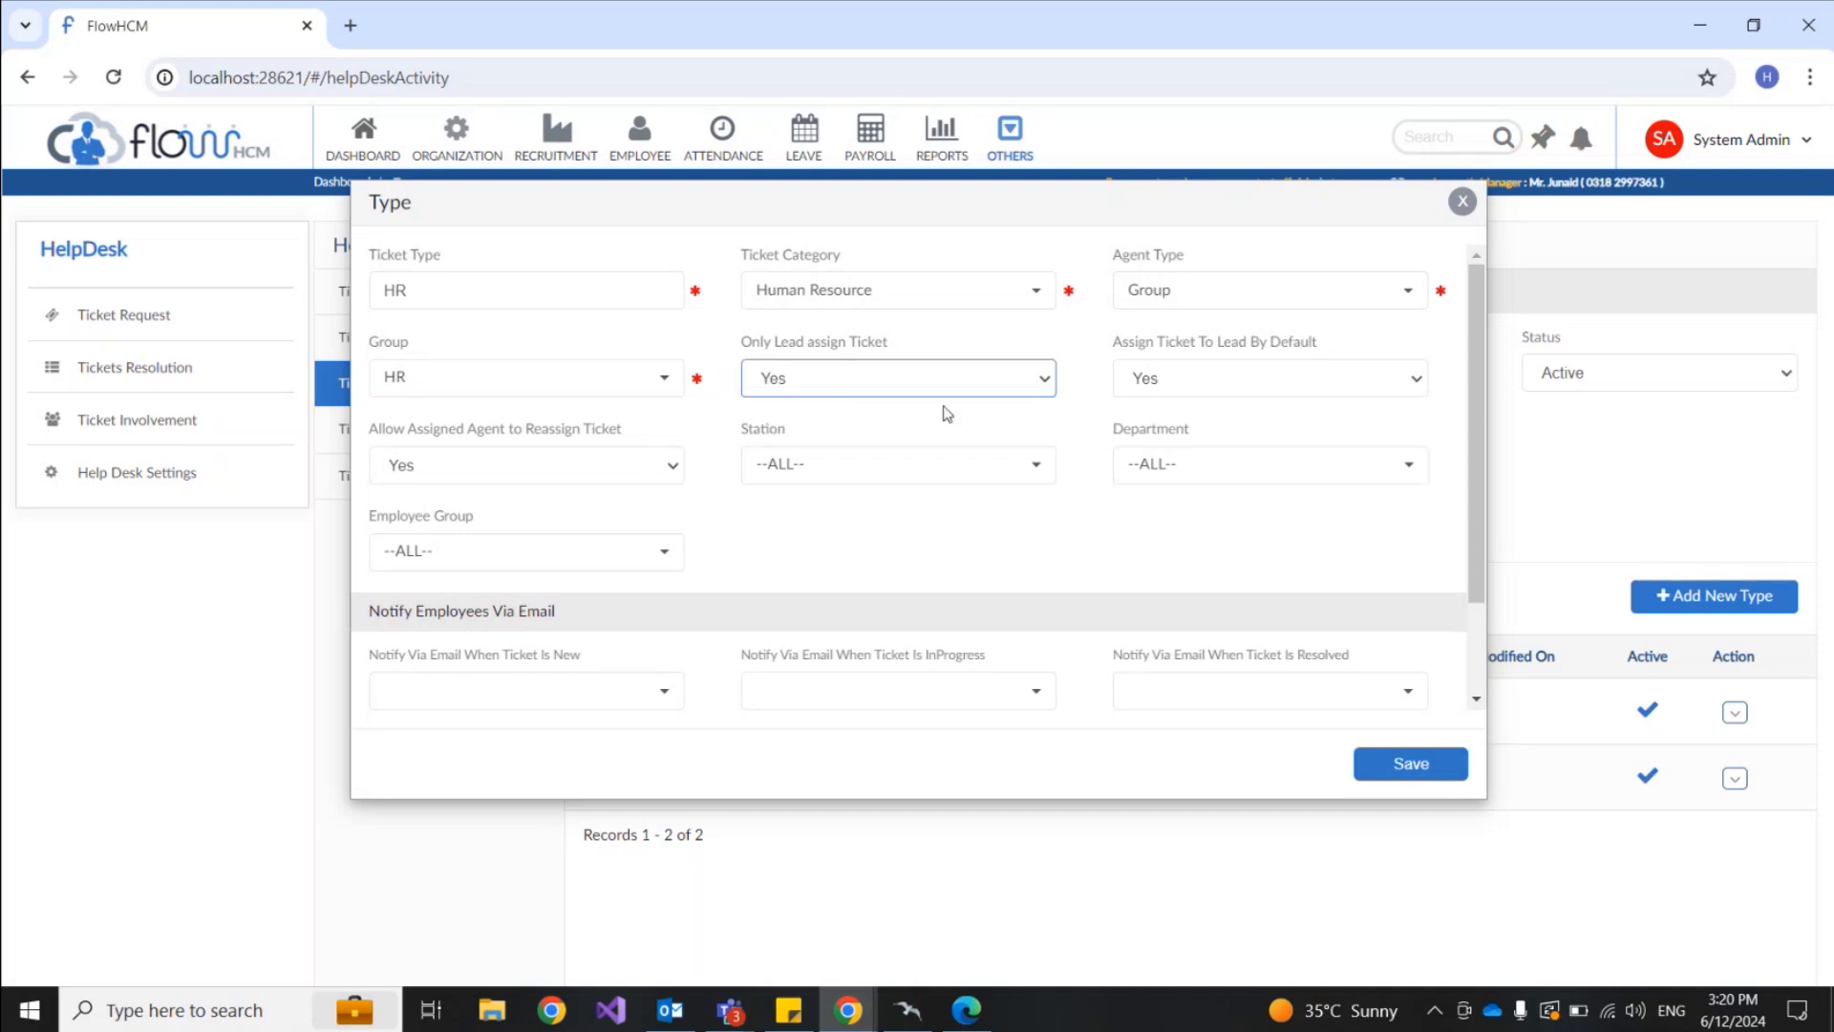
pyautogui.click(1239, 387)
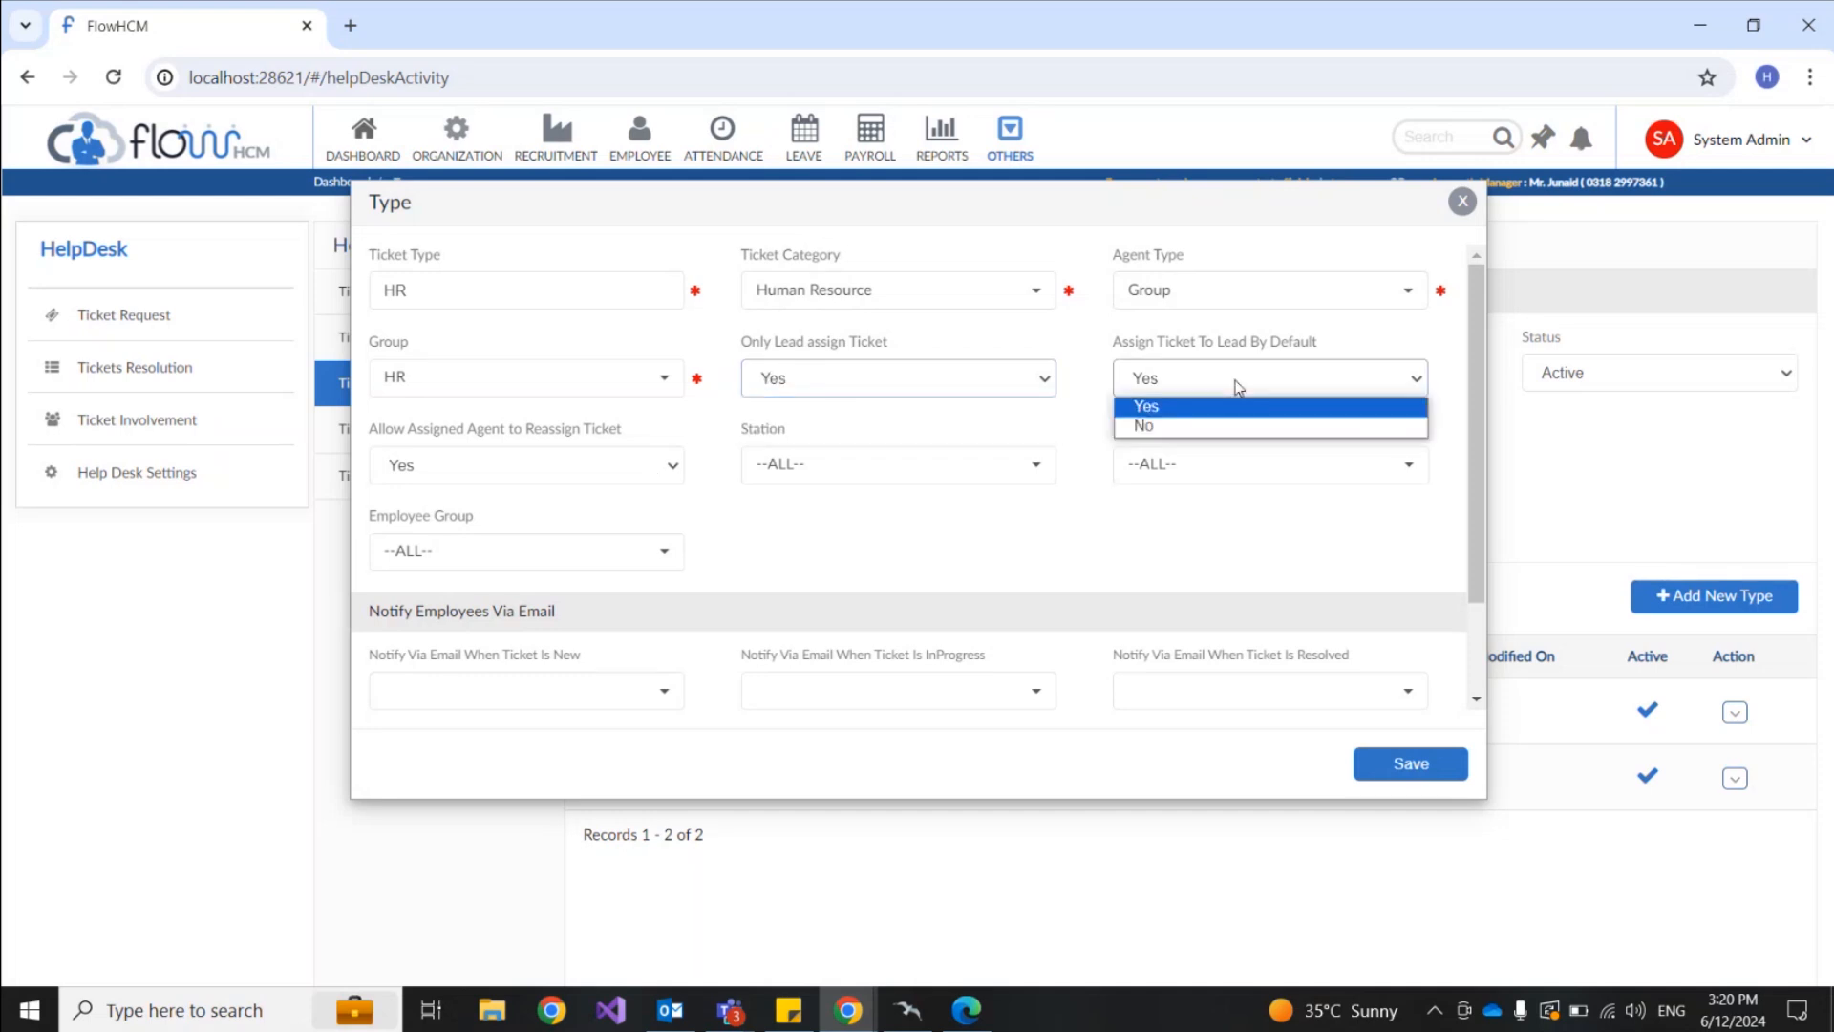
pyautogui.click(1181, 429)
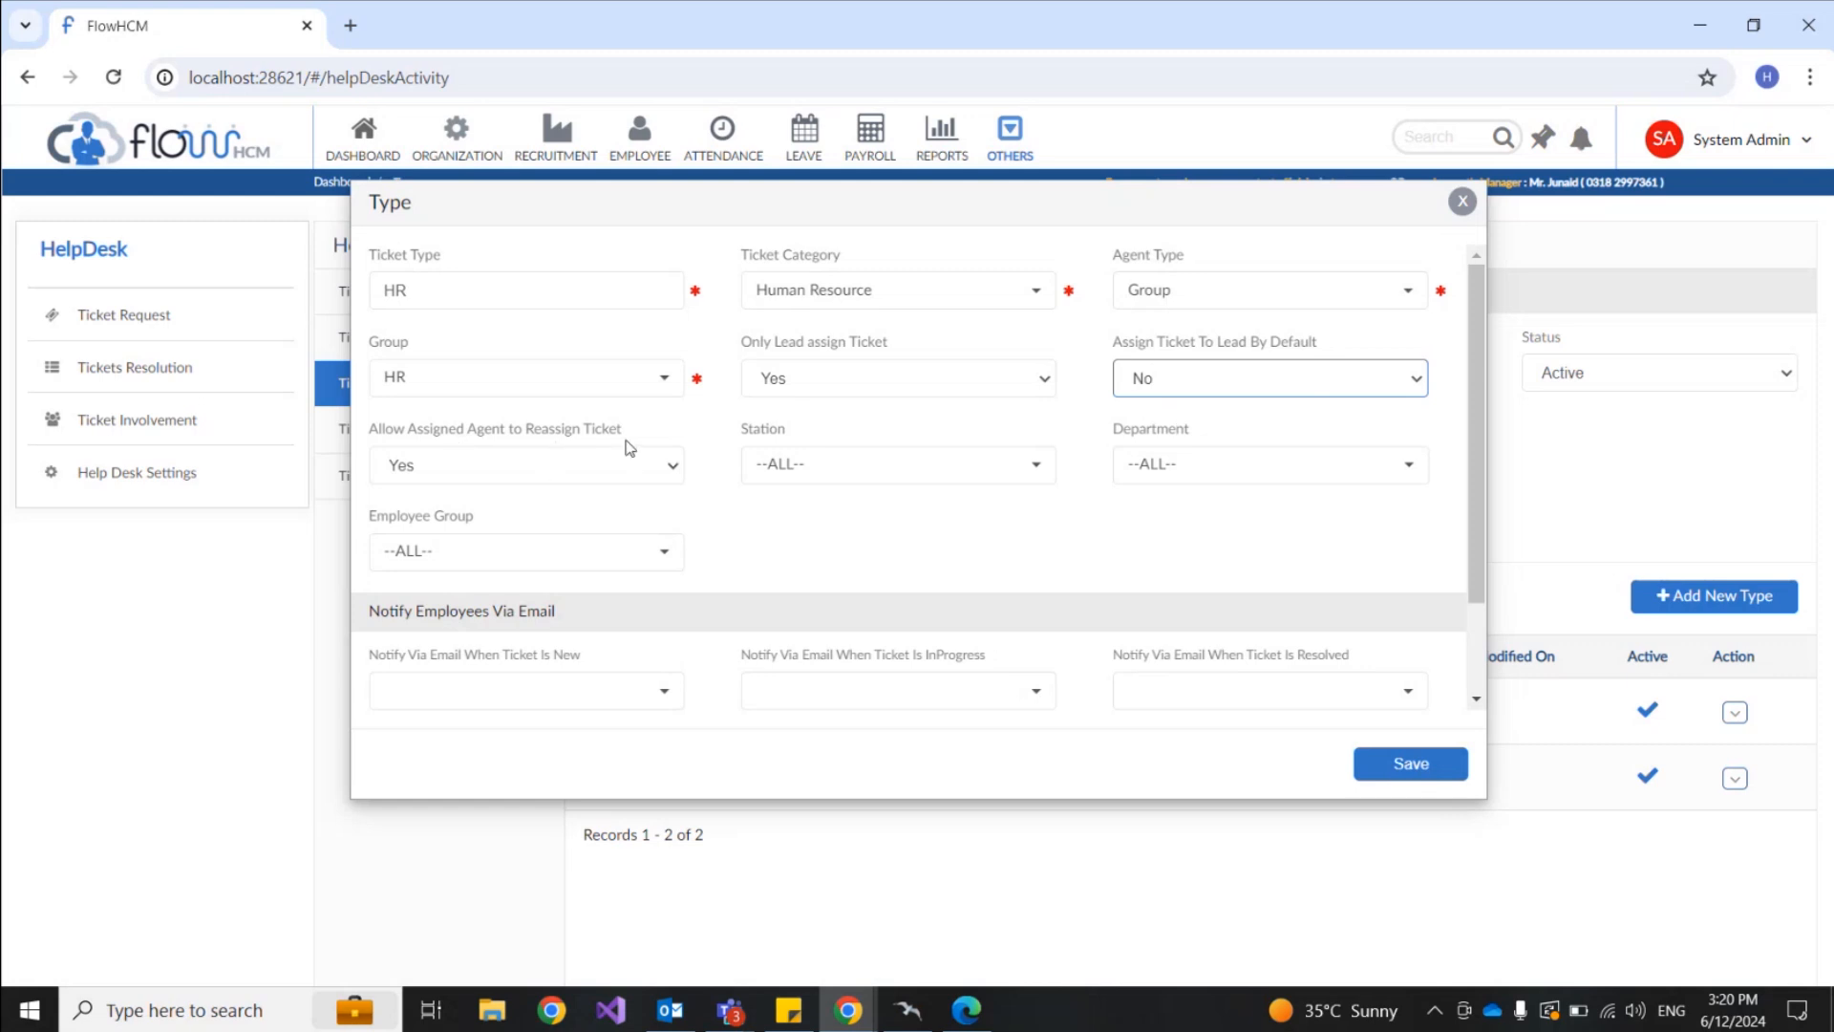
# Step: Check the Station list, then move down to the Notify Employees Via Email section
pyautogui.scroll(-2, 770, 515)
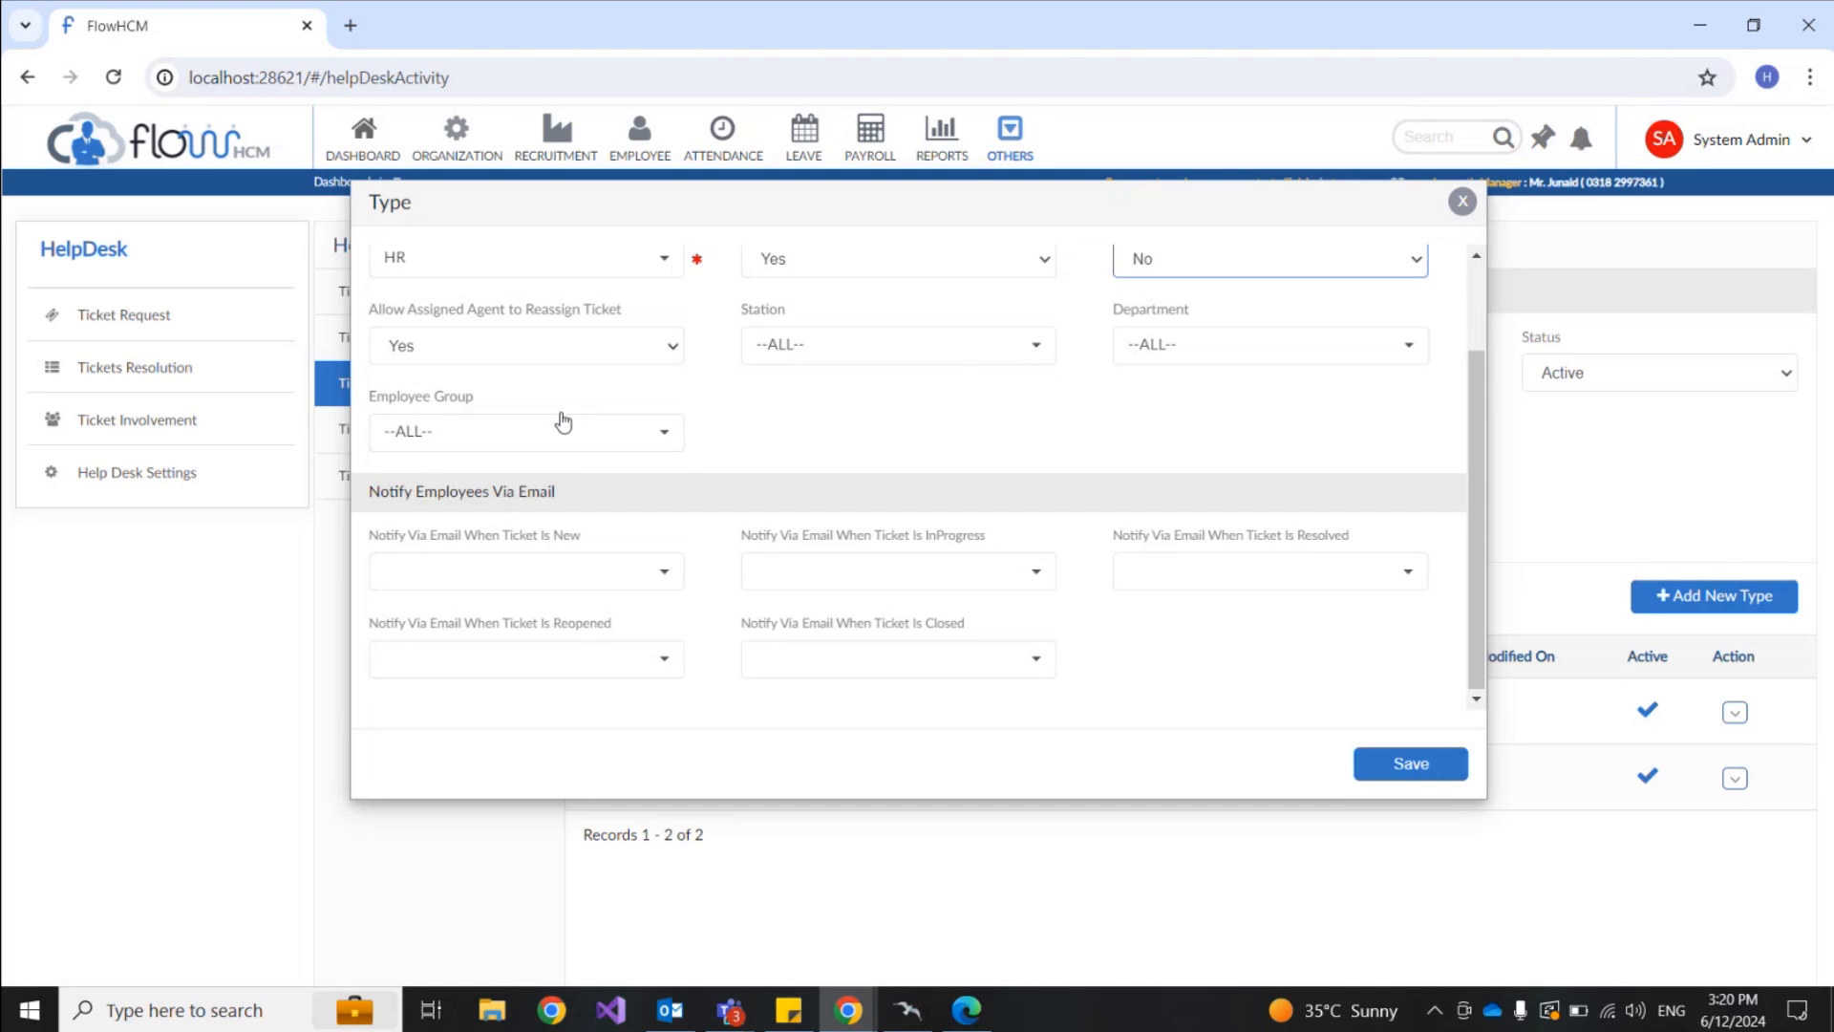
pyautogui.scroll(1, 874, 399)
pyautogui.scroll(1, 874, 400)
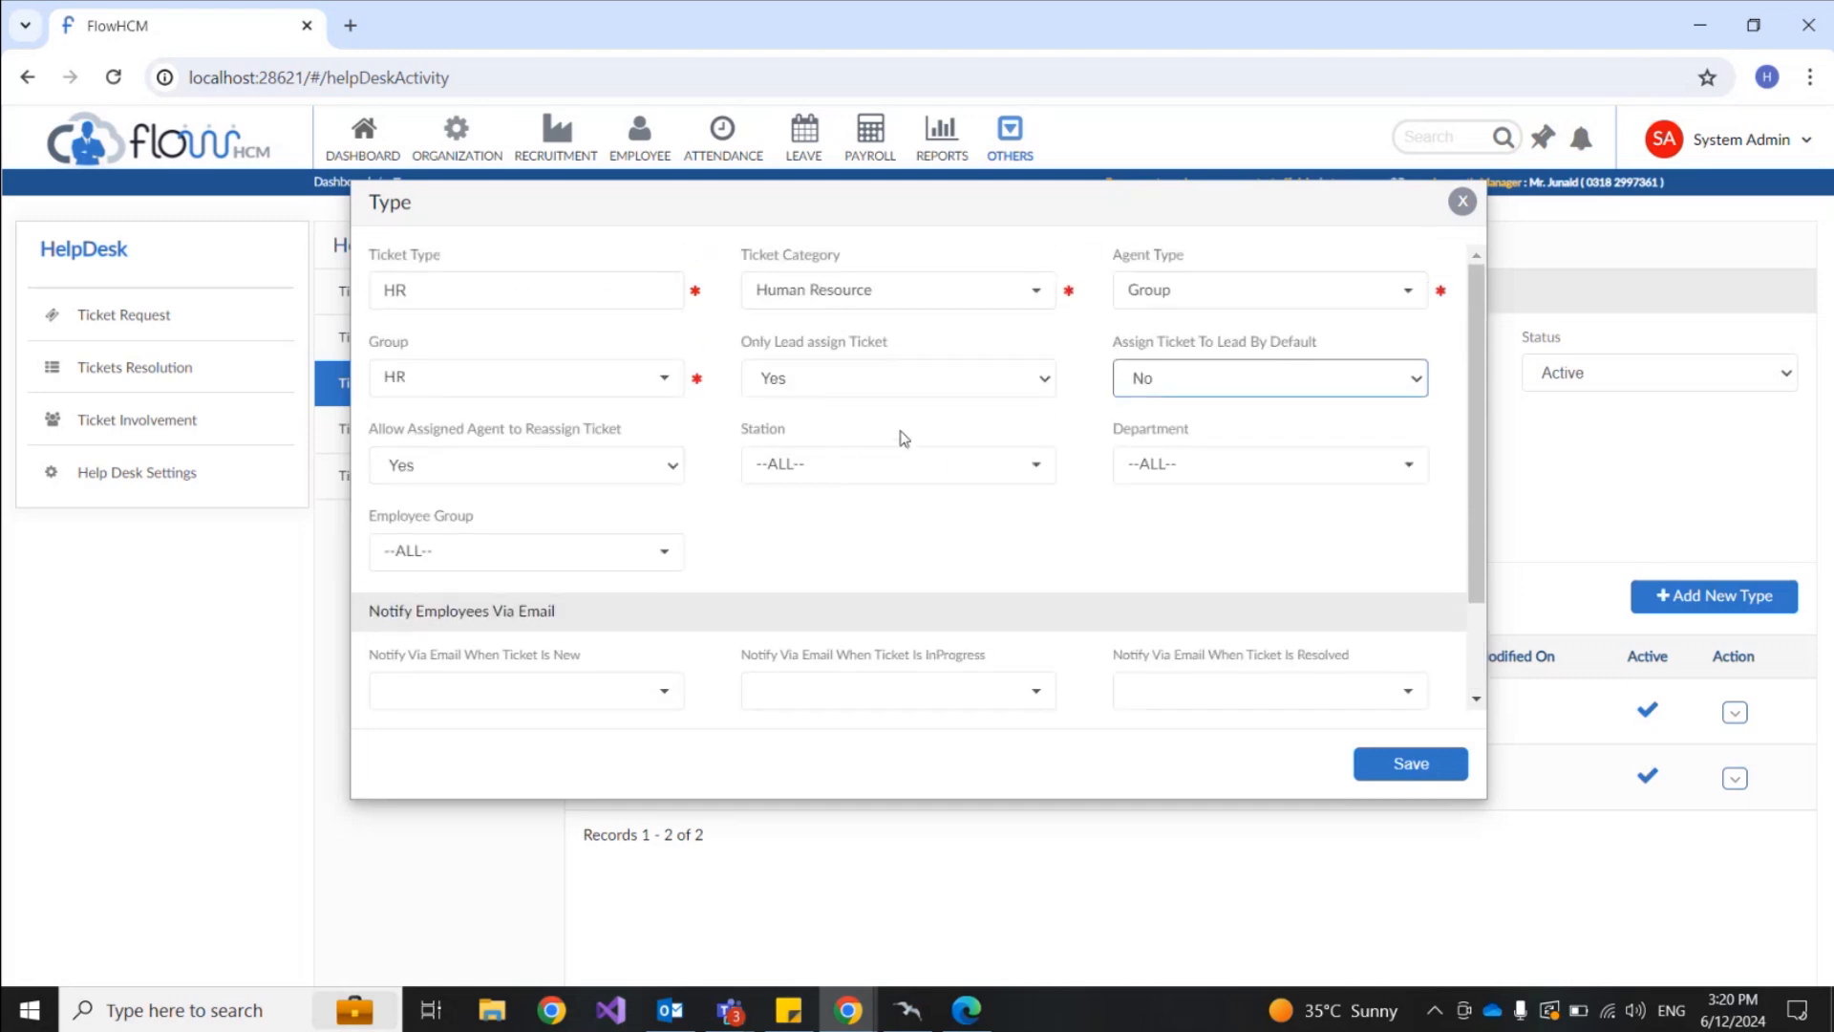
pyautogui.click(940, 478)
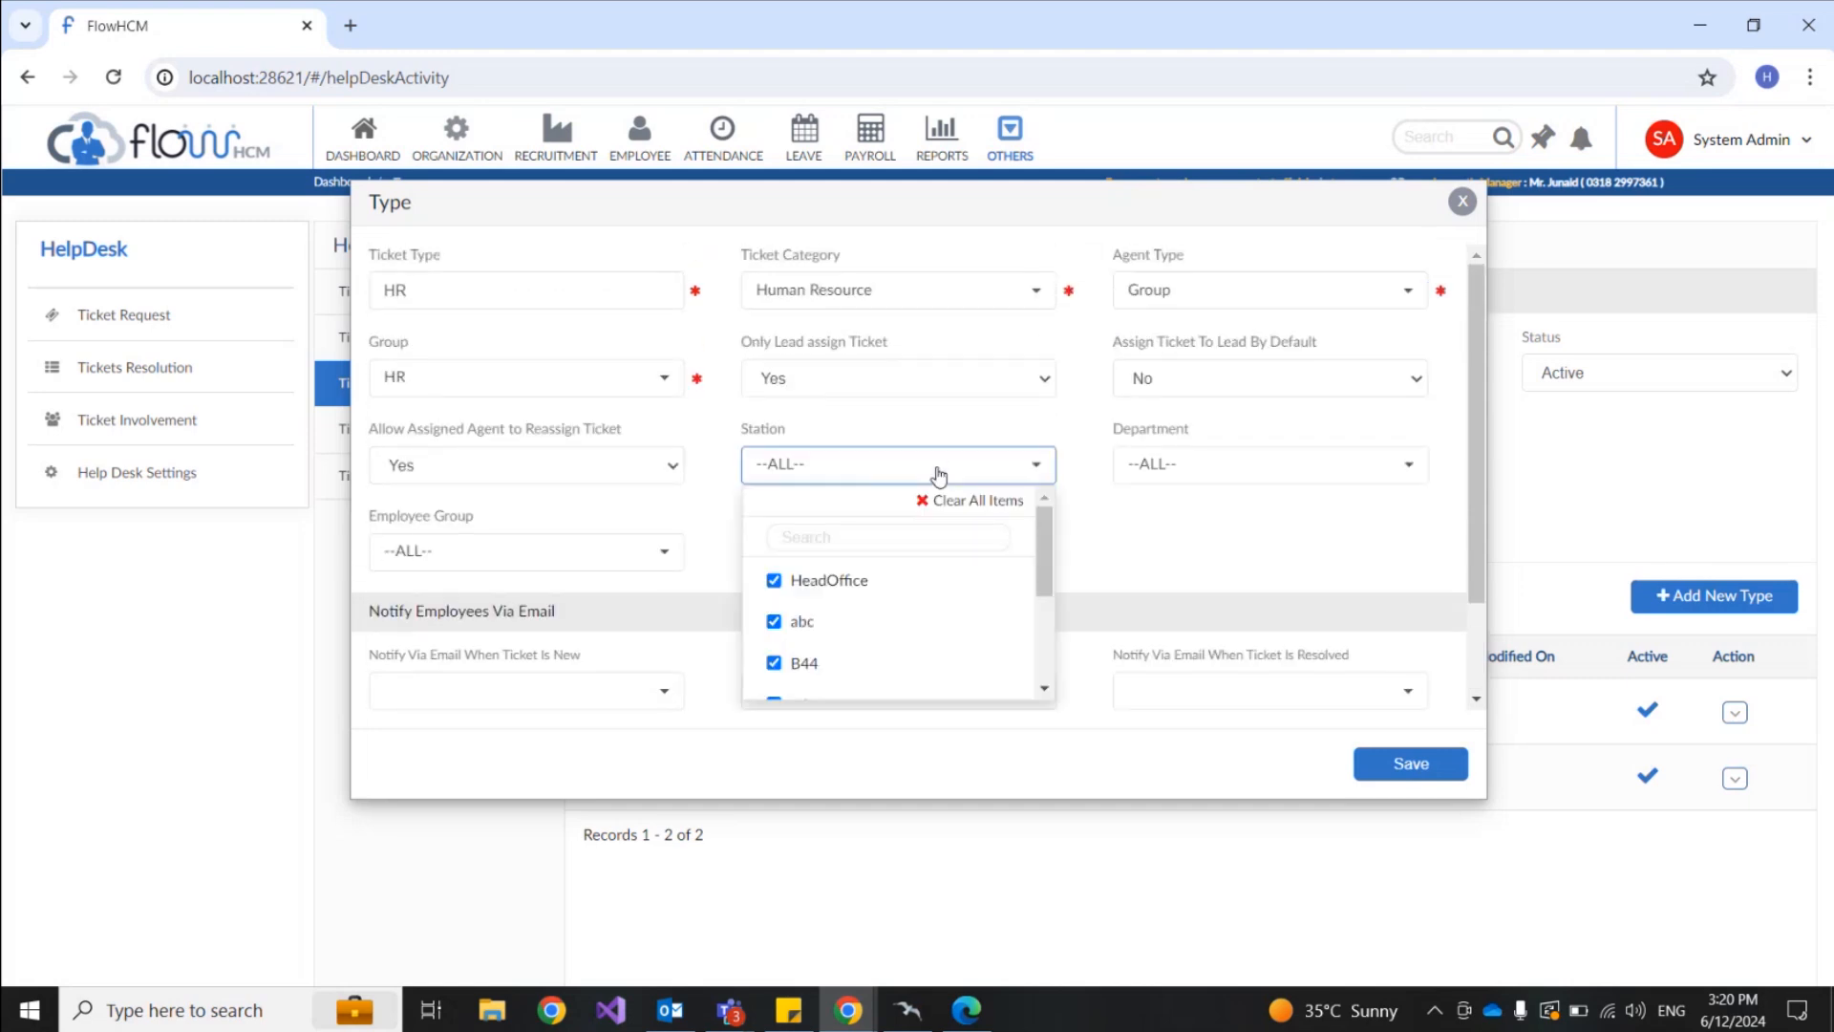
pyautogui.moveTo(745, 256); pyautogui.dragTo(841, 258)
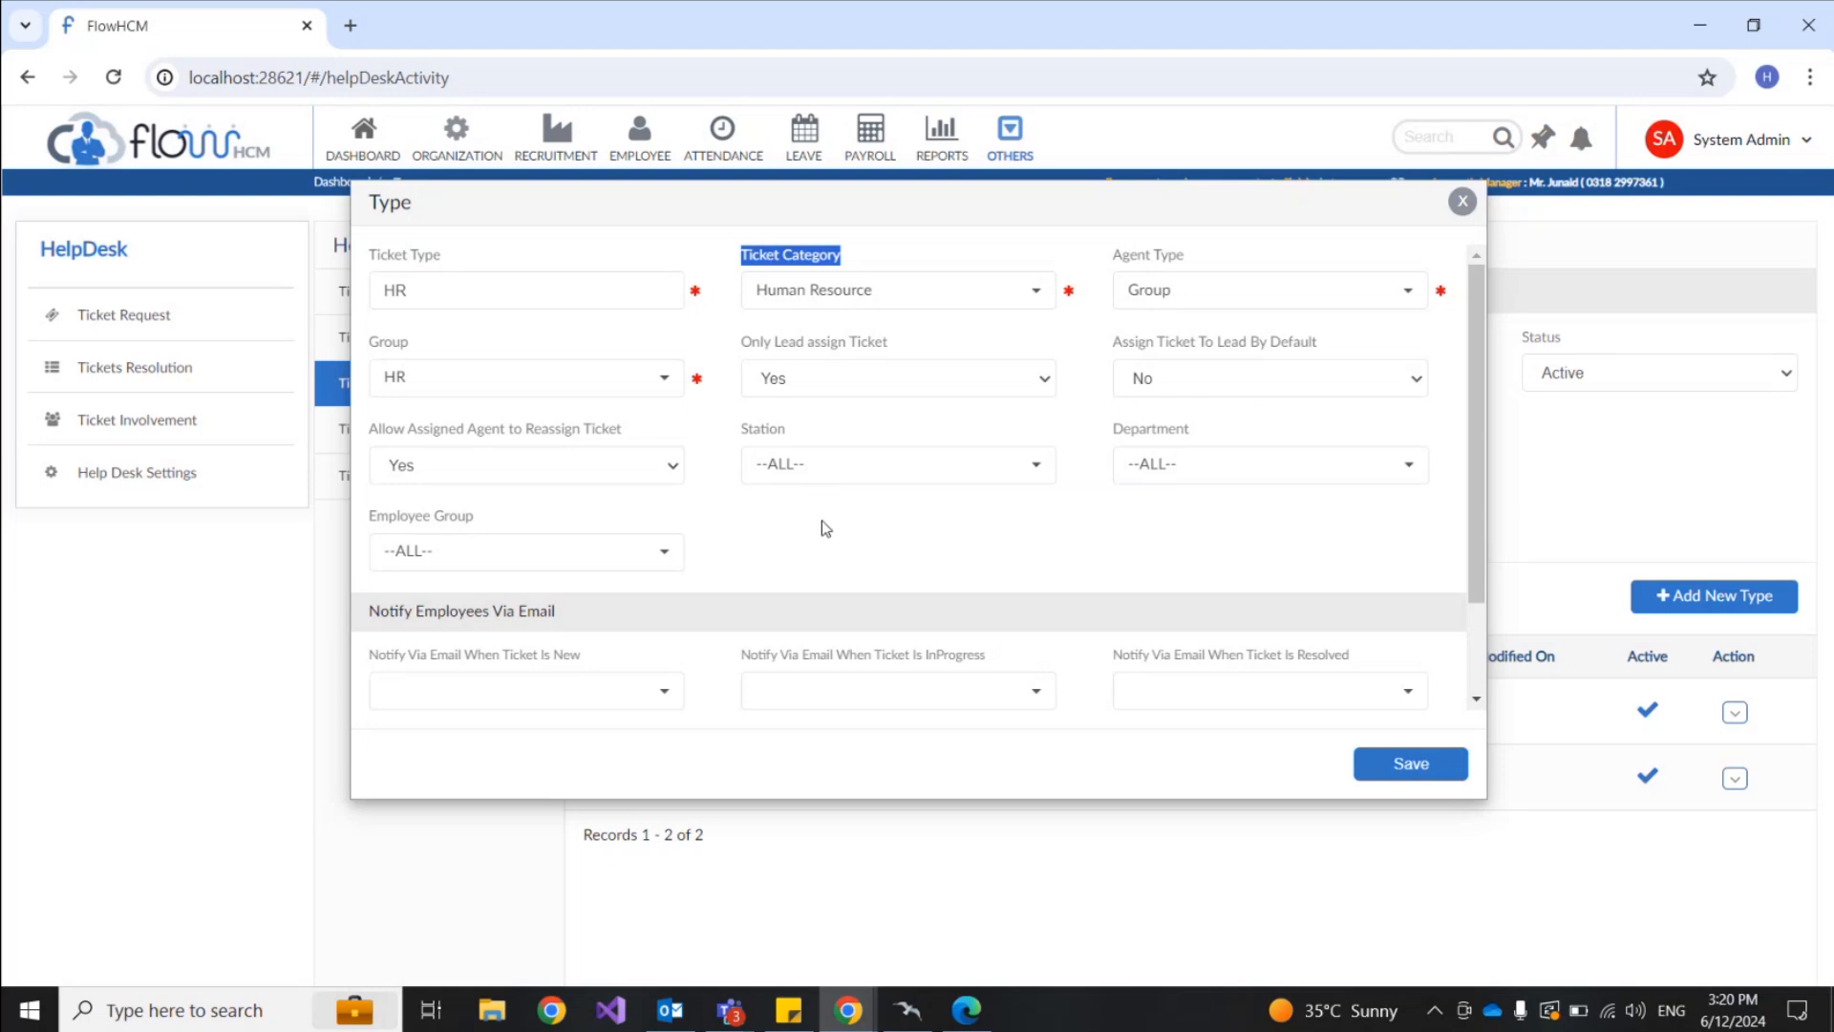
pyautogui.scroll(-1, 825, 528)
pyautogui.moveTo(372, 499); pyautogui.dragTo(557, 509)
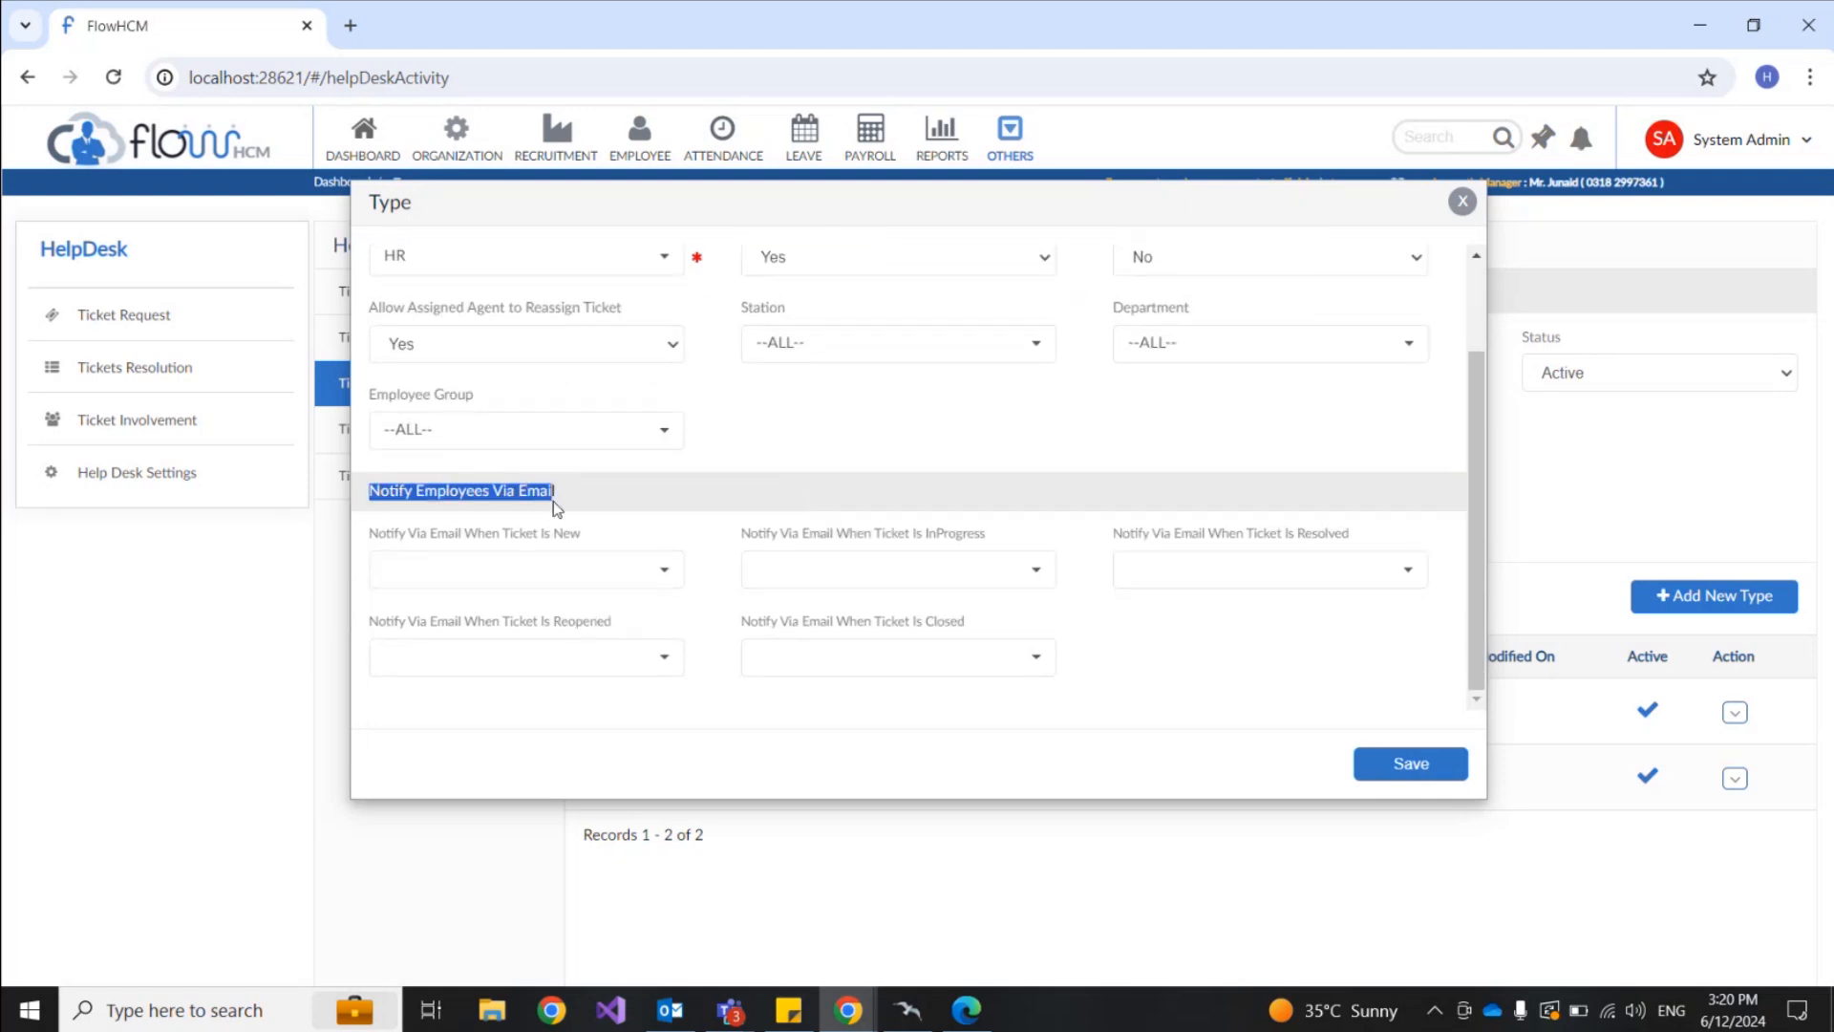
pyautogui.click(808, 475)
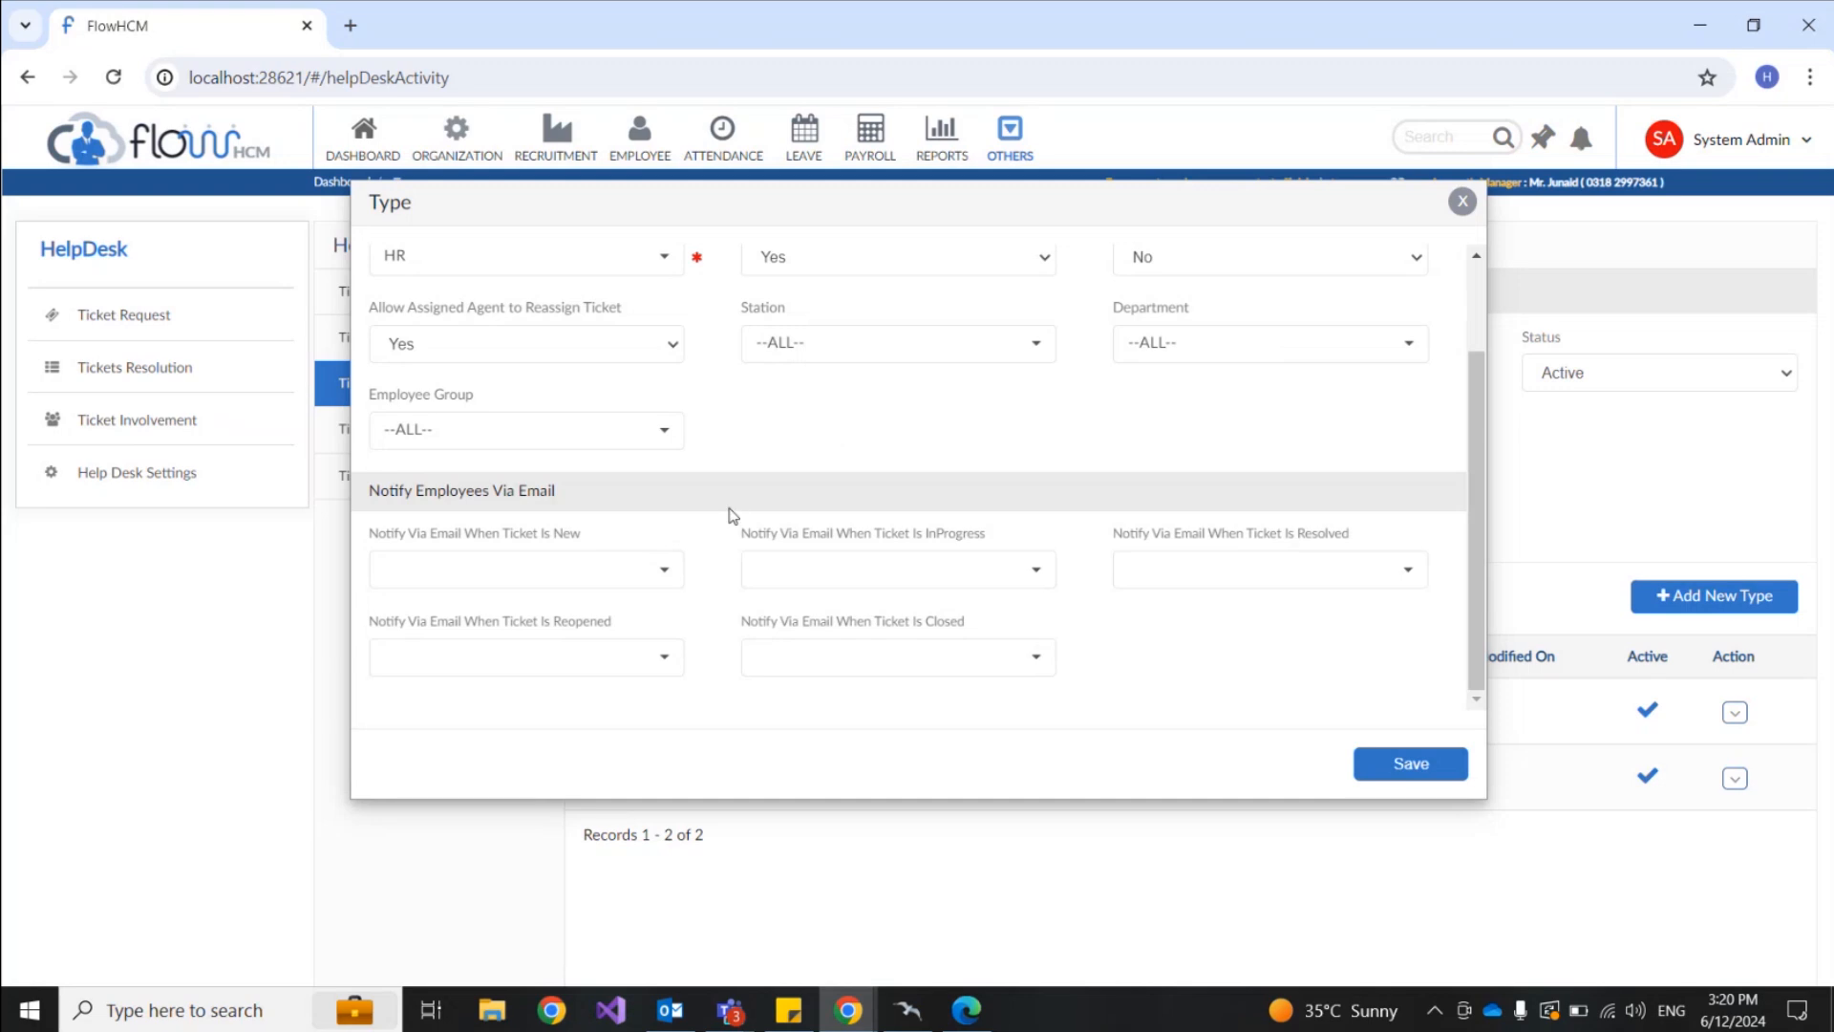
# Step: Browse the employees-to-notify list for new tickets and close it without selecting anyone
pyautogui.scroll(1, 729, 497)
pyautogui.scroll(-1, 764, 315)
pyautogui.moveTo(581, 537); pyautogui.dragTo(553, 537)
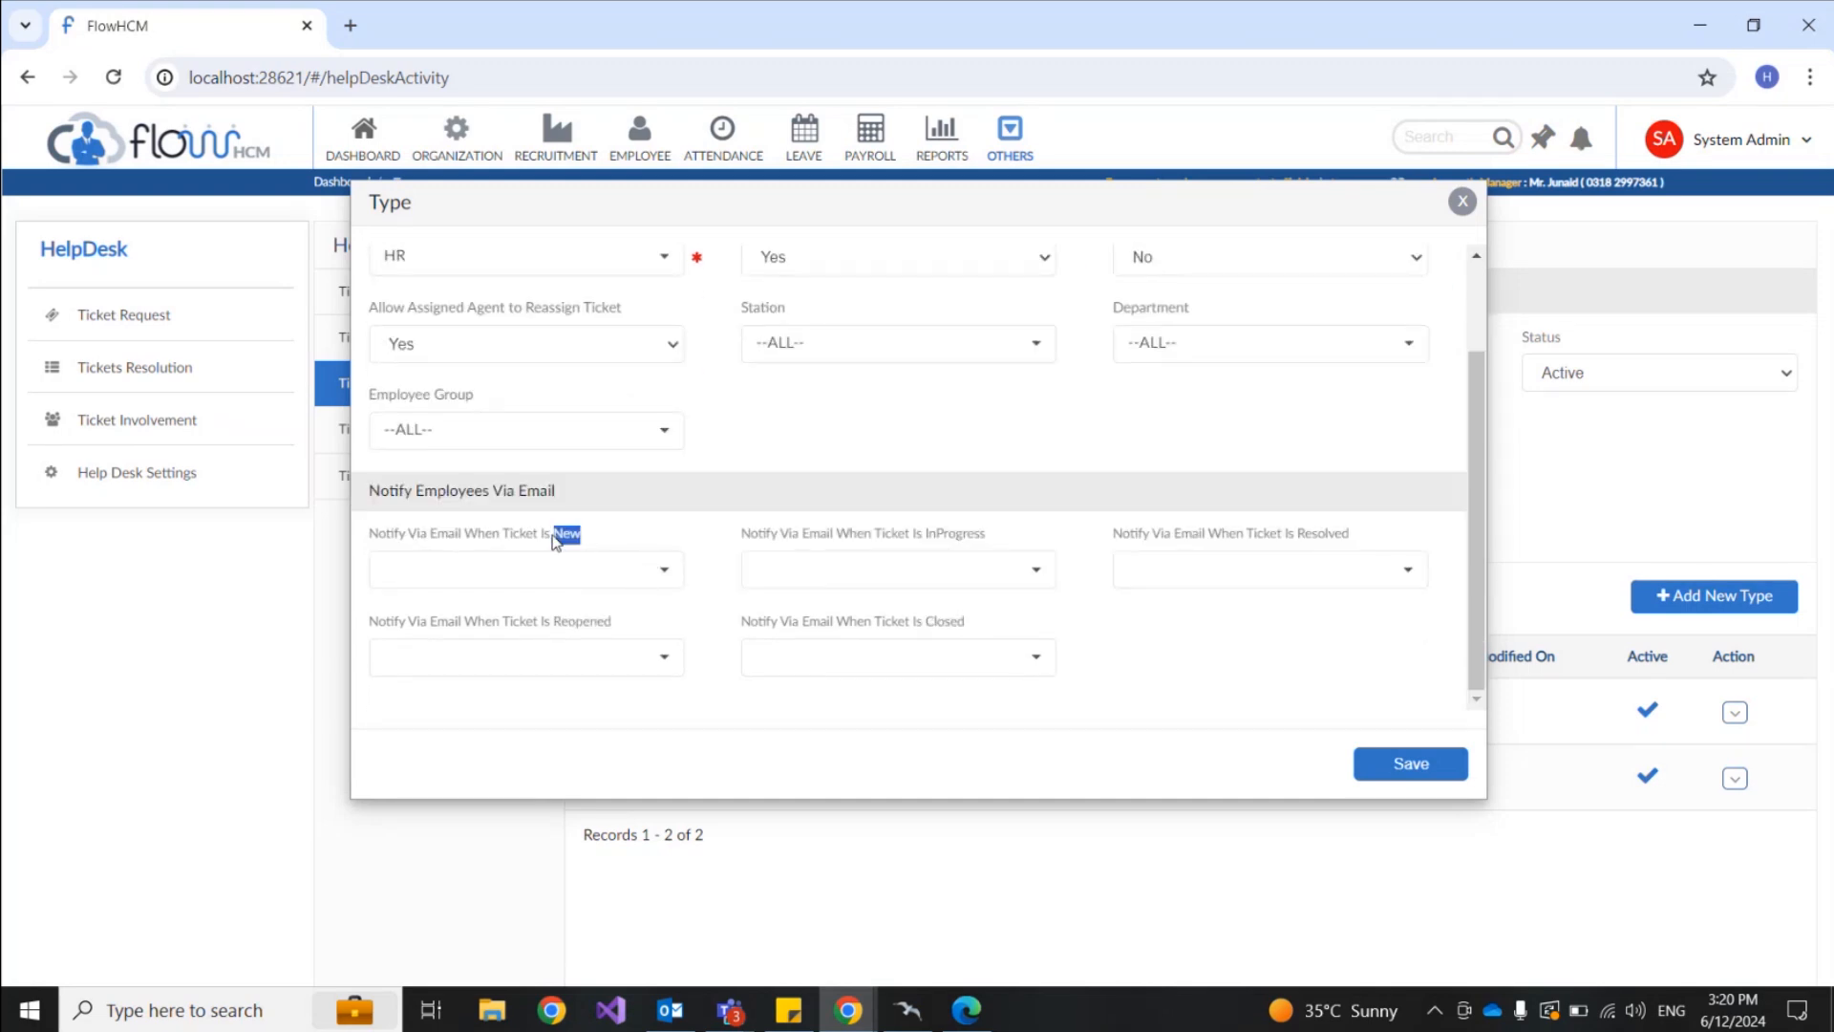
pyautogui.click(619, 577)
pyautogui.click(667, 536)
pyautogui.click(666, 572)
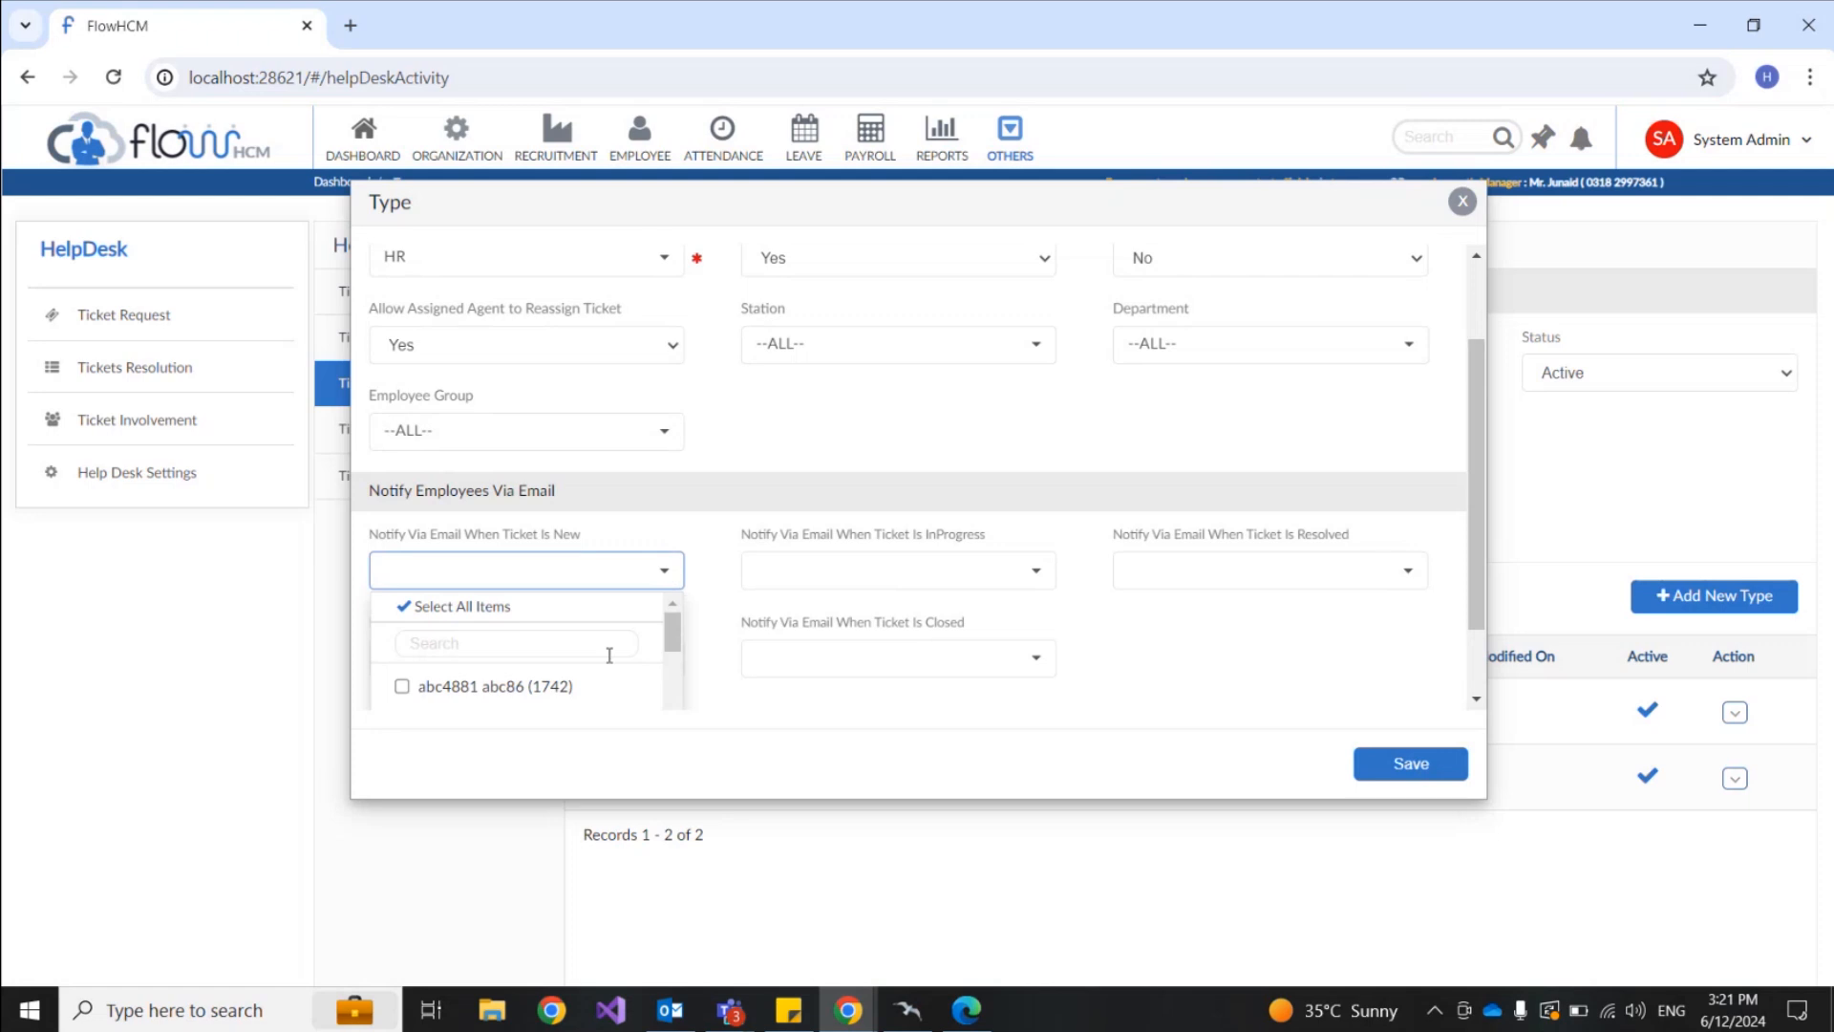
pyautogui.scroll(-1, 712, 574)
pyautogui.scroll(-1, 535, 592)
pyautogui.scroll(-1, 535, 589)
pyautogui.scroll(-1, 533, 588)
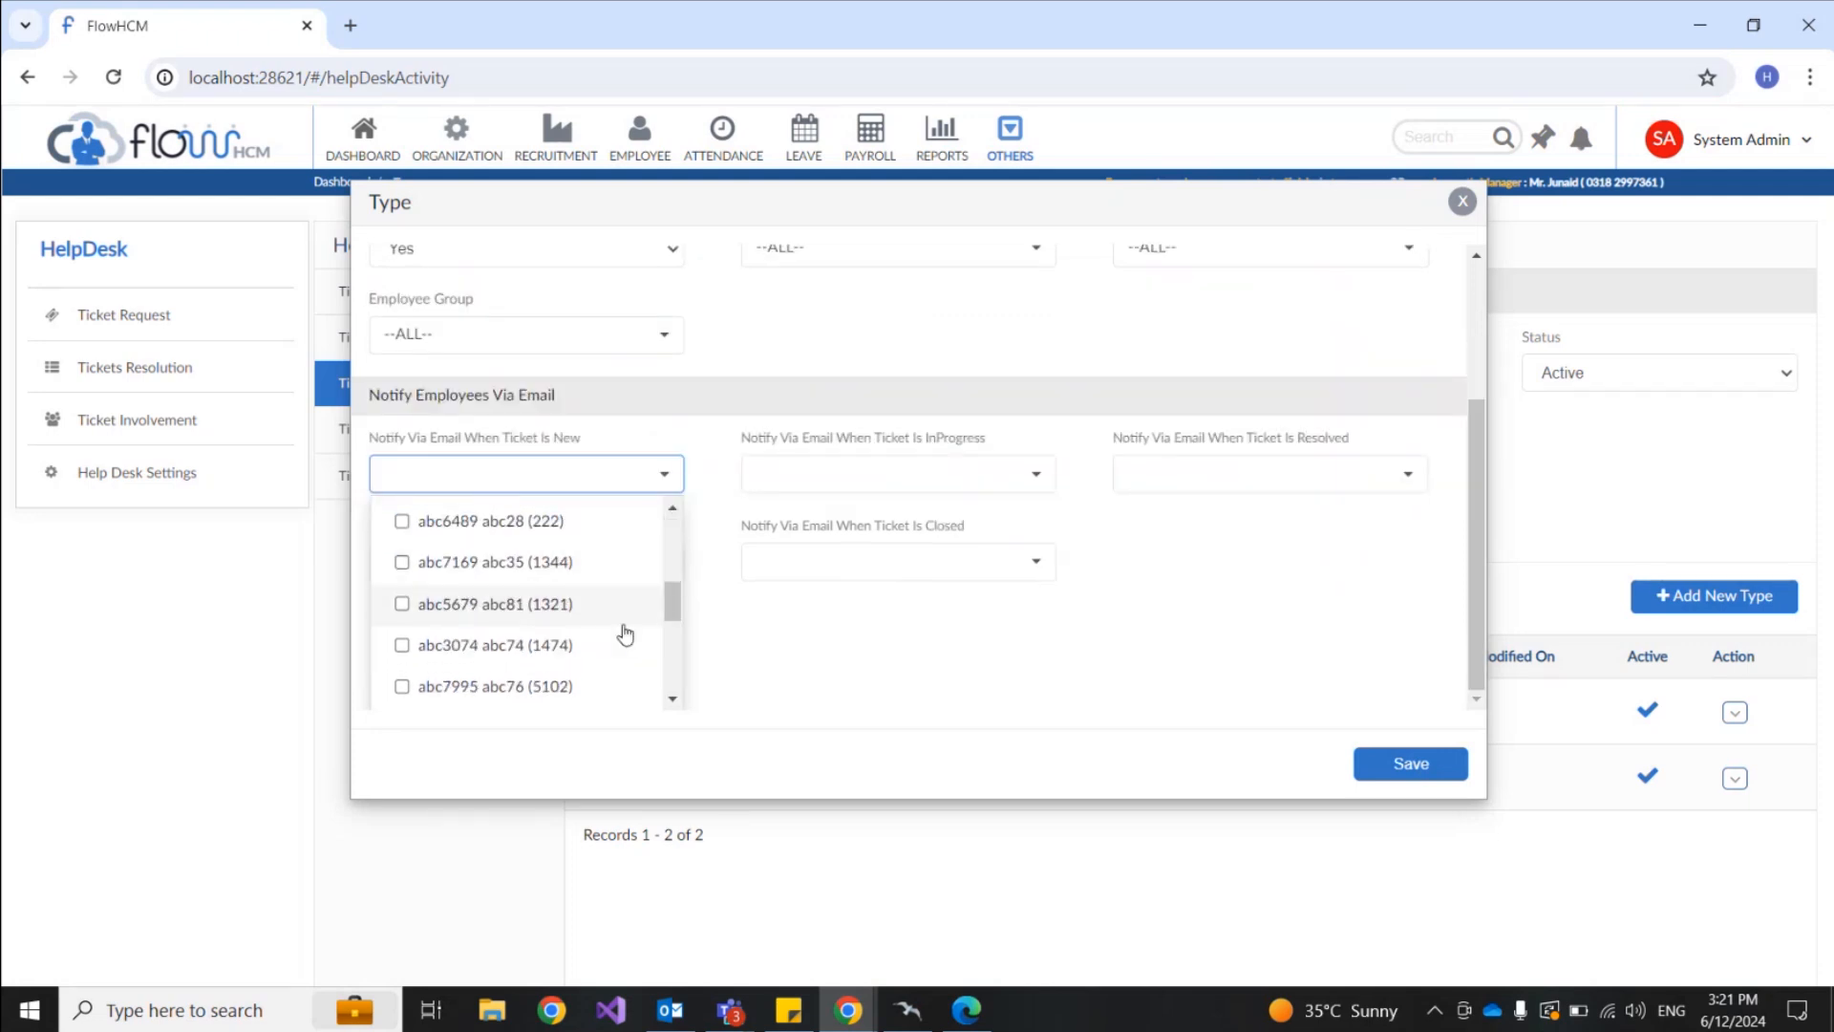
pyautogui.click(829, 652)
pyautogui.scroll(3, 830, 652)
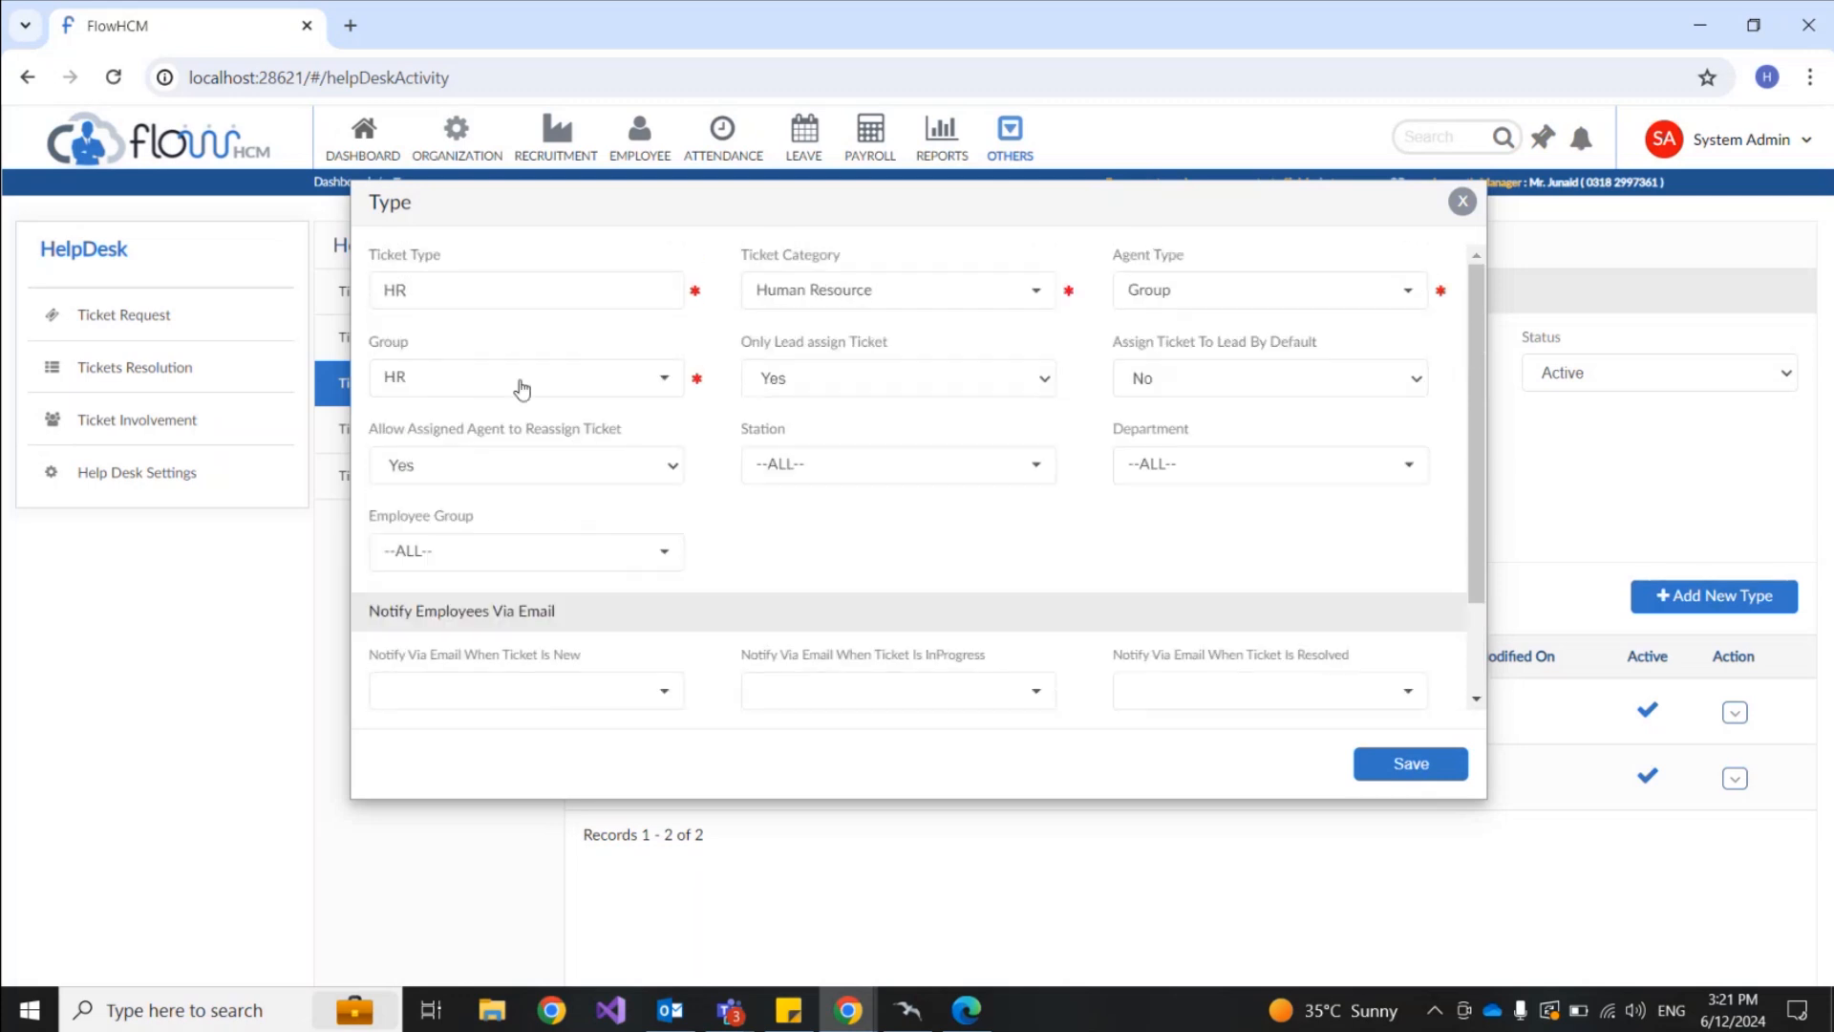
# Step: Save the HR ticket type, then view the Admin group's members and close the details
pyautogui.click(1403, 766)
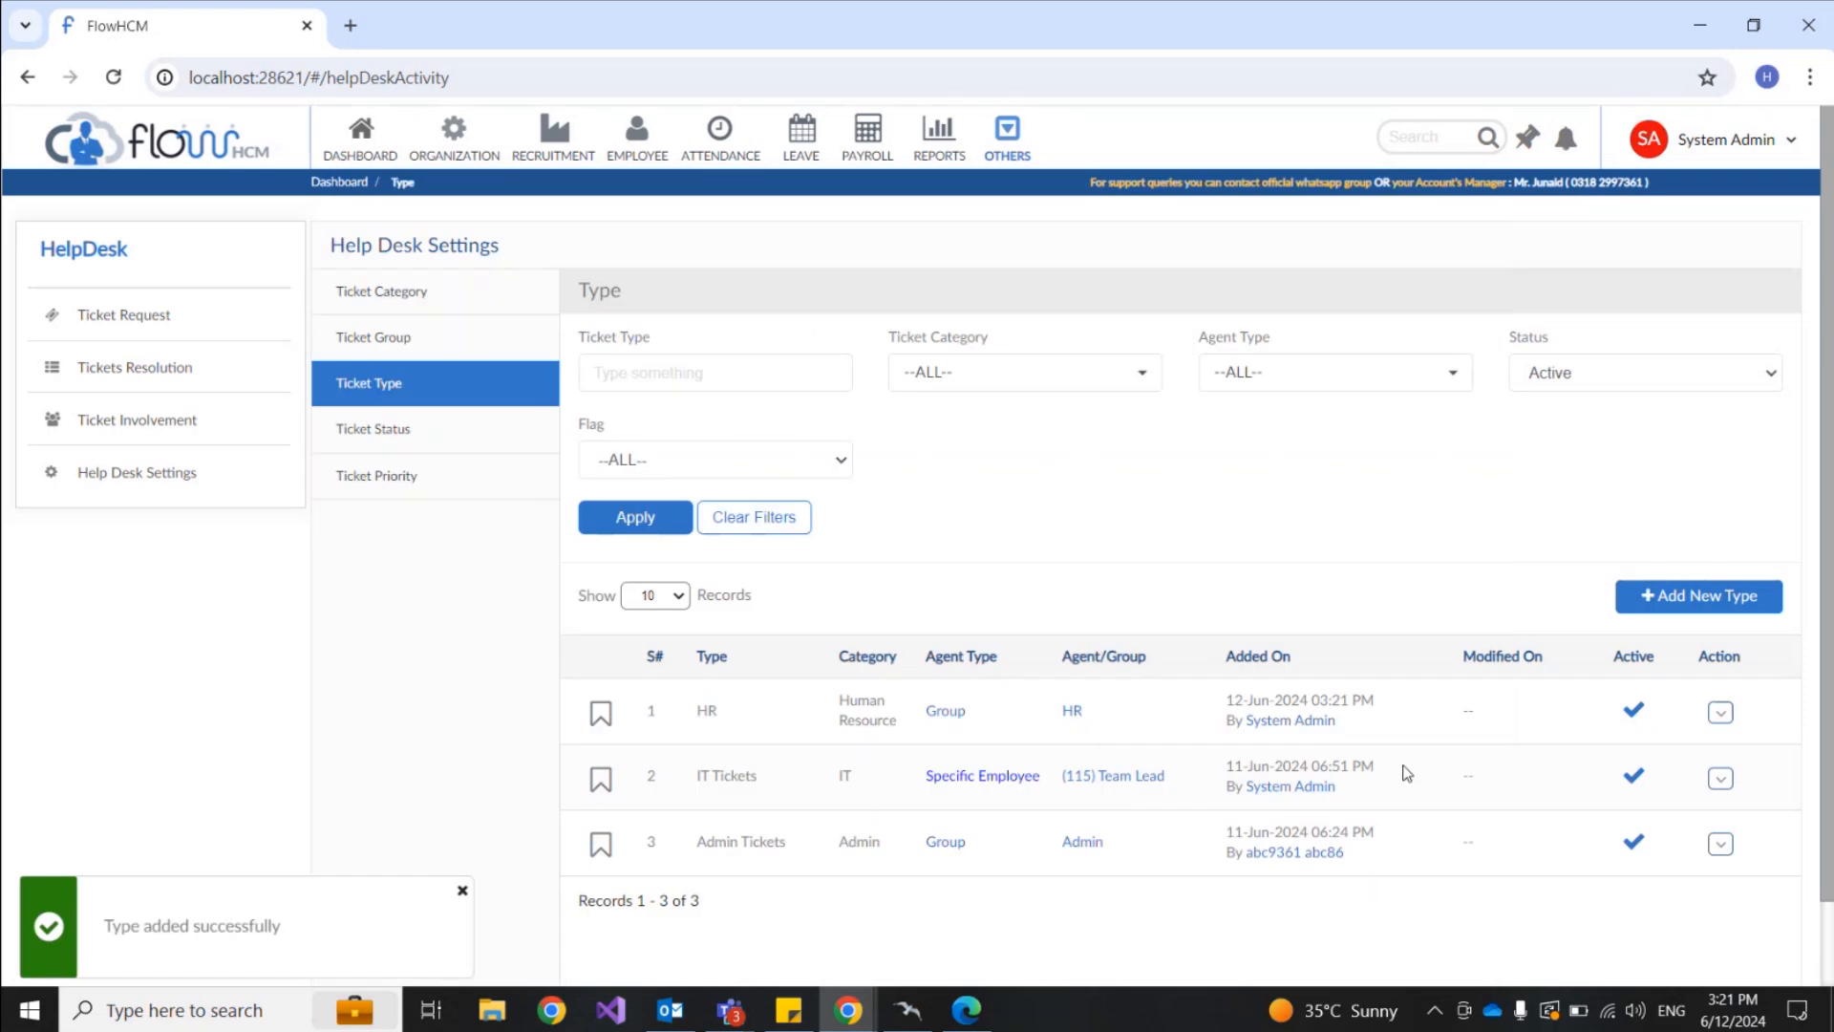
pyautogui.scroll(-1, 1028, 733)
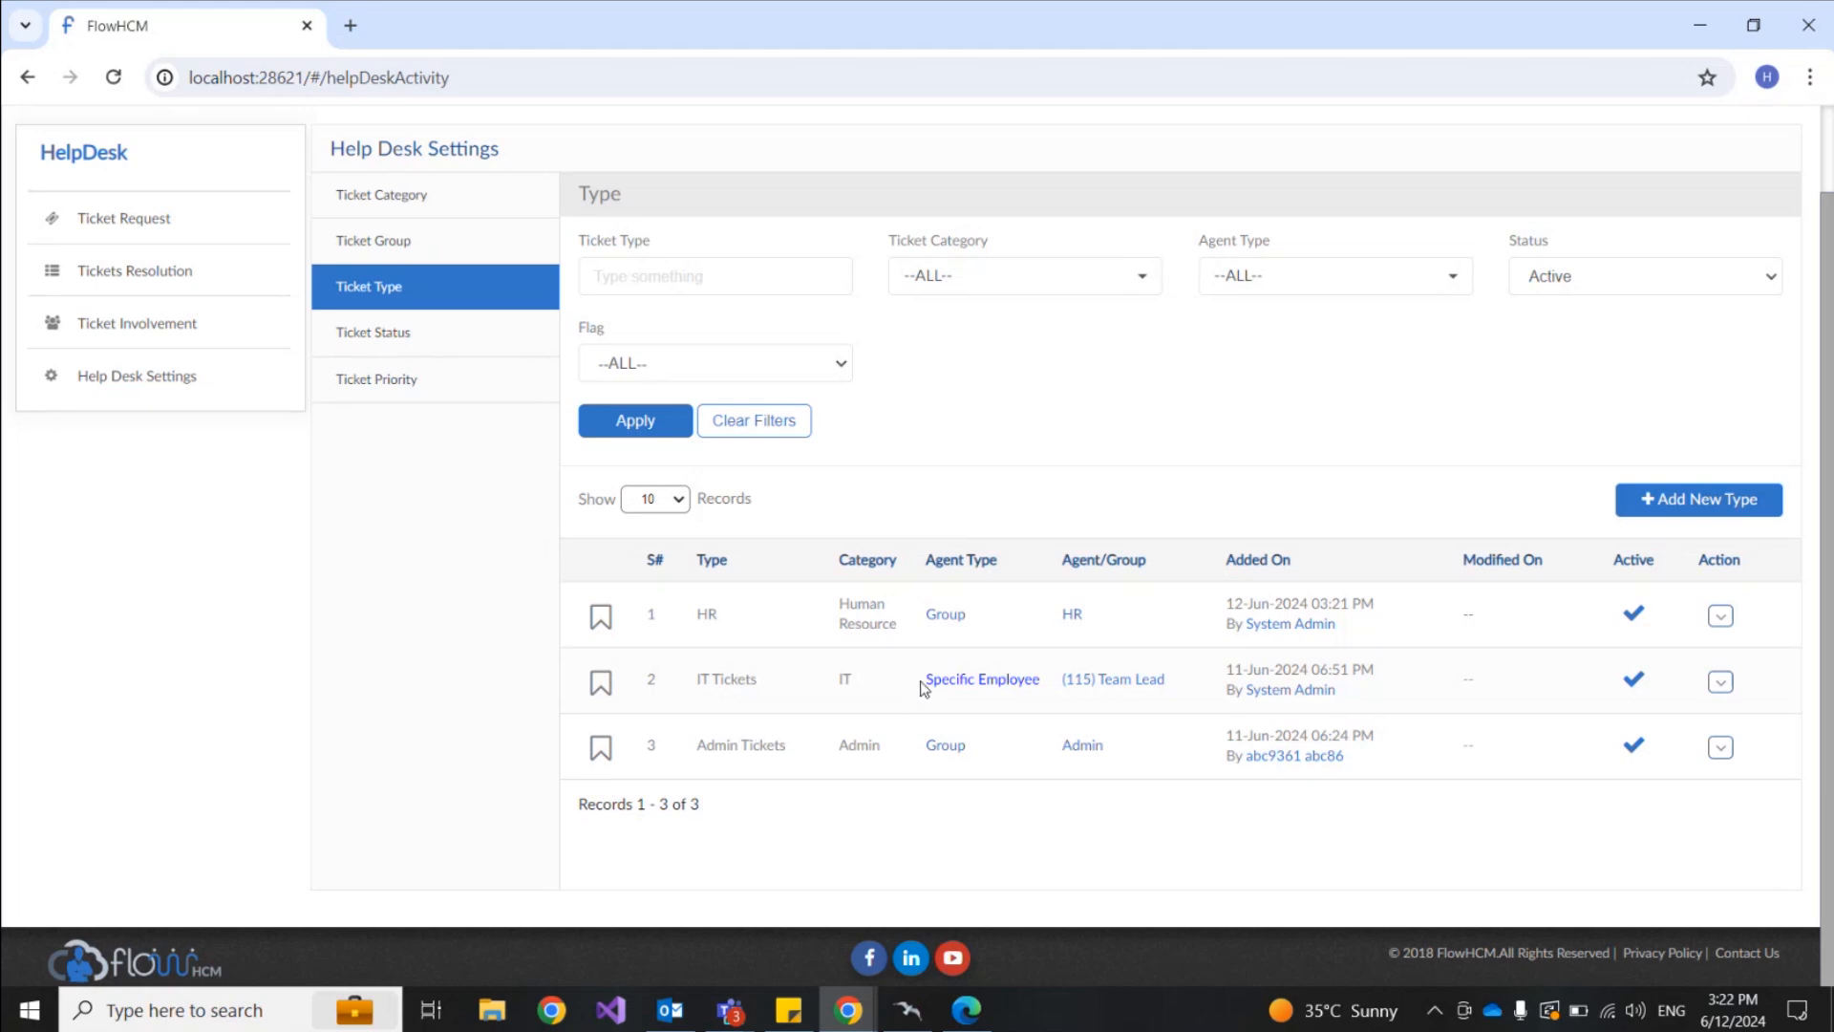
pyautogui.click(956, 749)
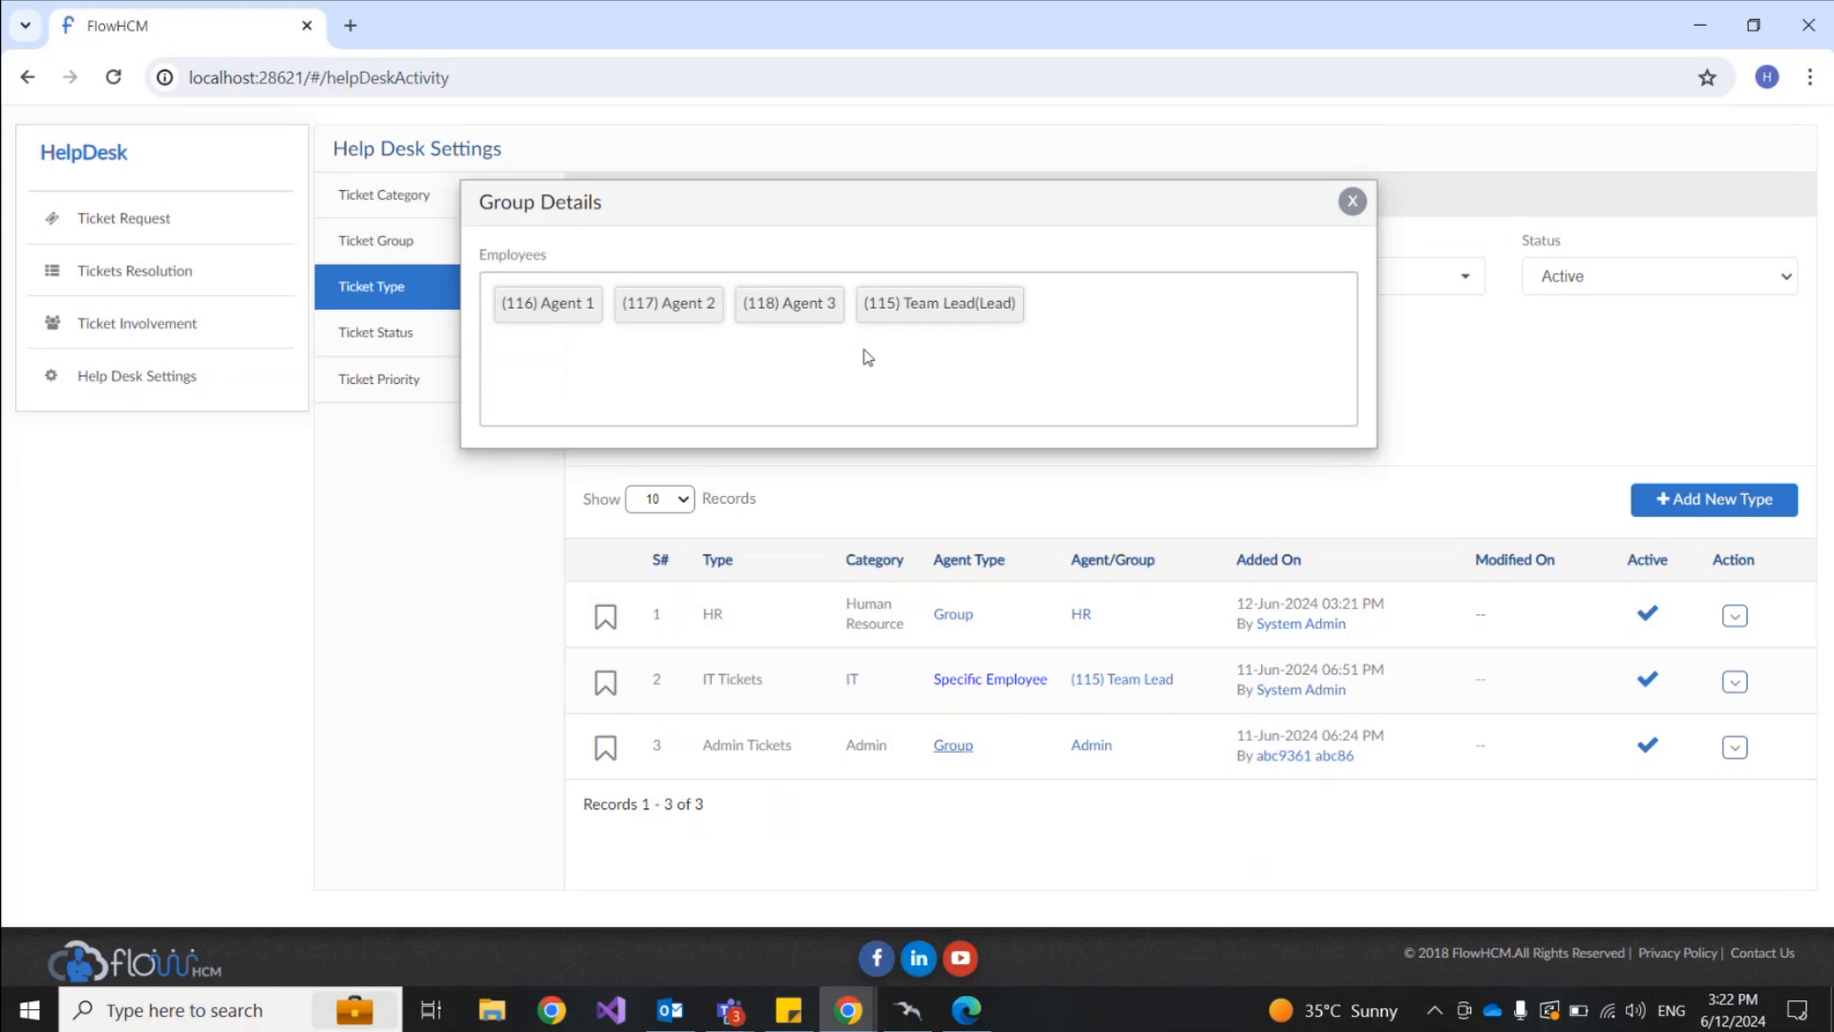
pyautogui.click(1352, 201)
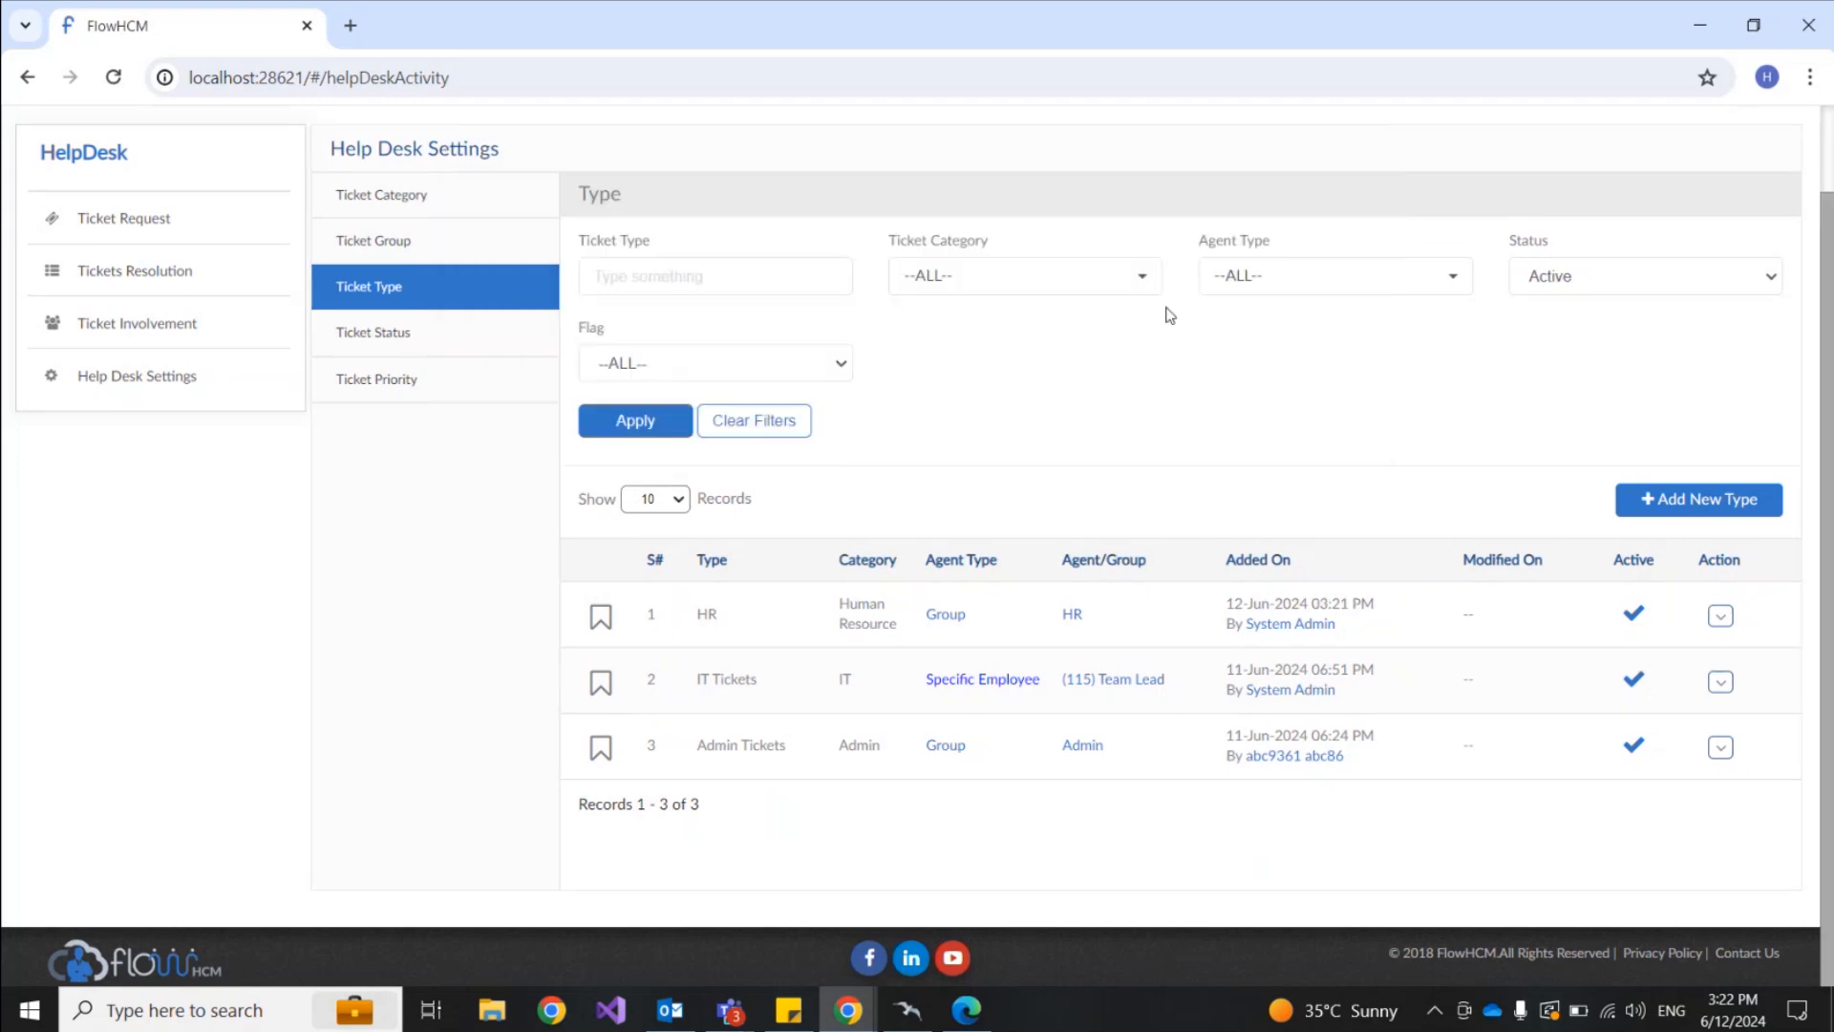
# Step: Review the New and InProgress rows in Ticket Status, then switch to Ticket Priority
pyautogui.click(424, 341)
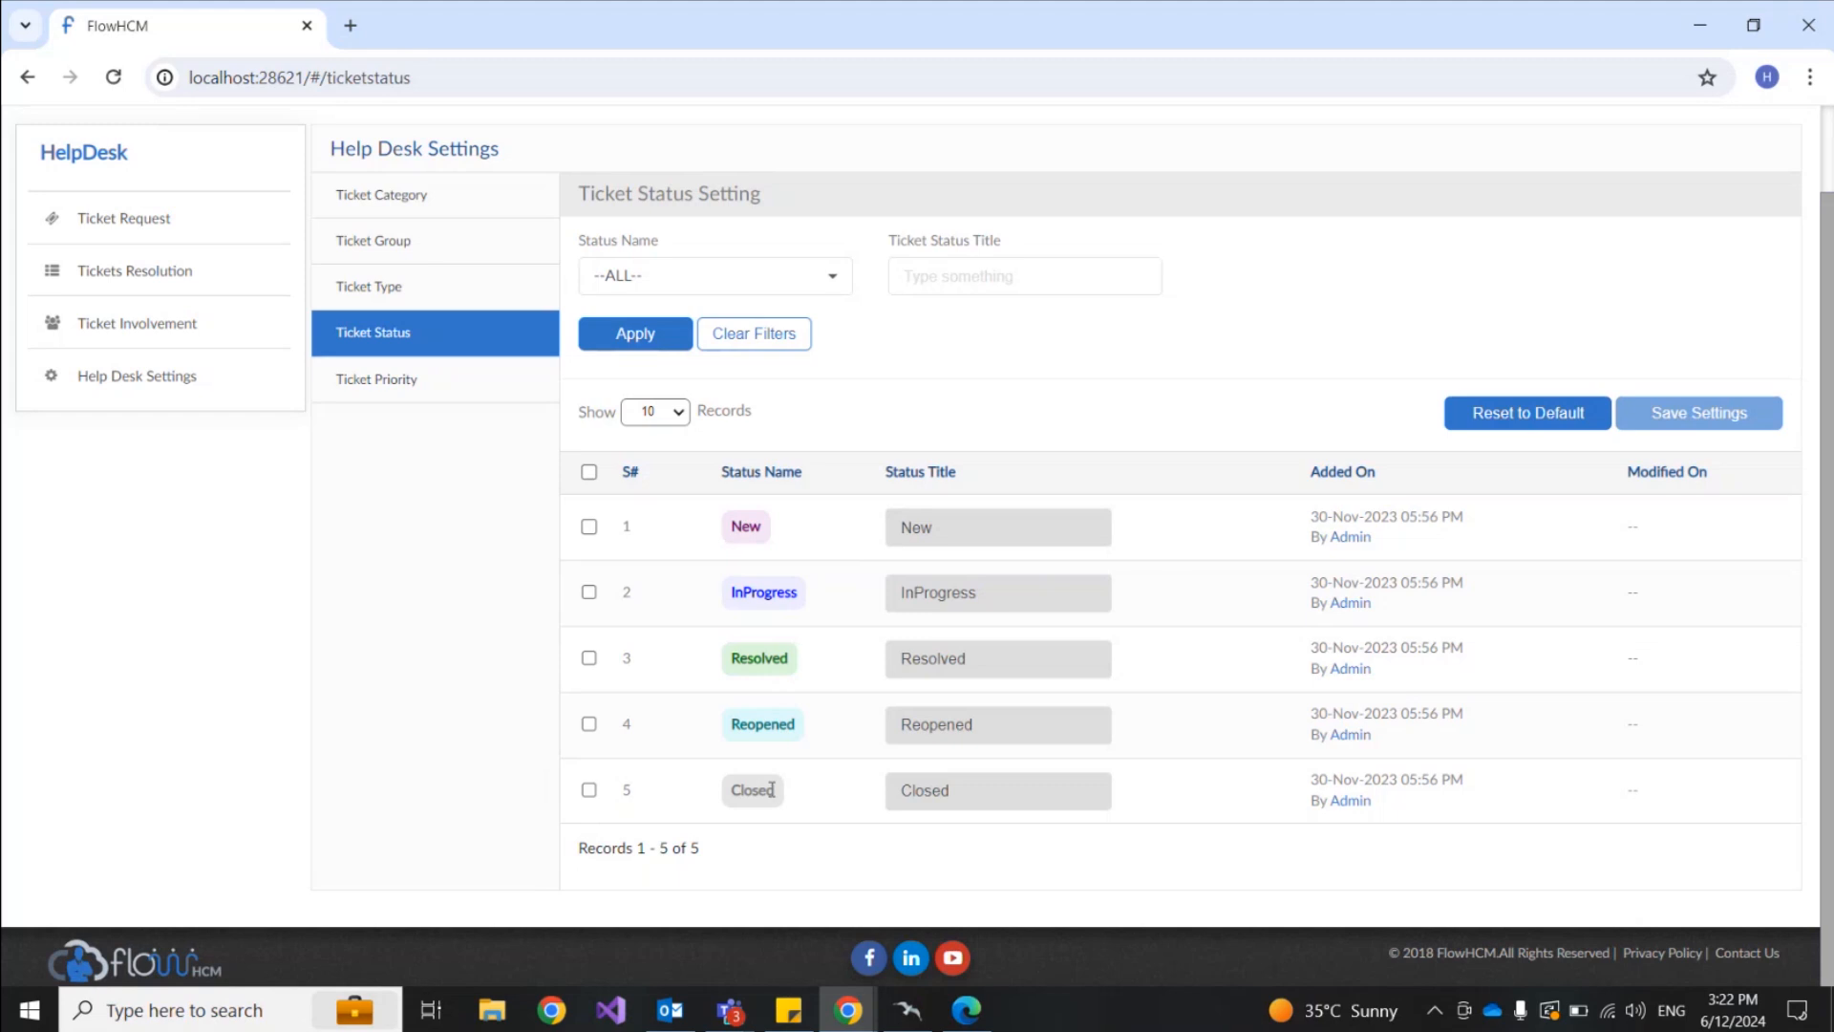
pyautogui.click(590, 530)
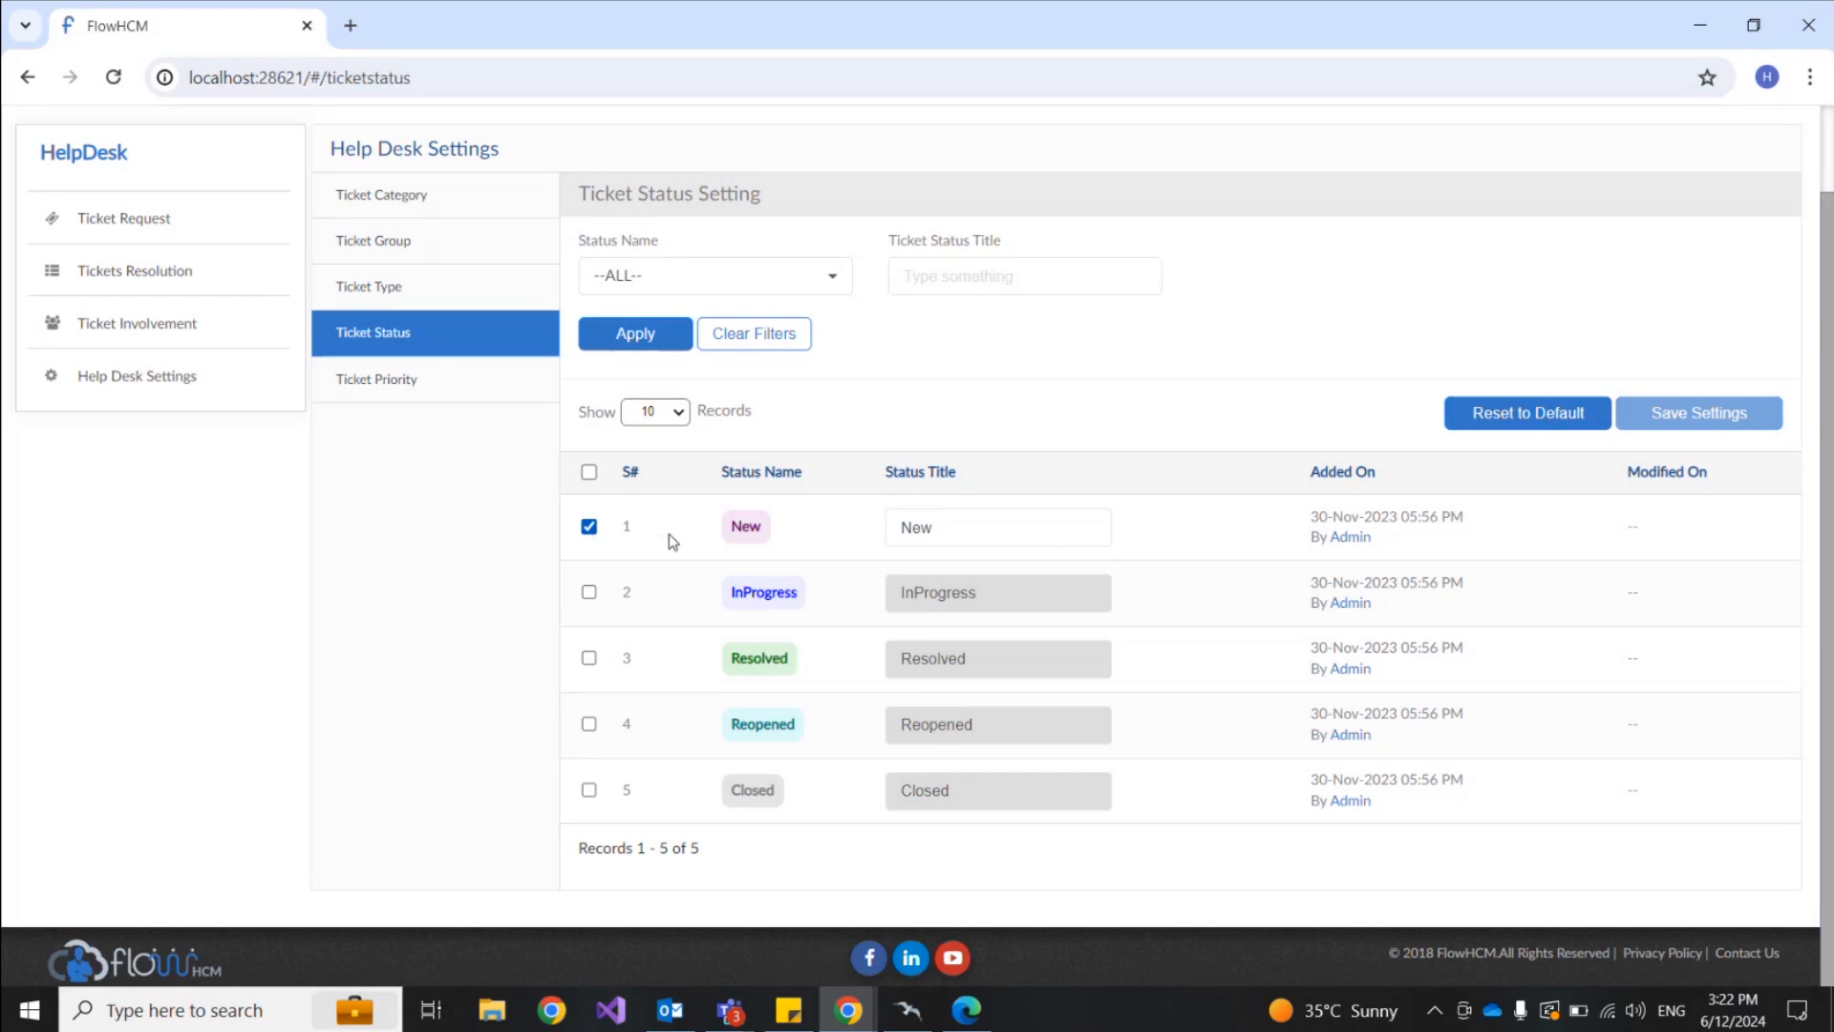
pyautogui.moveTo(1064, 524); pyautogui.dragTo(890, 528)
pyautogui.click(592, 527)
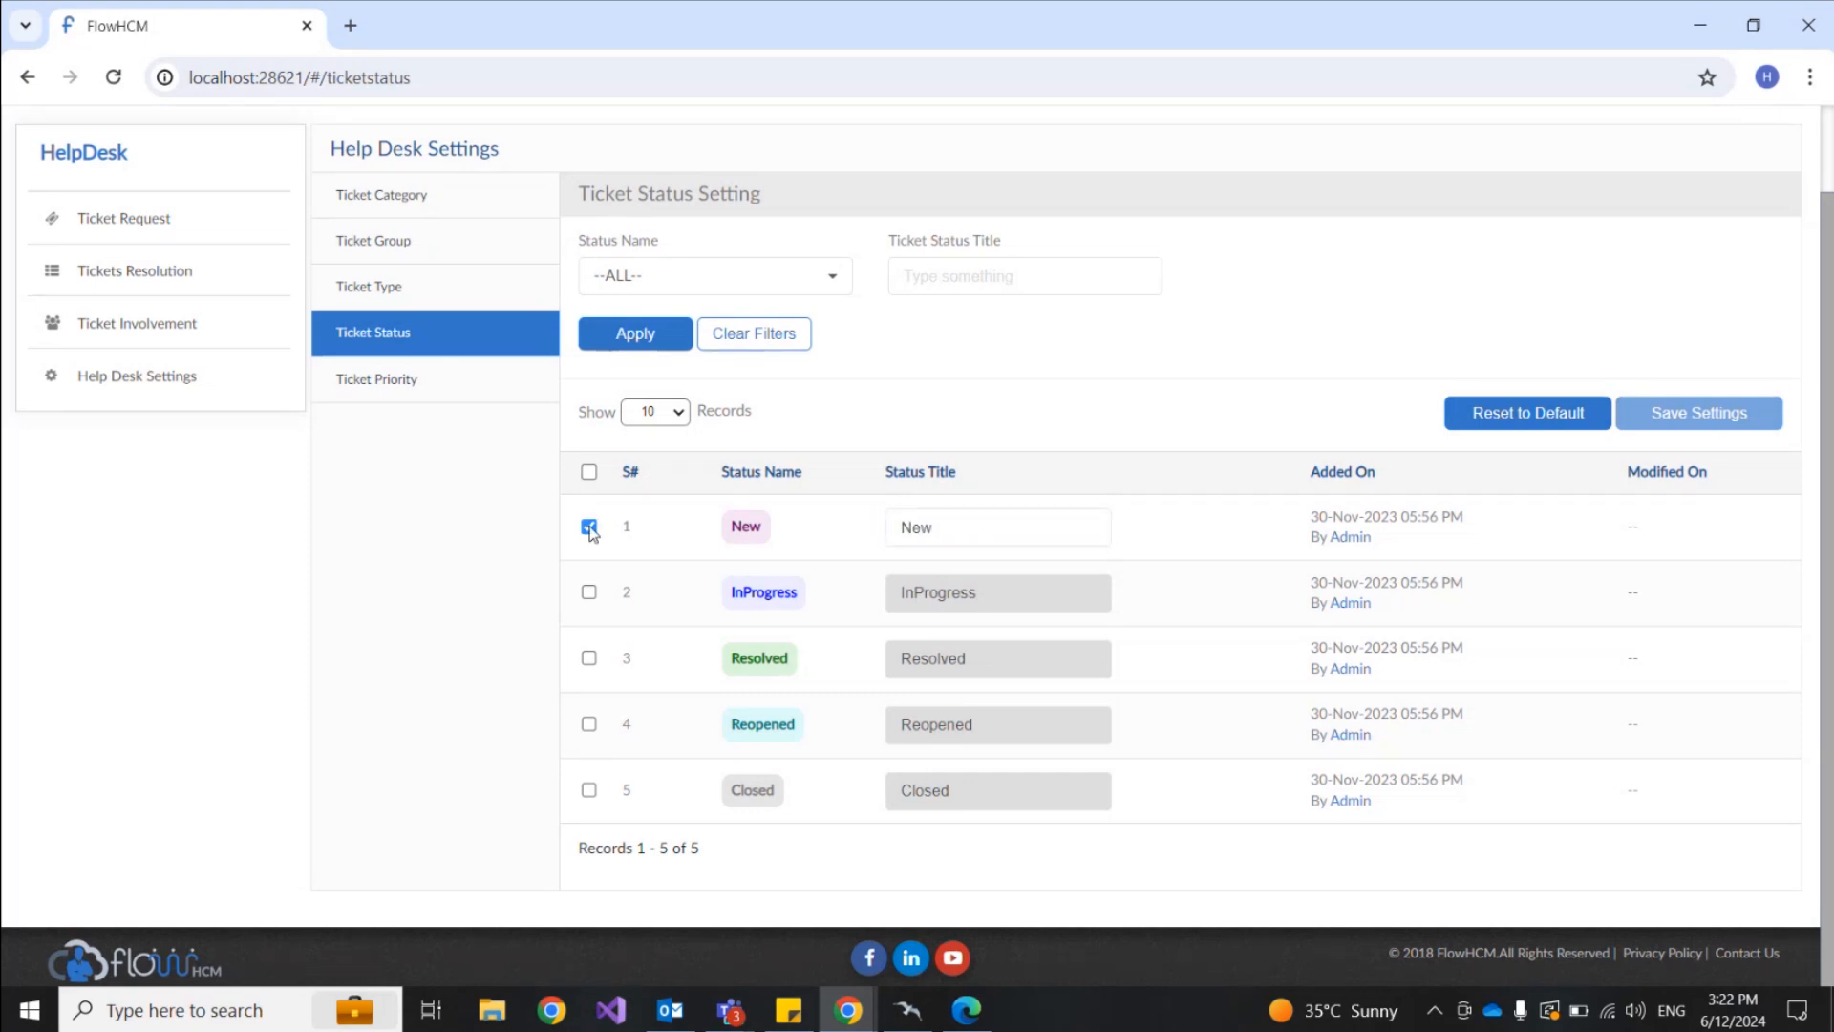
pyautogui.click(590, 594)
pyautogui.click(589, 595)
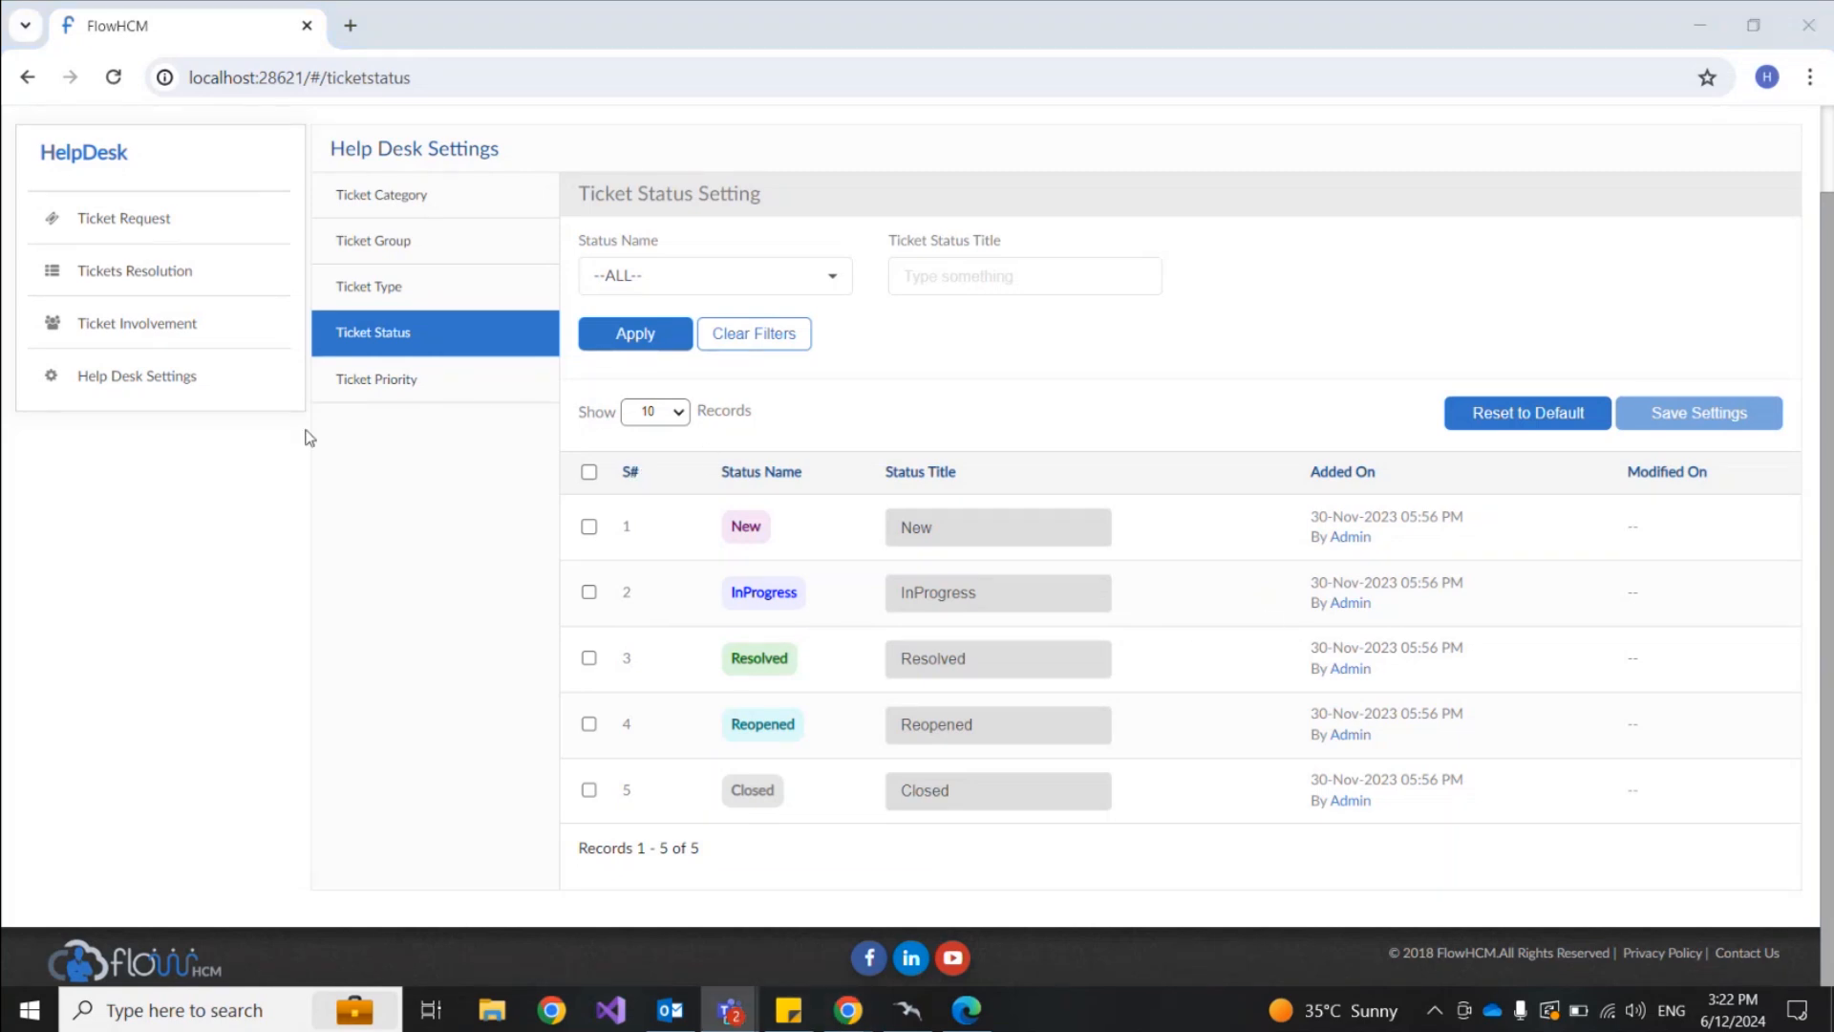
pyautogui.click(482, 391)
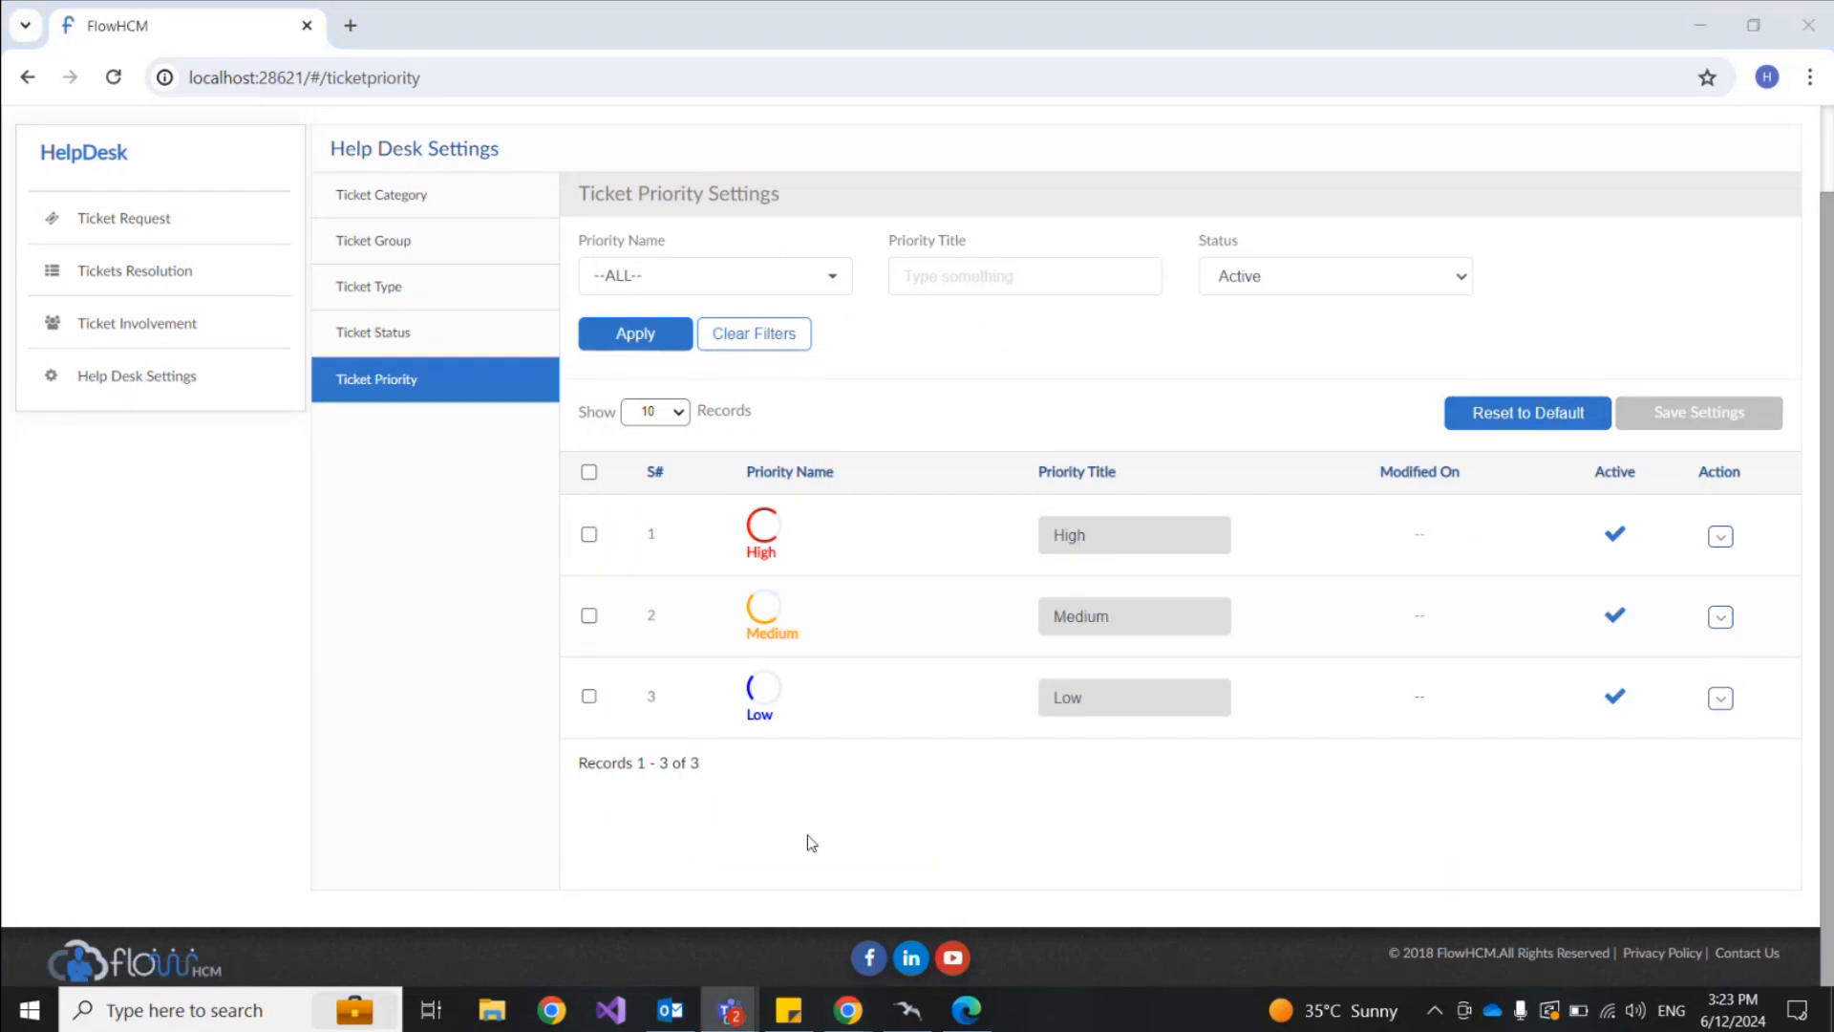
pyautogui.scroll(2, 808, 836)
pyautogui.scroll(-2, 807, 836)
pyautogui.scroll(1, 1019, 817)
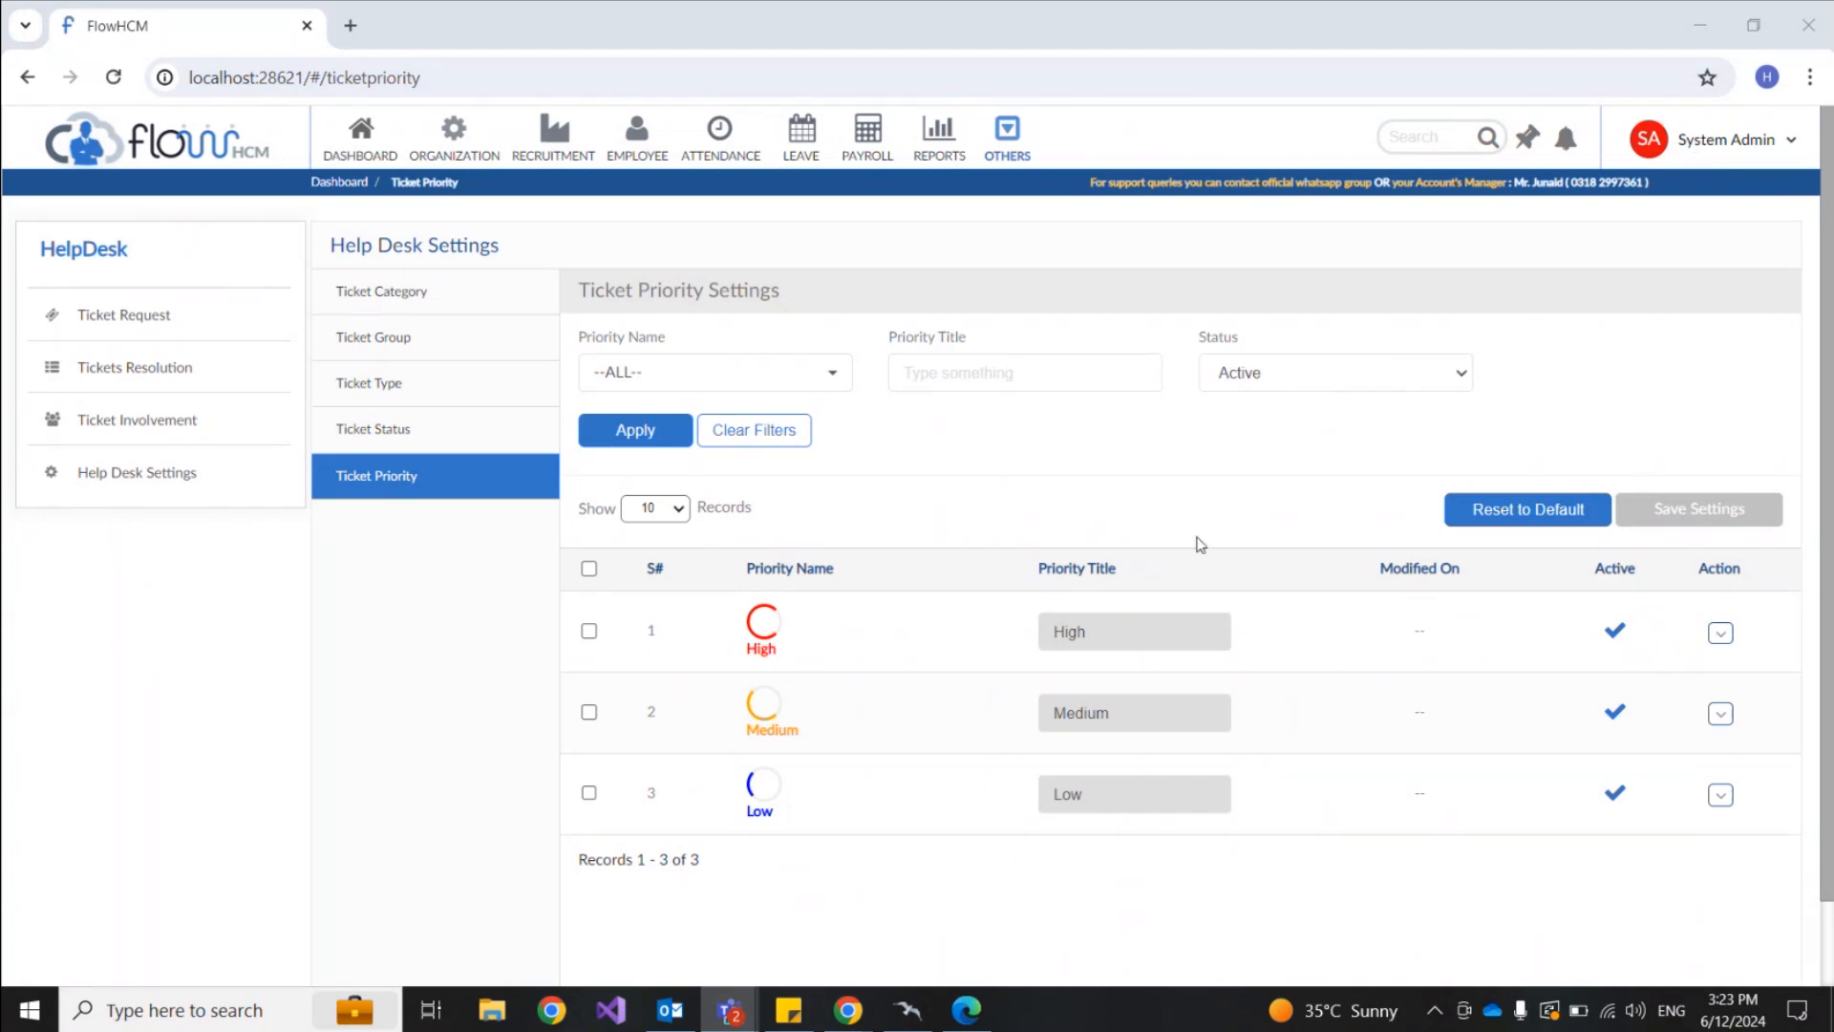
# Step: Switch to the Edge sign-in window and log in with Employee 1's e-mail and password
pyautogui.moveTo(969, 1022)
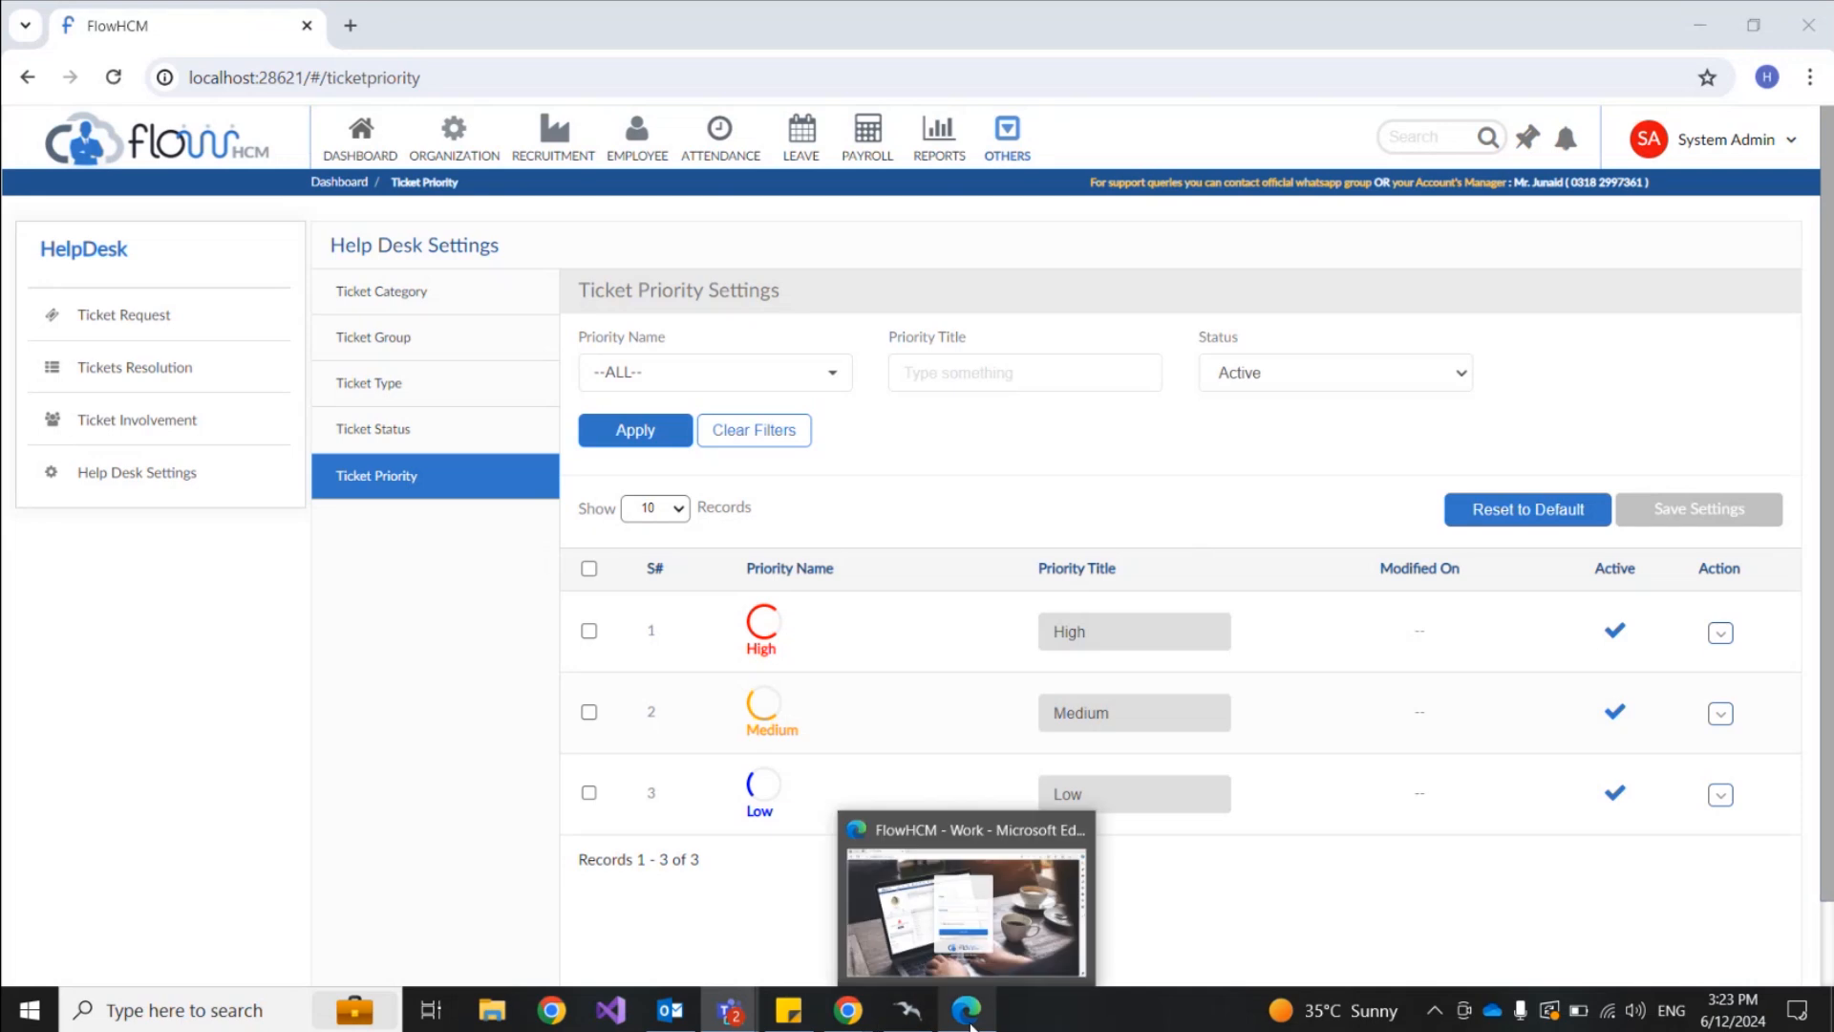
pyautogui.moveTo(847, 1010)
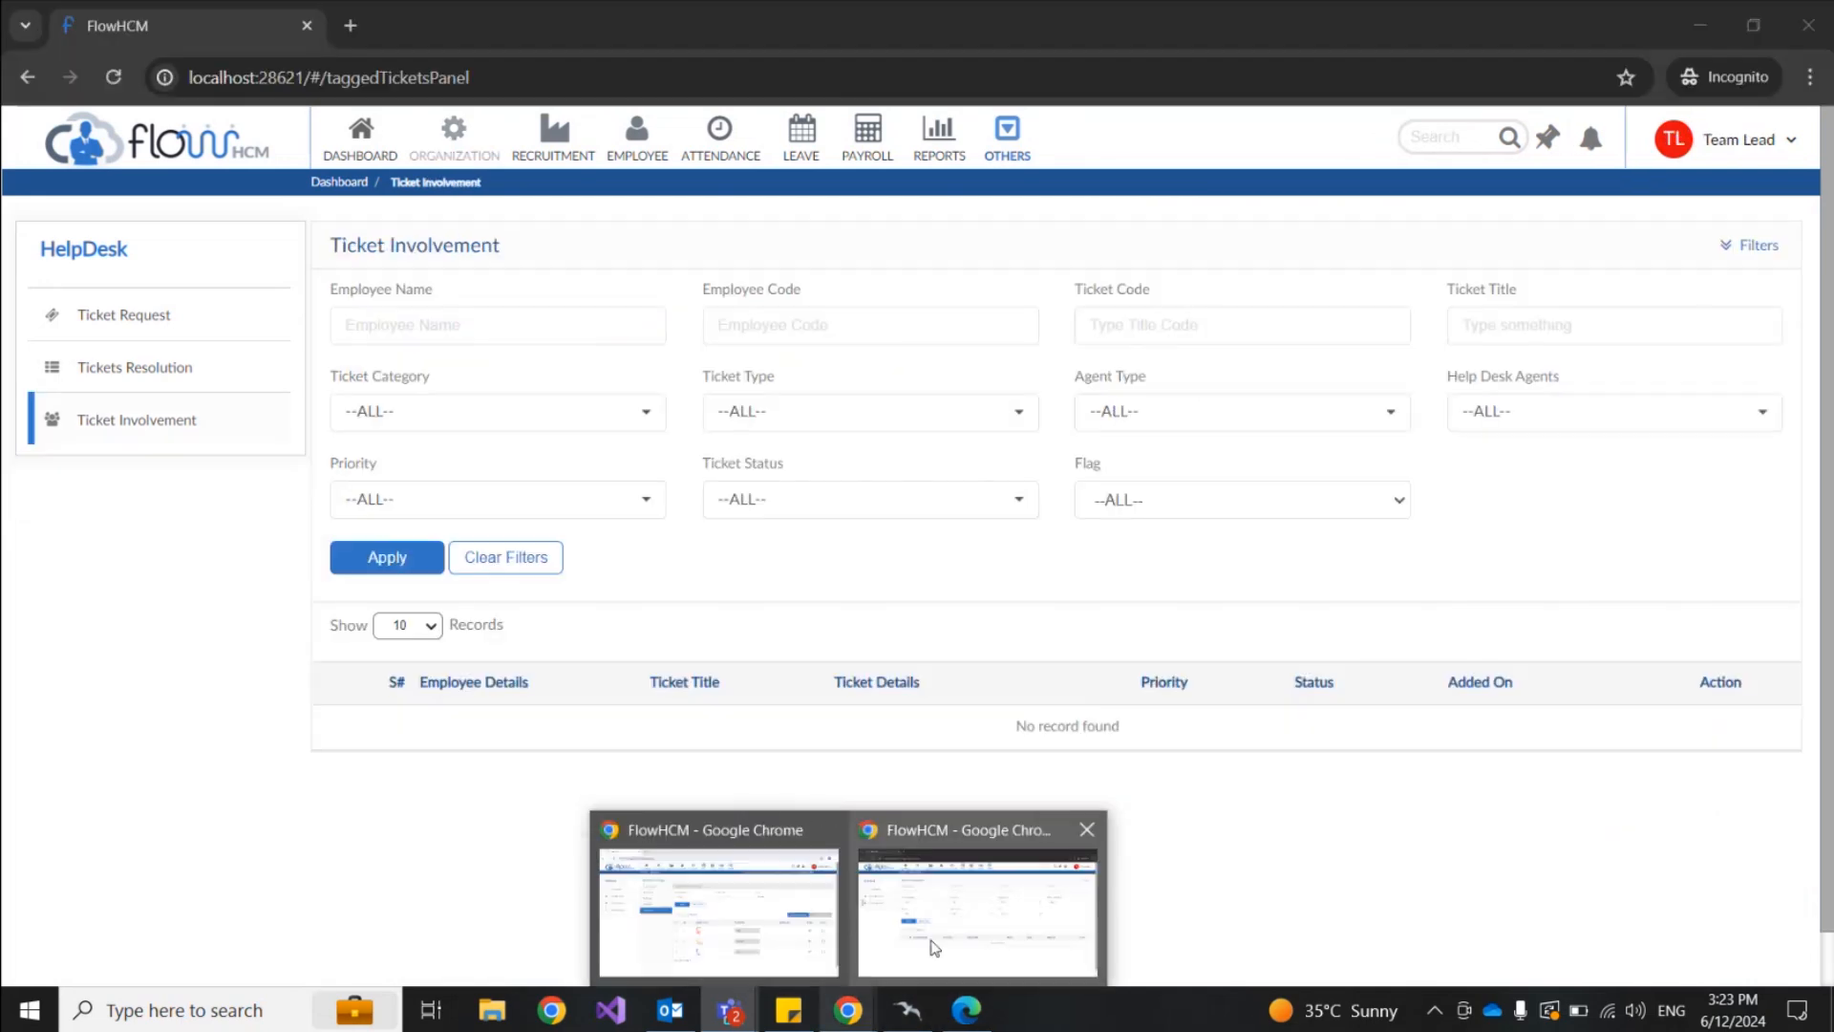
pyautogui.click(935, 948)
pyautogui.click(967, 1010)
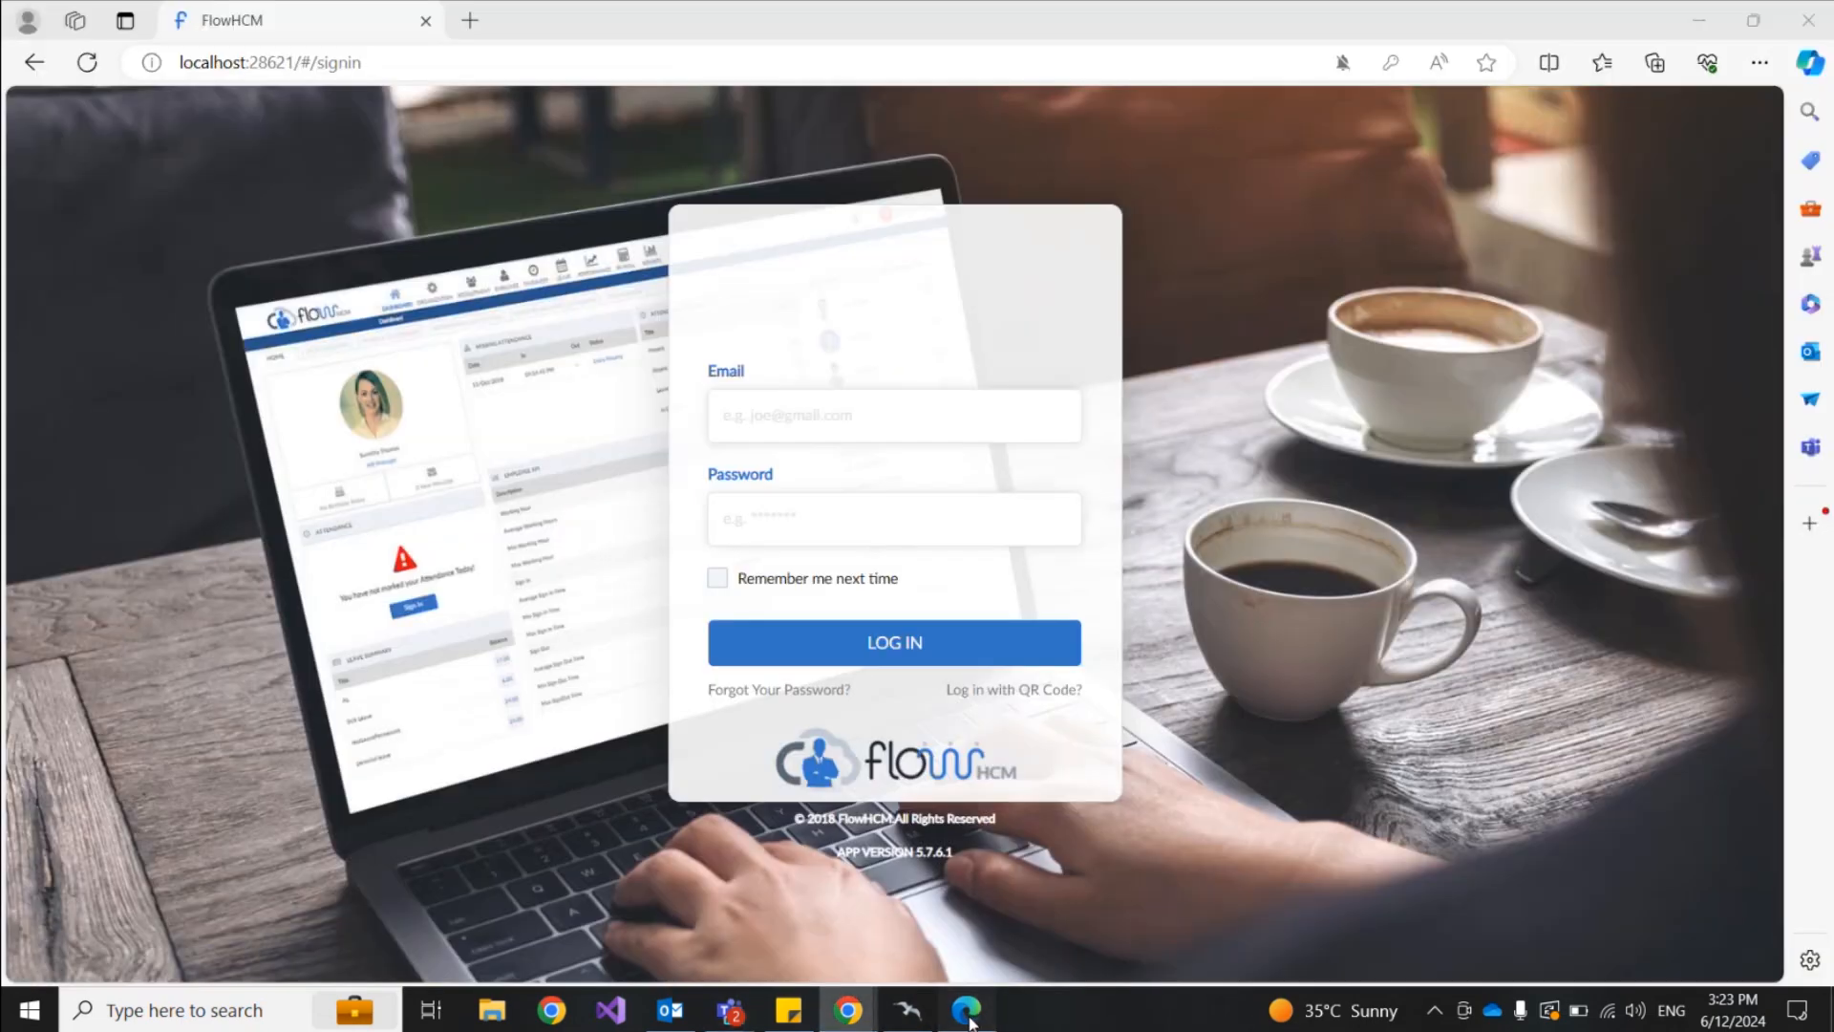
pyautogui.click(878, 430)
pyautogui.write('emp1')
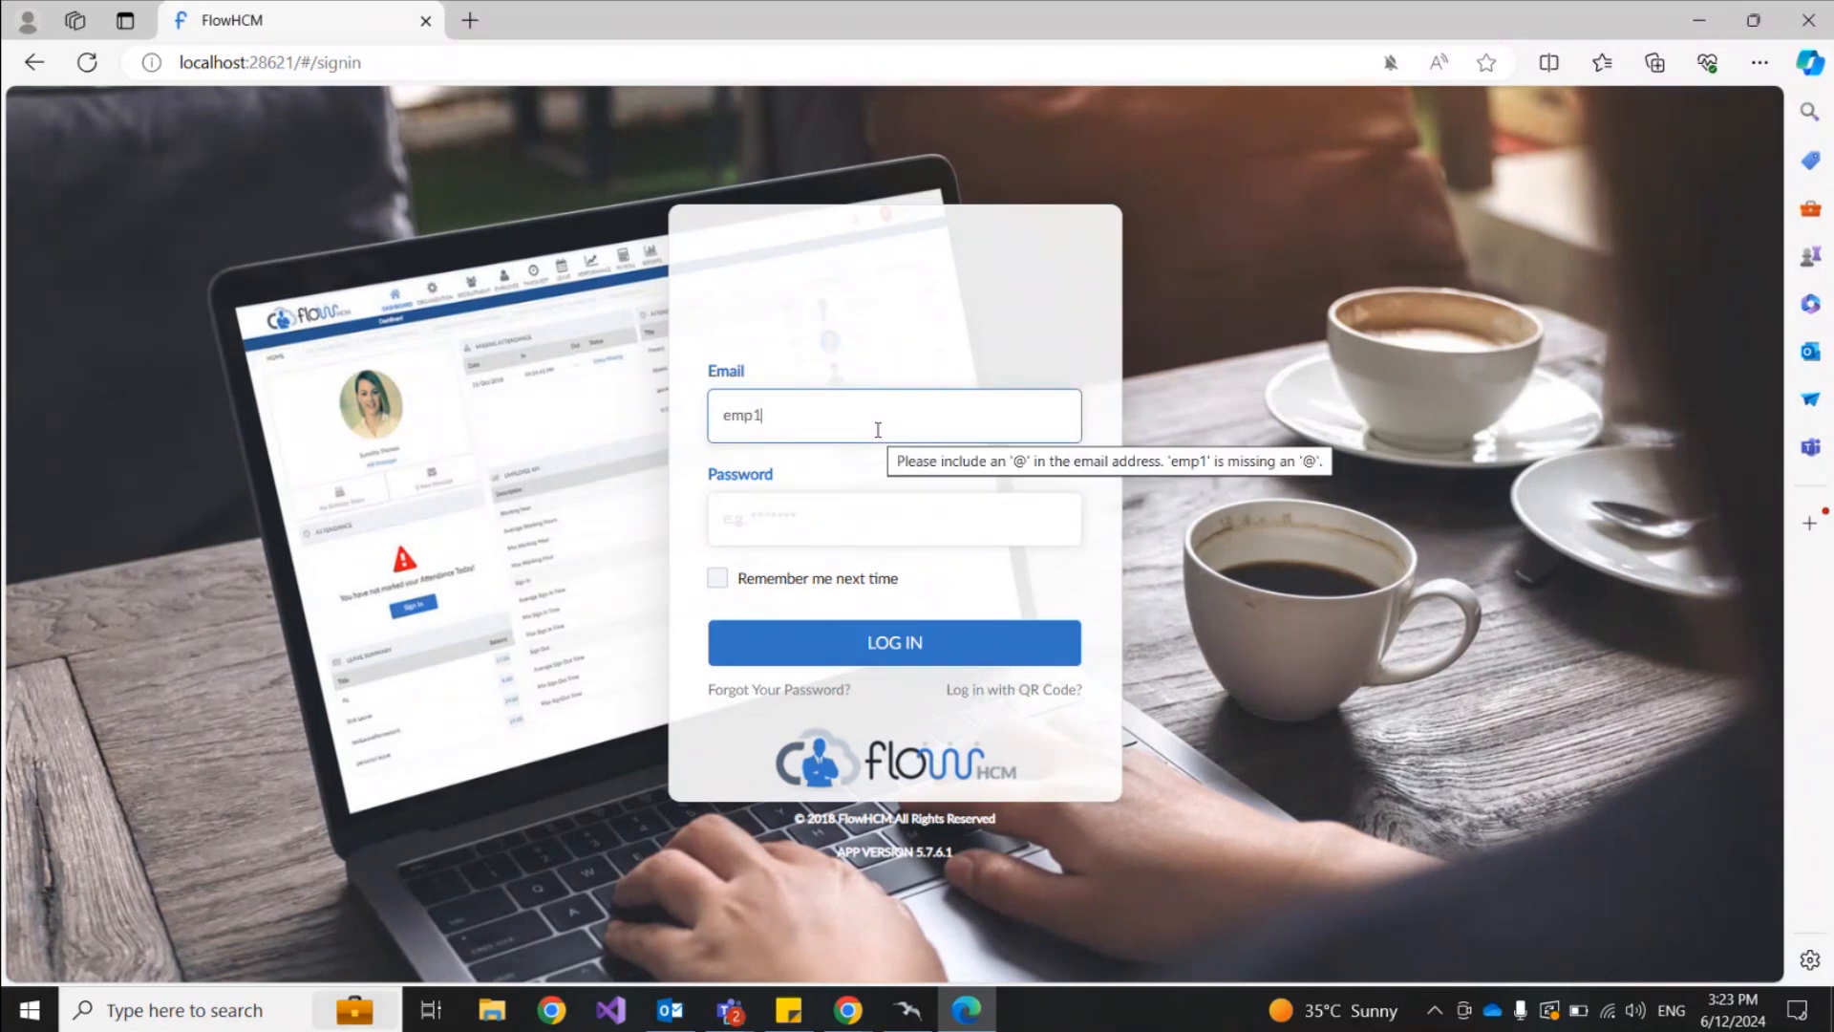
pyautogui.write('@test.com')
pyautogui.click(862, 506)
pyautogui.write('123')
pyautogui.press('Return')
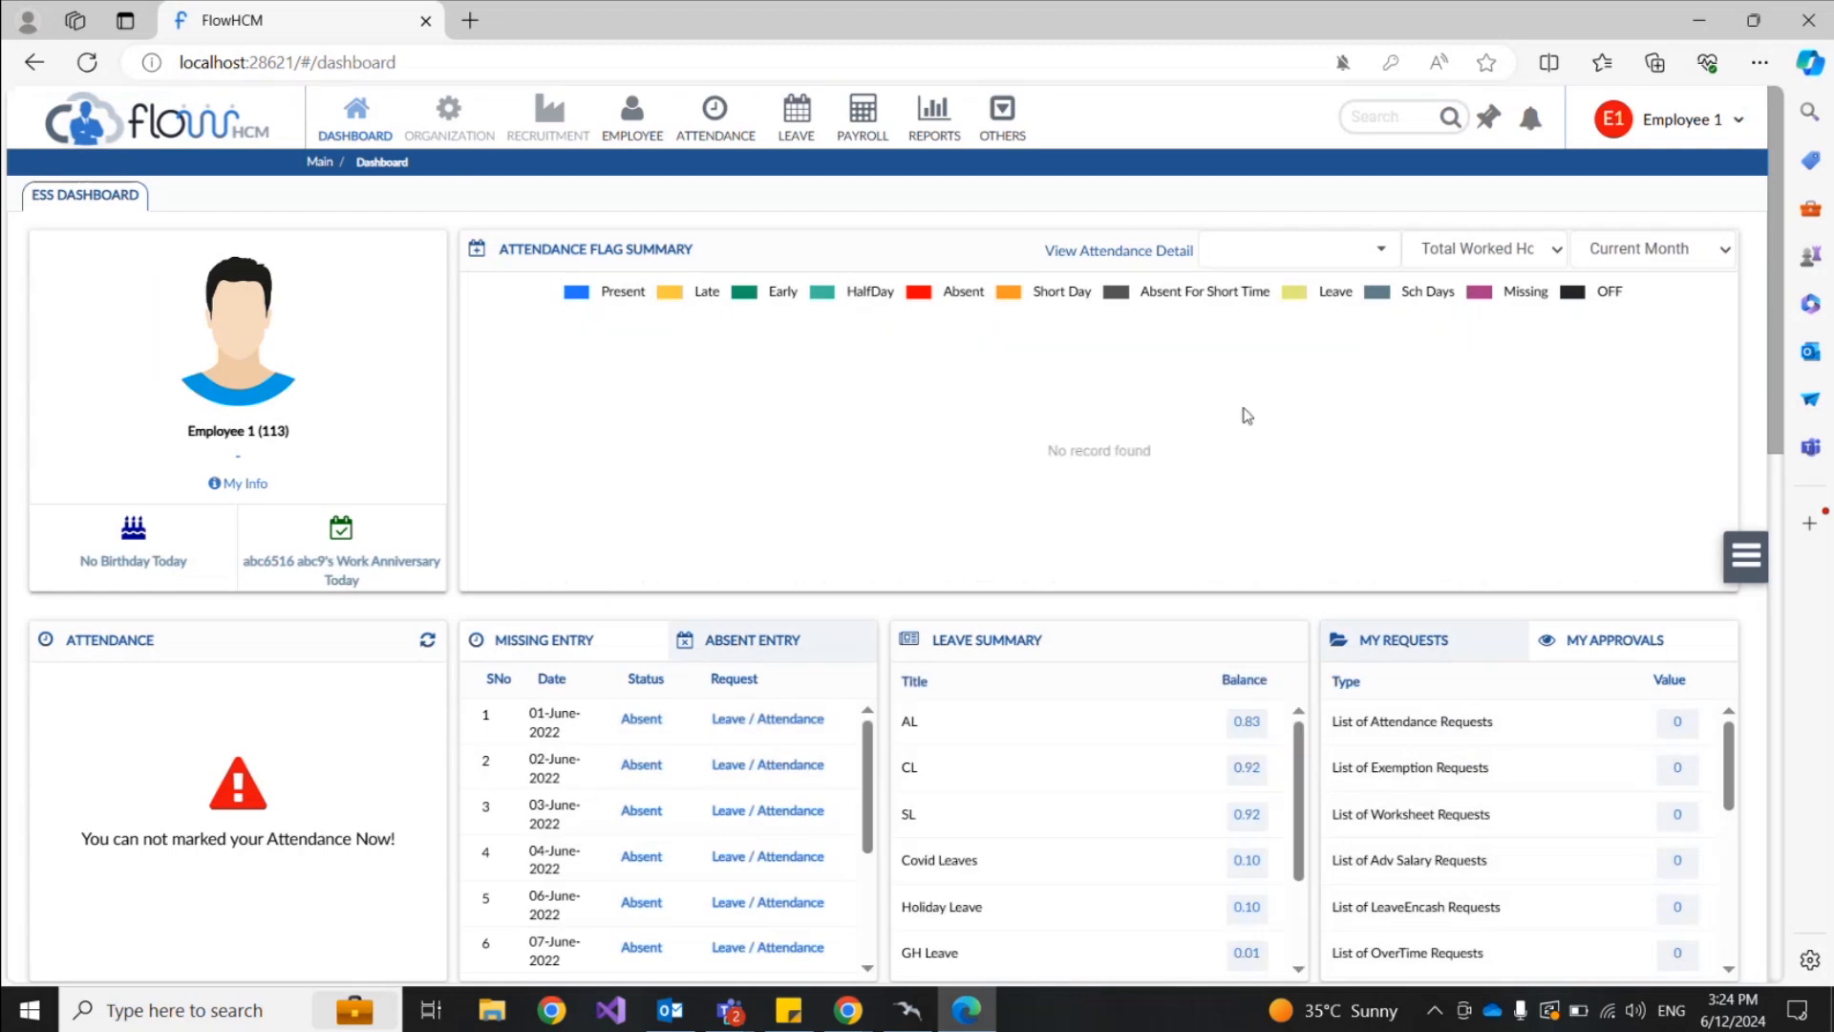
# Step: Open Help Desk and filter Tickets Resolution with Assigned Tickets set to ALL
pyautogui.click(1000, 127)
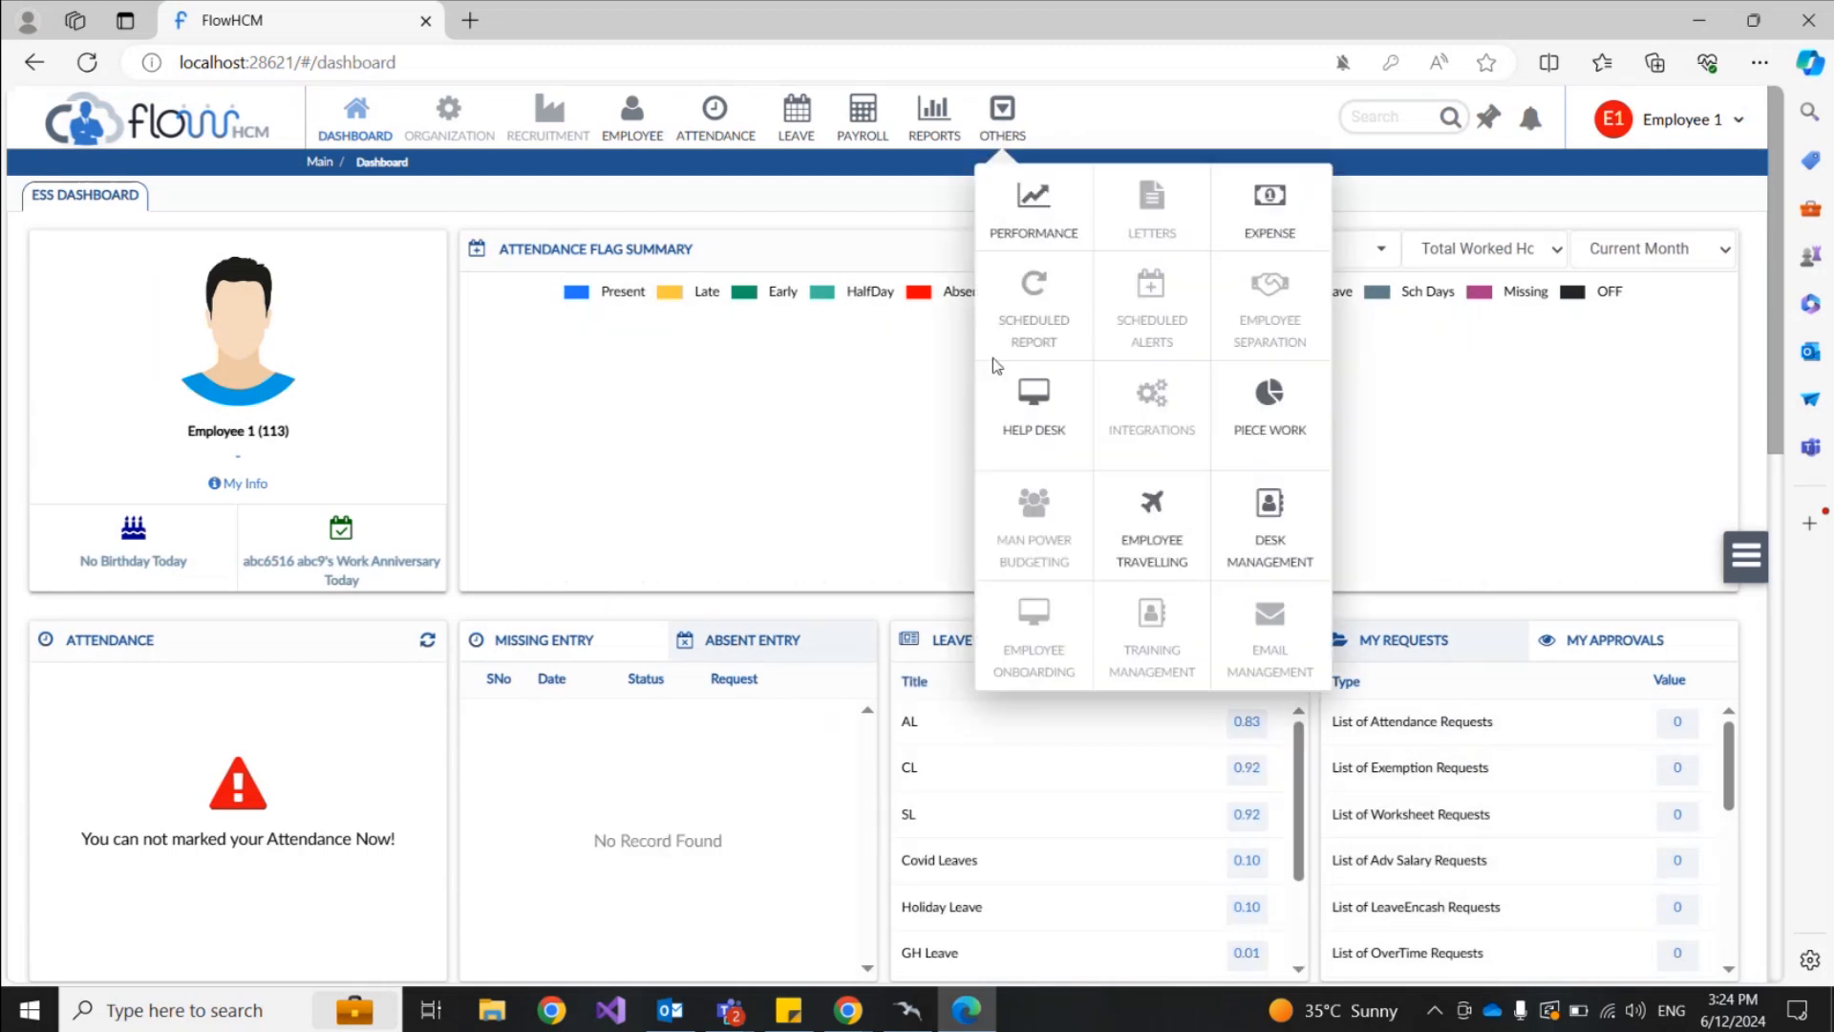
pyautogui.click(1032, 396)
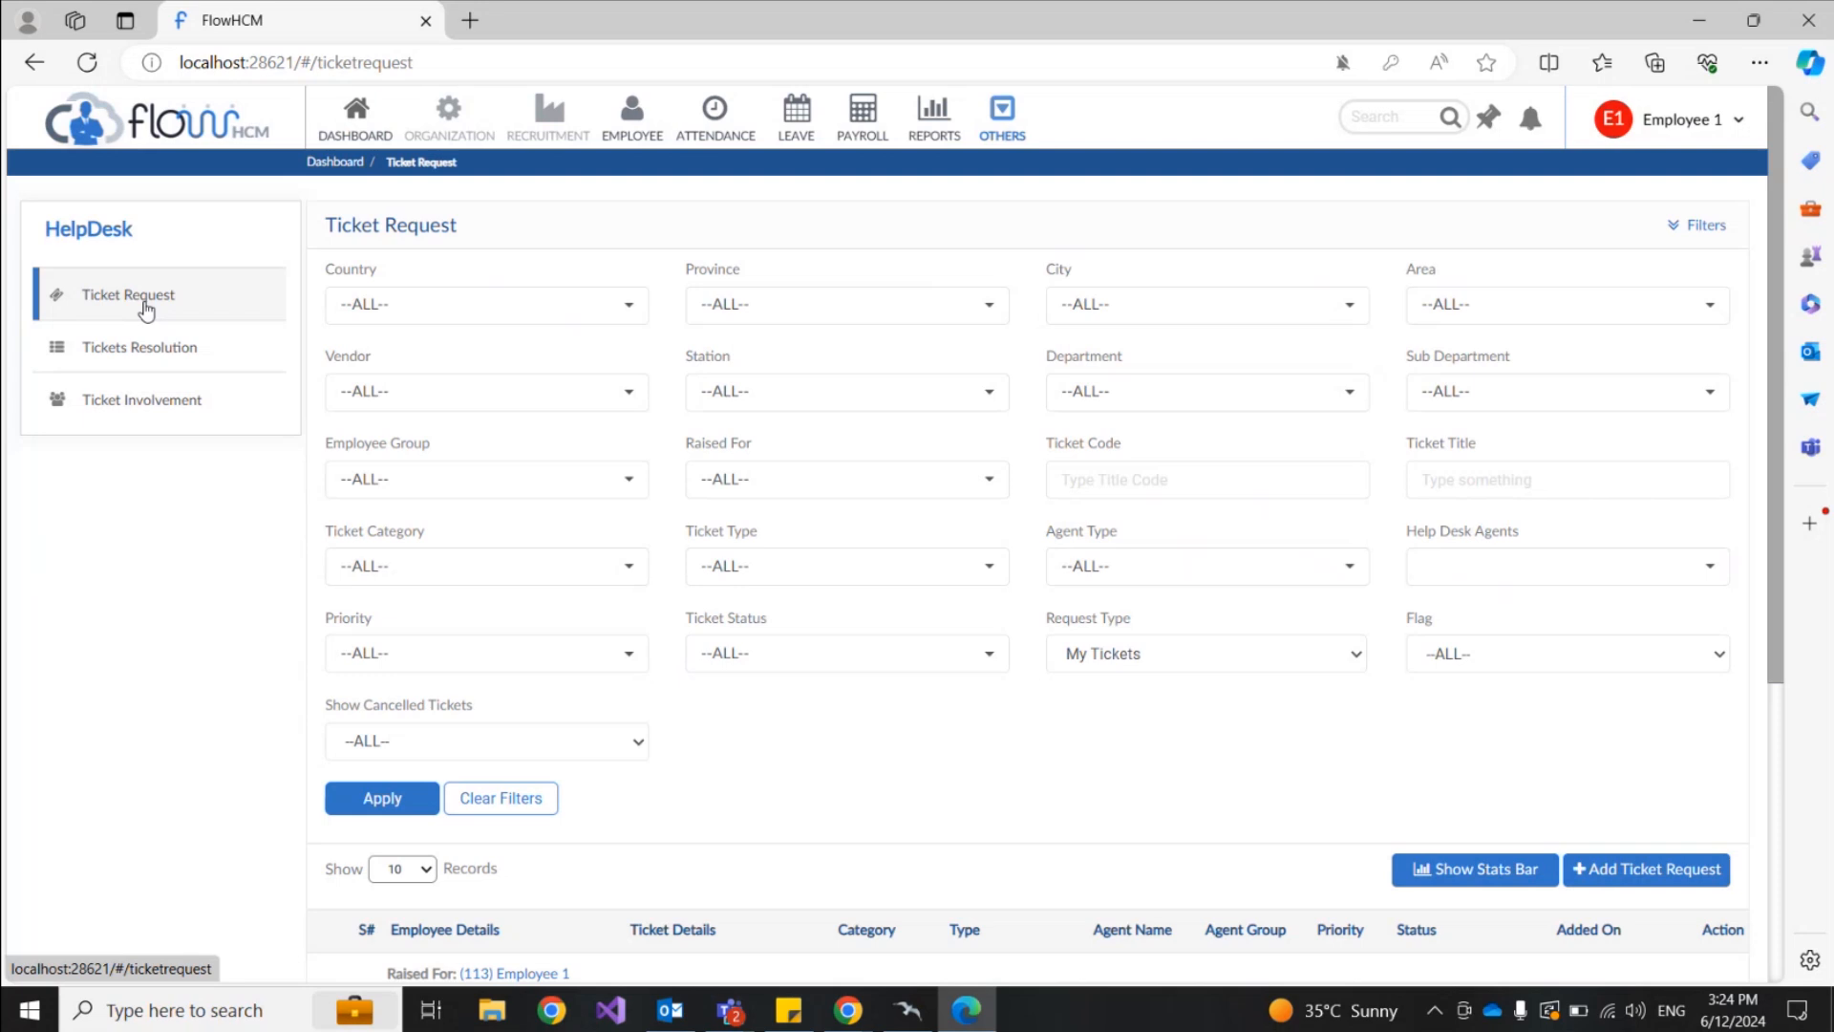
pyautogui.click(139, 346)
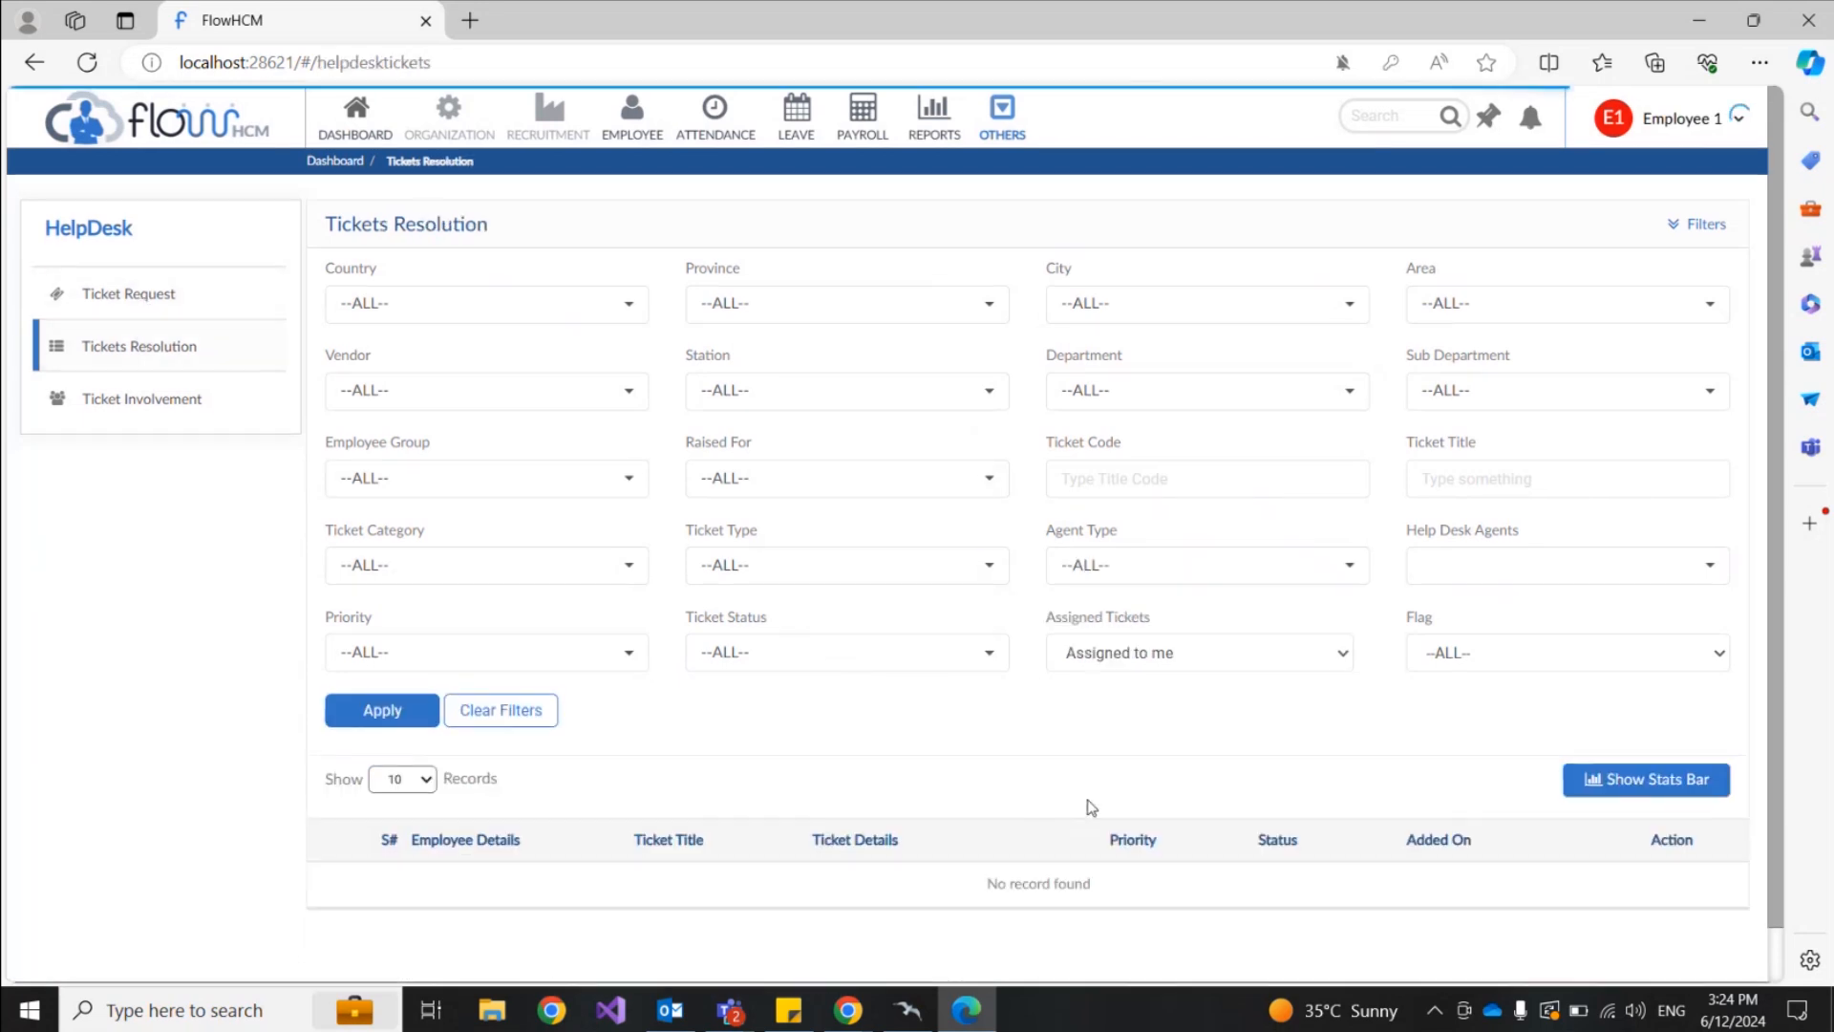
pyautogui.scroll(-1, 1092, 807)
pyautogui.click(1102, 608)
pyautogui.click(1101, 624)
pyautogui.click(382, 653)
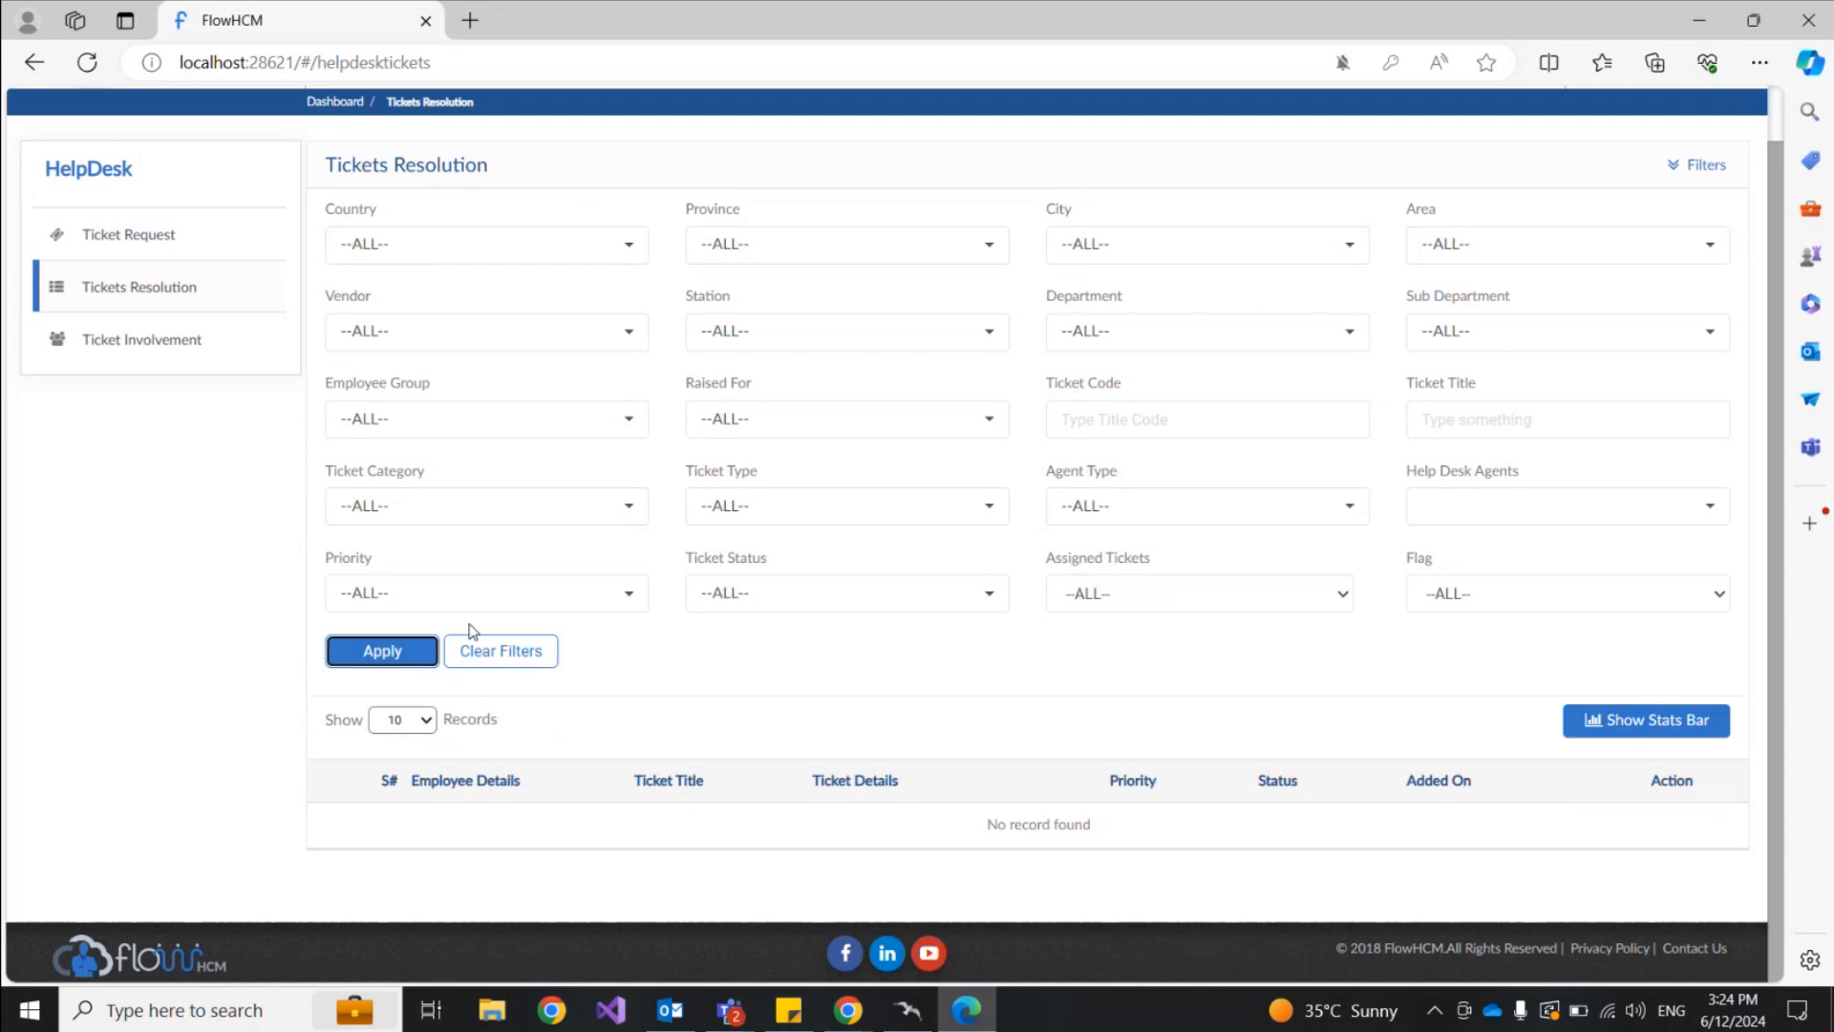
pyautogui.scroll(1, 316, 459)
# Step: Return to Ticket Request and scroll through the Internet Connectivity and Parking Issue tickets
pyautogui.click(156, 296)
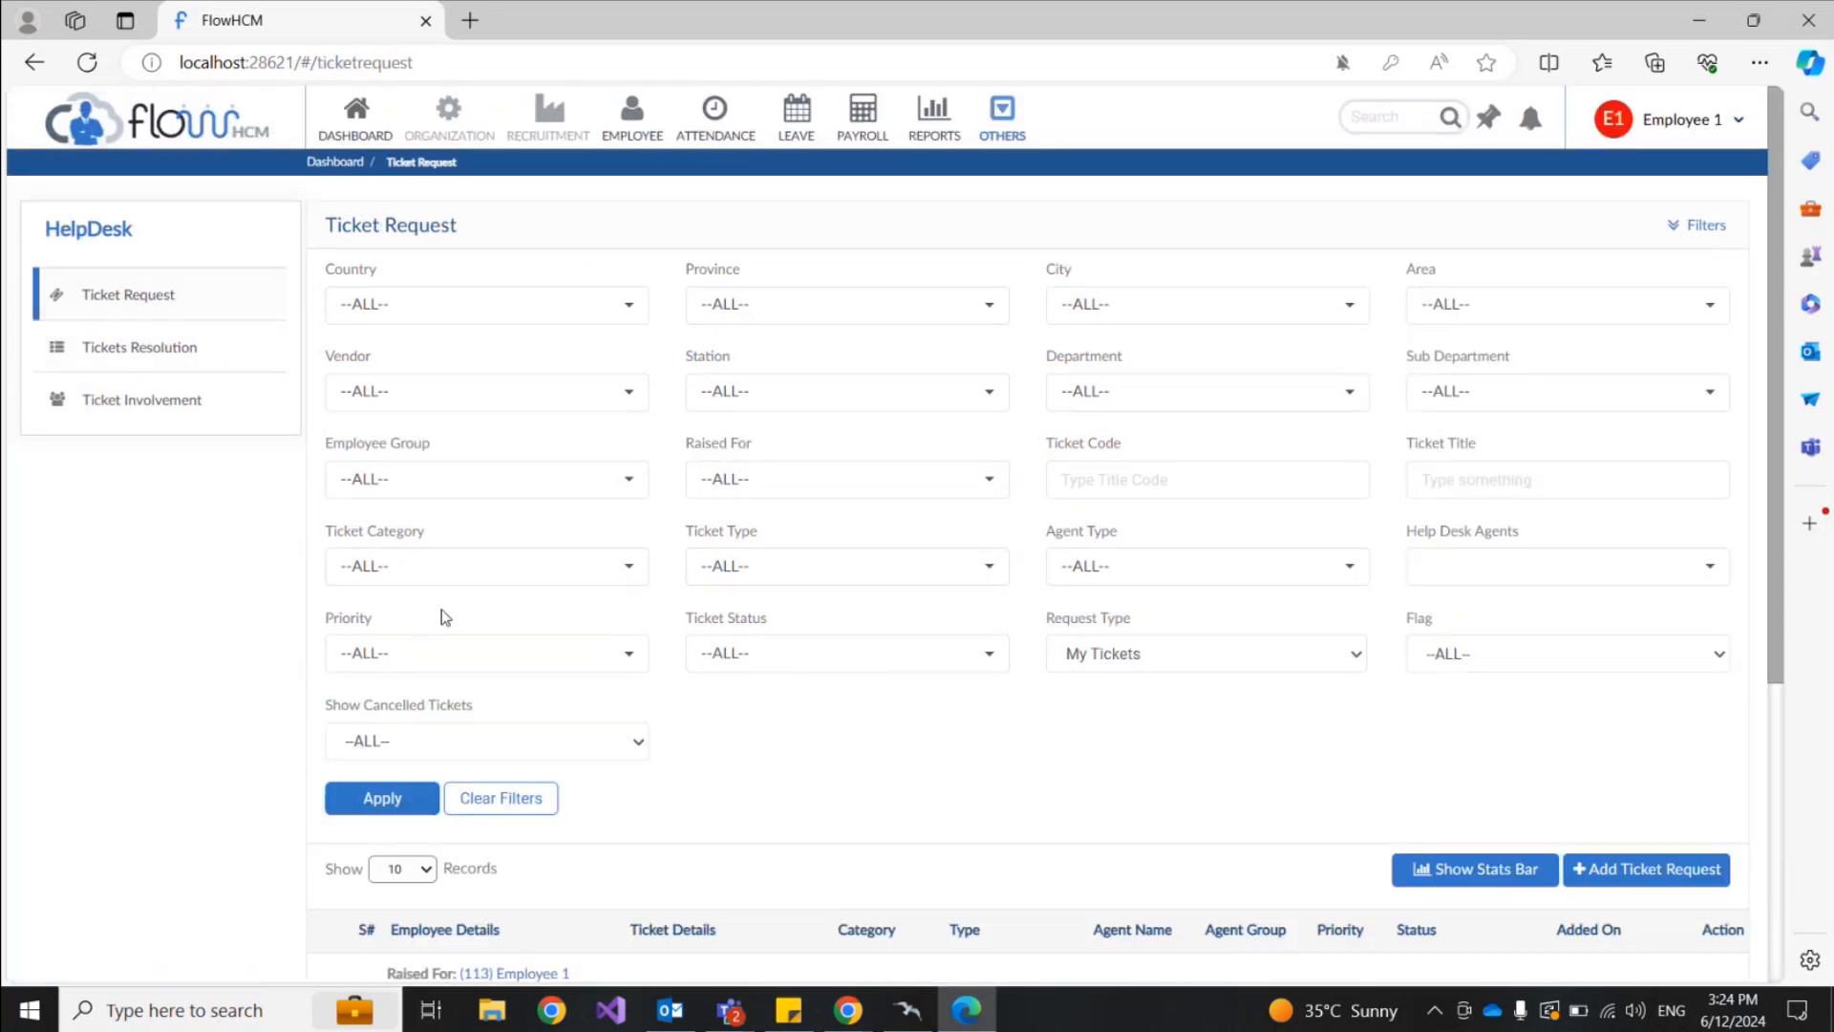
pyautogui.scroll(-2, 971, 776)
pyautogui.scroll(-1, 971, 777)
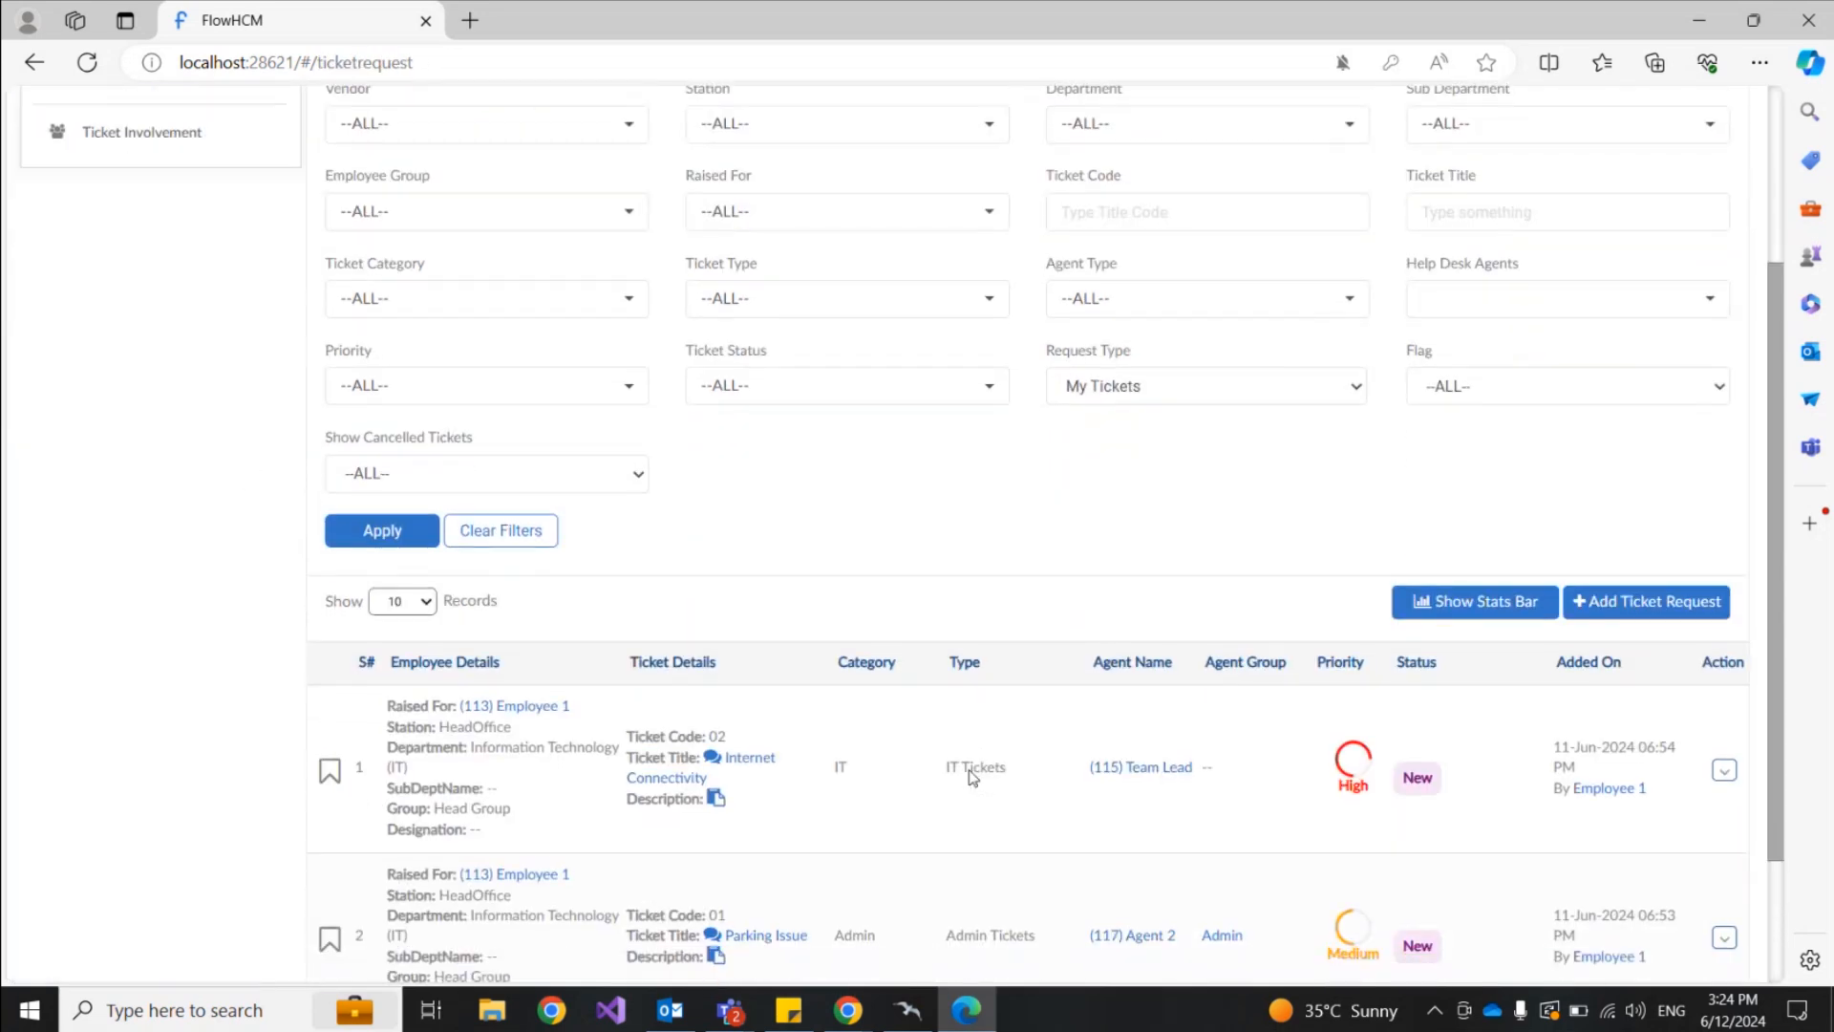
pyautogui.scroll(-1, 1107, 529)
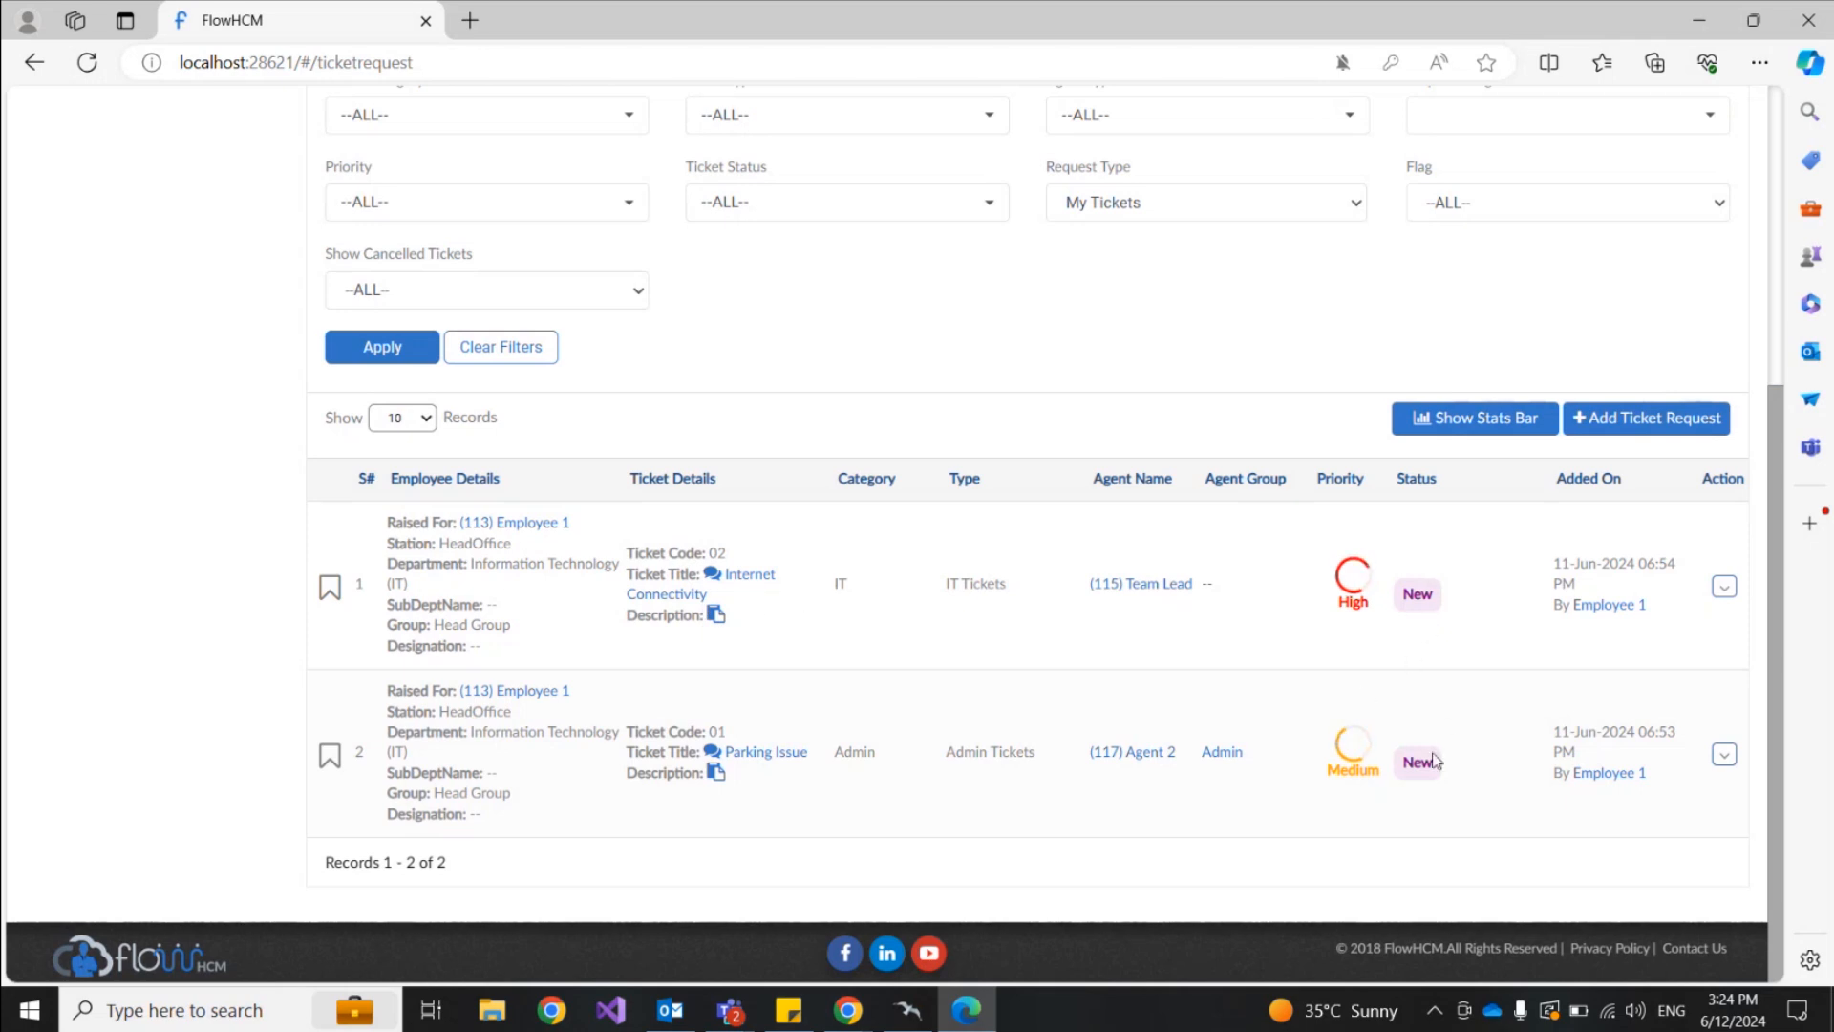
pyautogui.scroll(5, 1393, 642)
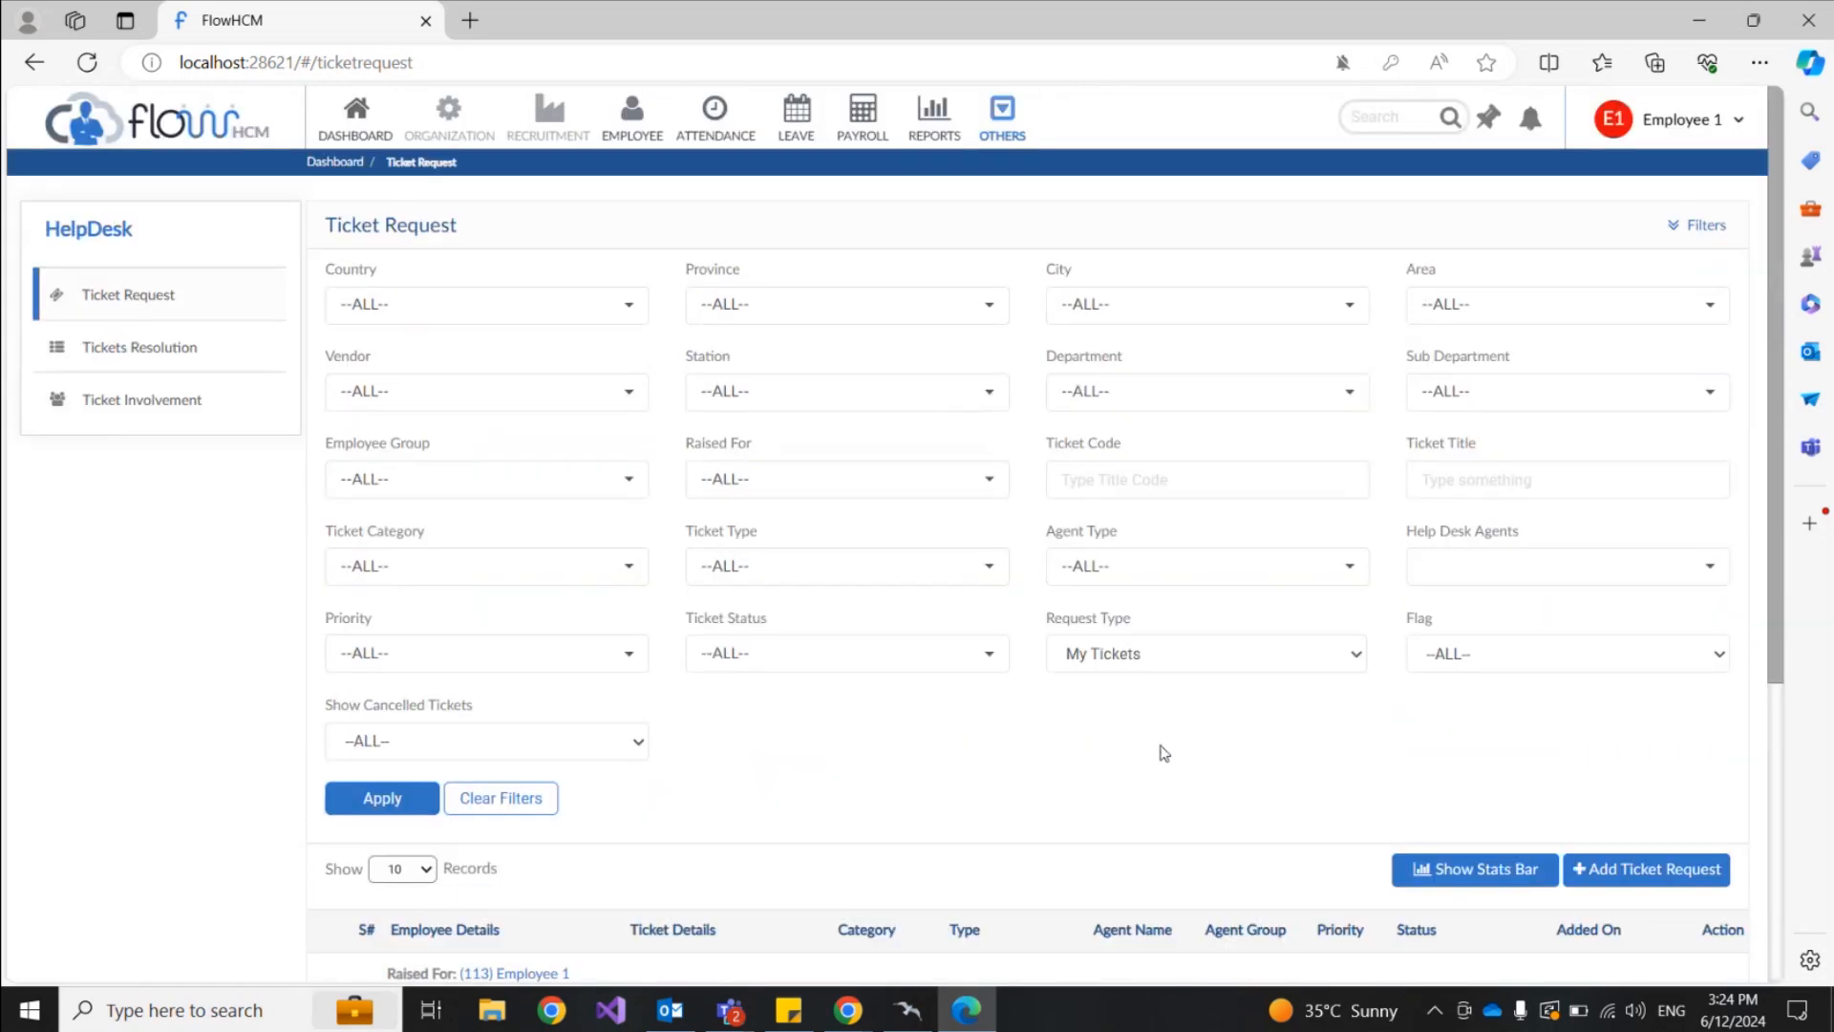
pyautogui.scroll(-1, 1108, 745)
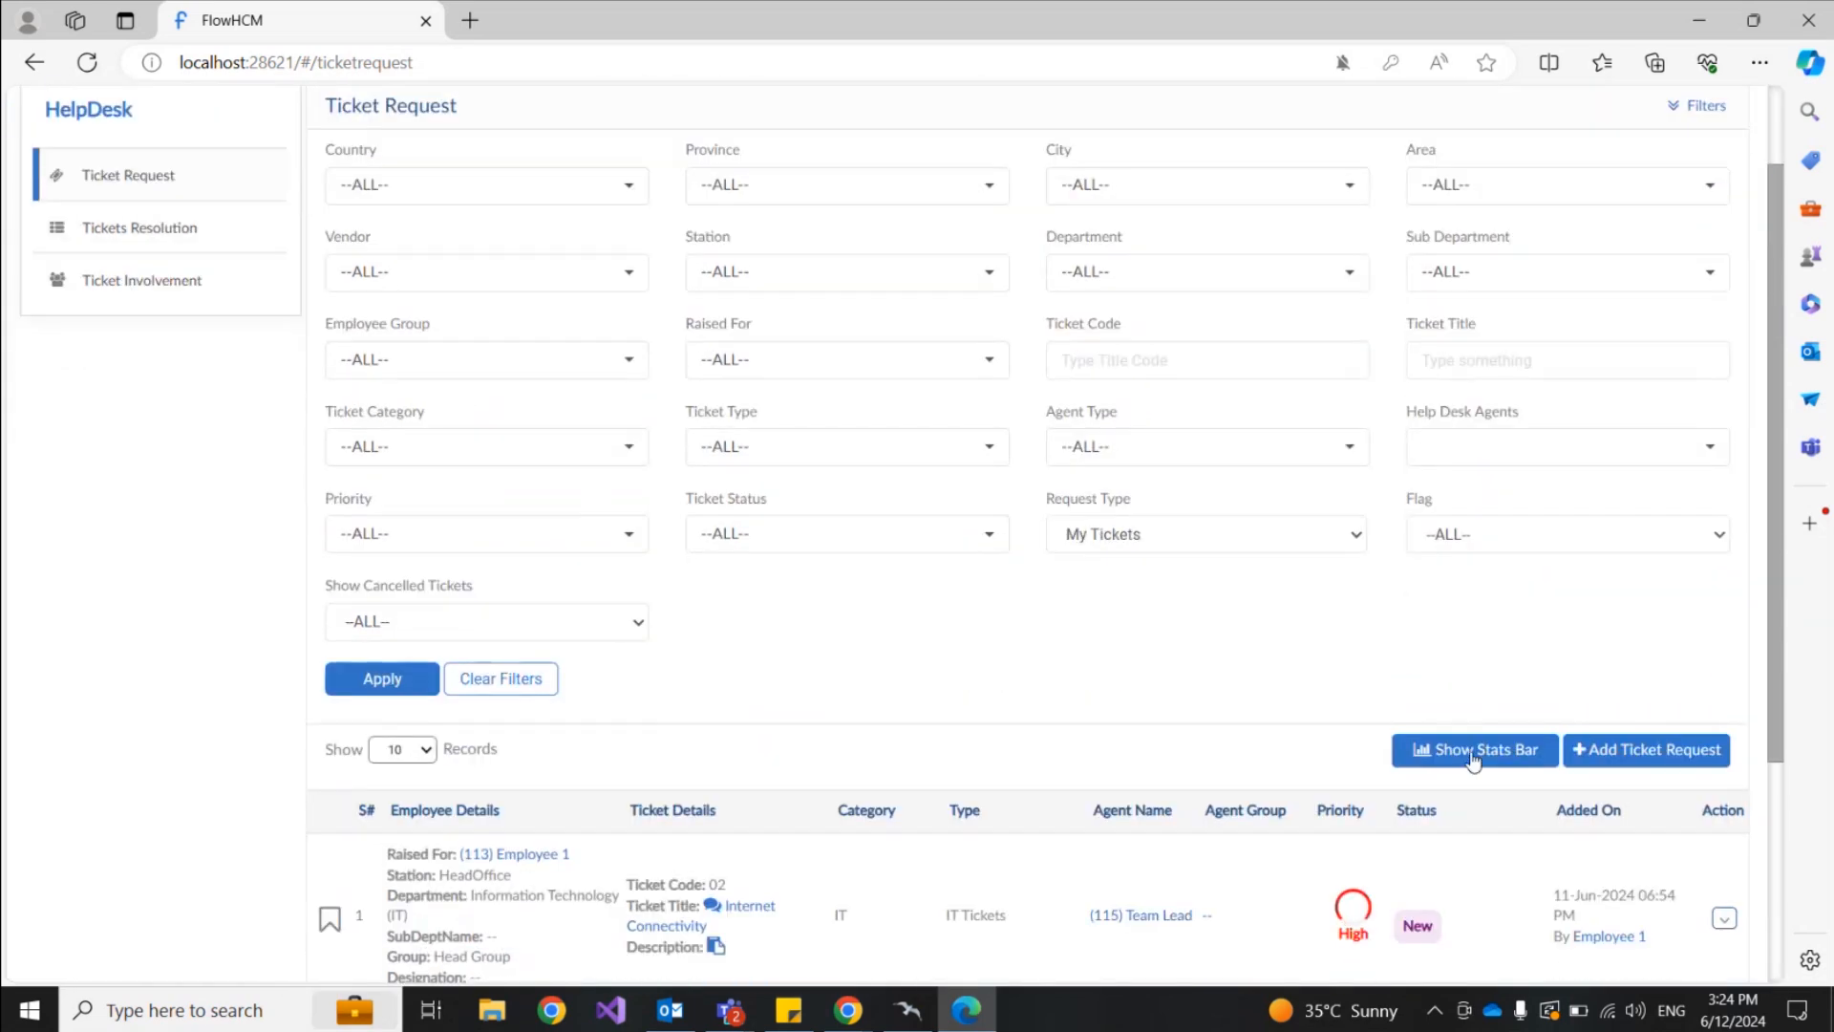
pyautogui.click(1473, 755)
pyautogui.moveTo(633, 415)
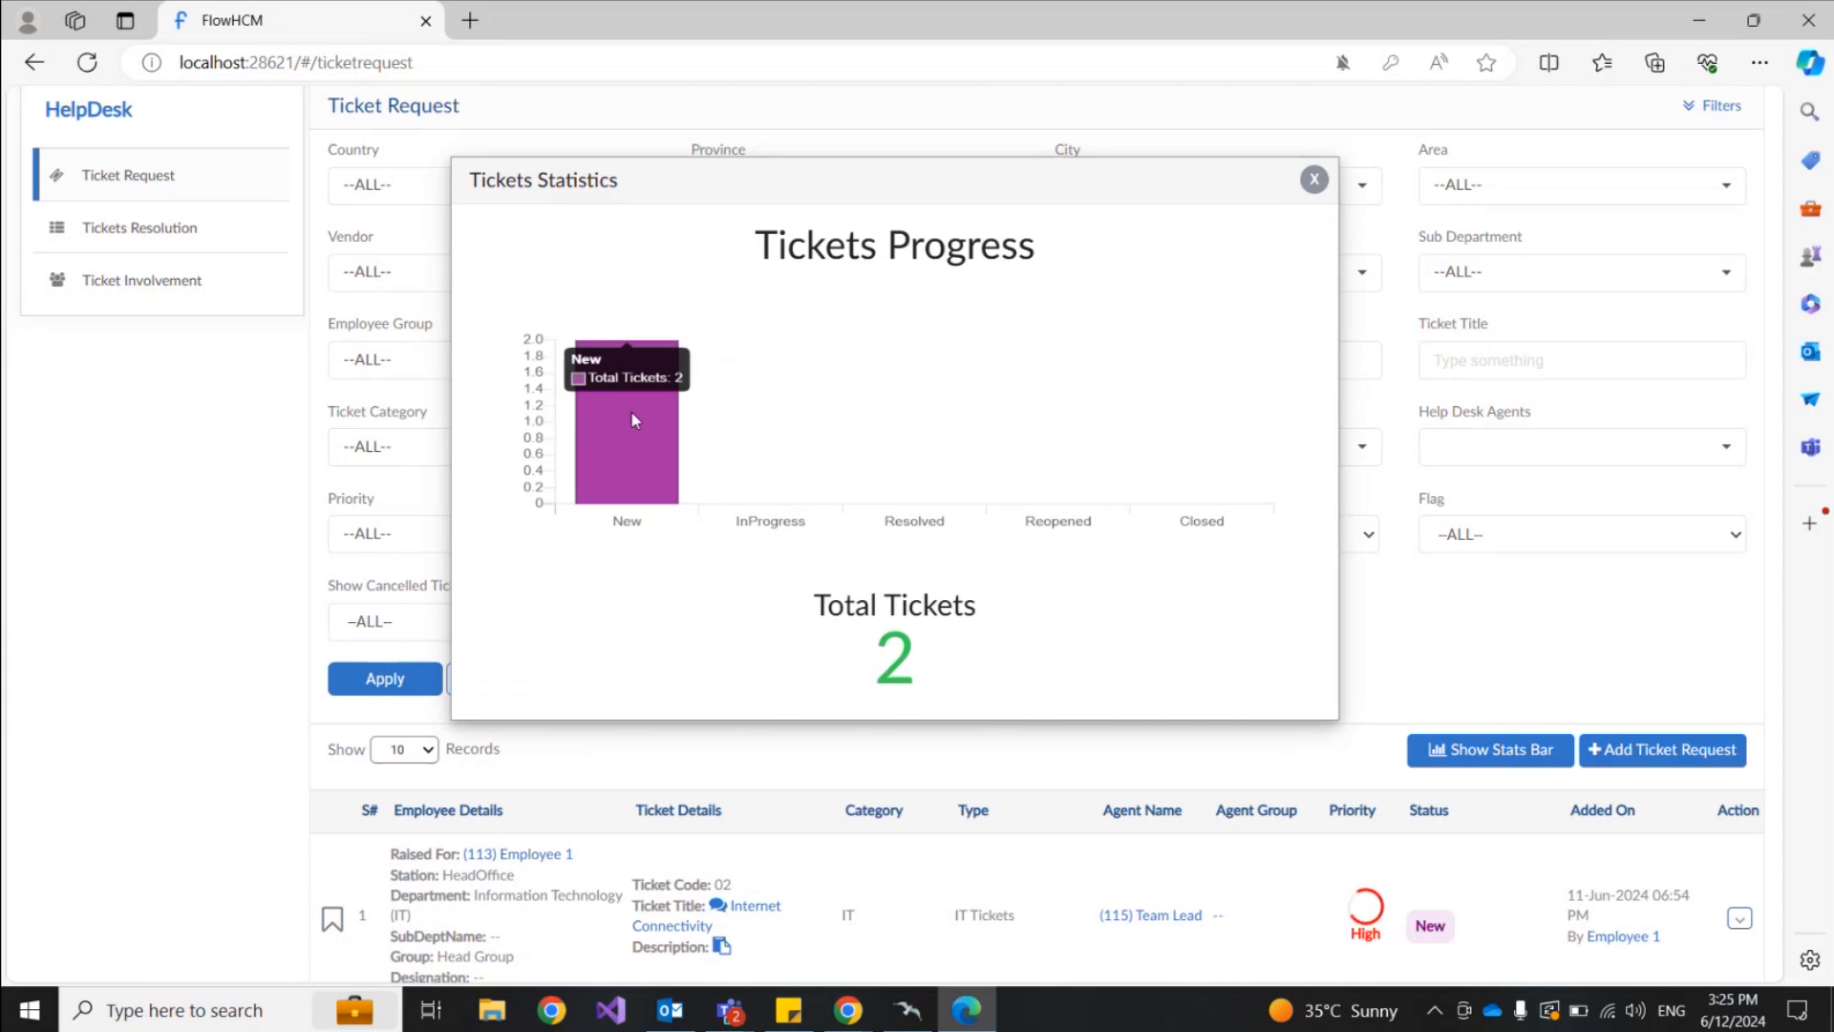
pyautogui.click(1314, 179)
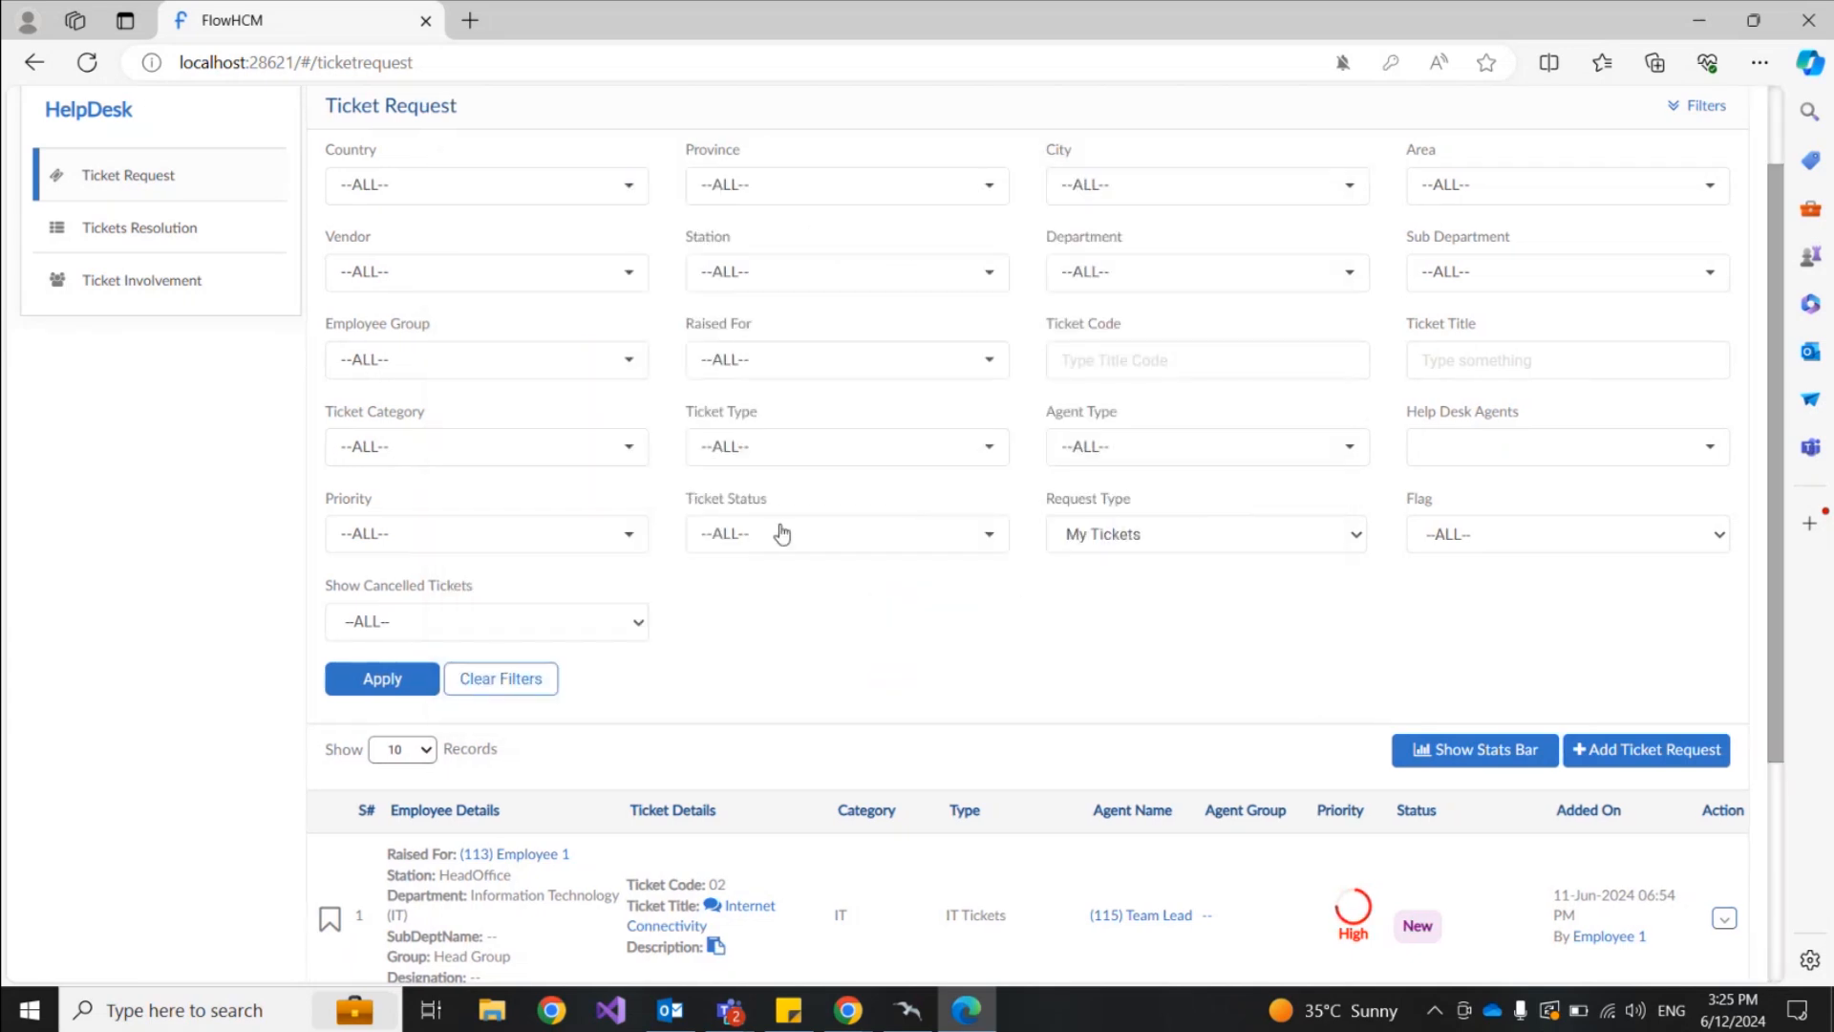
pyautogui.scroll(2, 1084, 621)
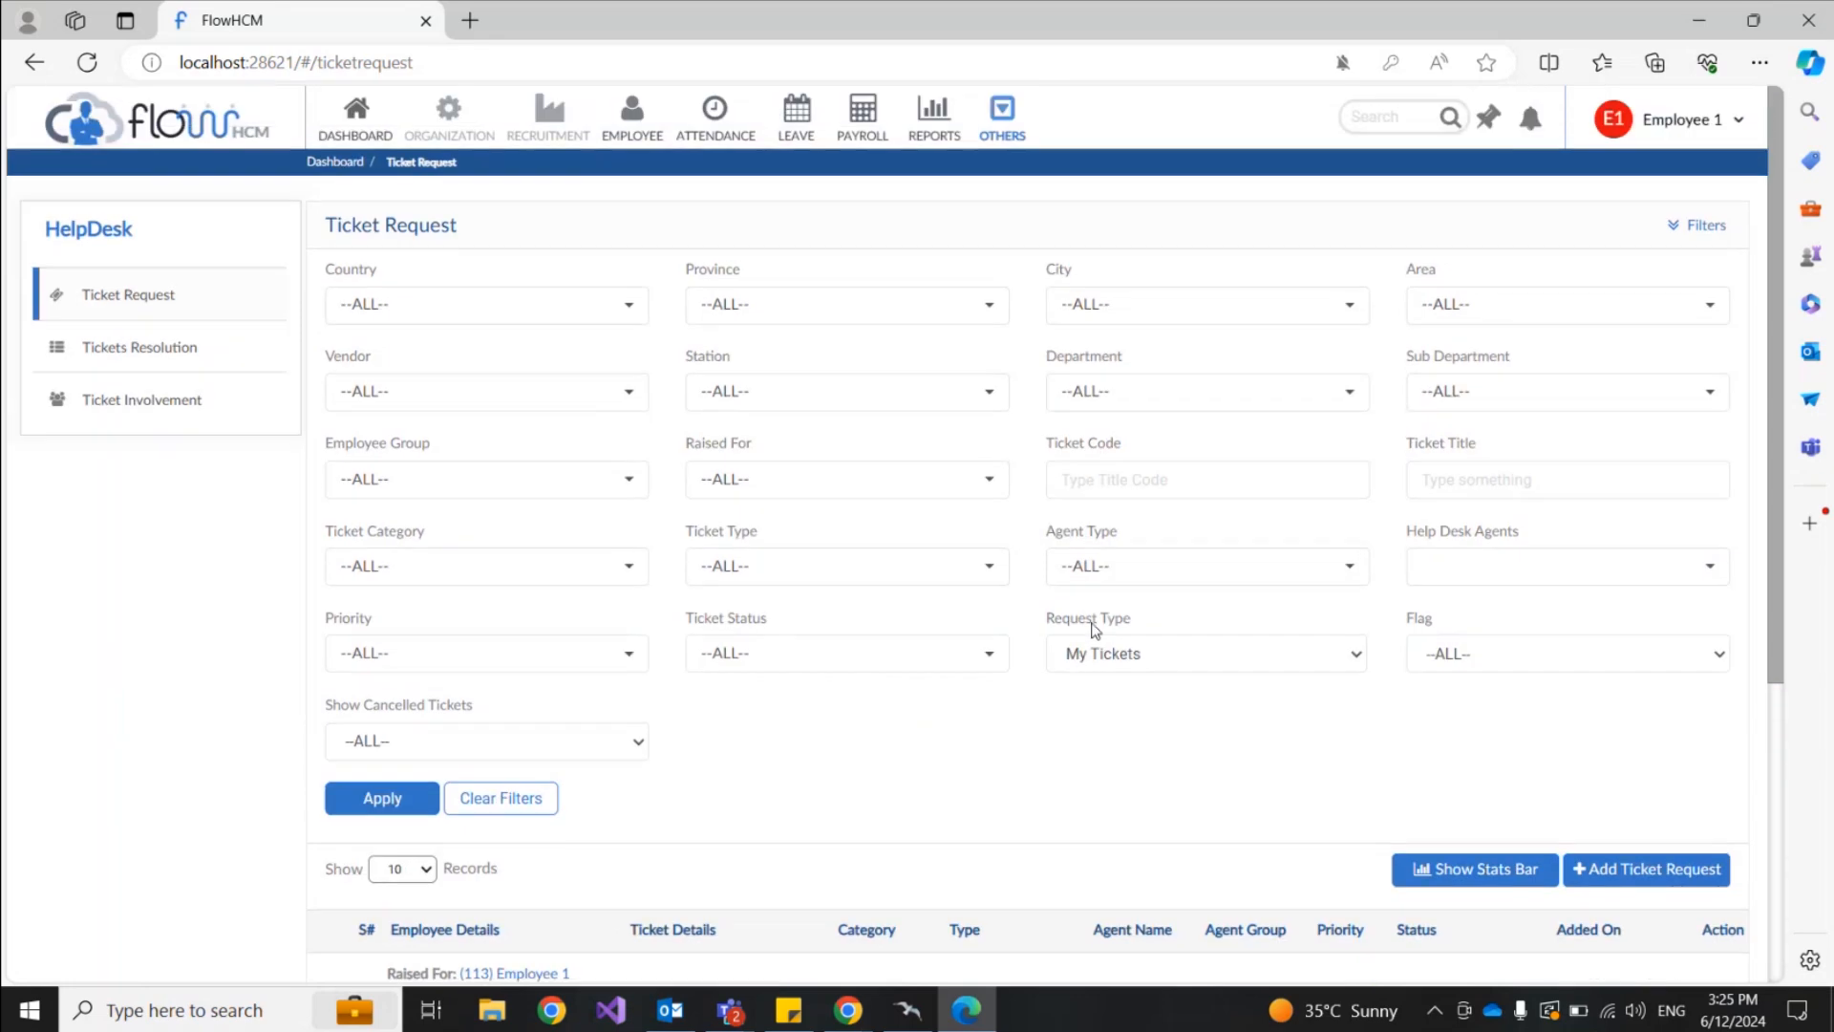
# Step: Start a ticket for Employee 1 titled 'Issue in Payslip', category Human Resource, type HR
pyautogui.click(1630, 884)
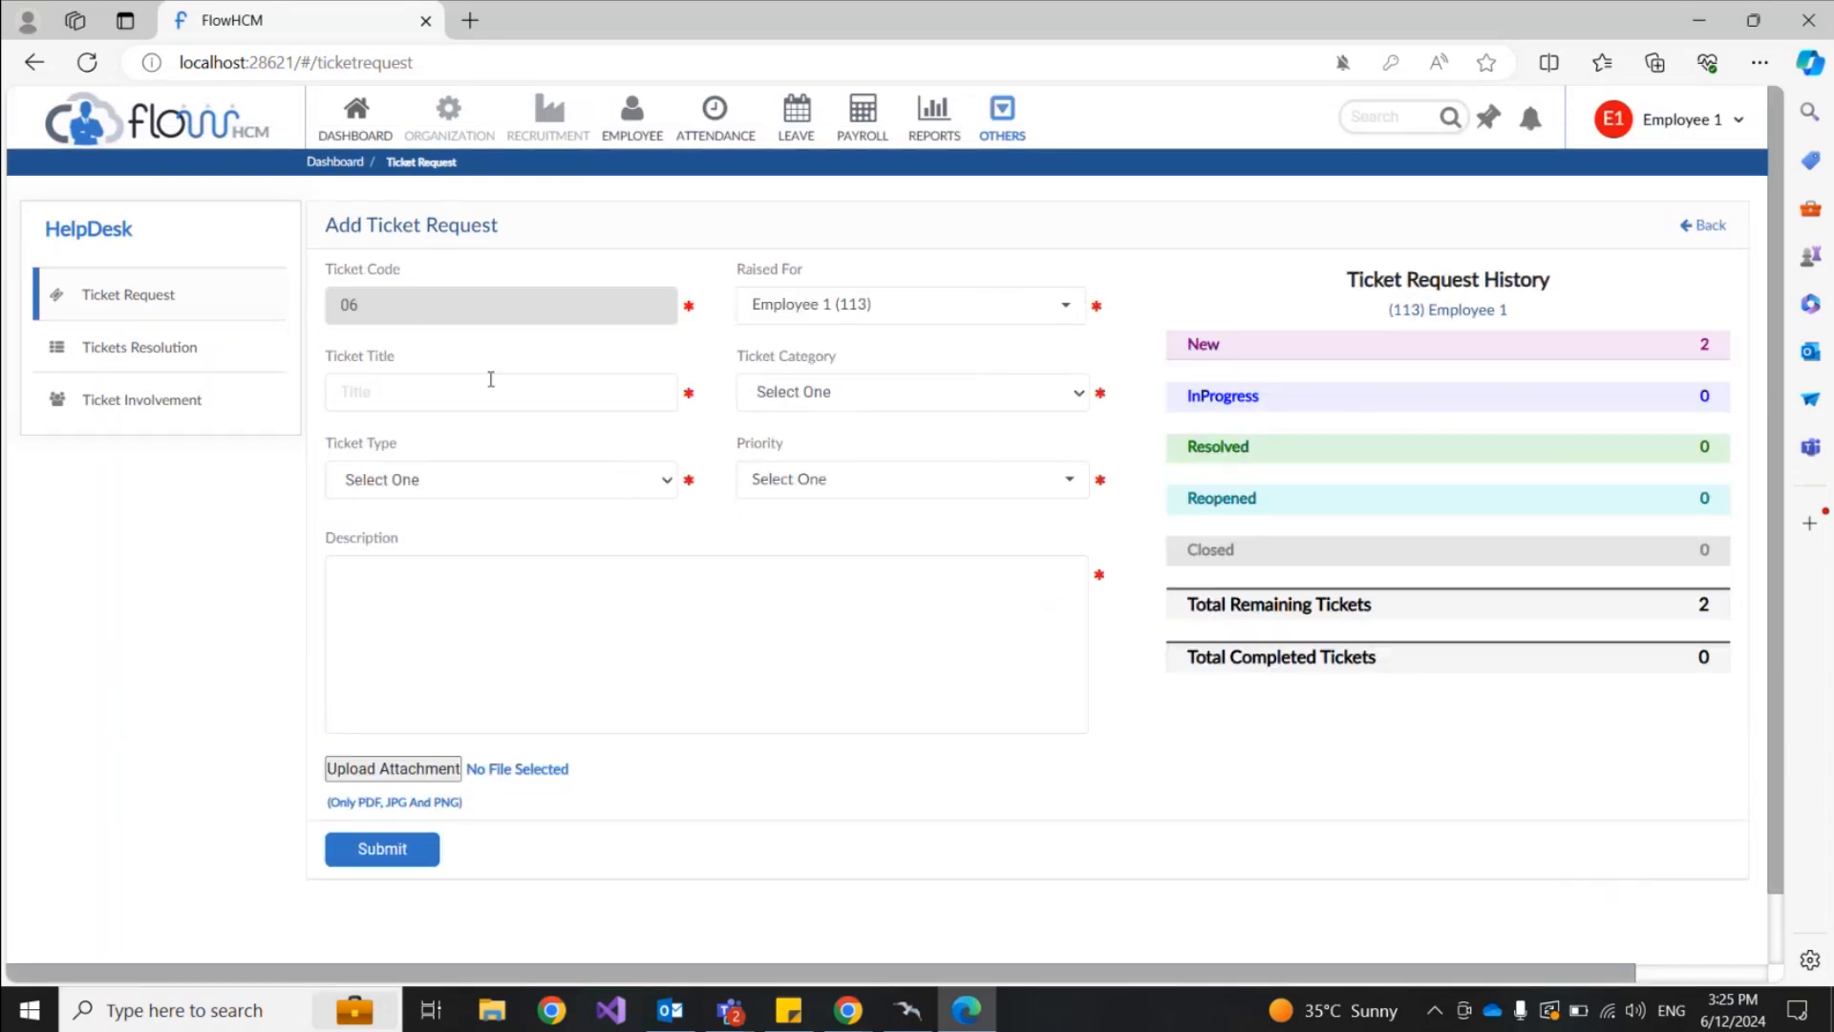
pyautogui.click(879, 306)
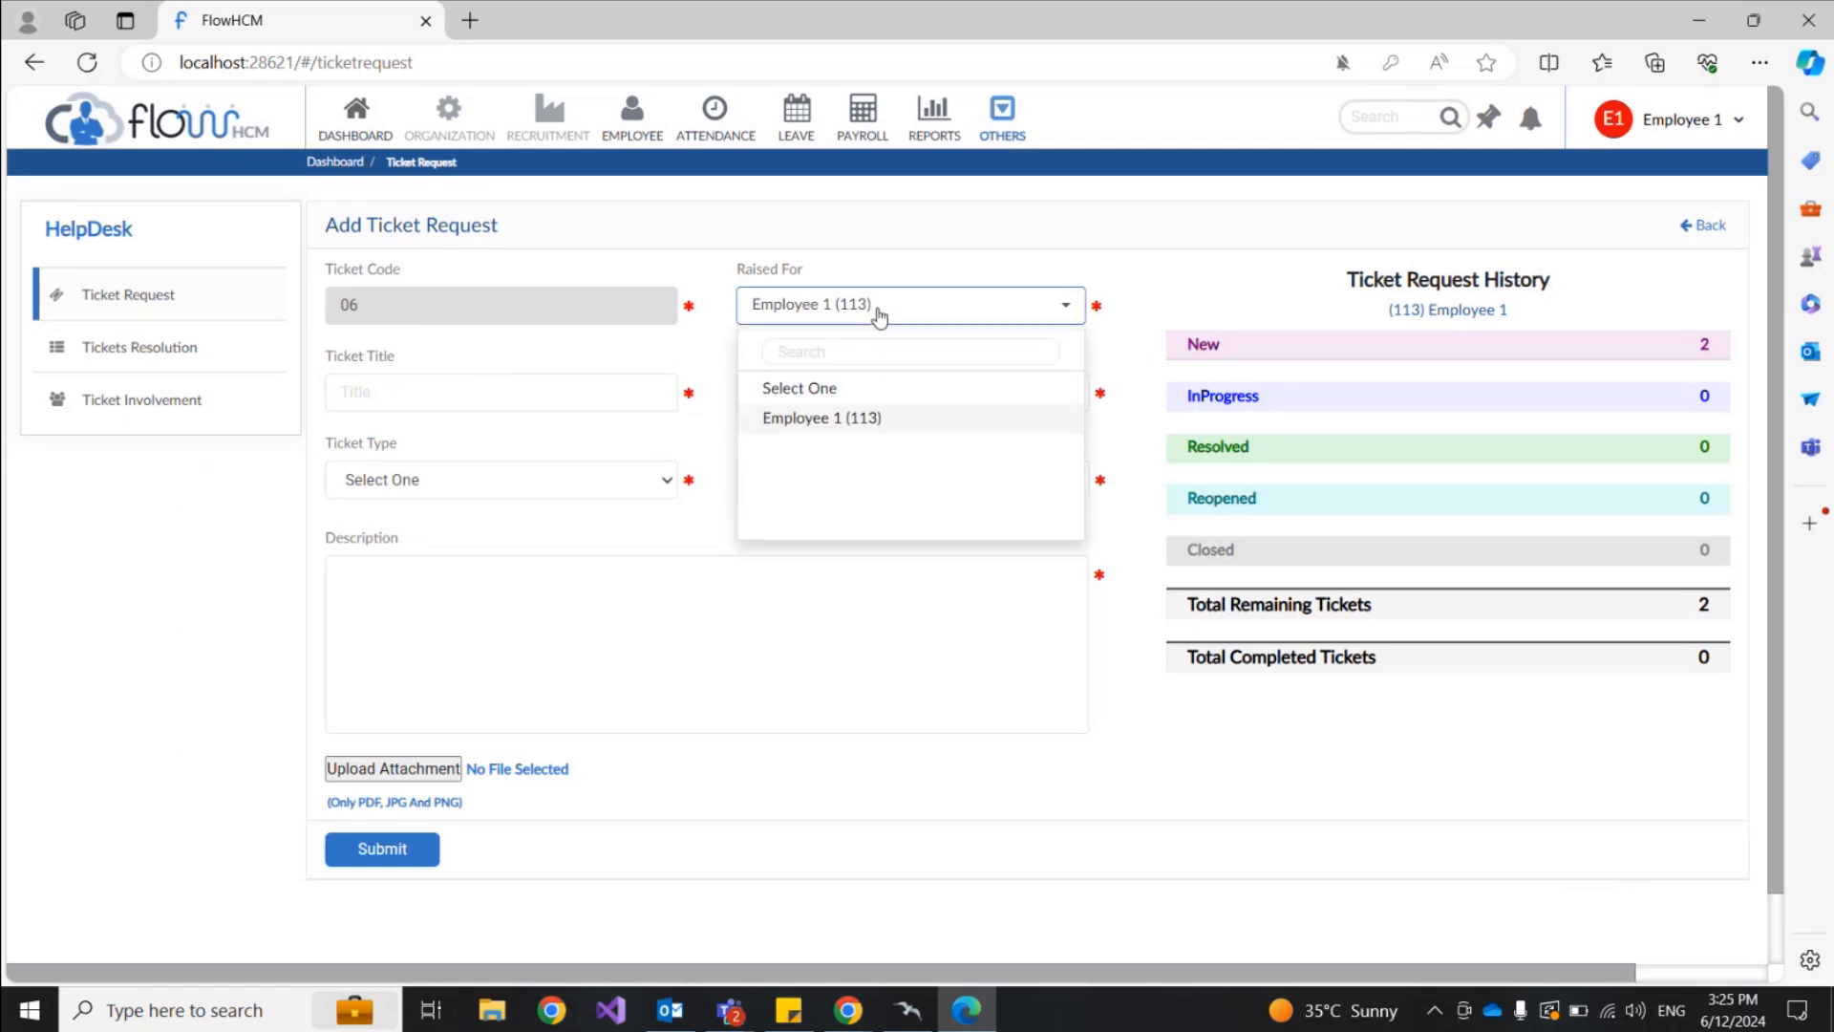
pyautogui.click(879, 307)
pyautogui.click(478, 401)
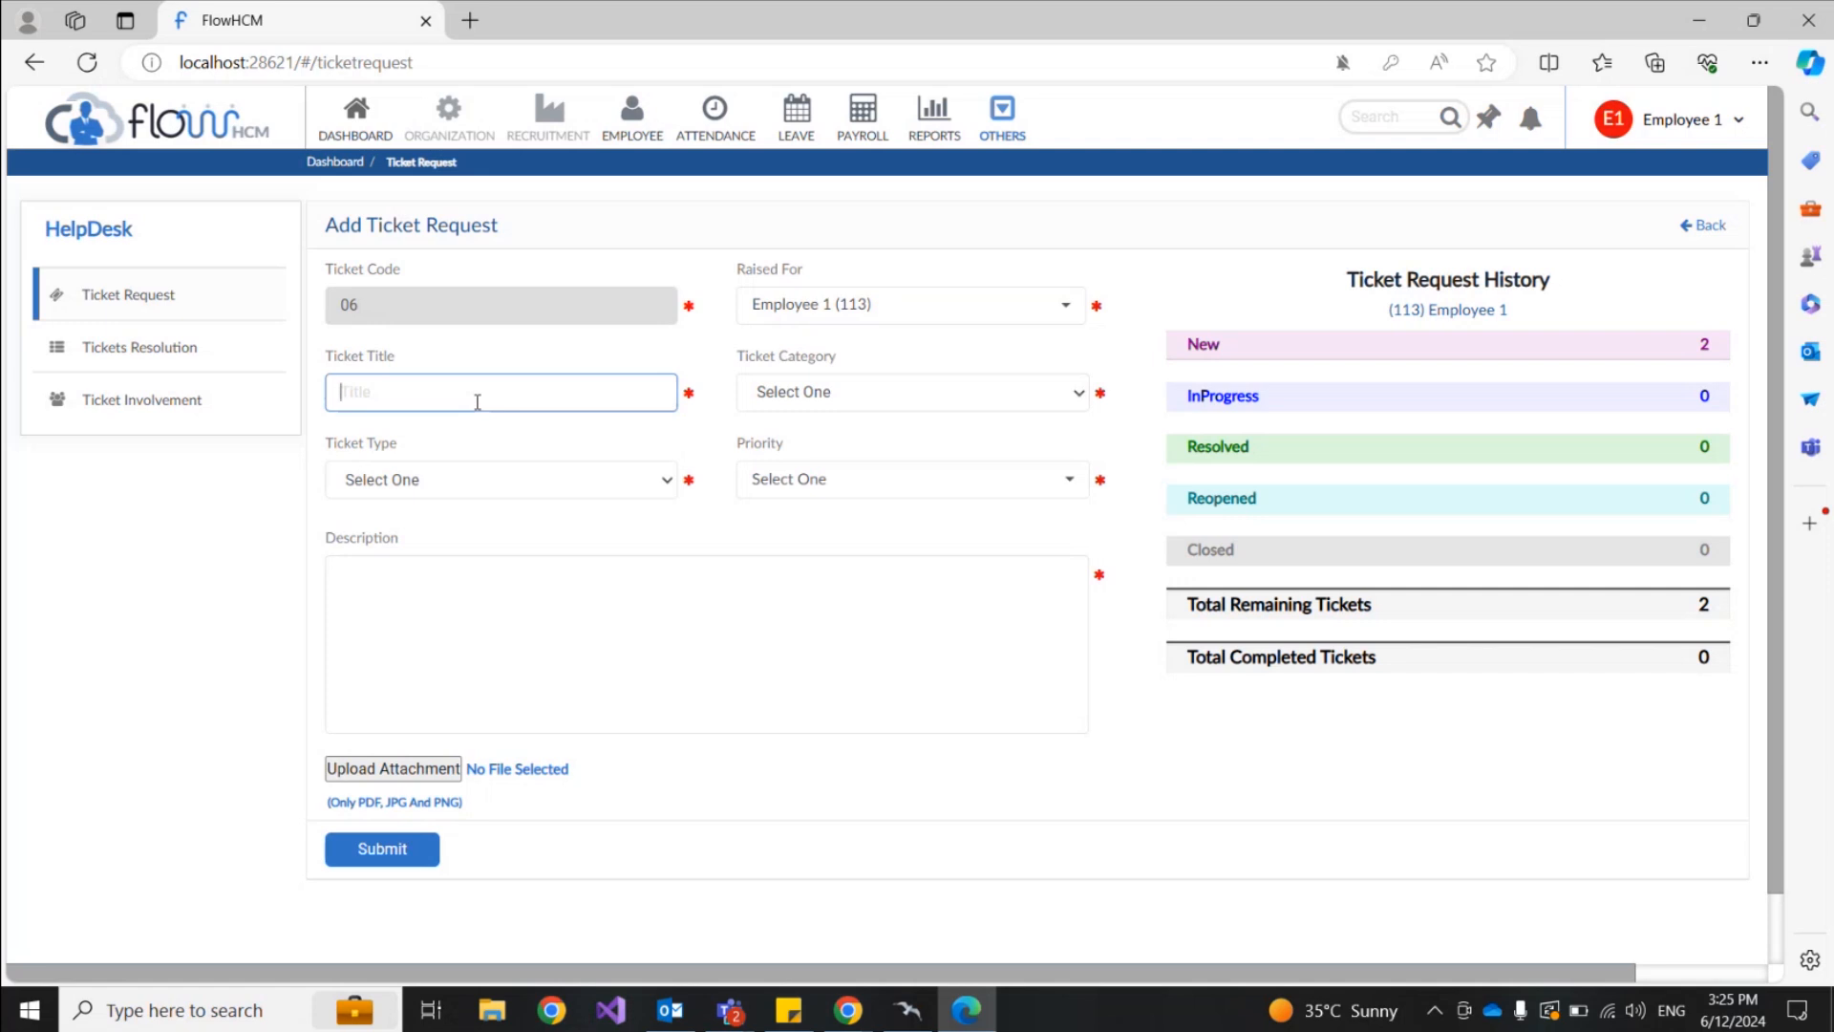
pyautogui.write('Issue in Payslip')
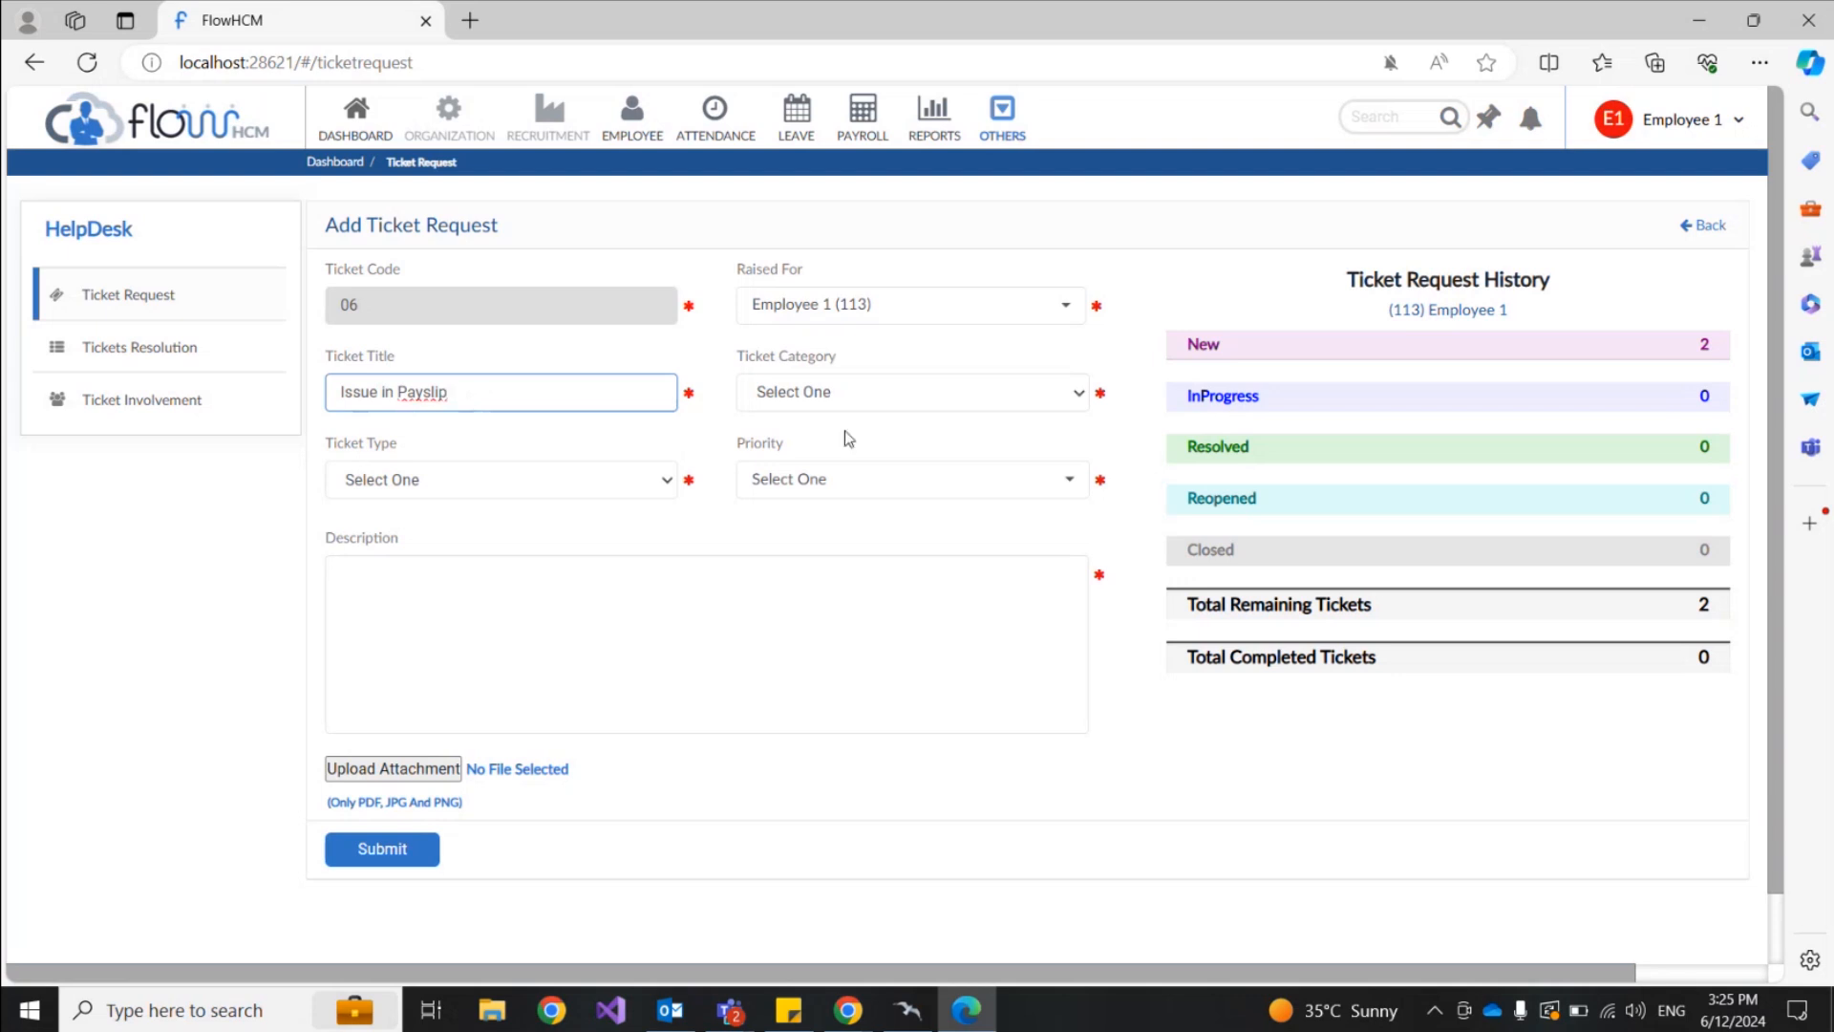
pyautogui.click(871, 399)
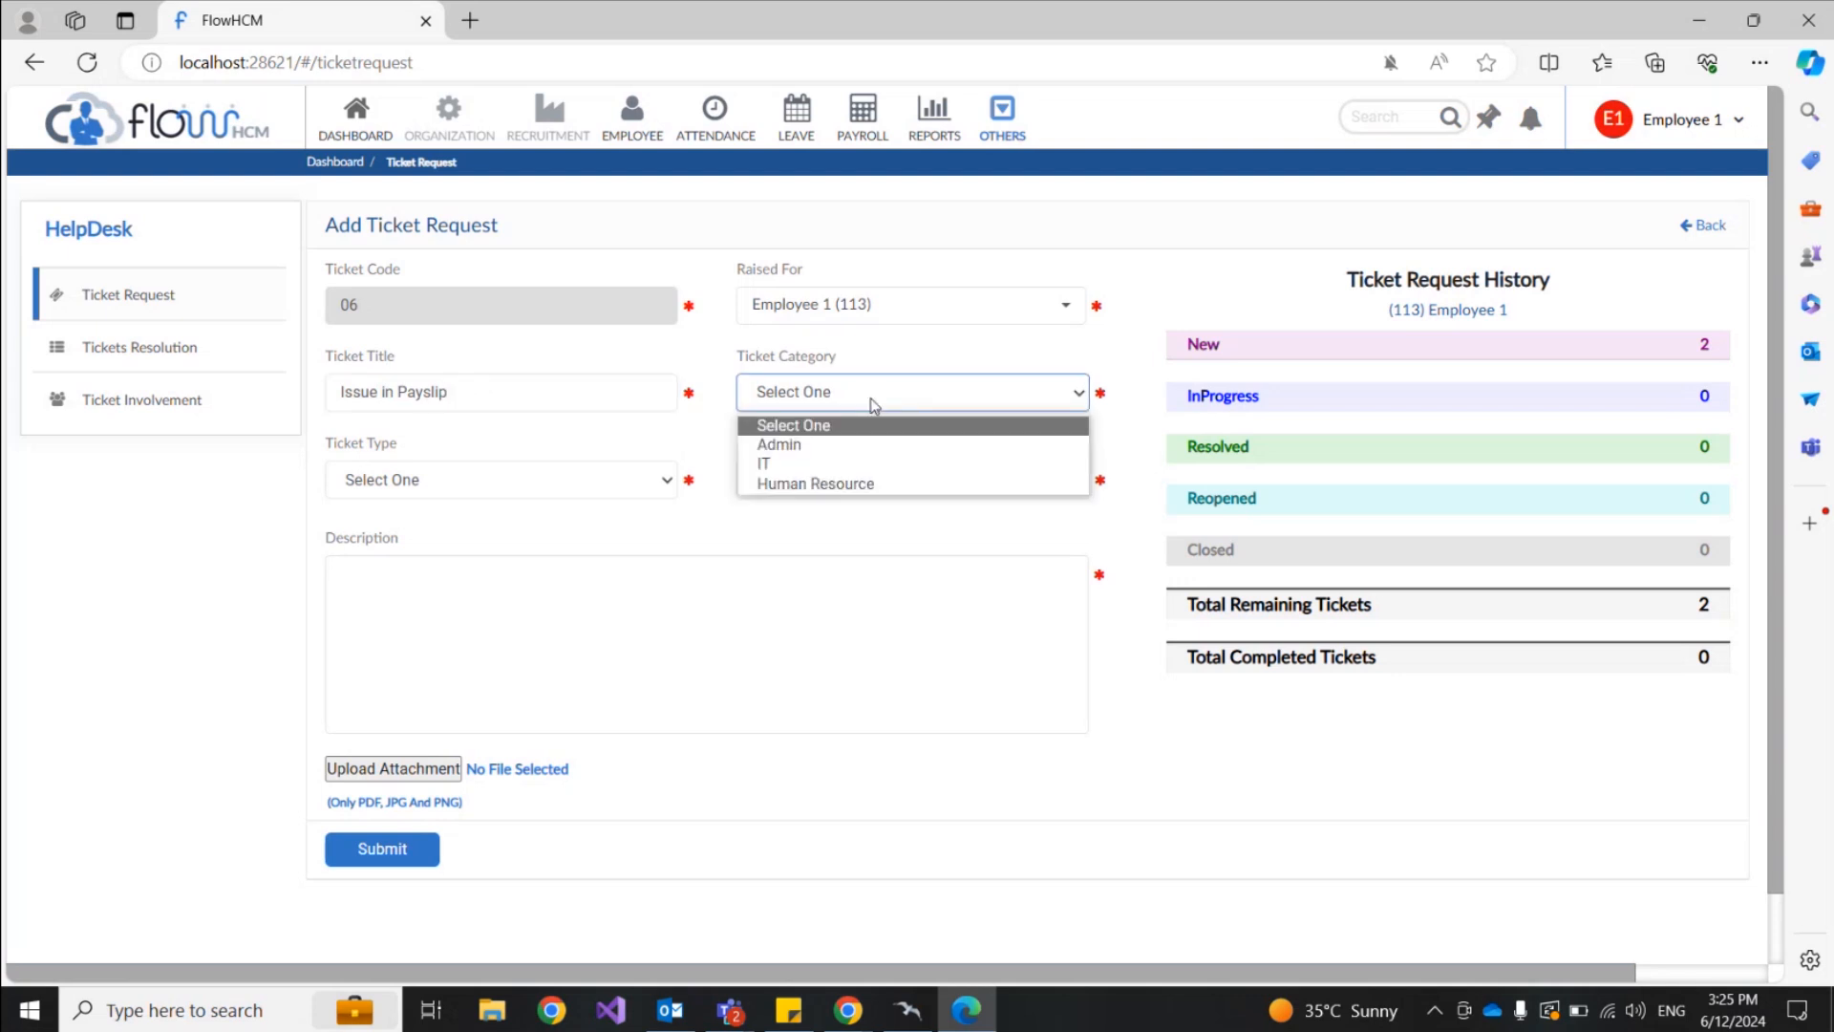
pyautogui.click(801, 485)
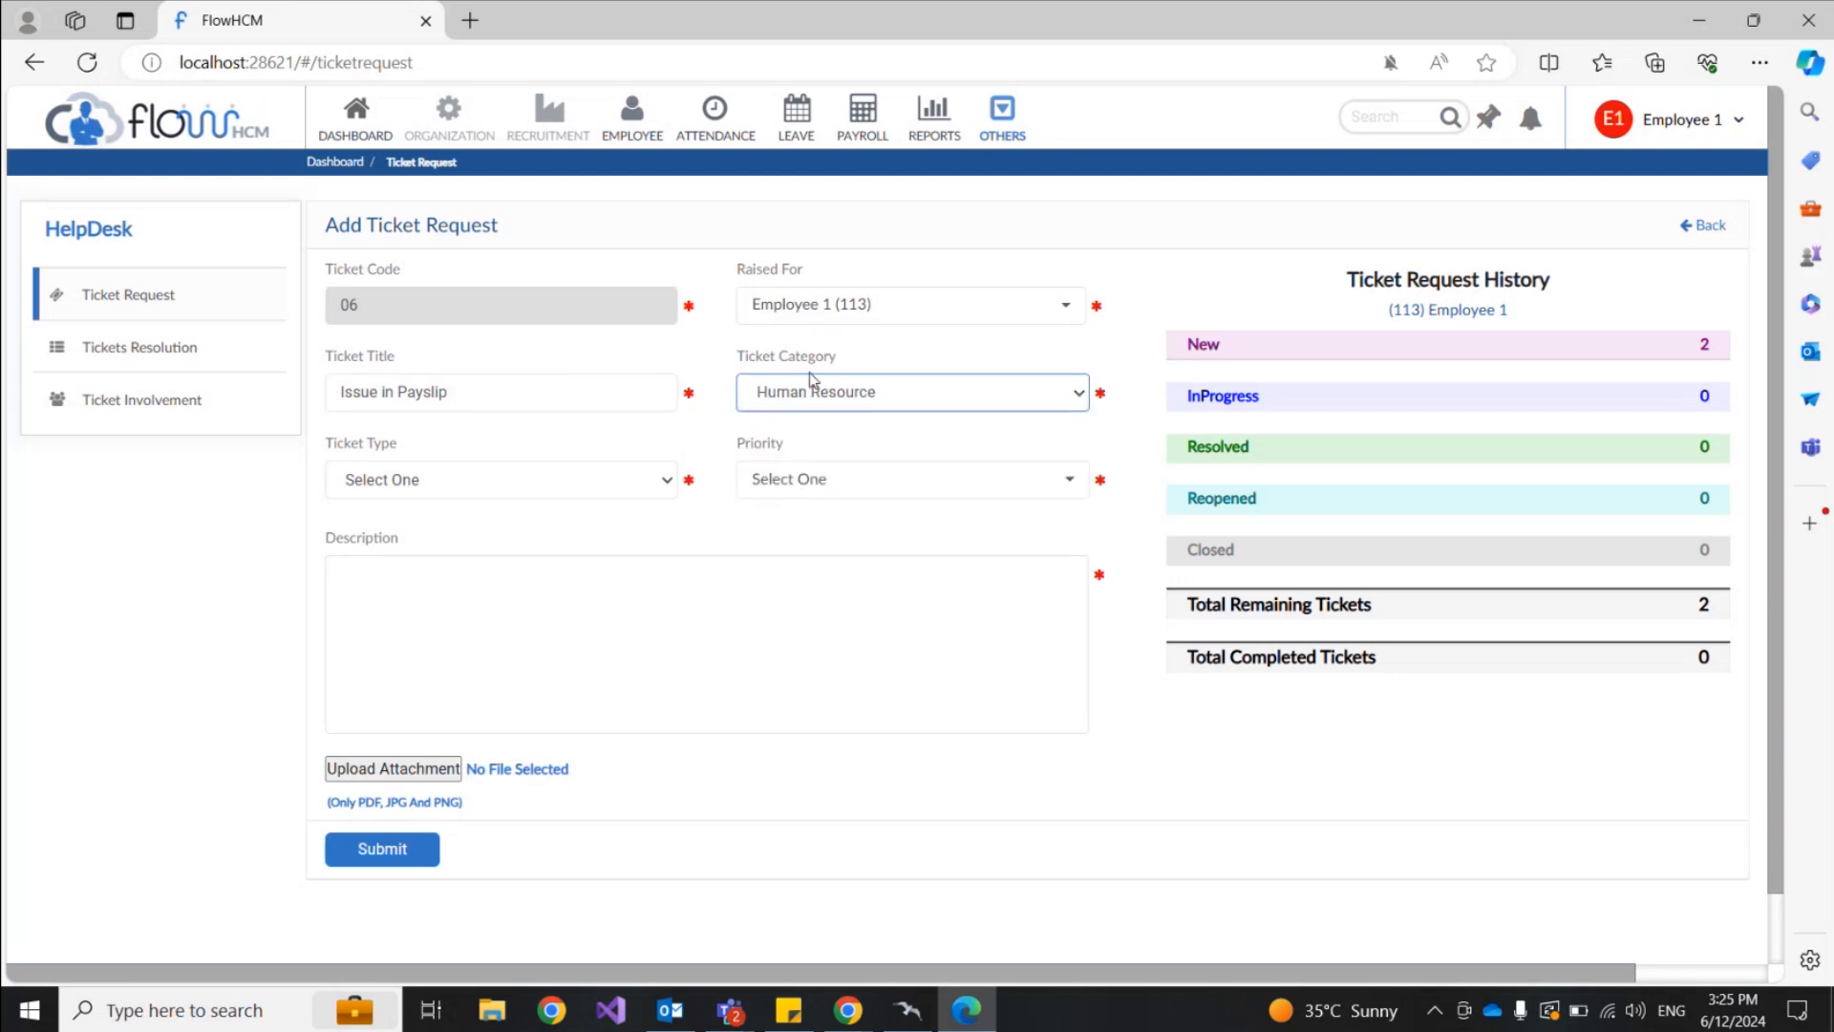
pyautogui.click(494, 494)
pyautogui.click(459, 533)
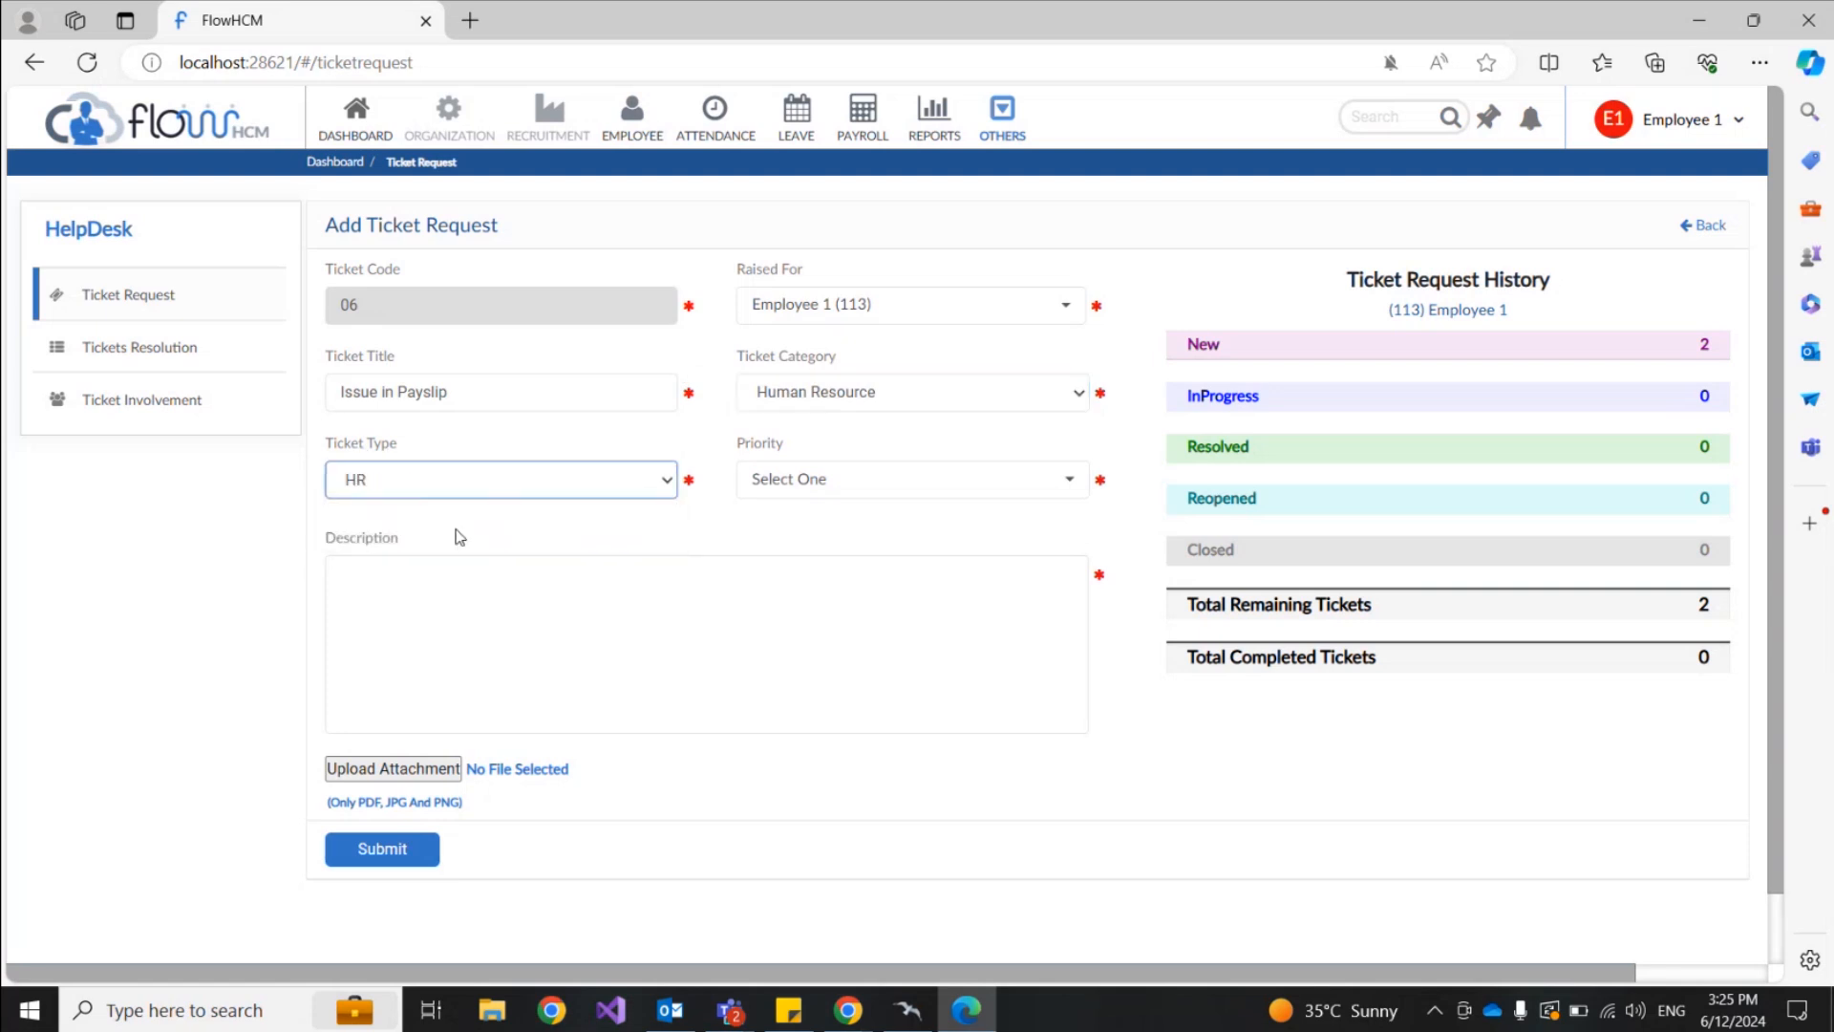
# Step: Set High priority, describe the unknown payslip deduction needing discussion, and skip attaching a file
pyautogui.click(954, 493)
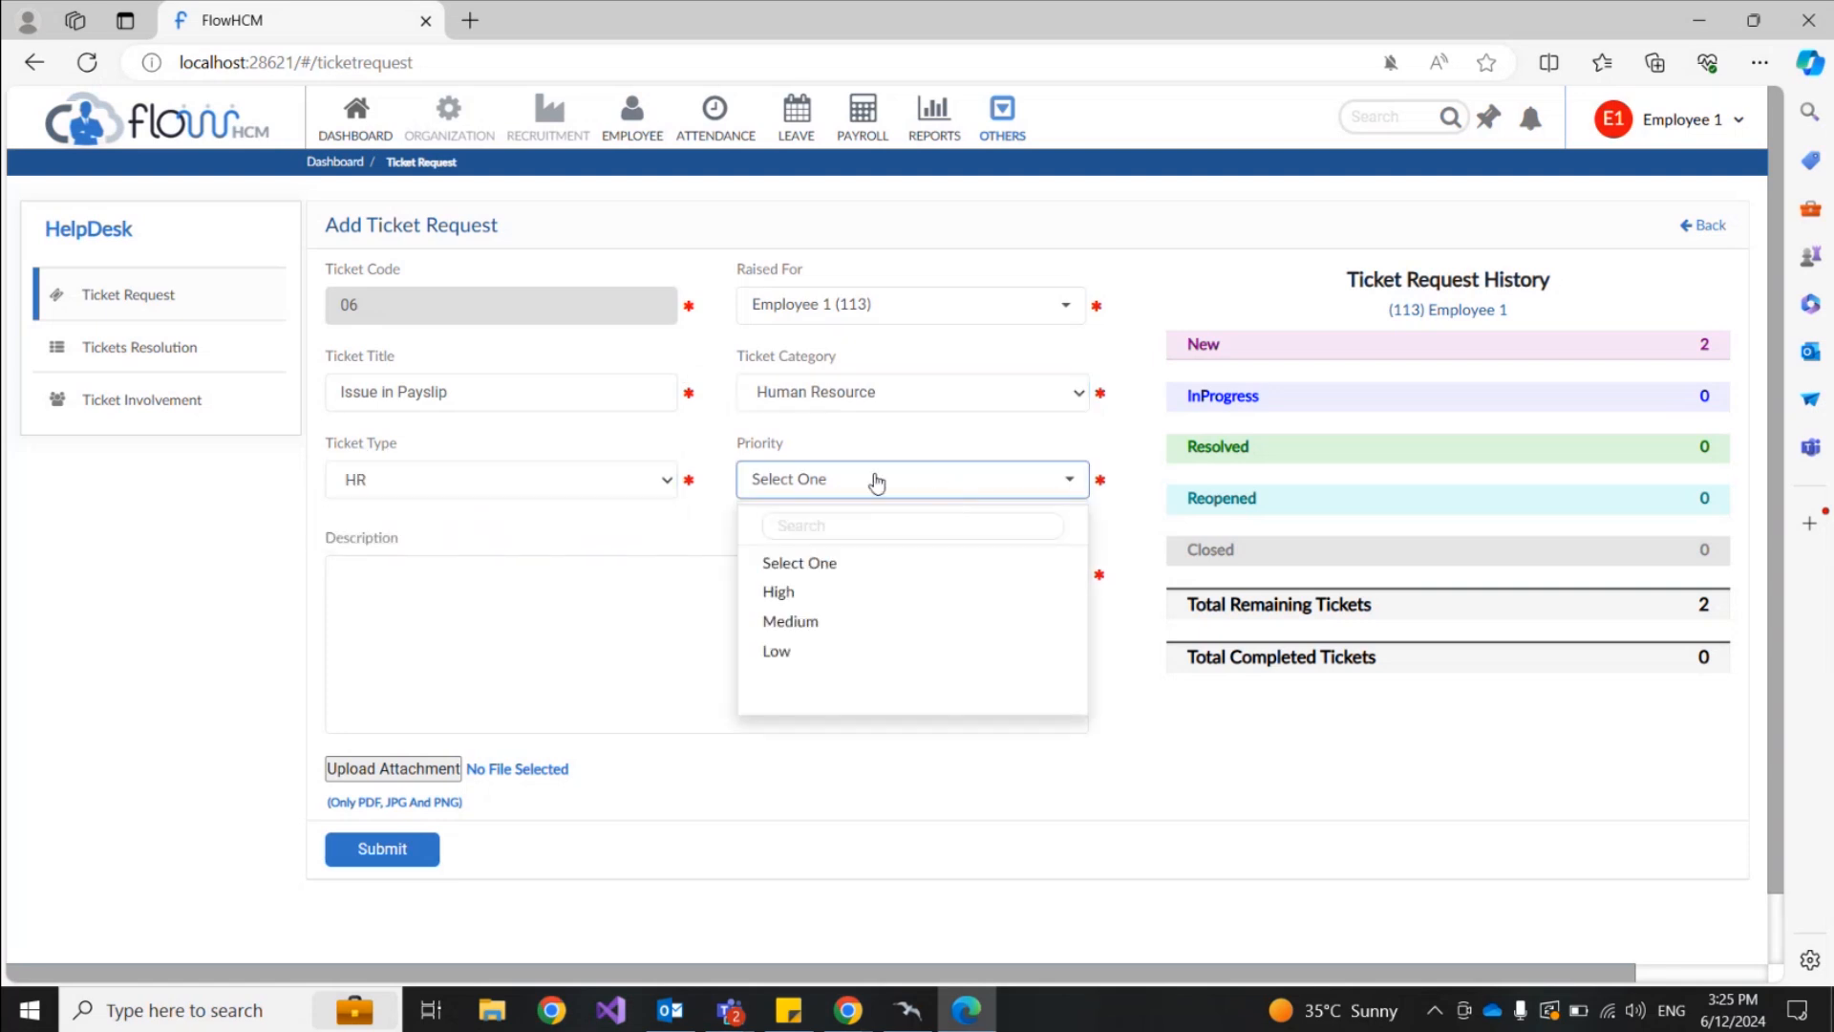
pyautogui.click(790, 593)
pyautogui.click(686, 575)
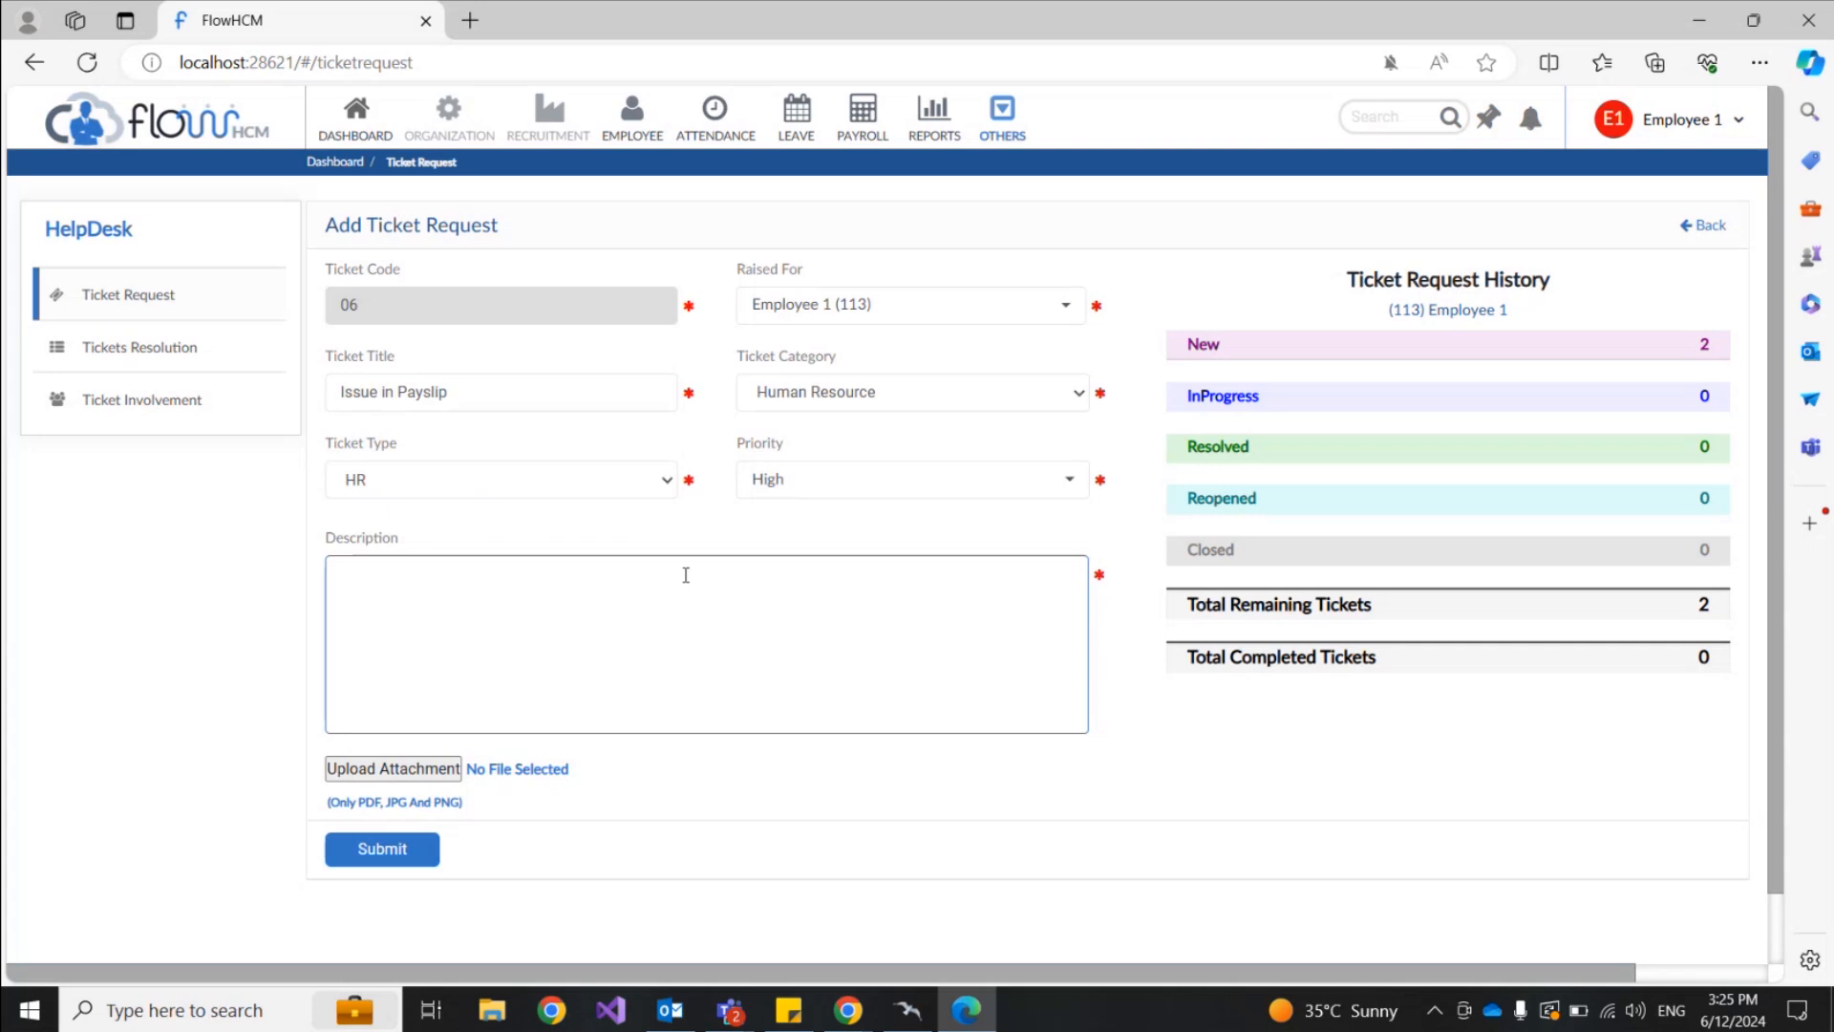
pyautogui.write('Unknown deduction in')
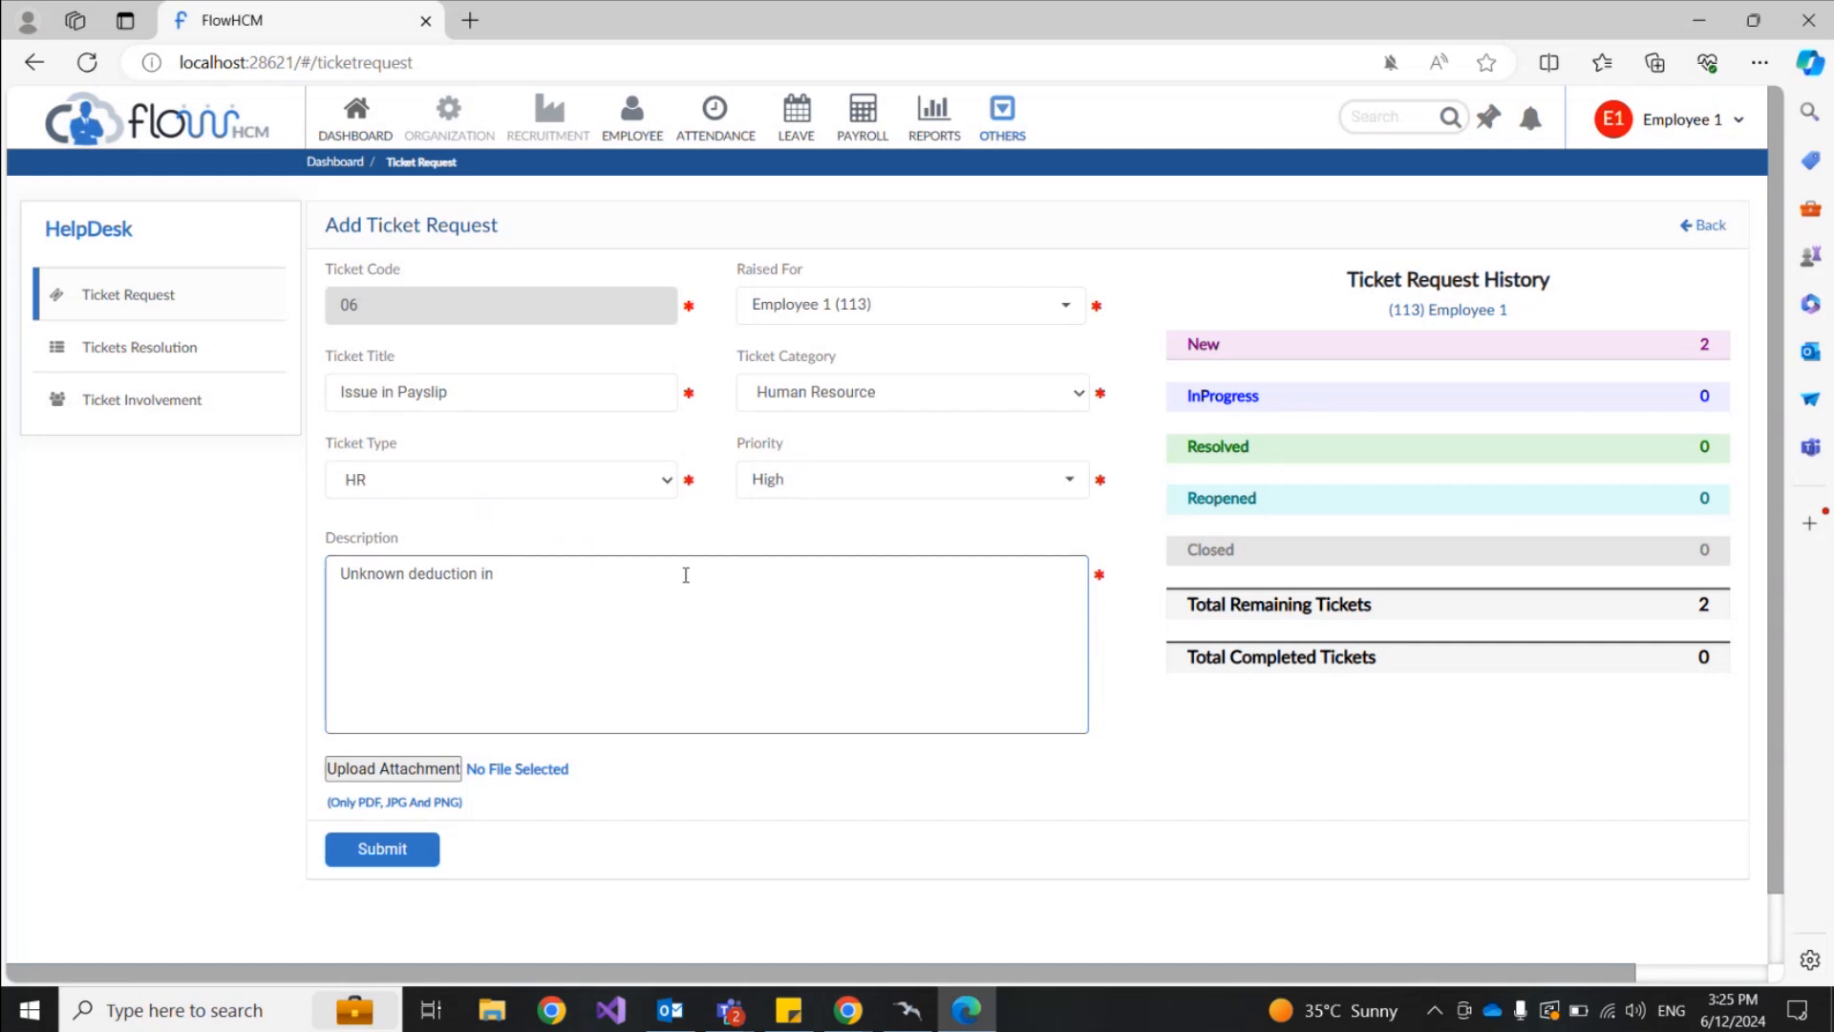
pyautogui.write(' payslip showing ')
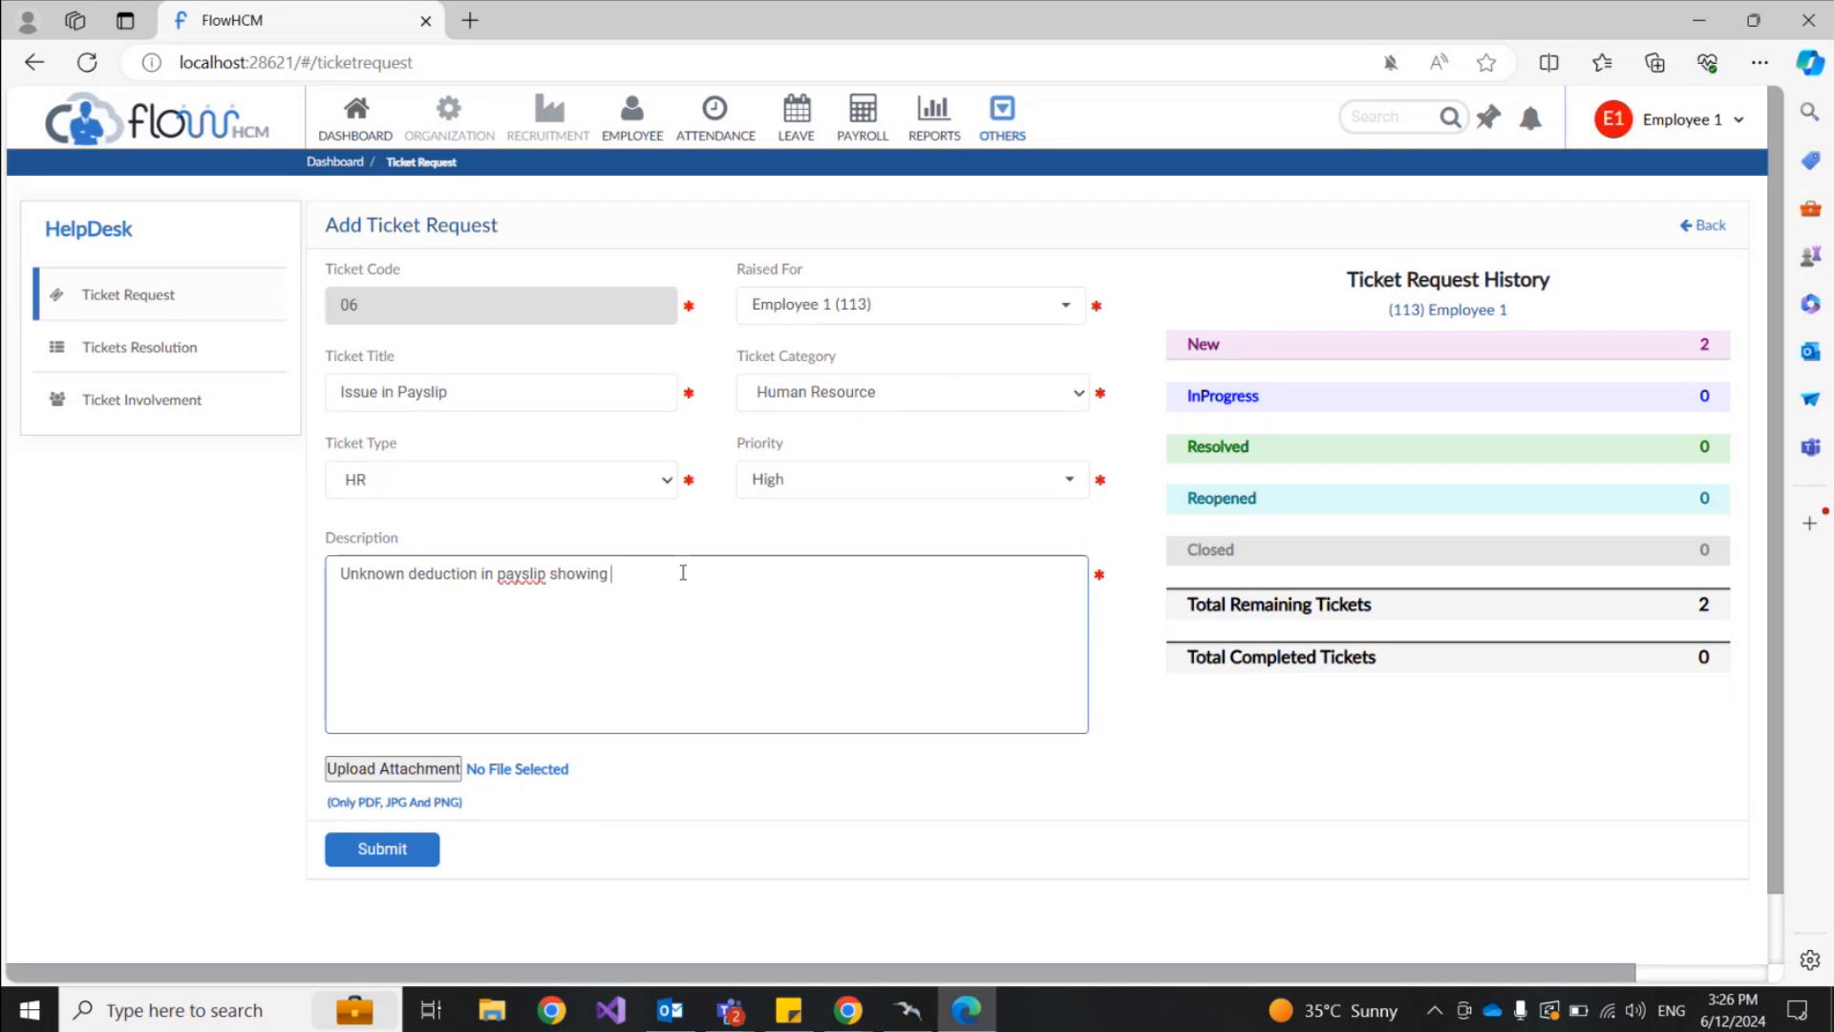
pyautogui.write(', need to discuss')
pyautogui.click(401, 770)
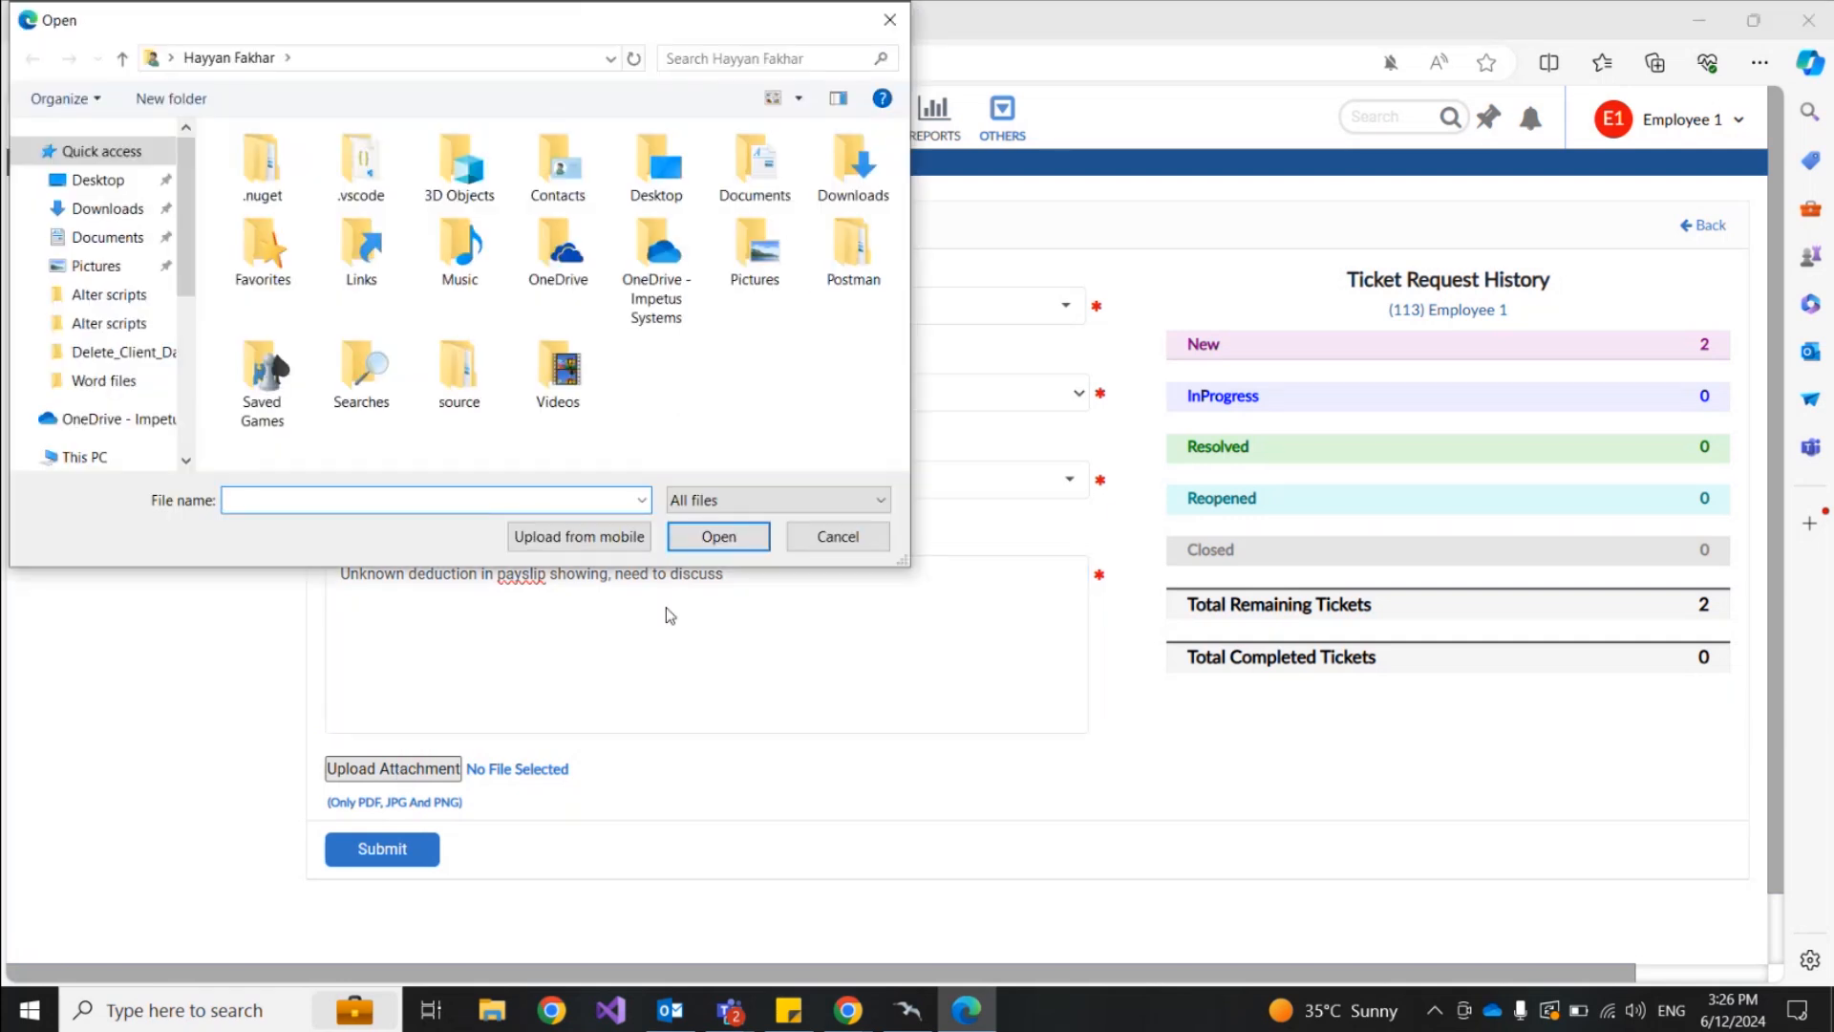
pyautogui.click(837, 540)
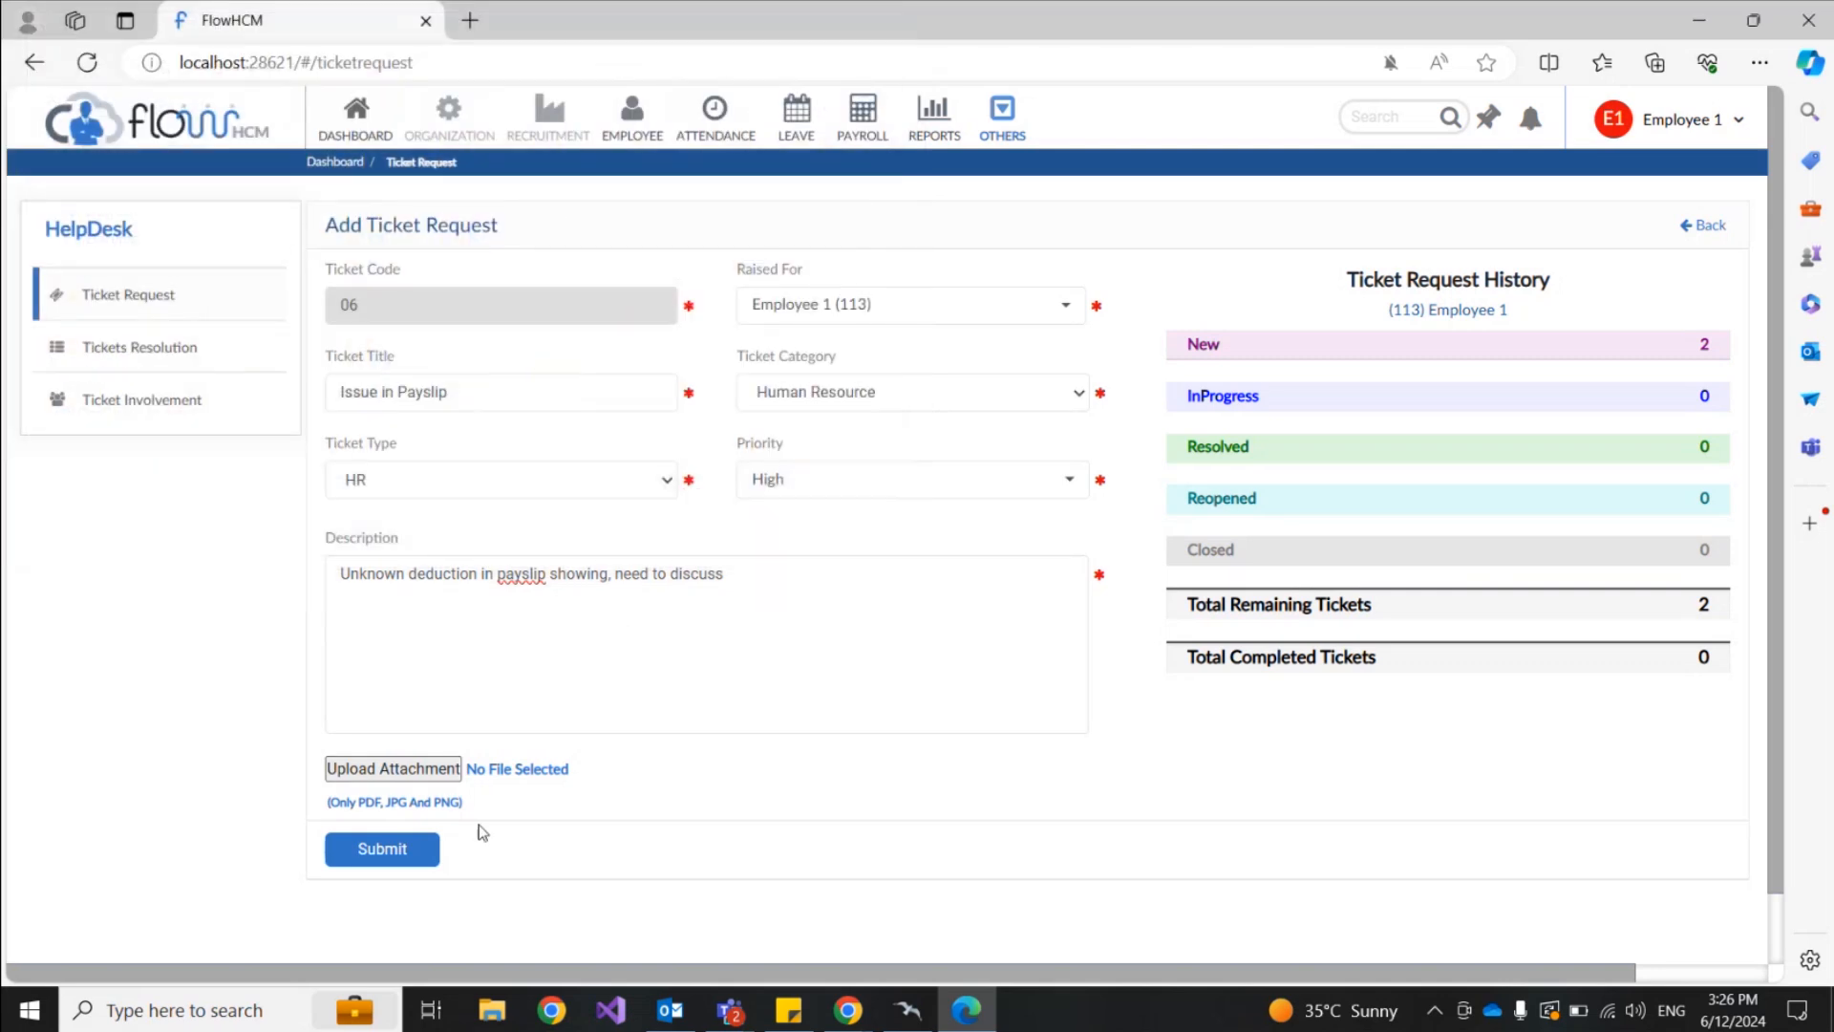
# Step: Submit the Issue in Payslip ticket and dismiss the success message
pyautogui.click(417, 851)
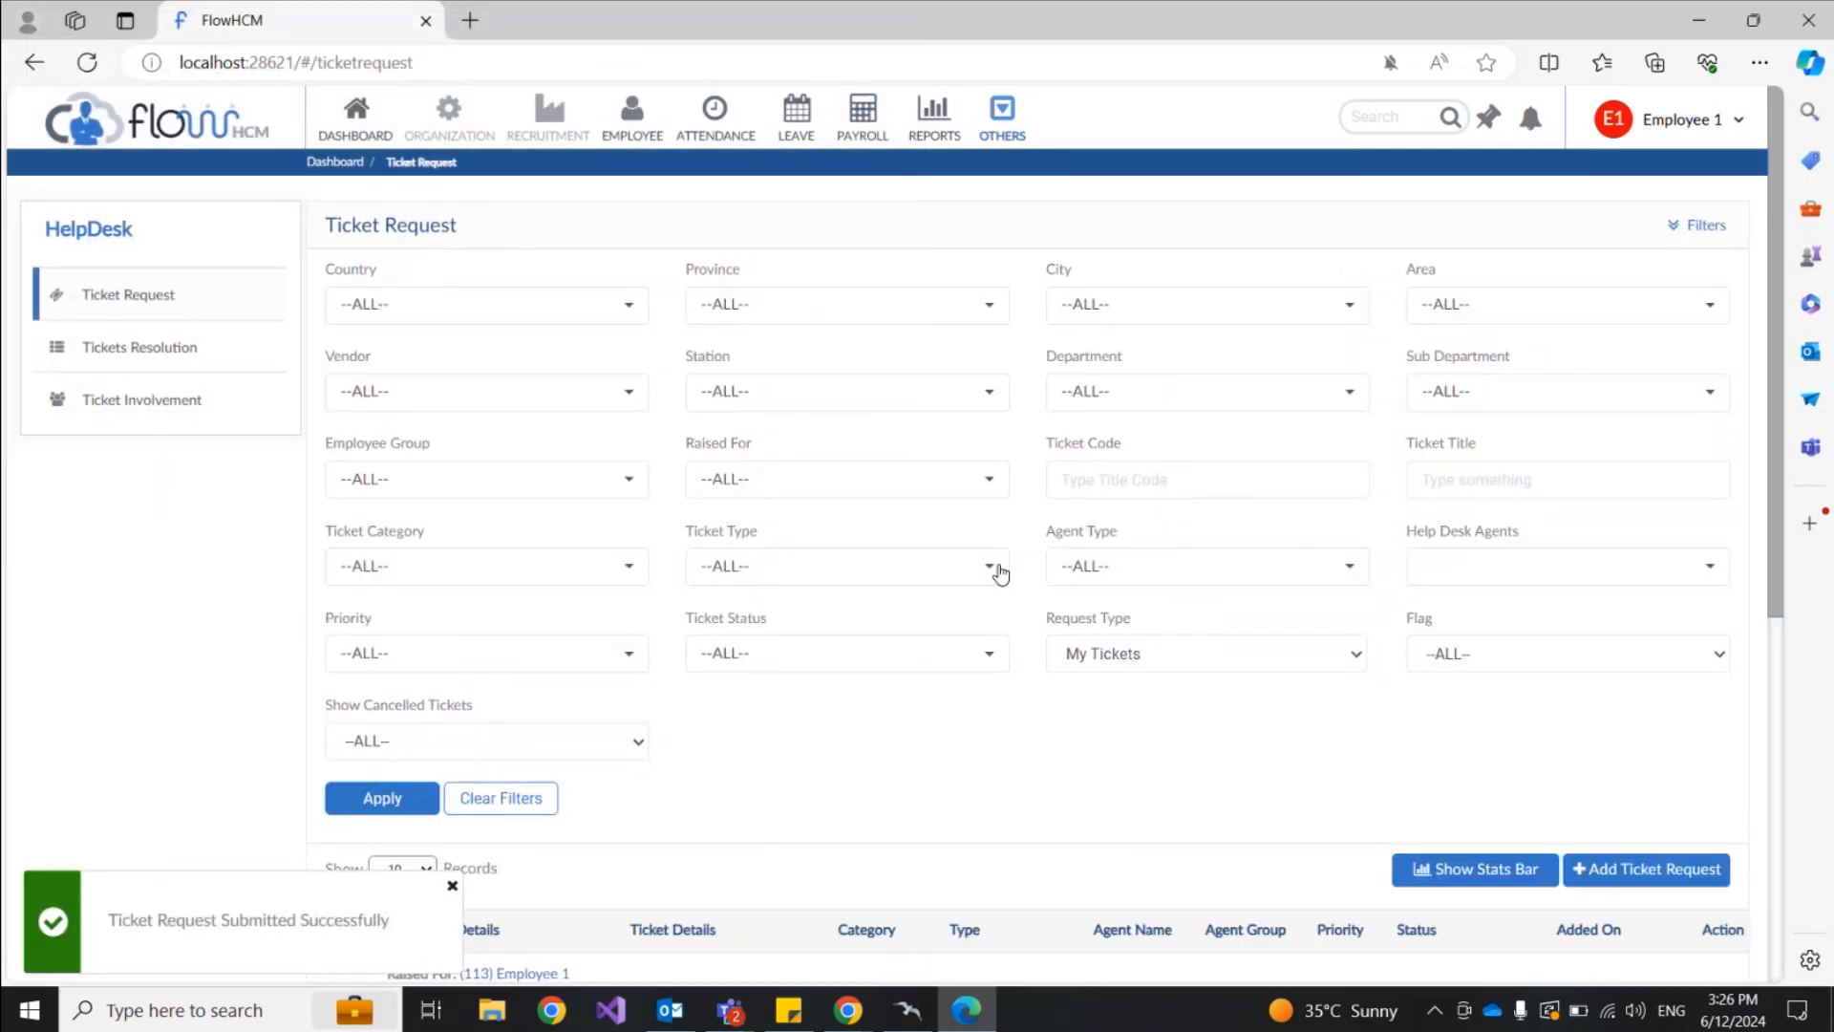
pyautogui.scroll(-5, 1035, 628)
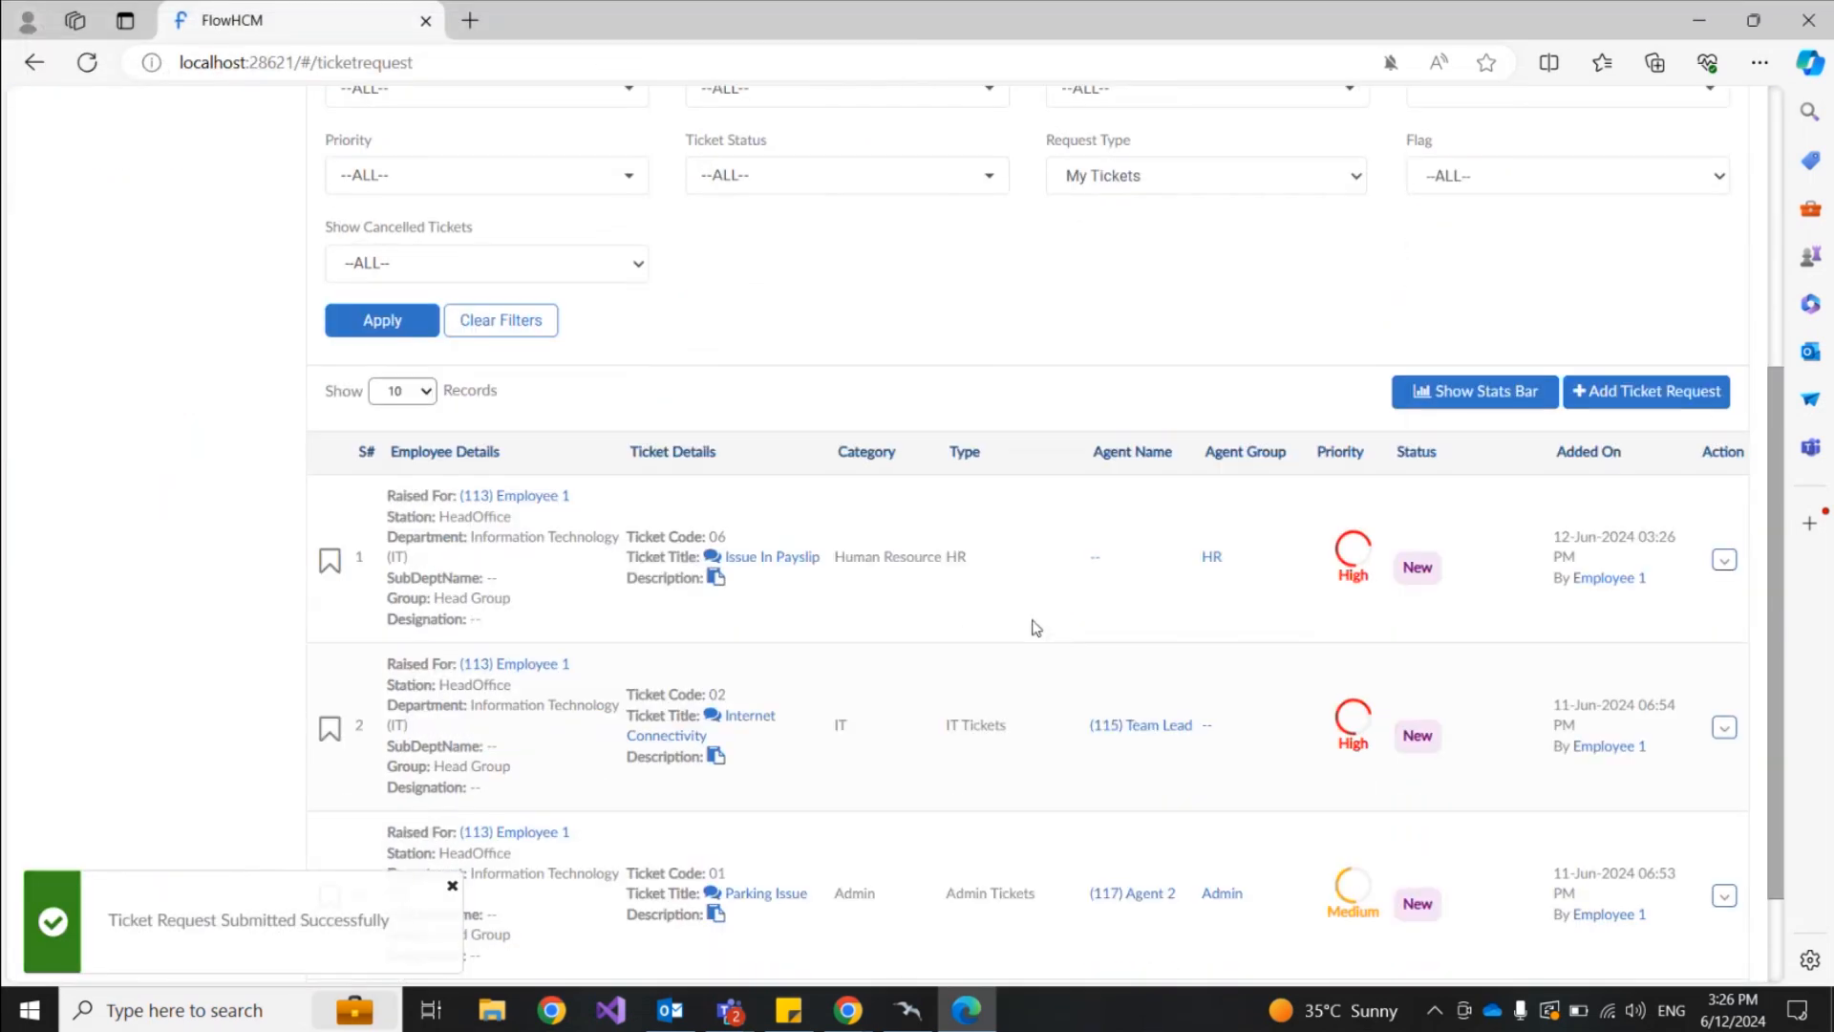
pyautogui.click(450, 884)
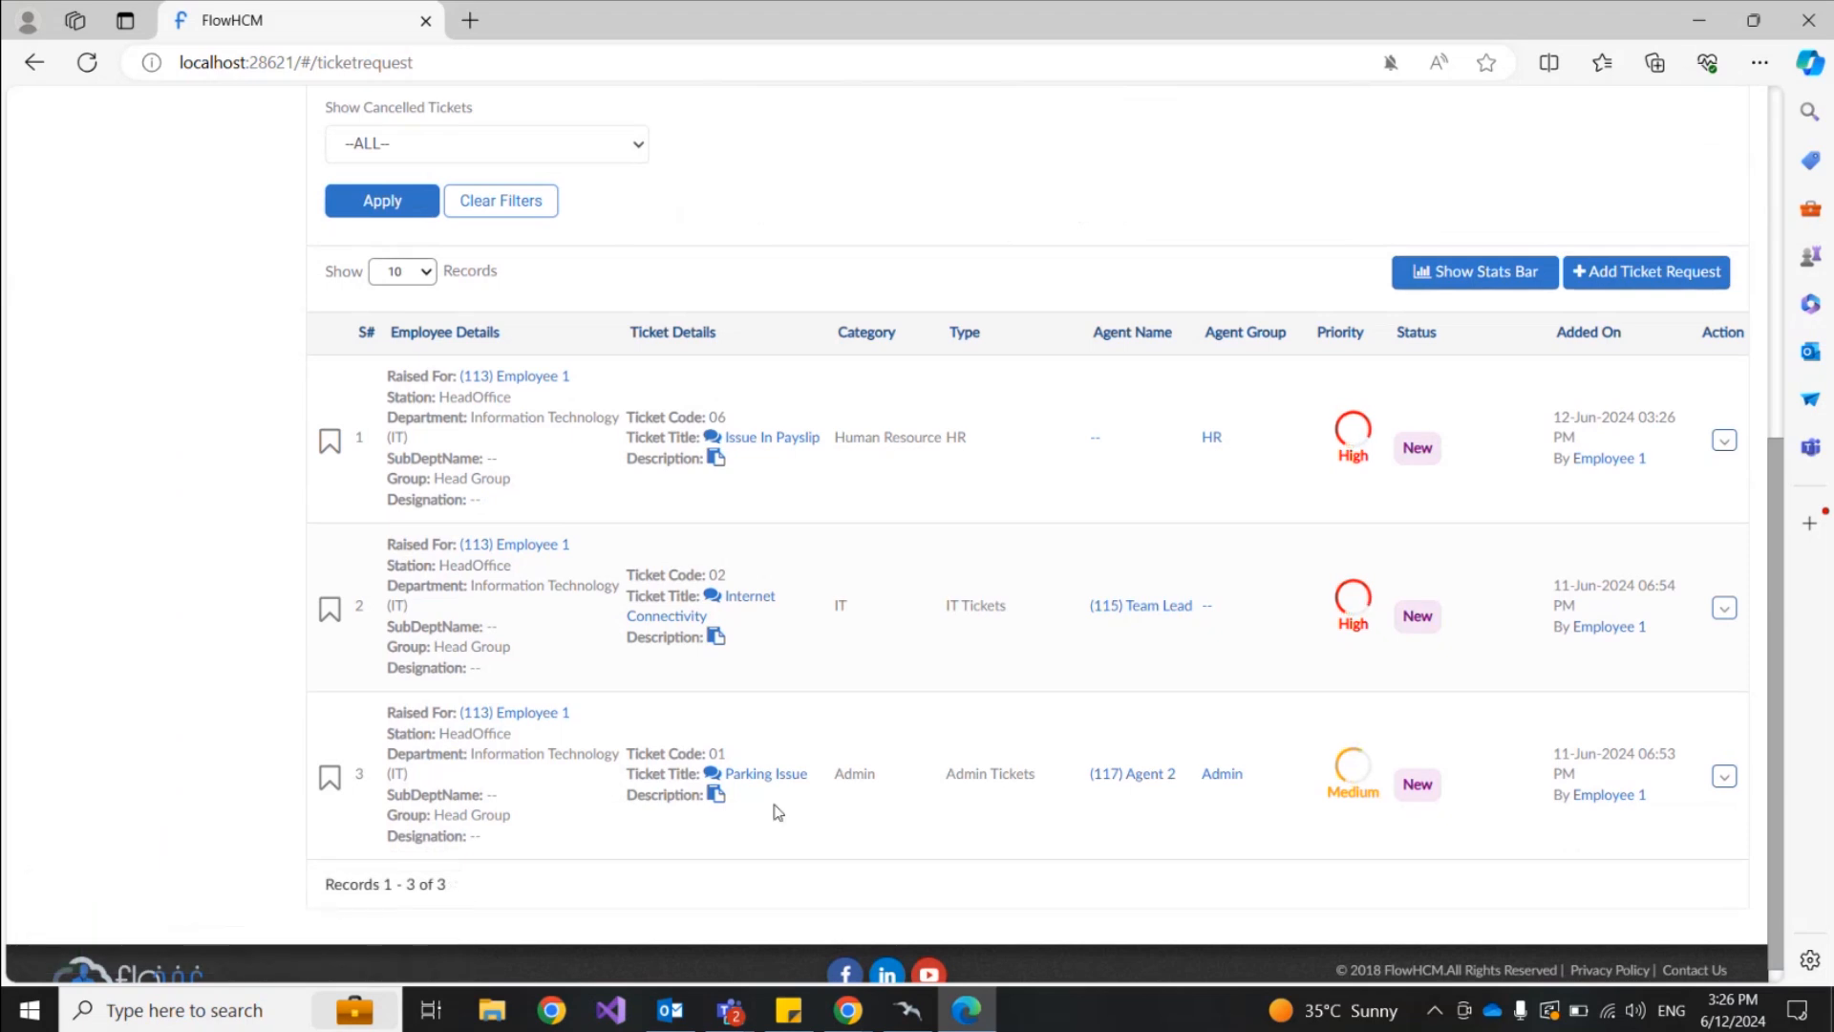
pyautogui.scroll(1, 809, 824)
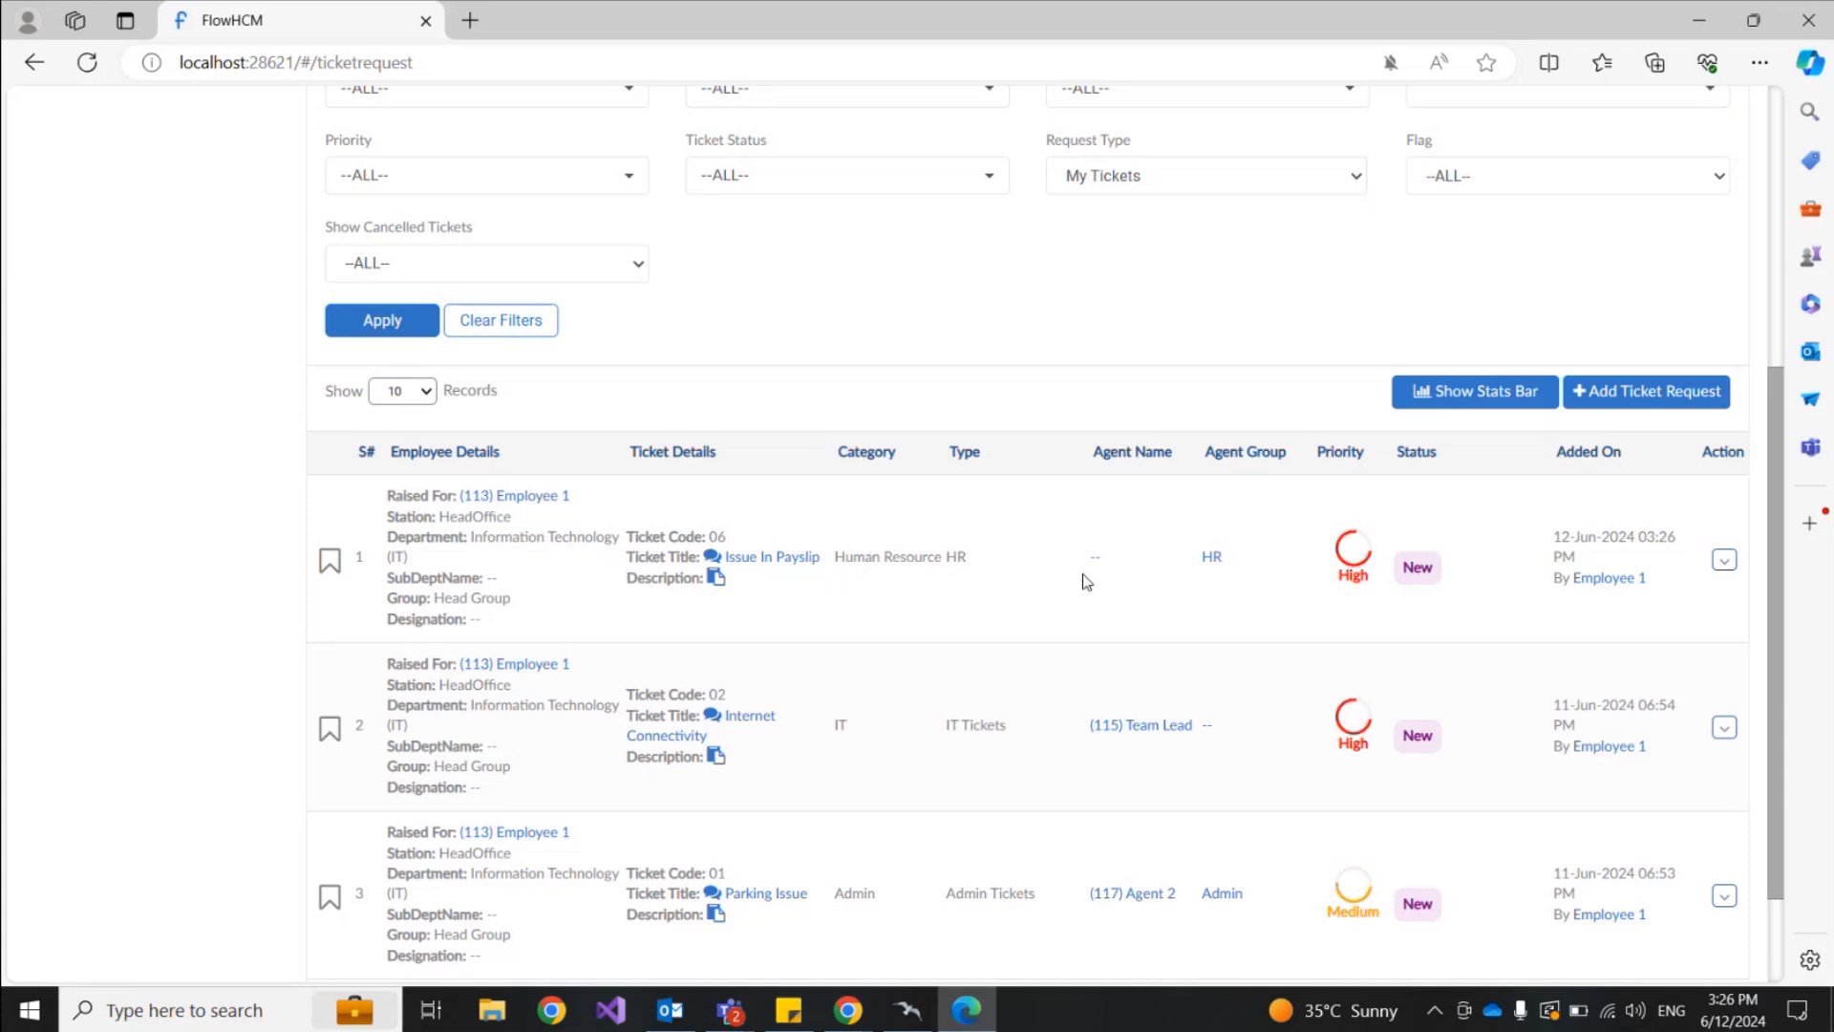
# Step: Switch to the admin session and show the Help Desk Ticket Type settings
pyautogui.click(847, 1009)
pyautogui.click(680, 938)
pyautogui.click(406, 384)
pyautogui.scroll(-1, 406, 385)
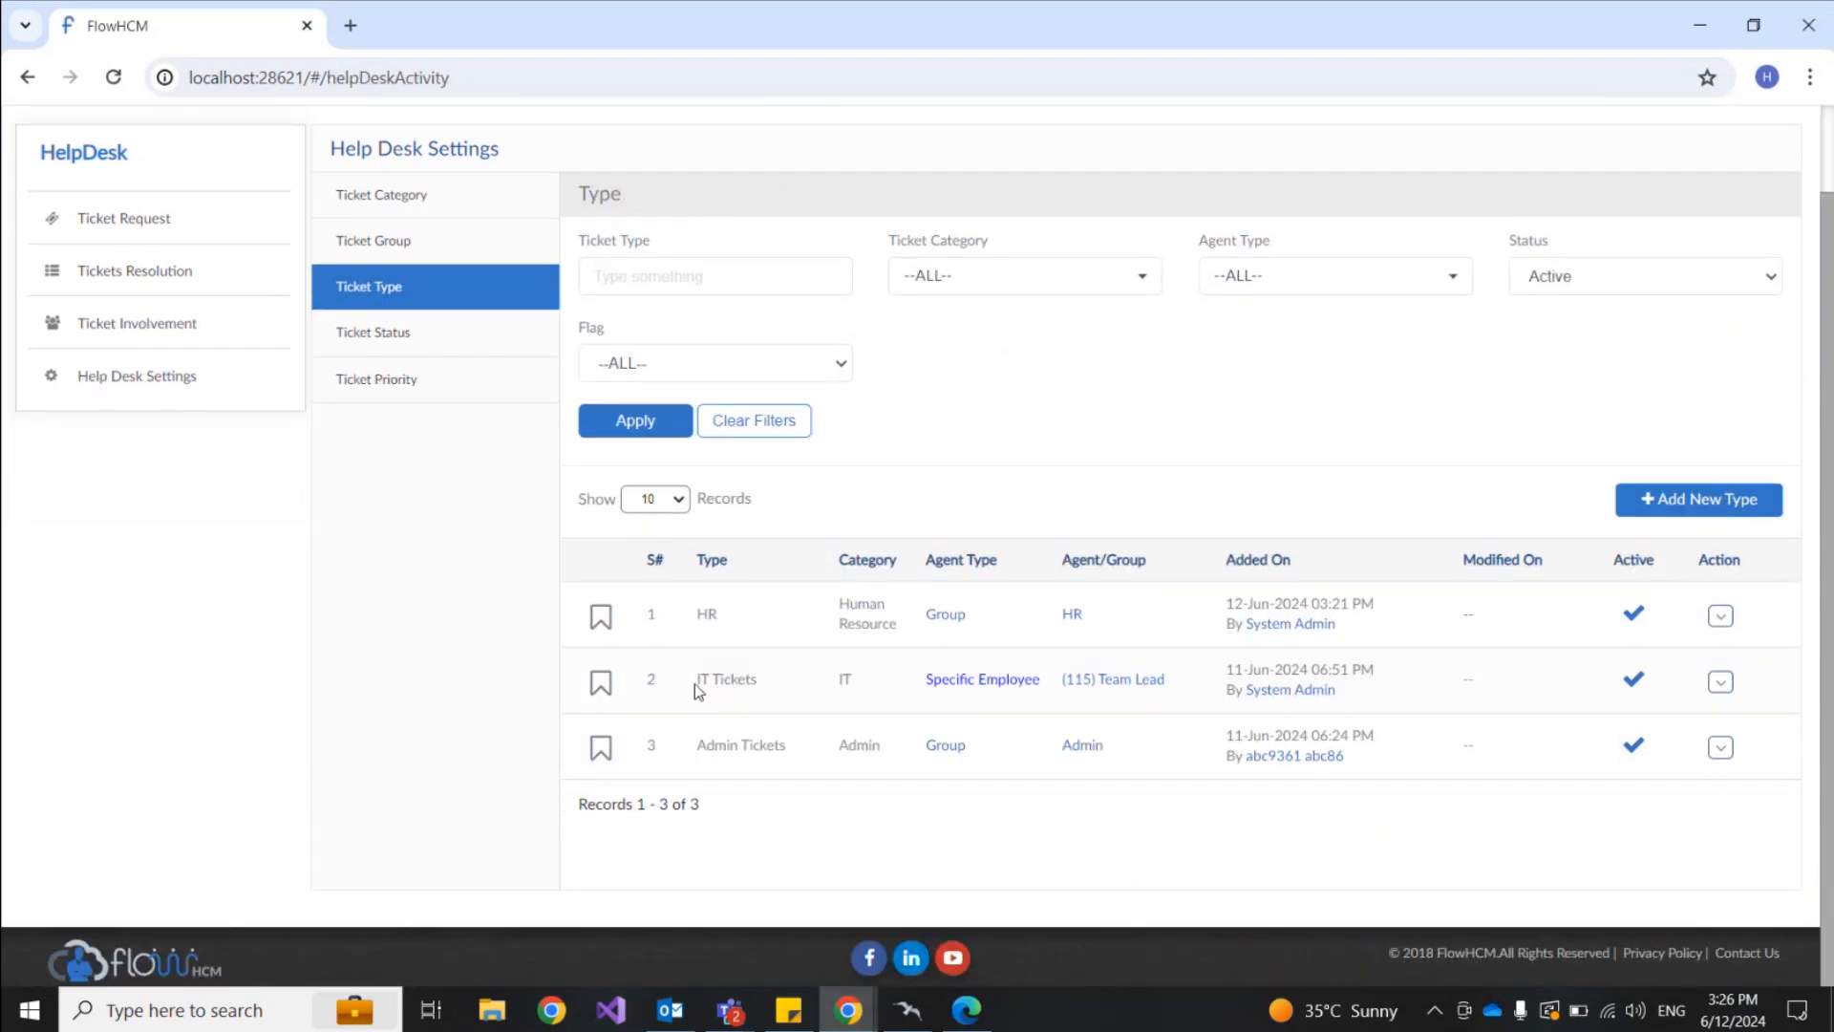
# Step: Inspect the IT Tickets and HR ticket type setups, closing each without changes
pyautogui.moveTo(696, 684); pyautogui.dragTo(777, 688)
pyautogui.click(1720, 682)
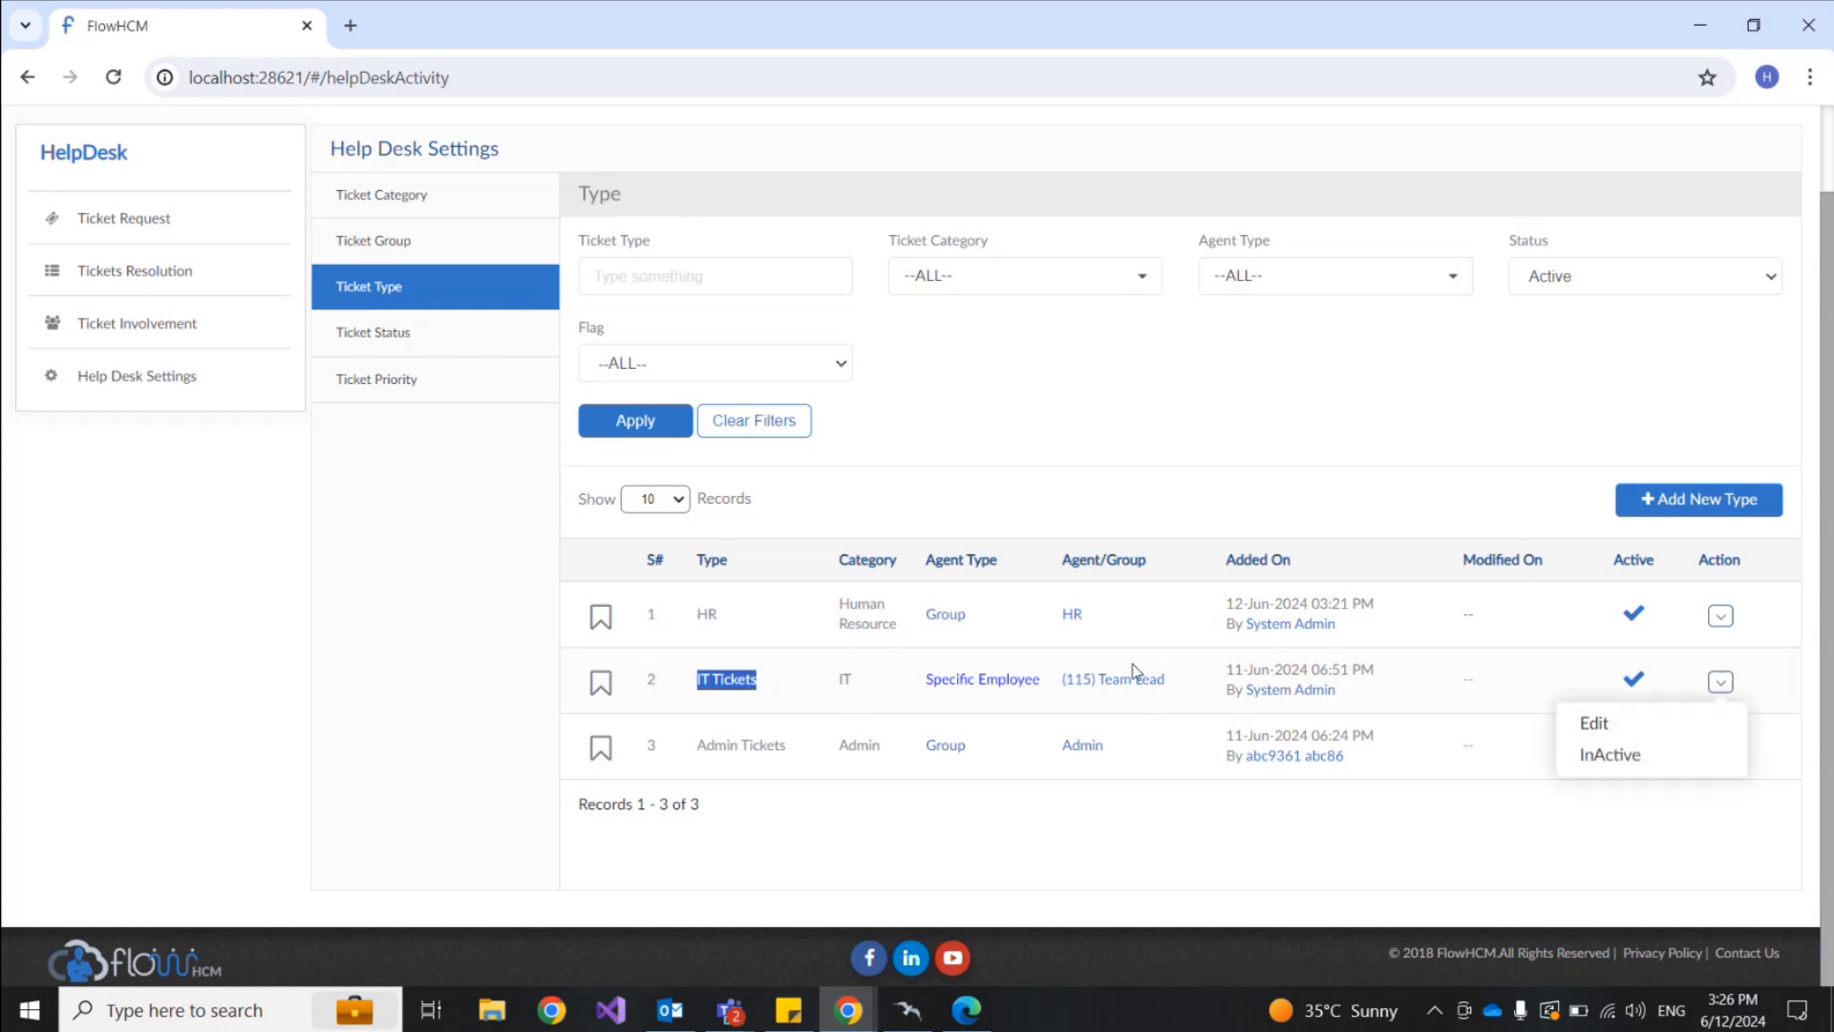
pyautogui.click(1629, 723)
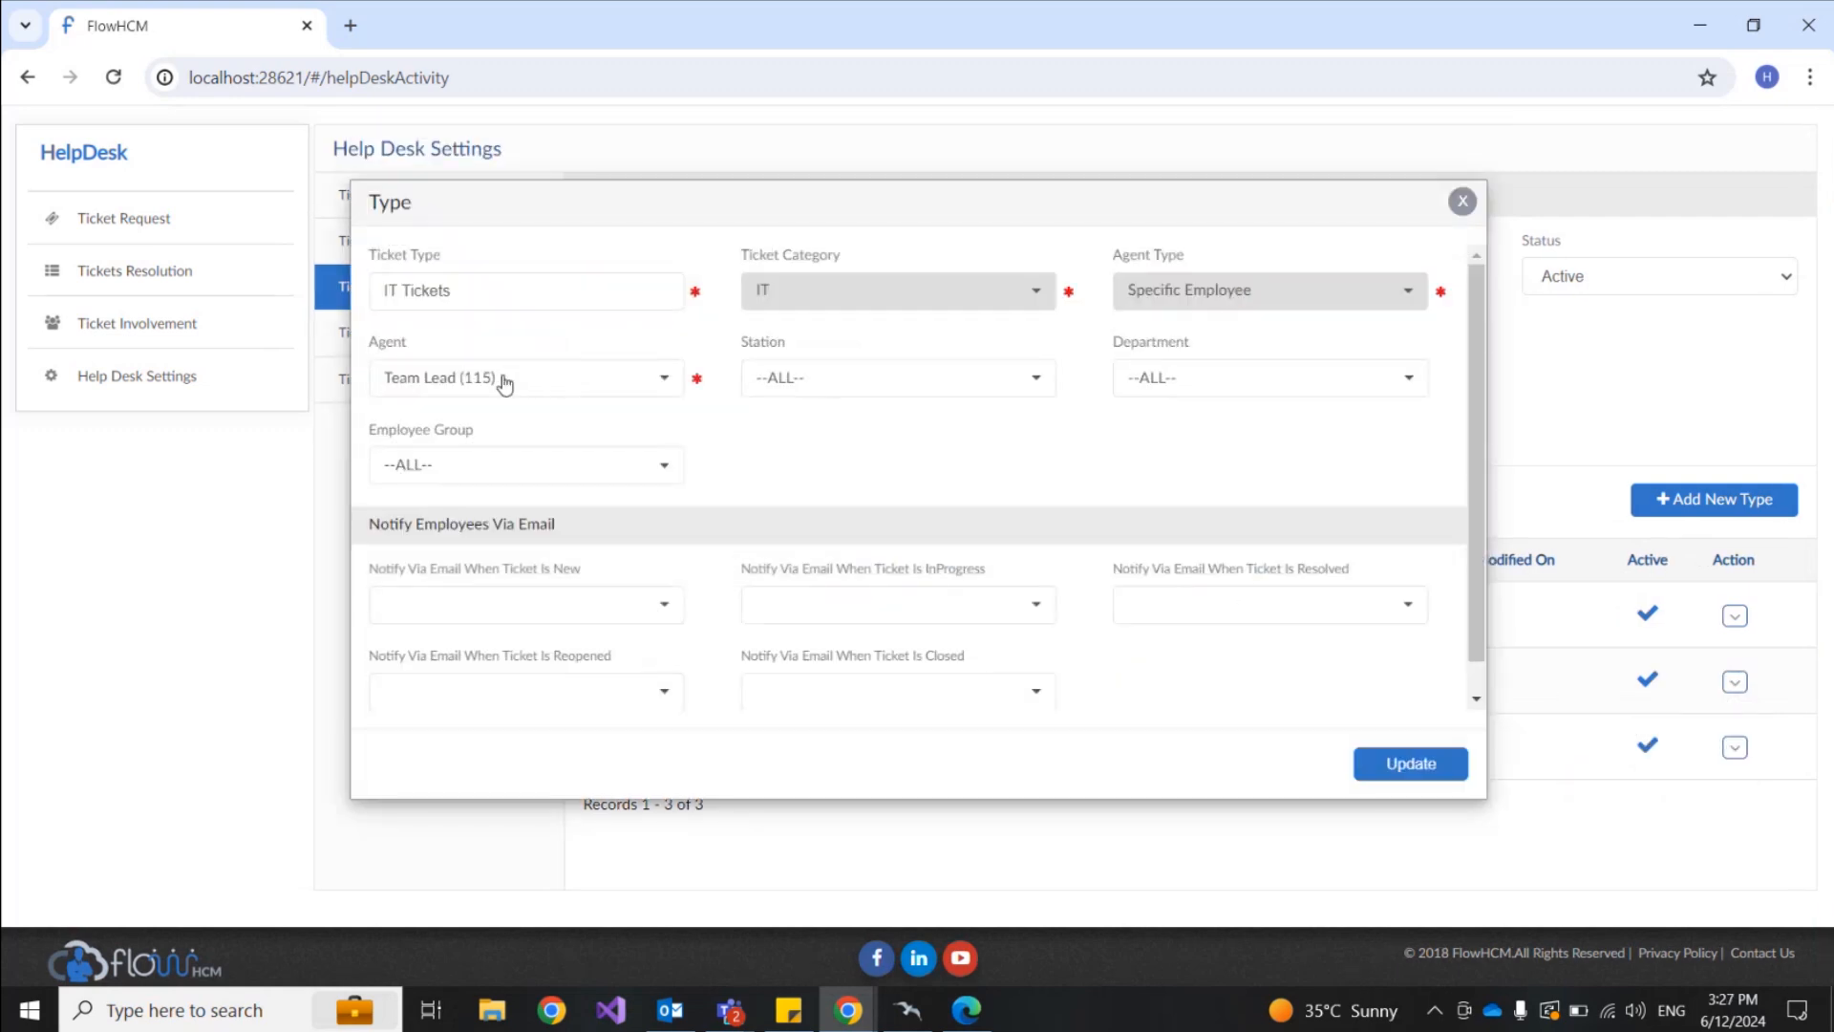
pyautogui.click(1462, 201)
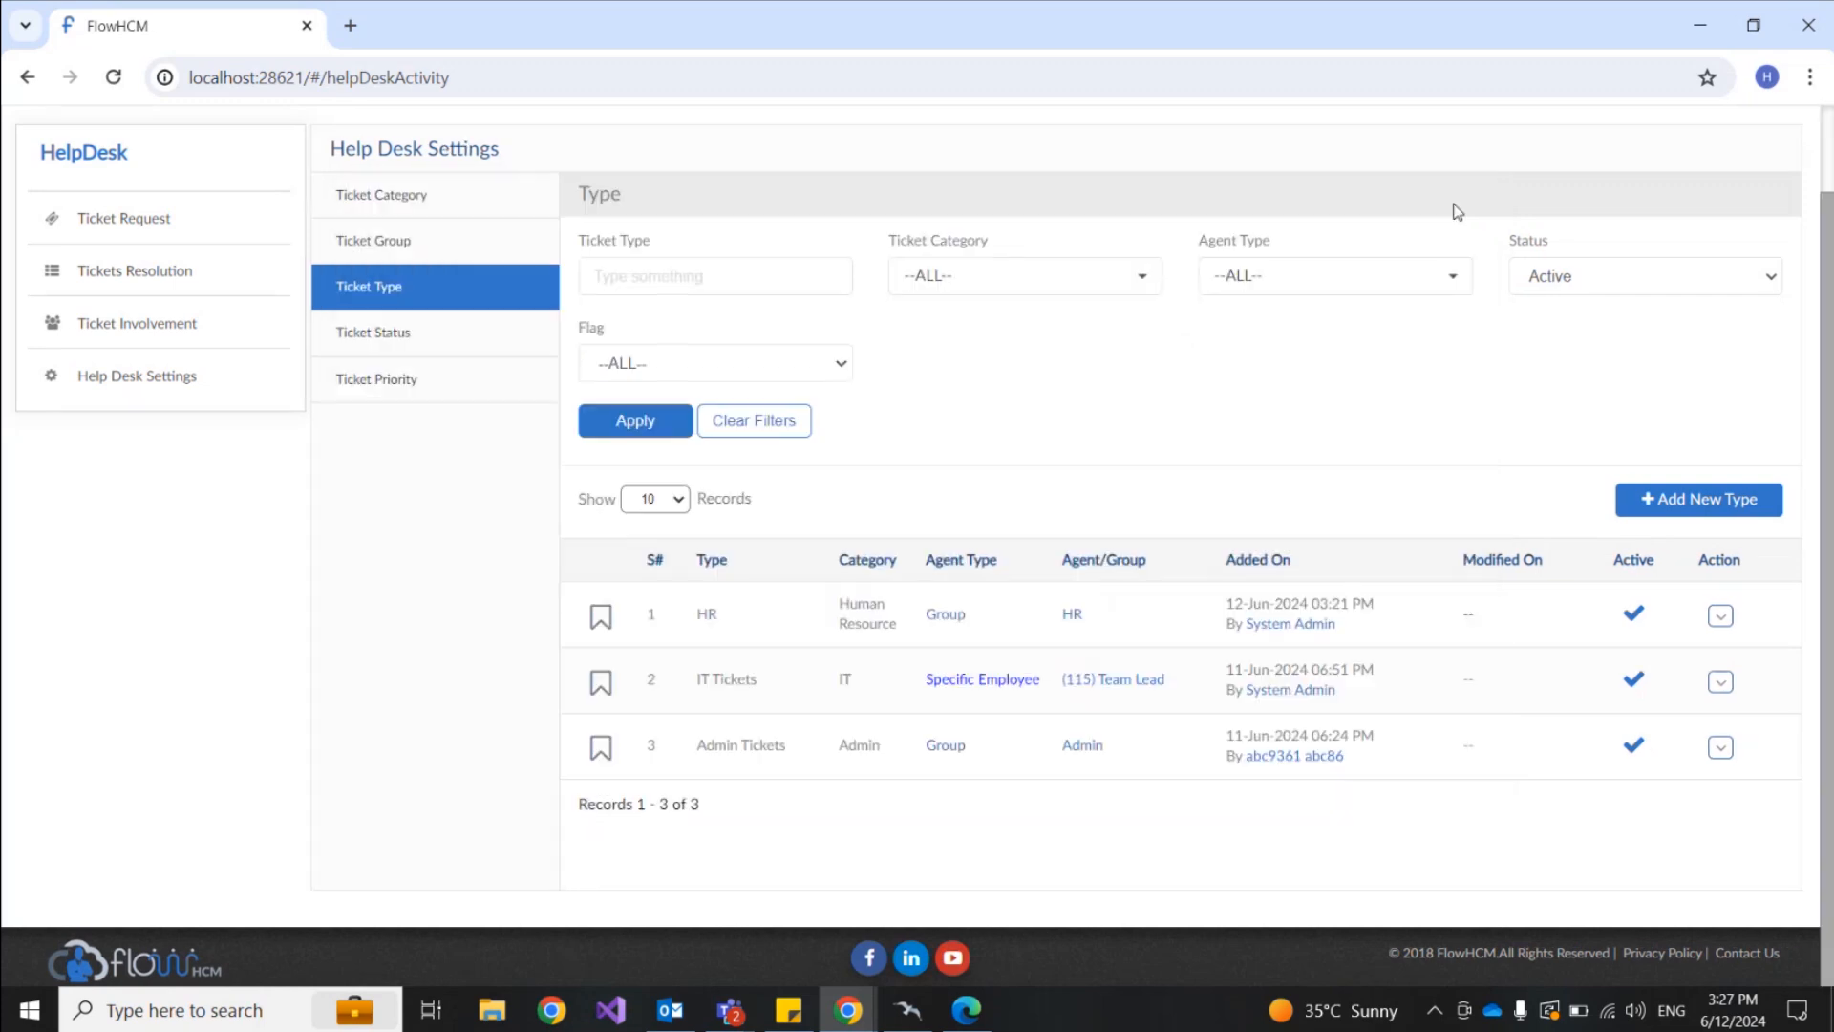
pyautogui.click(1723, 618)
pyautogui.click(1682, 656)
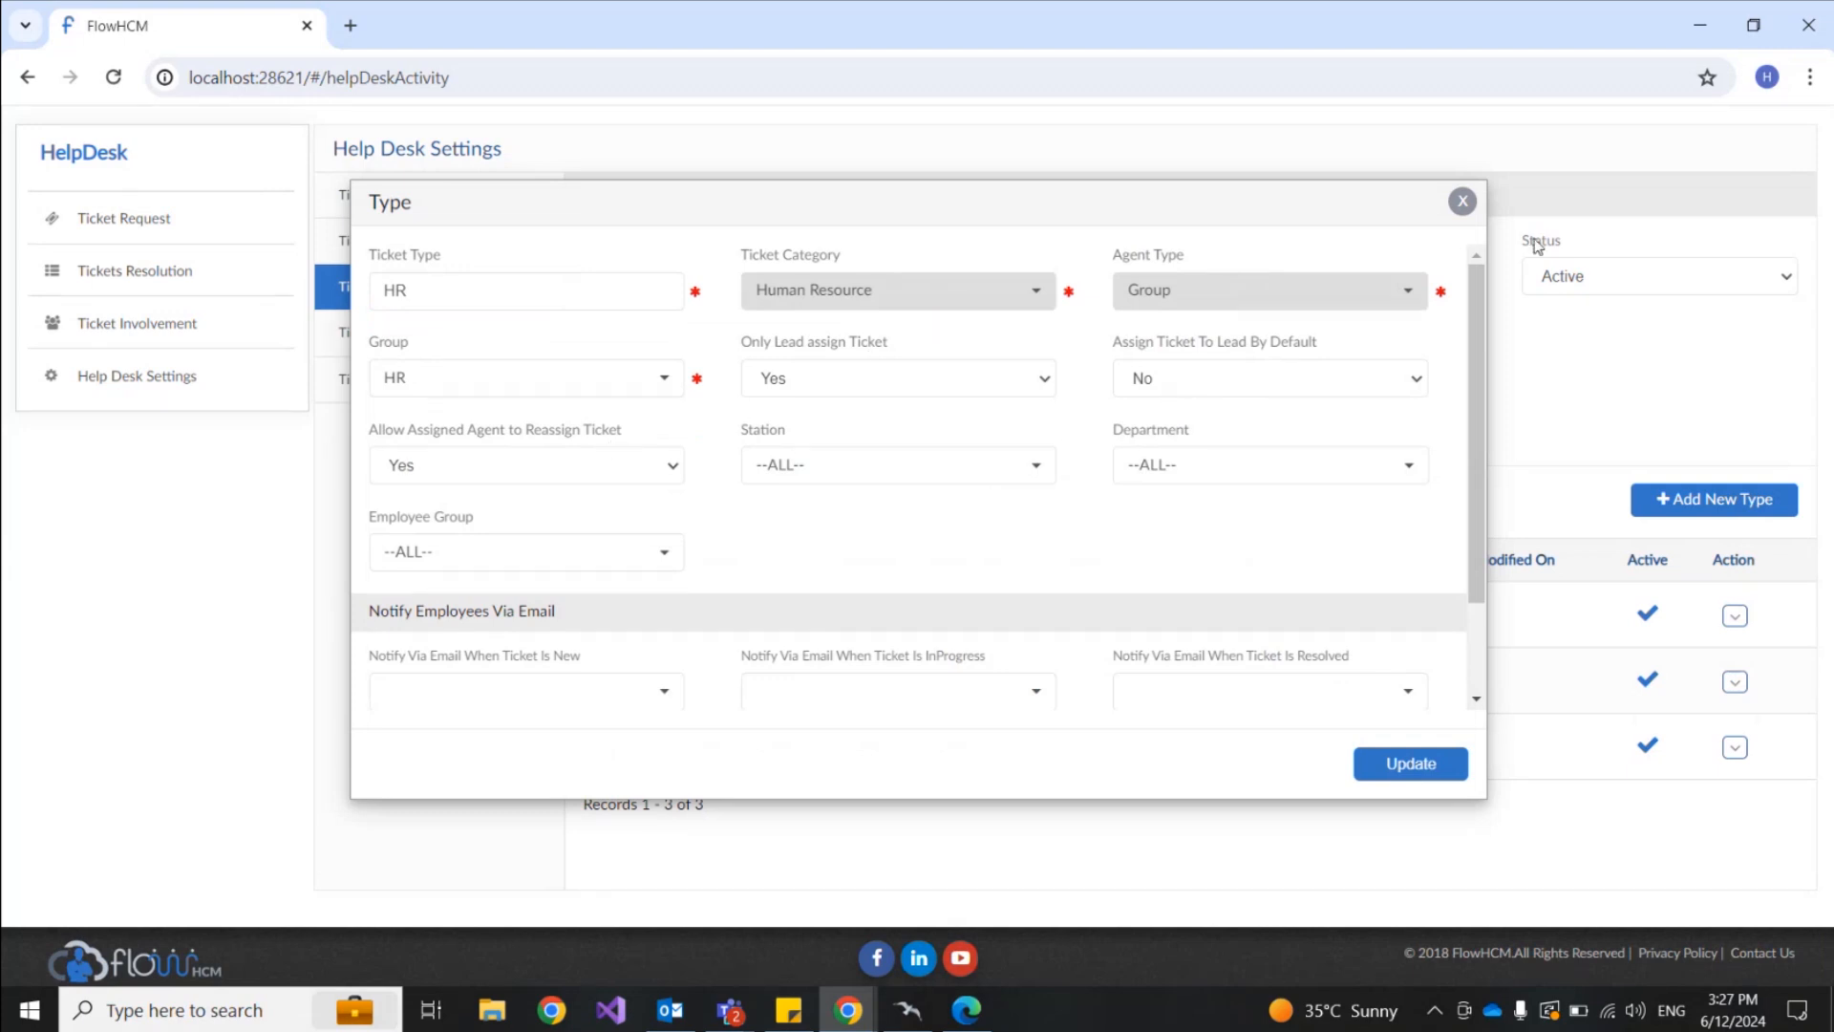
pyautogui.click(1462, 201)
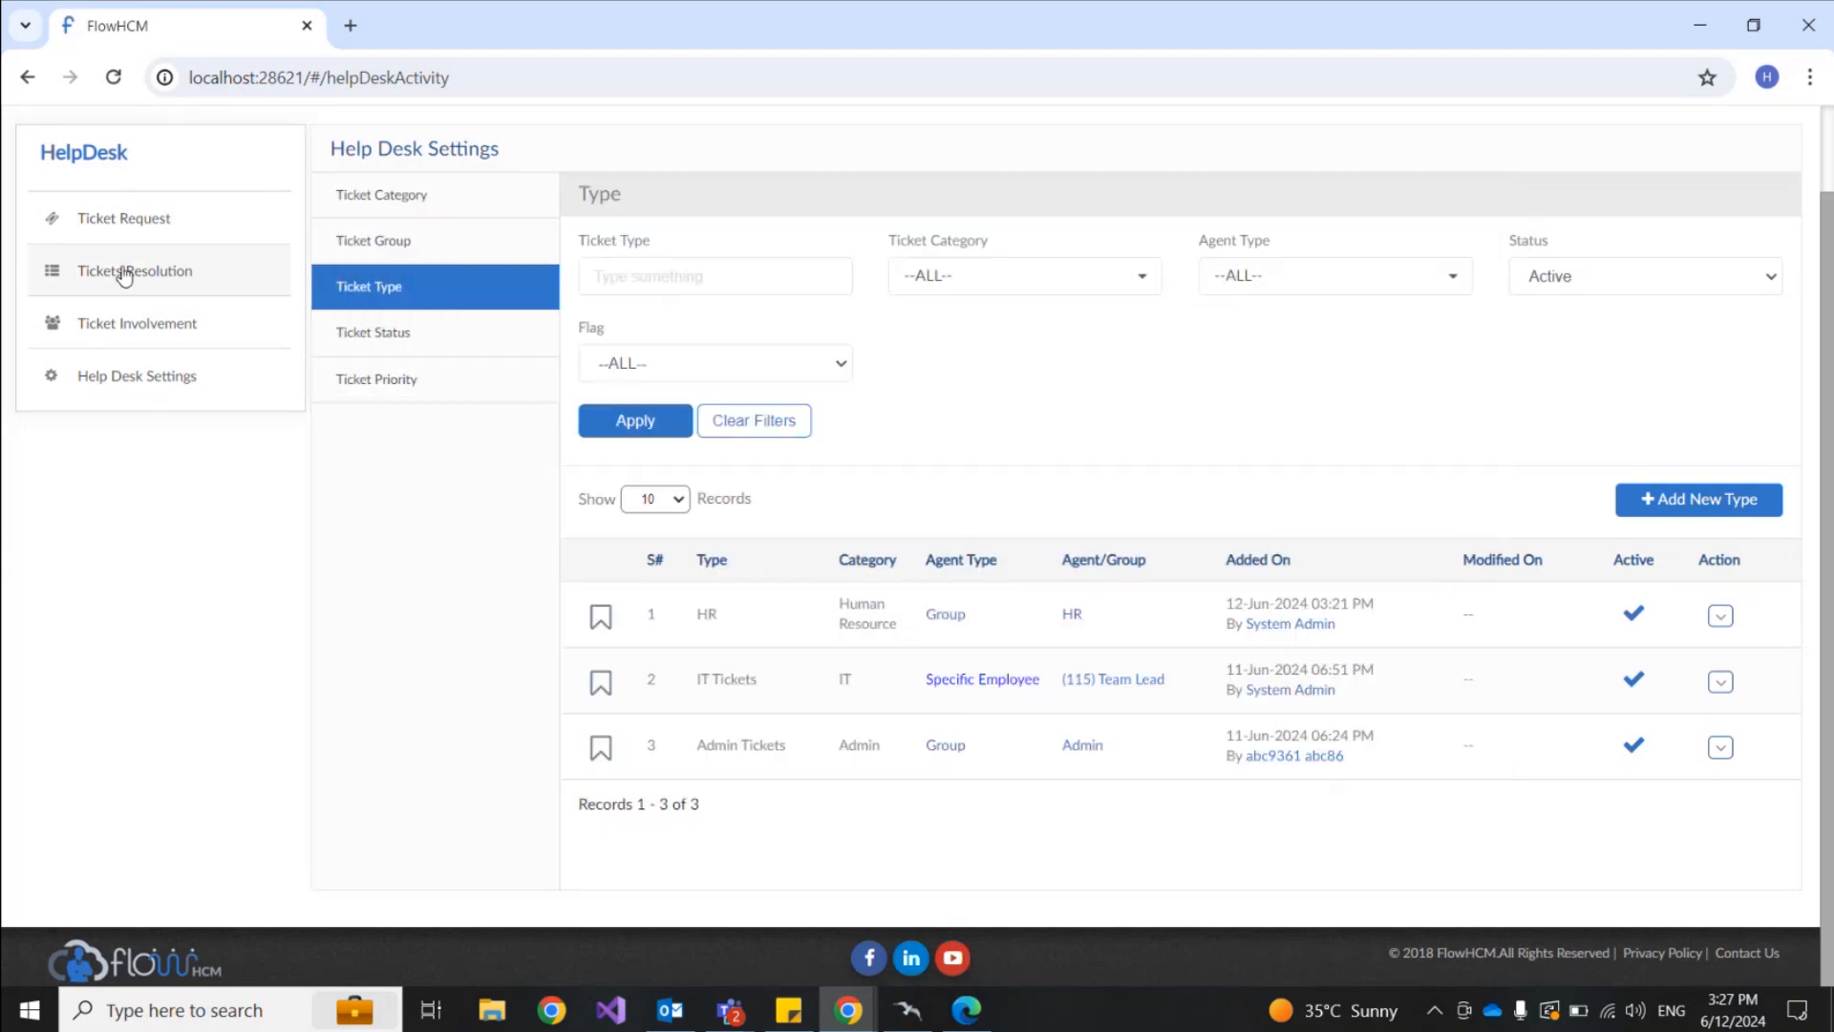
# Step: Confirm the payslip ticket has no agent in the employee's list, then go to the Team Lead's window
pyautogui.moveTo(847, 1021)
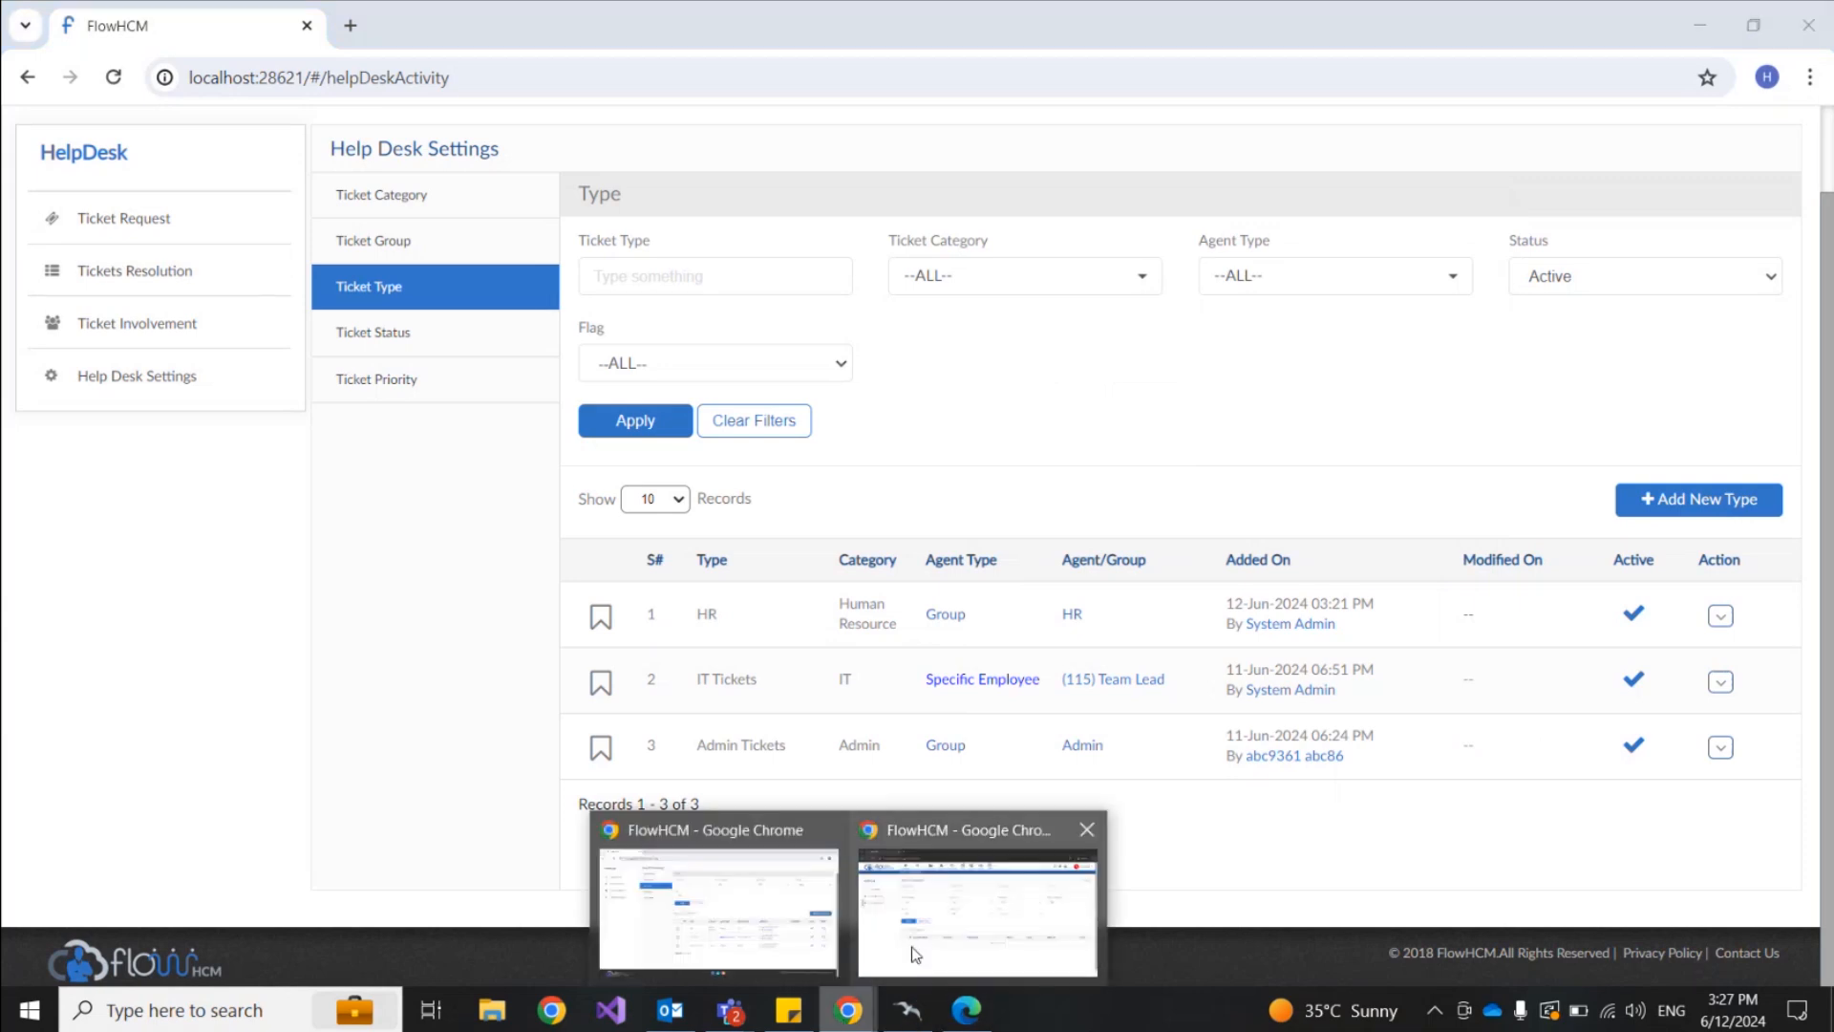
pyautogui.moveTo(915, 953)
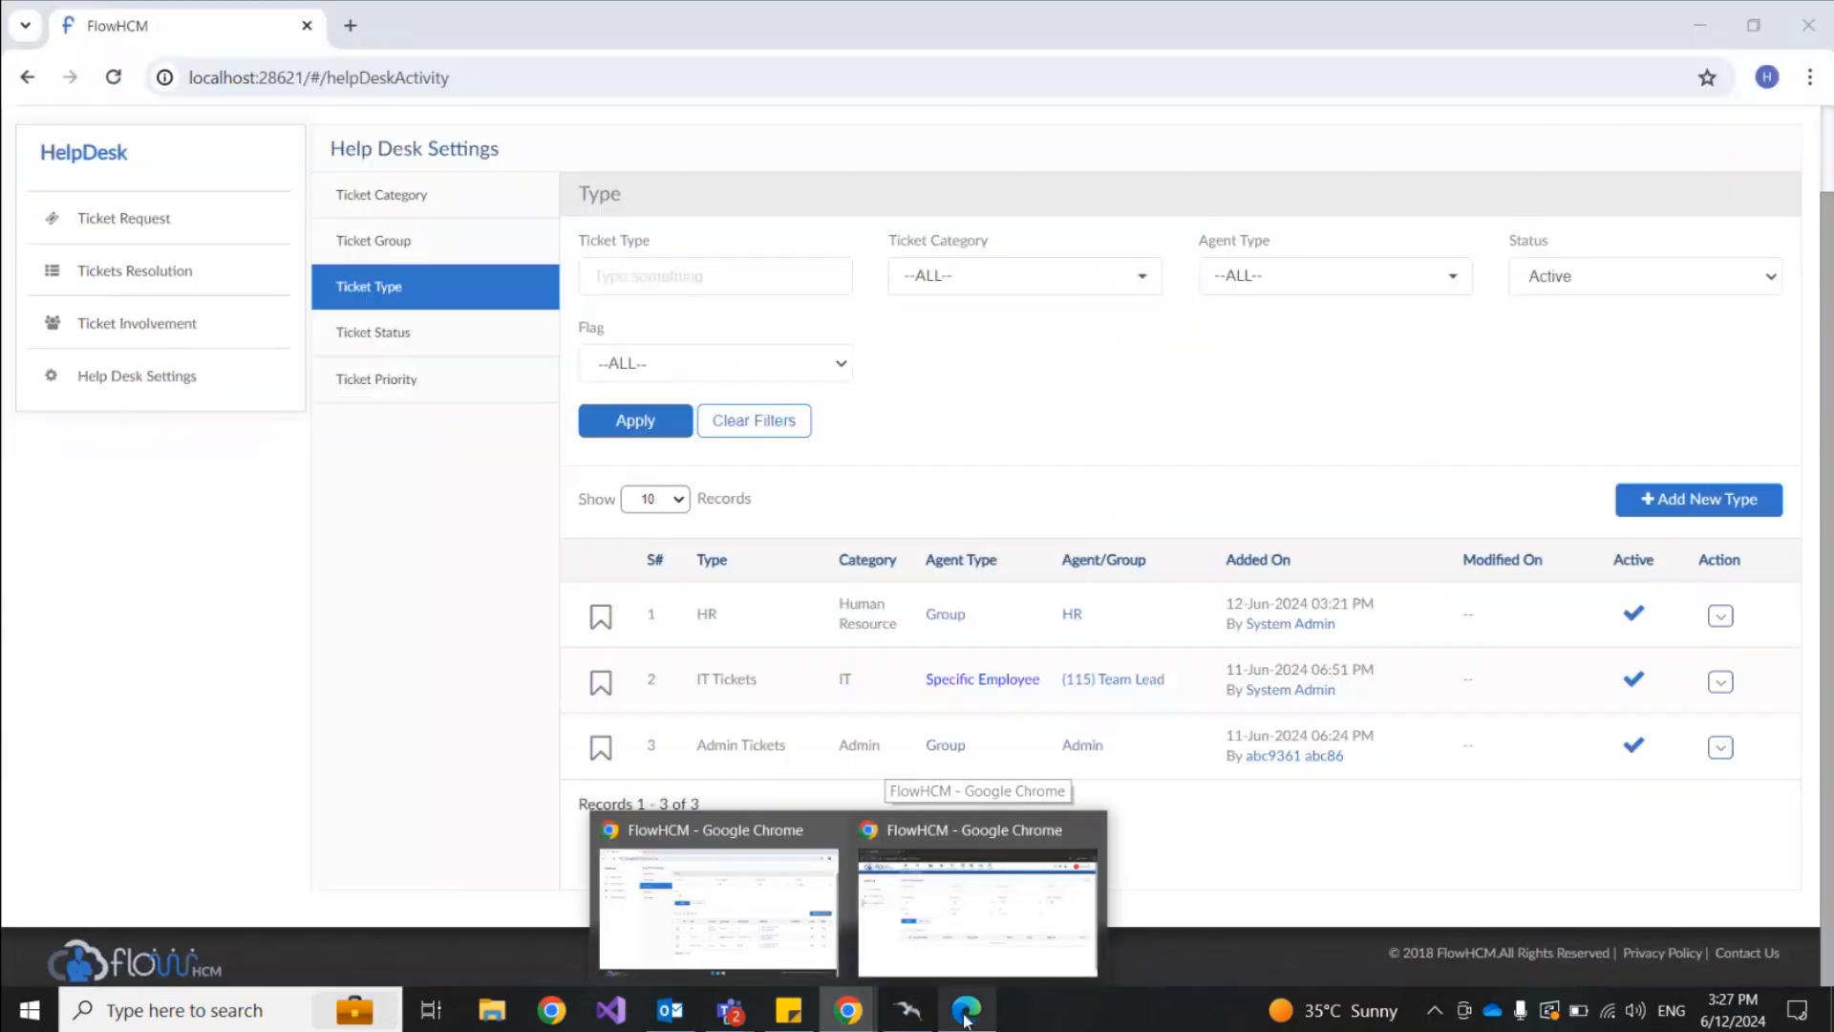
pyautogui.click(966, 1010)
pyautogui.scroll(-2, 1044, 615)
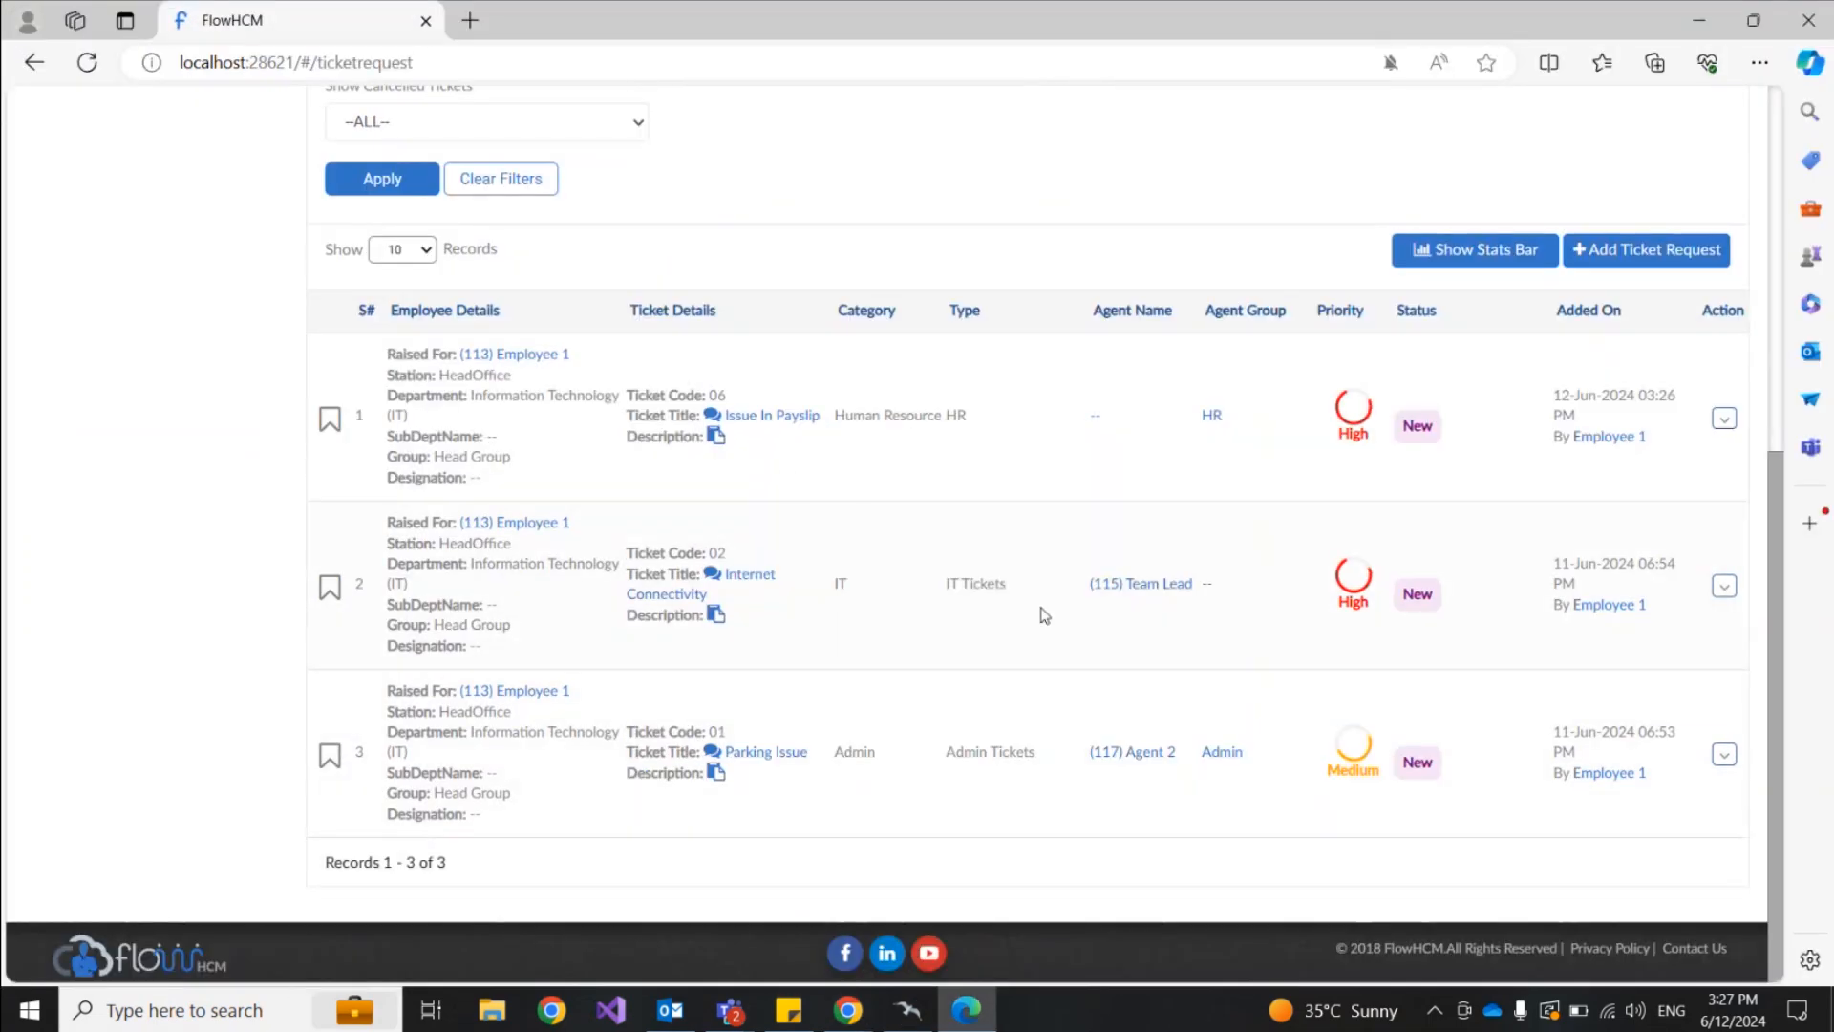
pyautogui.doubleClick(1096, 417)
pyautogui.moveTo(849, 1015)
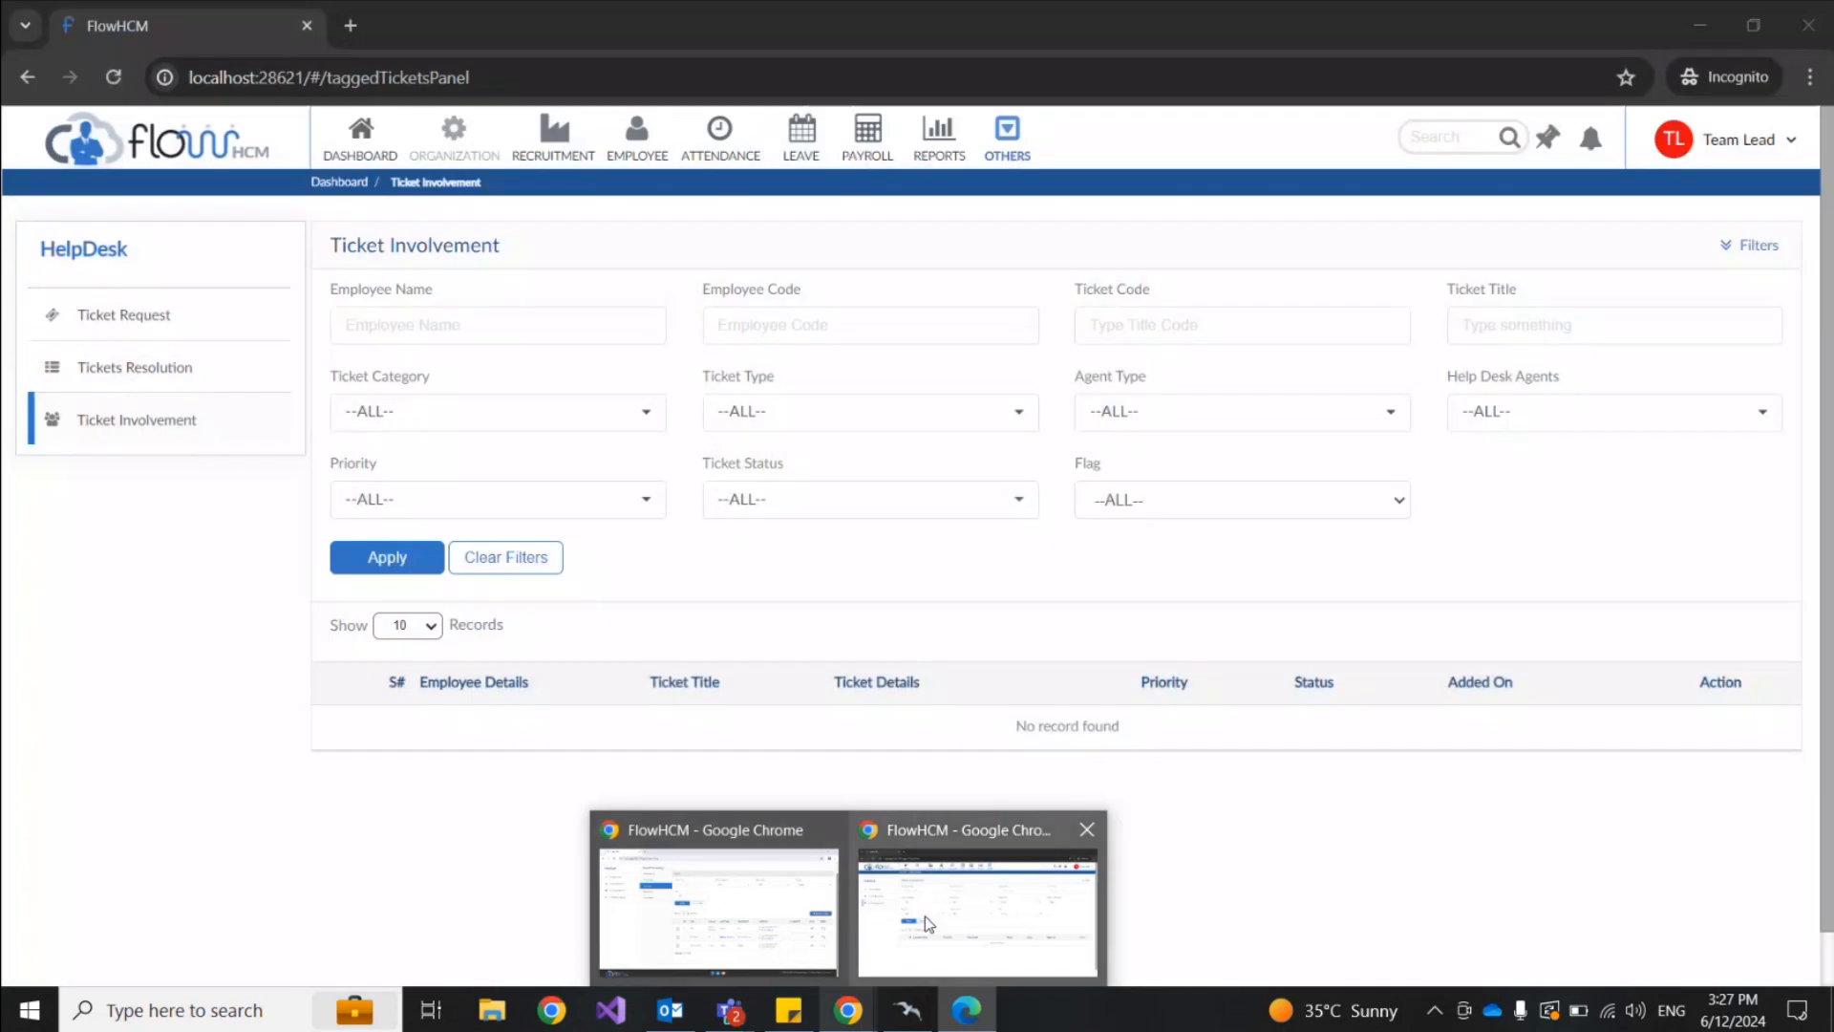
pyautogui.click(925, 915)
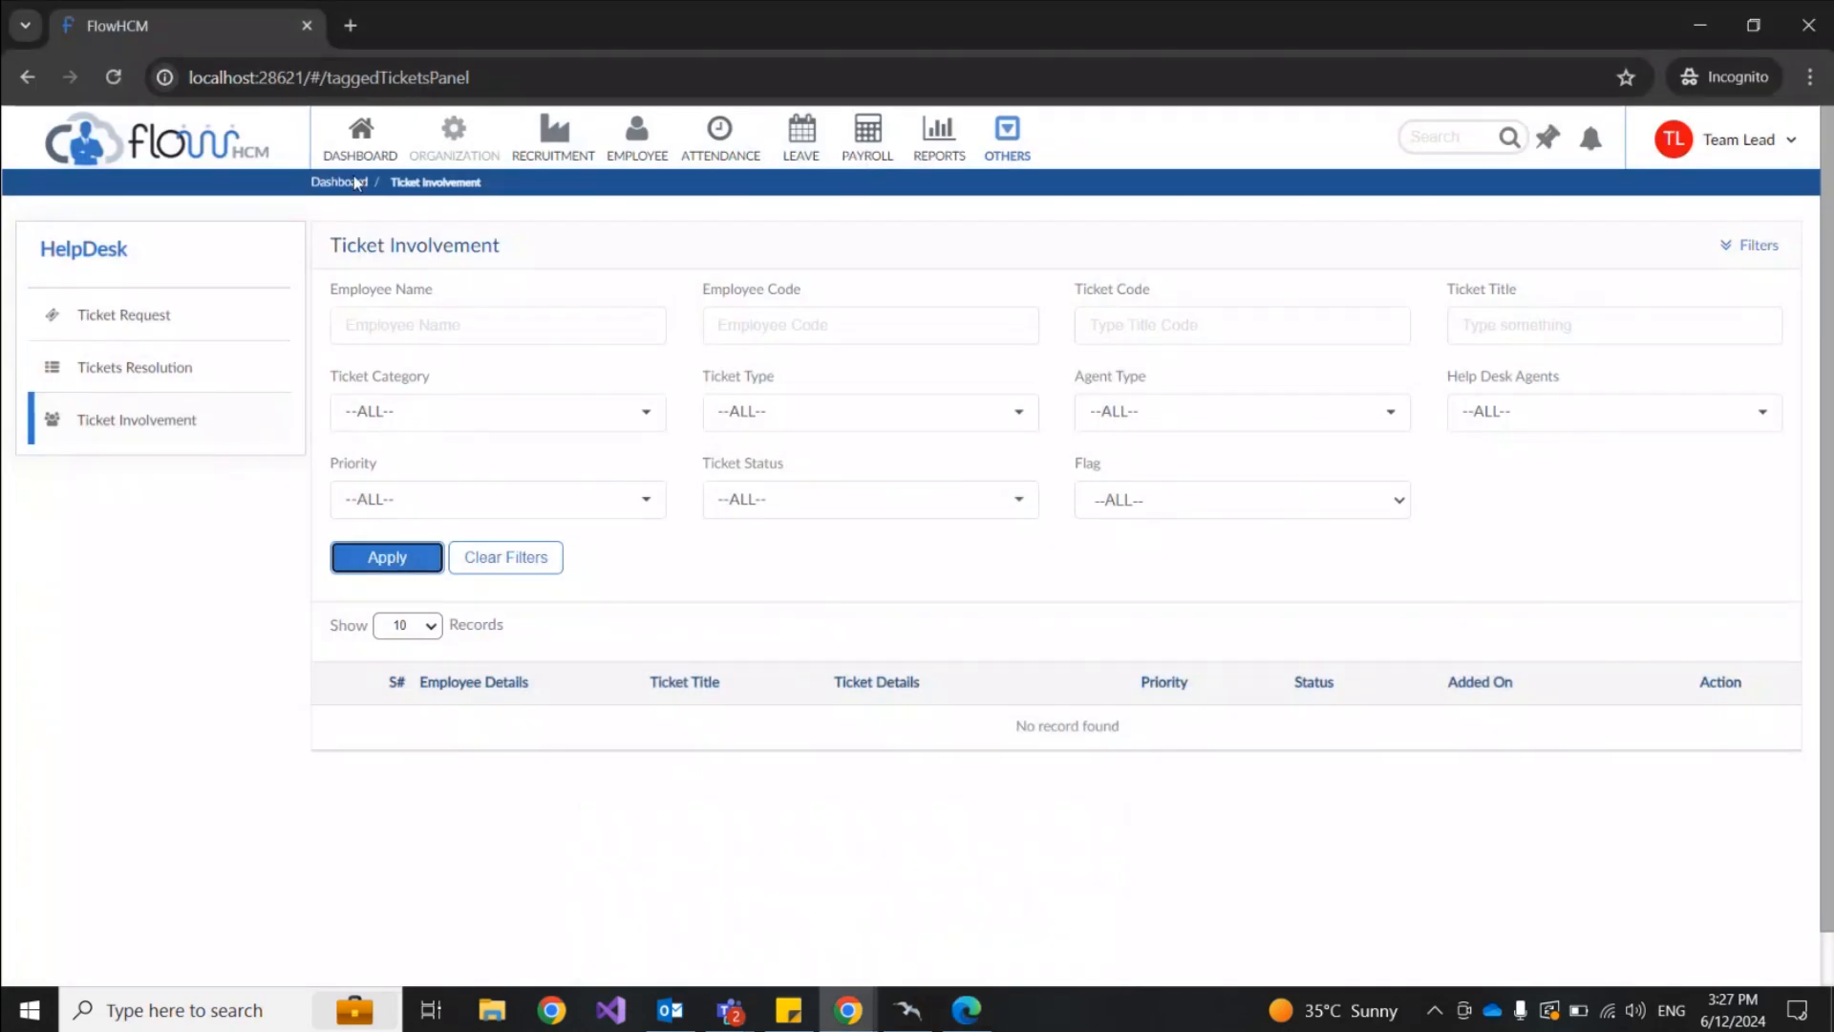
# Step: Log in as Team Lead and open the Issue in Payslip ticket from its notification
pyautogui.click(812, 537)
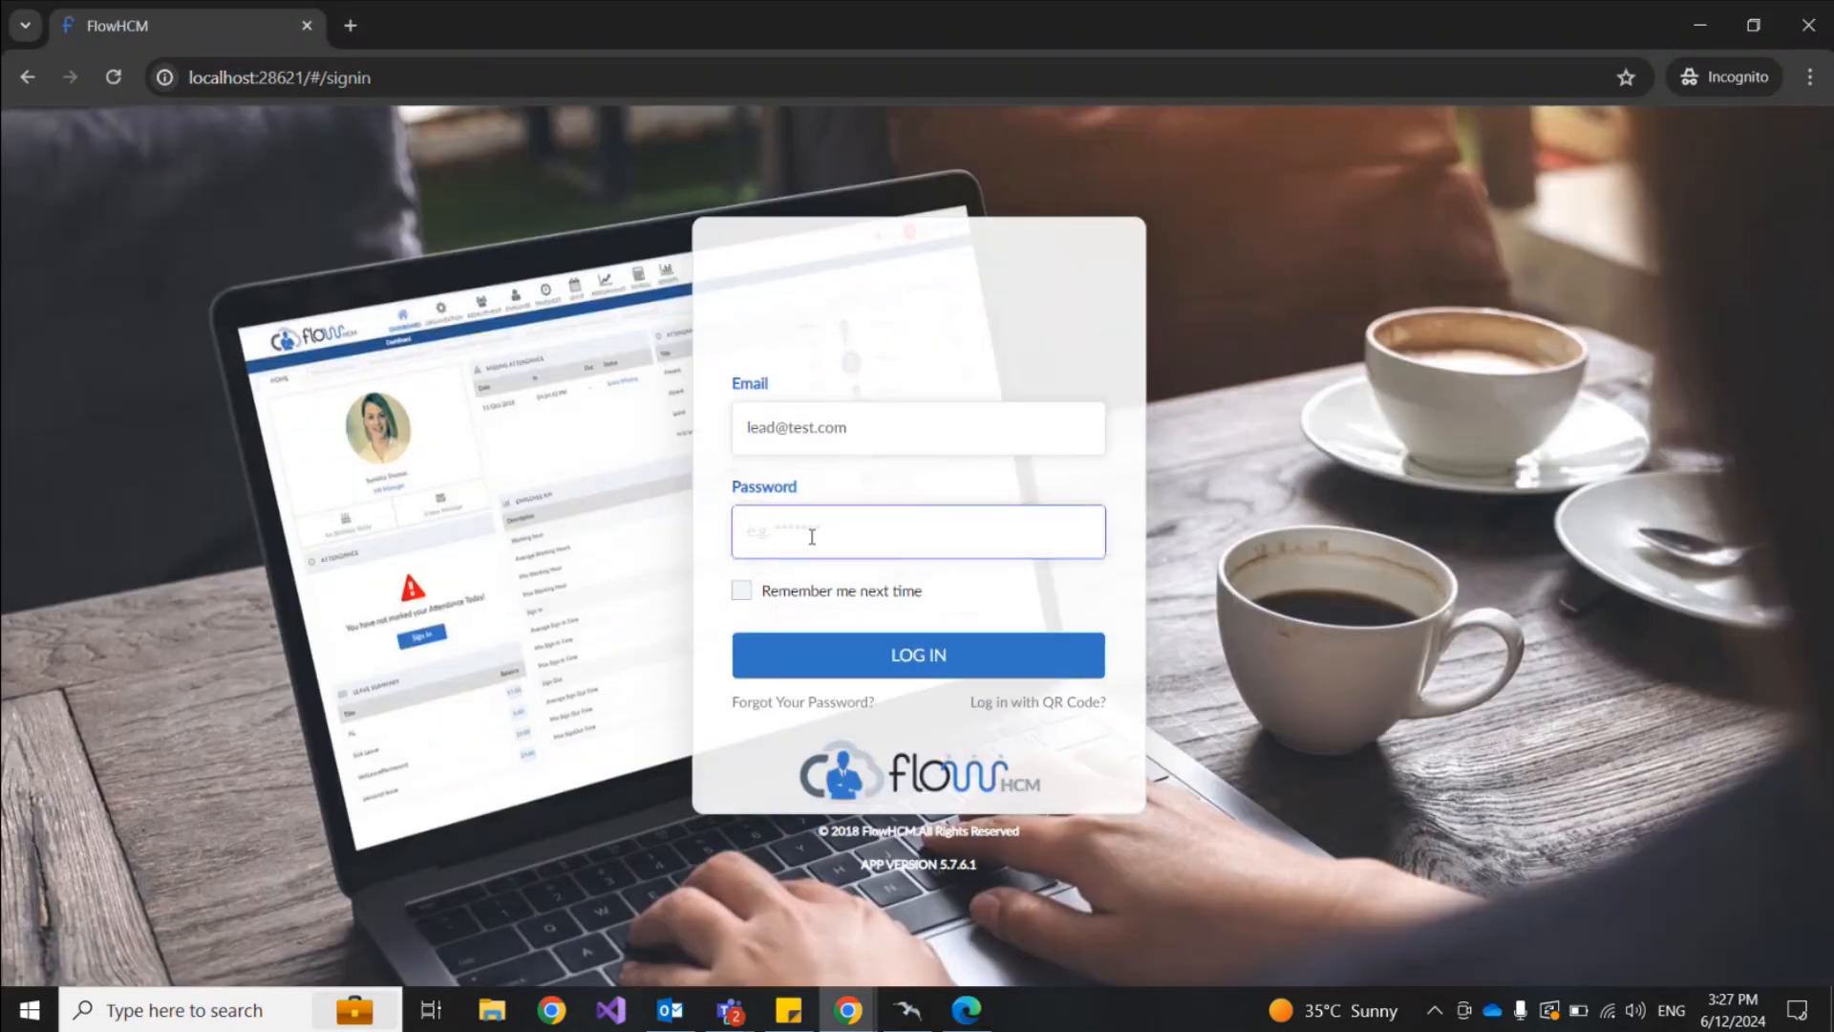
pyautogui.write('123')
pyautogui.press('Return')
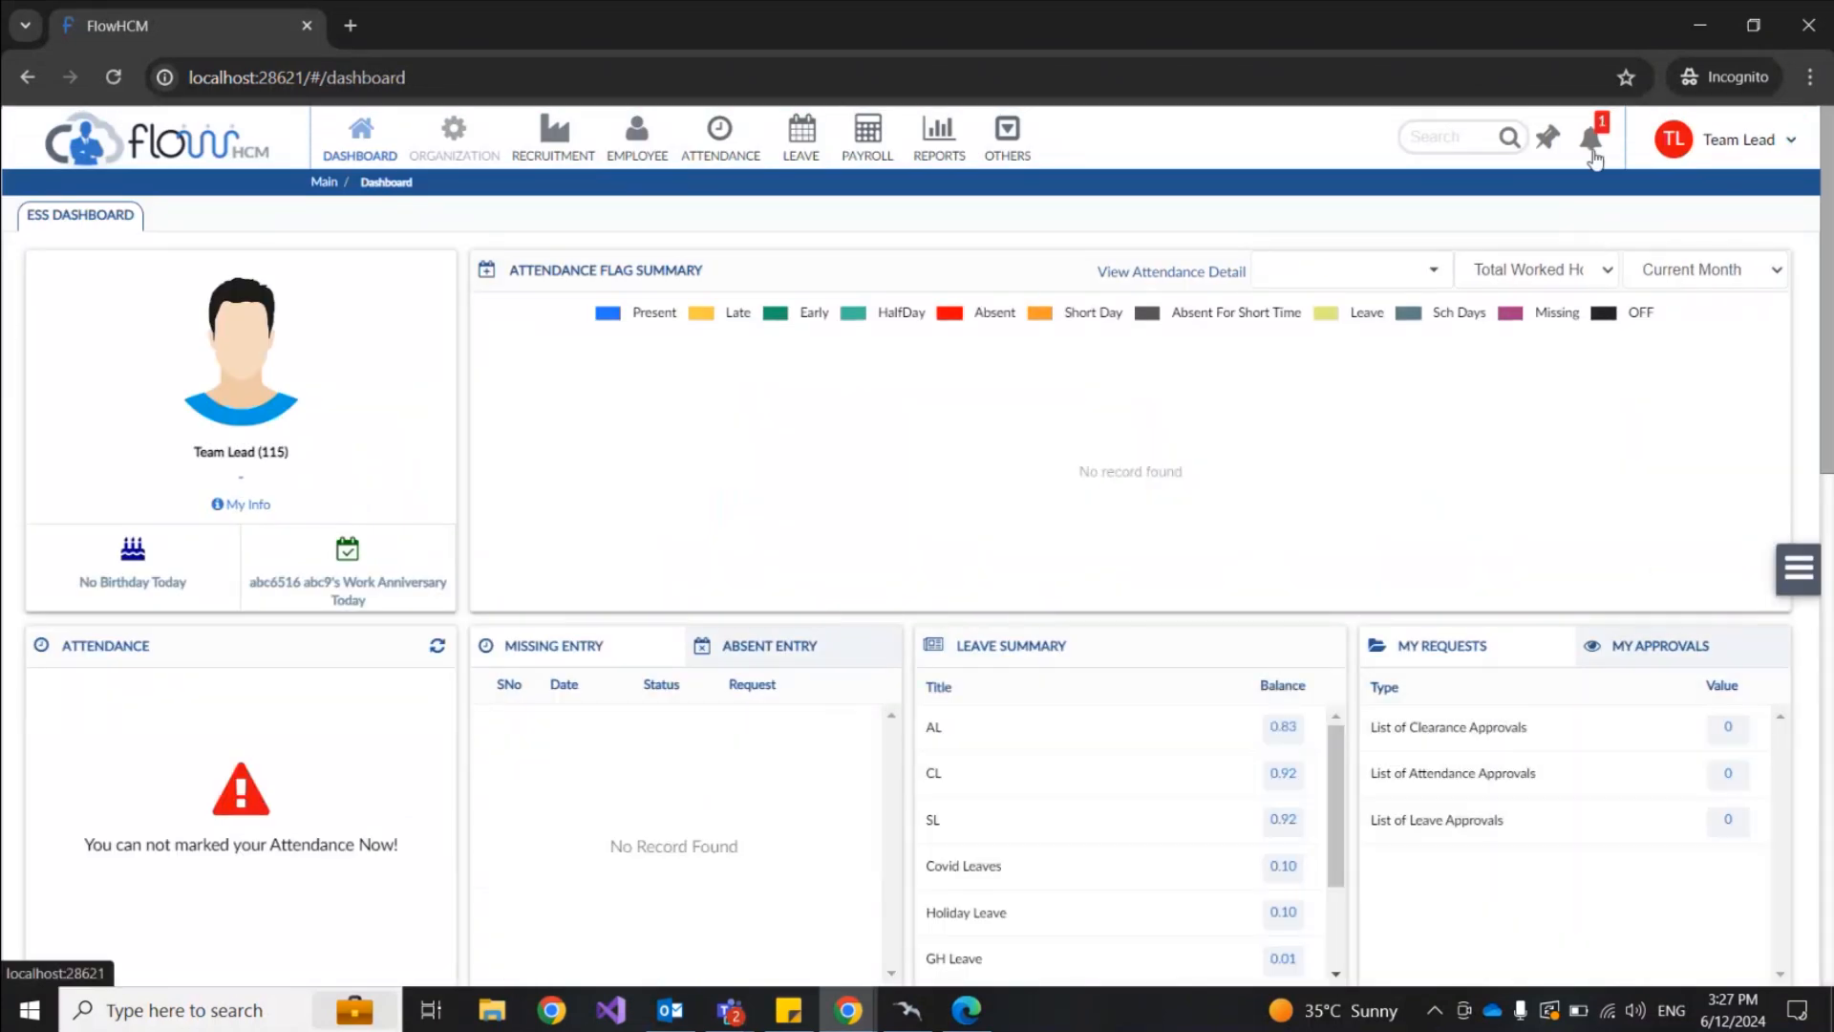
pyautogui.click(1591, 143)
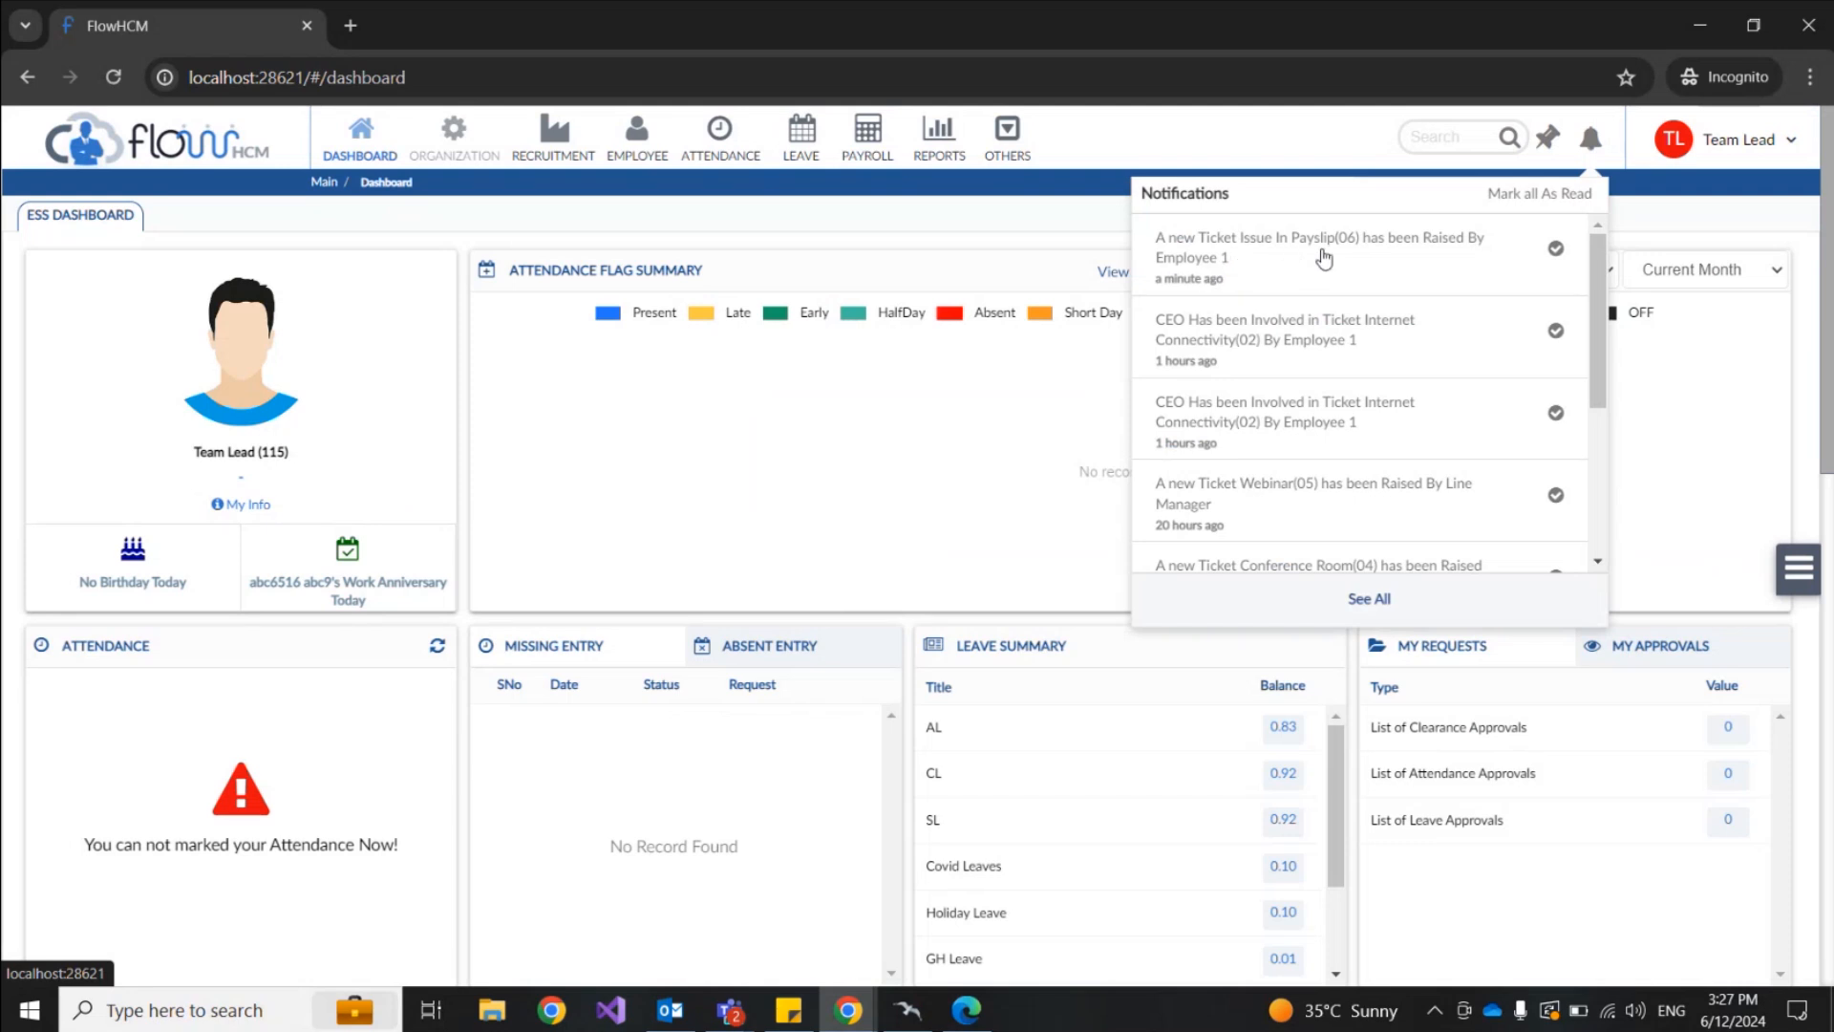
pyautogui.click(1219, 260)
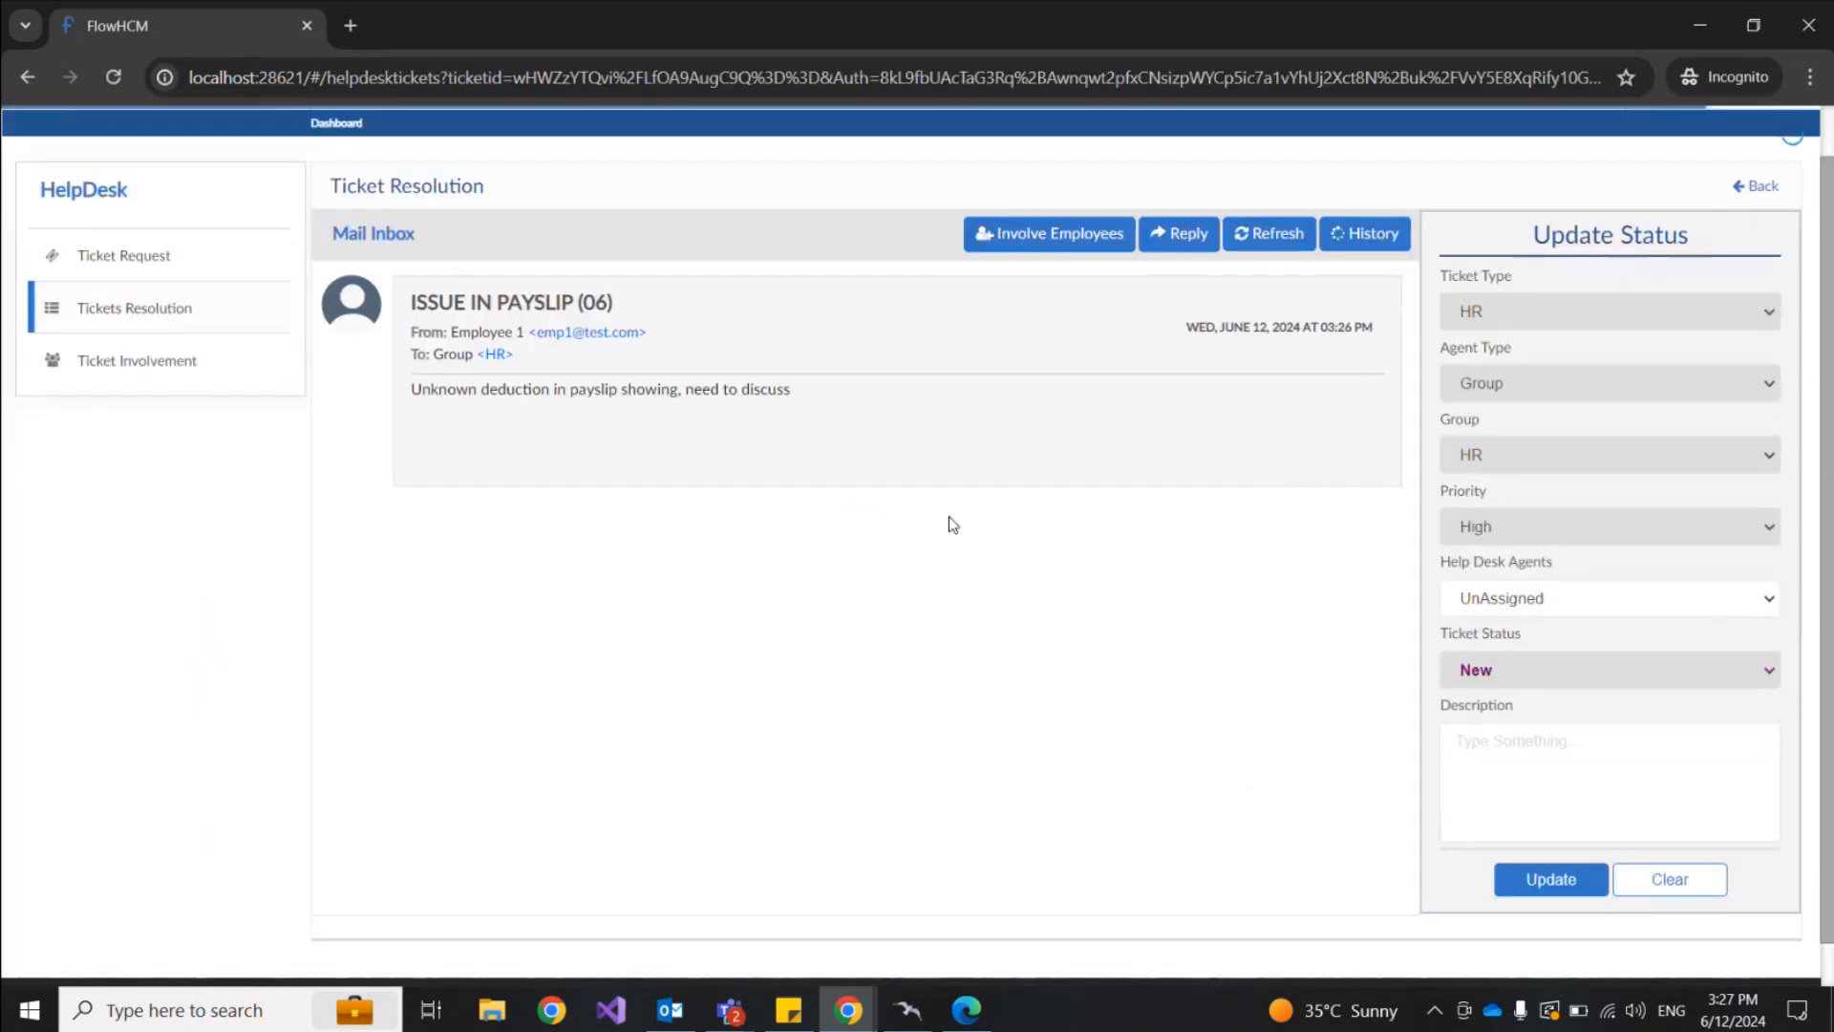
# Step: Return to the ticket list and review it, previewing the Webinar ticket's description
pyautogui.click(1763, 188)
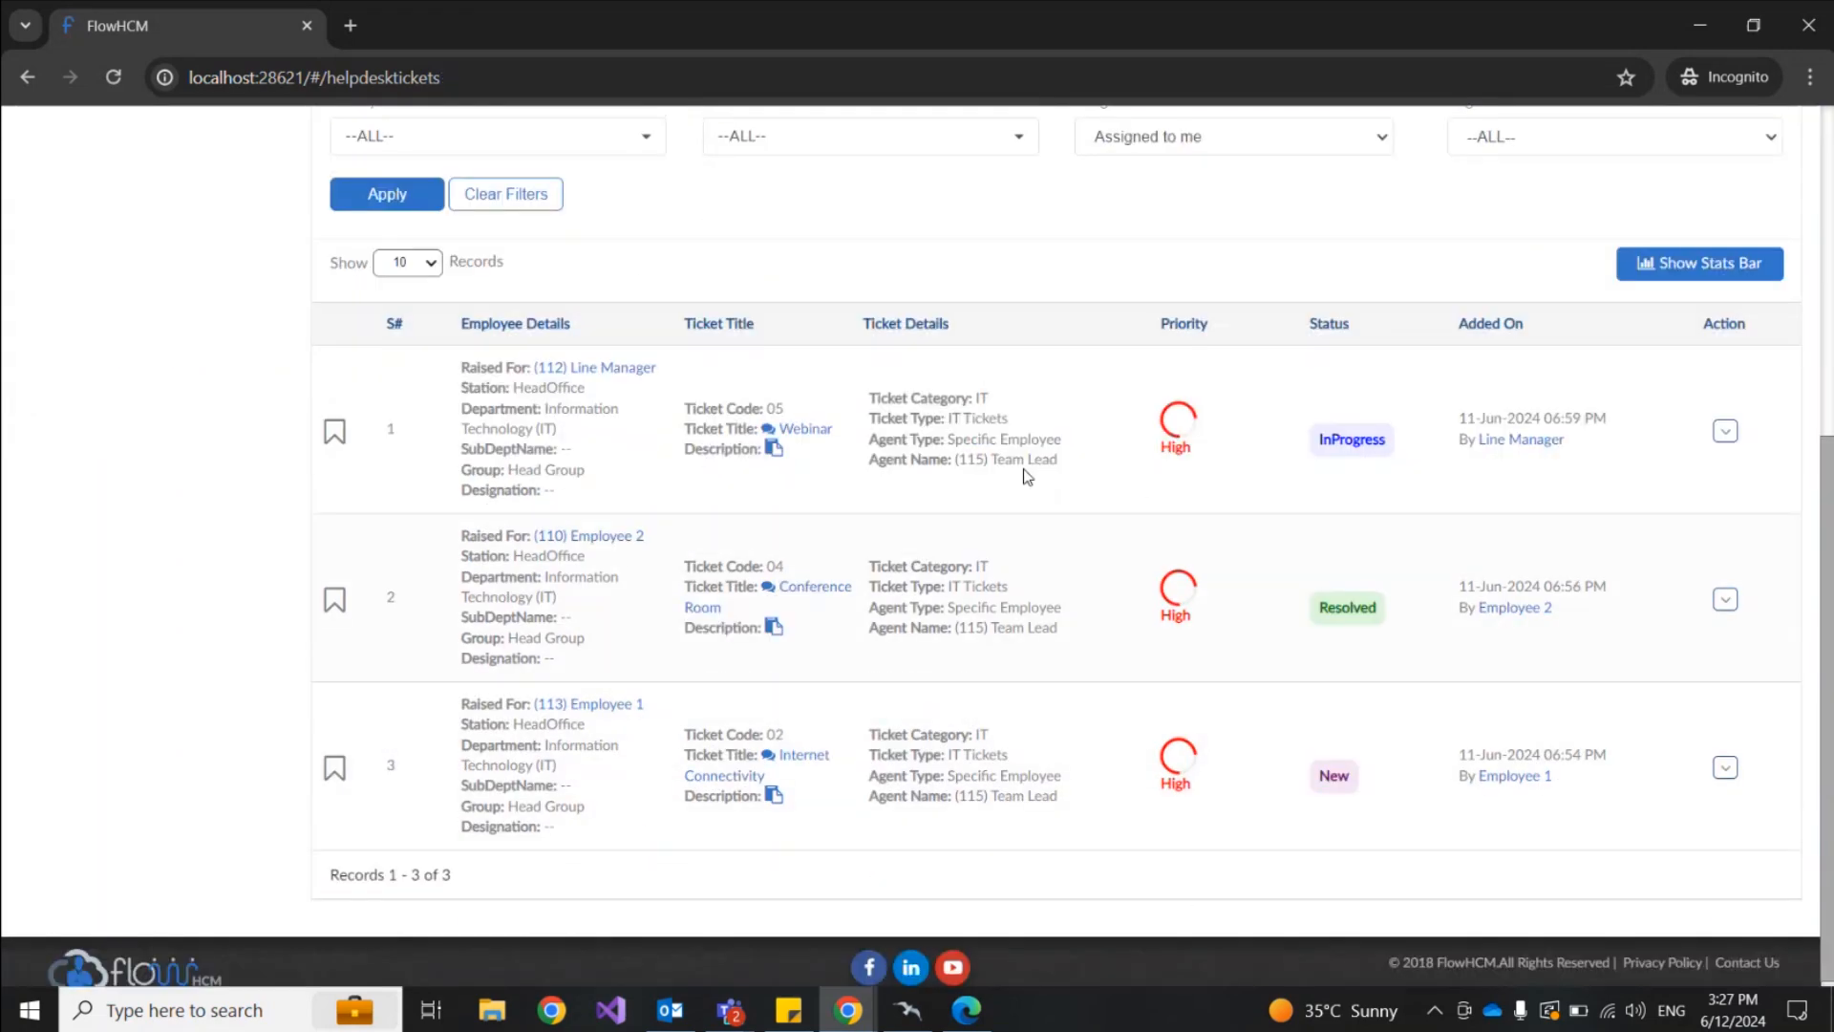
pyautogui.scroll(1, 1028, 478)
pyautogui.scroll(-2, 1028, 478)
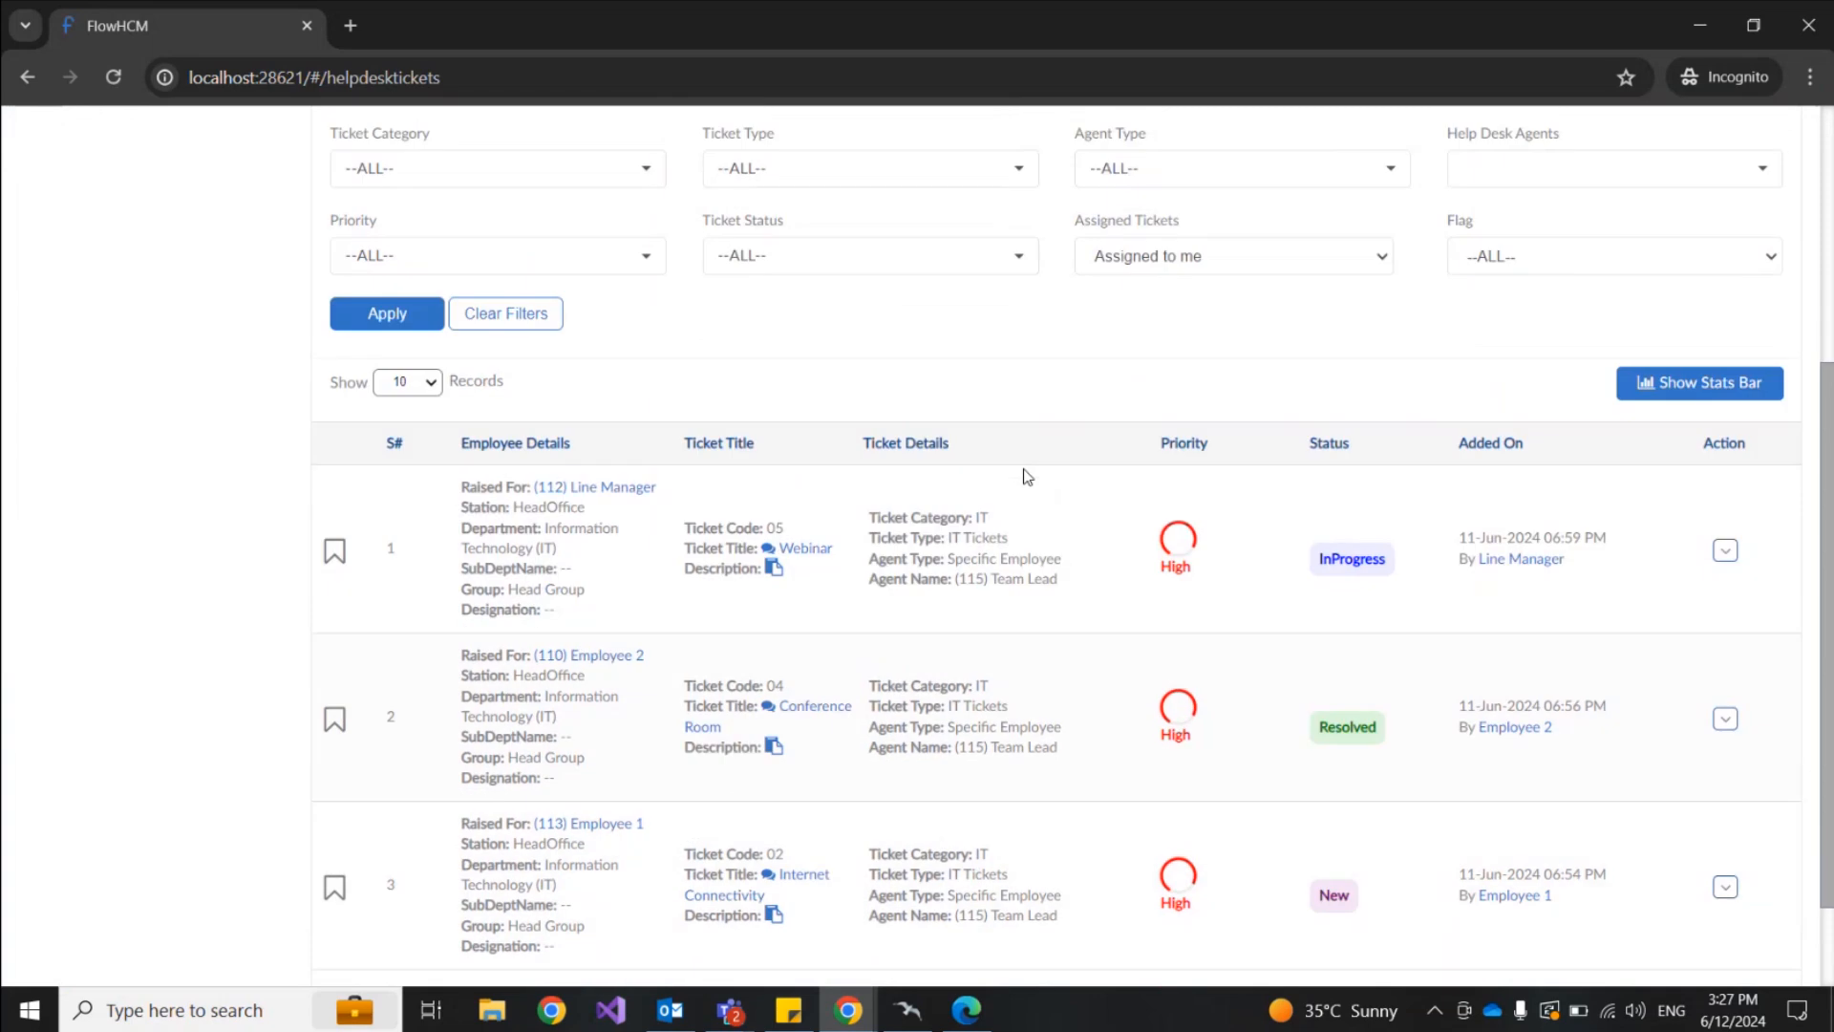
pyautogui.scroll(2, 1028, 478)
pyautogui.scroll(1, 1028, 477)
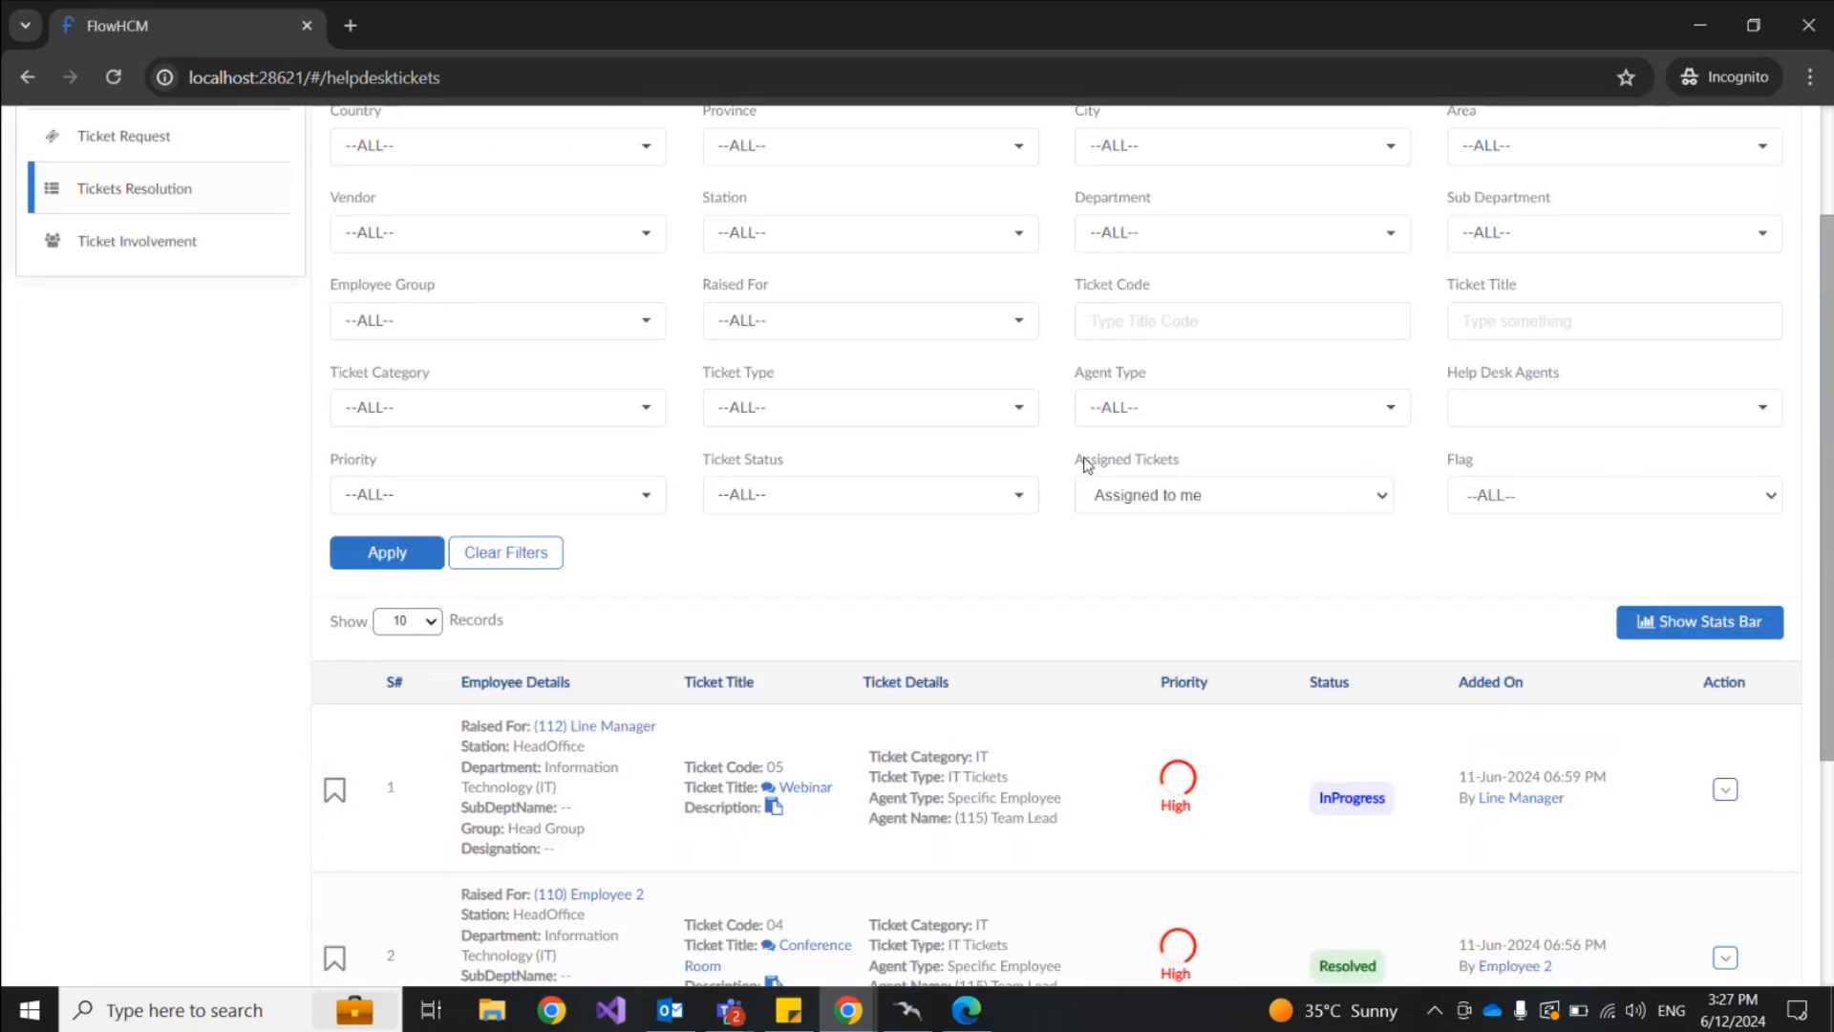
pyautogui.moveTo(1084, 462); pyautogui.dragTo(1190, 475)
pyautogui.click(1206, 537)
pyautogui.scroll(-2, 993, 597)
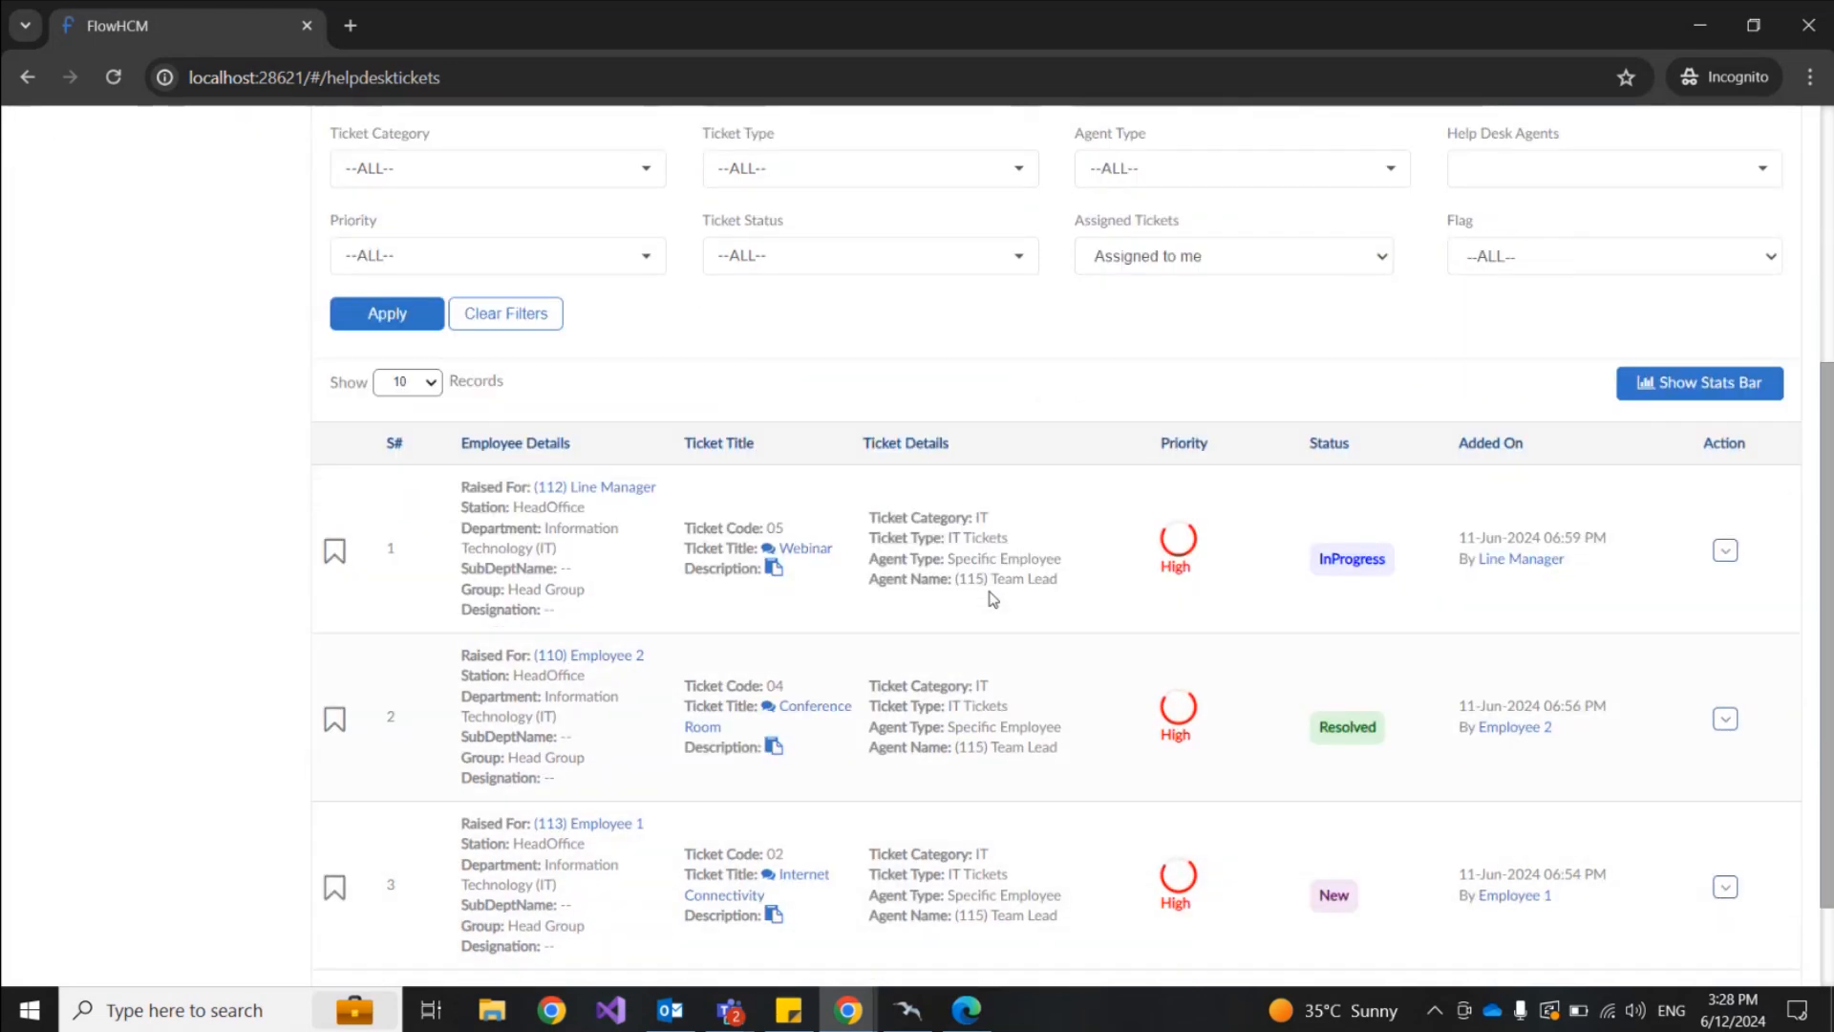
pyautogui.scroll(-1, 992, 599)
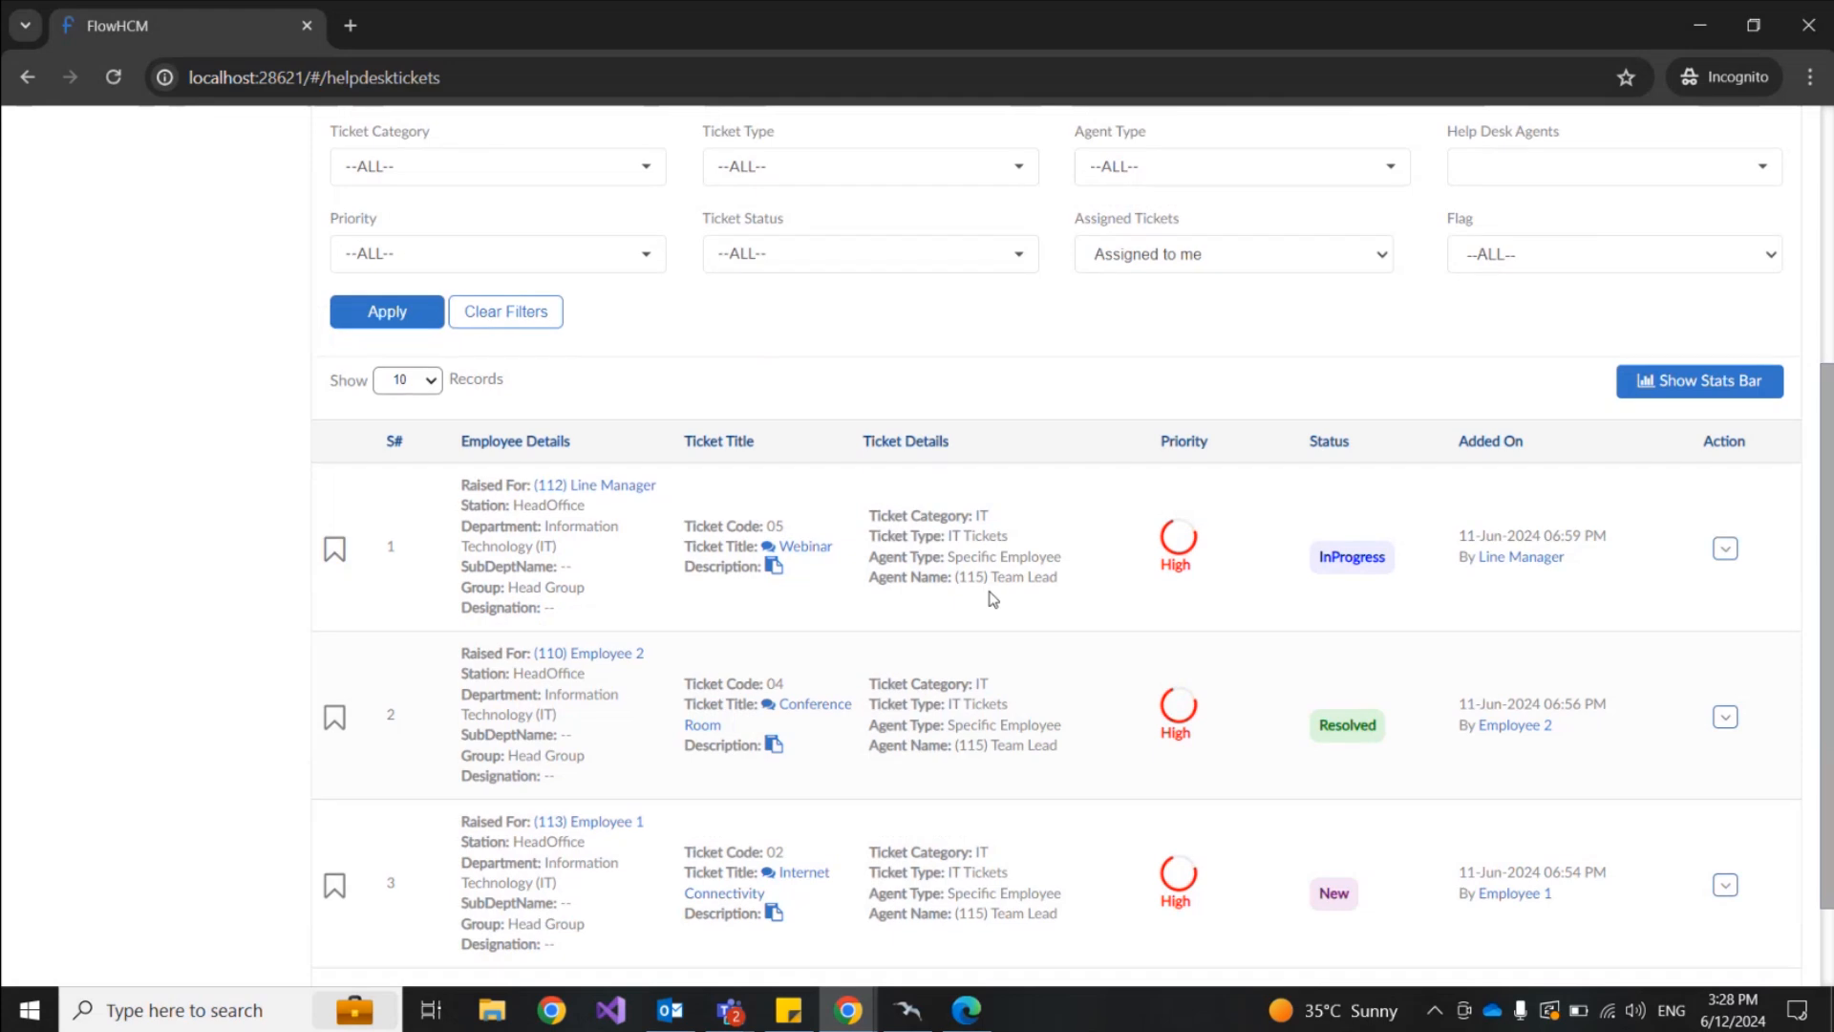
pyautogui.scroll(-2, 992, 599)
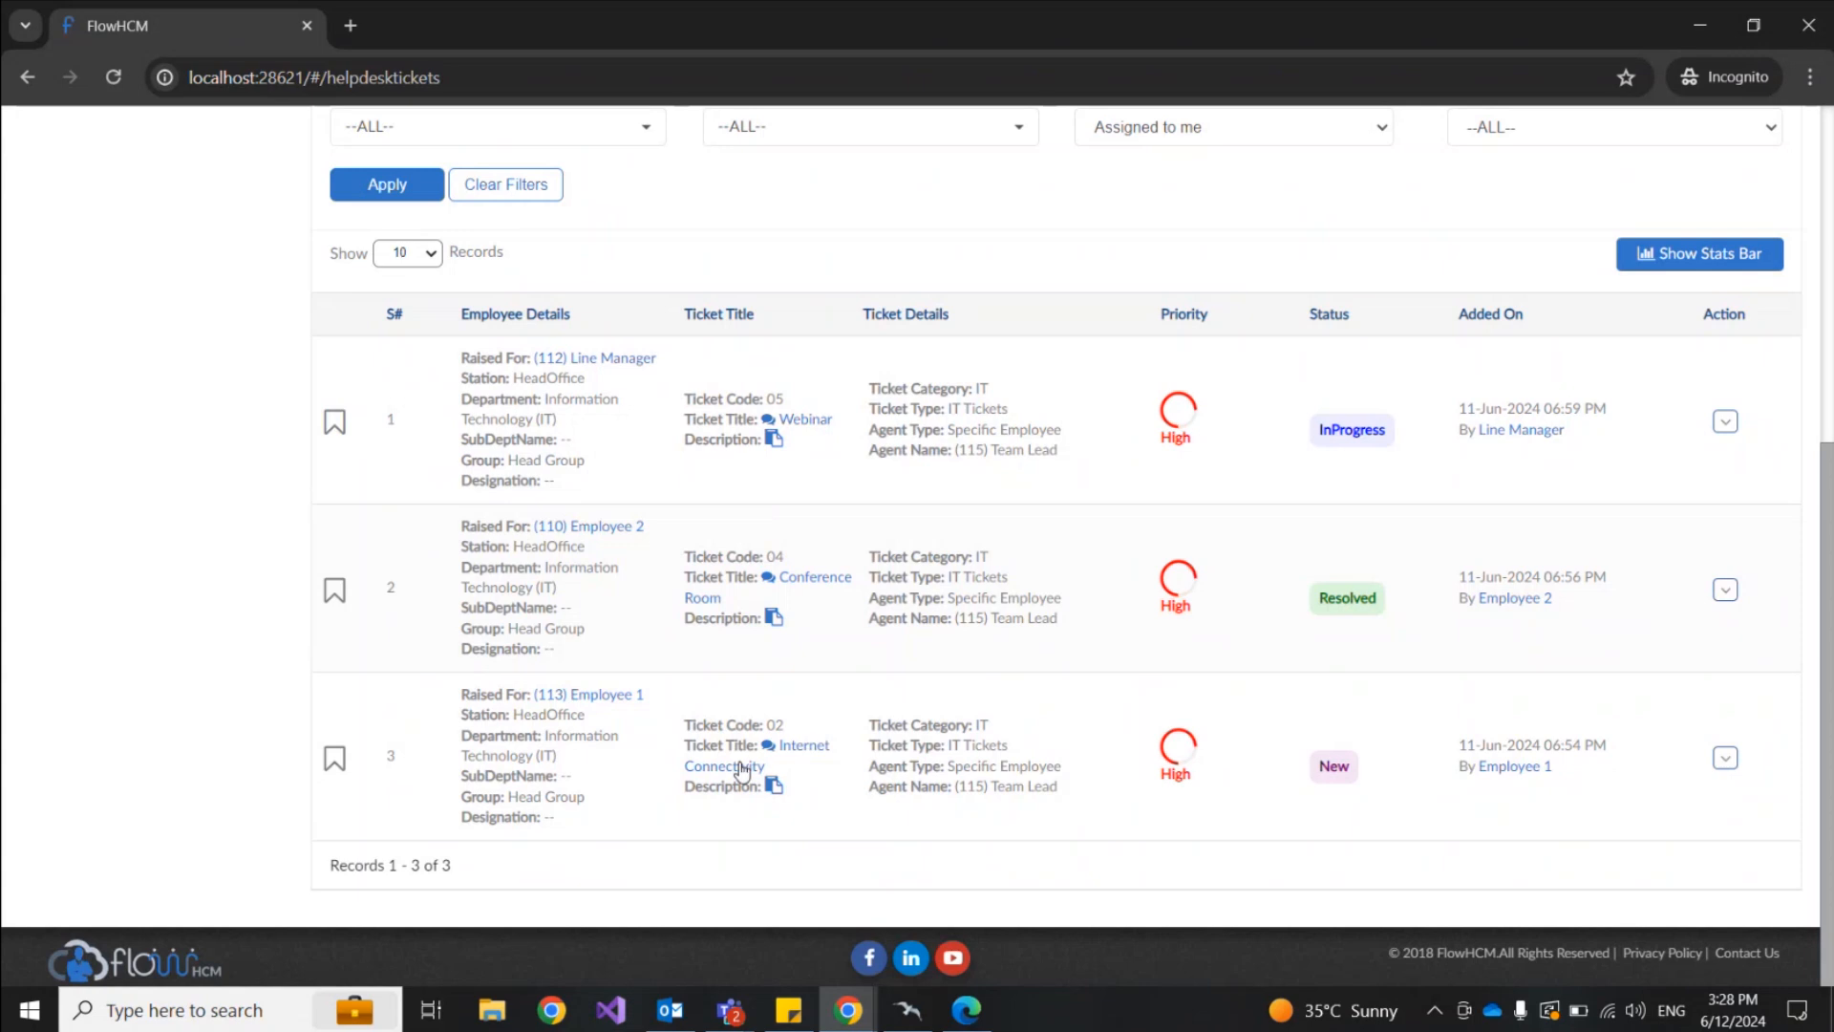
pyautogui.click(774, 440)
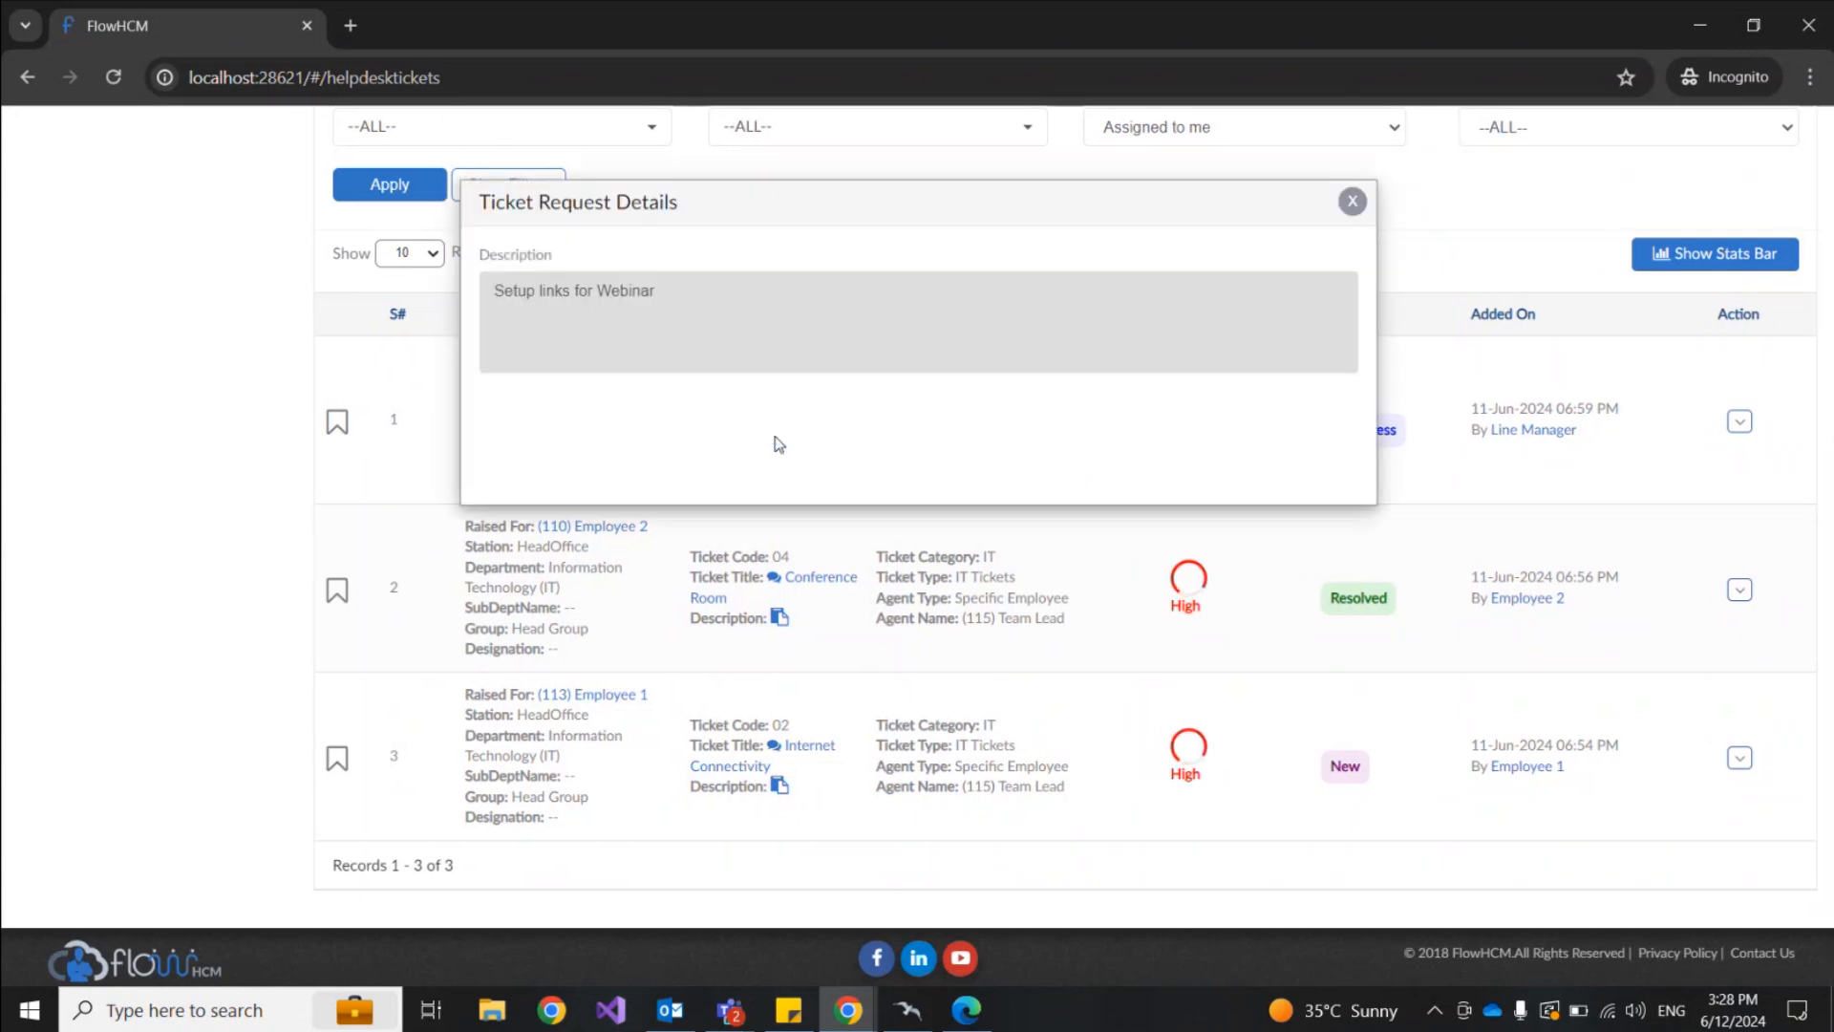
pyautogui.click(1344, 206)
pyautogui.scroll(1, 1309, 238)
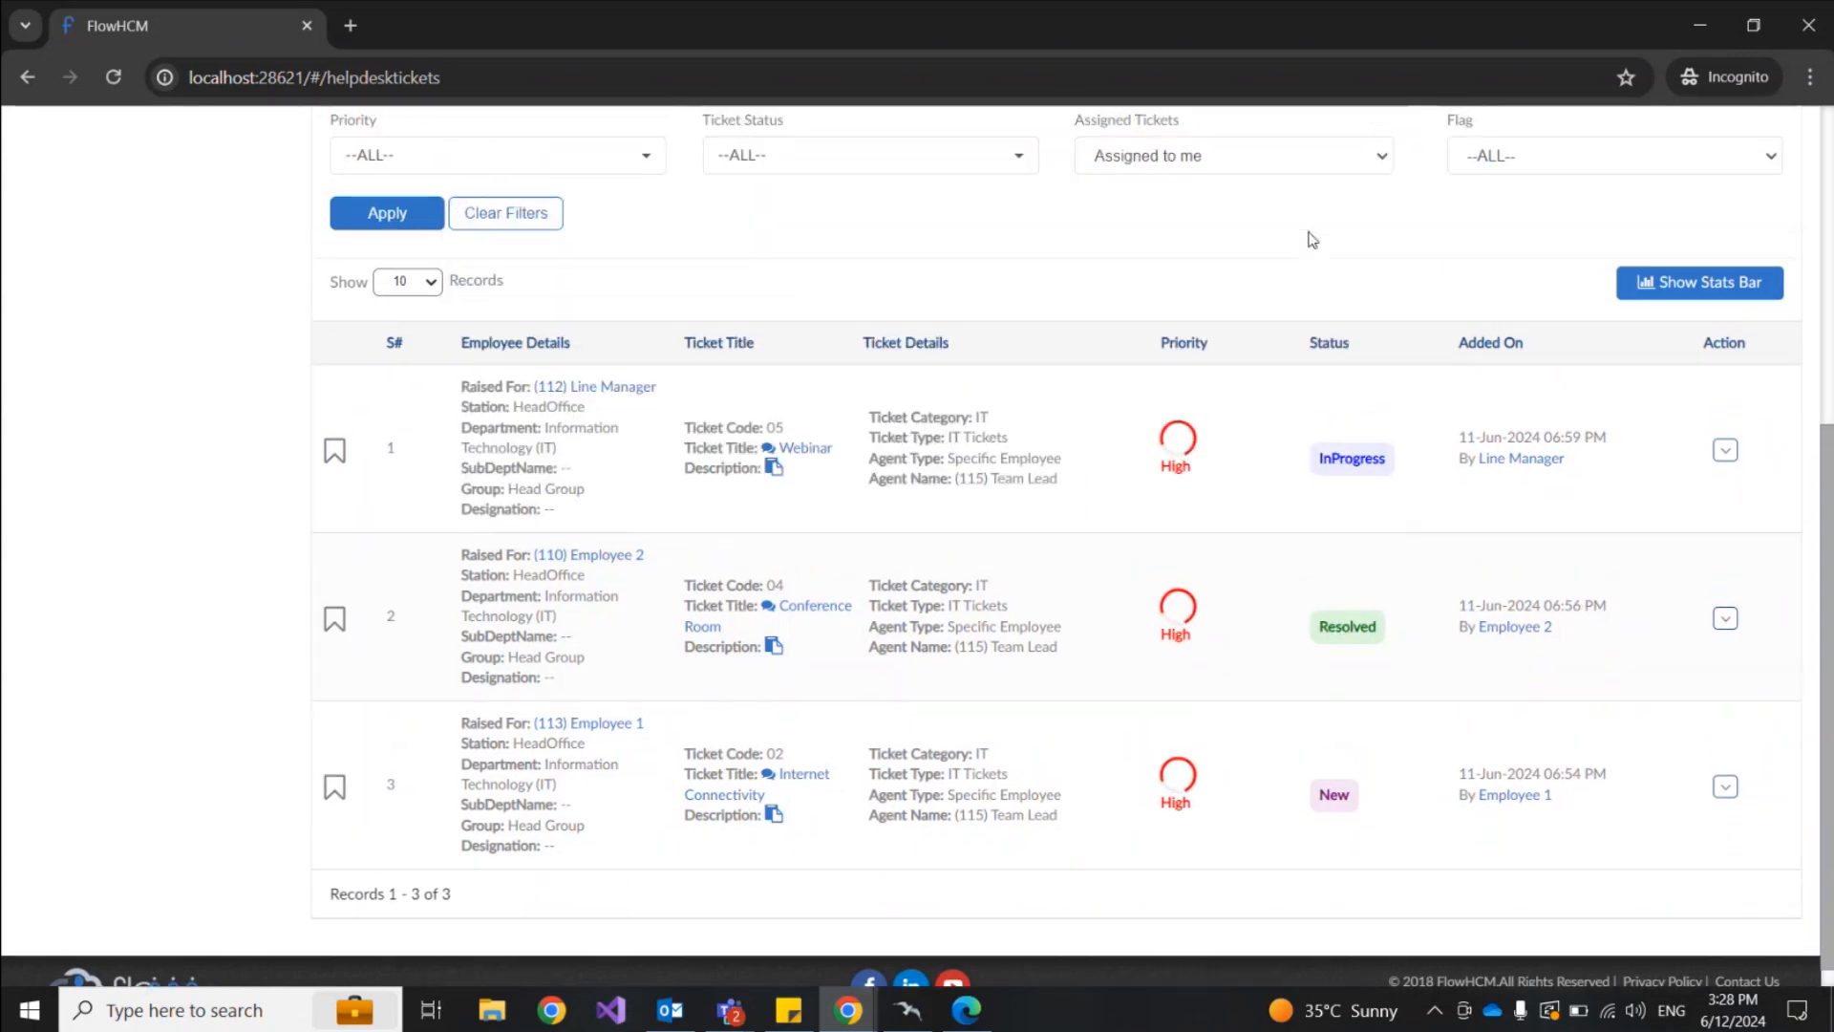
# Step: Set Assigned Tickets to 'UnAssigned in Group' and apply the filter
pyautogui.click(1254, 262)
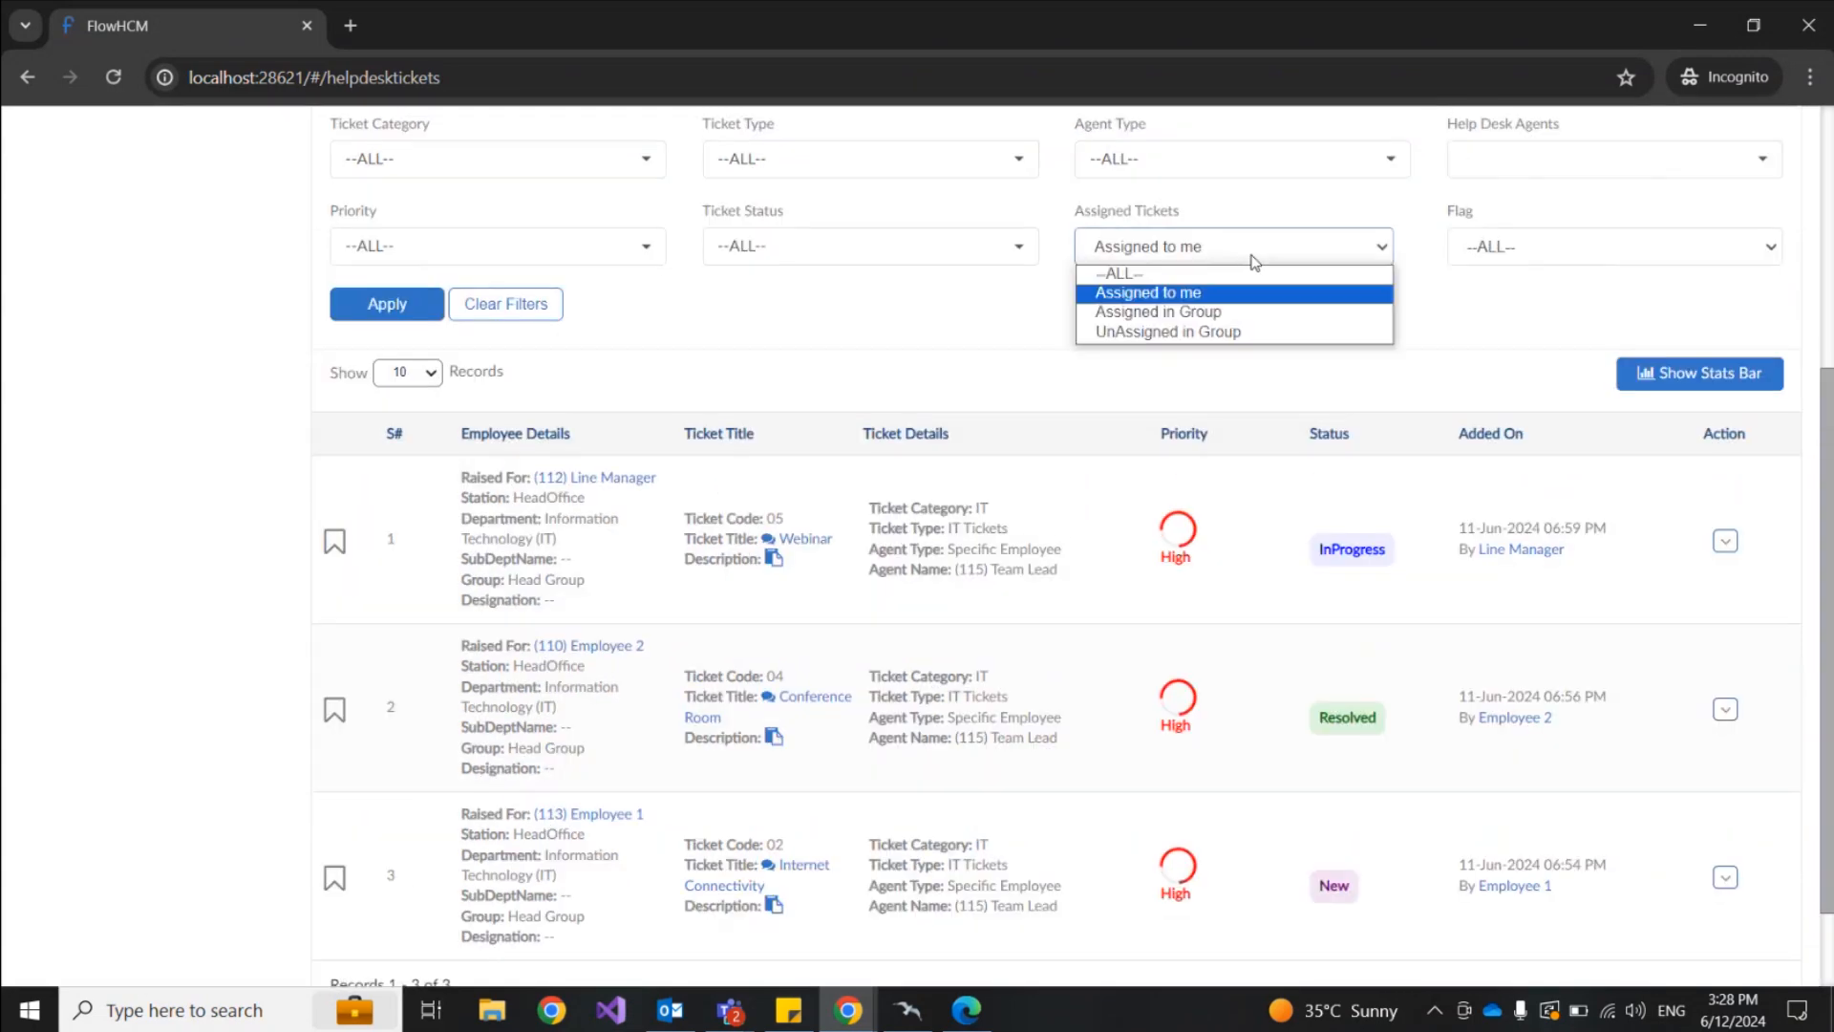
pyautogui.click(1150, 331)
pyautogui.click(382, 301)
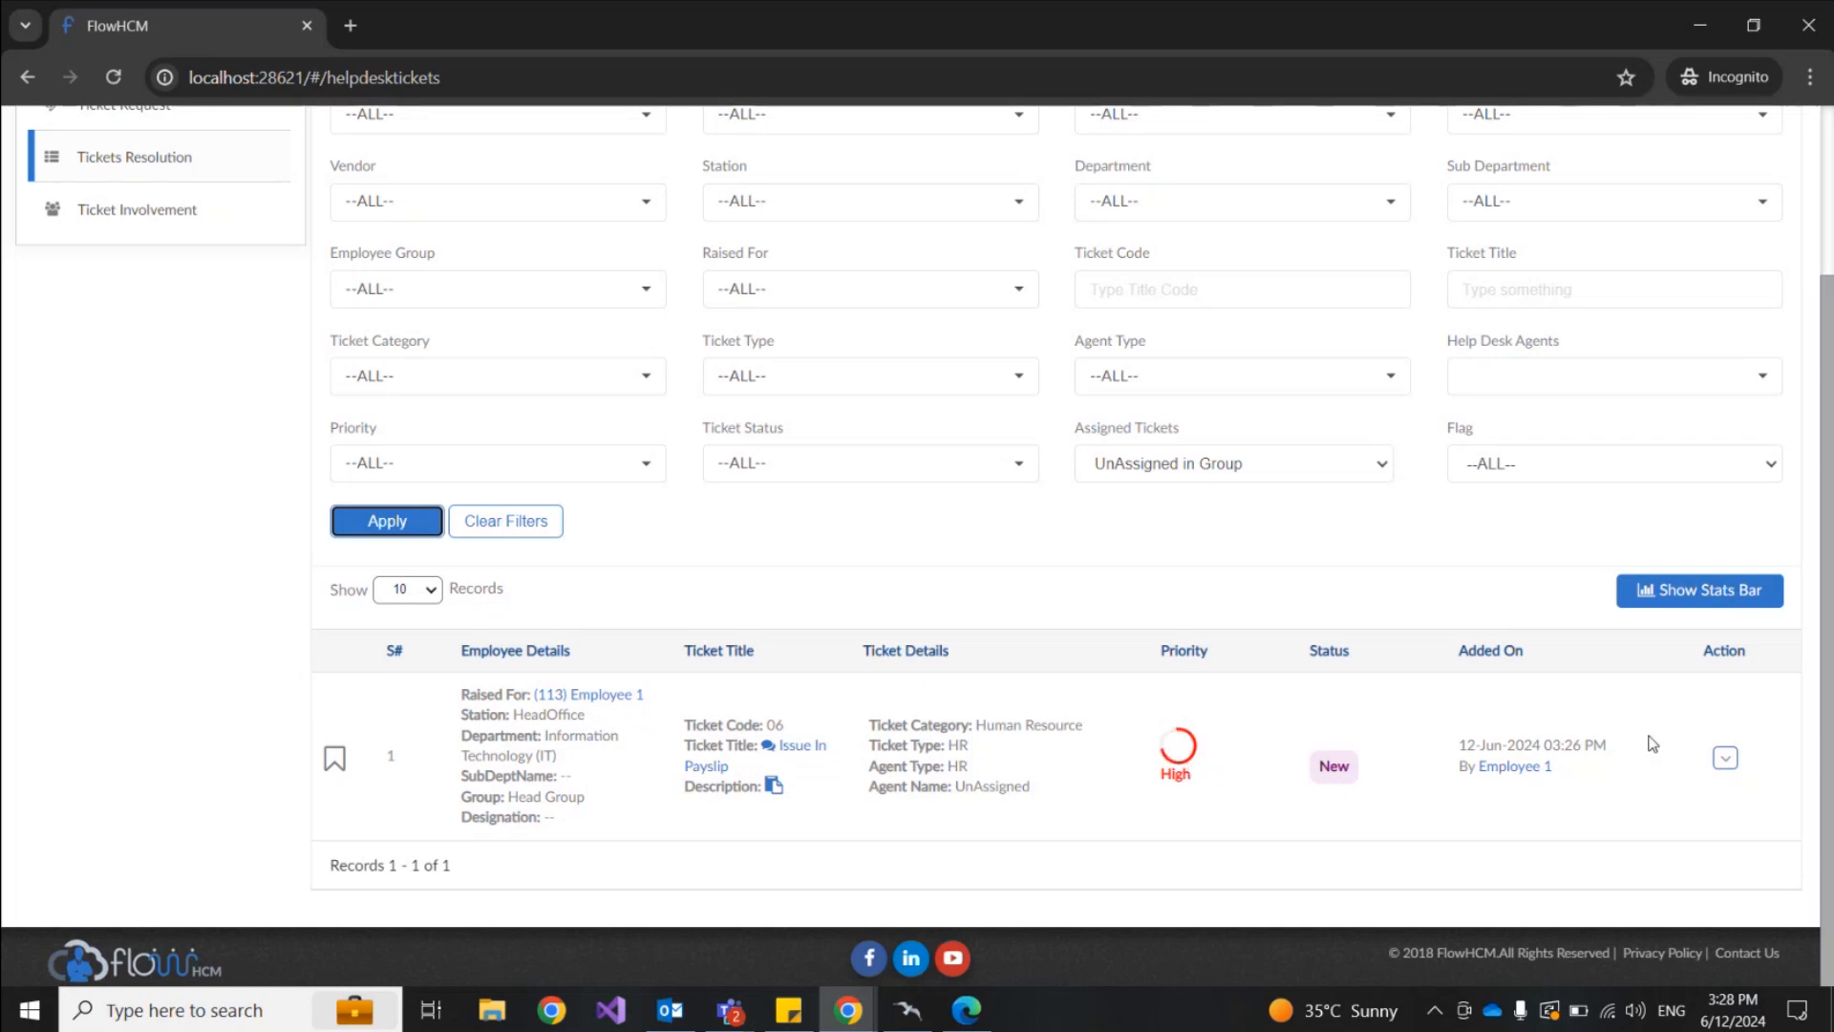
# Step: Open the Issue In Payslip ticket's comments and review its title and deduction complaint
pyautogui.click(1724, 760)
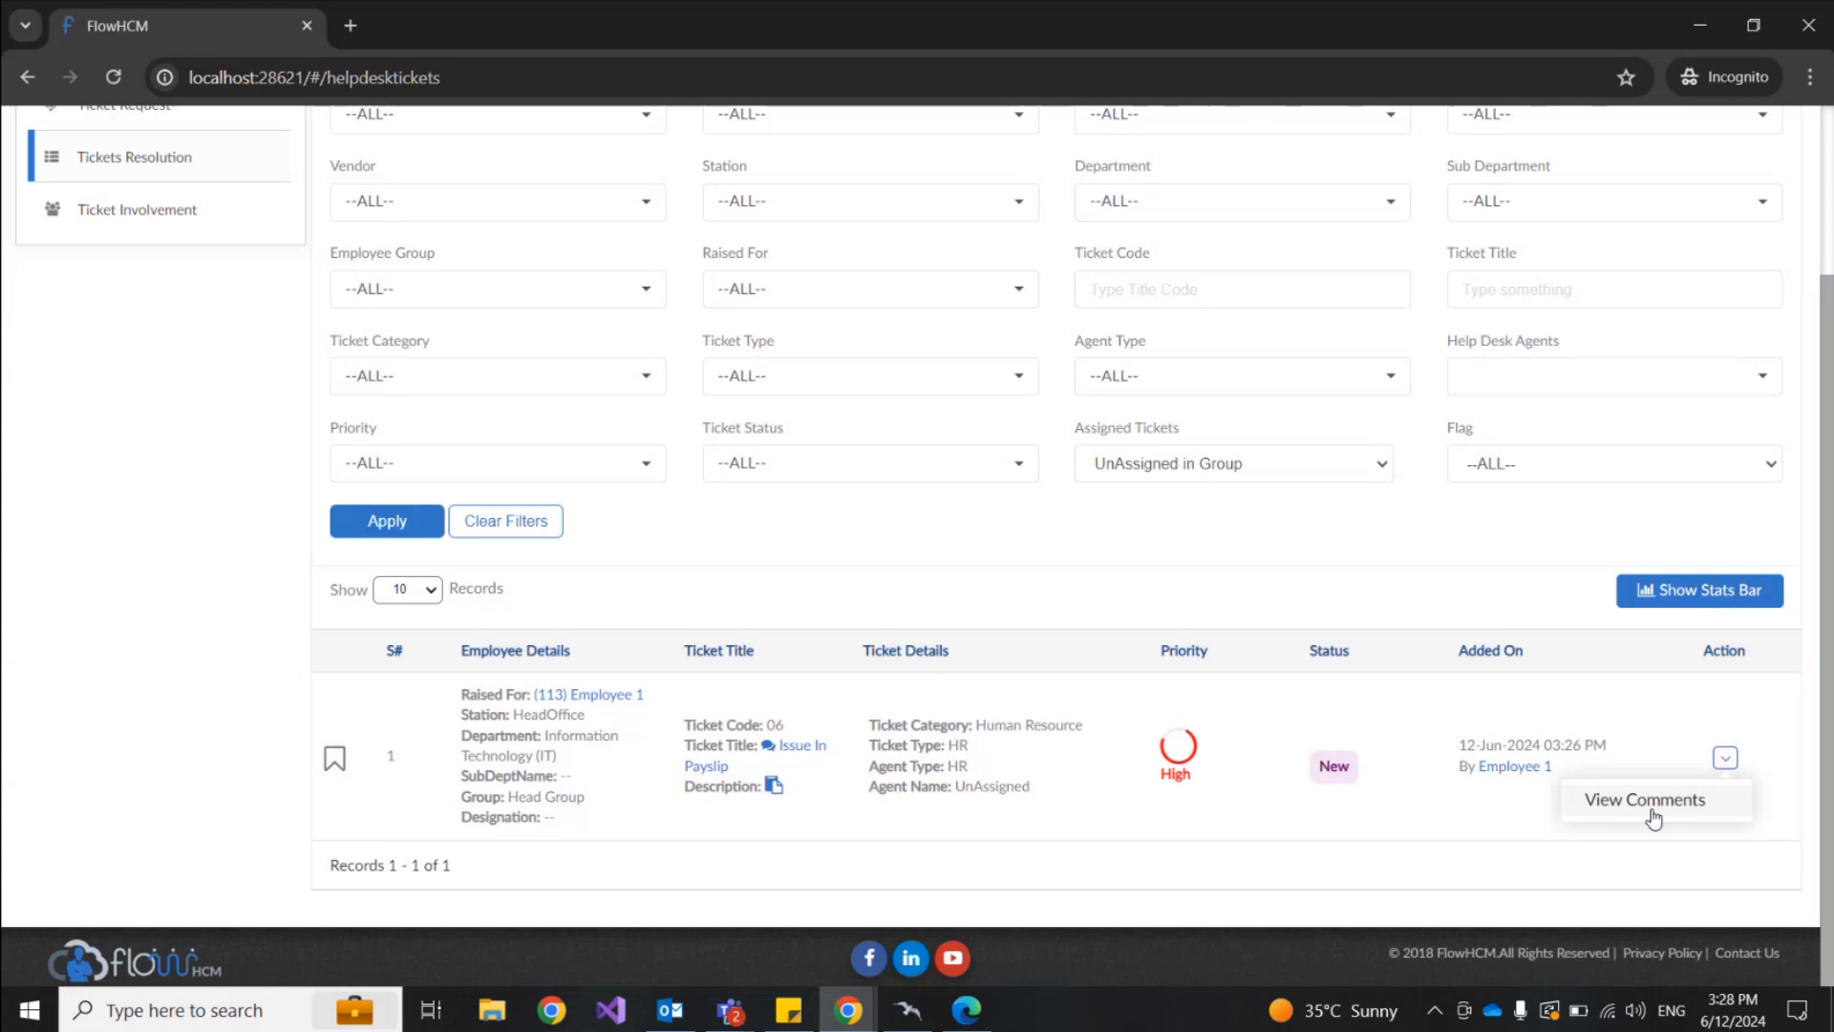
pyautogui.scroll(2, 1536, 525)
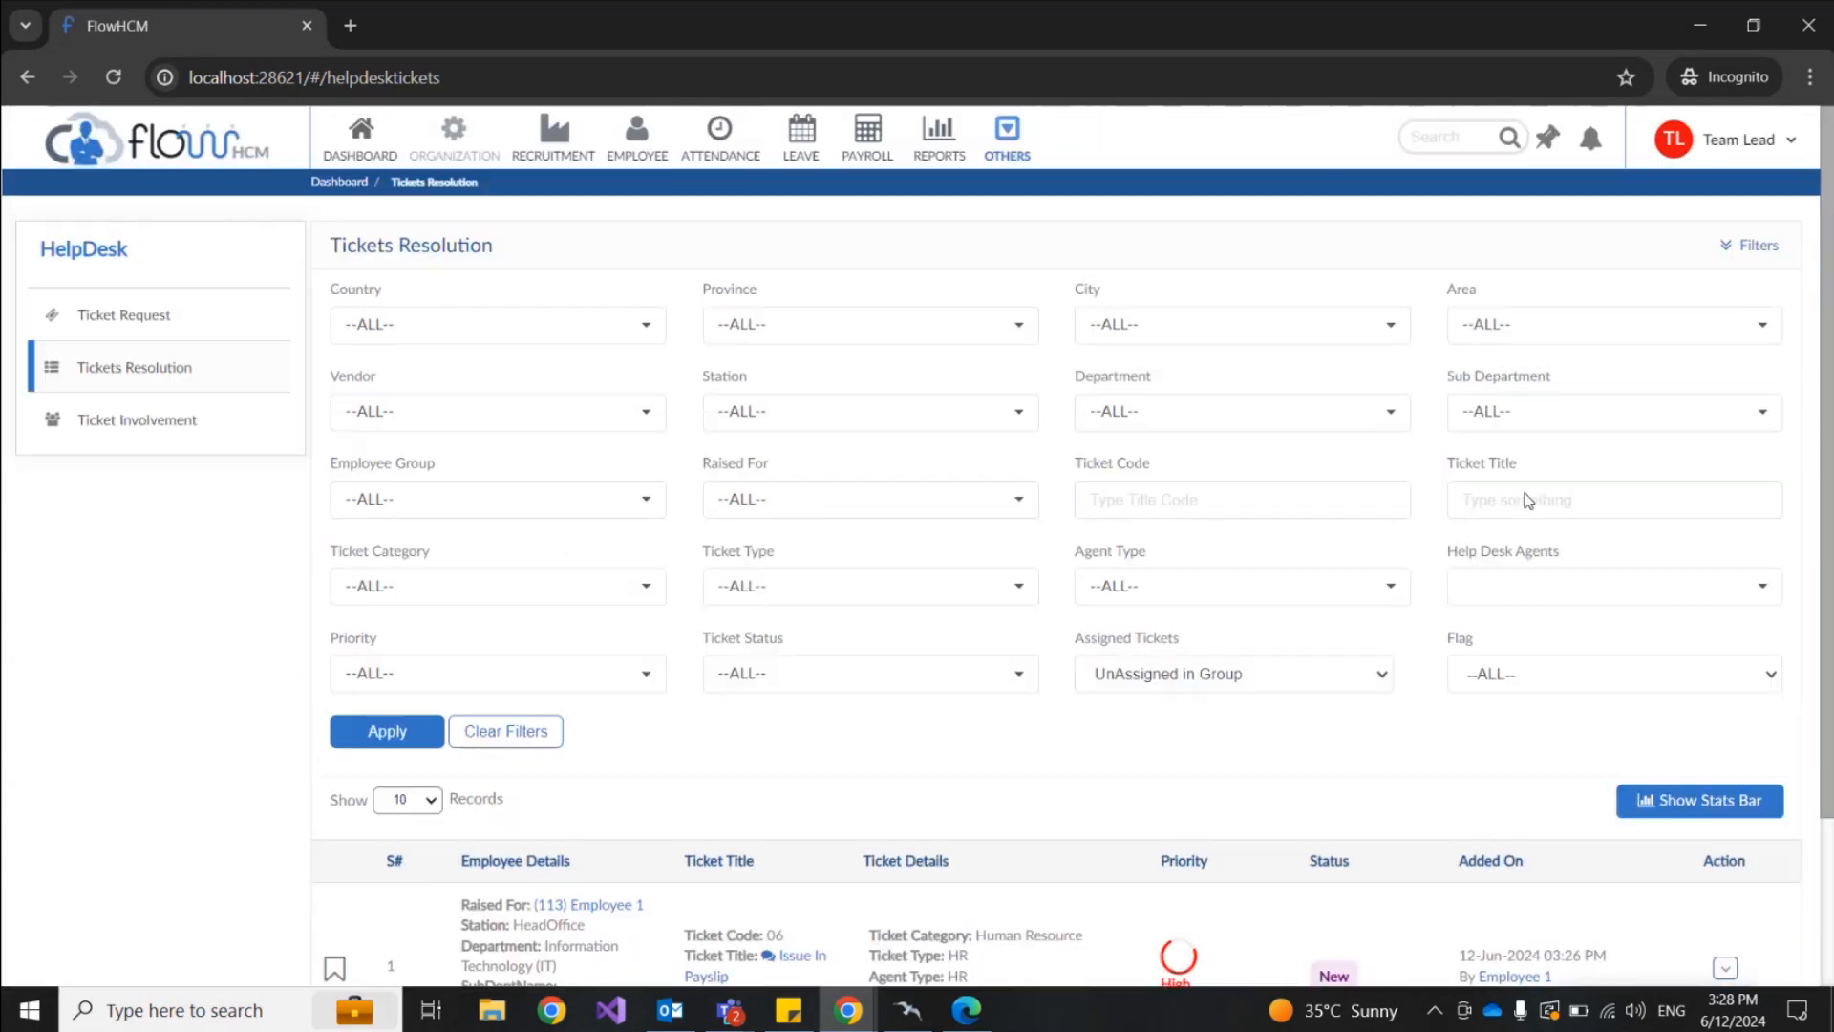
pyautogui.scroll(-2, 1655, 545)
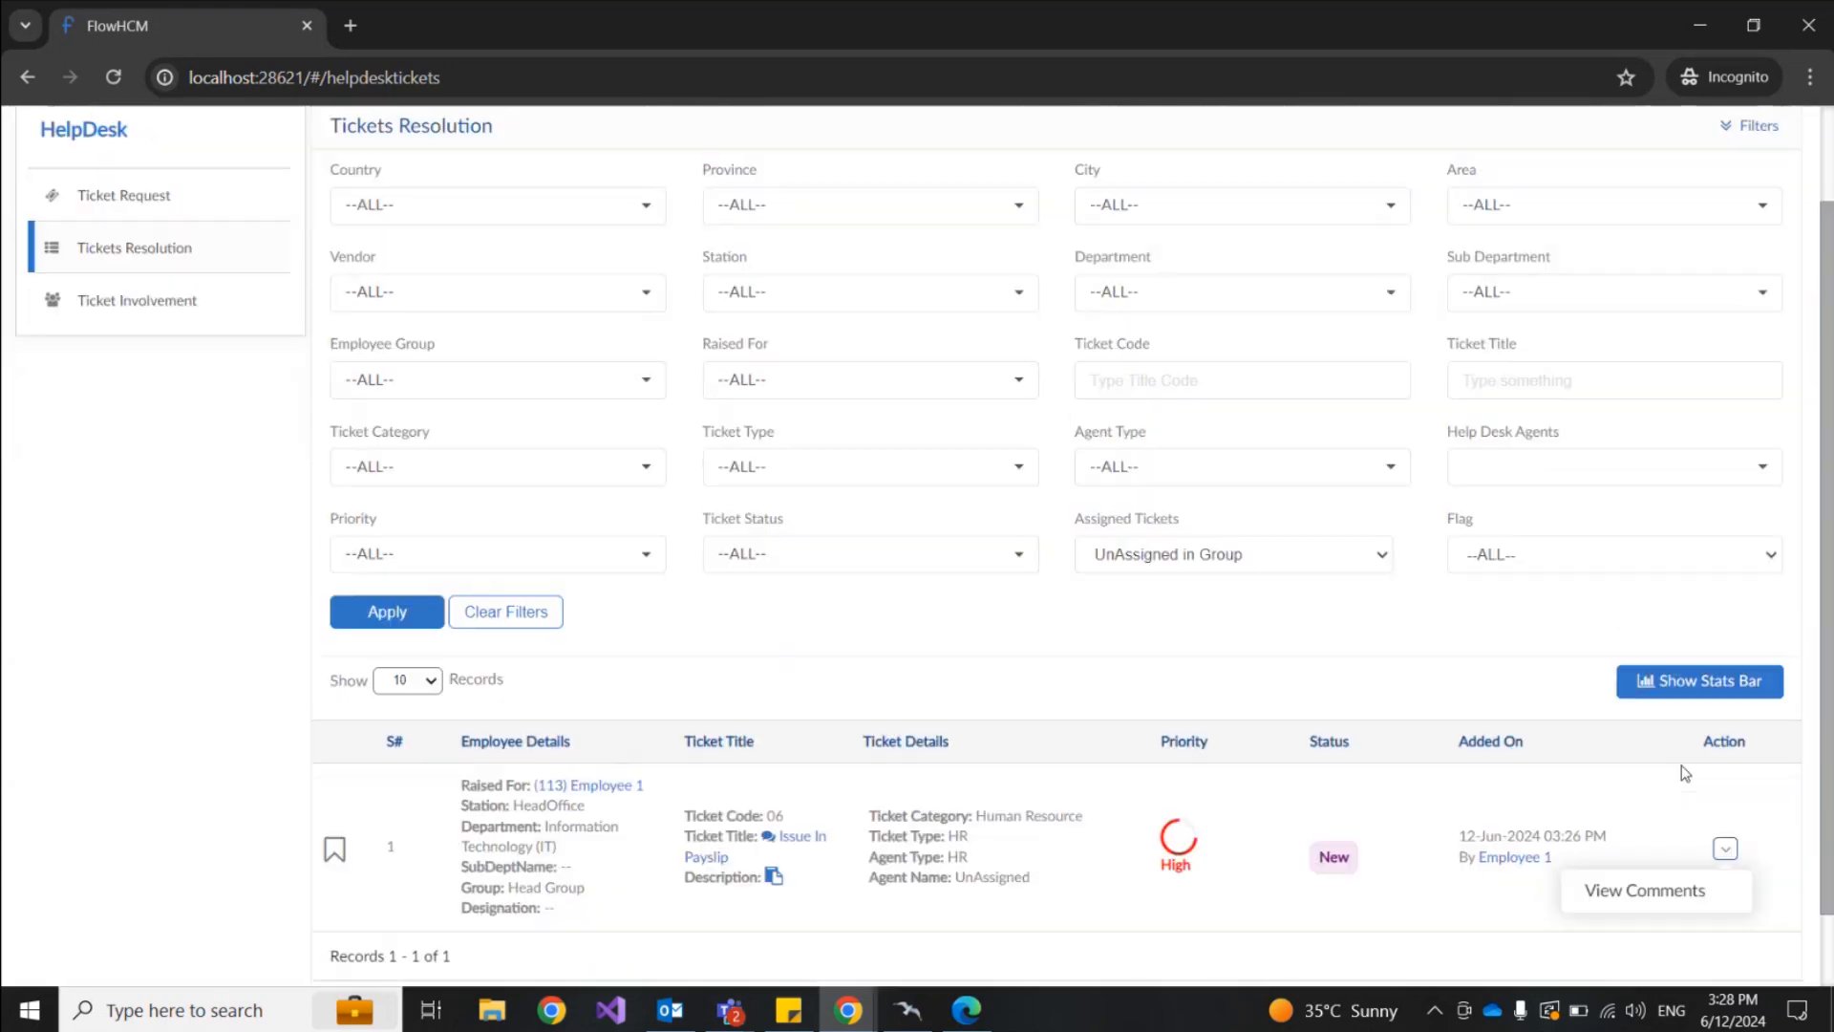
pyautogui.click(1689, 887)
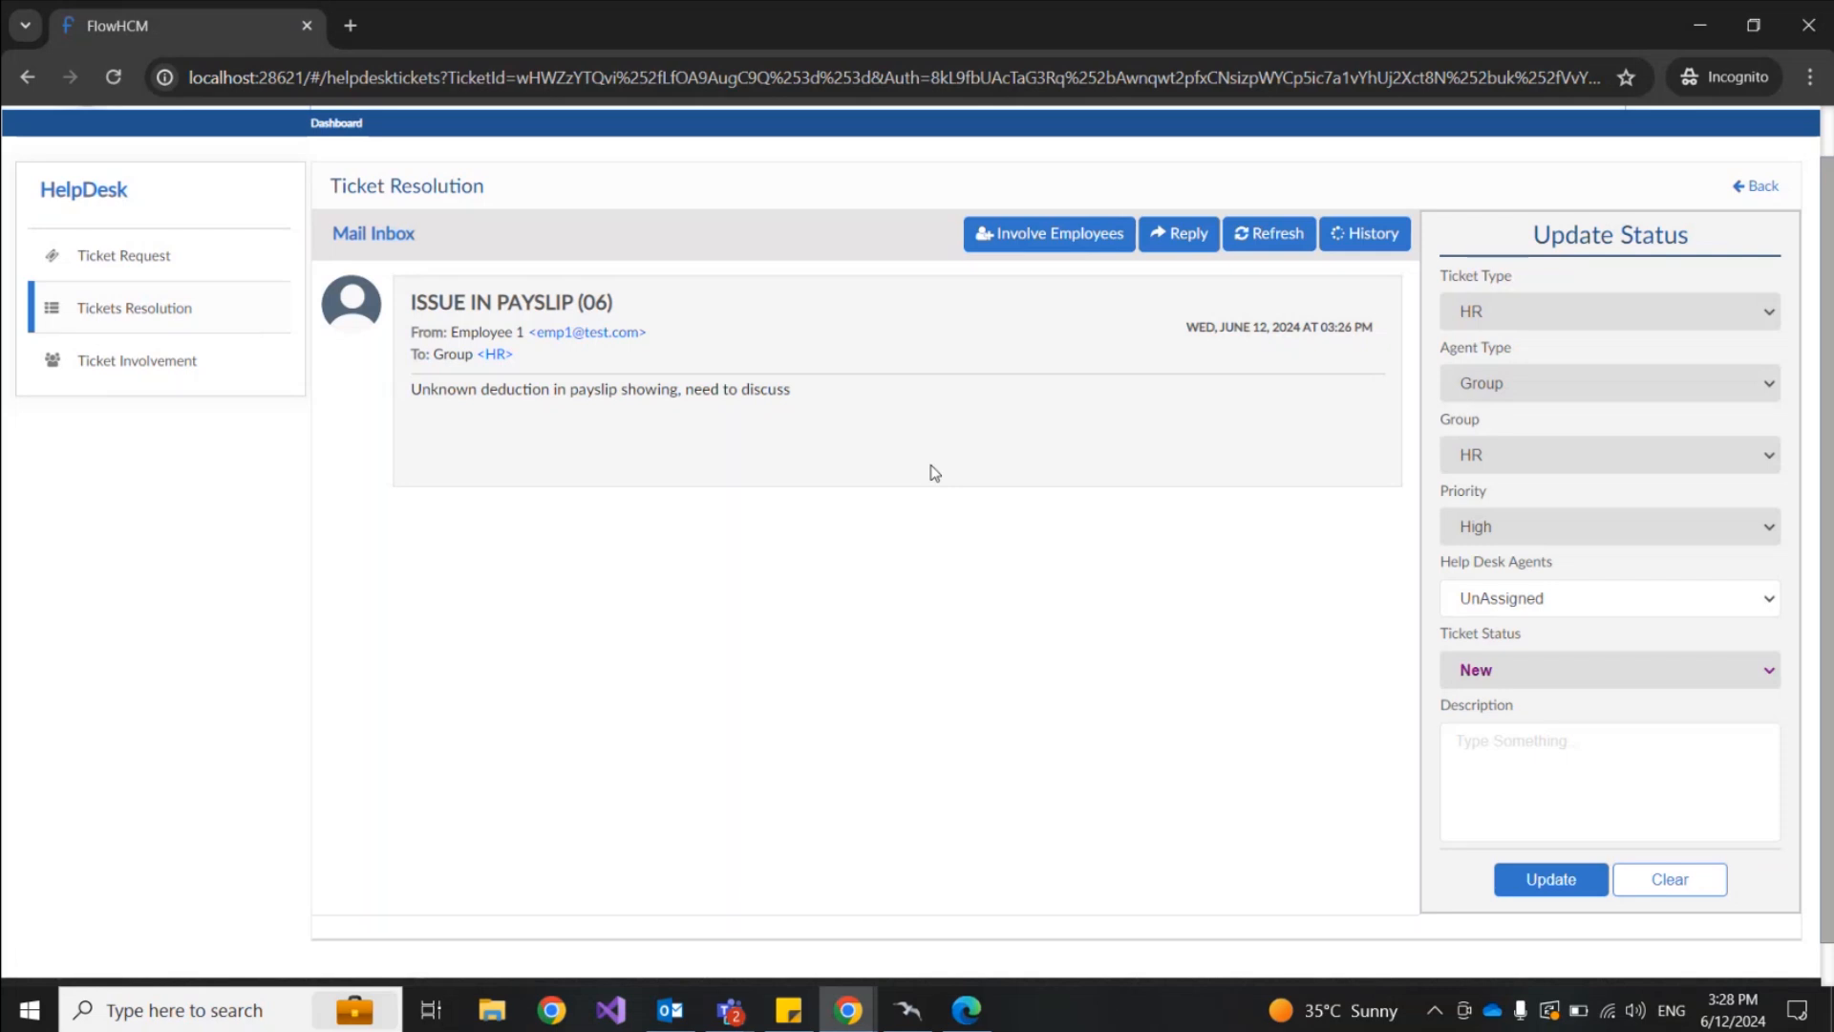
pyautogui.moveTo(413, 303); pyautogui.dragTo(585, 302)
pyautogui.moveTo(413, 388); pyautogui.dragTo(788, 399)
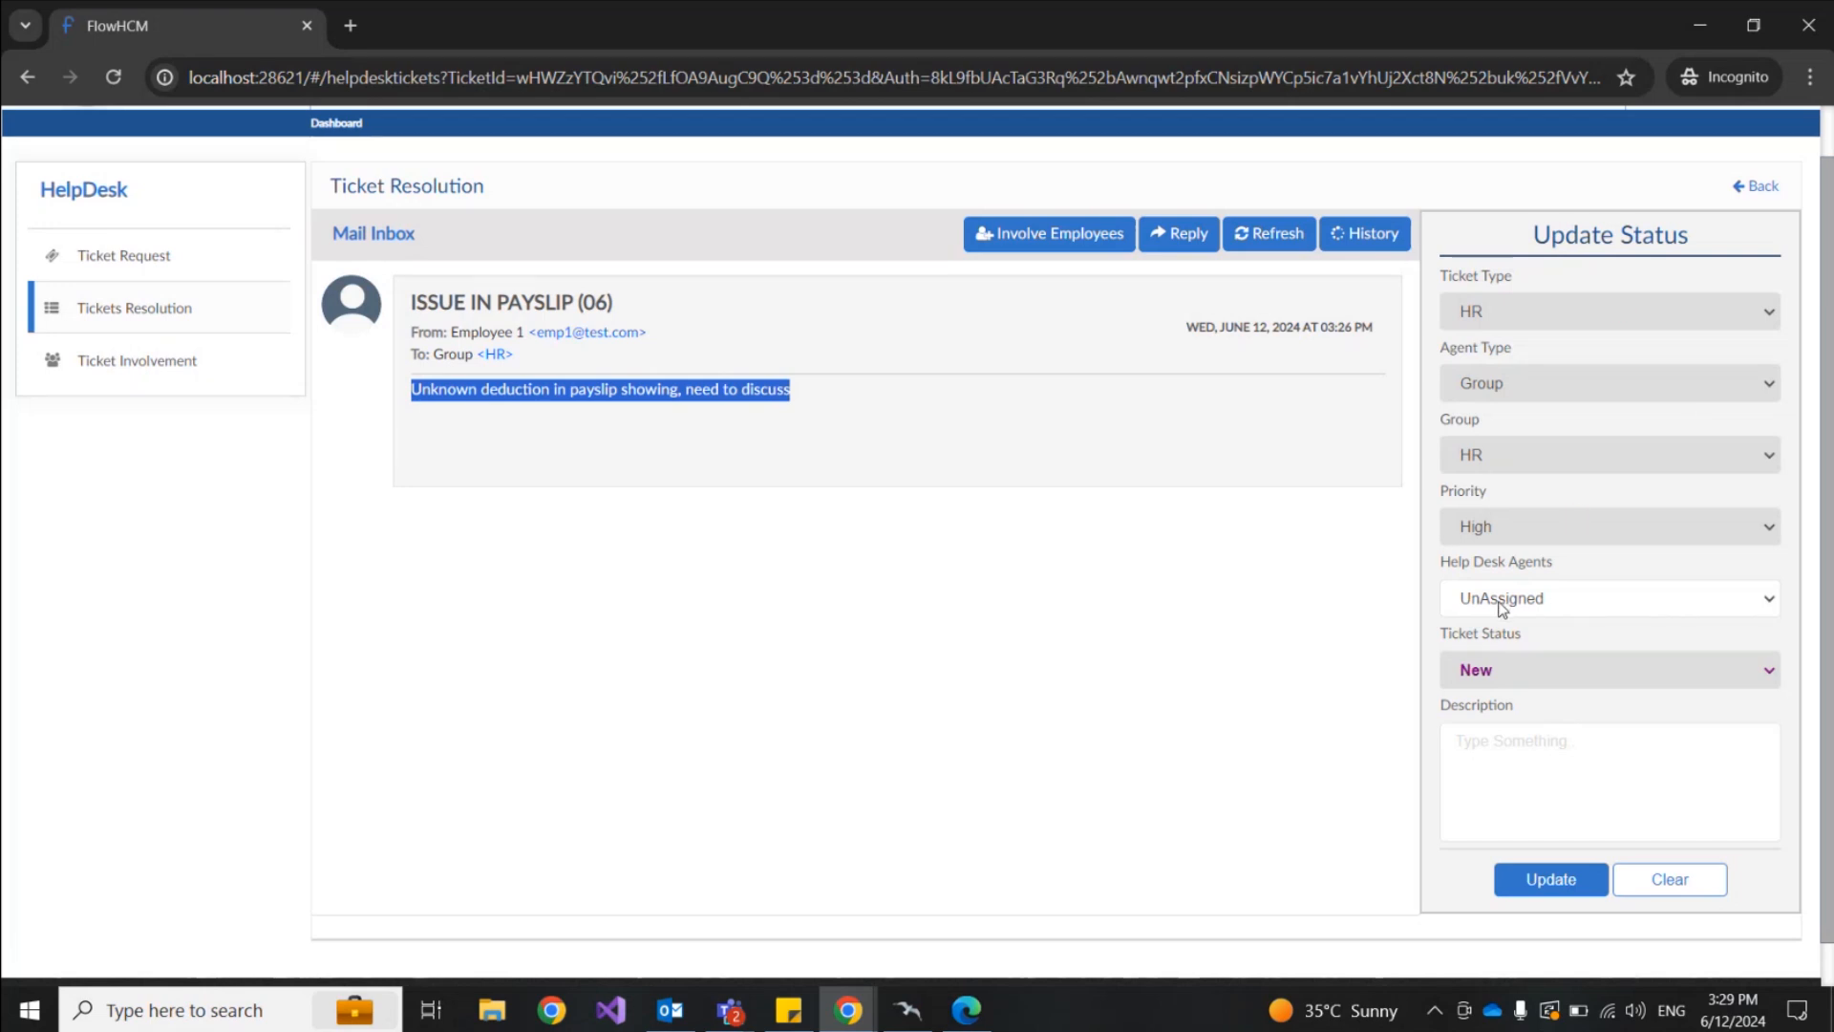
pyautogui.scroll(1, 1720, 287)
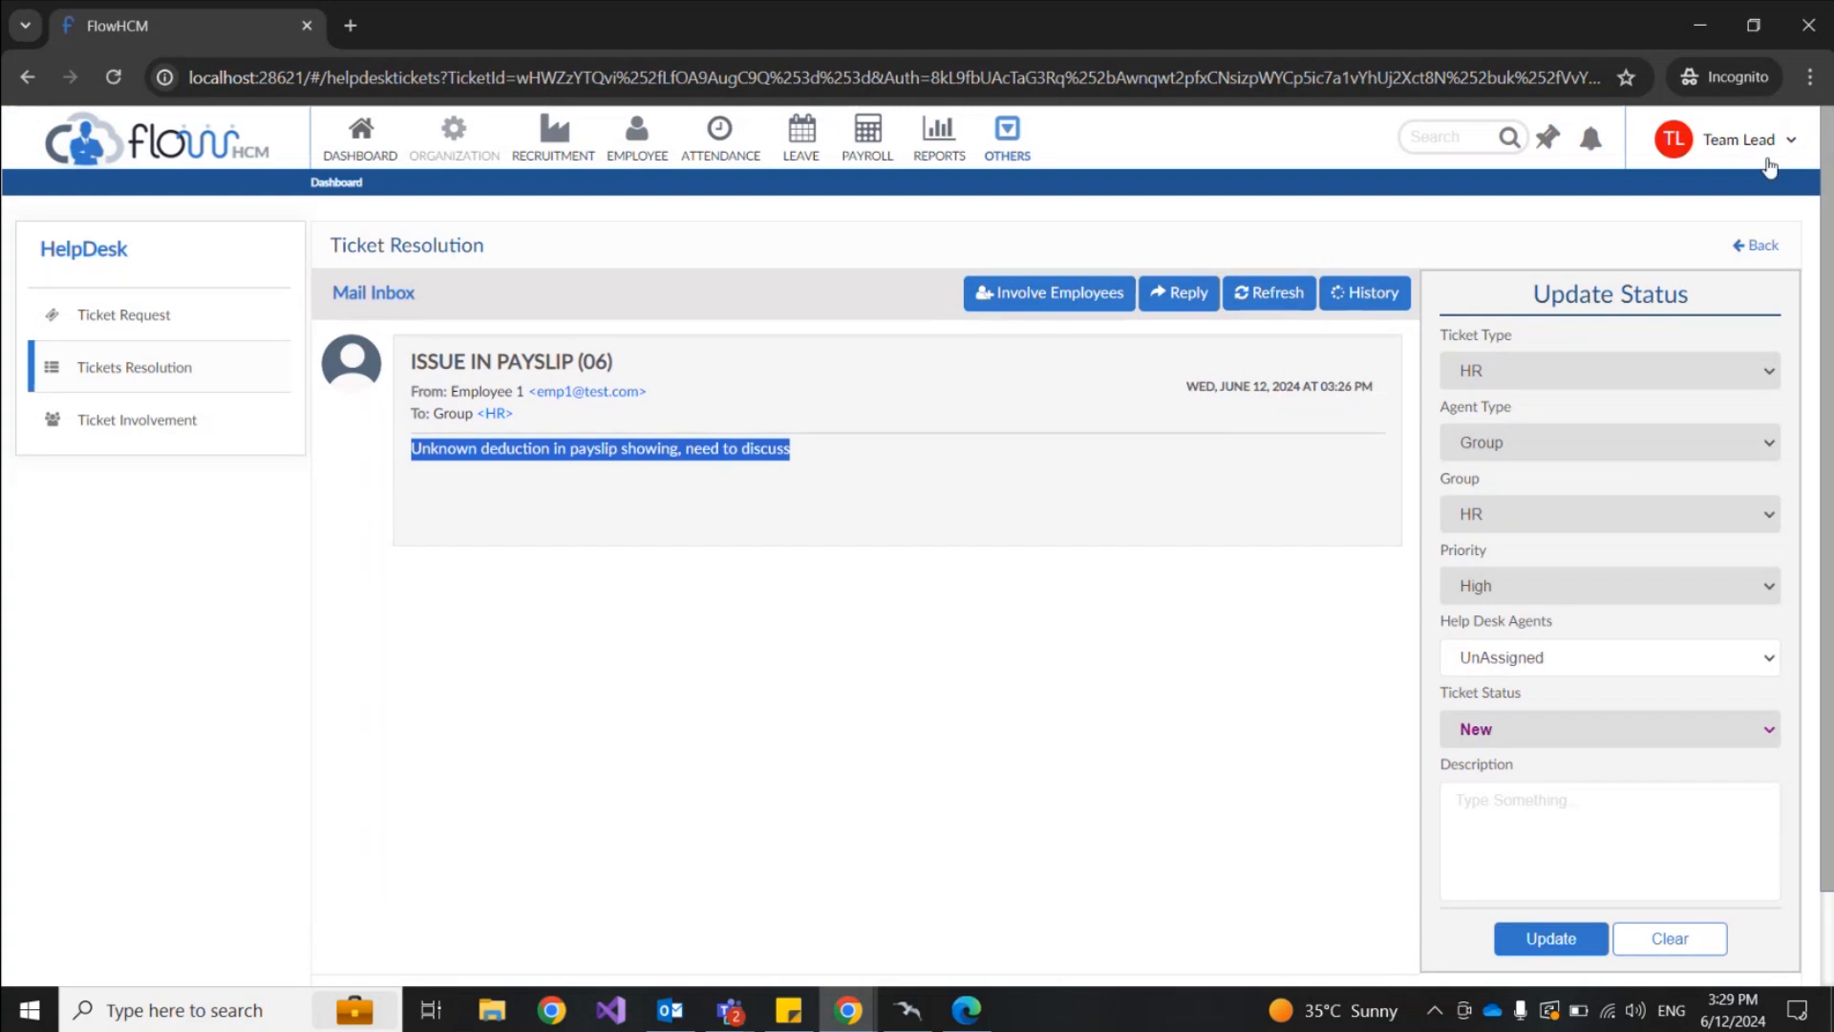
pyautogui.scroll(-1, 1192, 593)
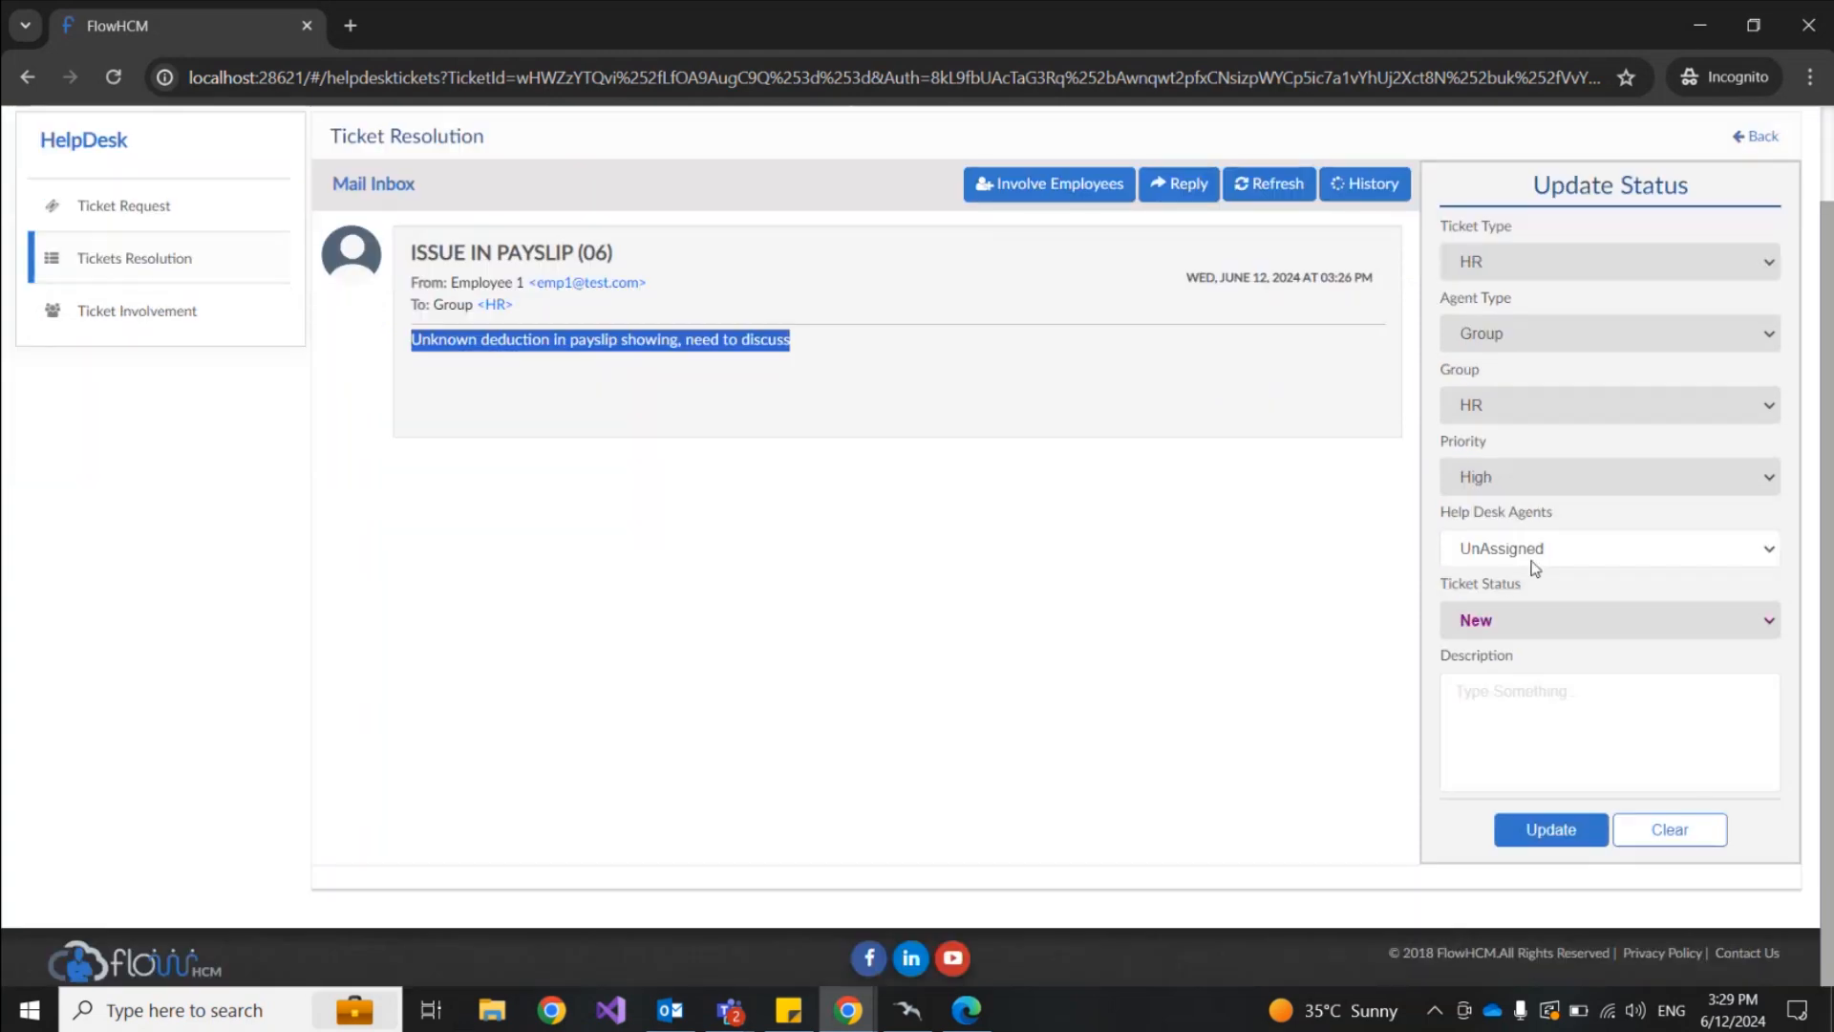
# Step: Assign the ticket to Agent 3 with the note 'Please resolve this' and save it
pyautogui.click(1599, 558)
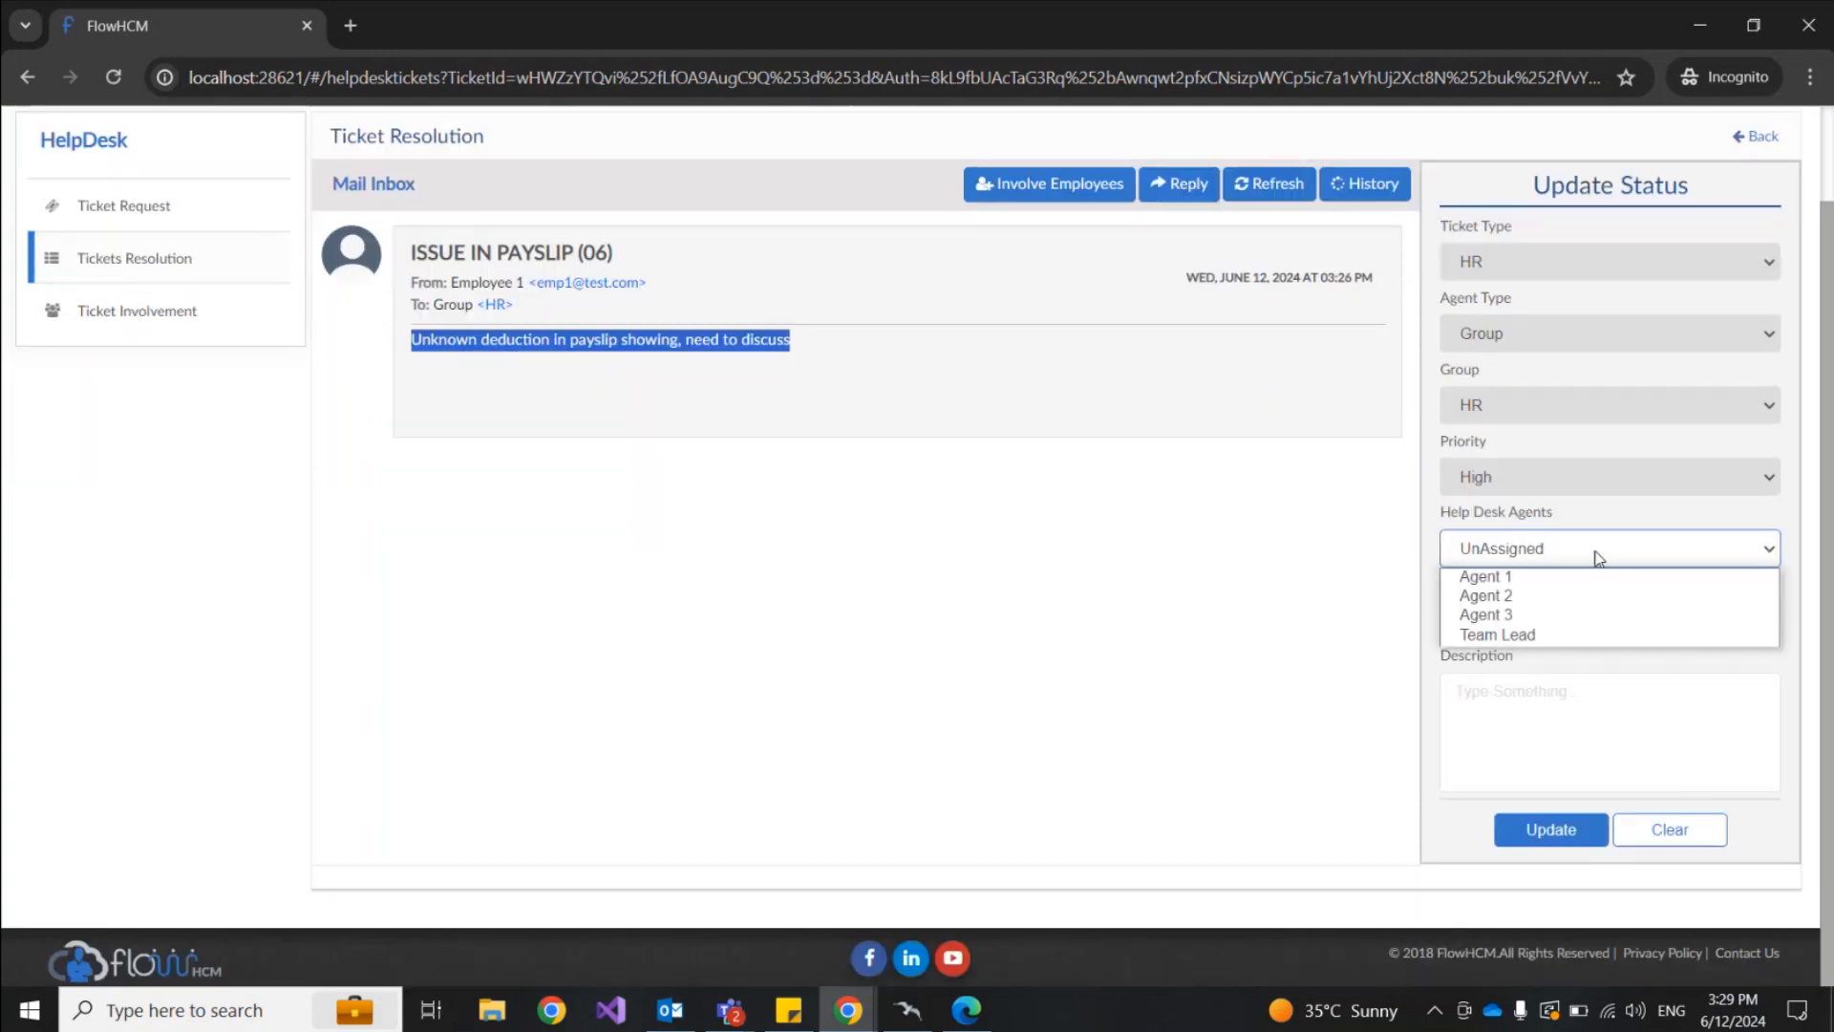
pyautogui.click(1516, 619)
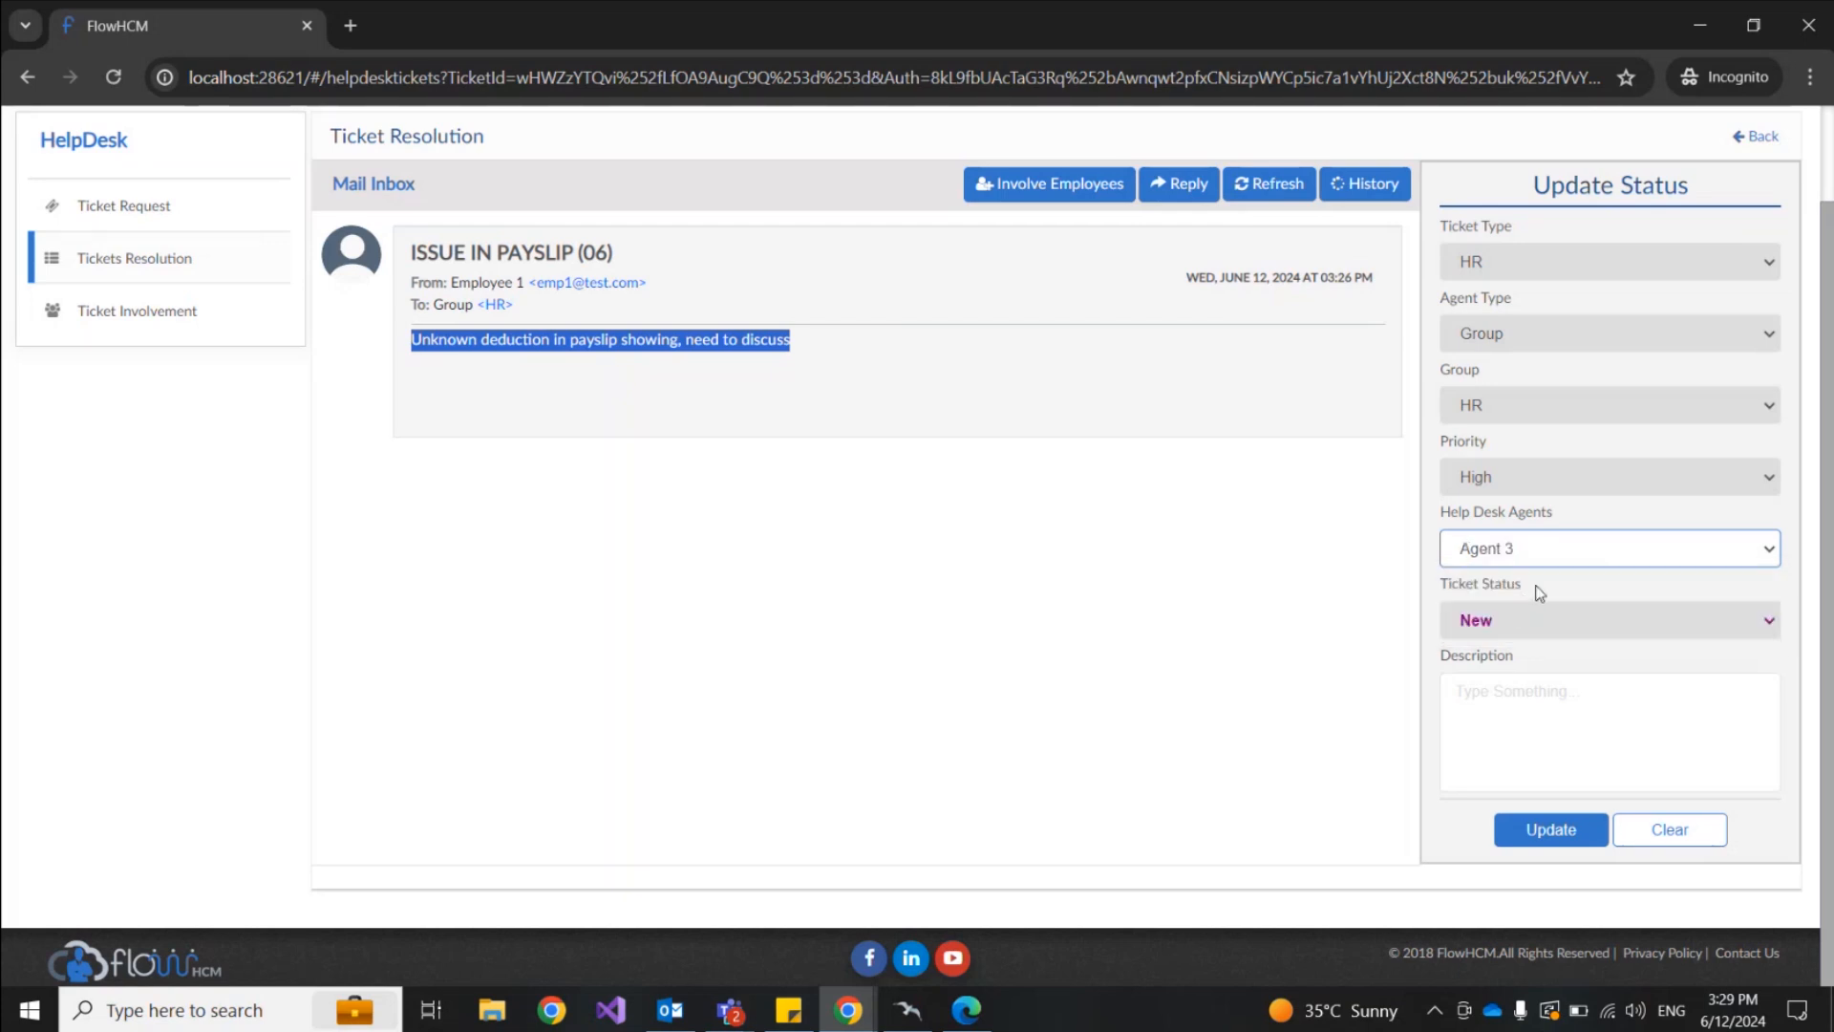
pyautogui.click(1485, 694)
pyautogui.write('S')
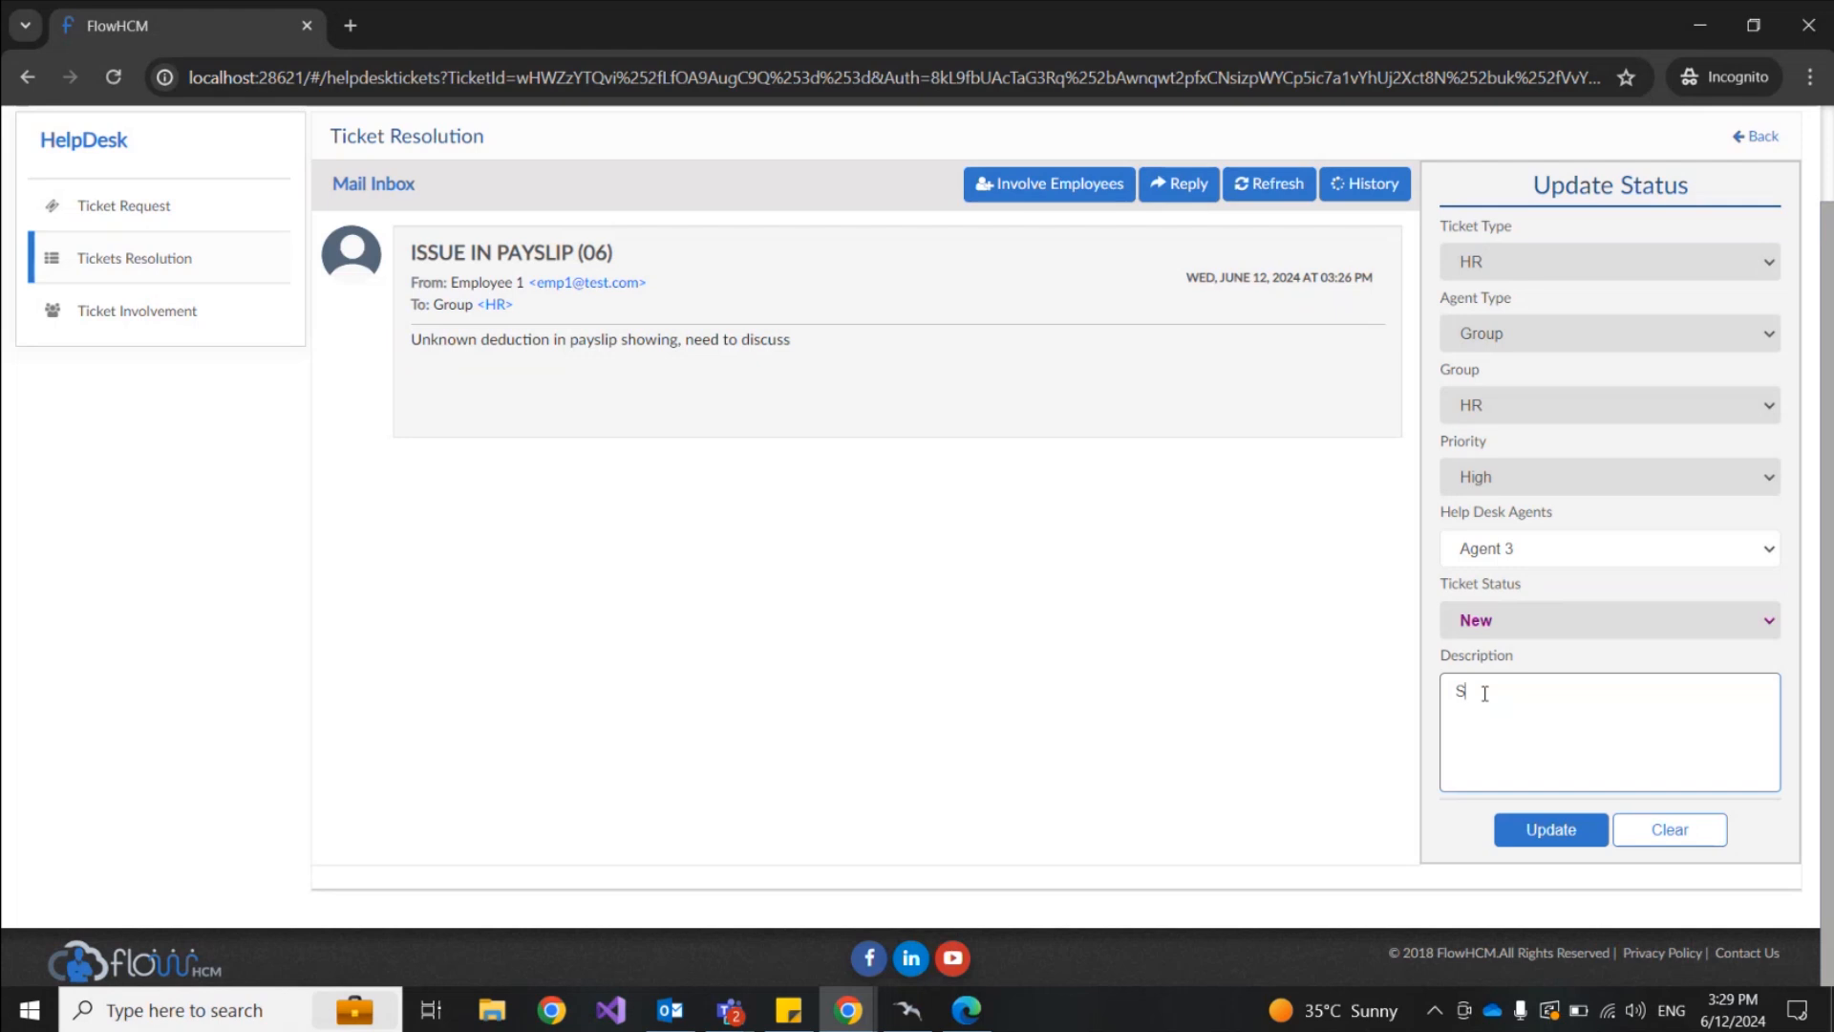
pyautogui.press('BackSpace')
pyautogui.write('Please resolve this')
pyautogui.click(1557, 831)
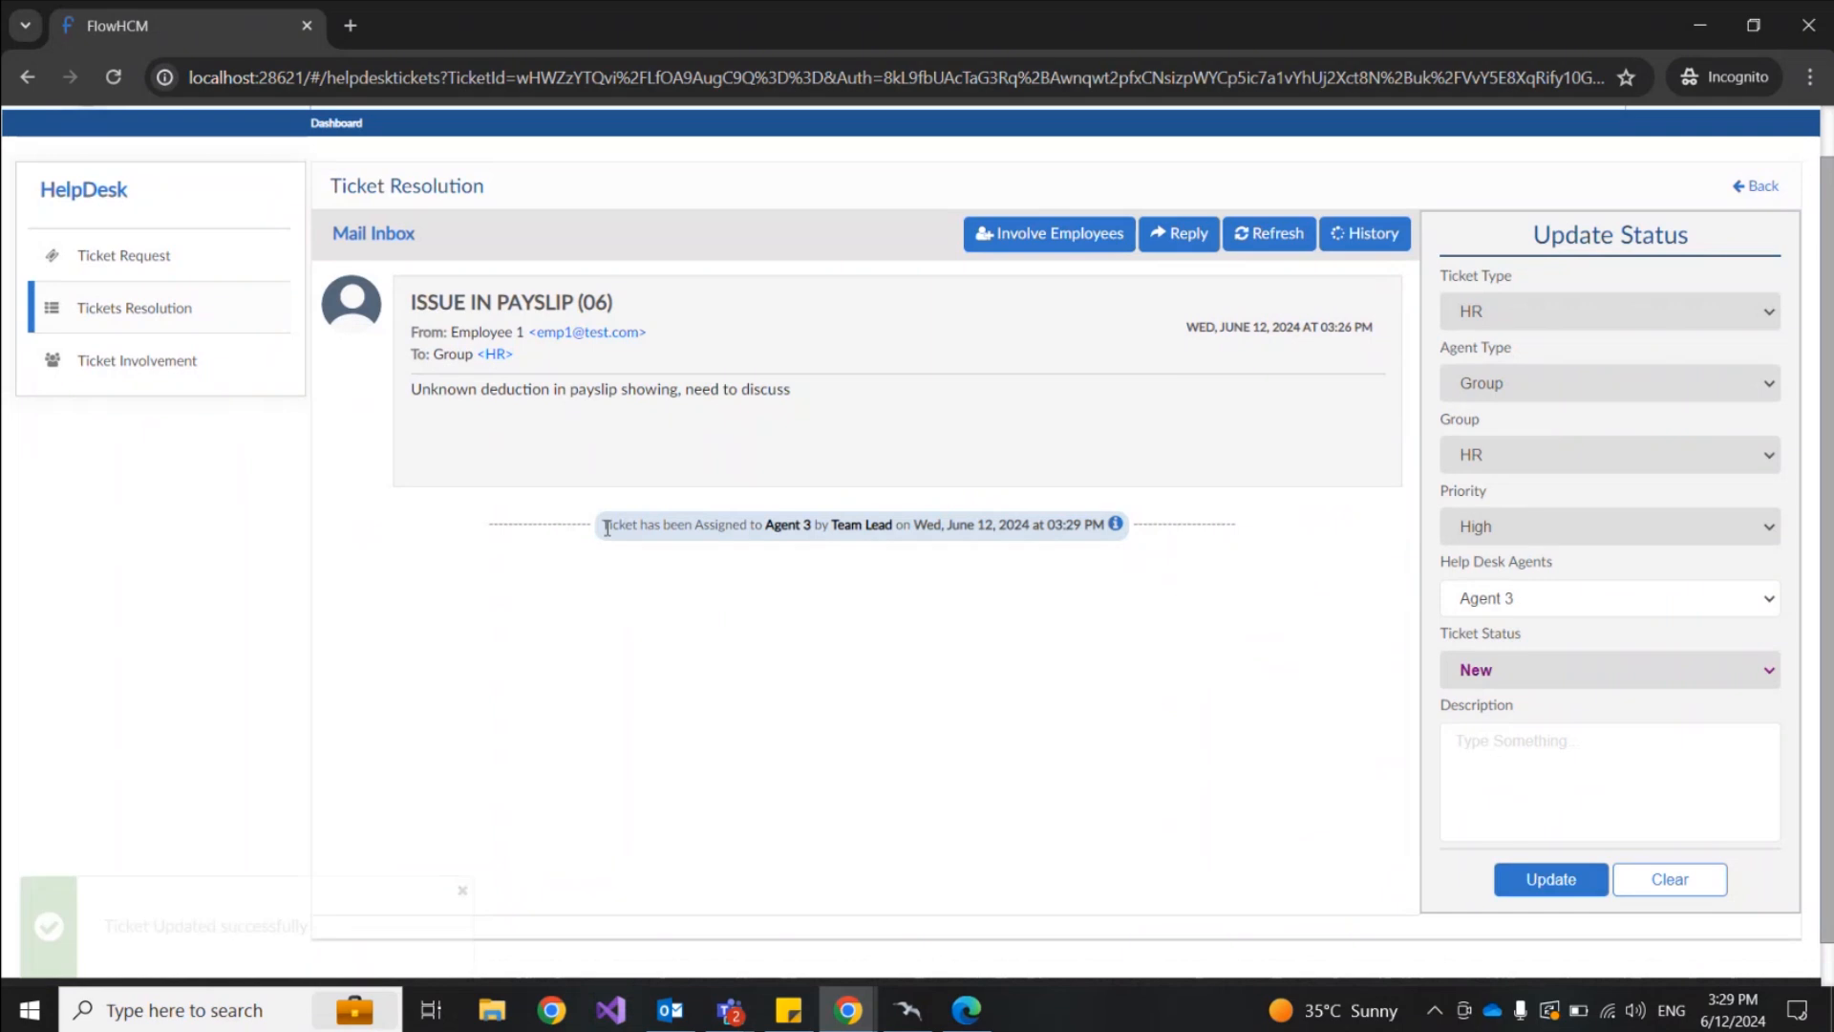
pyautogui.moveTo(607, 528); pyautogui.dragTo(873, 528)
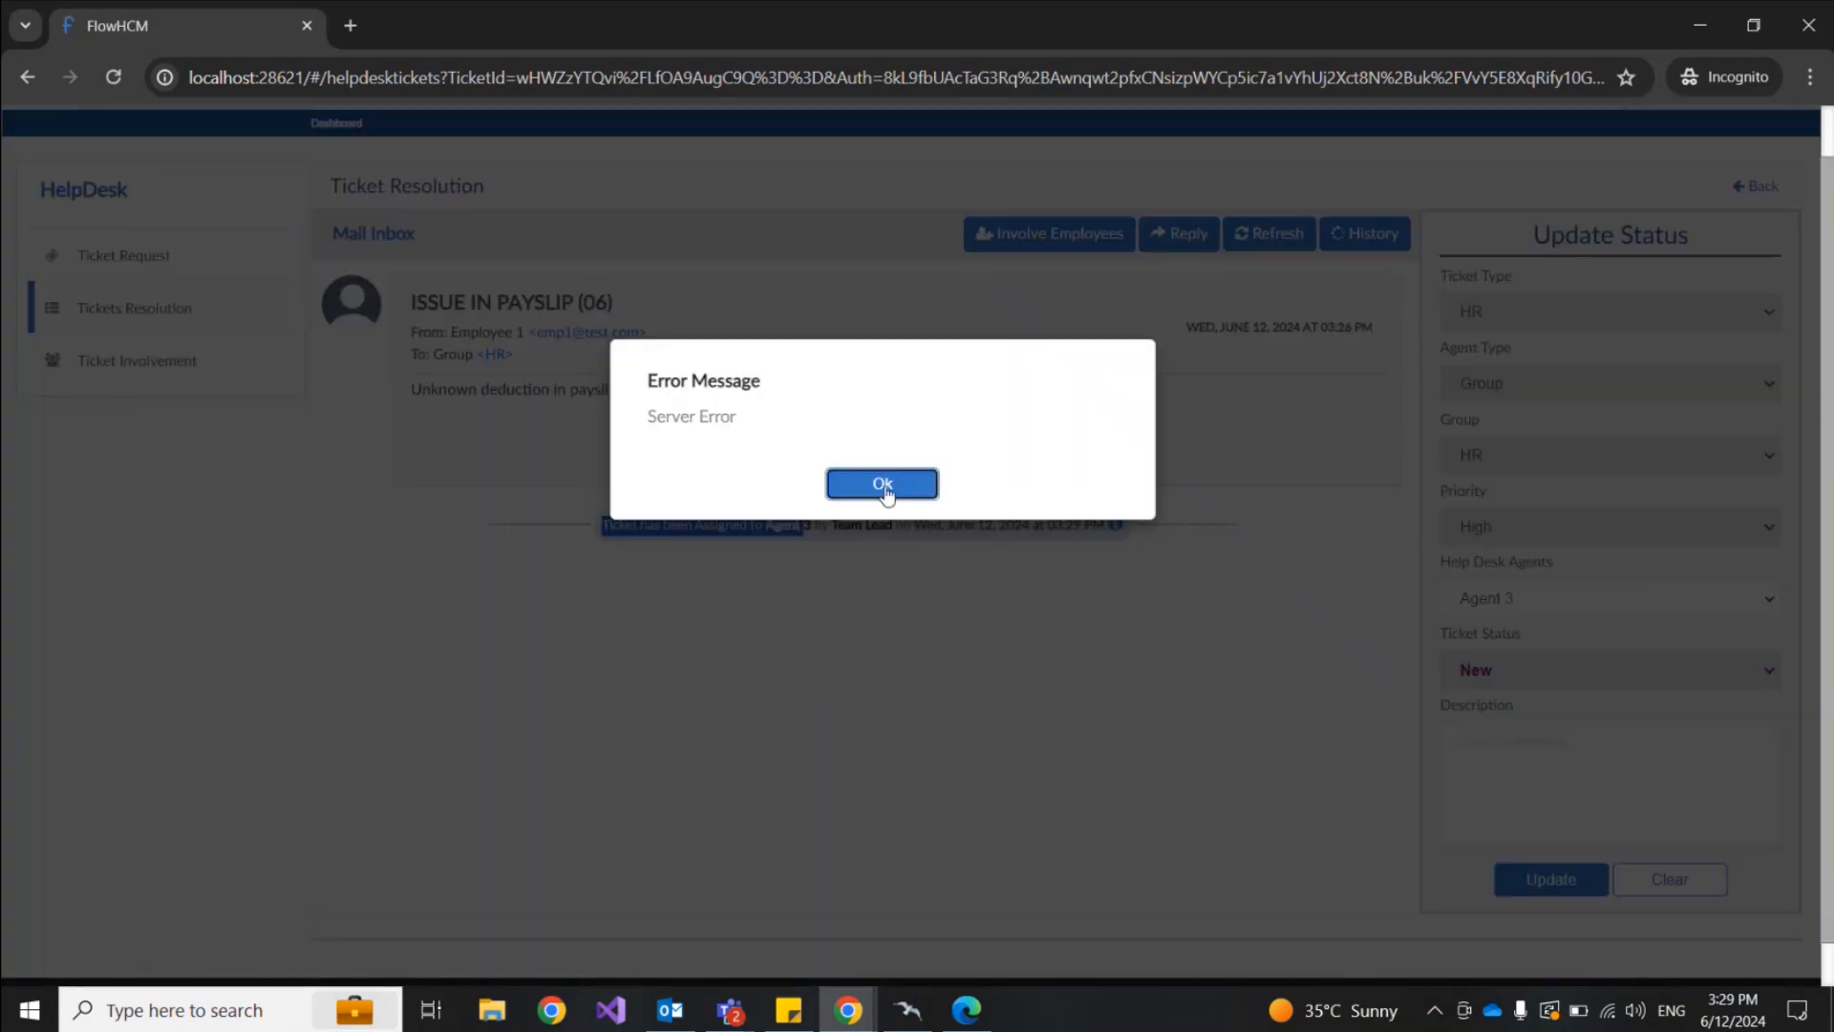
pyautogui.click(882, 485)
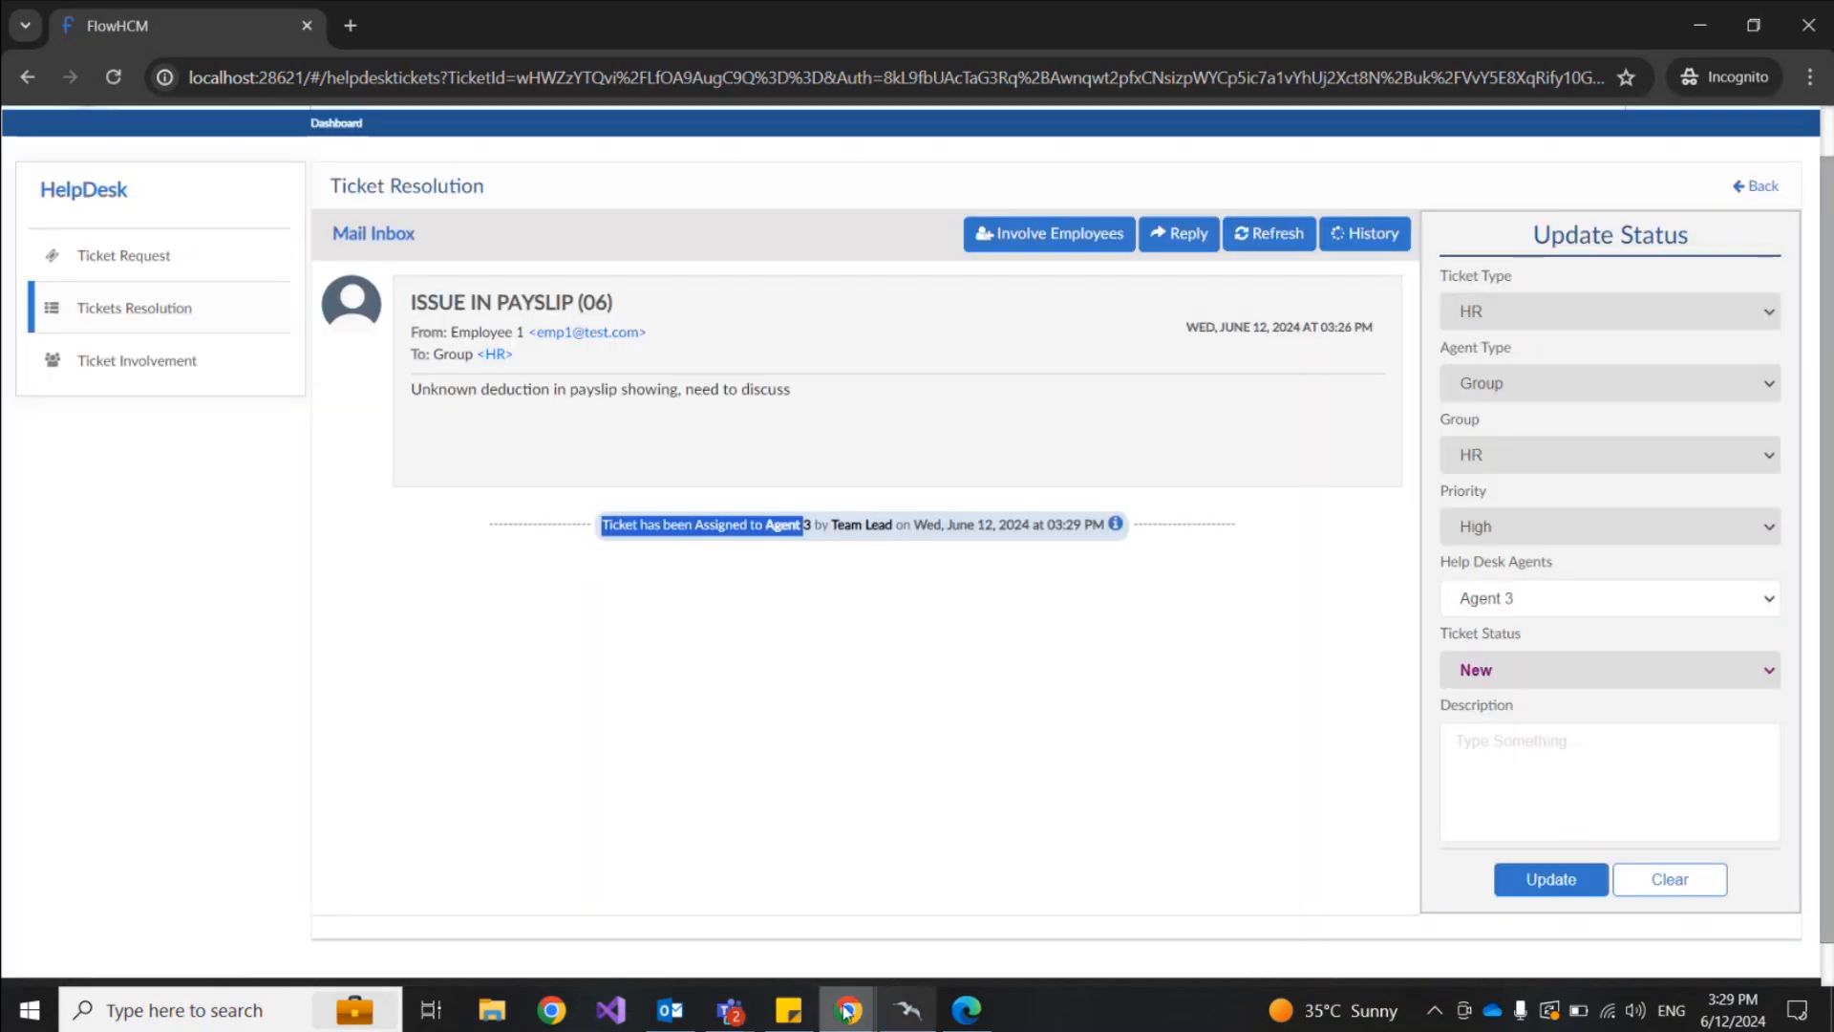
# Step: In Employee 1's window, reload the ticket list and confirm Agent 3 is the agent
pyautogui.moveTo(848, 1010)
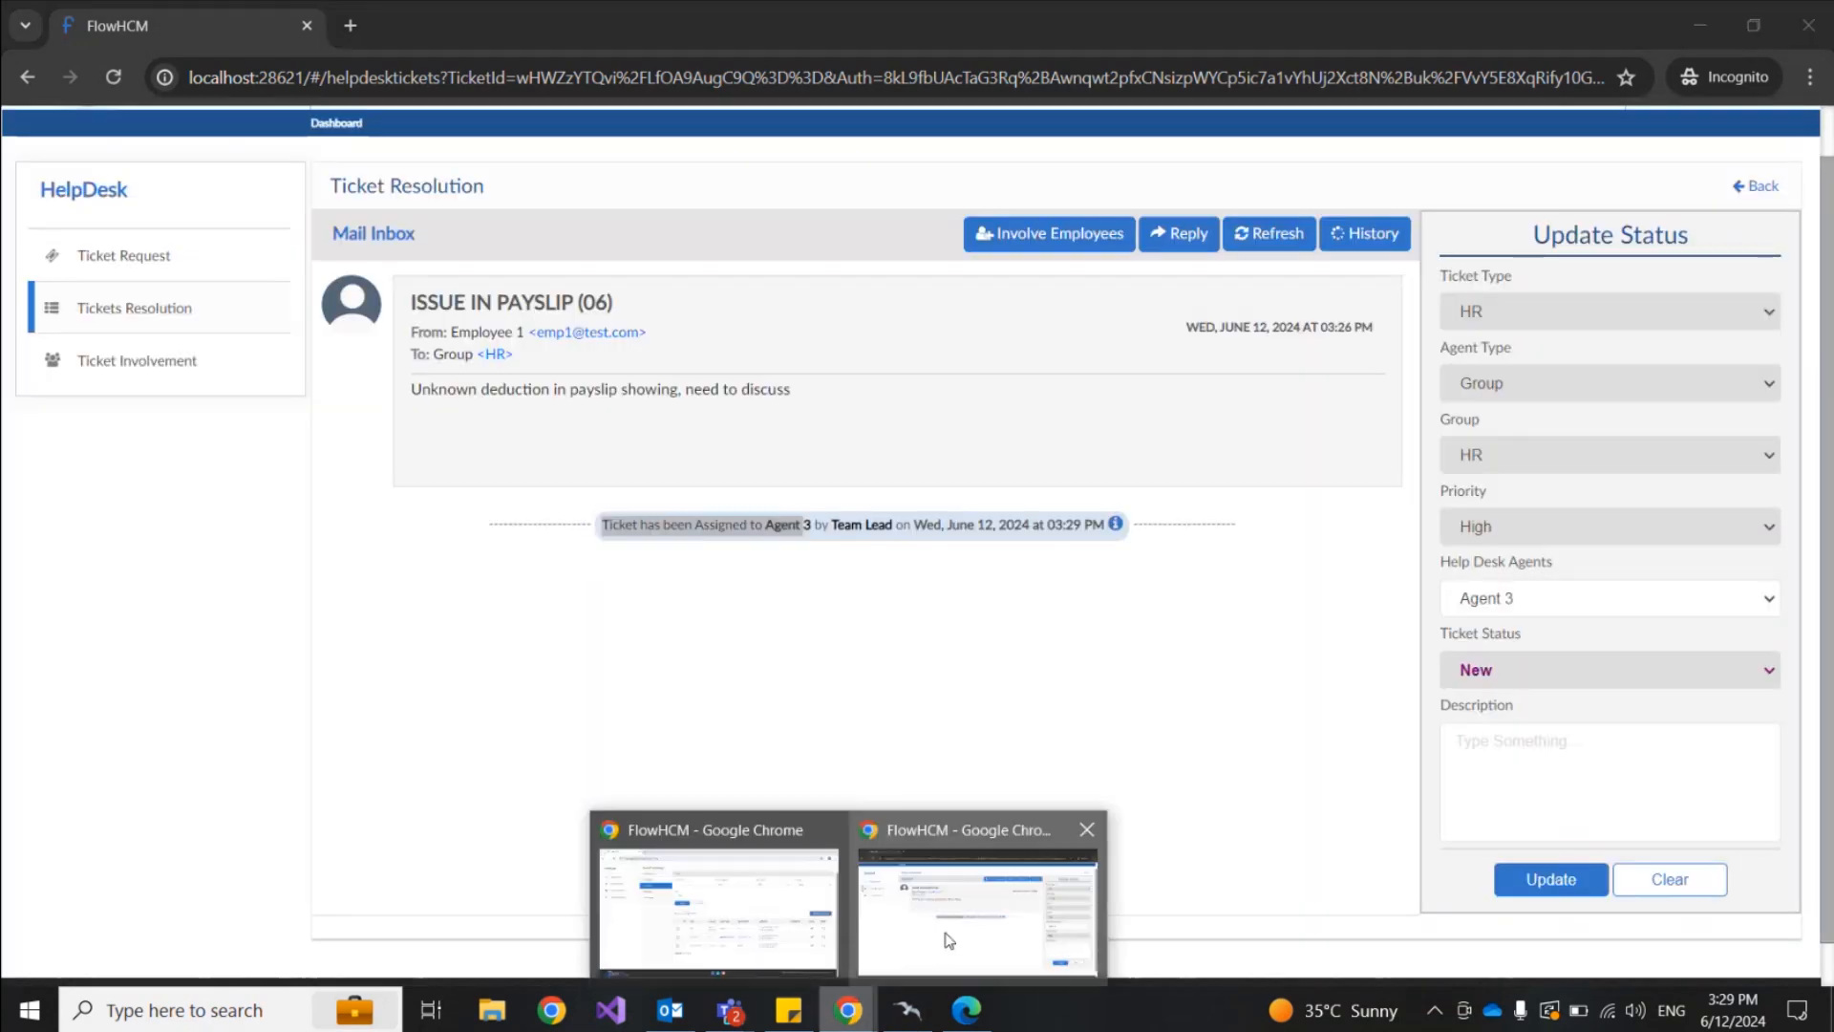
pyautogui.click(967, 1010)
pyautogui.scroll(6, 1128, 584)
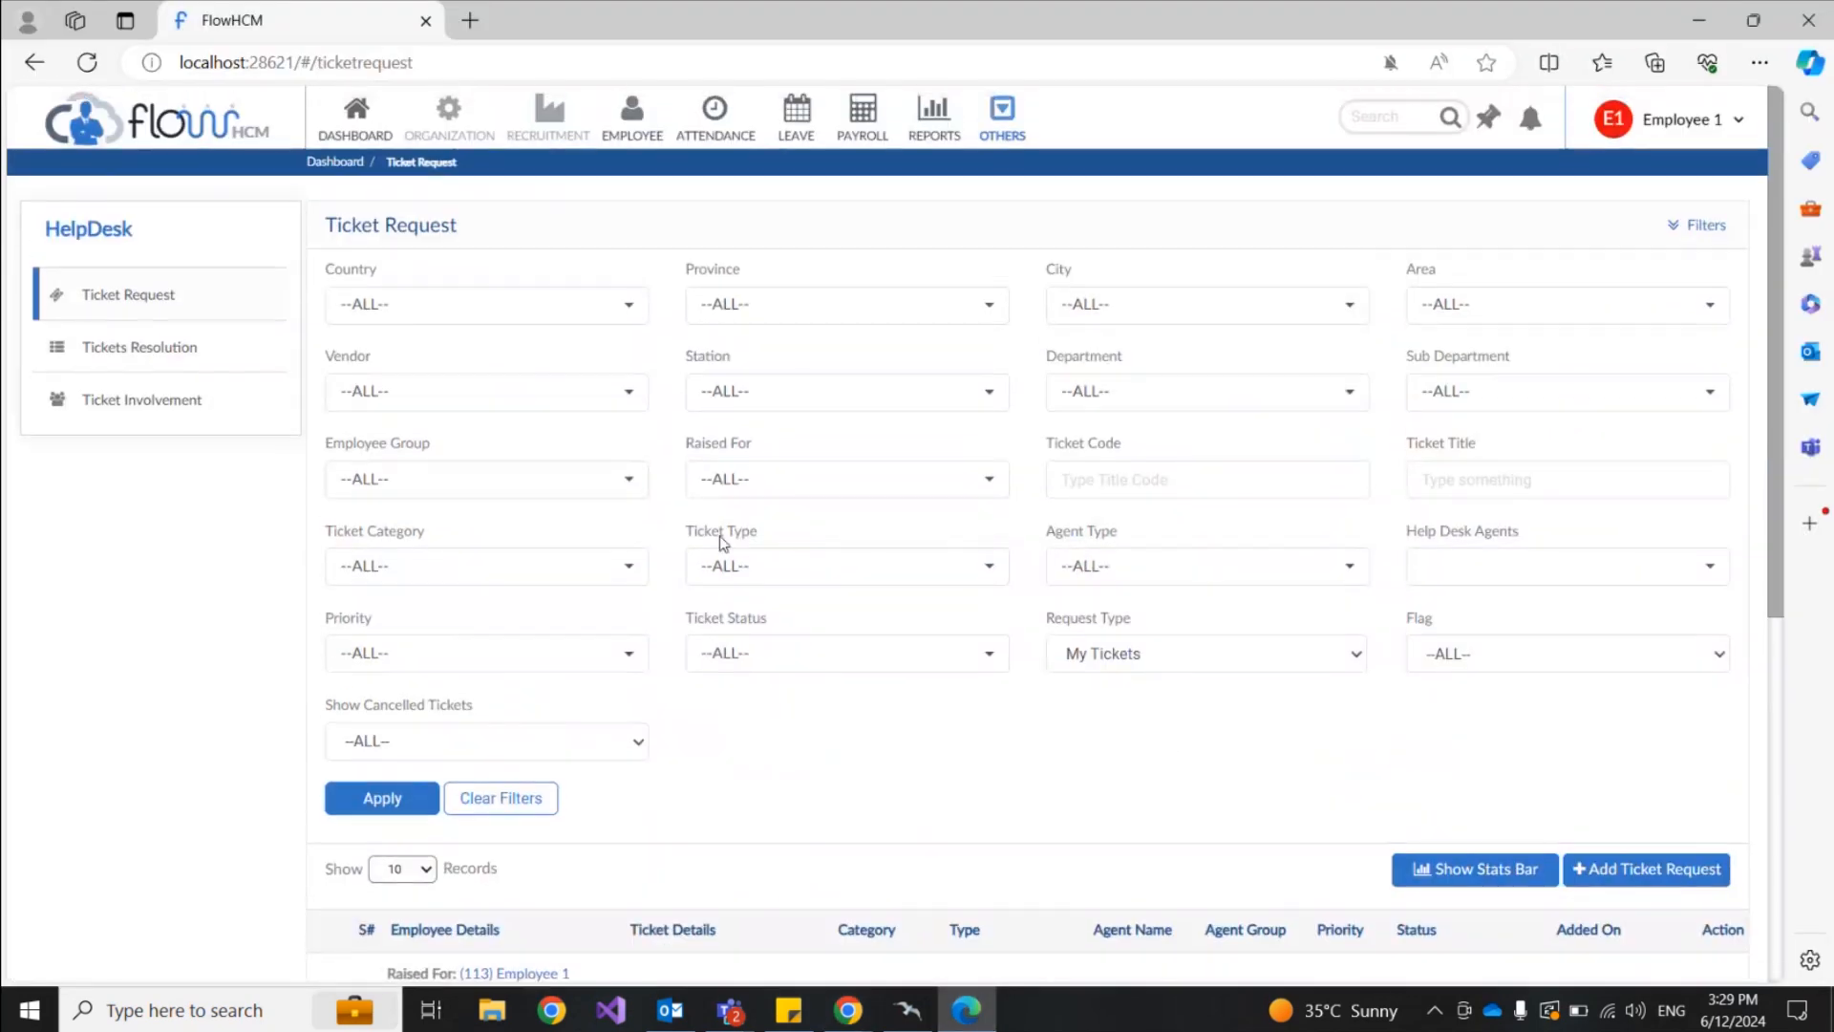
pyautogui.click(96, 65)
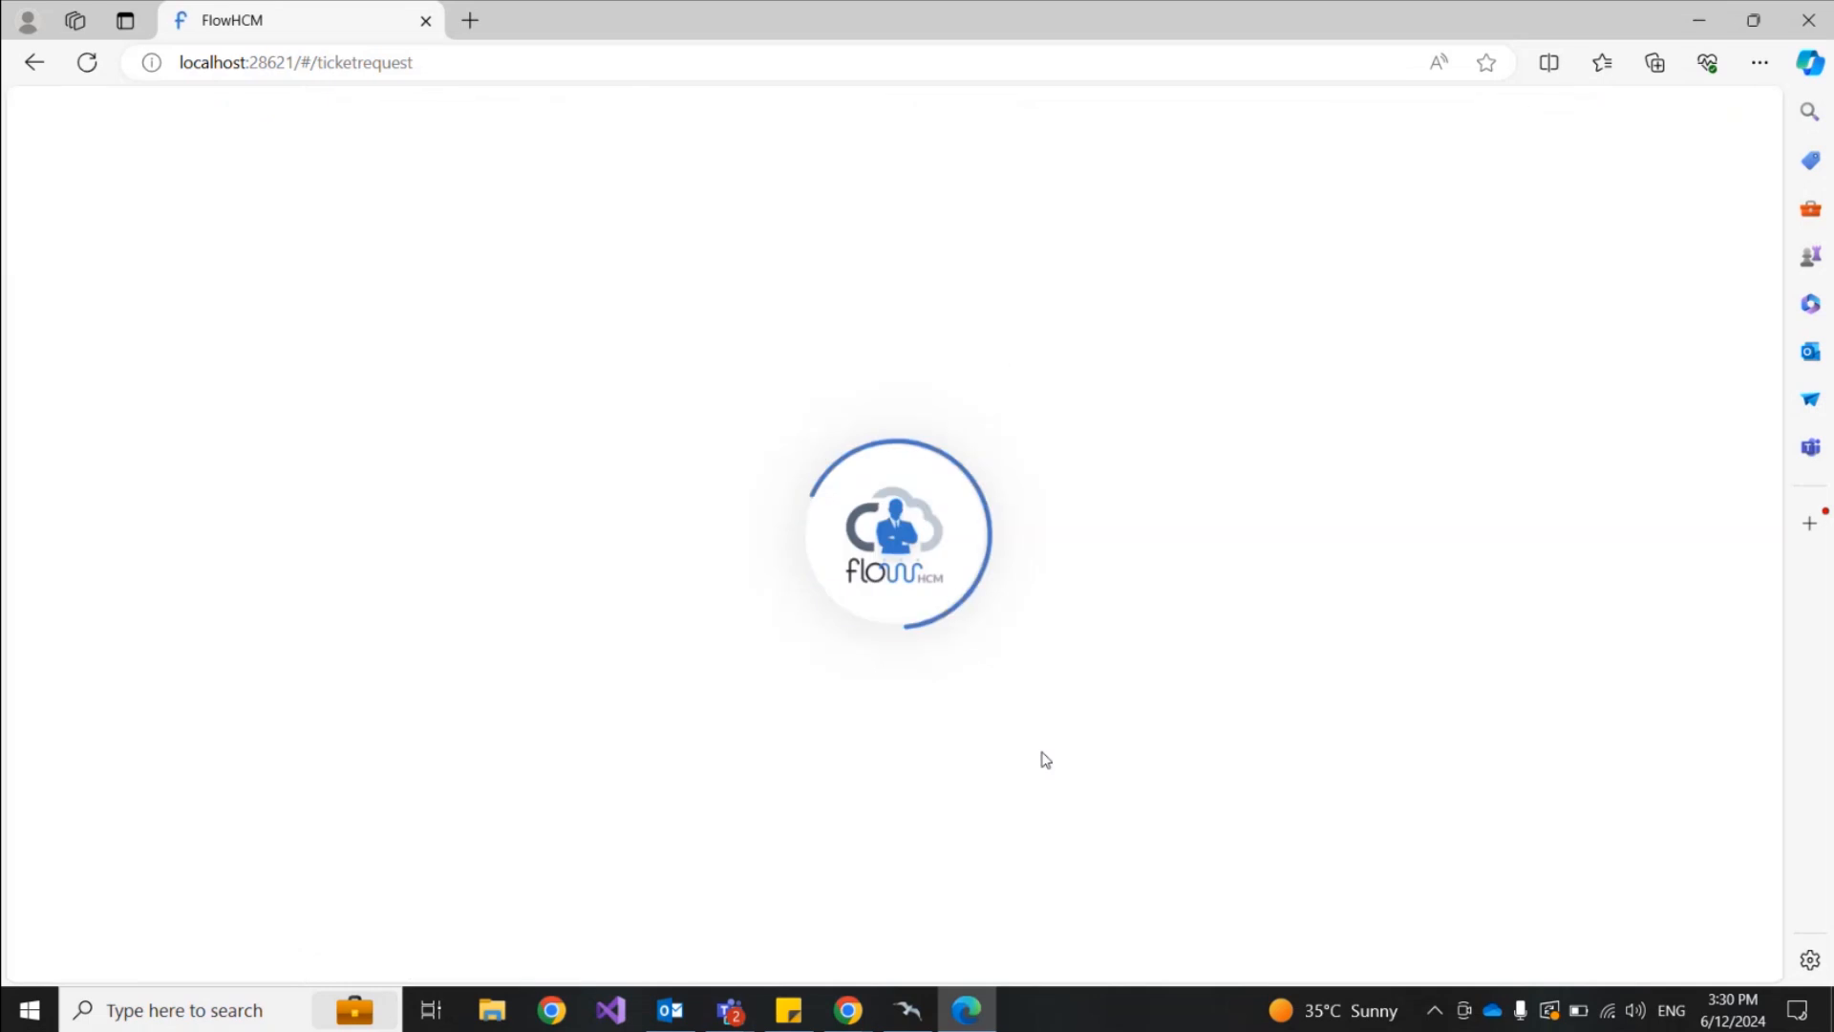
pyautogui.scroll(-3, 1045, 760)
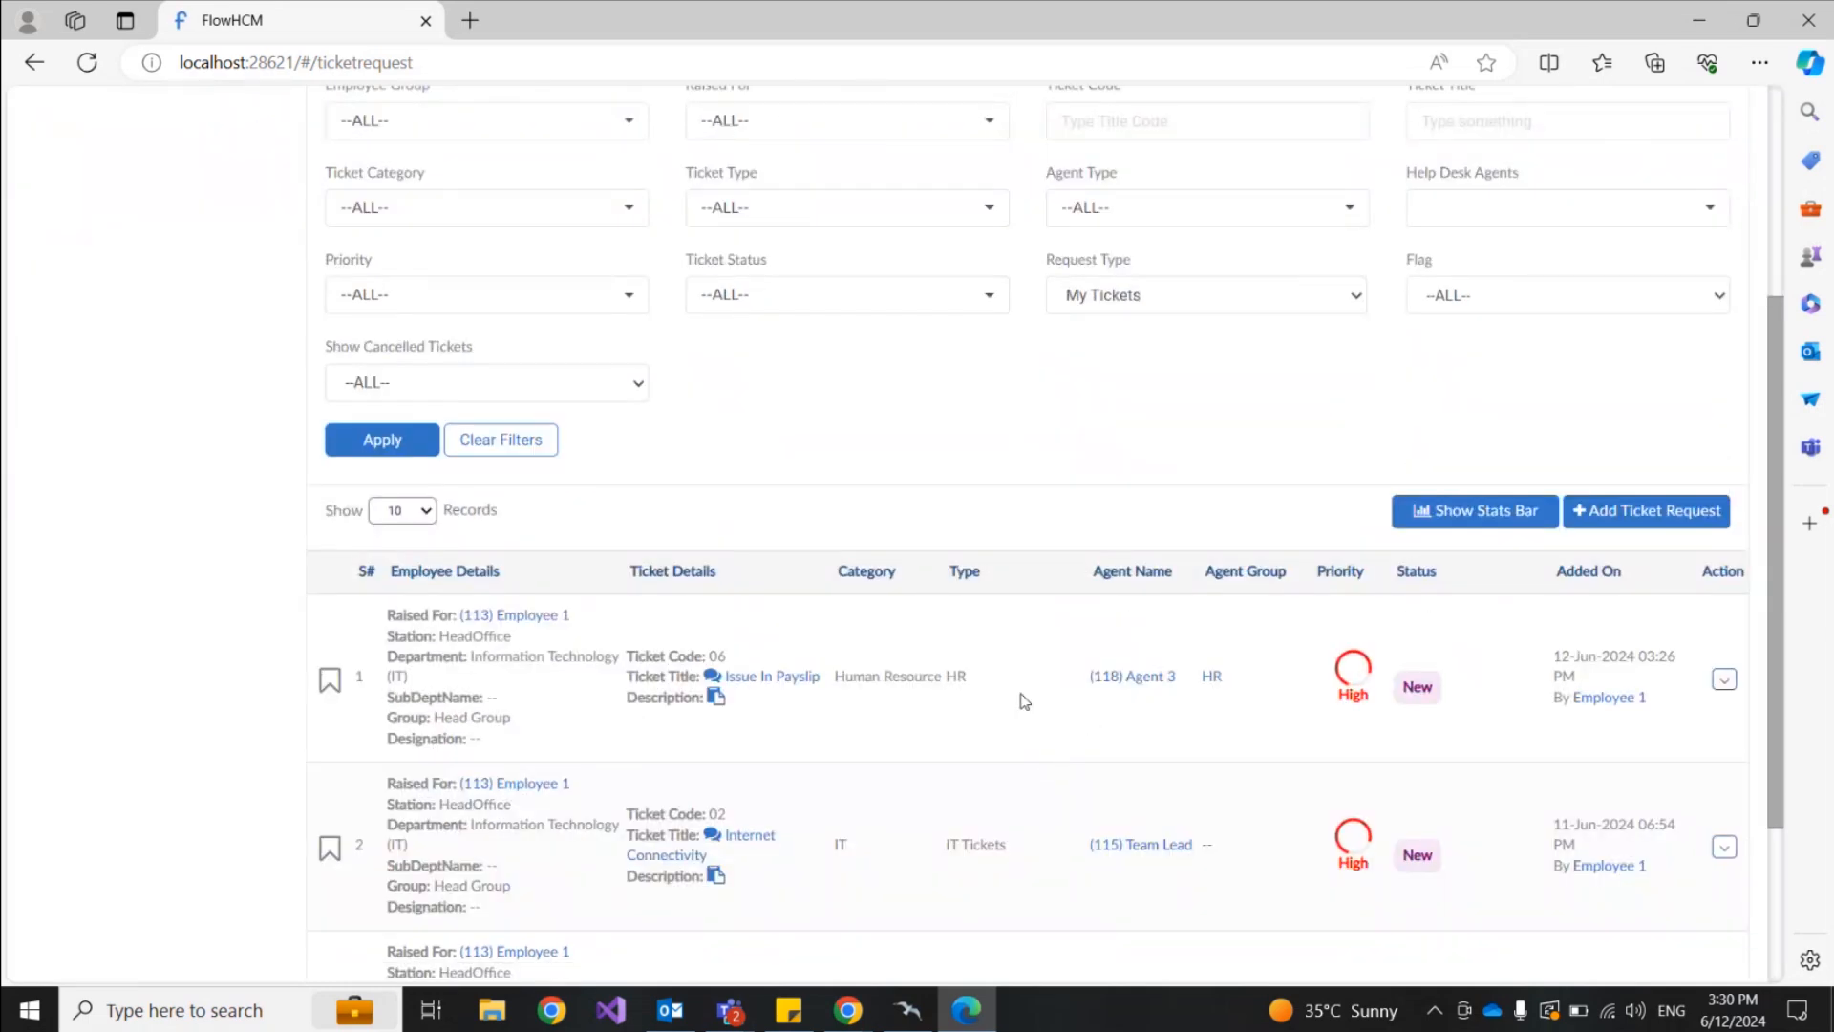
pyautogui.moveTo(1090, 677); pyautogui.dragTo(1187, 694)
pyautogui.scroll(4, 1233, 621)
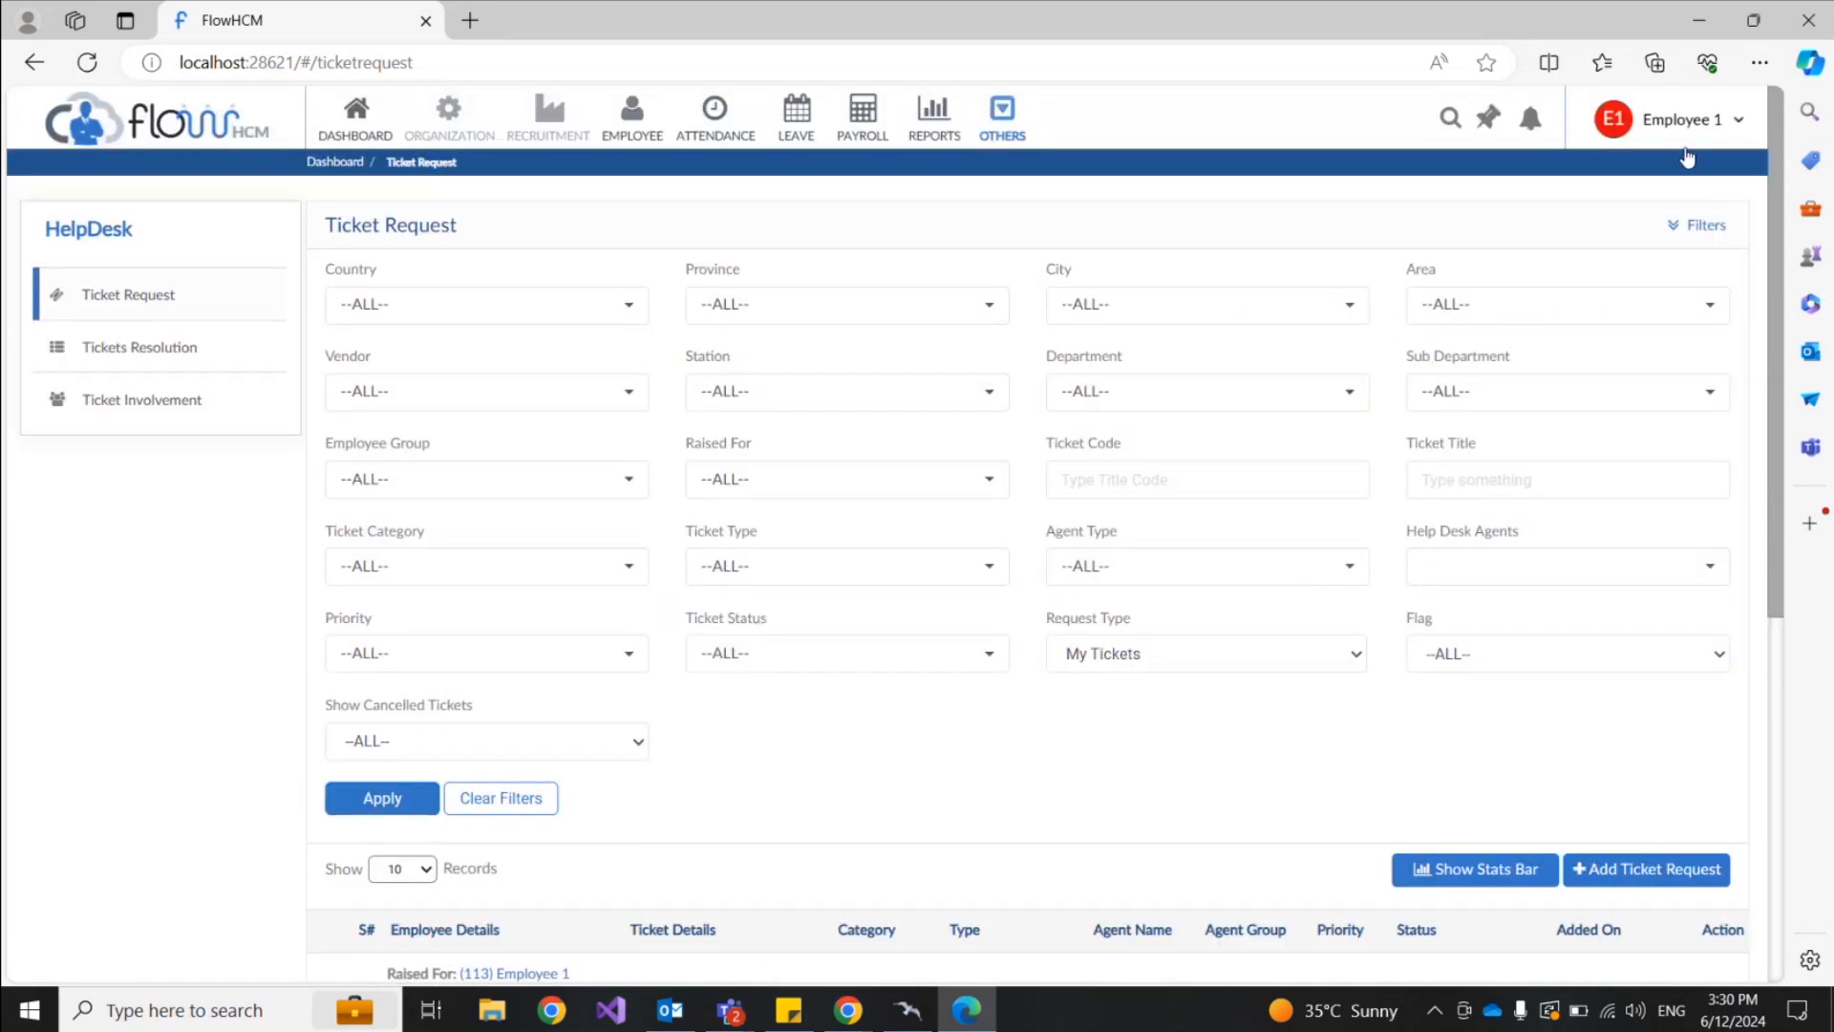
# Step: Sign out of Employee 1's account from the user menu
pyautogui.click(1701, 117)
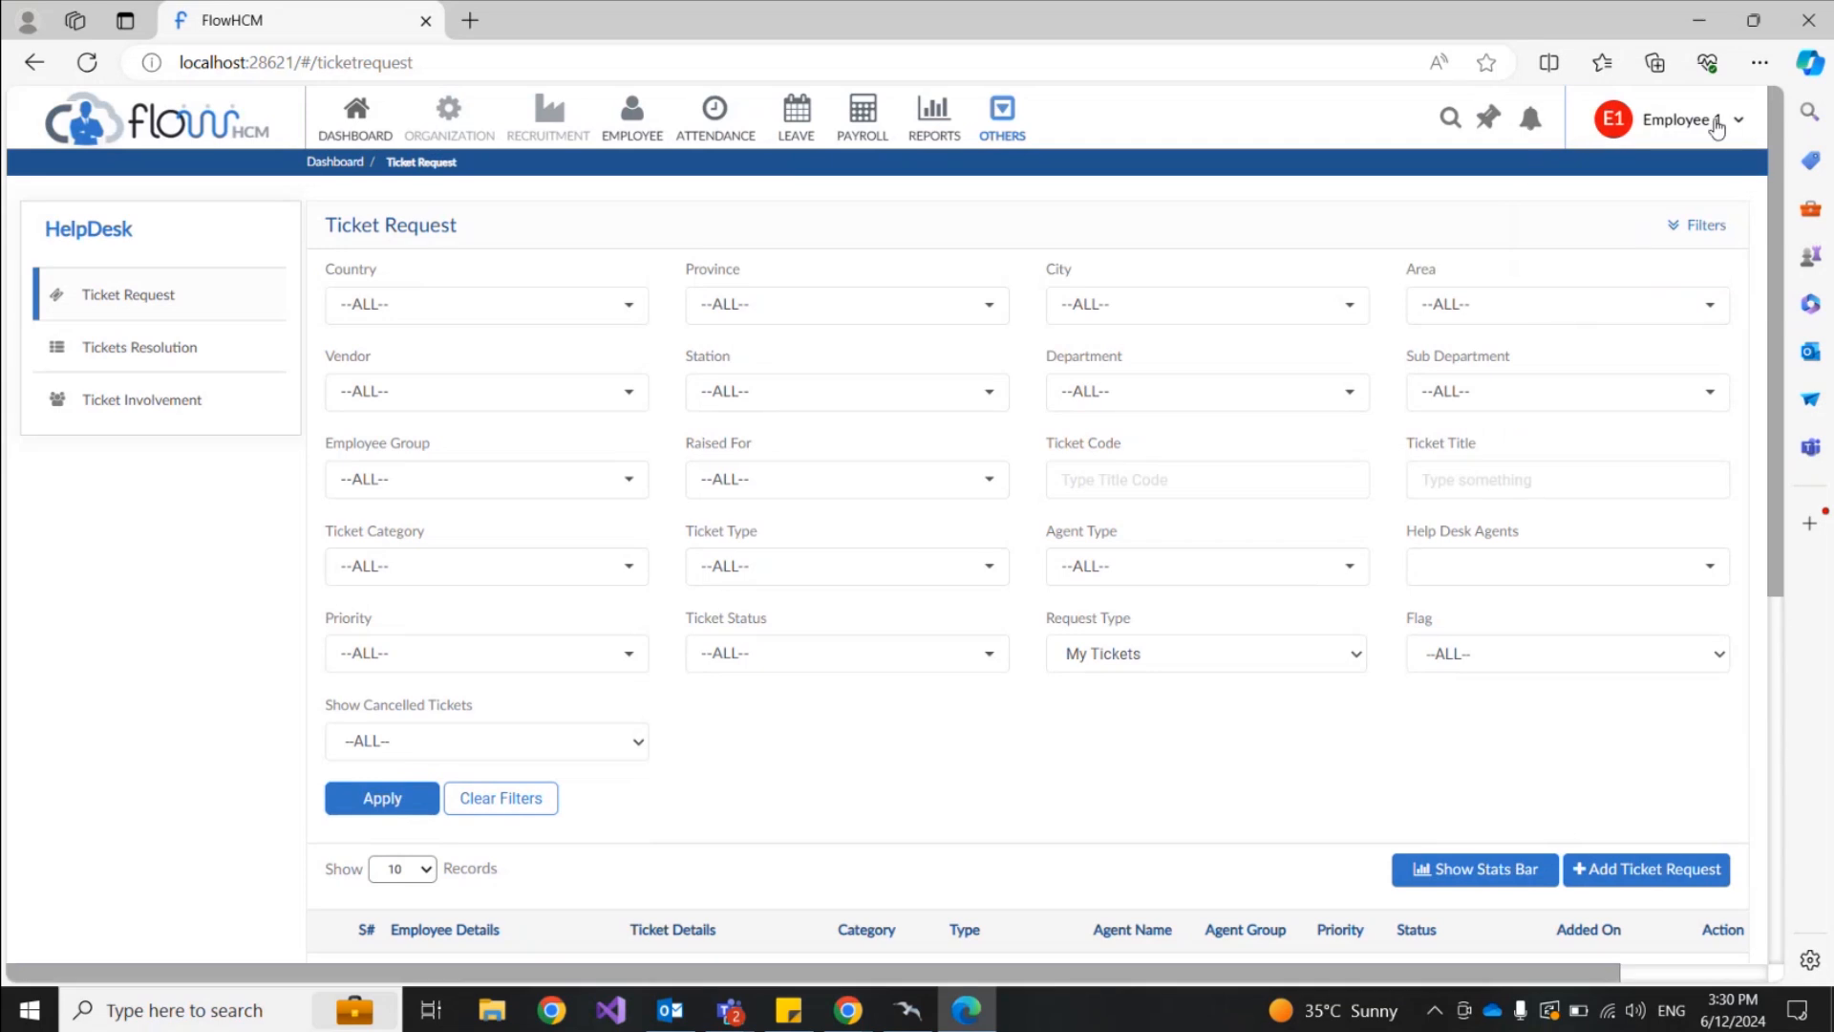
pyautogui.click(1736, 120)
pyautogui.click(1624, 252)
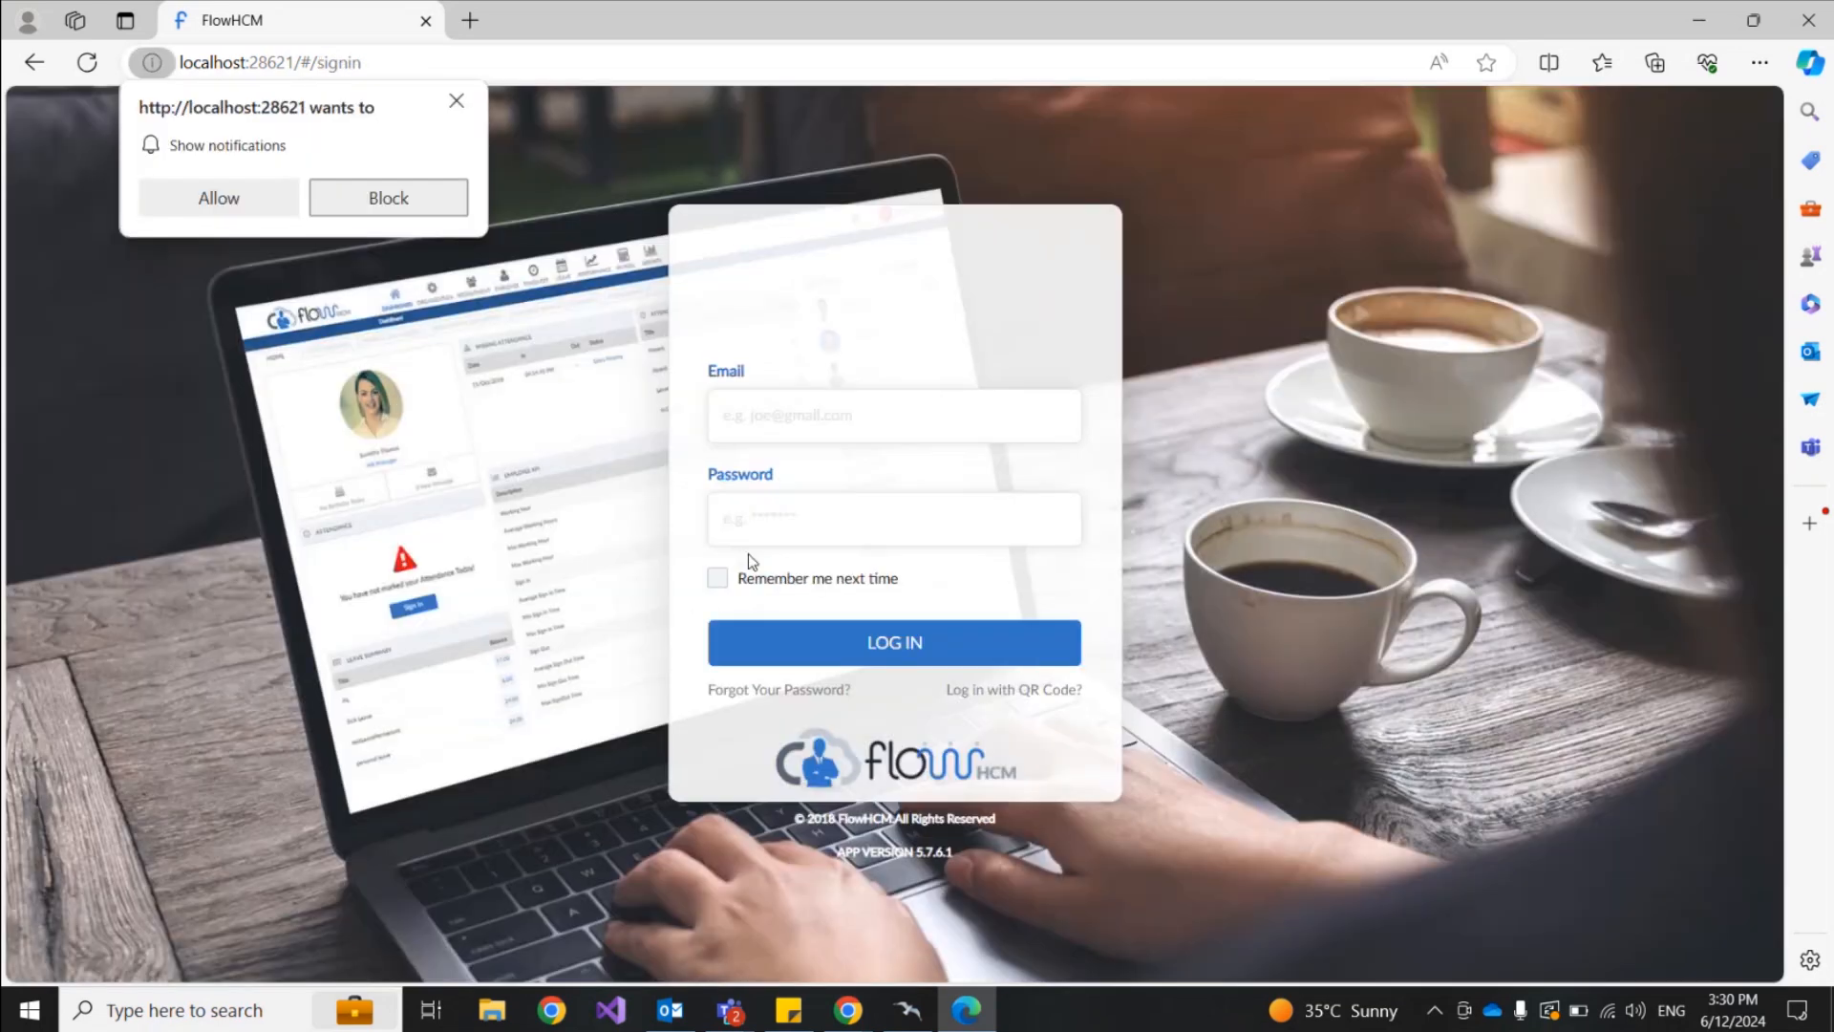
# Step: Sign out and log in with Agent 3's e-mail and password
pyautogui.click(838, 420)
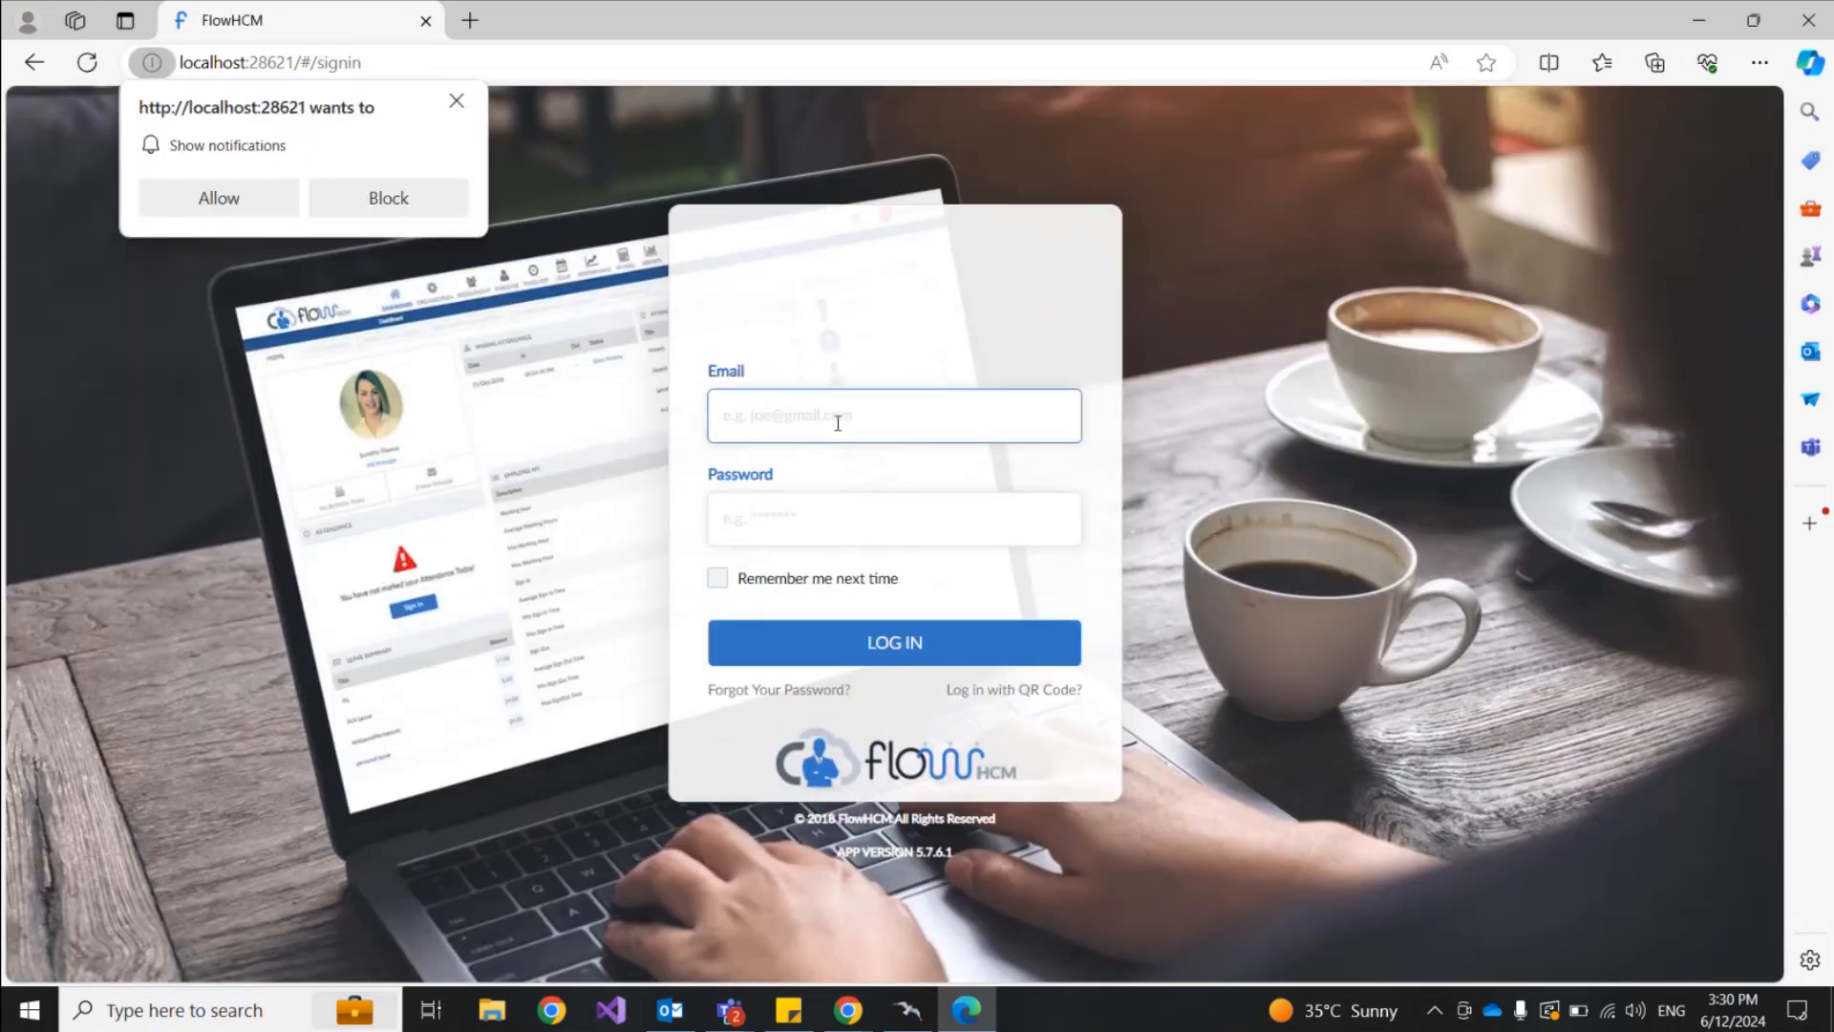
pyautogui.write('agent3@test.com')
pyautogui.press('Tab')
pyautogui.write('123')
pyautogui.press('Return')
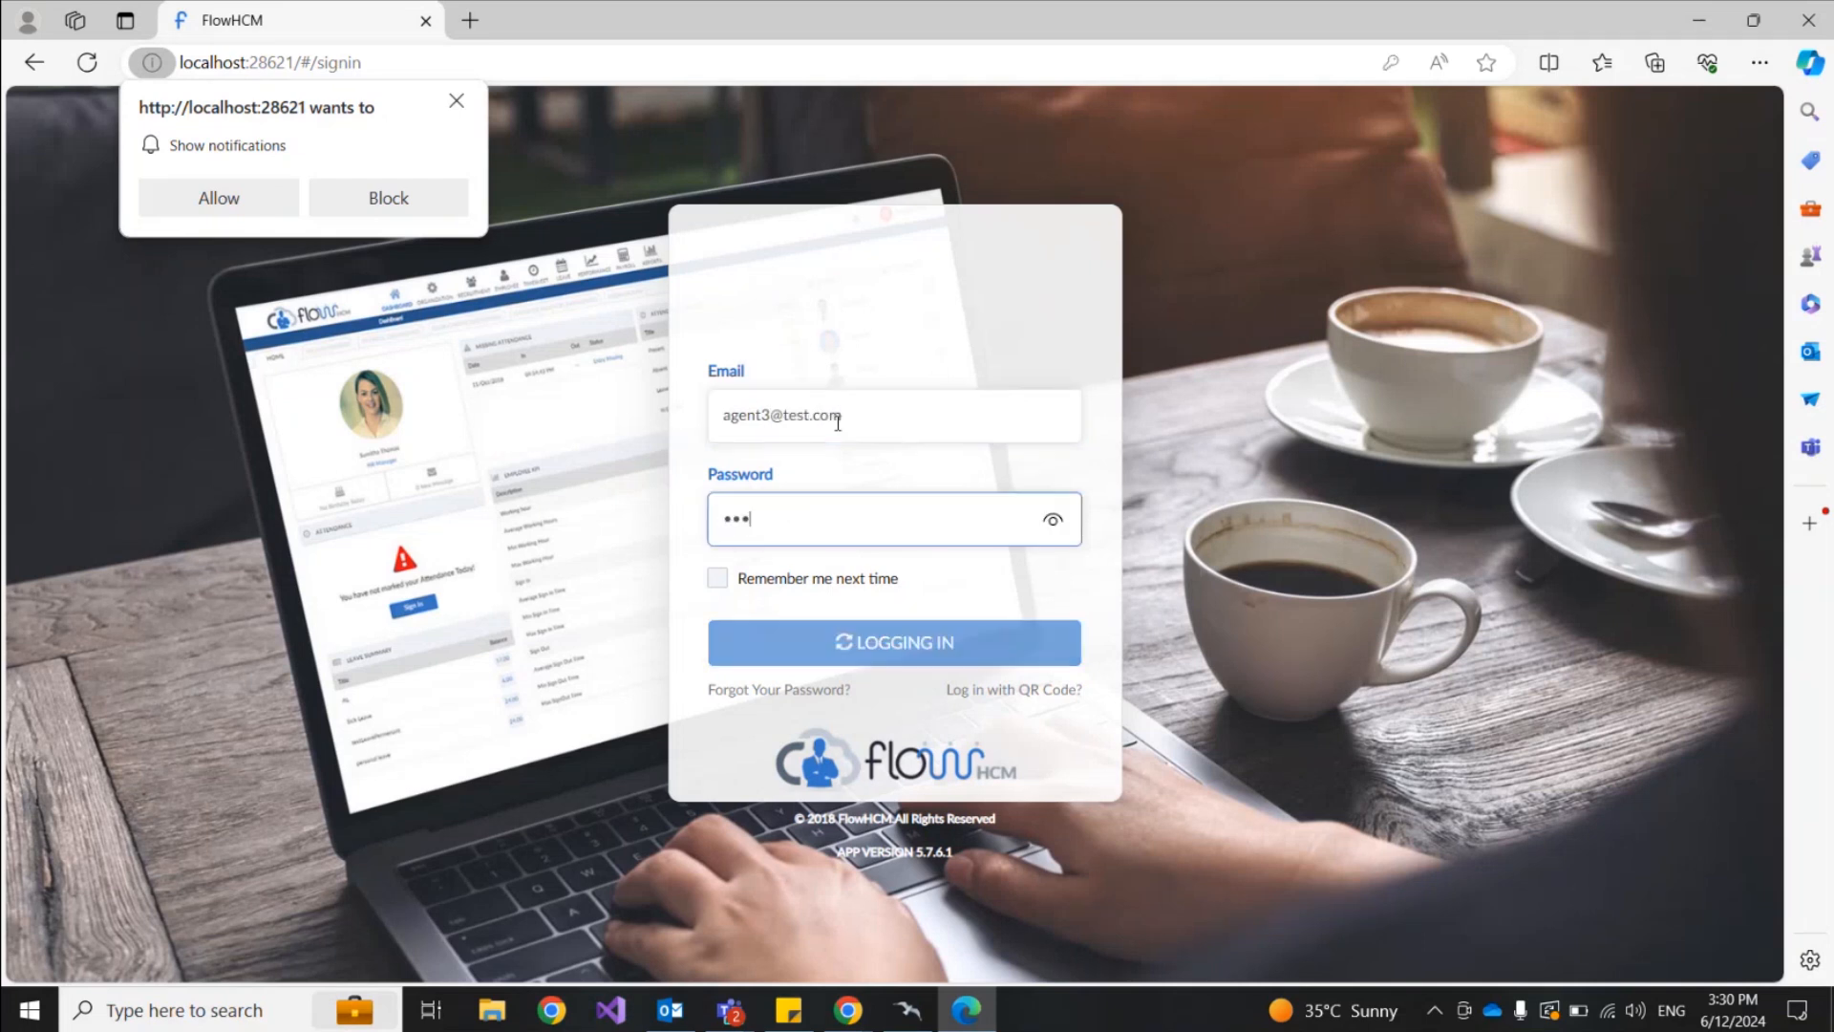
# Step: Dismiss the notification prompt and open the assigned payslip ticket from notifications
pyautogui.click(456, 101)
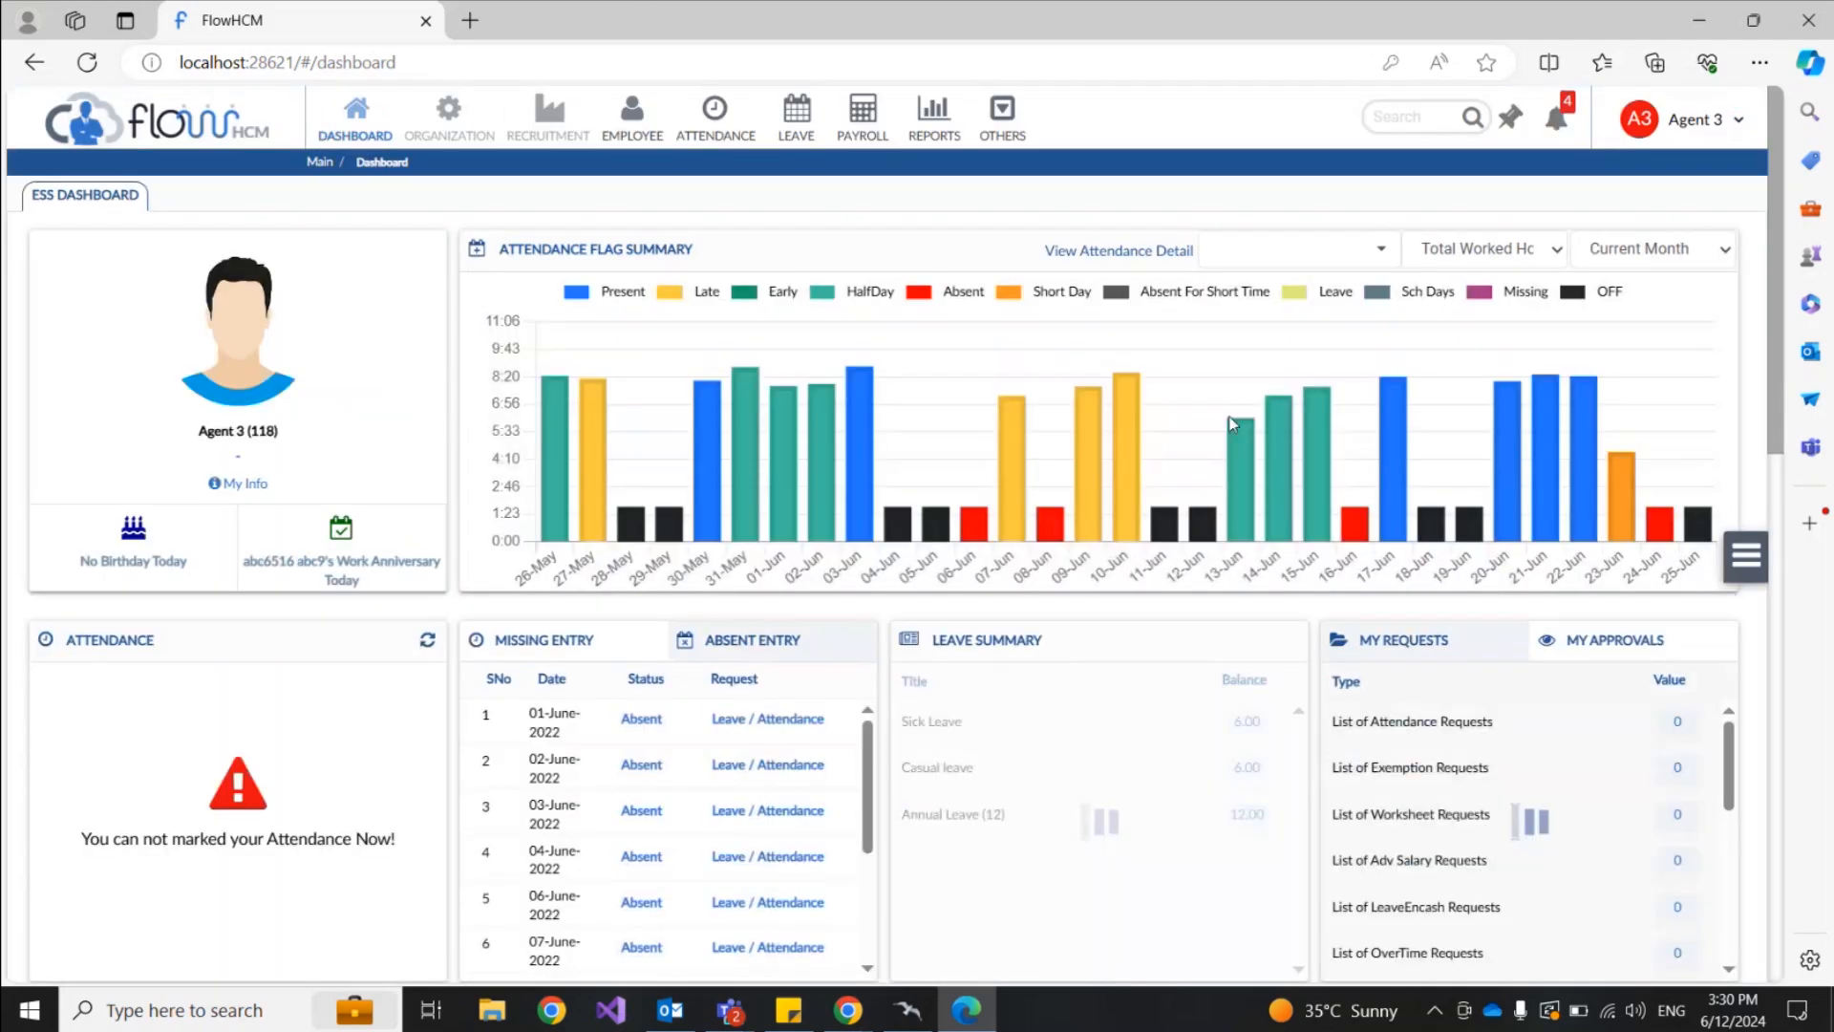
pyautogui.click(1558, 129)
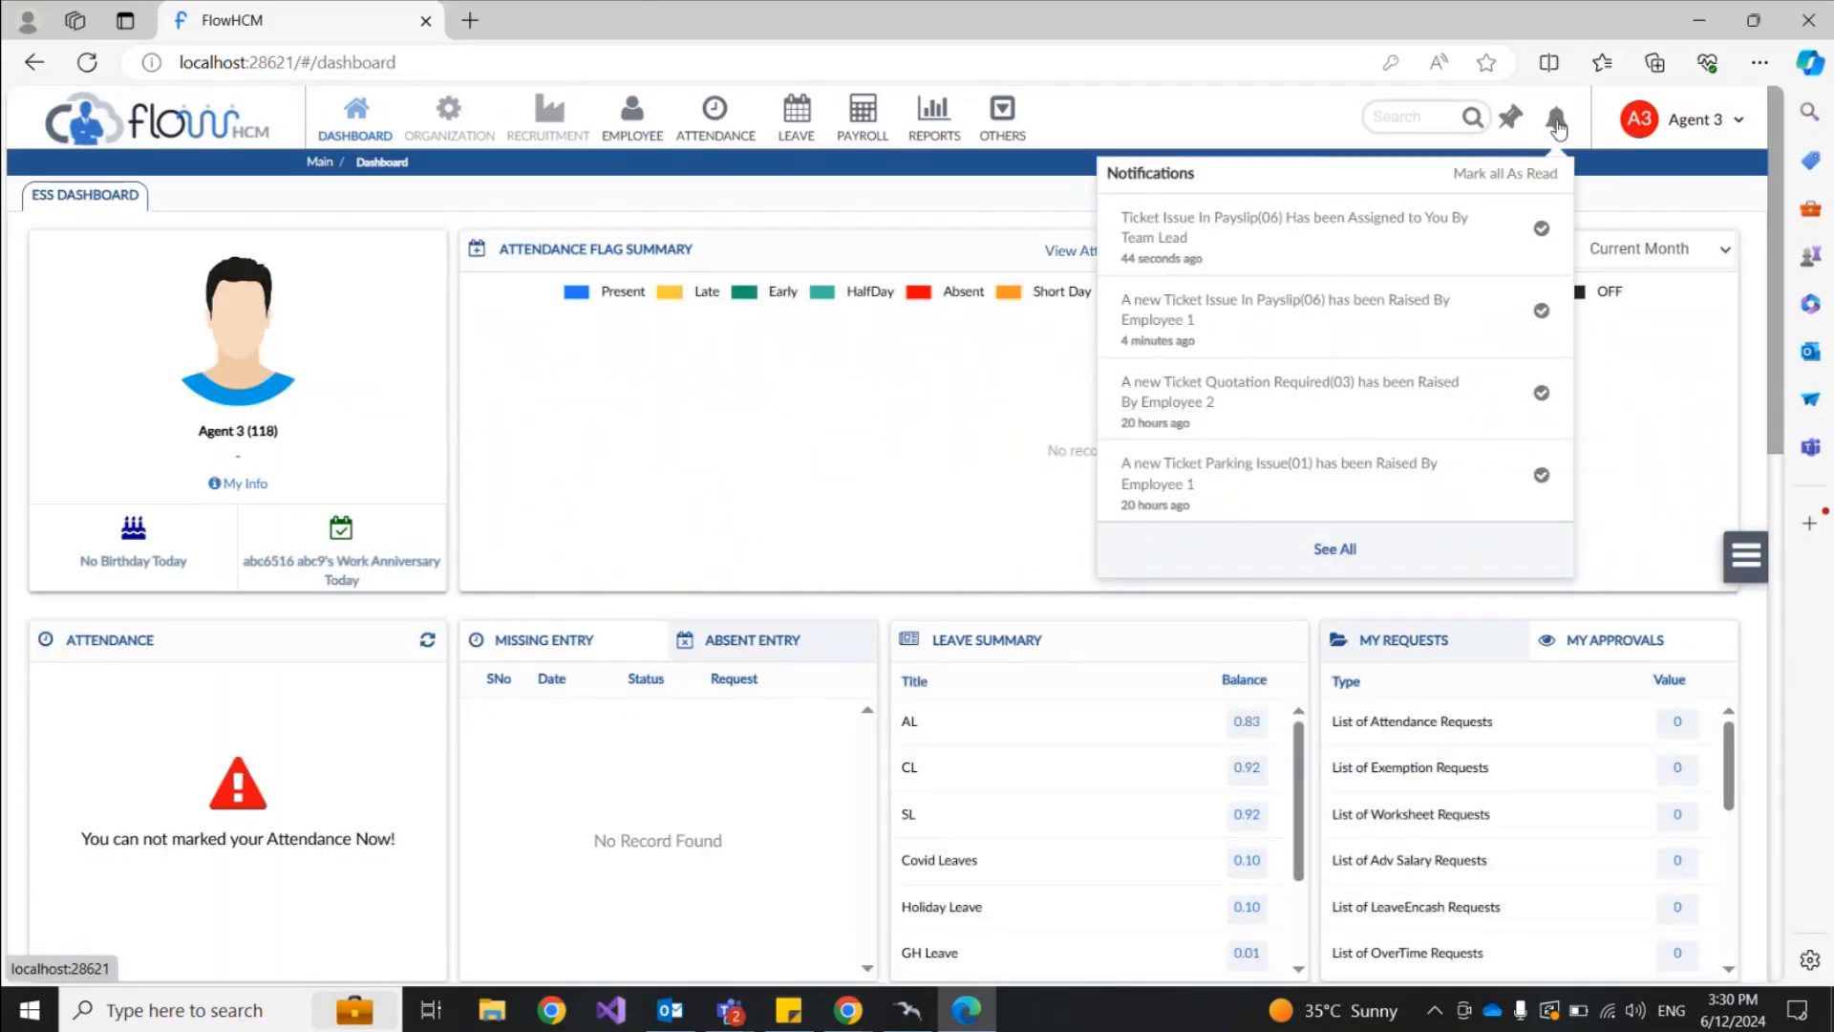
pyautogui.click(1279, 226)
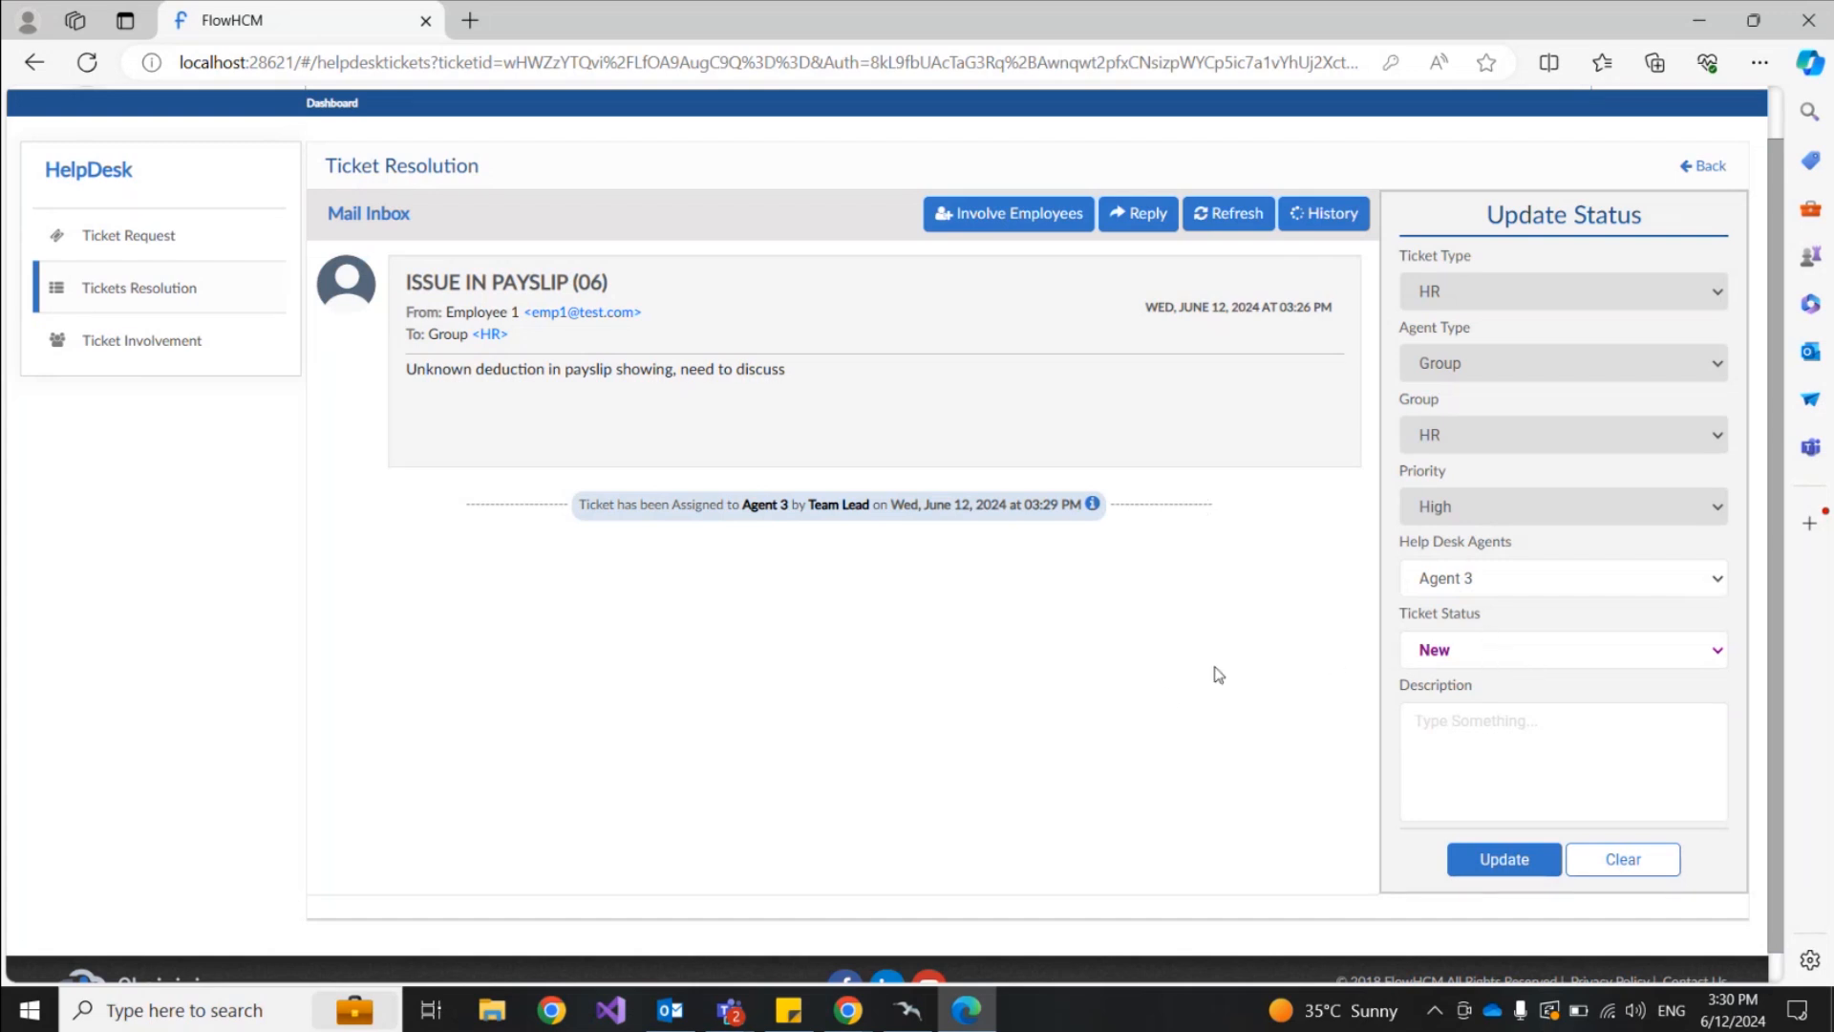
# Step: Set the ticket status to InProgress with description 'Working on it', then dismiss the server error
pyautogui.click(1519, 655)
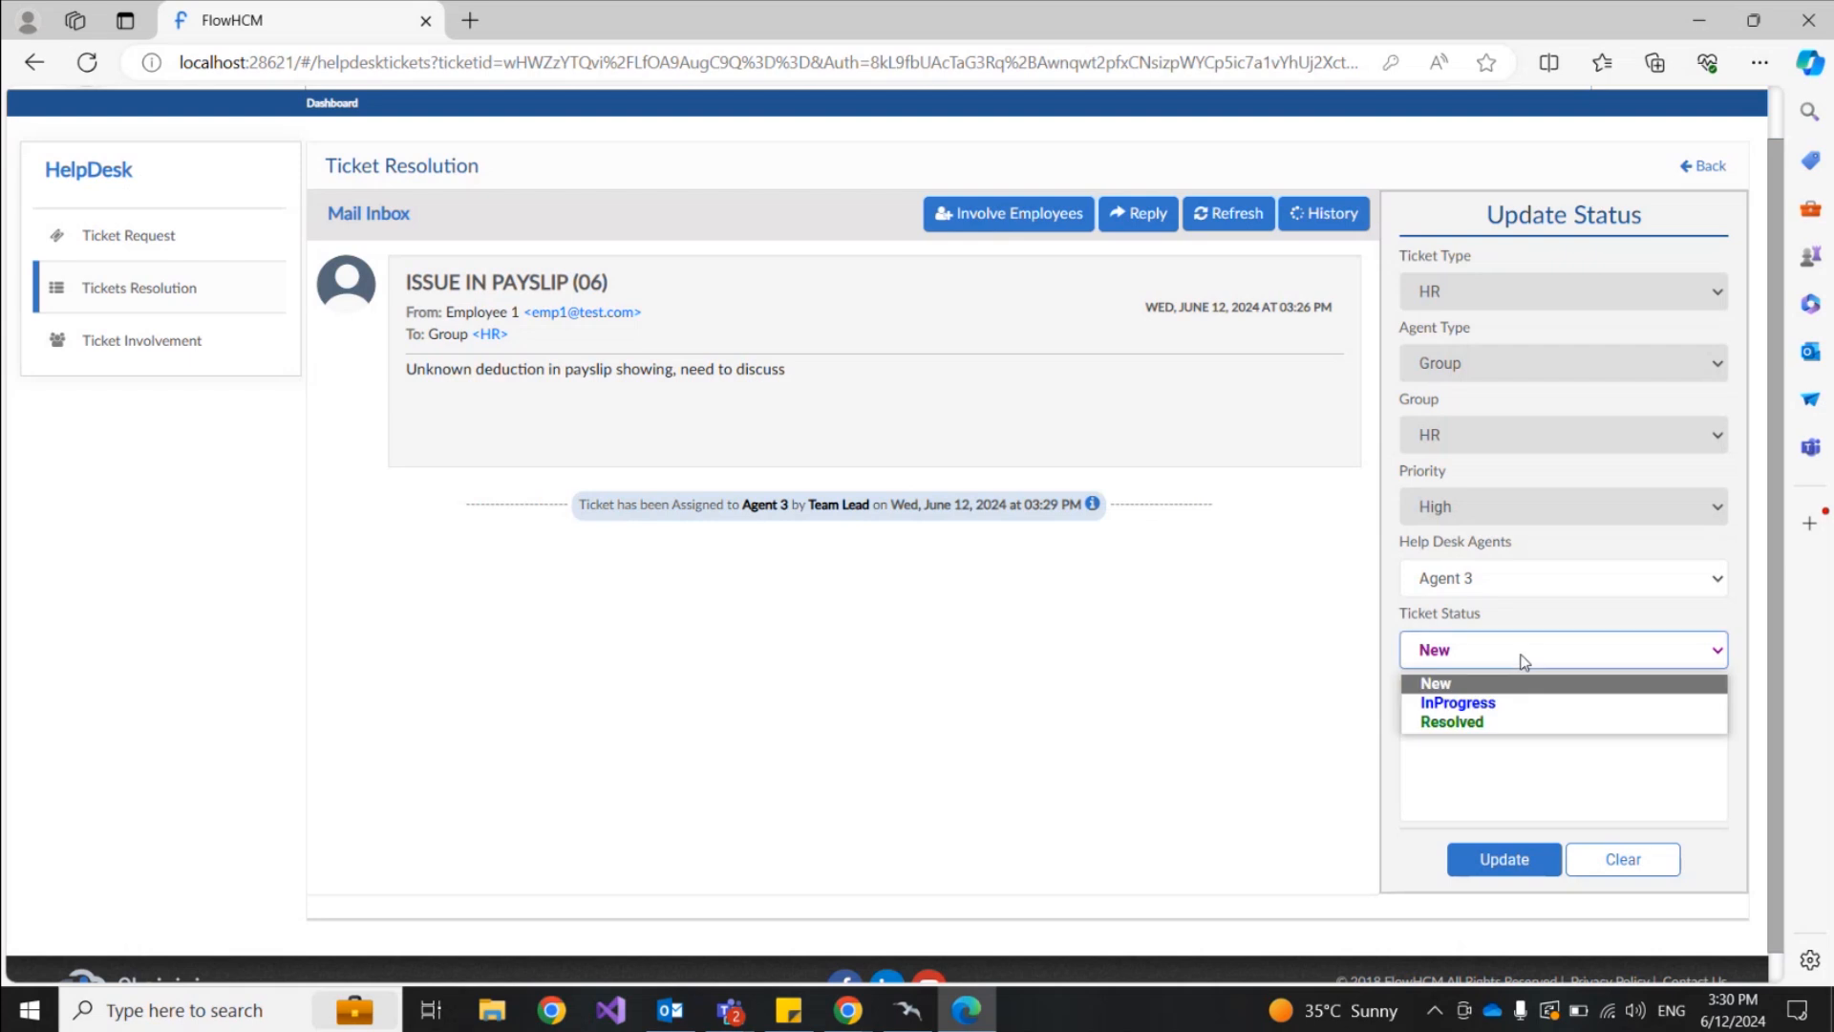
pyautogui.click(1496, 708)
pyautogui.click(1458, 718)
pyautogui.write('Wor')
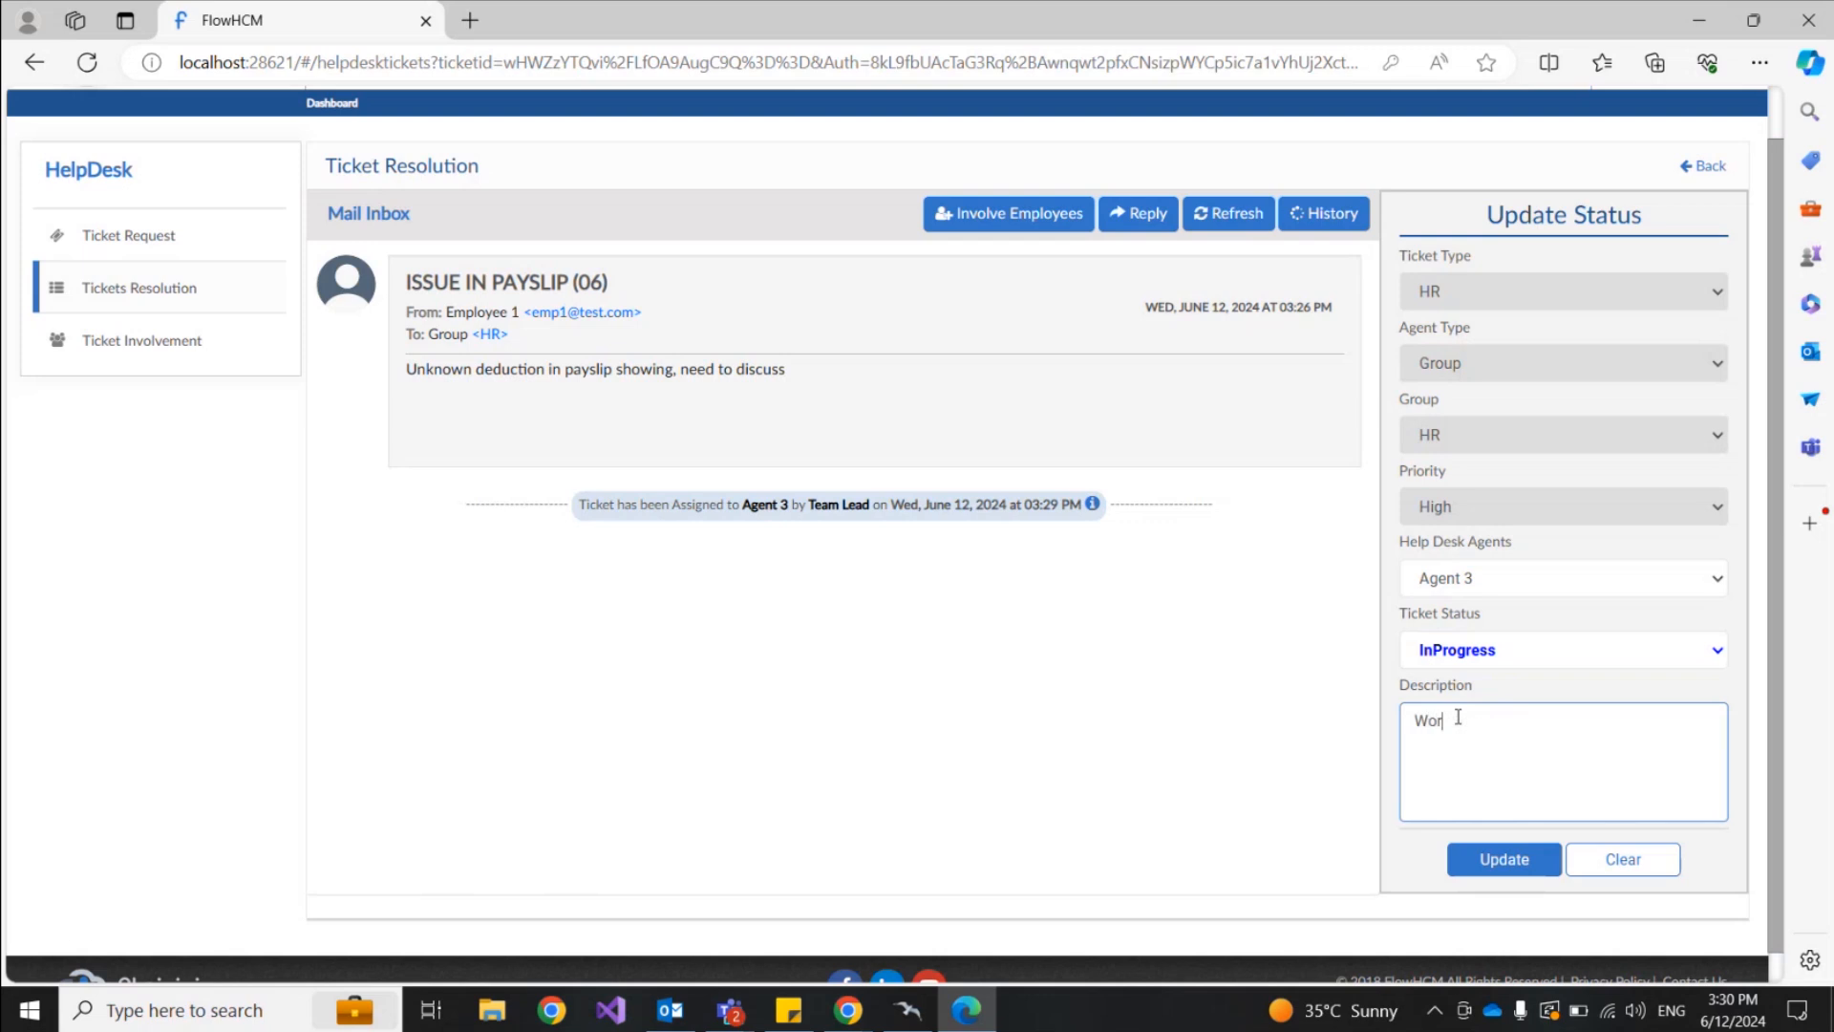
pyautogui.write('king on it')
pyautogui.click(1506, 864)
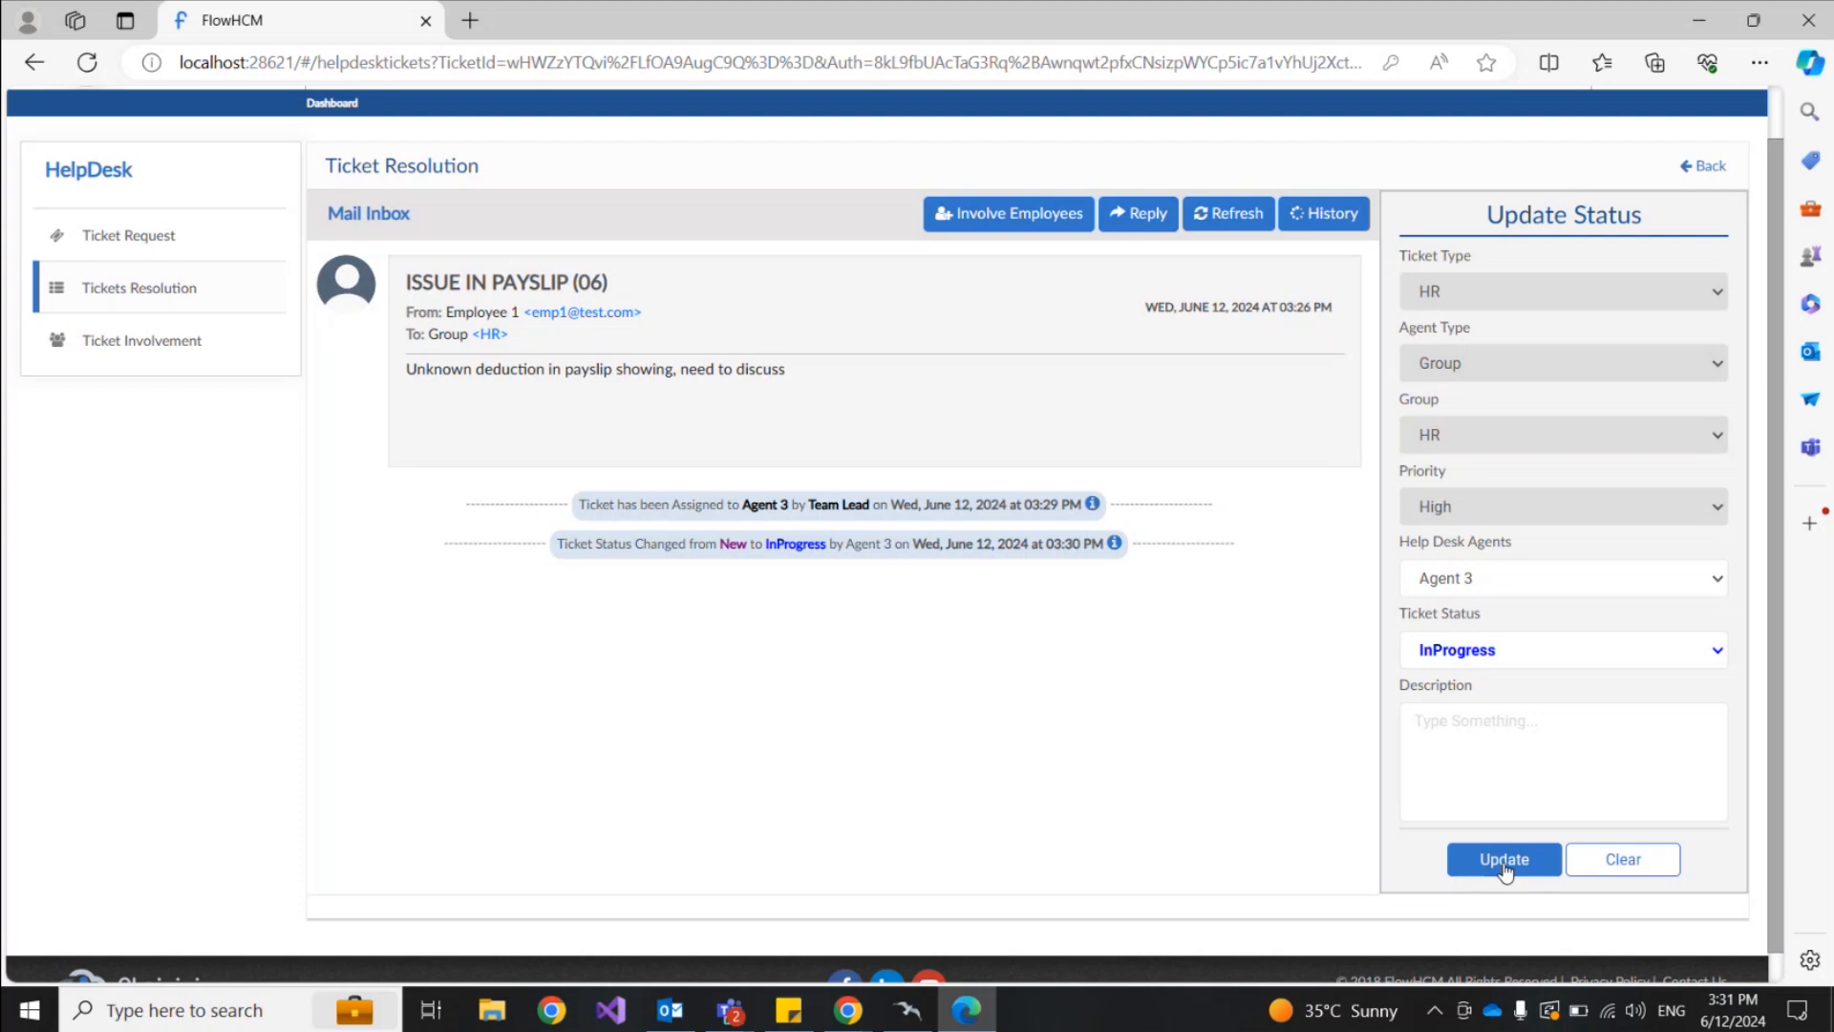
pyautogui.click(1505, 860)
pyautogui.moveTo(962, 986)
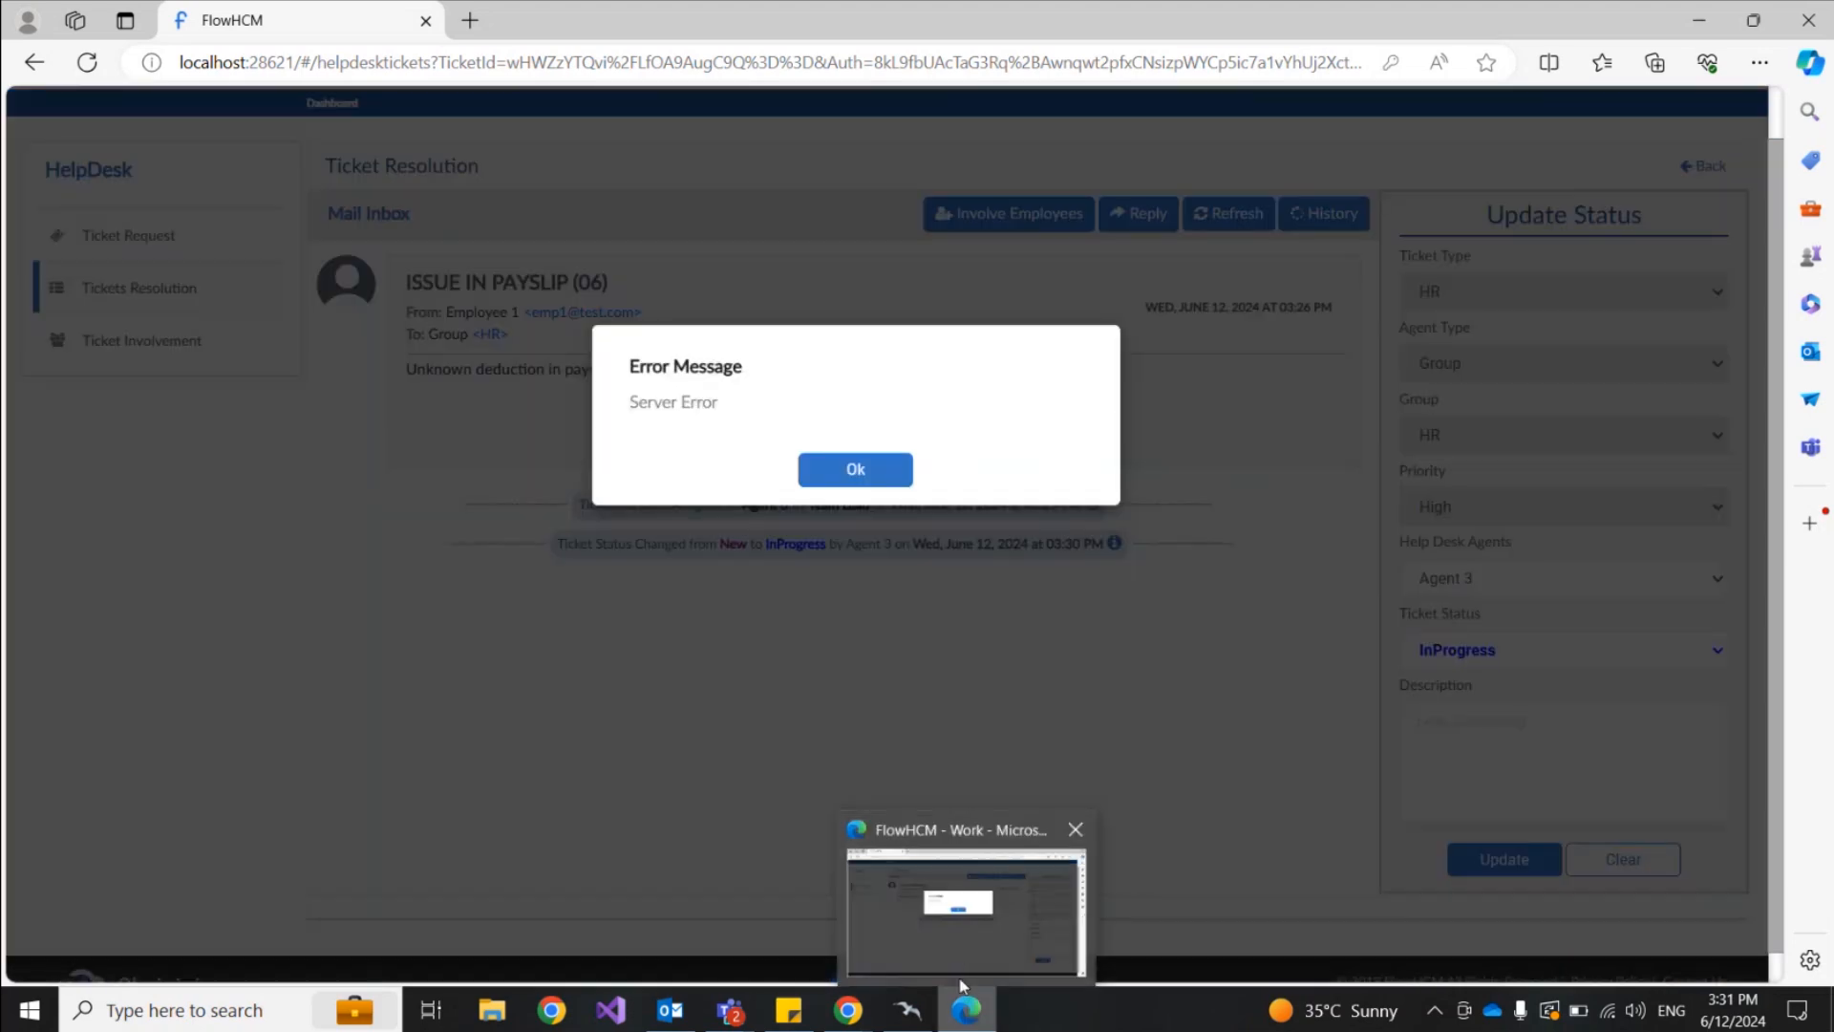
pyautogui.click(856, 470)
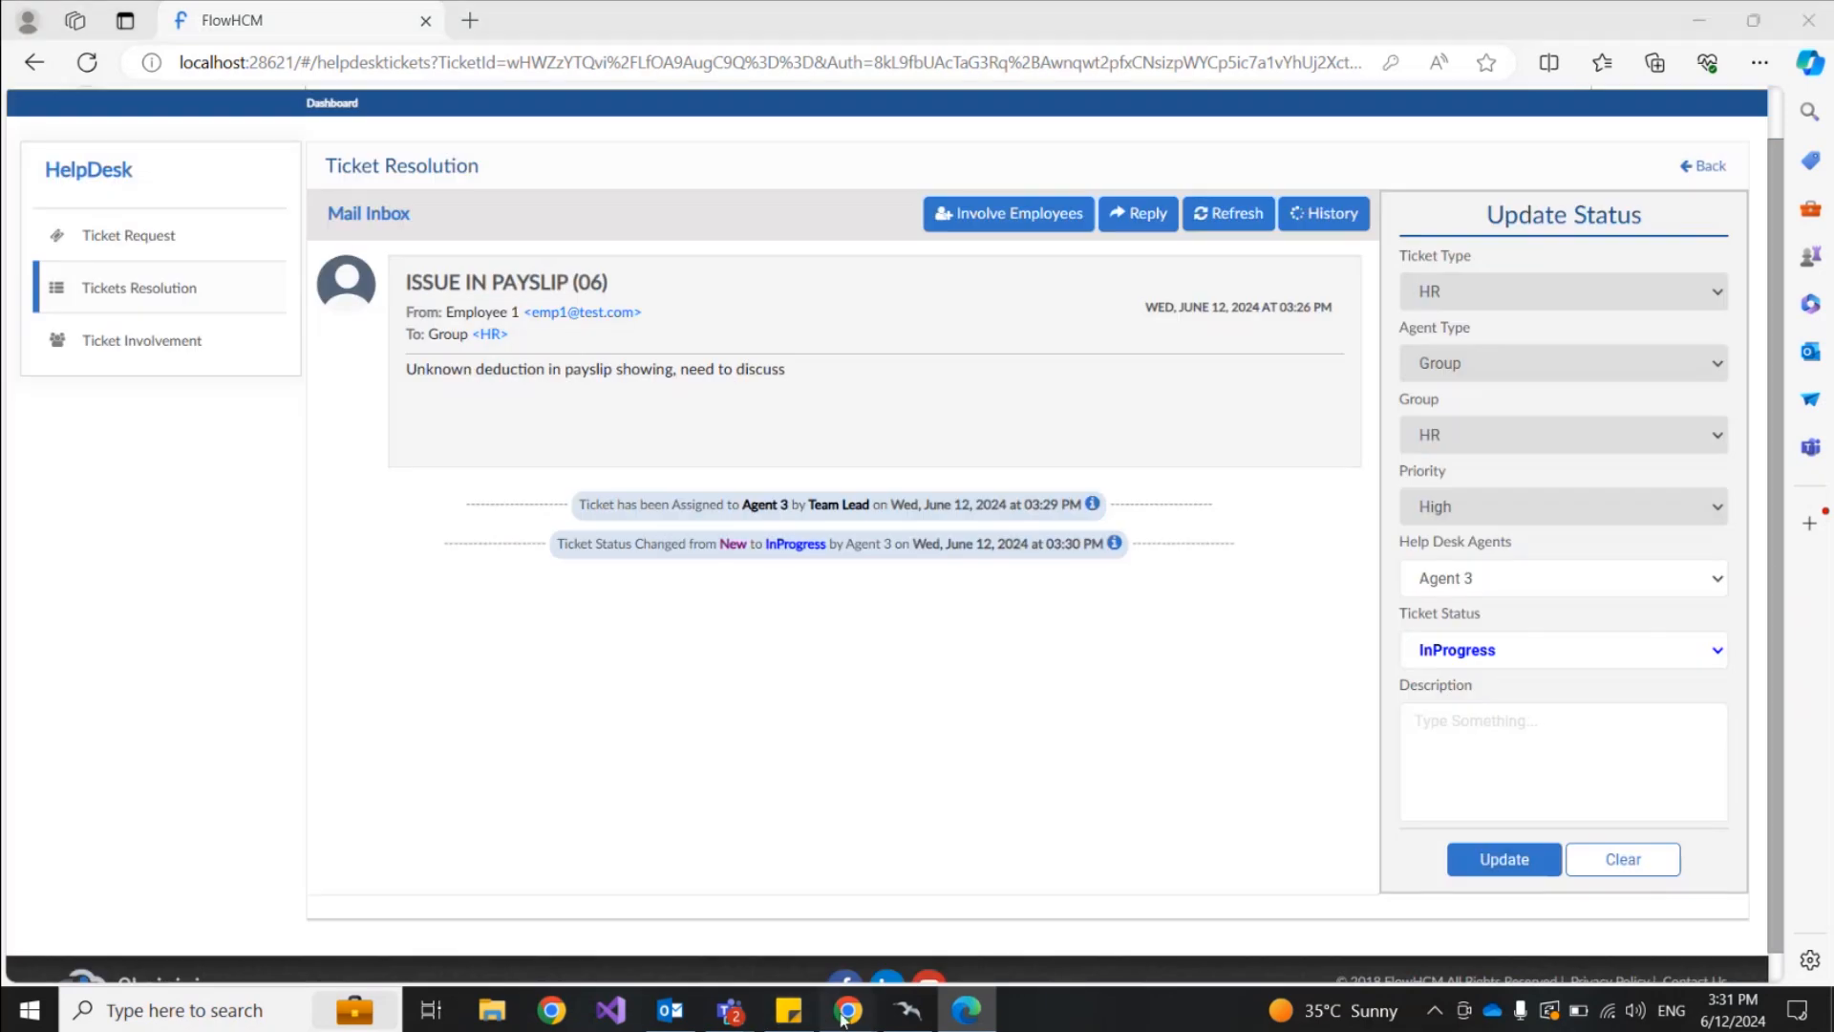
# Step: Switch to the System Admin window and sign out of that account
pyautogui.moveTo(842, 1020)
pyautogui.moveTo(798, 932)
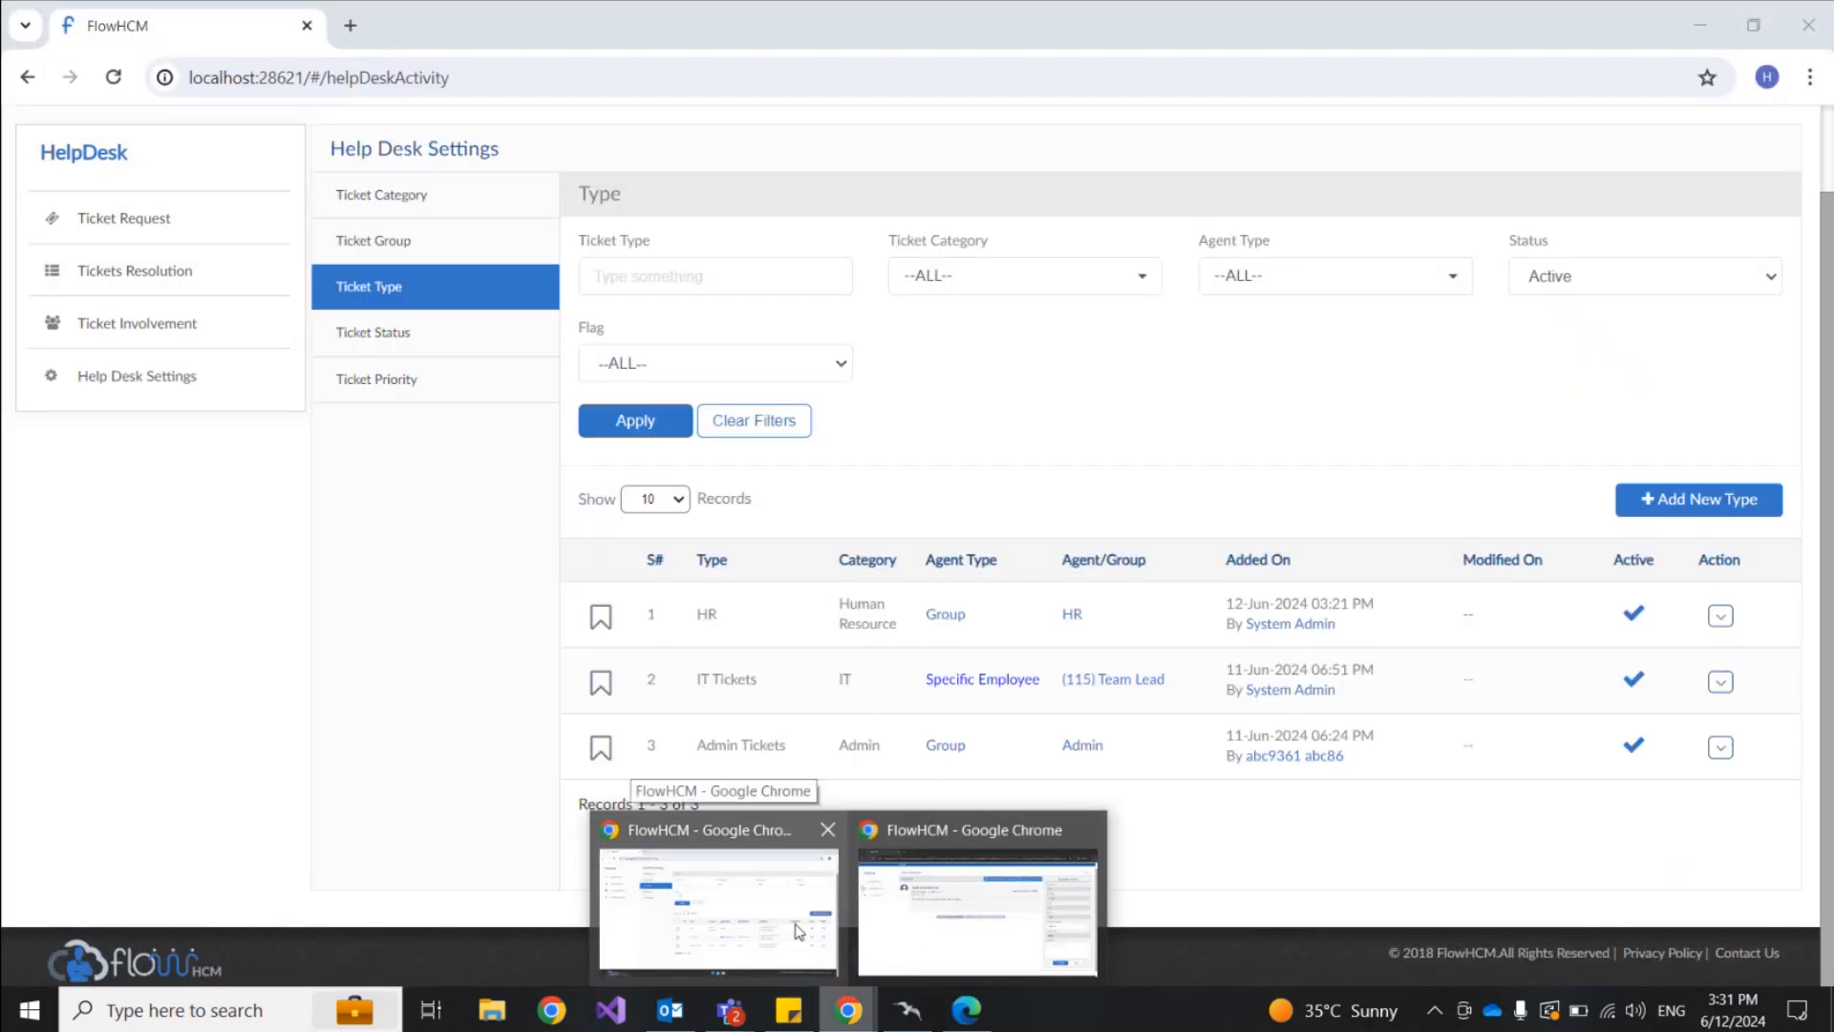
pyautogui.click(977, 913)
pyautogui.click(848, 1010)
pyautogui.click(770, 938)
pyautogui.scroll(1, 1324, 344)
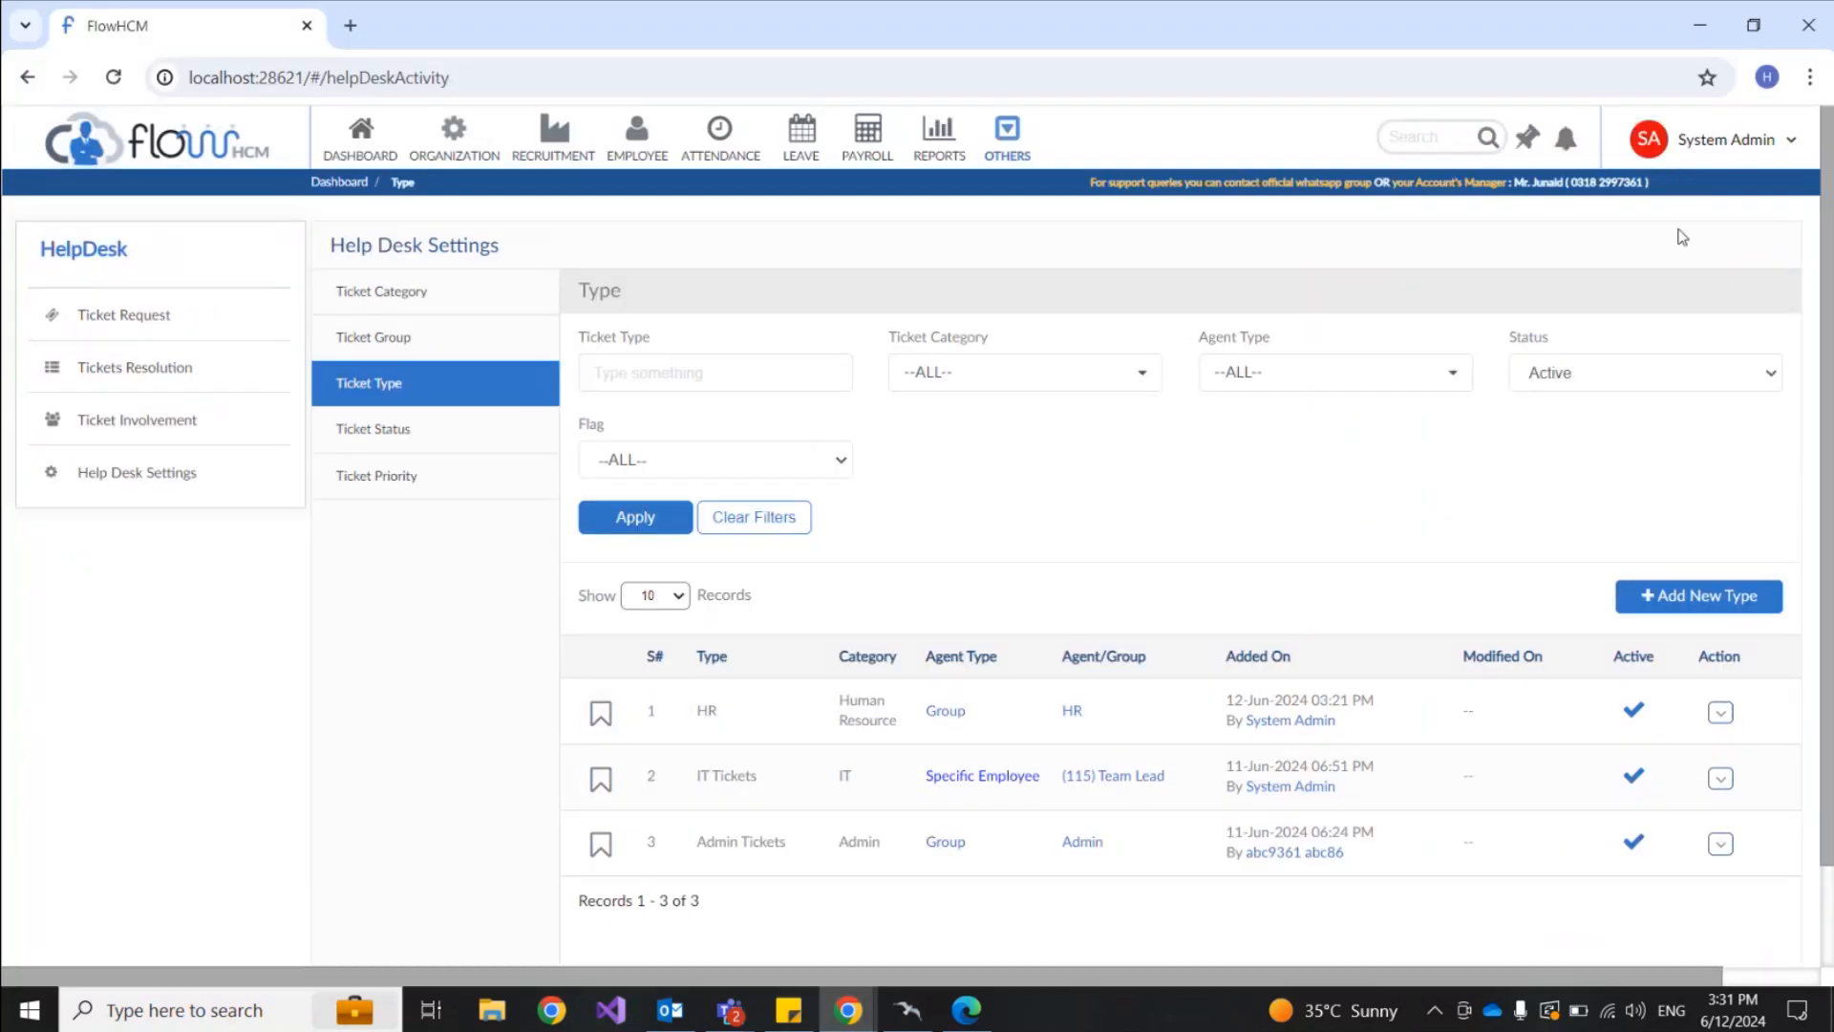
pyautogui.click(1729, 140)
pyautogui.click(1672, 271)
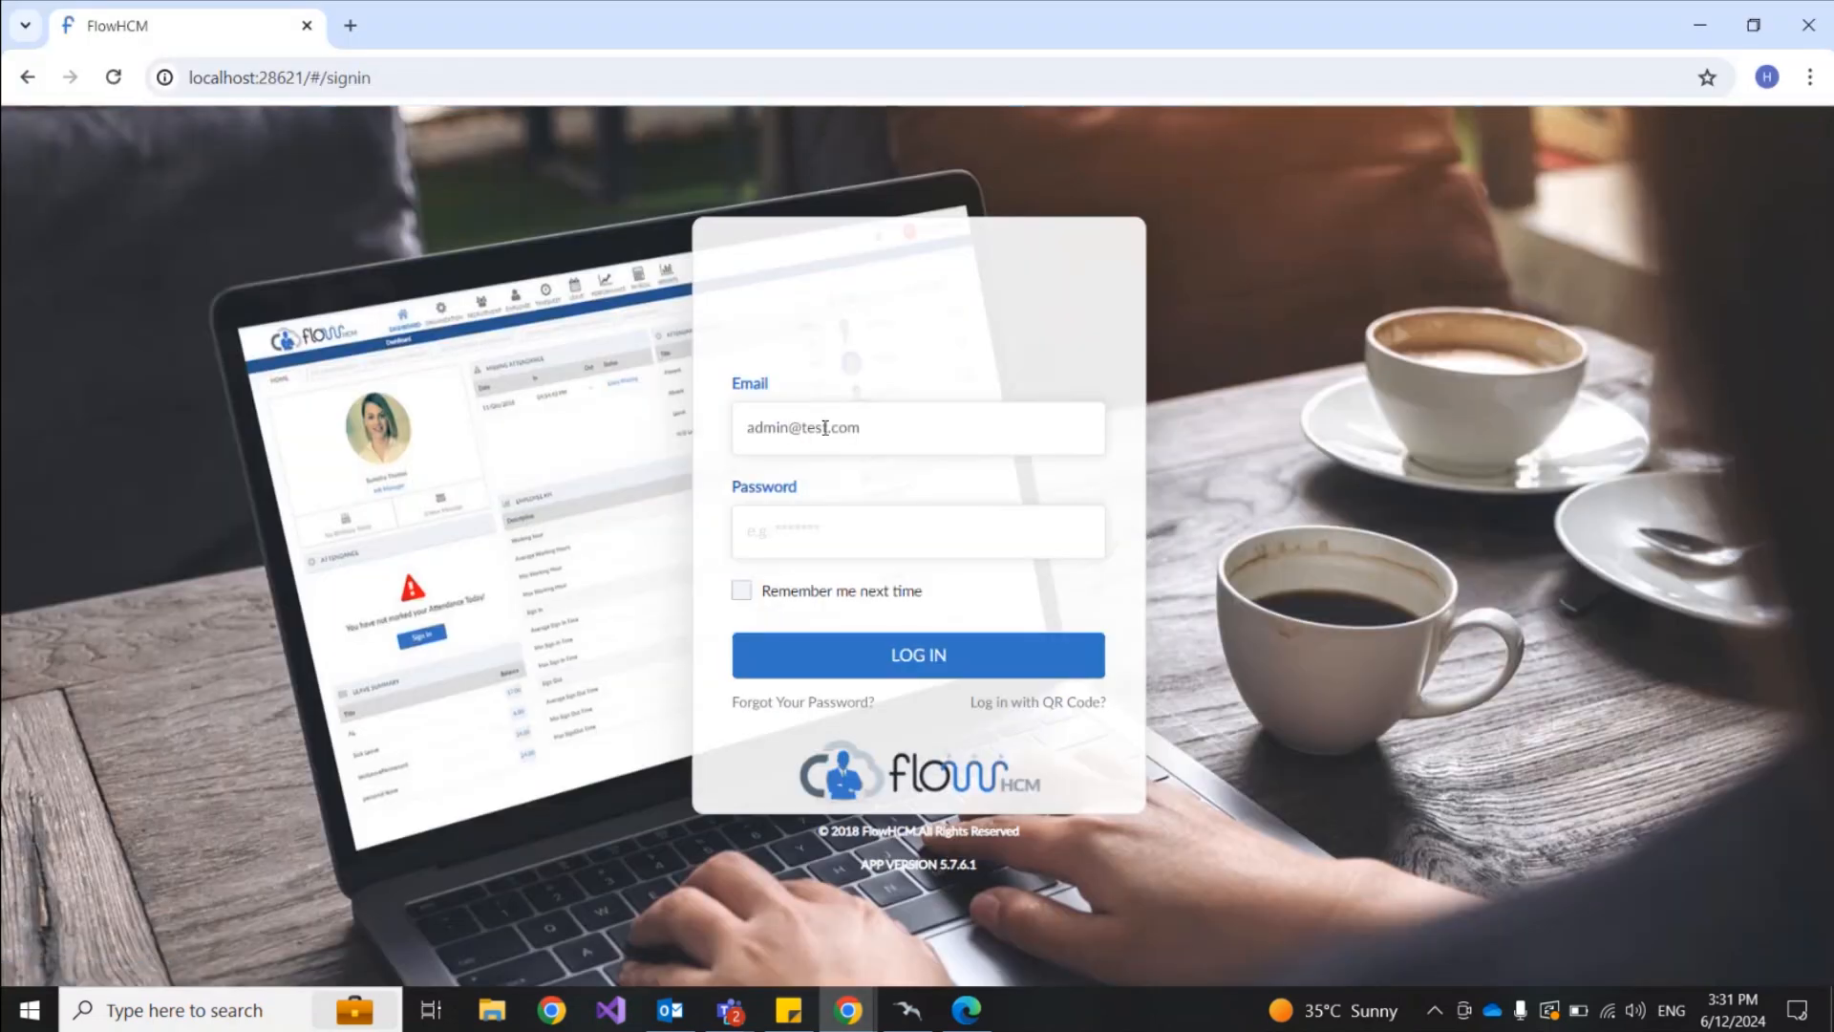
# Step: Log in as Employee 1 and open the payslip ticket from its status-update notification
pyautogui.doubleClick(788, 427)
pyautogui.write('emp1')
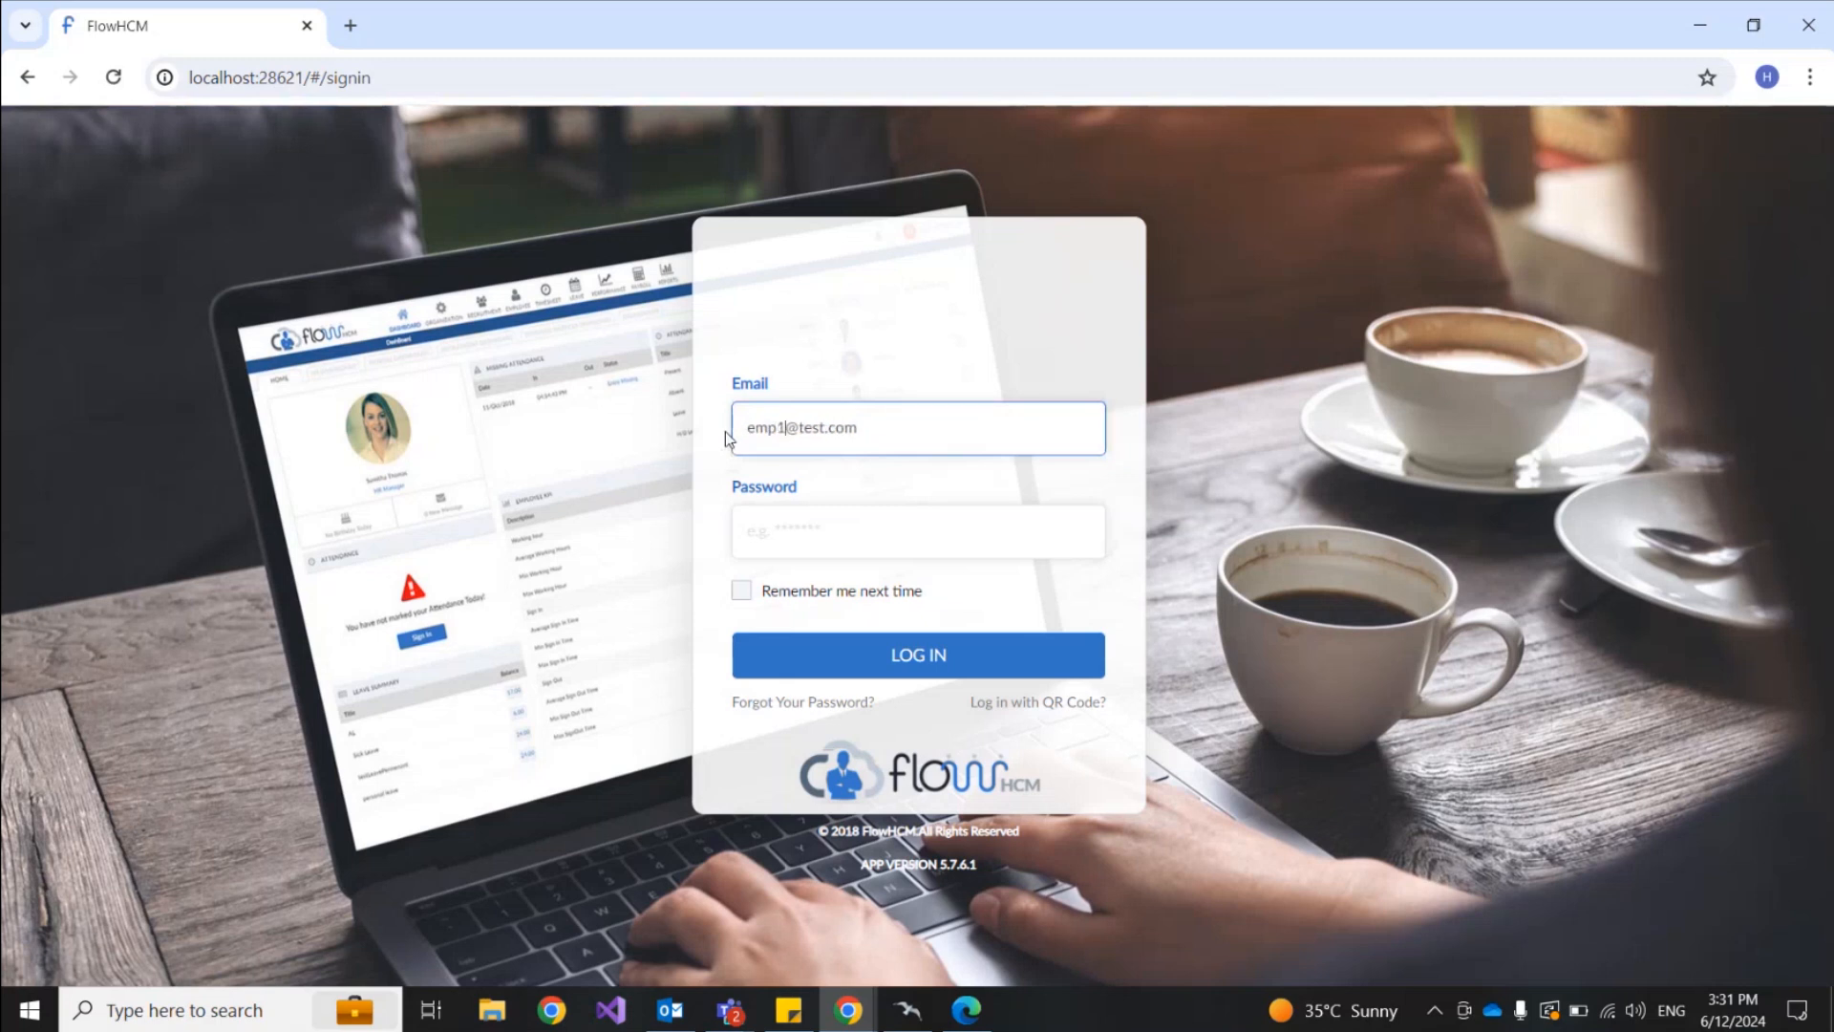
pyautogui.click(804, 525)
pyautogui.write('123')
pyautogui.press('Return')
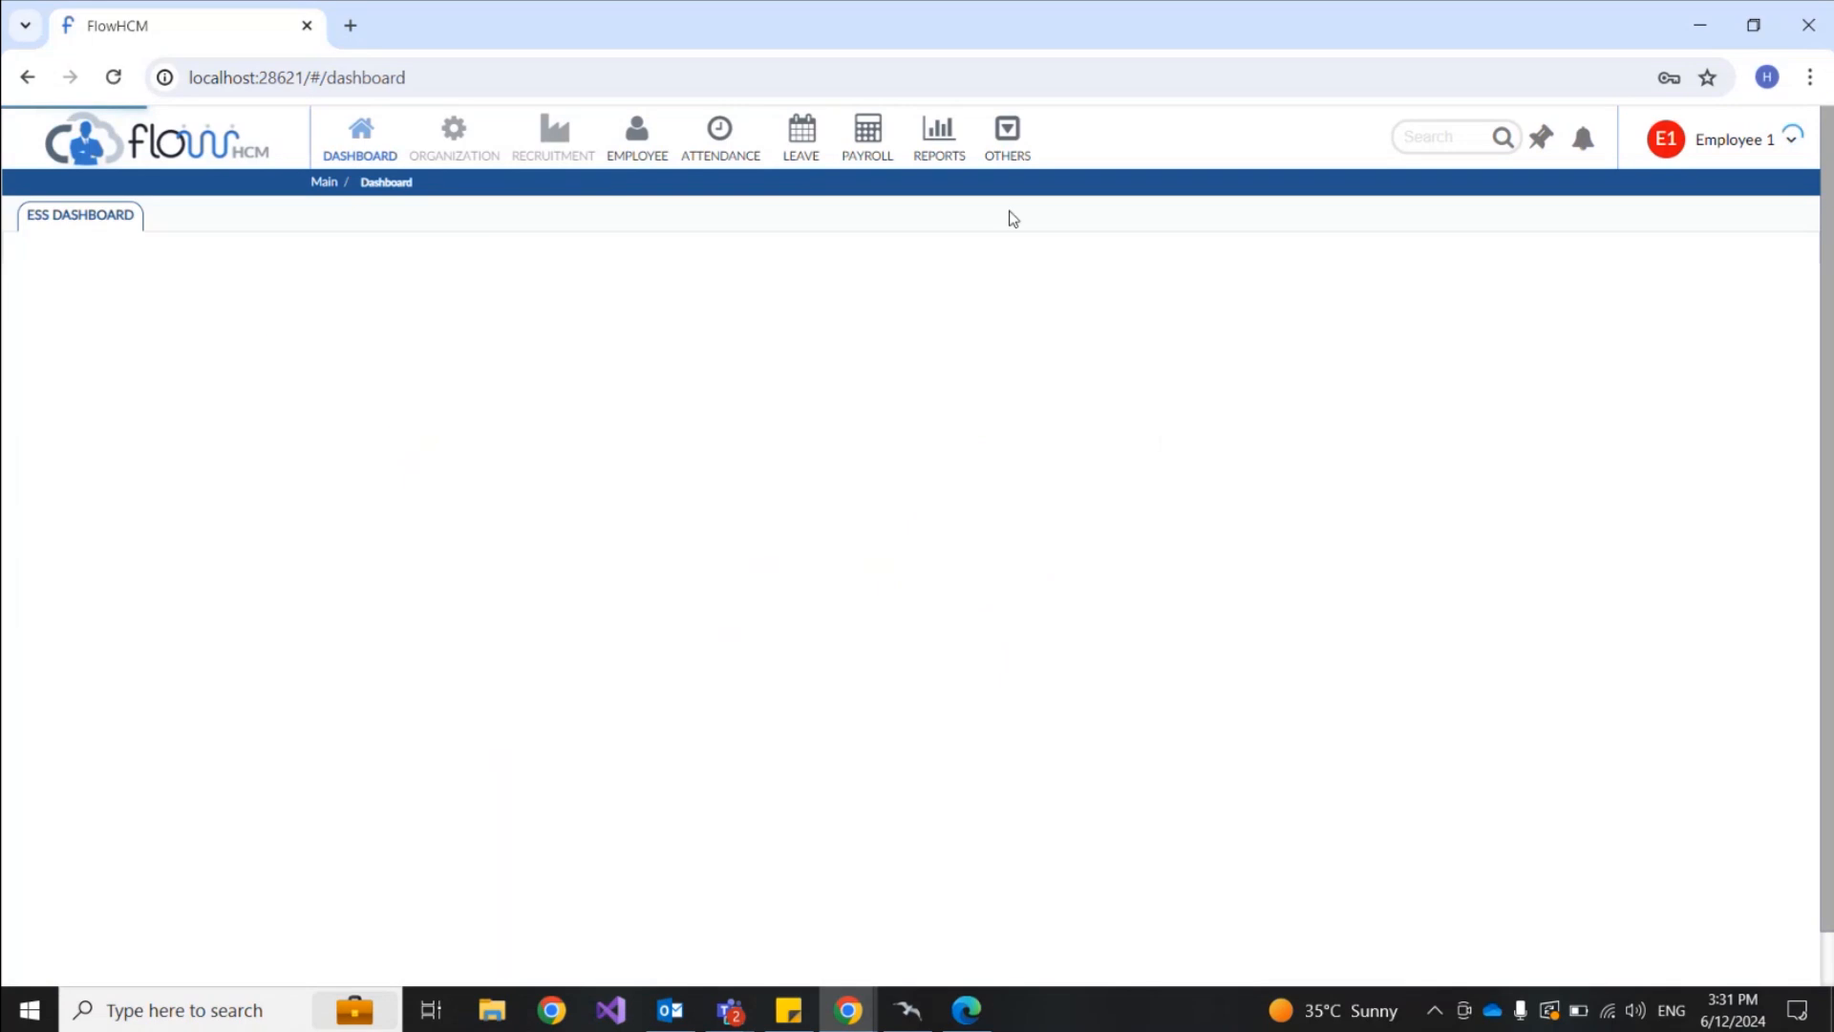
pyautogui.moveTo(1008, 140)
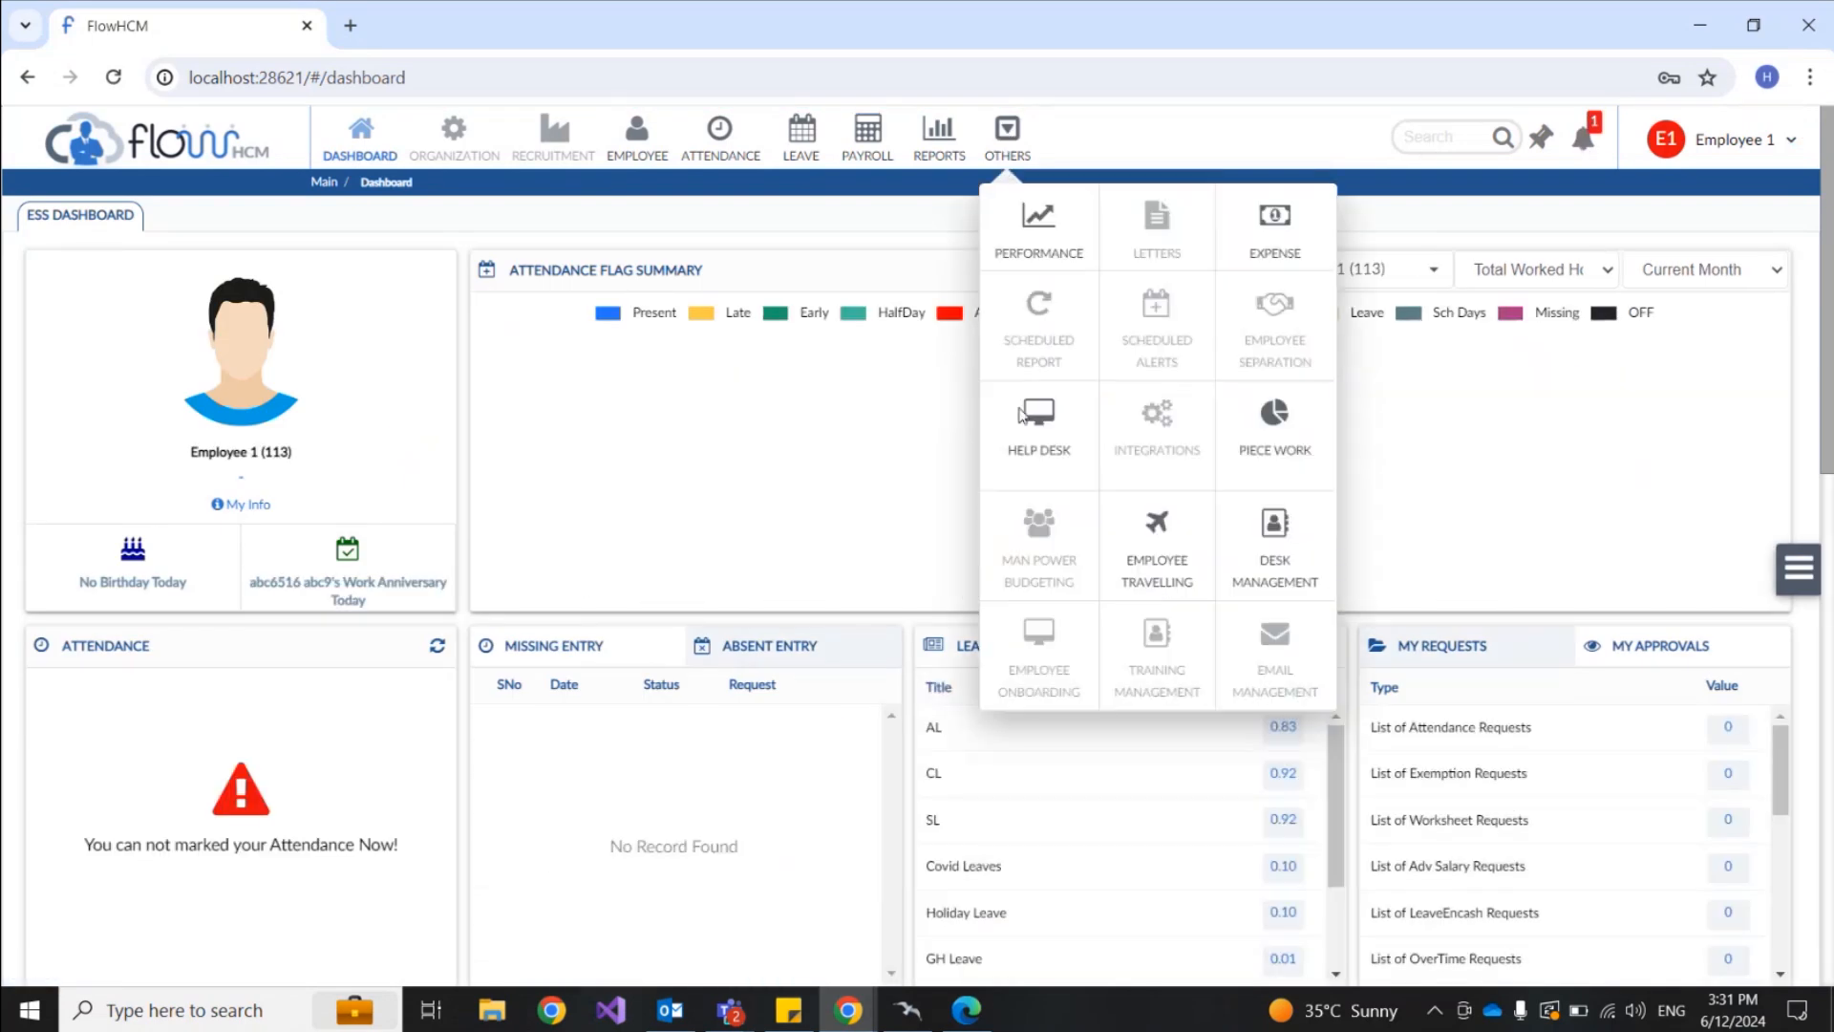
pyautogui.click(1034, 450)
pyautogui.click(1008, 141)
pyautogui.click(1578, 151)
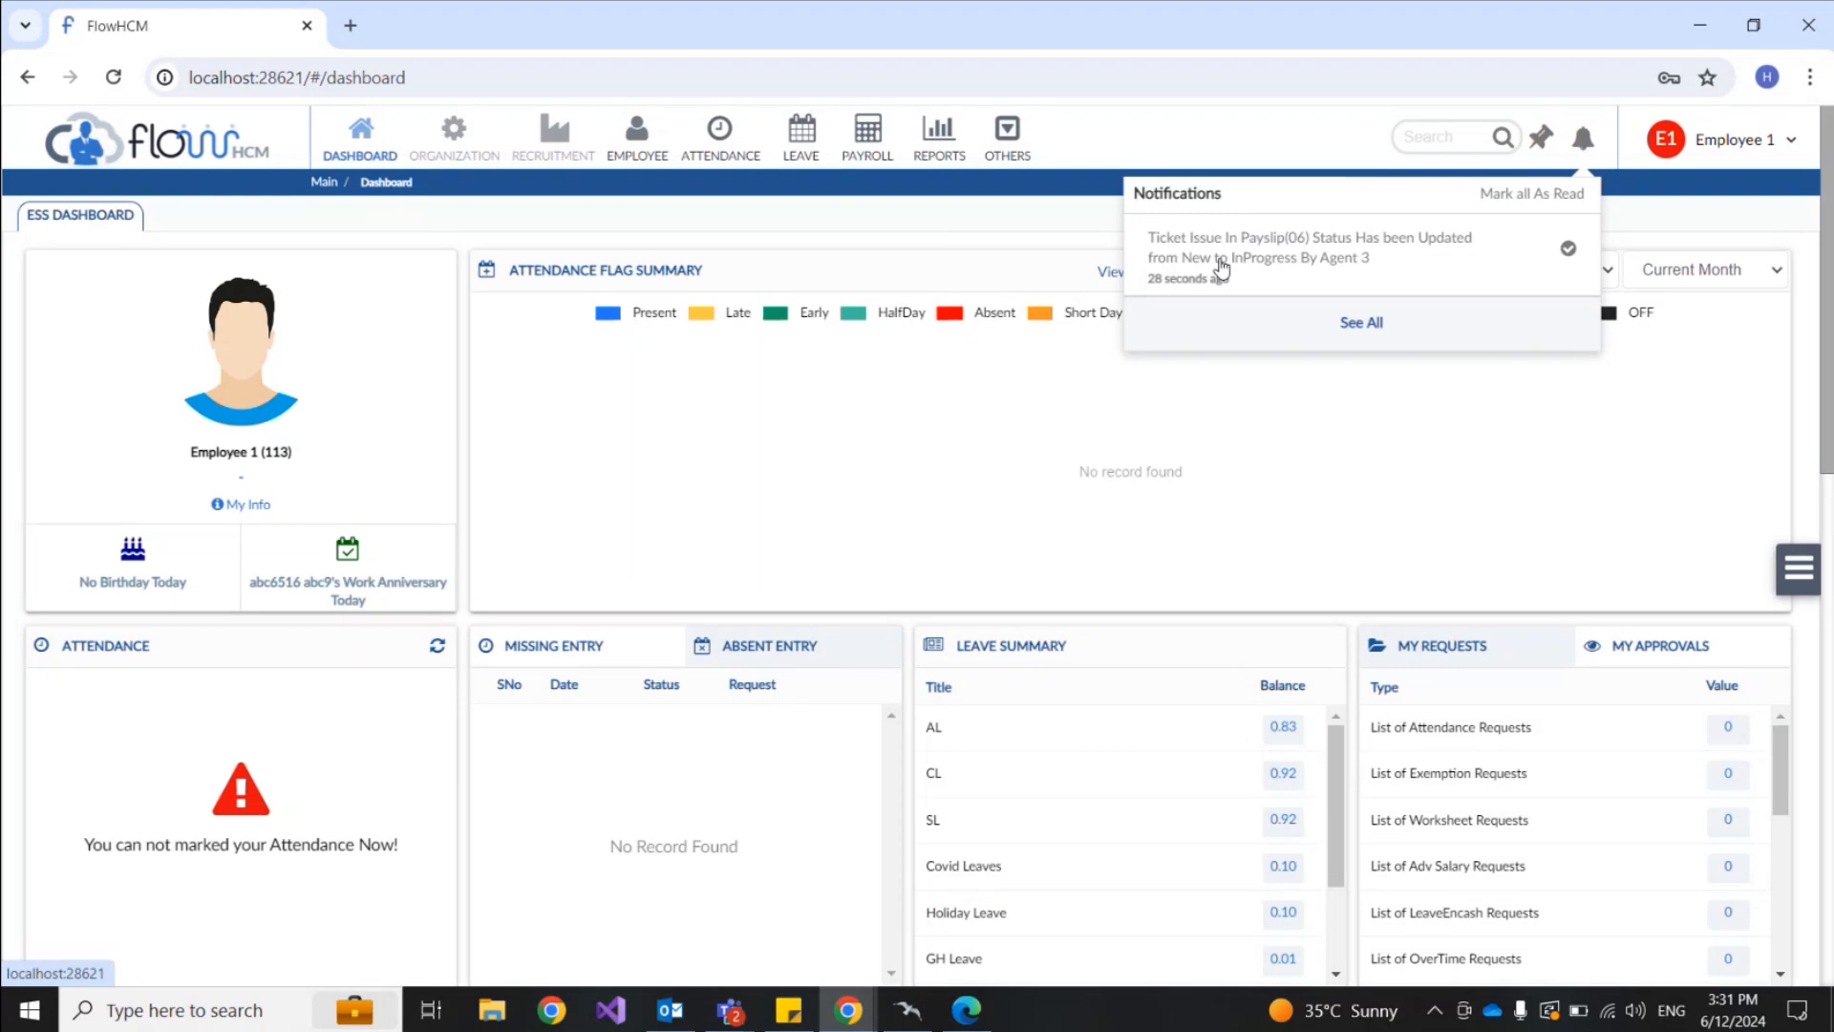
pyautogui.click(1291, 264)
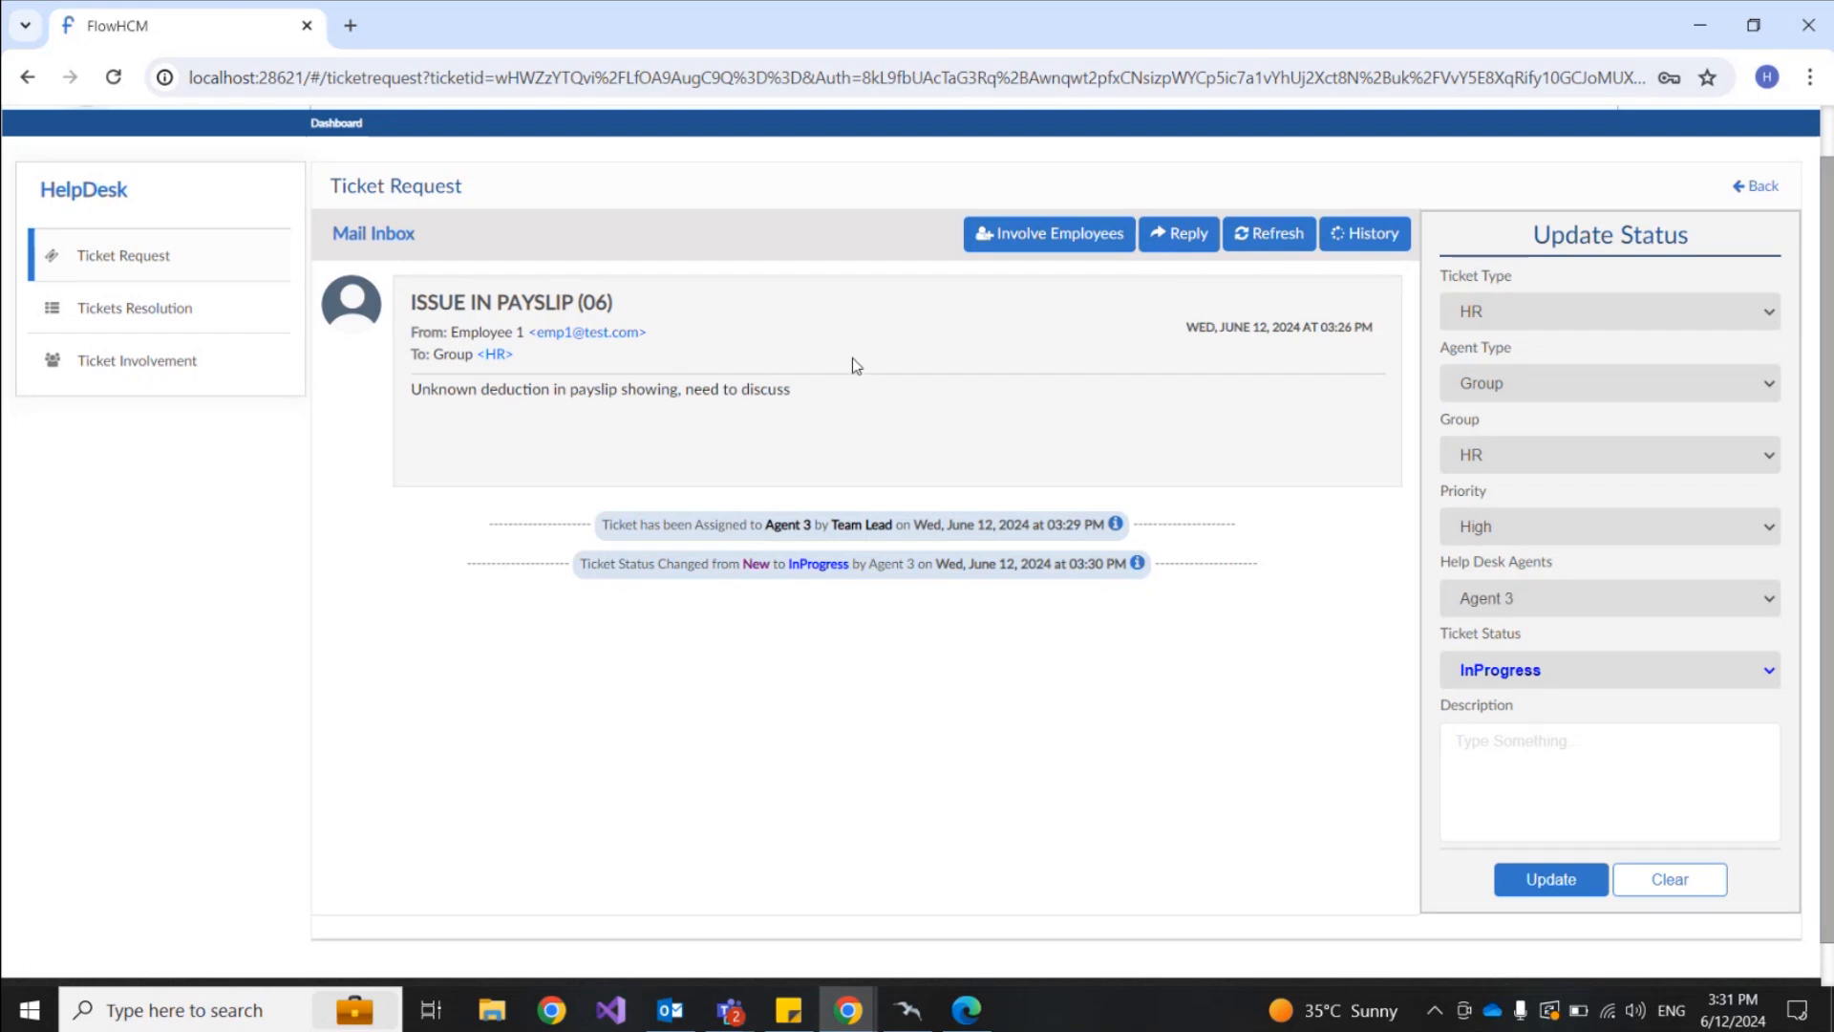
# Step: Toggle History and Emails, refresh the payslip ticket thread, and open a reply
pyautogui.click(1384, 238)
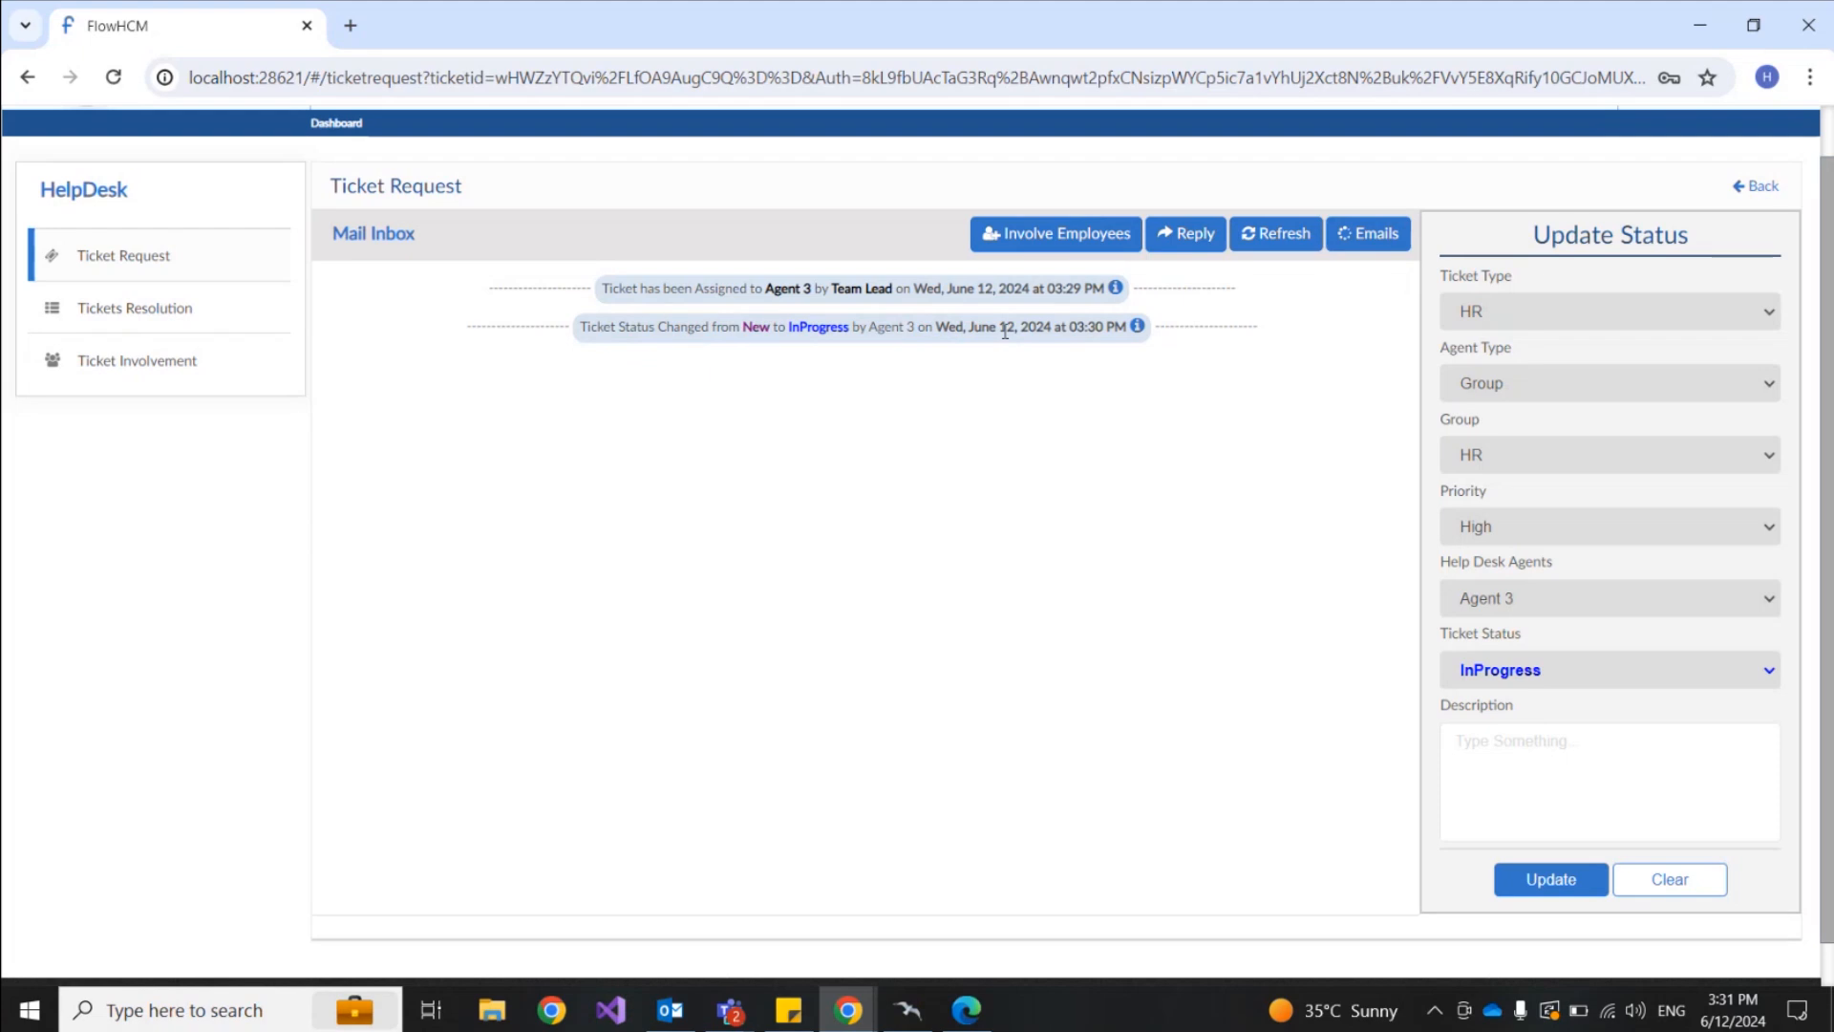
pyautogui.click(1366, 234)
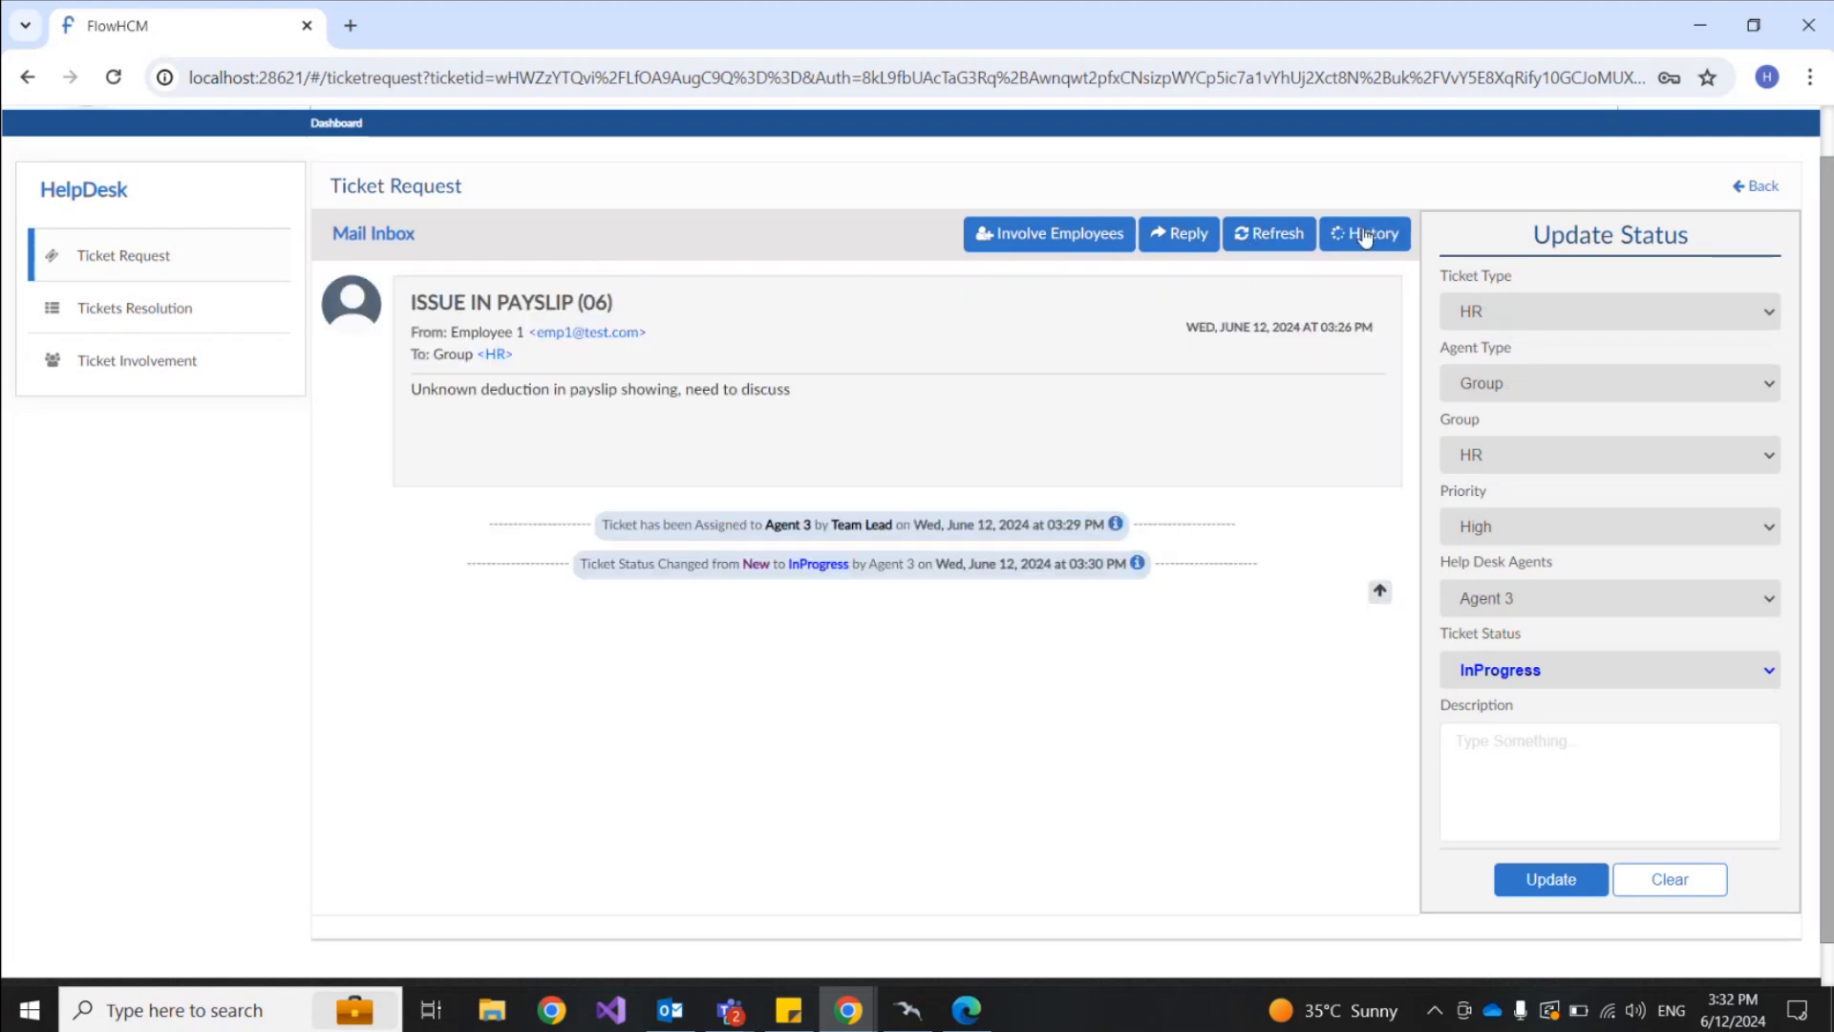
pyautogui.click(1281, 235)
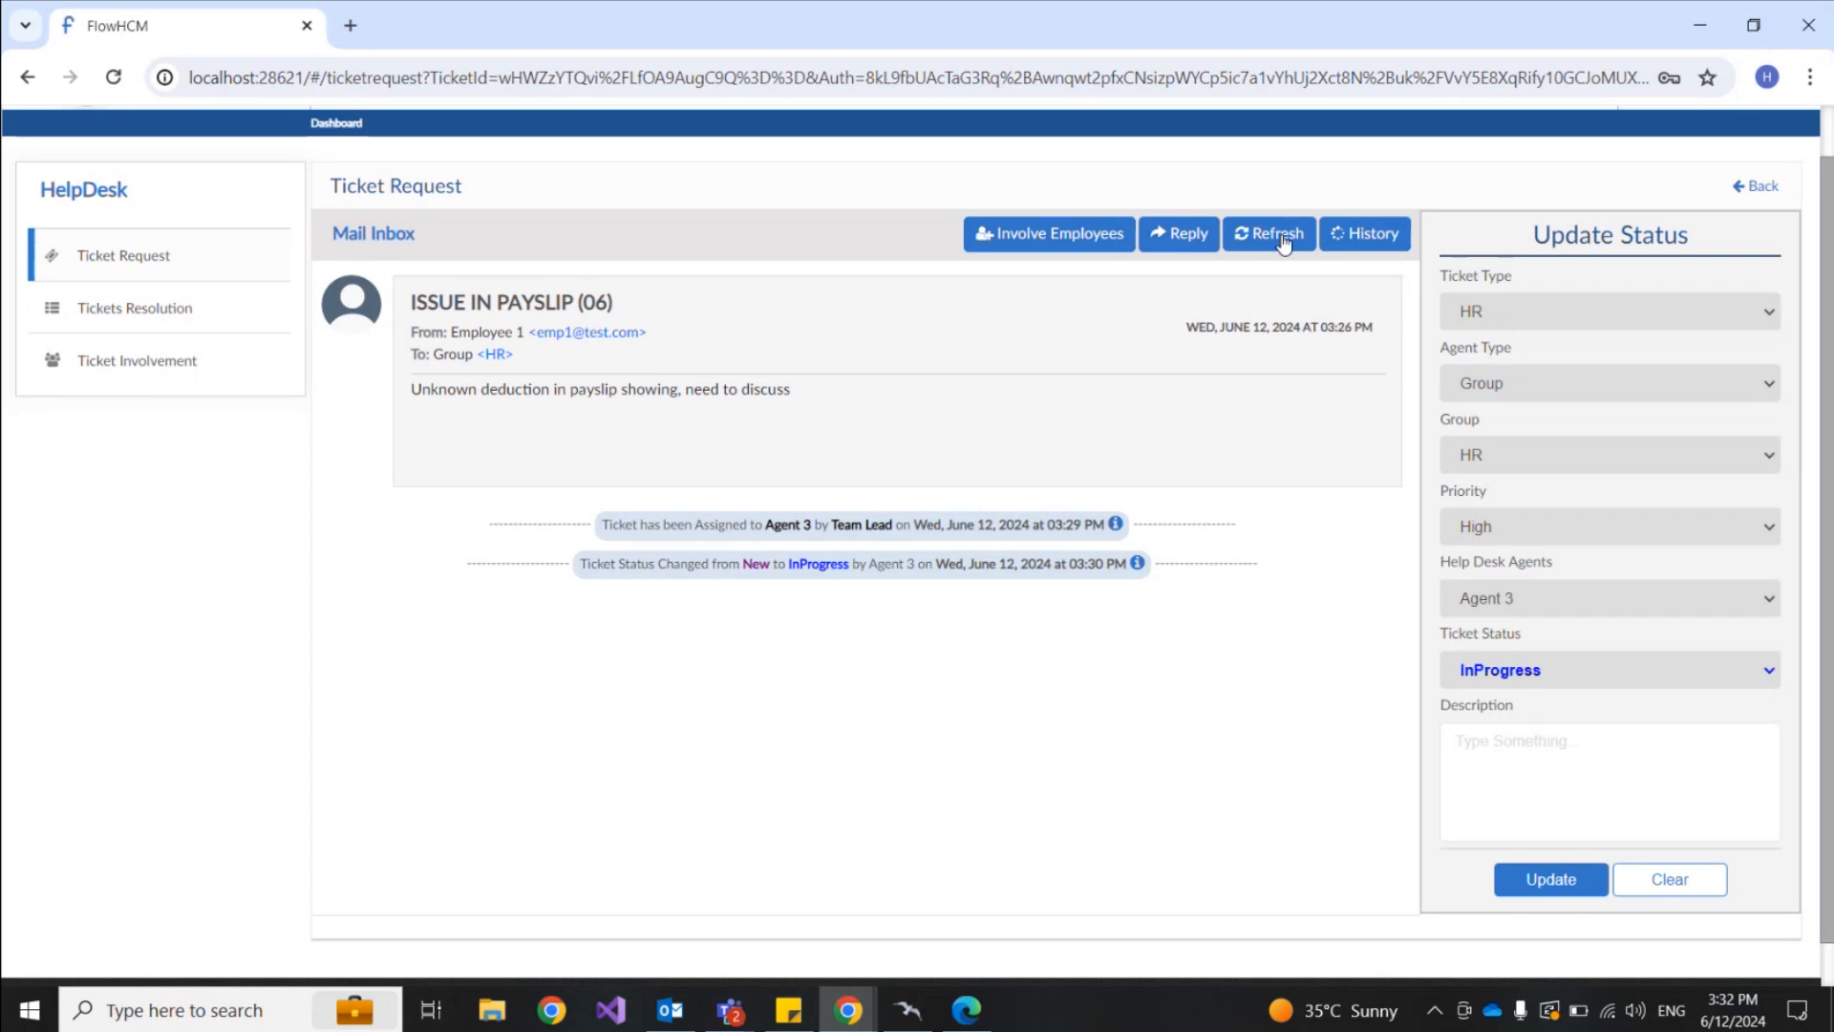
pyautogui.click(1190, 234)
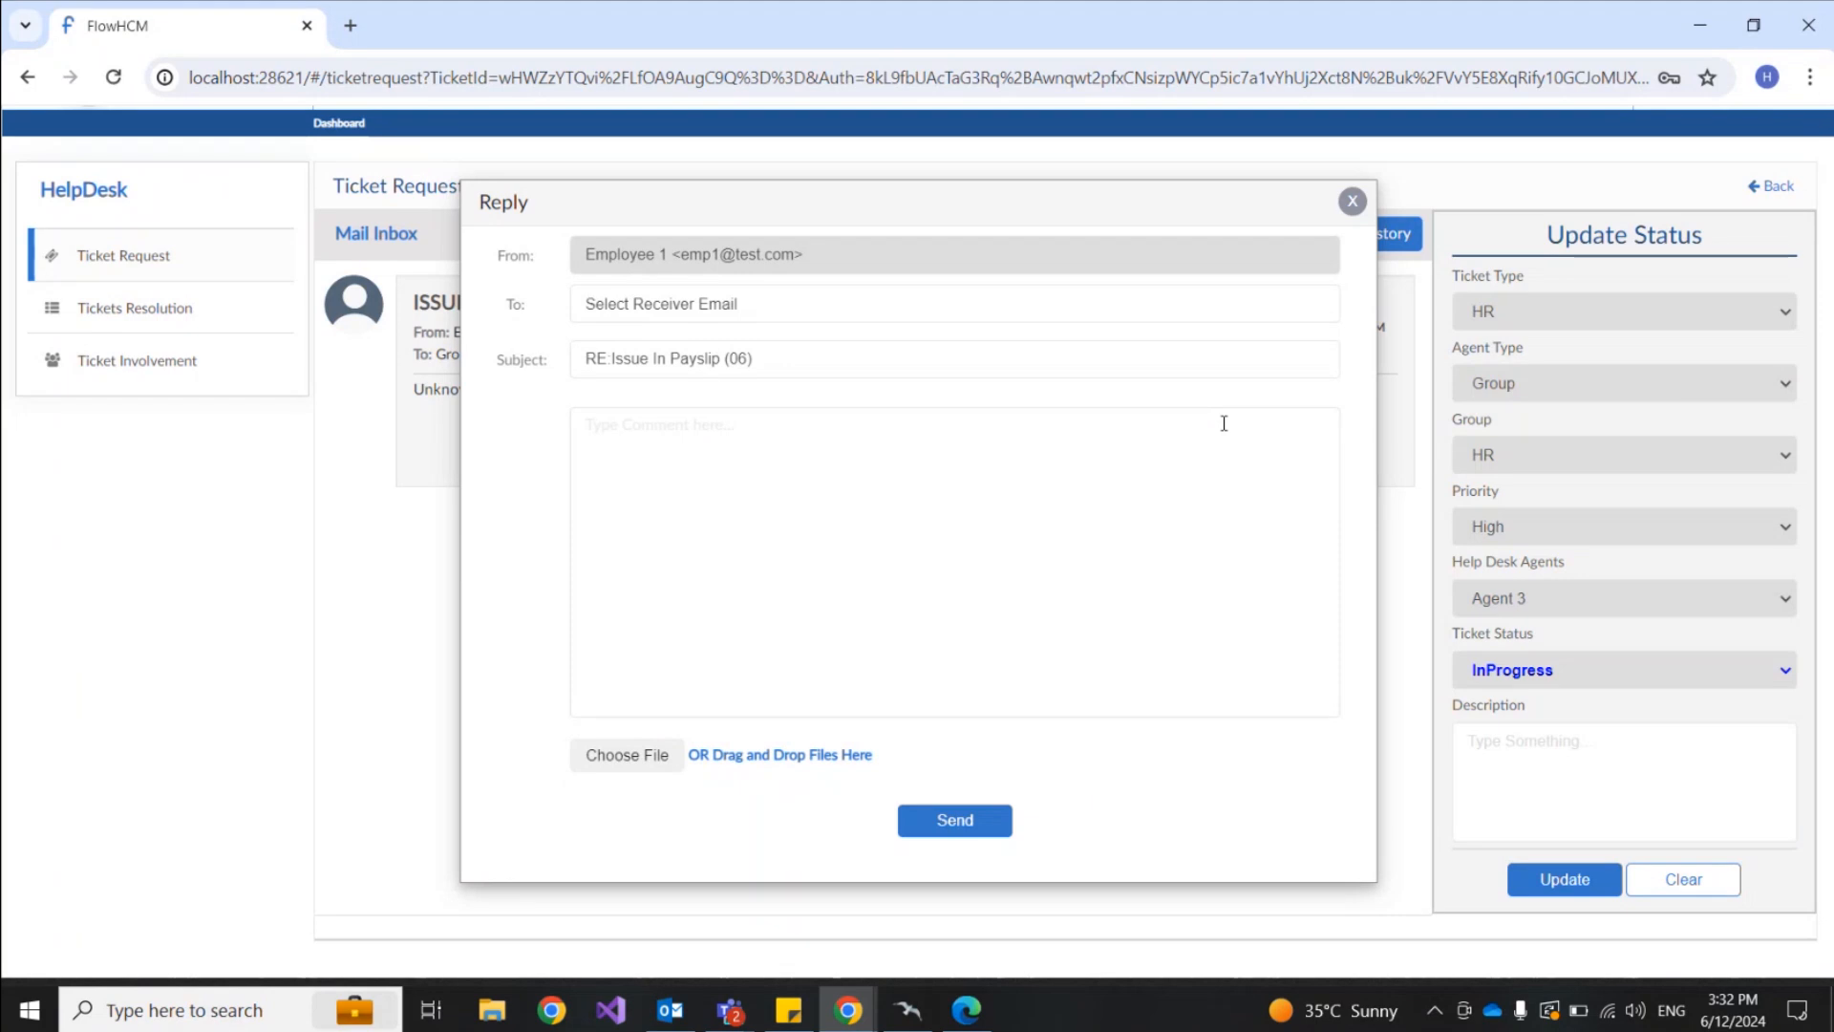
# Step: Send Agent 3 a reply mentioning the lead: 'Its been 2 days please look into this'
pyautogui.click(862, 311)
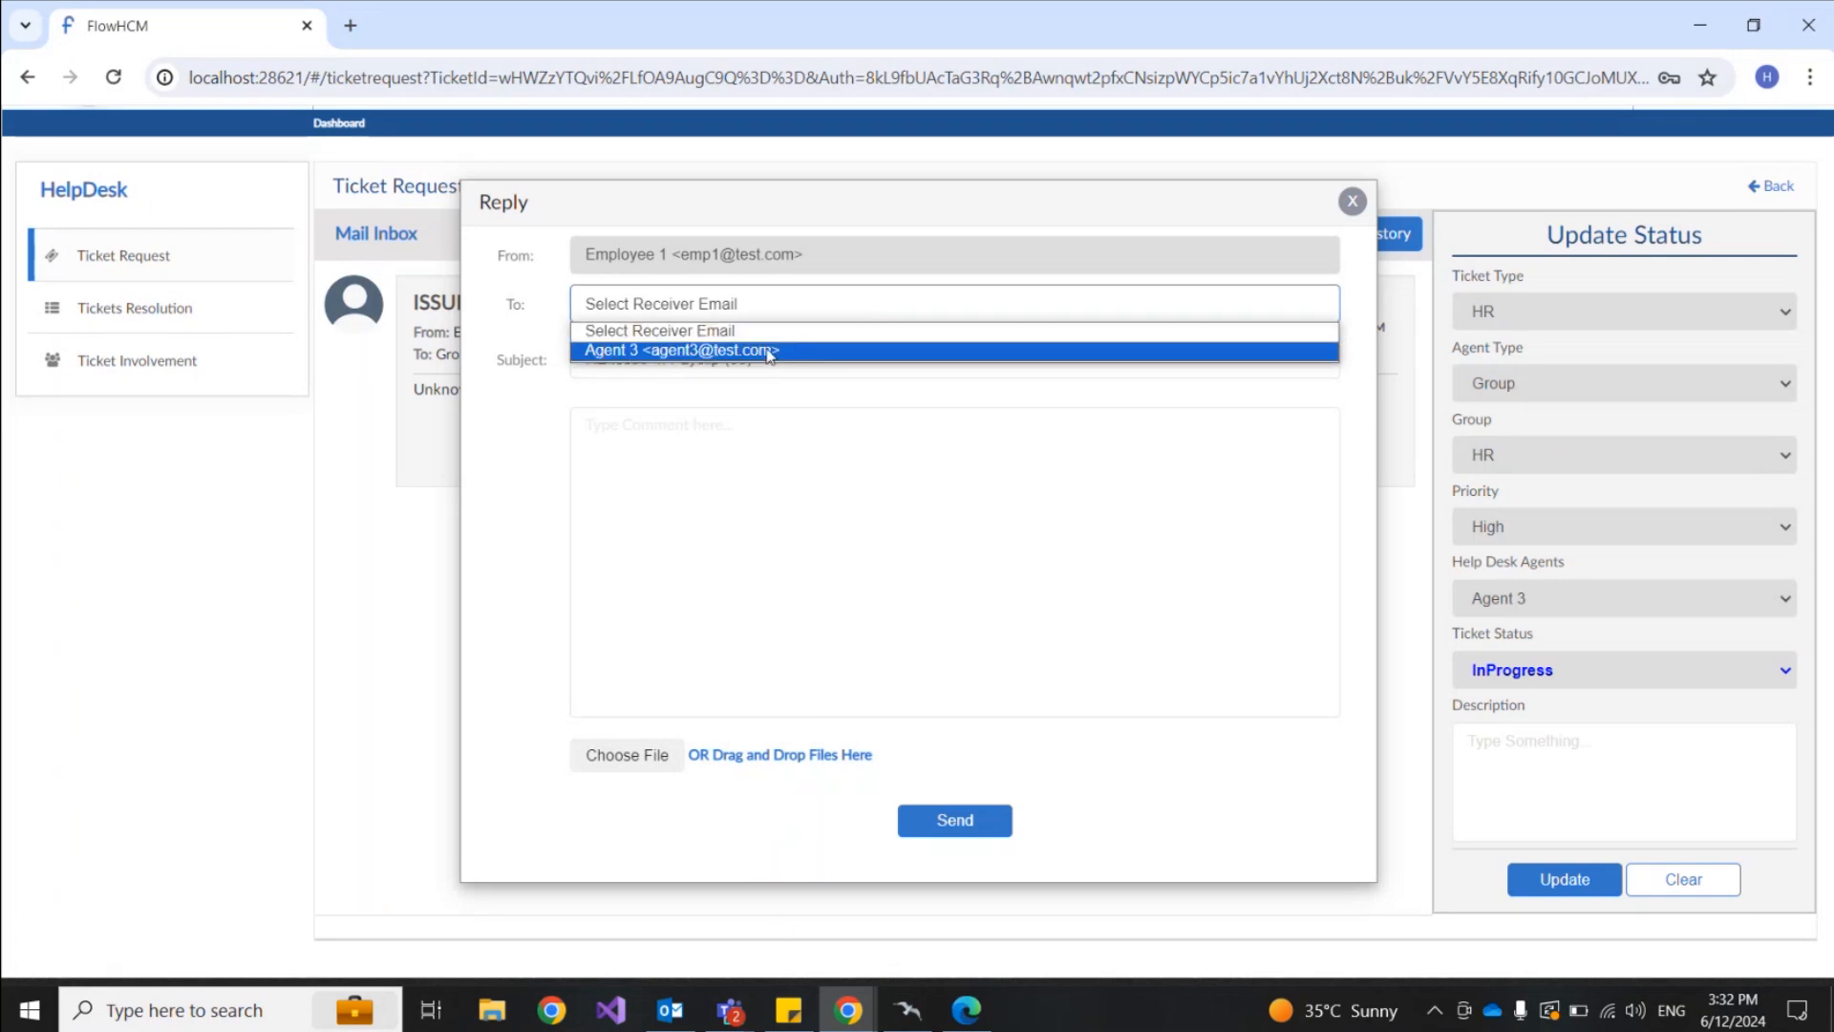
pyautogui.click(695, 352)
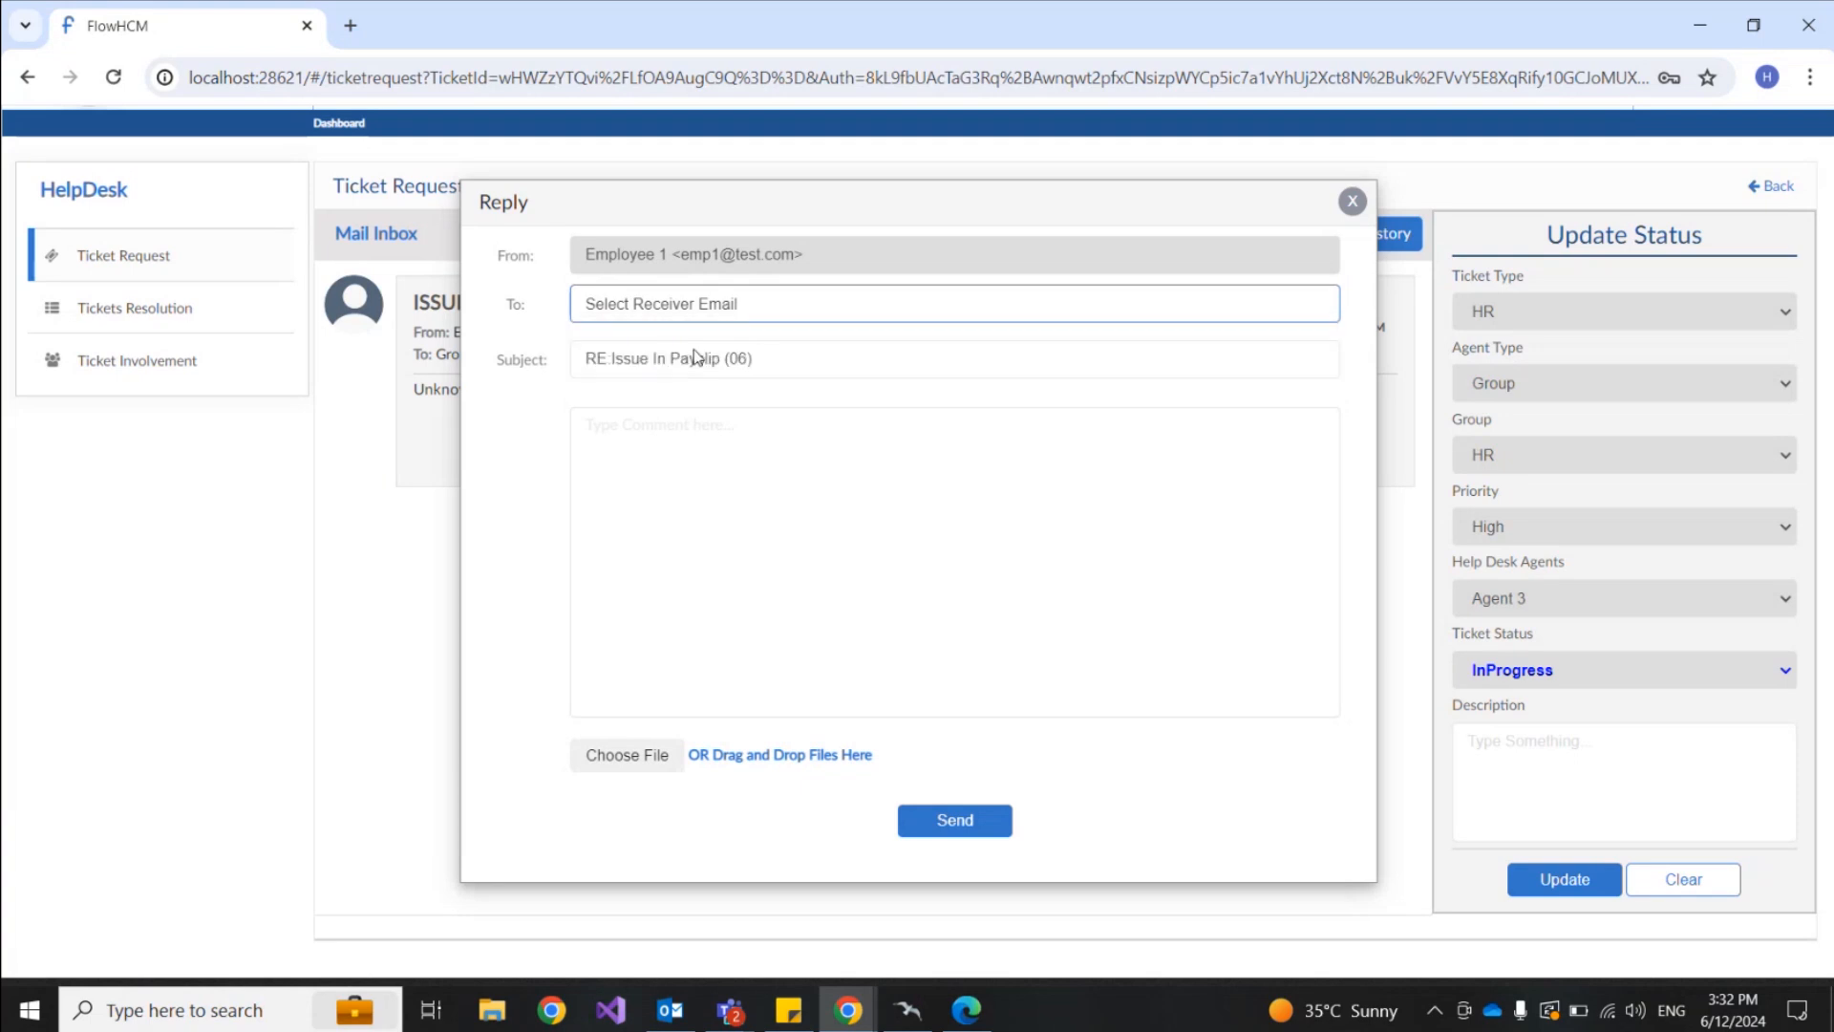
pyautogui.click(661, 427)
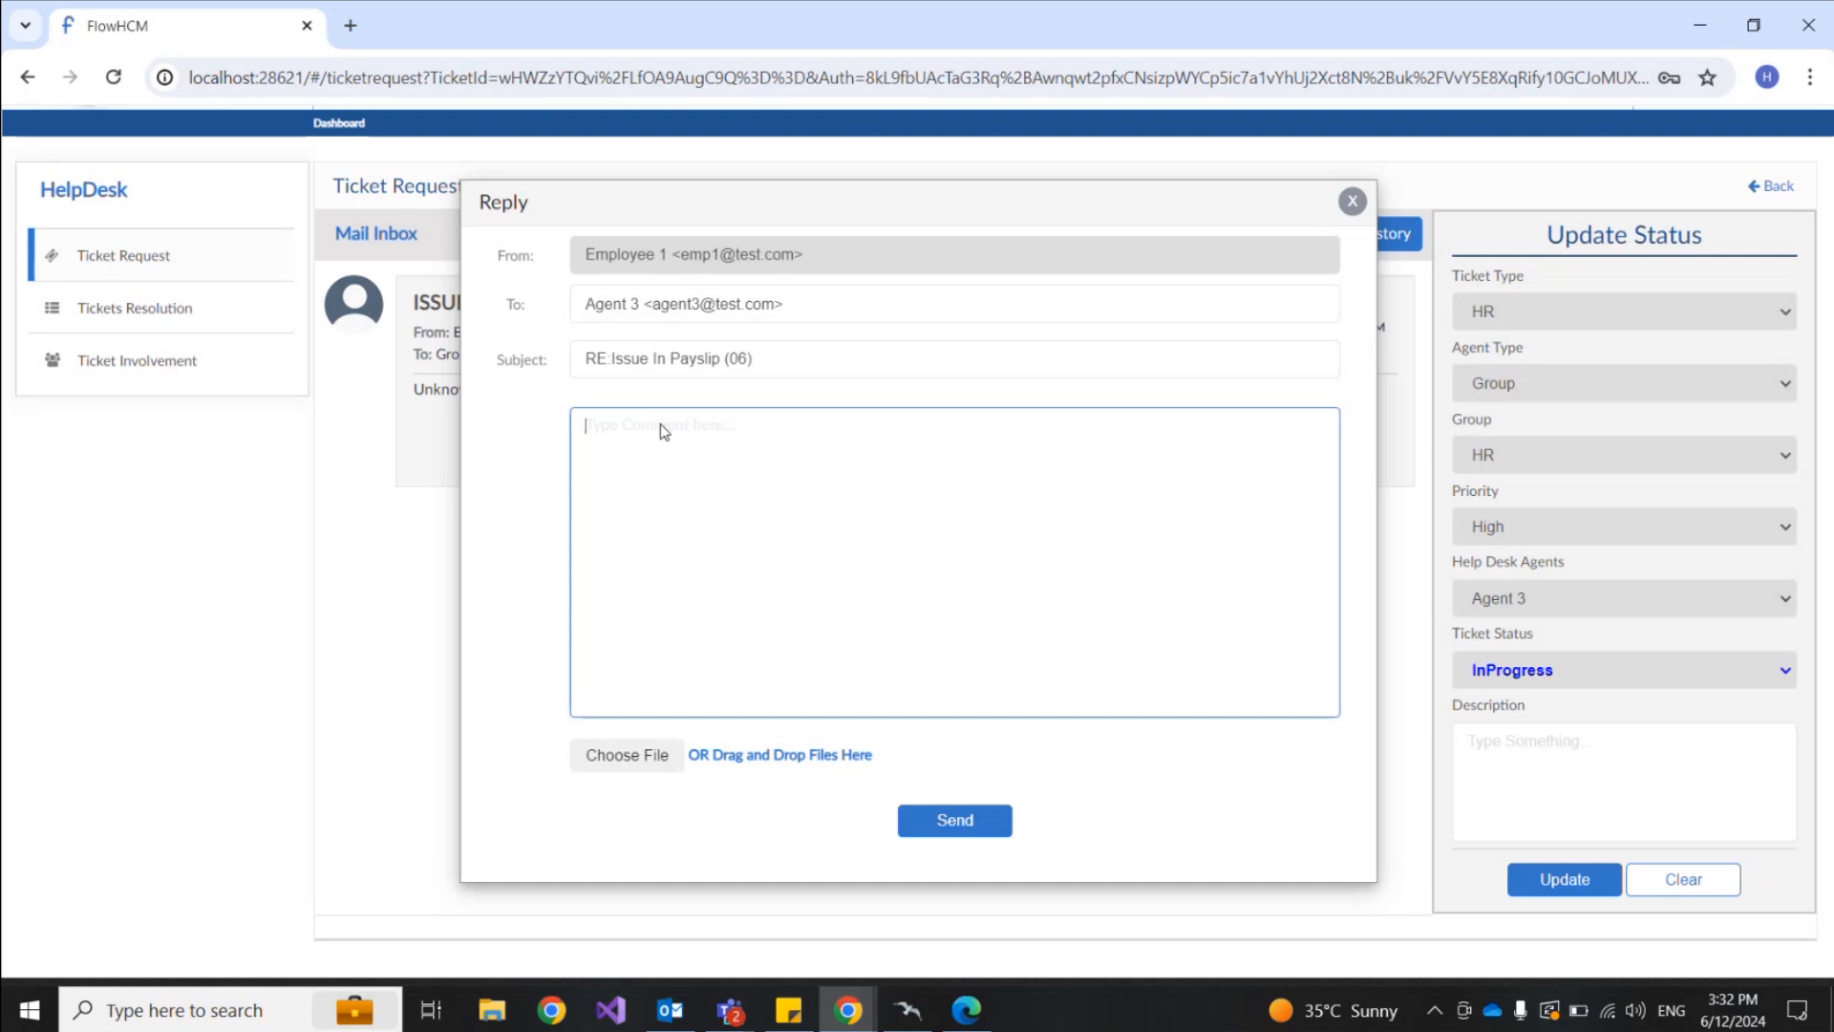
pyautogui.write('@')
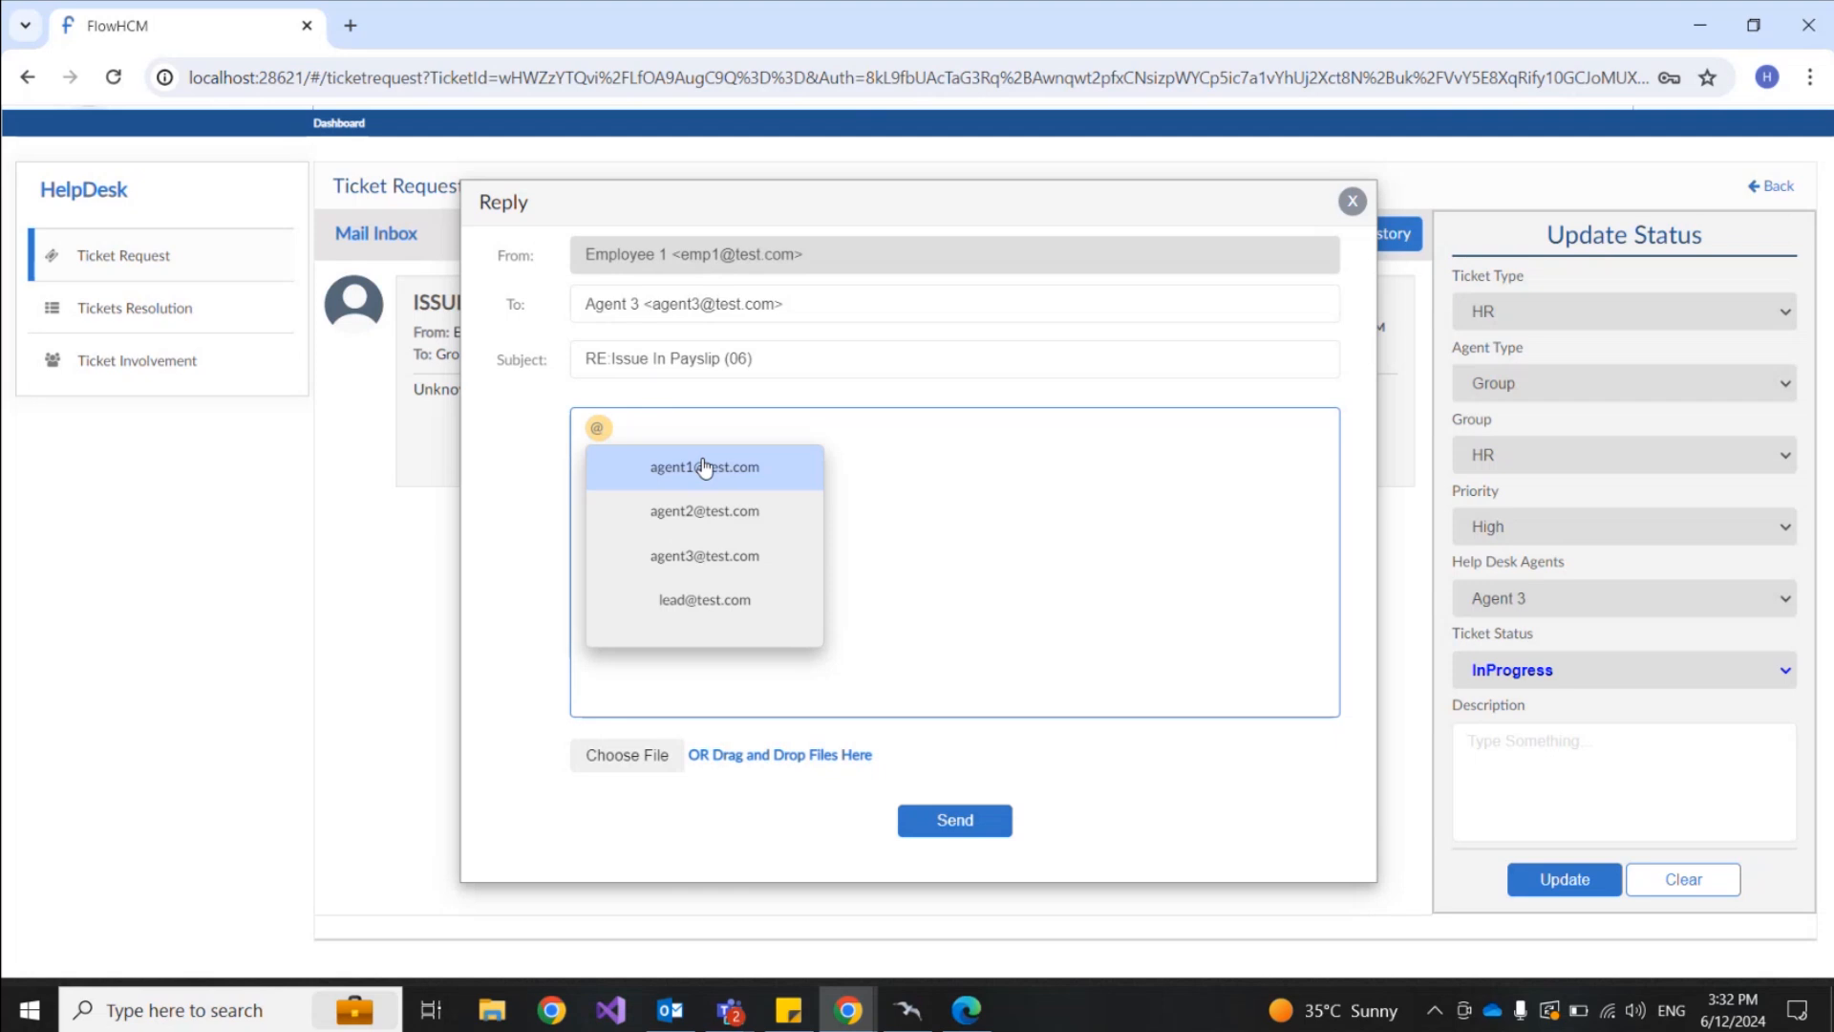
pyautogui.click(704, 600)
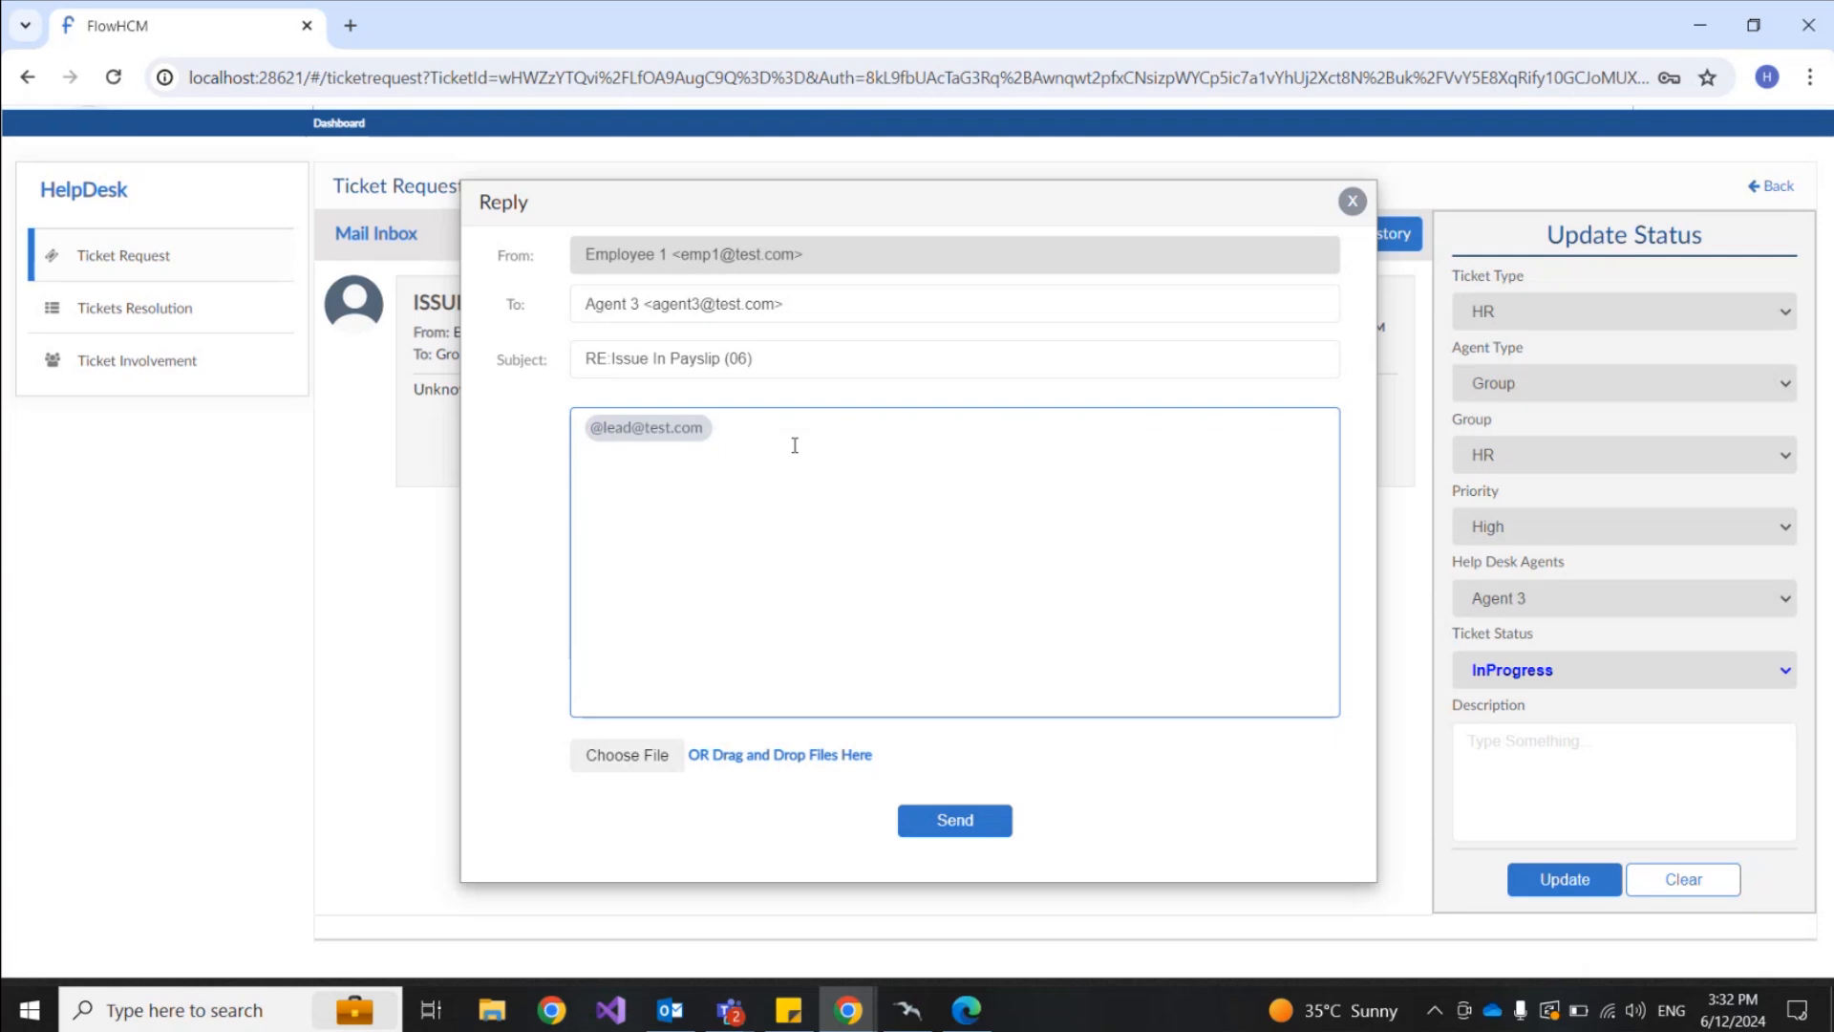
pyautogui.write('Its been 2 days please ')
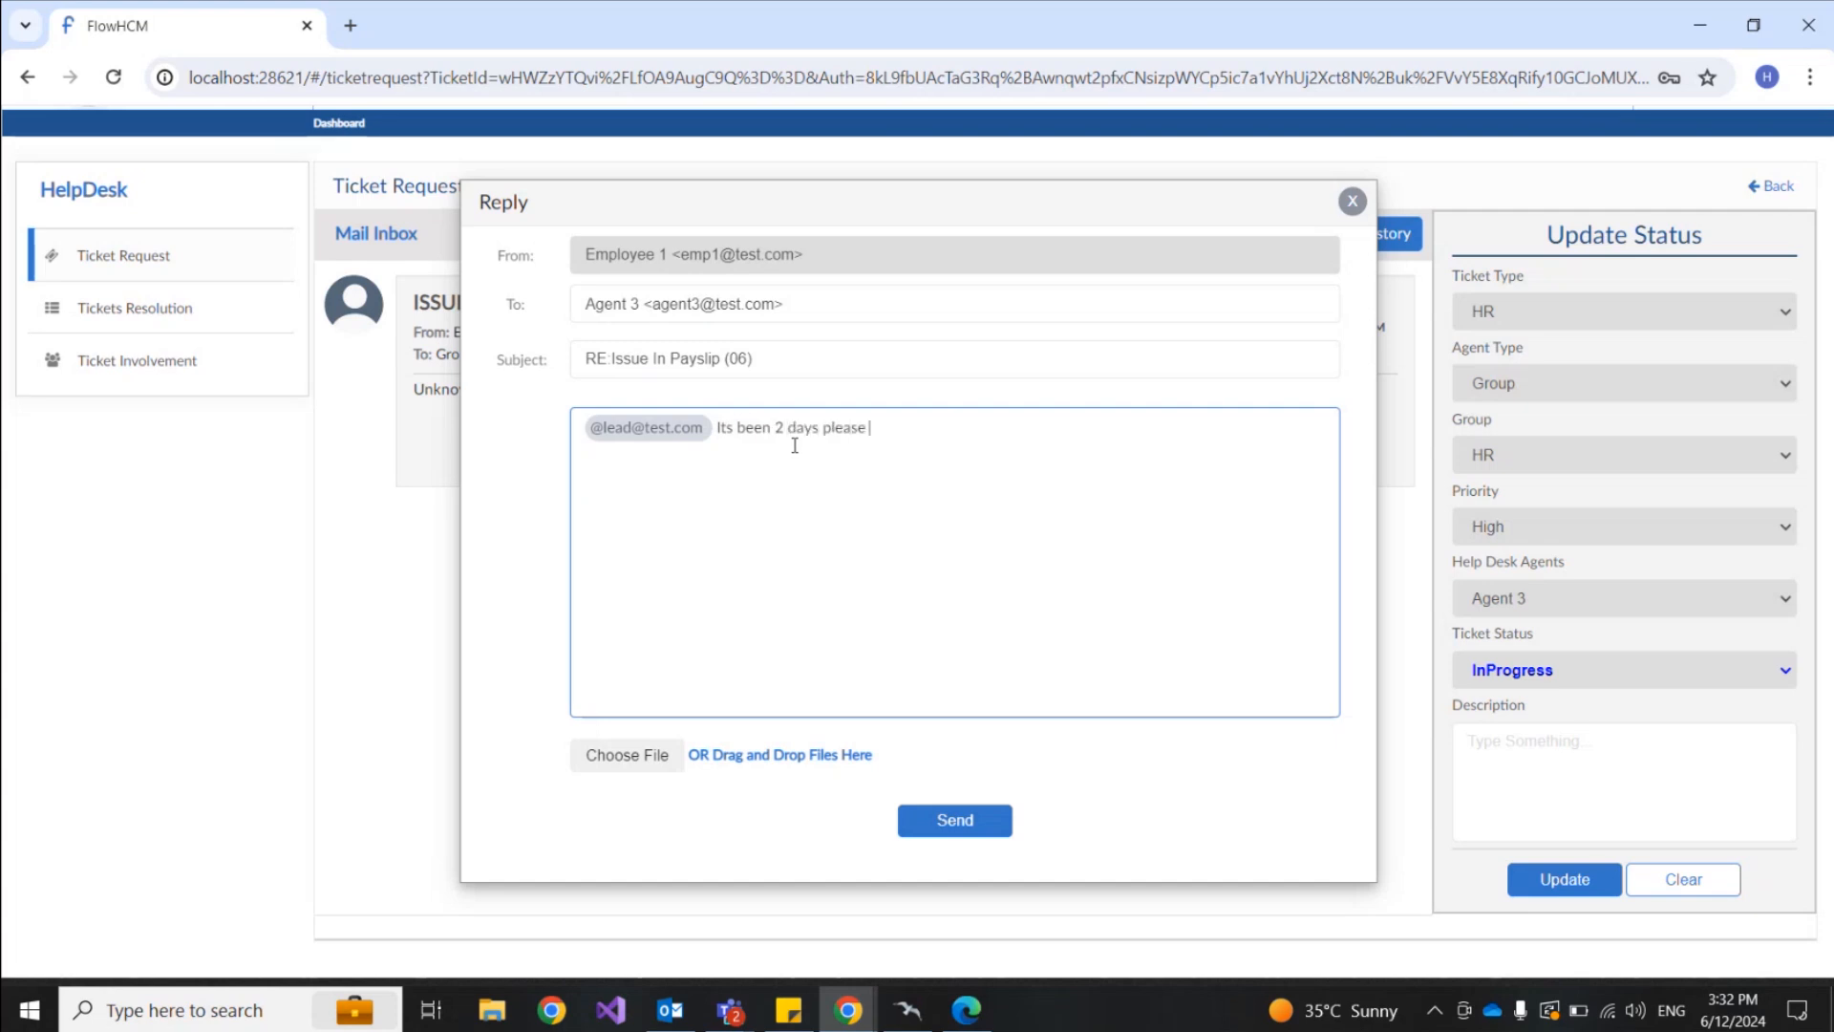
pyautogui.write('look into this')
pyautogui.click(955, 822)
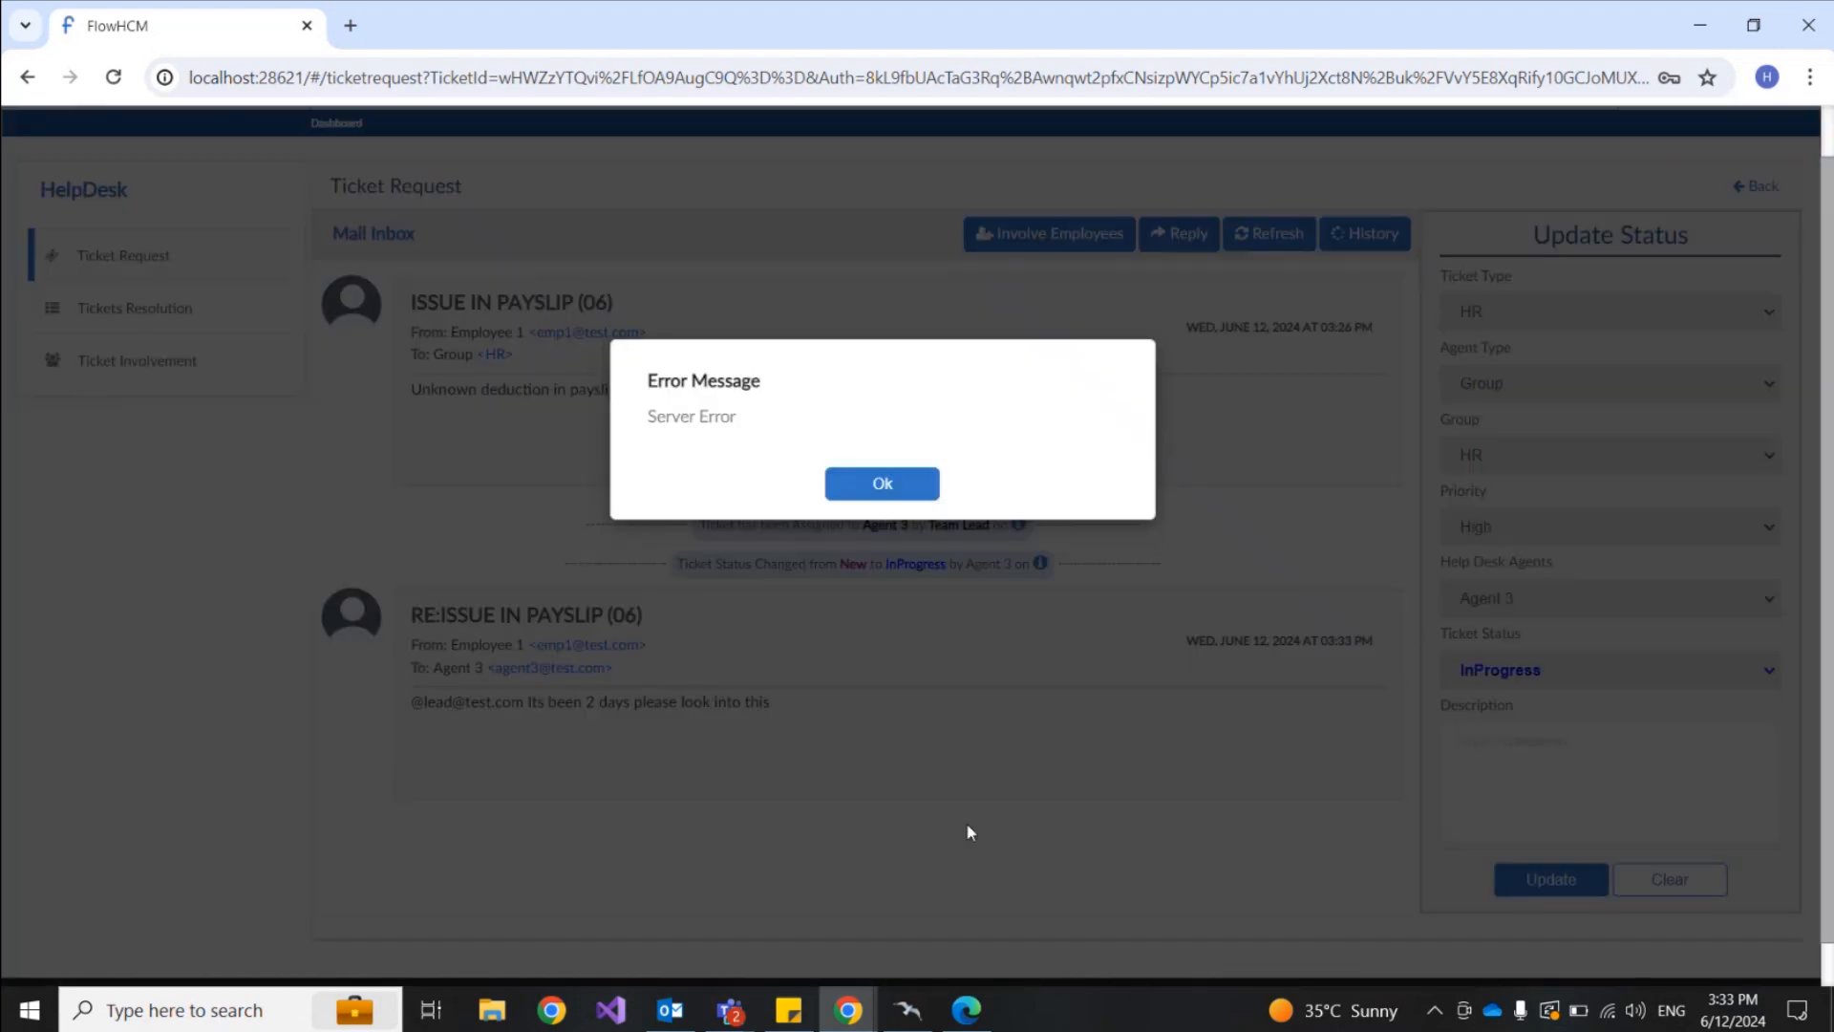
# Step: Dismiss the server error and review the sent reply text in the thread
pyautogui.click(897, 478)
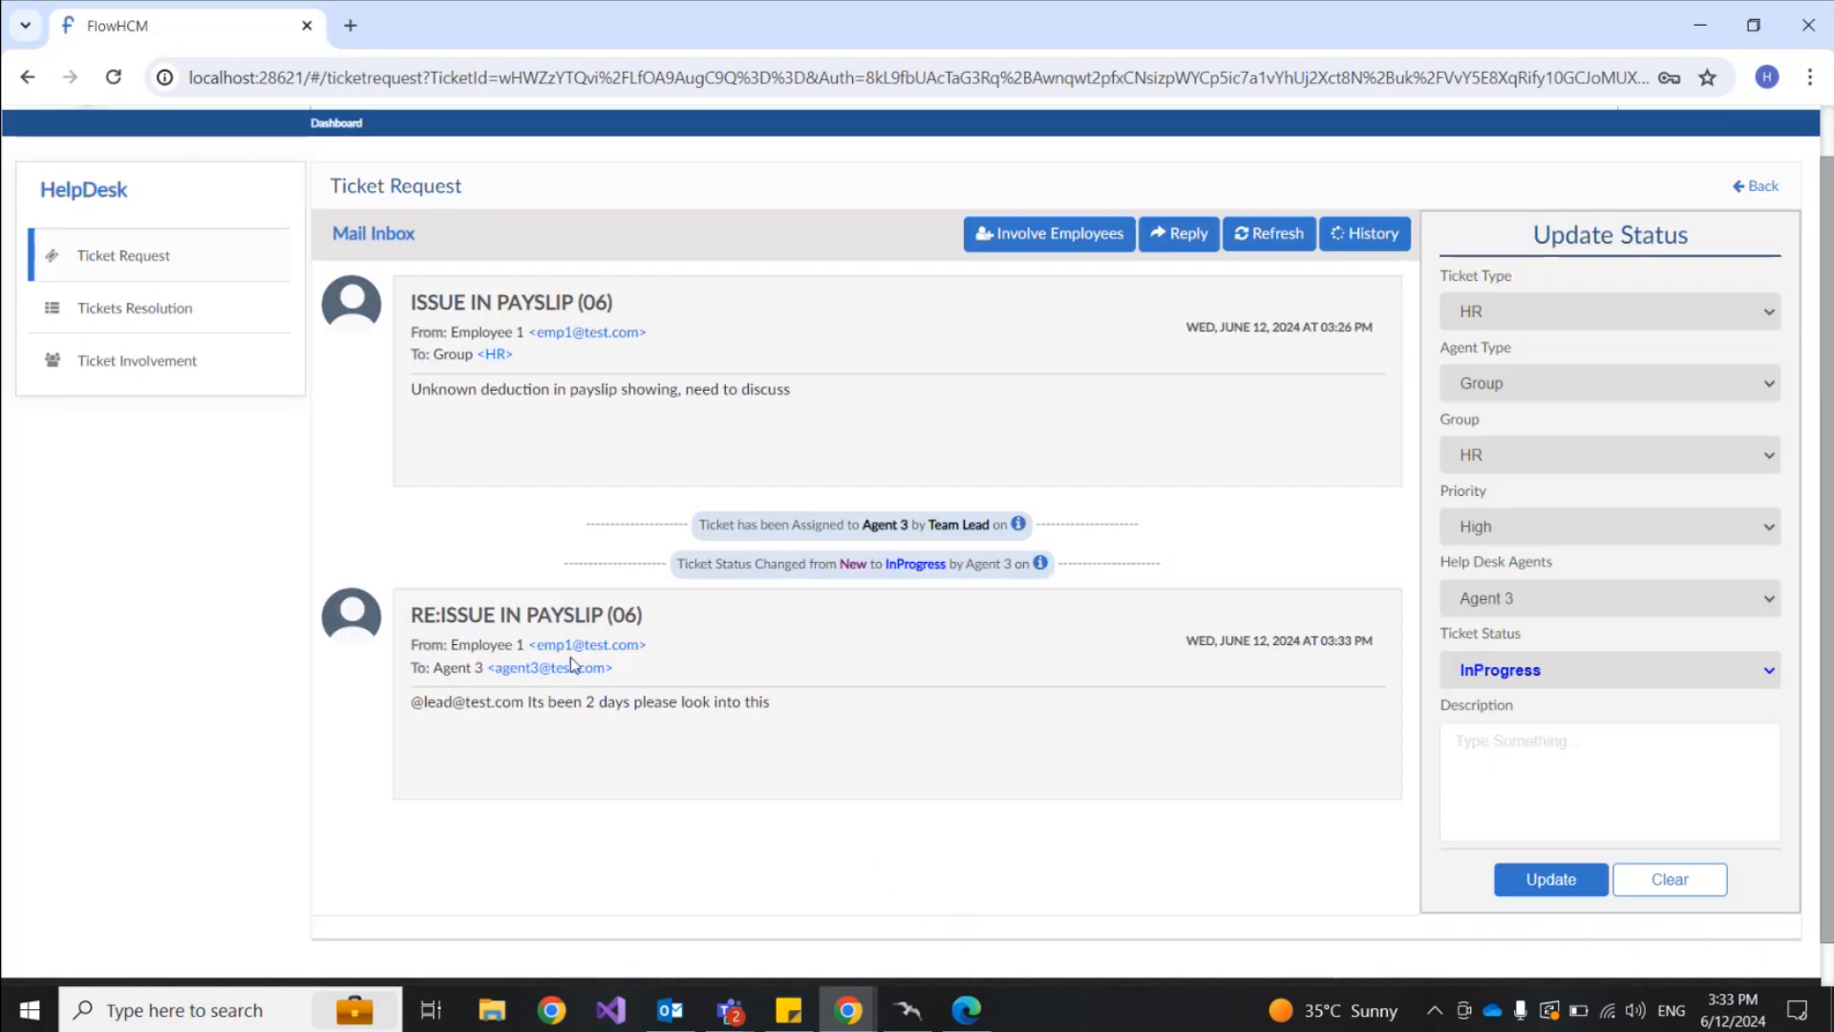
pyautogui.moveTo(410, 615); pyautogui.dragTo(880, 737)
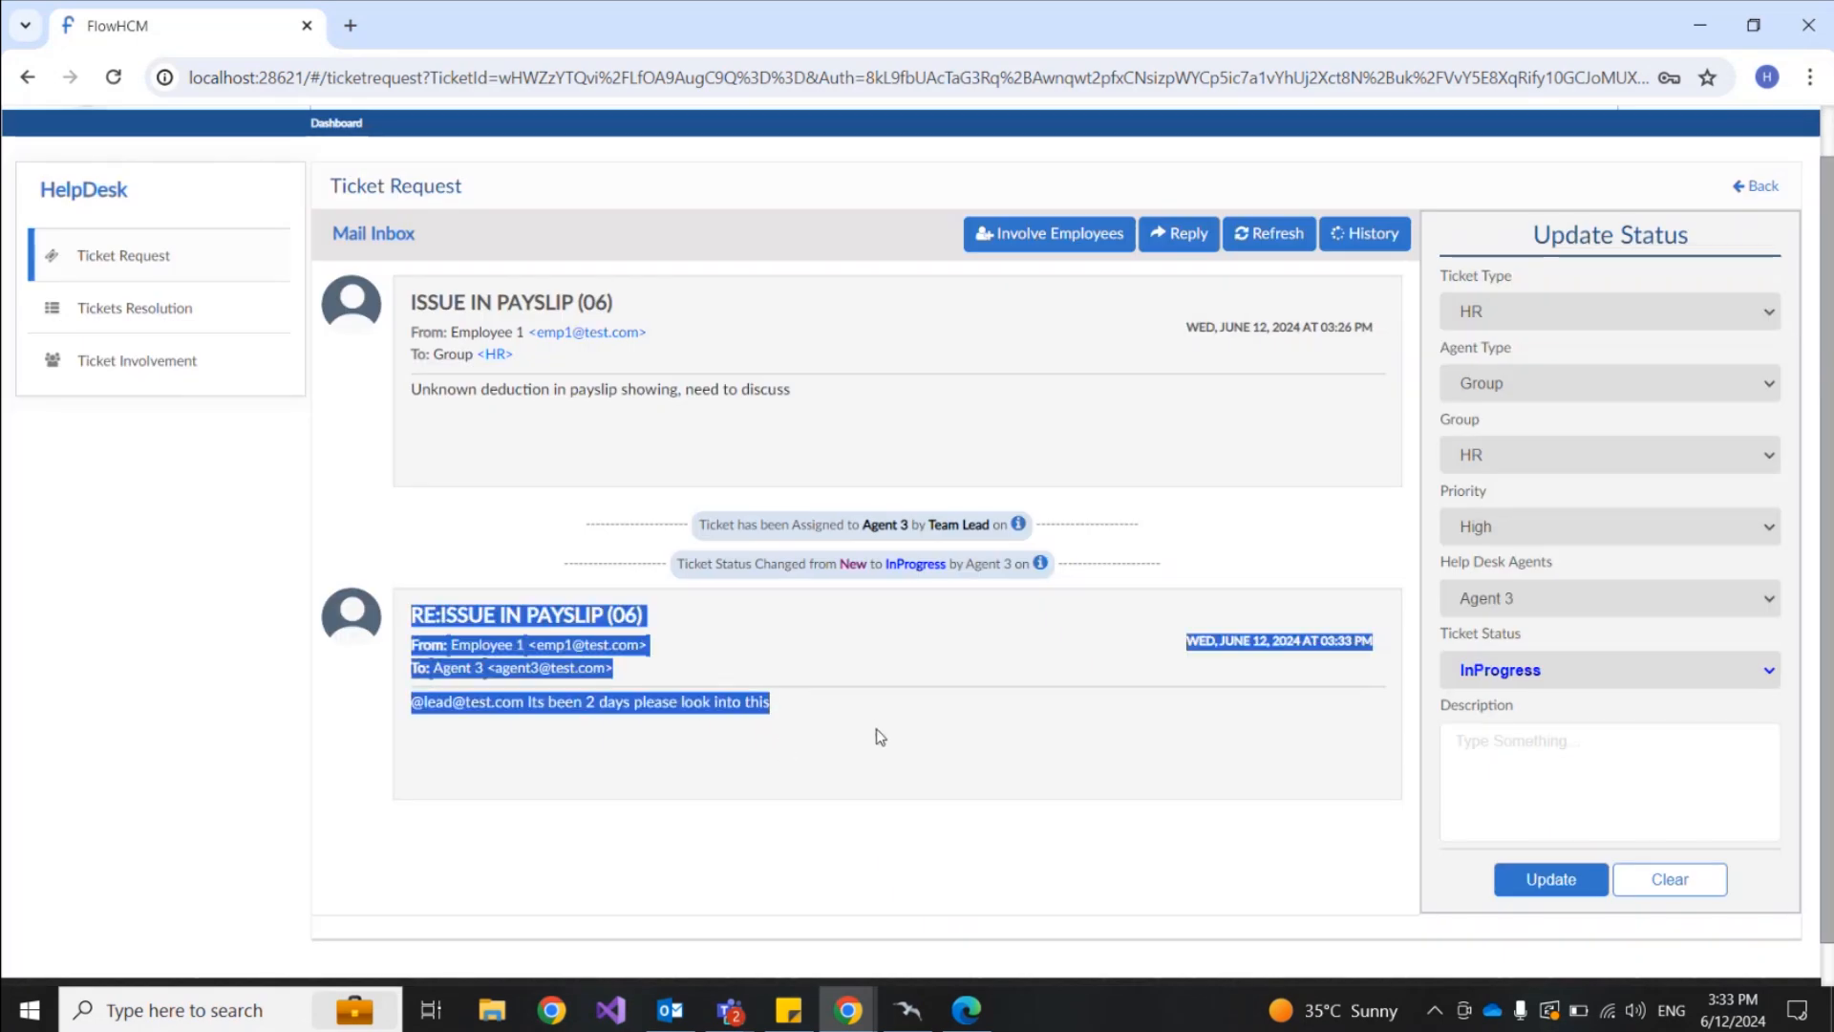
pyautogui.click(1098, 843)
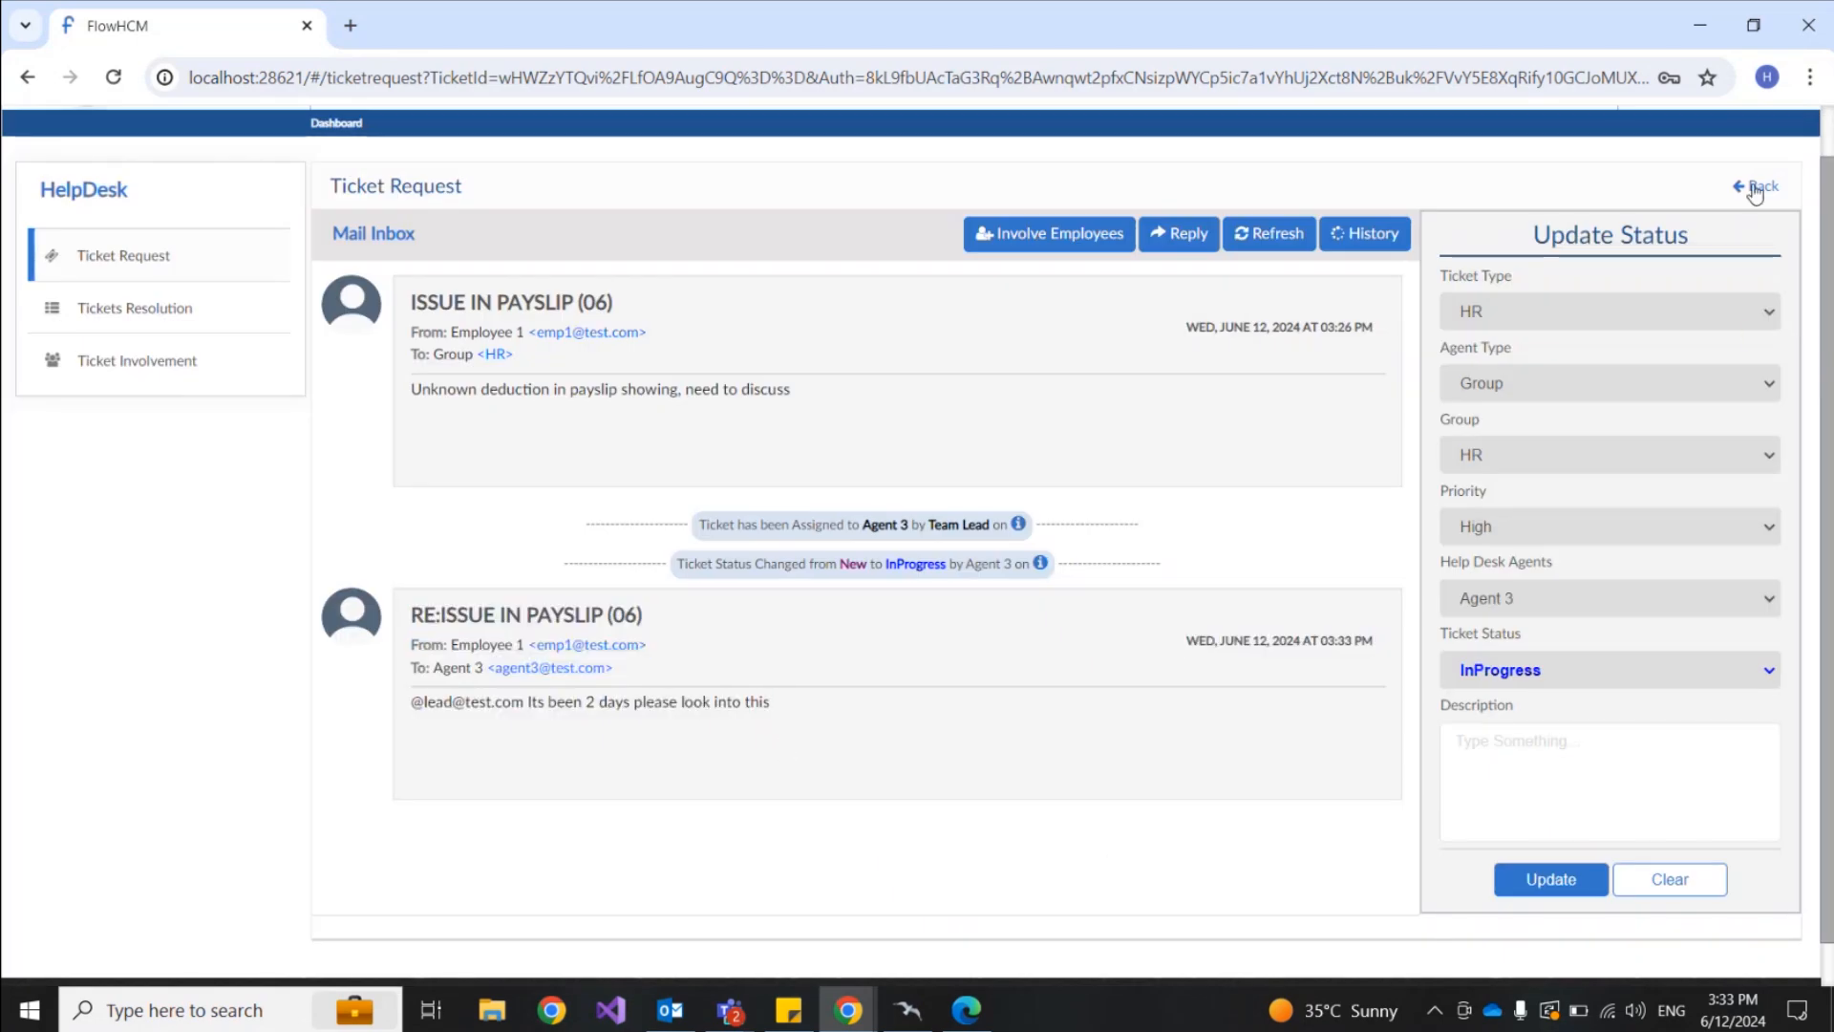
pyautogui.scroll(2, 1719, 210)
# Step: In the Team Lead's browser window, go to the HelpDesk Tickets Resolution list
pyautogui.moveTo(849, 1013)
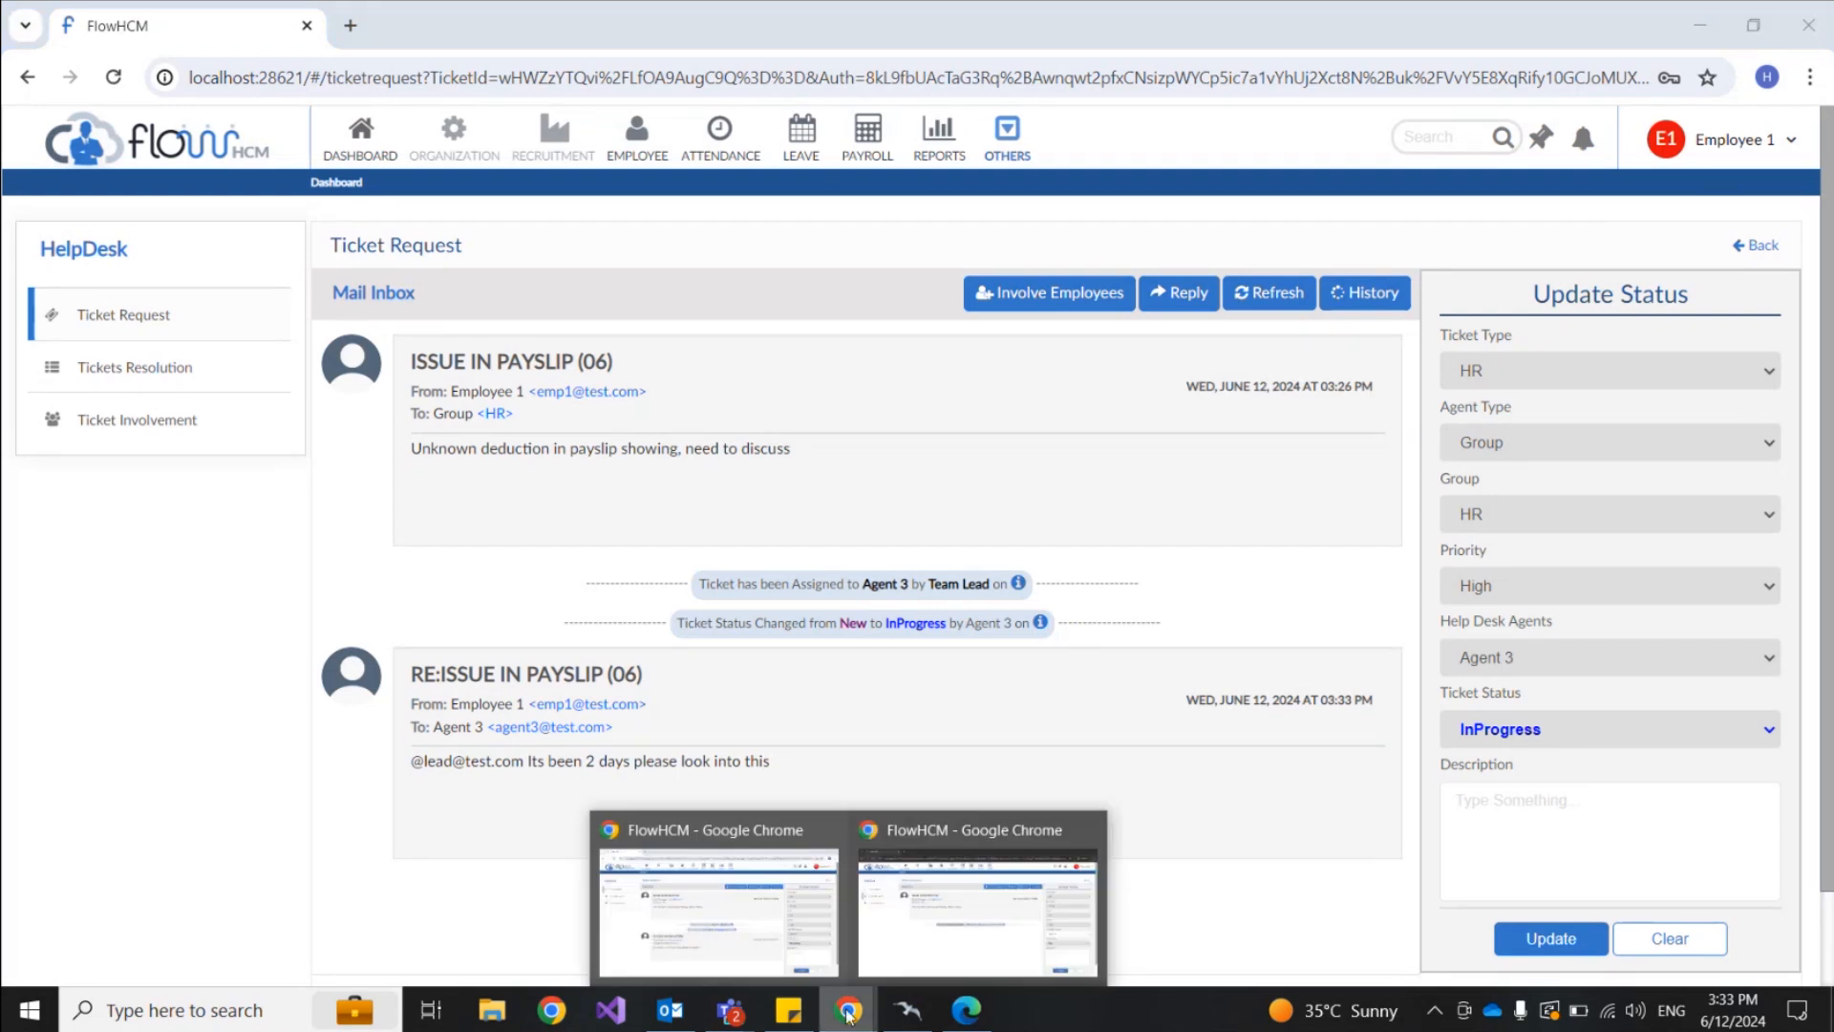
pyautogui.click(927, 960)
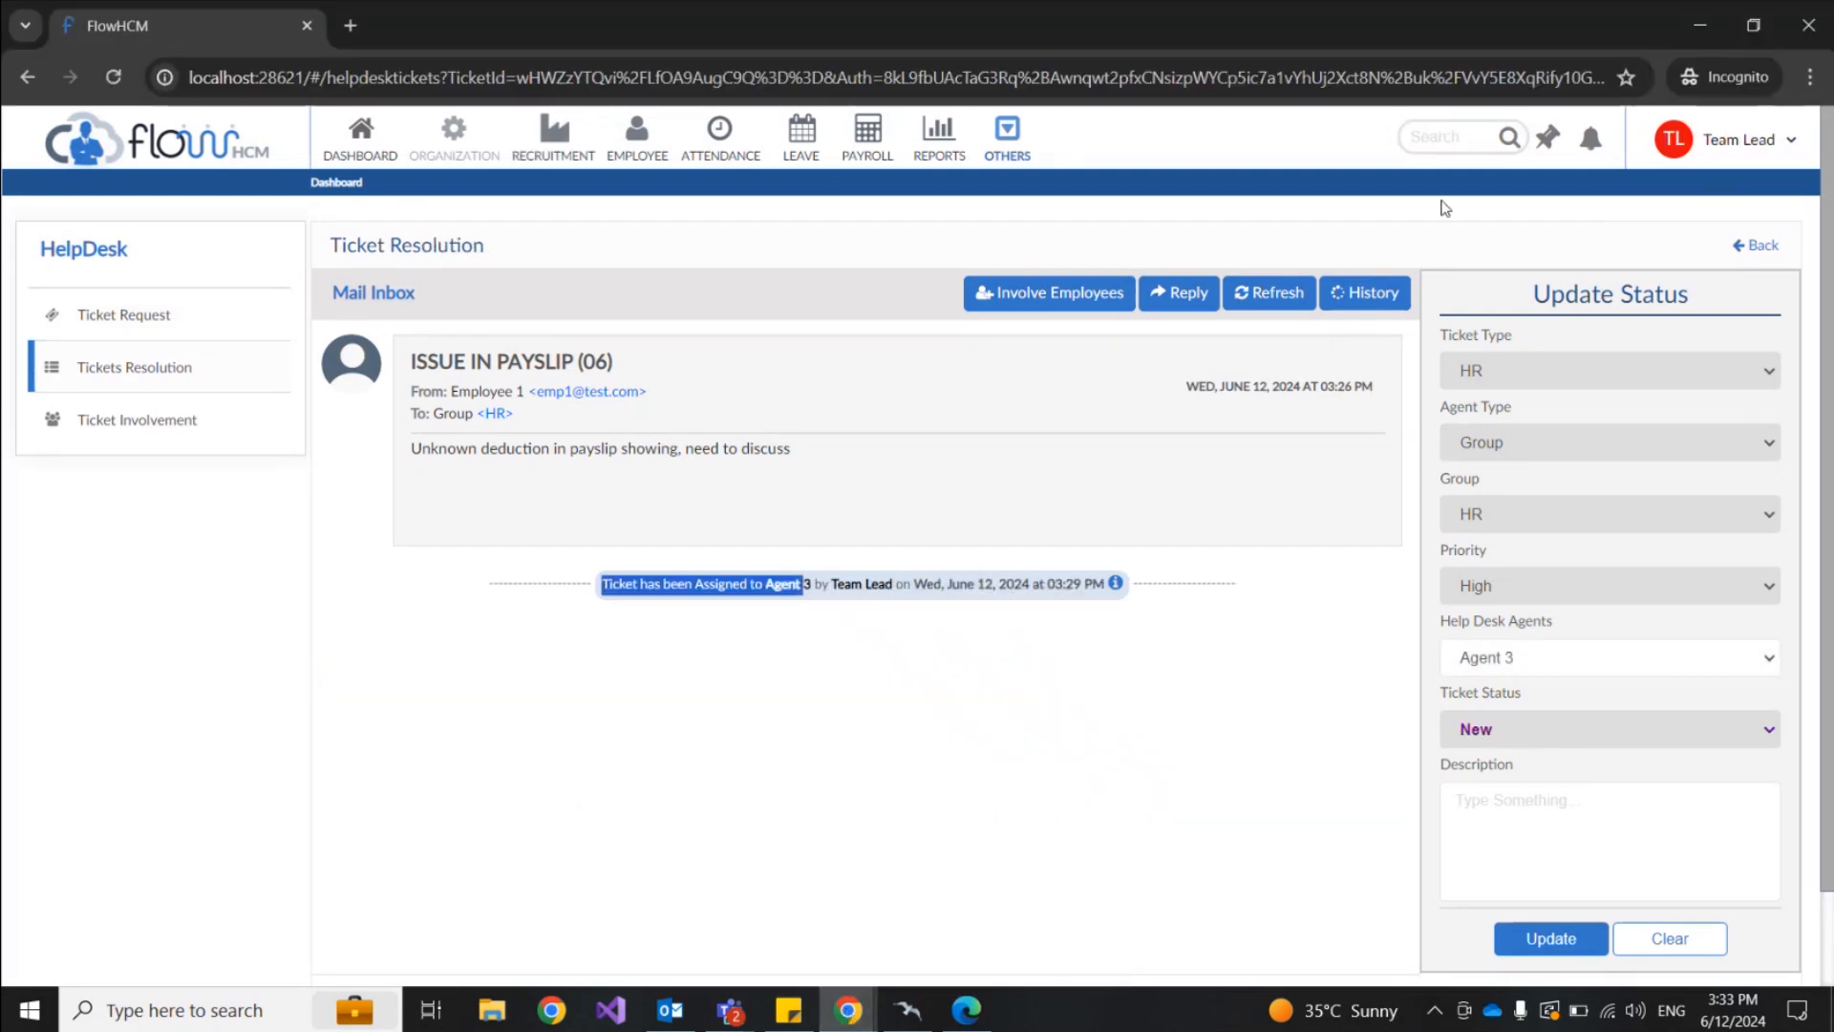
pyautogui.click(120, 317)
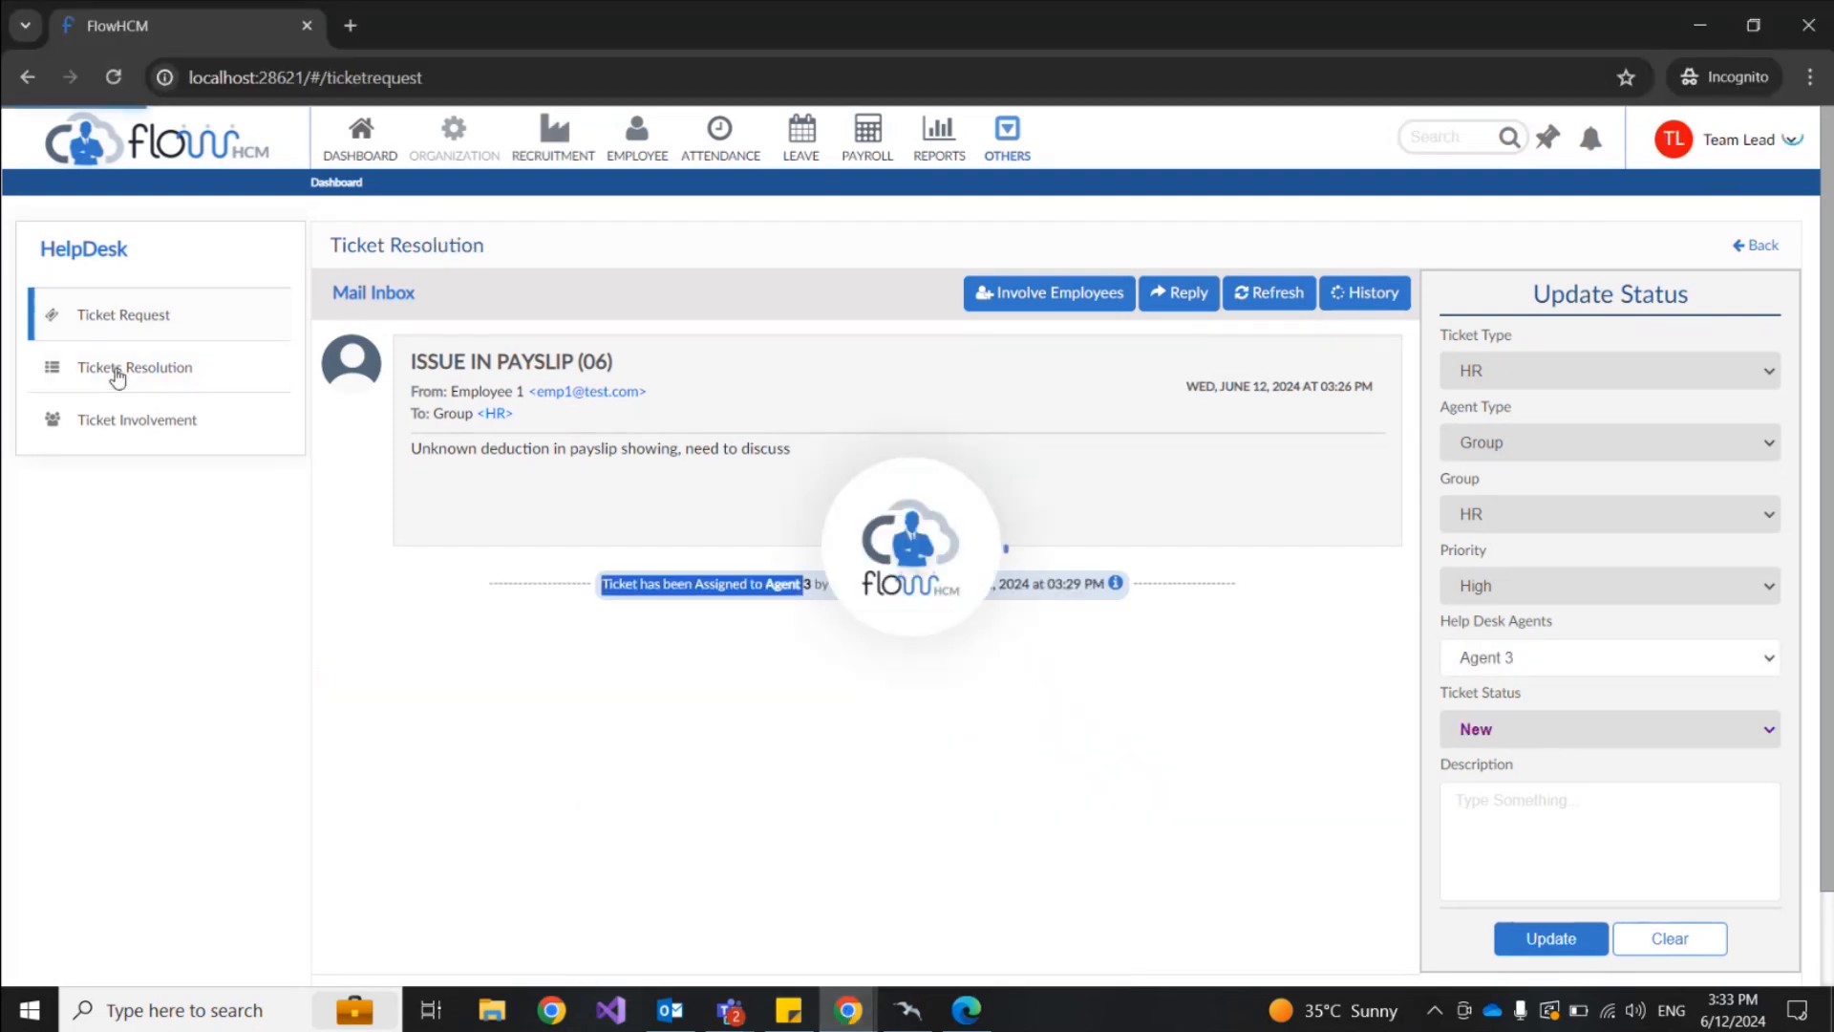
pyautogui.click(117, 371)
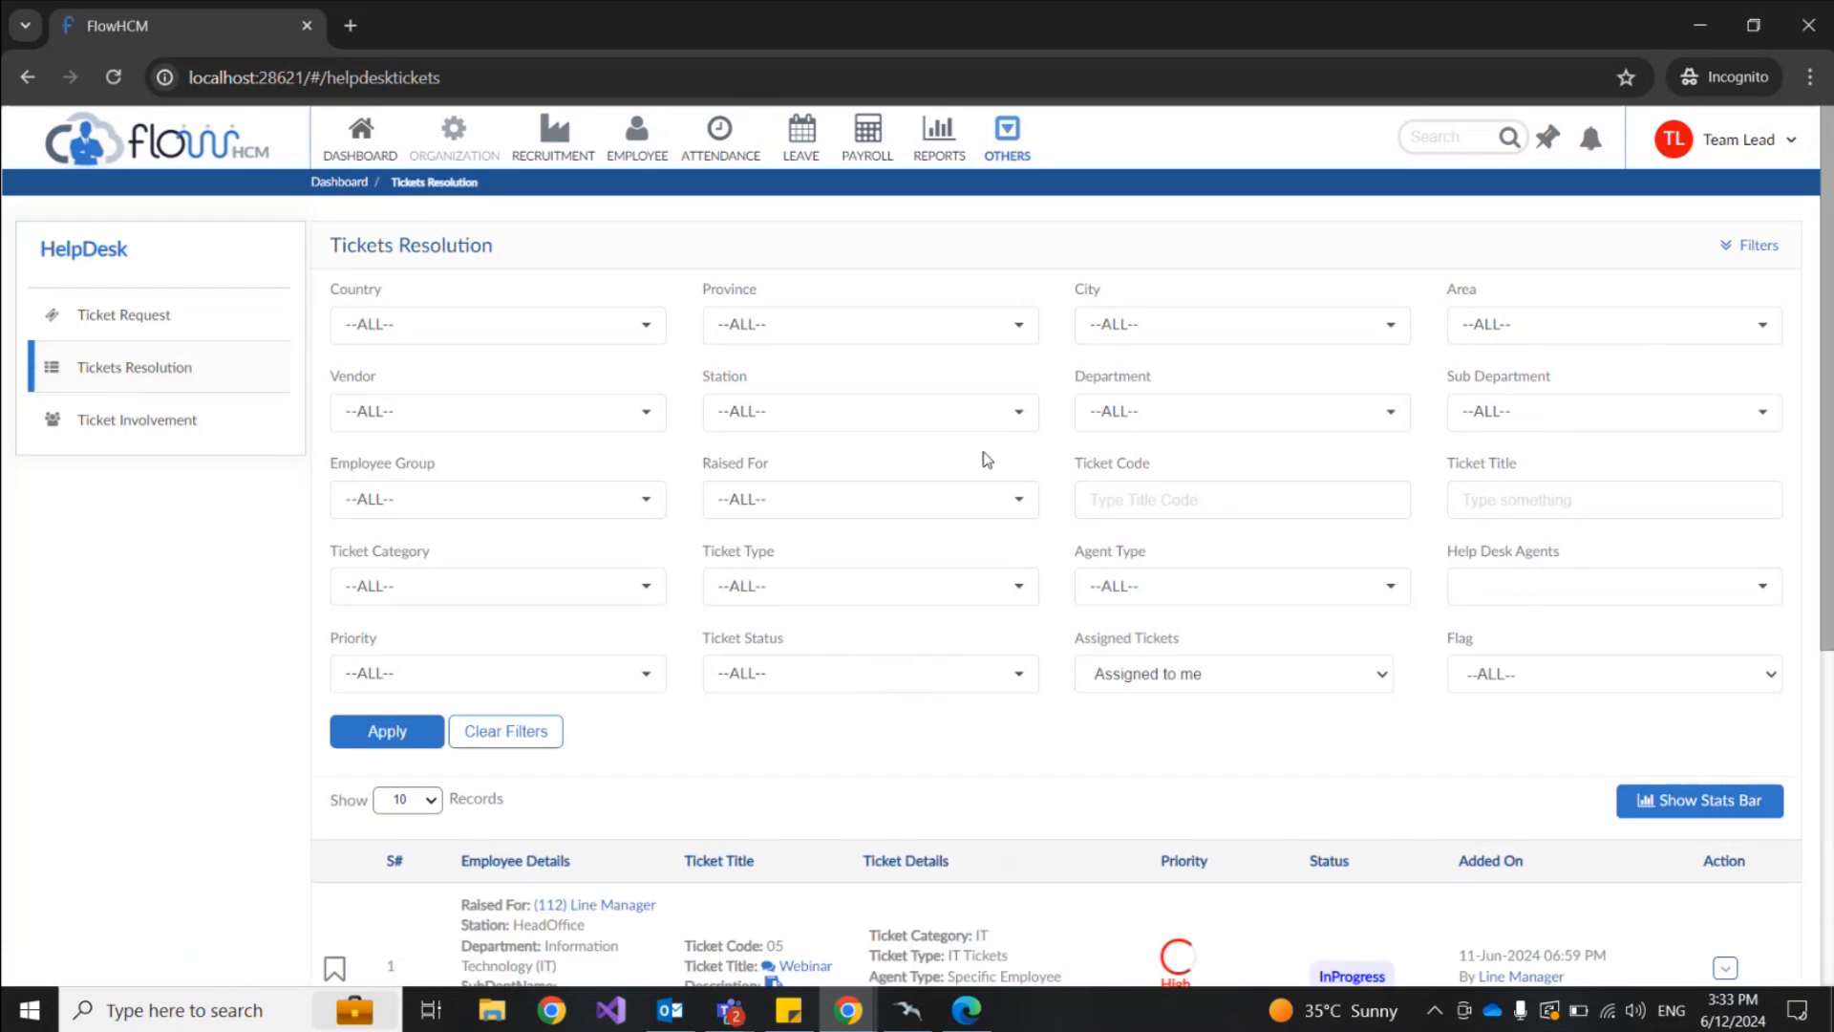
# Step: Check the ticket notifications and look over the Tickets Resolution table
pyautogui.click(1591, 141)
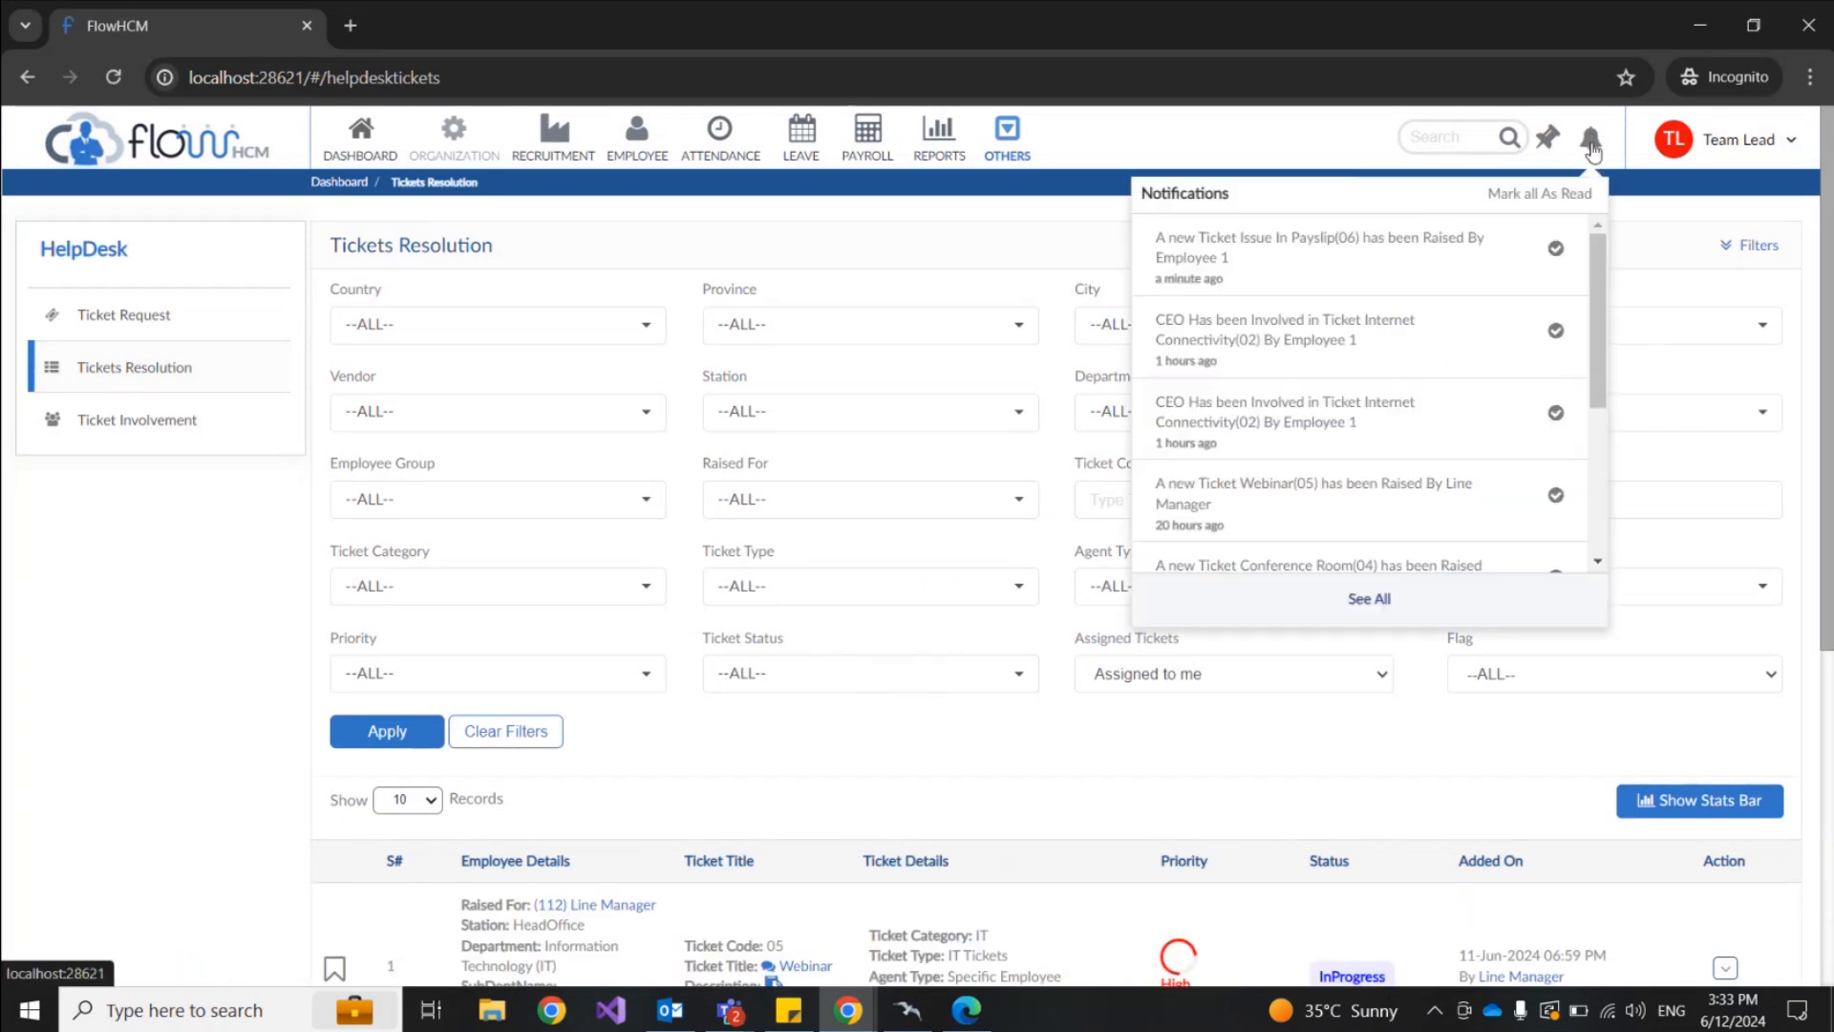
pyautogui.scroll(-5, 710, 514)
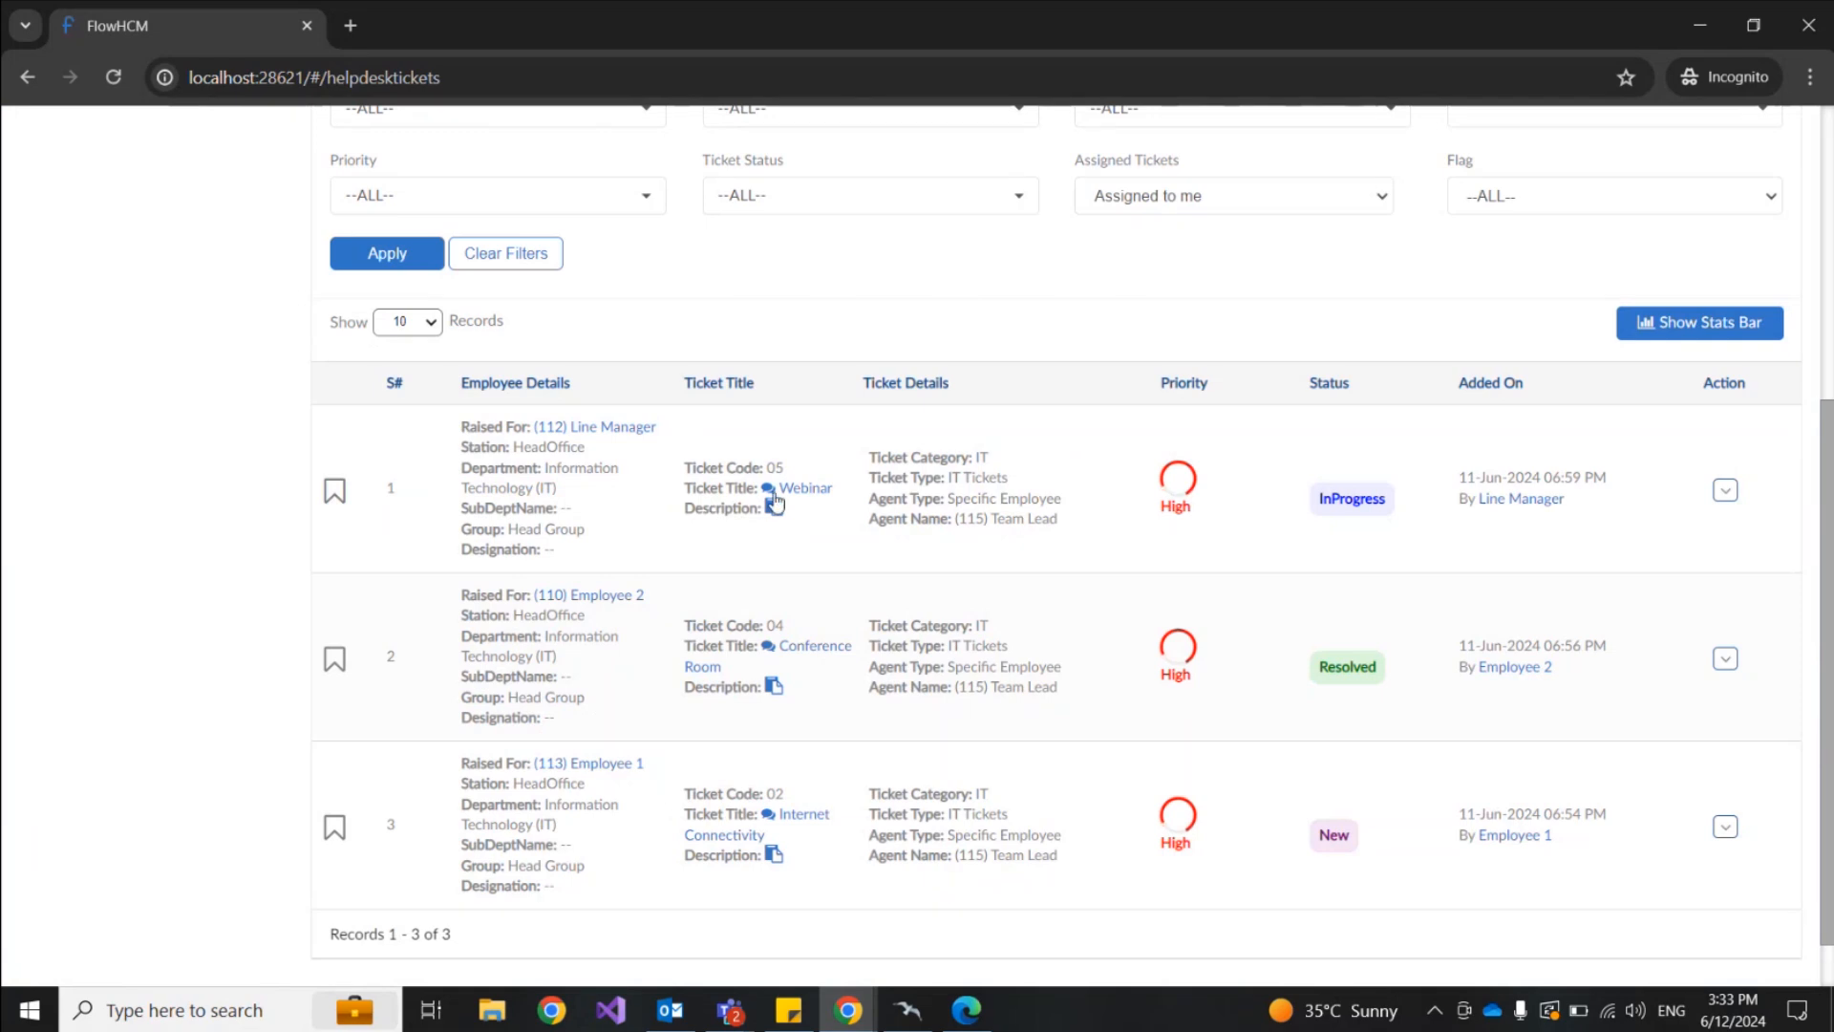
pyautogui.scroll(-1, 912, 542)
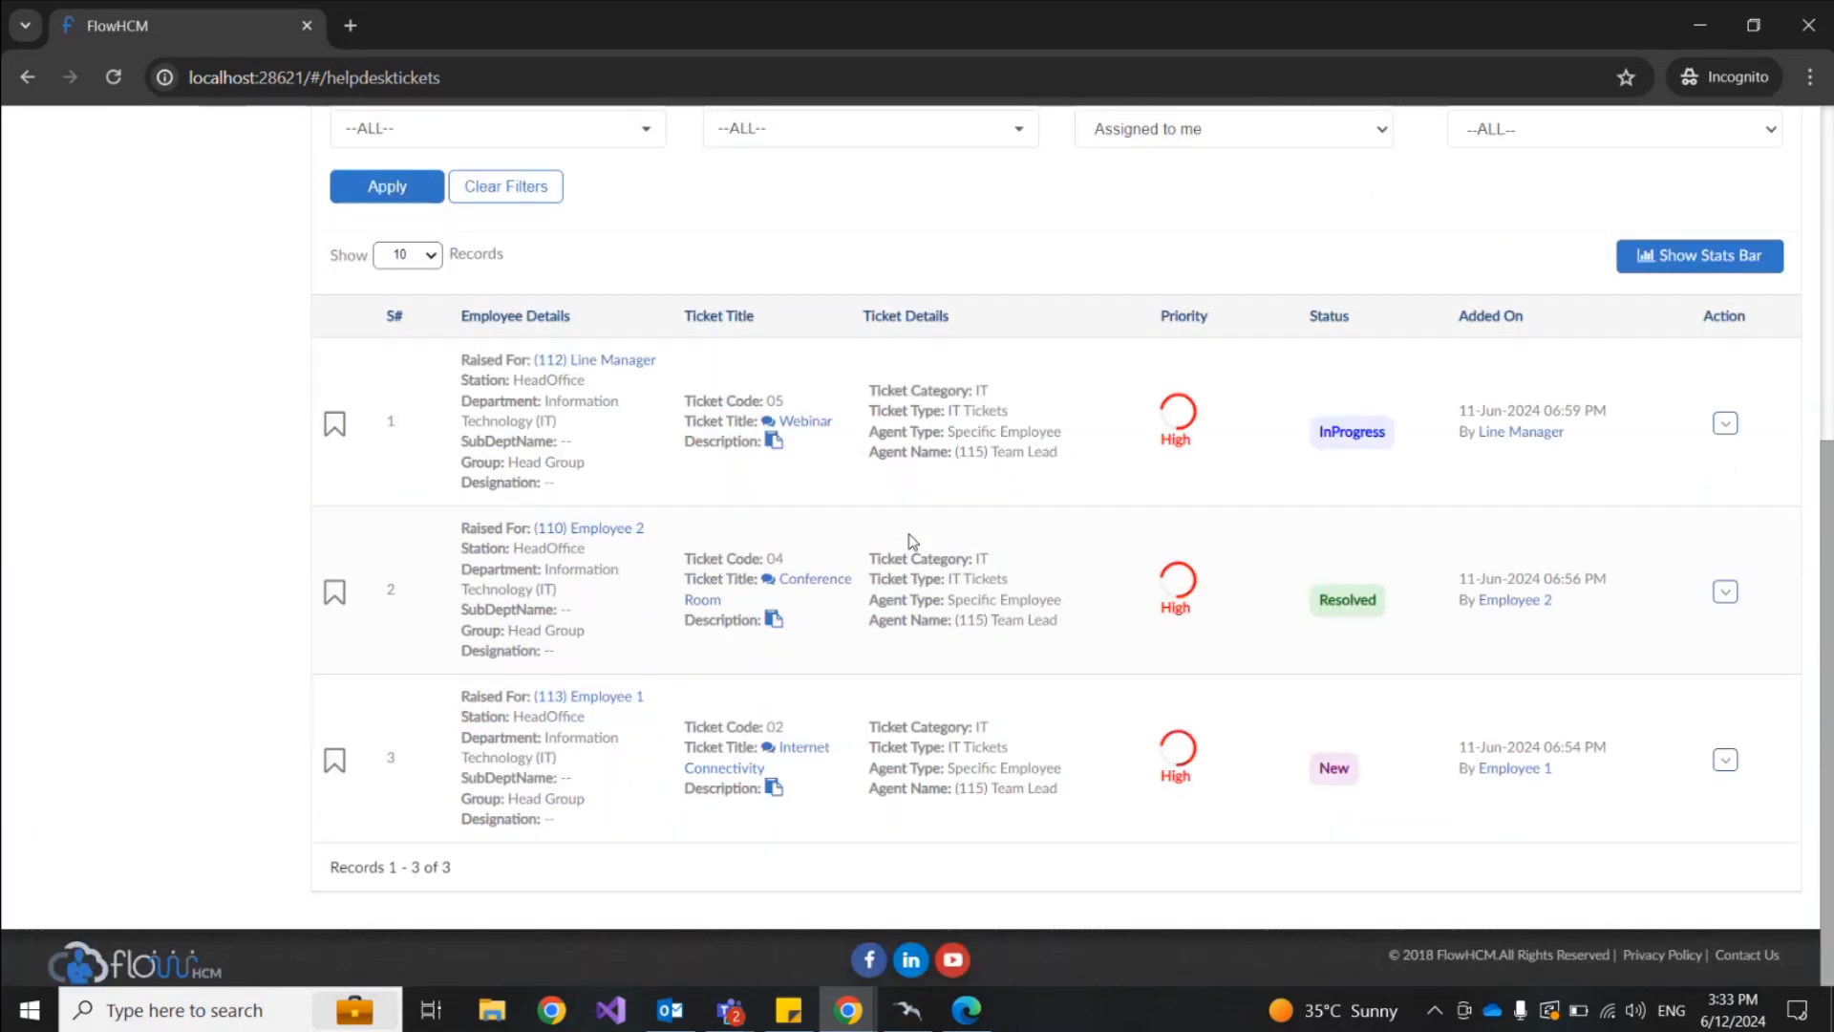
pyautogui.scroll(2, 909, 536)
# Step: Filter Assigned Tickets to --ALL-- and view the comments of Issue In Payslip ticket 06
pyautogui.click(1242, 366)
pyautogui.click(1195, 393)
pyautogui.click(387, 423)
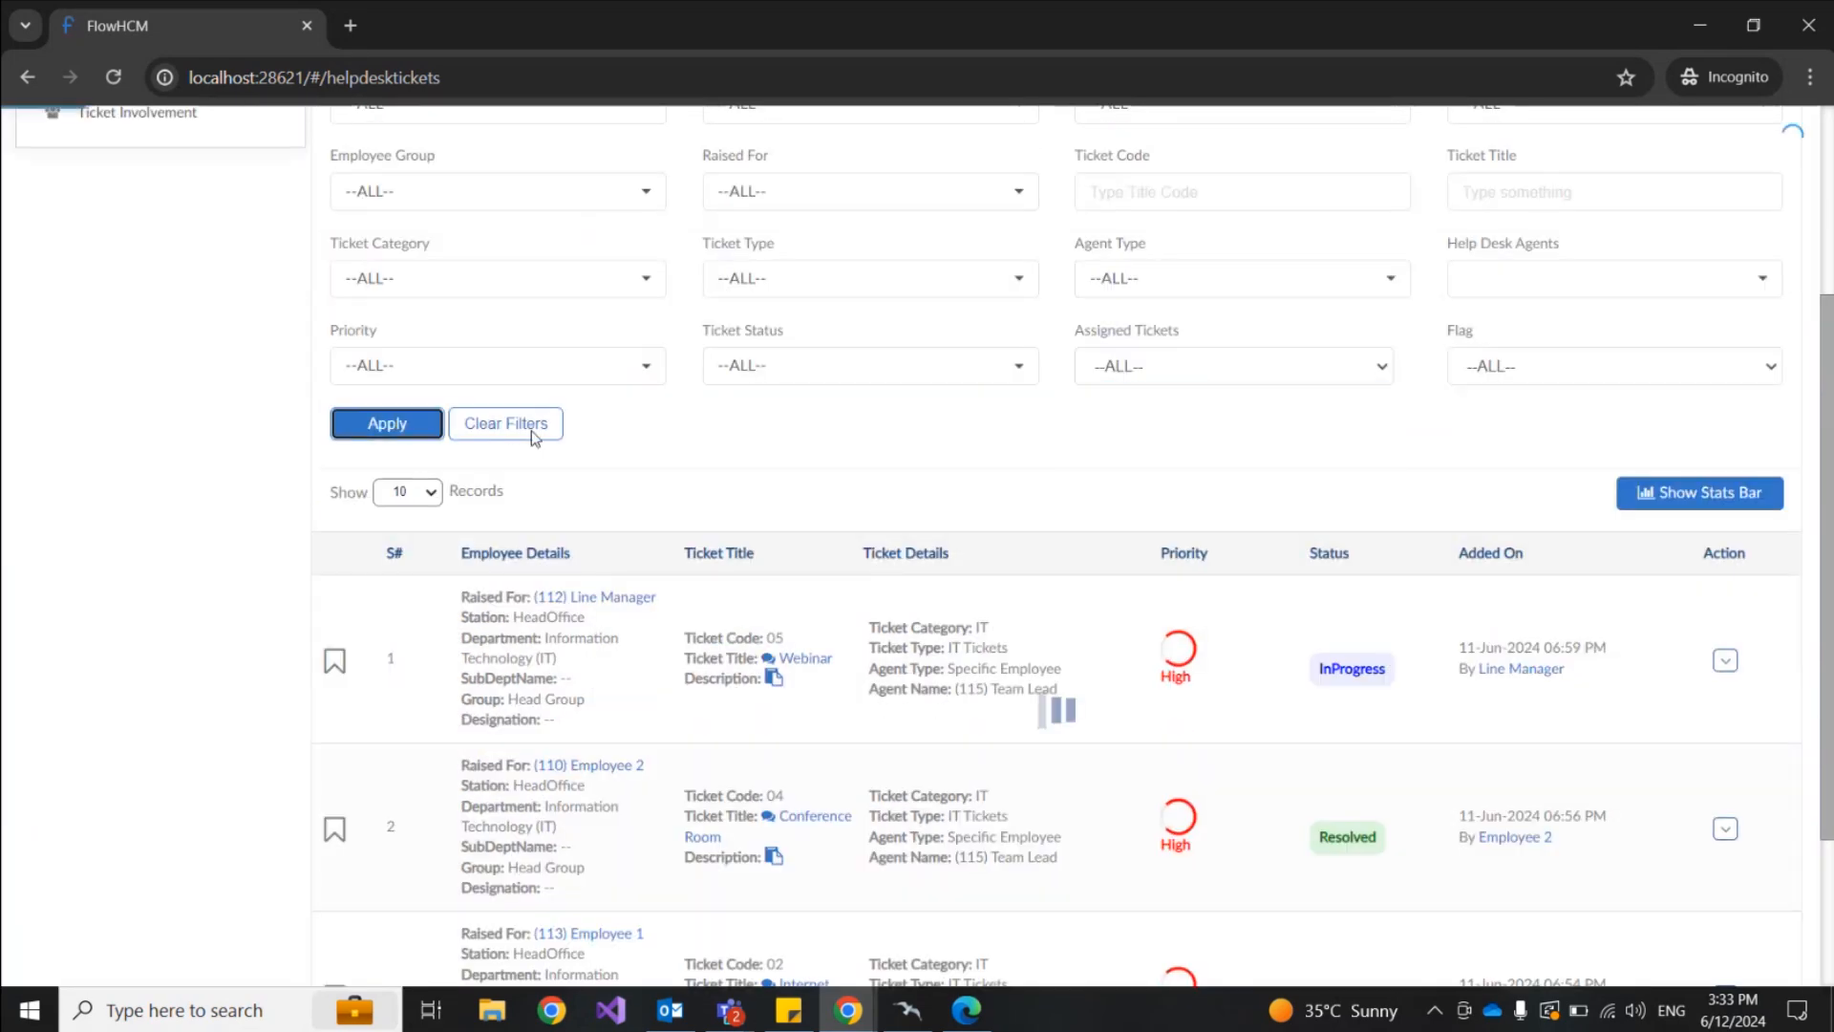
pyautogui.click(1725, 661)
pyautogui.click(1651, 705)
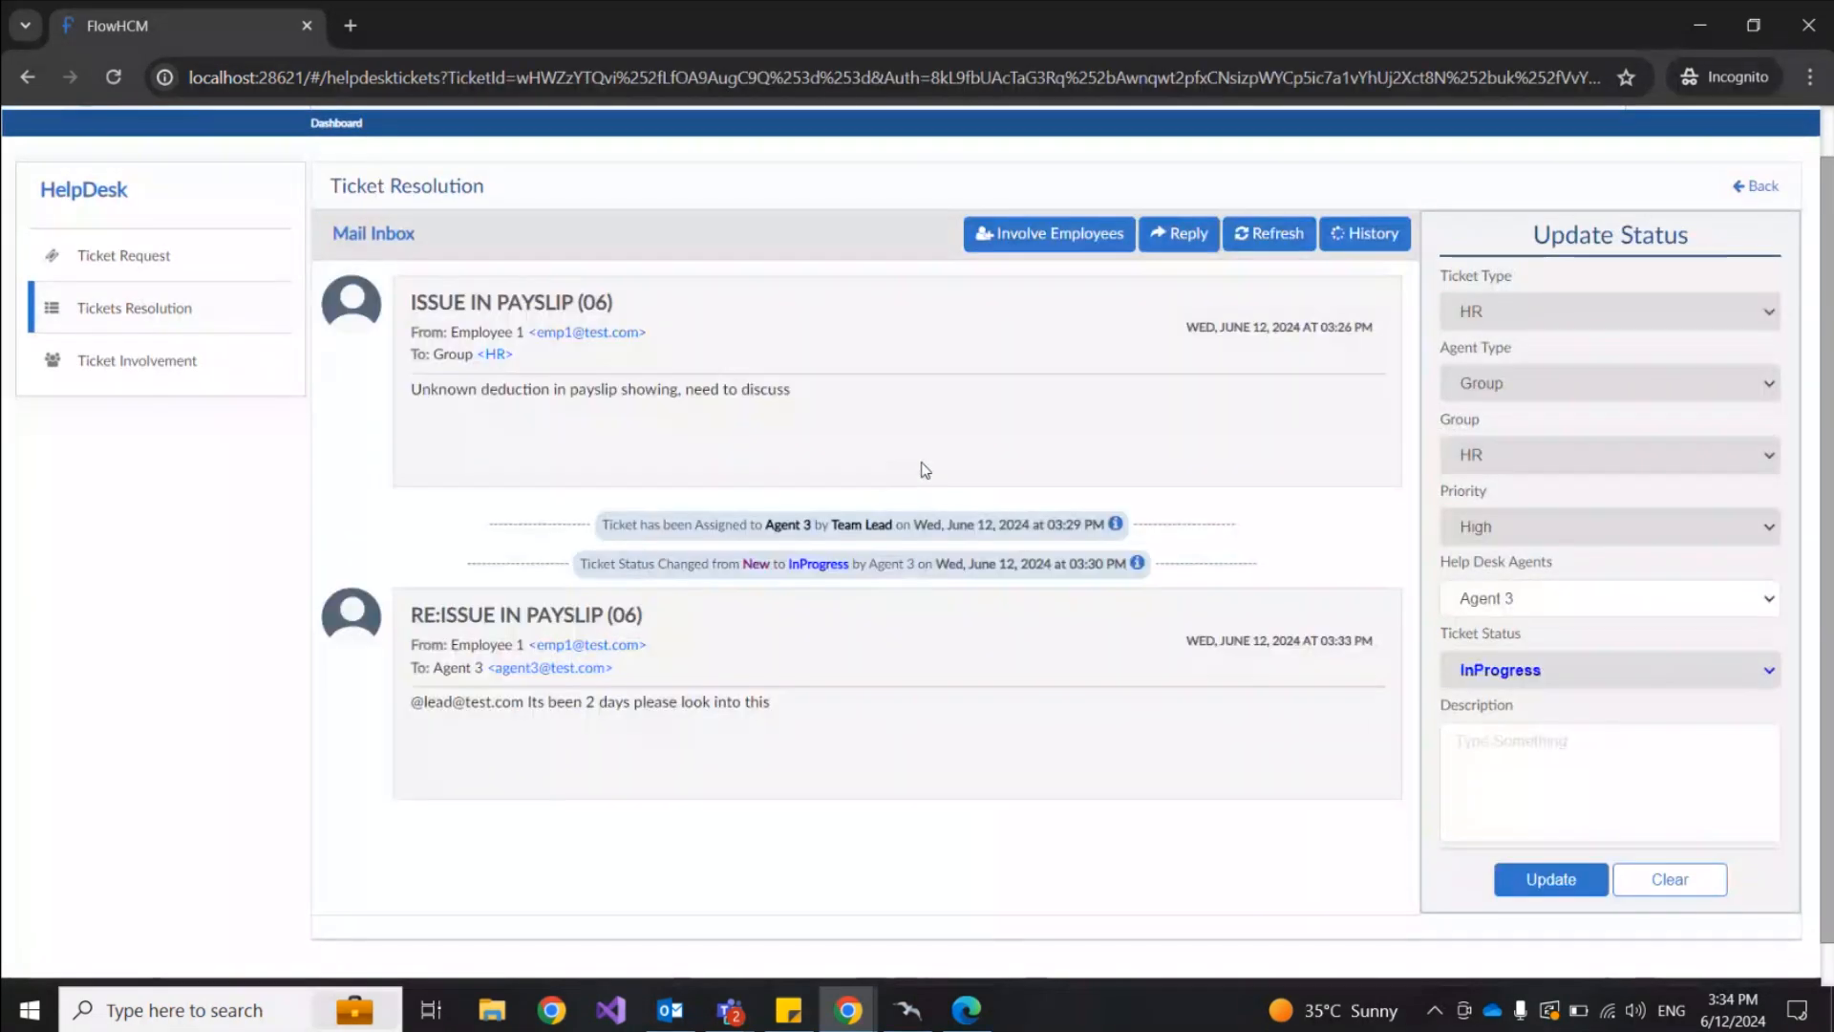
# Step: Review the Help Desk Agents field, leaving Agent 3 assigned to the ticket
pyautogui.scroll(-1, 922, 468)
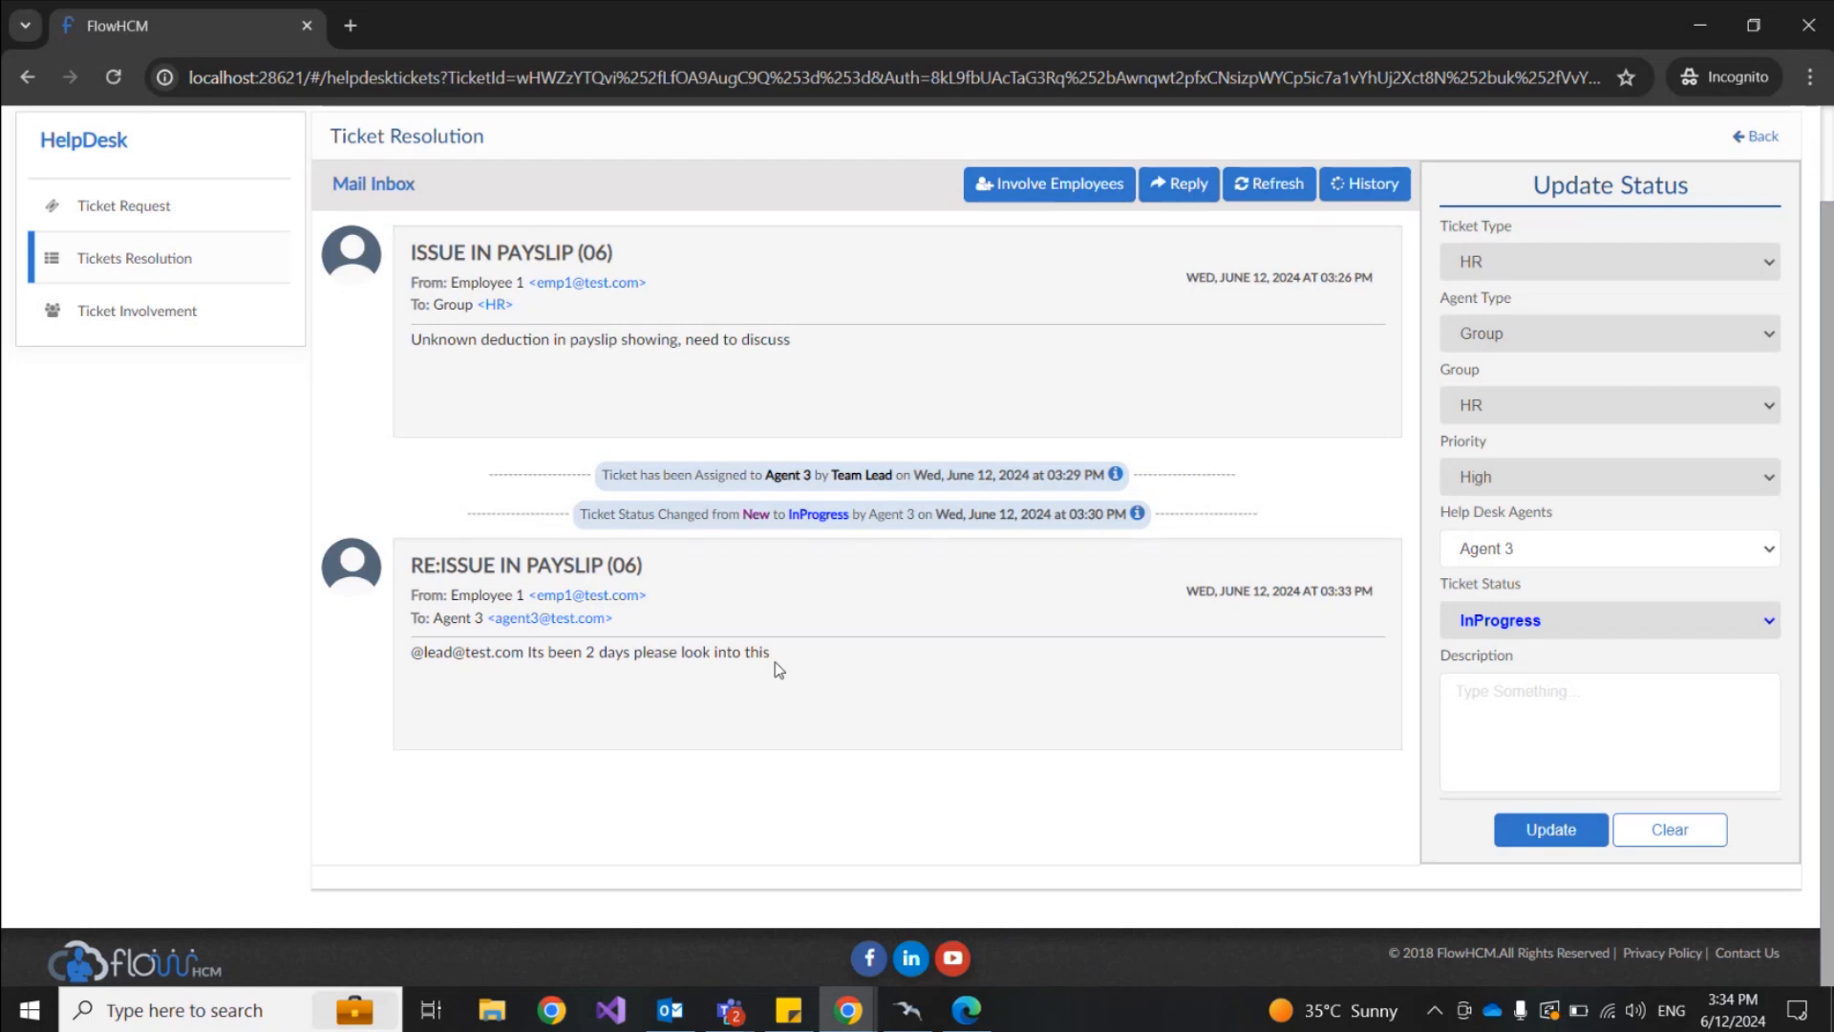
pyautogui.click(1557, 559)
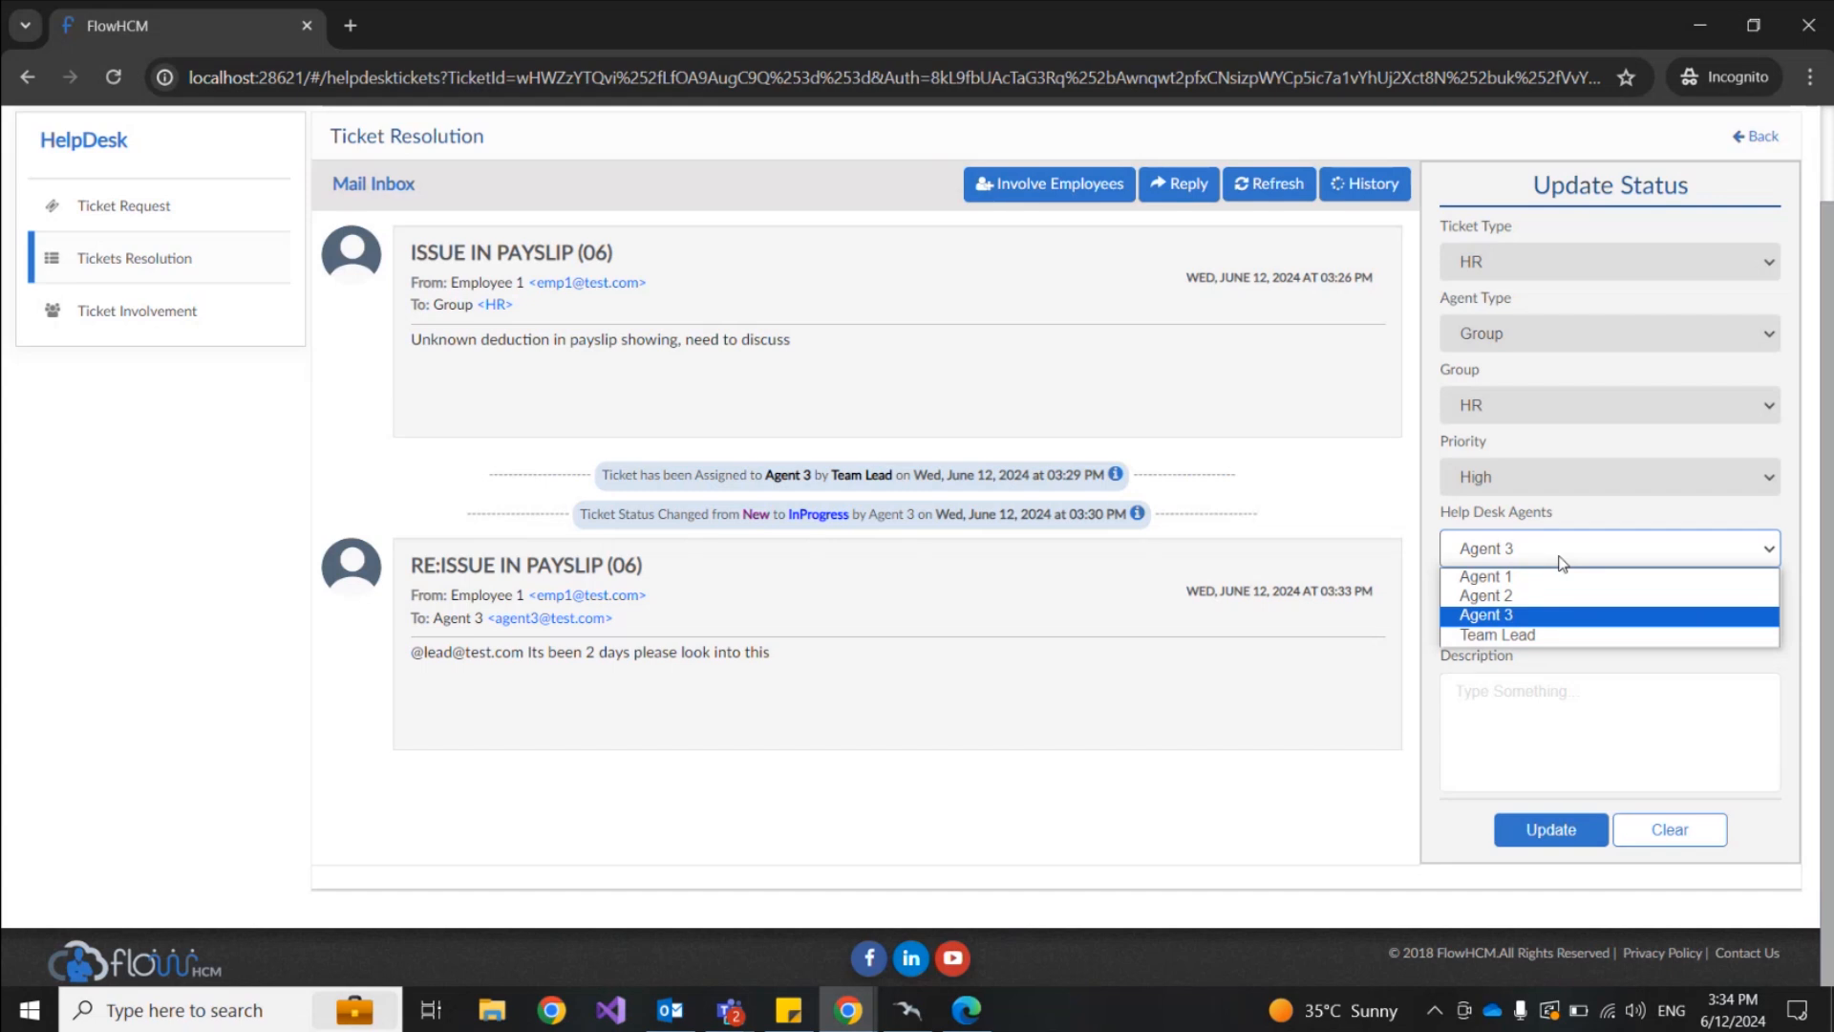
pyautogui.click(1518, 709)
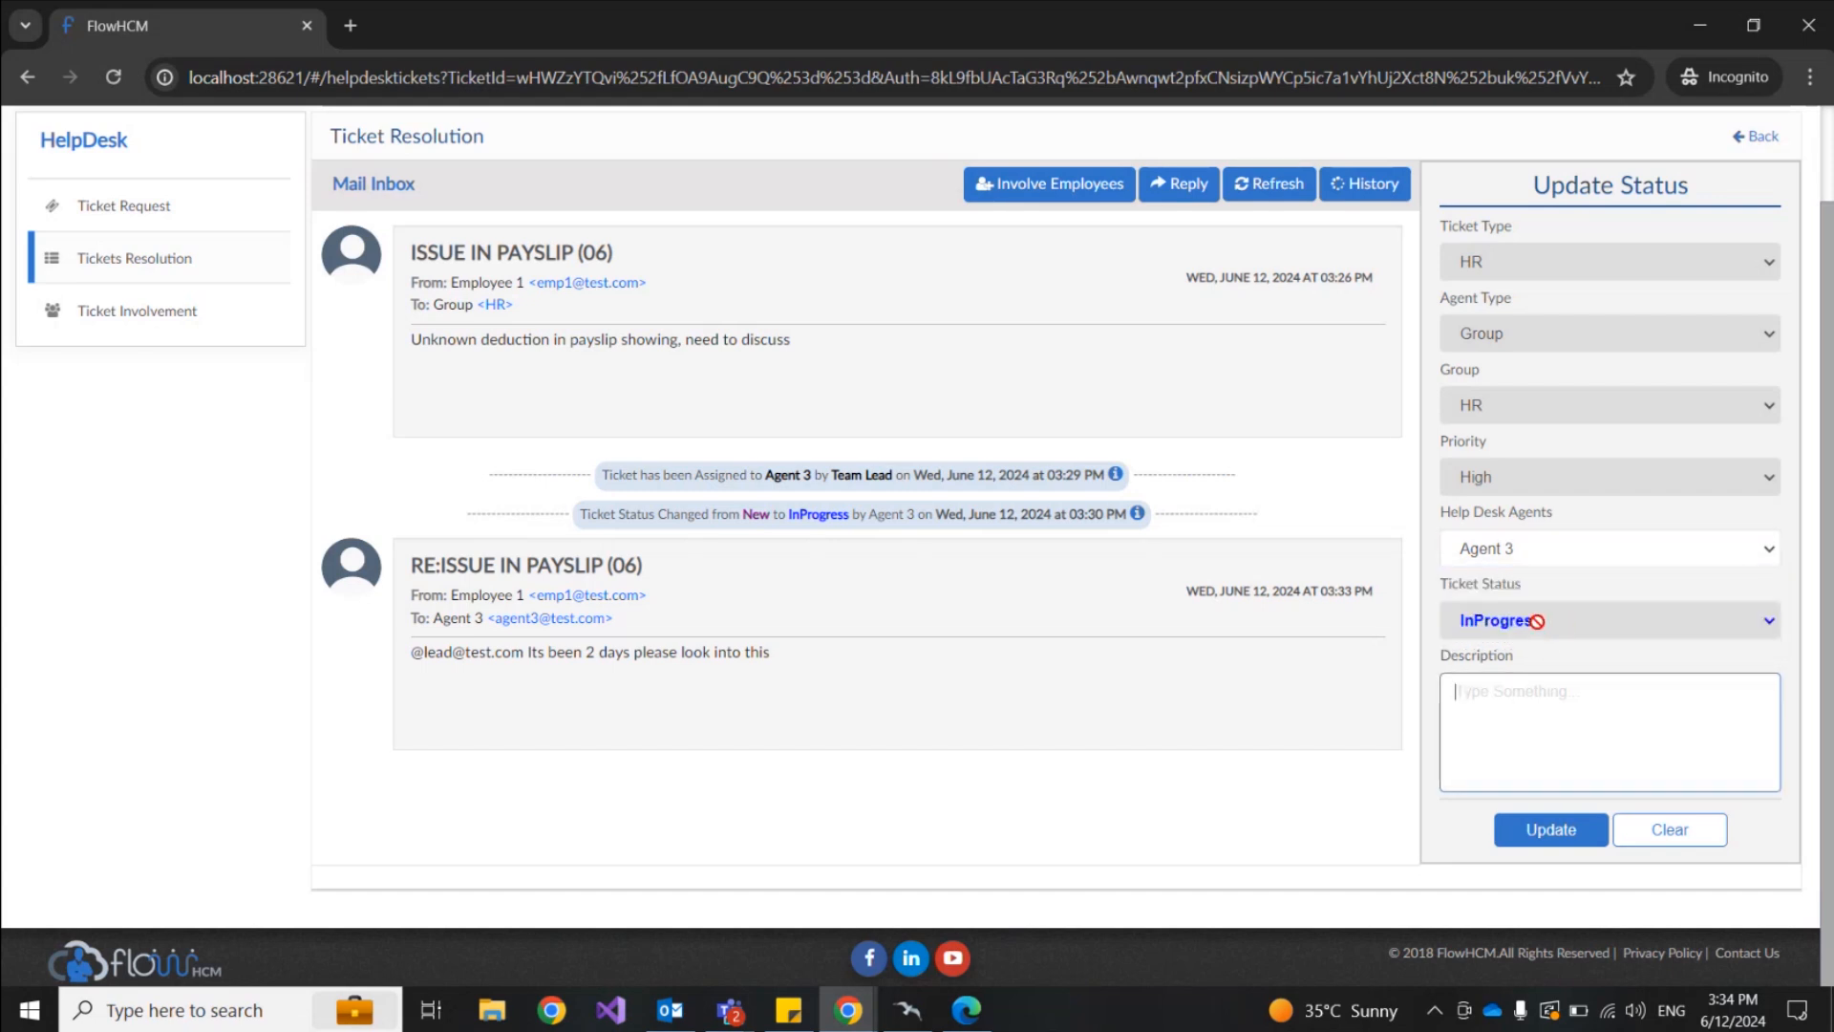
pyautogui.click(1593, 623)
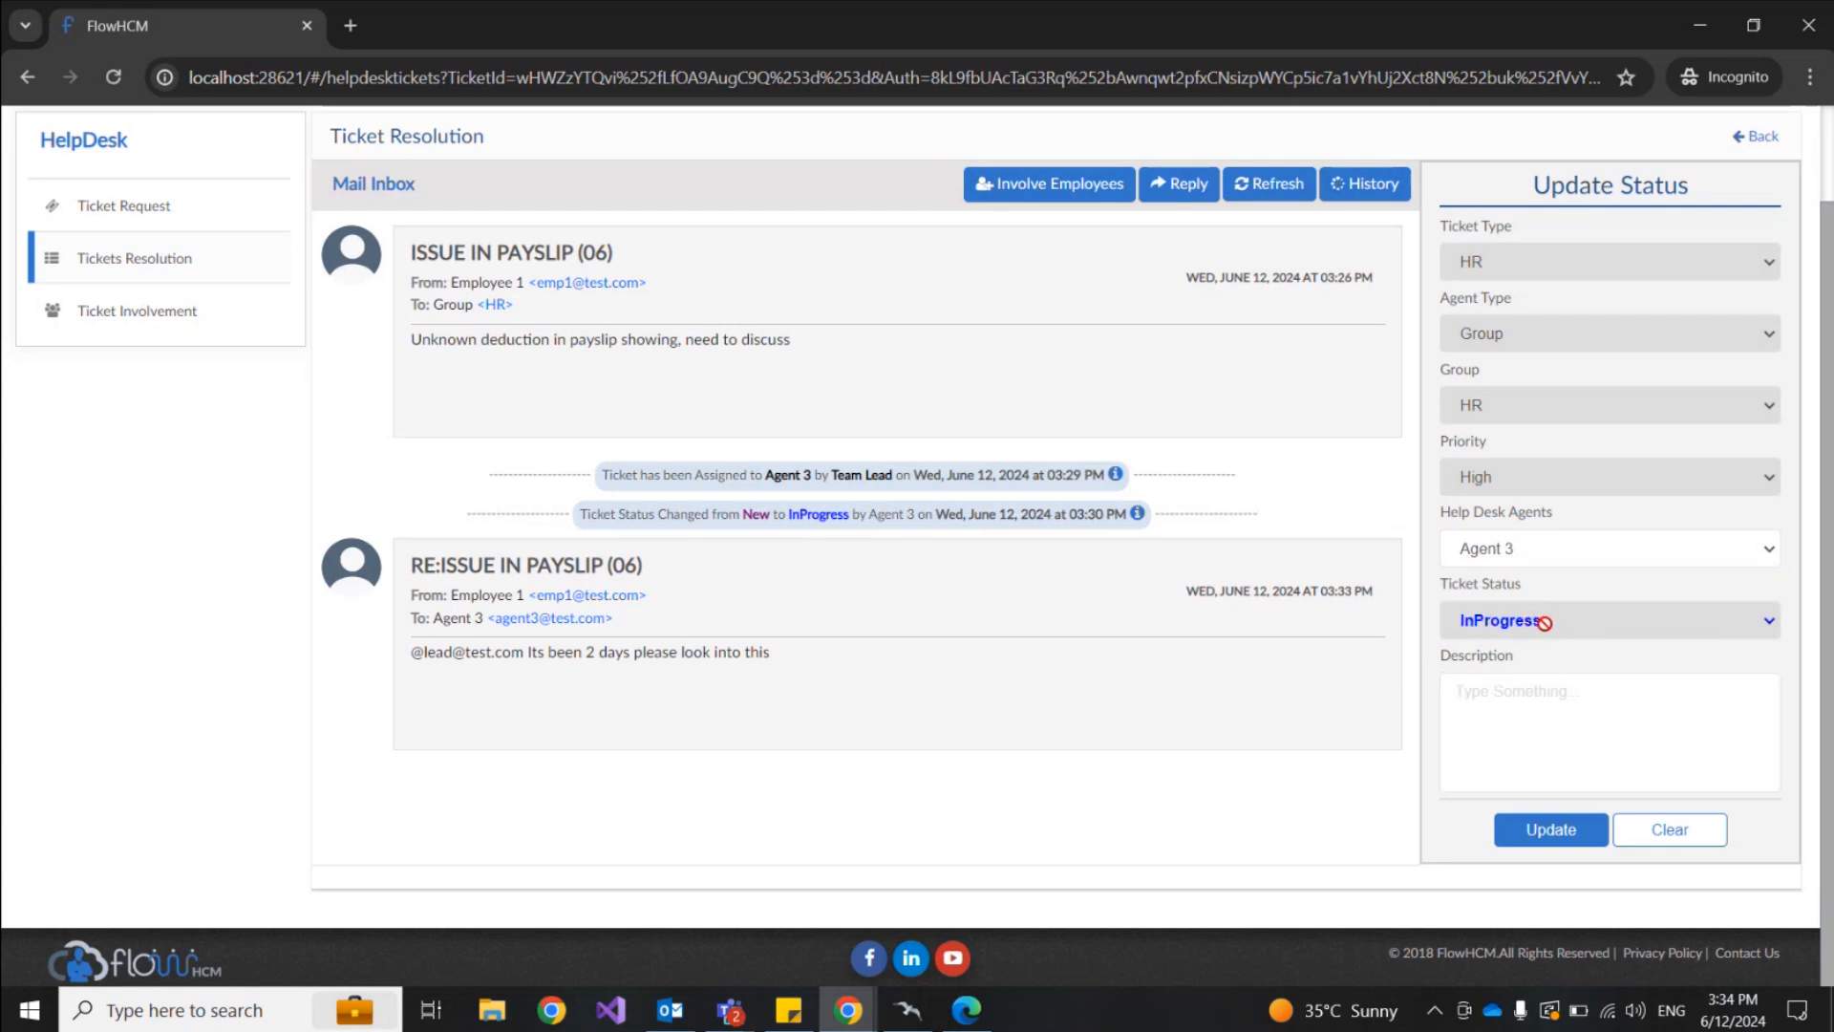
pyautogui.click(1556, 555)
pyautogui.click(1557, 554)
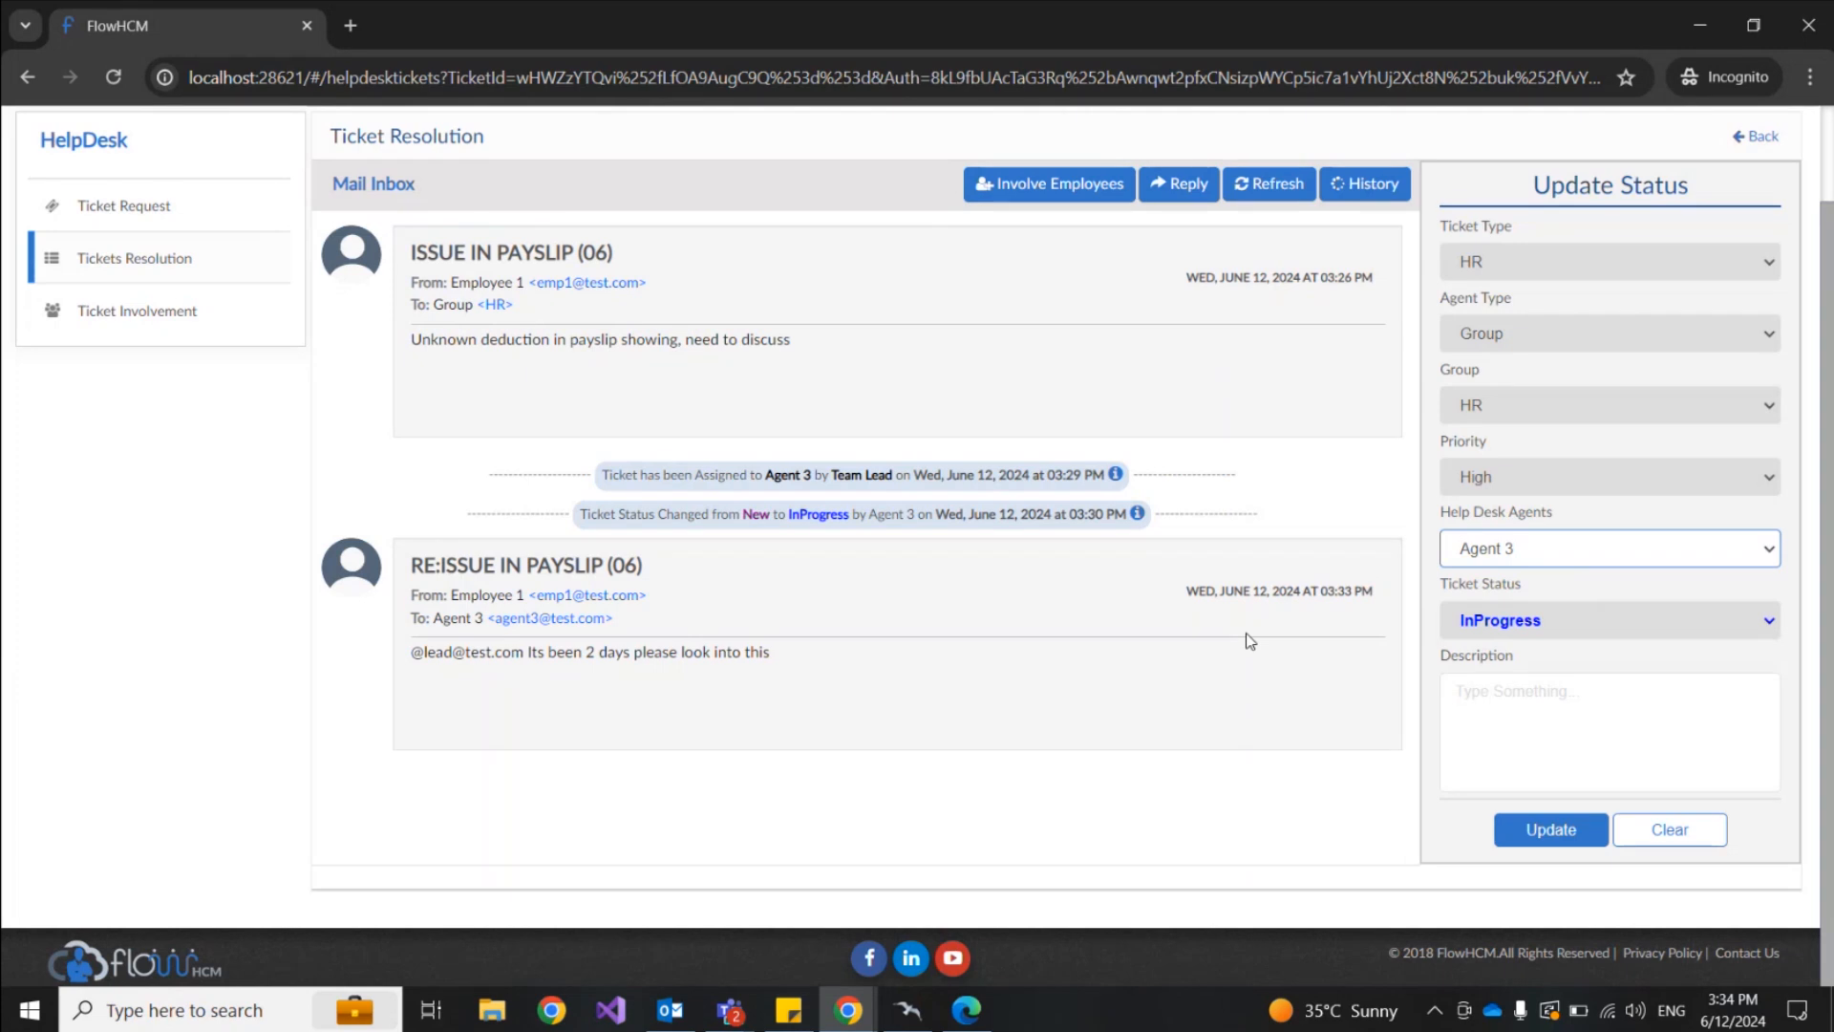
# Step: Open and close the involve-employee form without changes, then return focus to the browser
pyautogui.click(1043, 191)
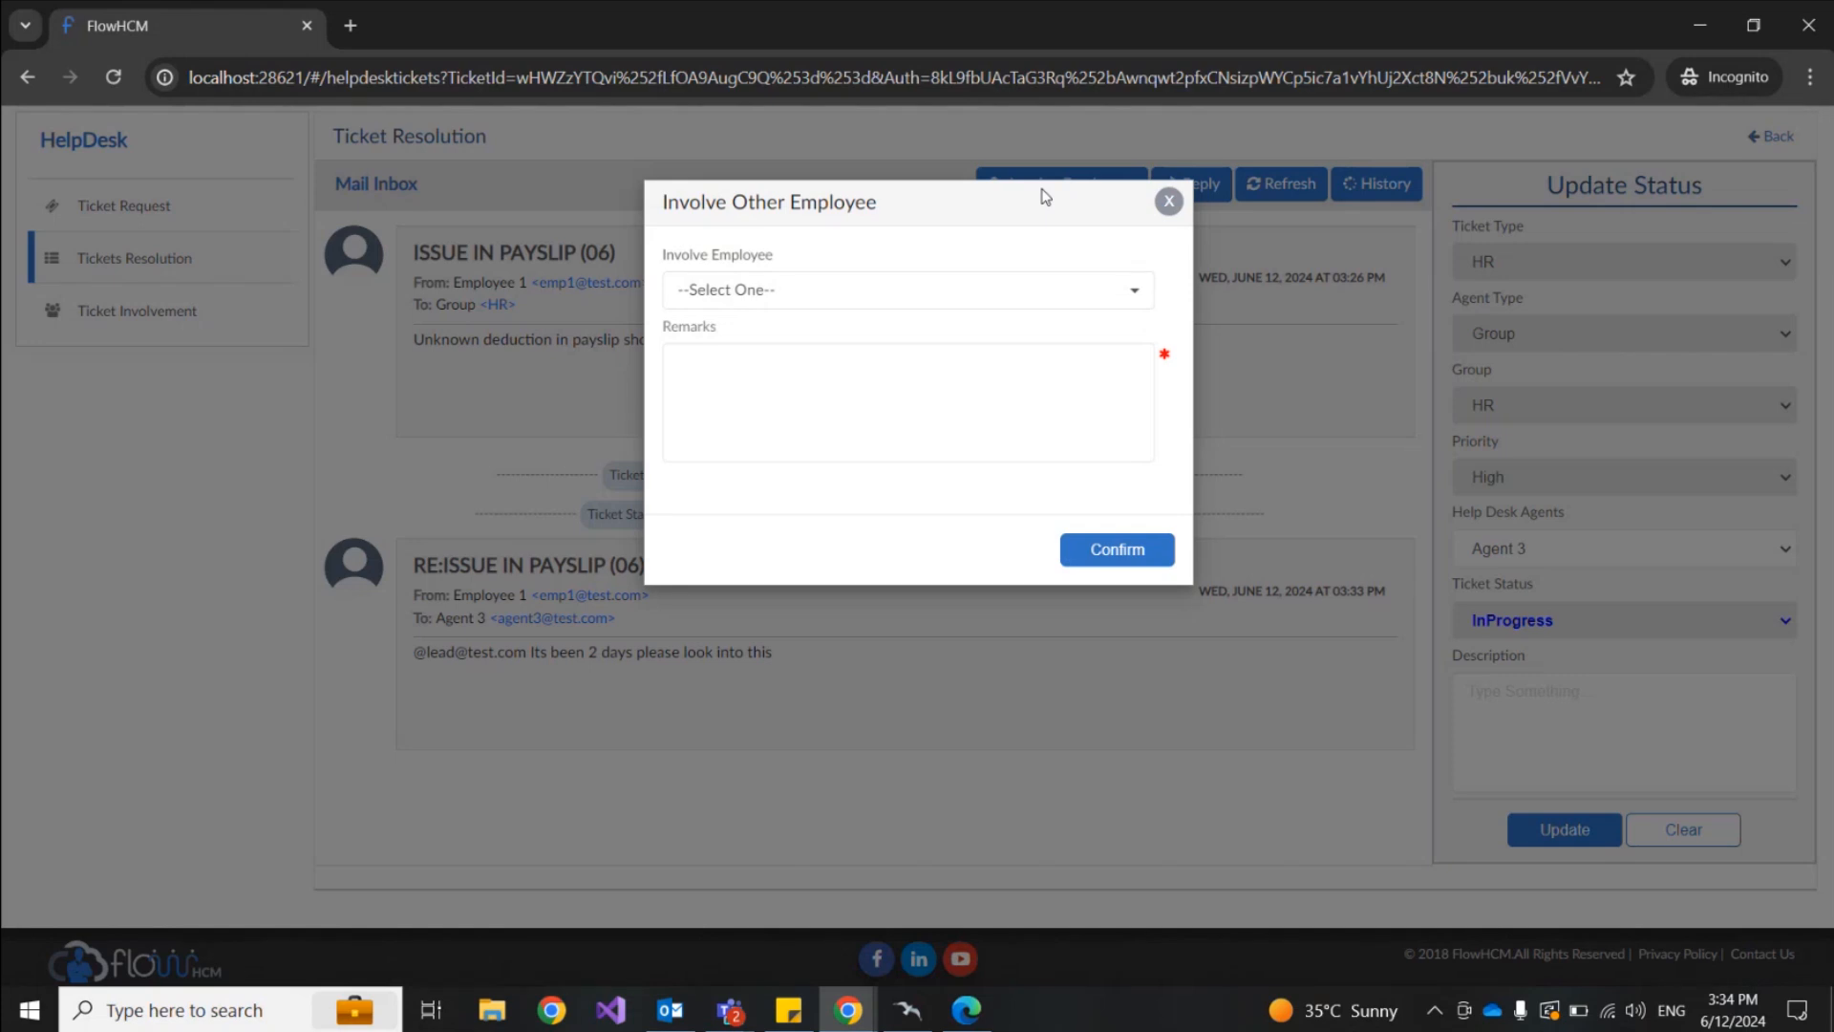
pyautogui.click(1169, 200)
pyautogui.click(848, 1010)
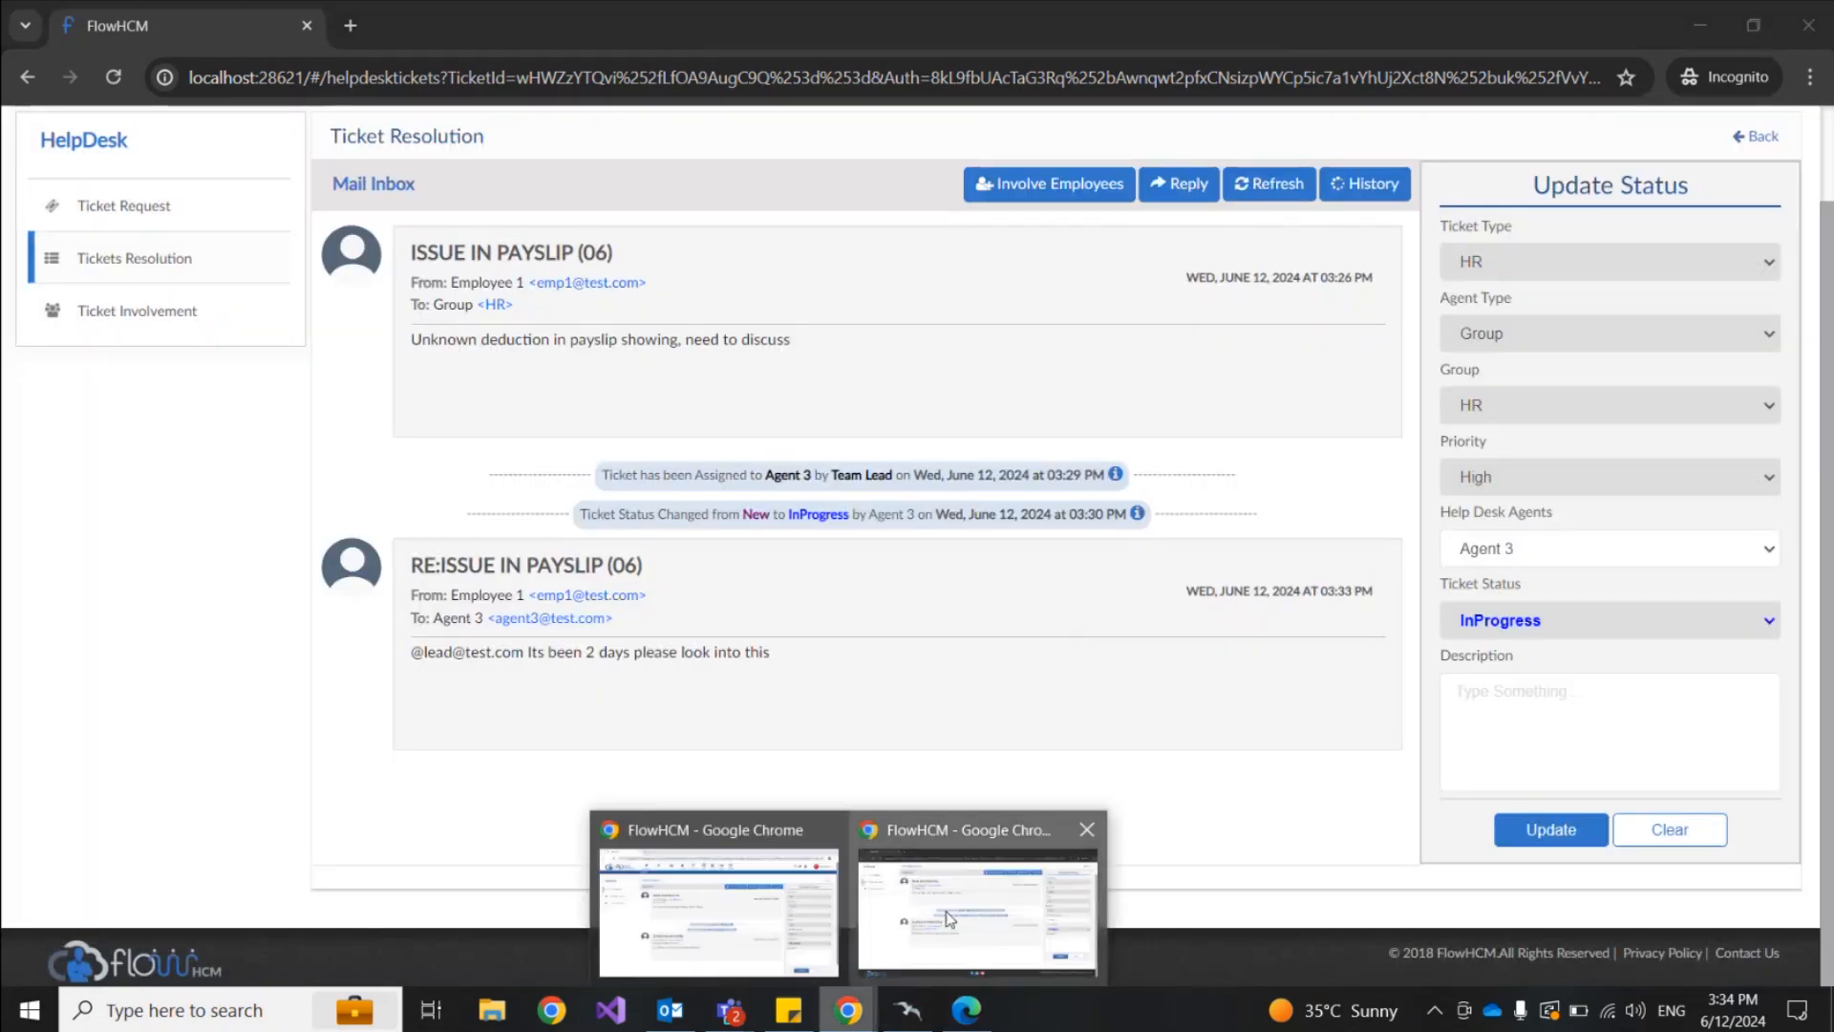
pyautogui.click(977, 908)
pyautogui.scroll(1, 1144, 657)
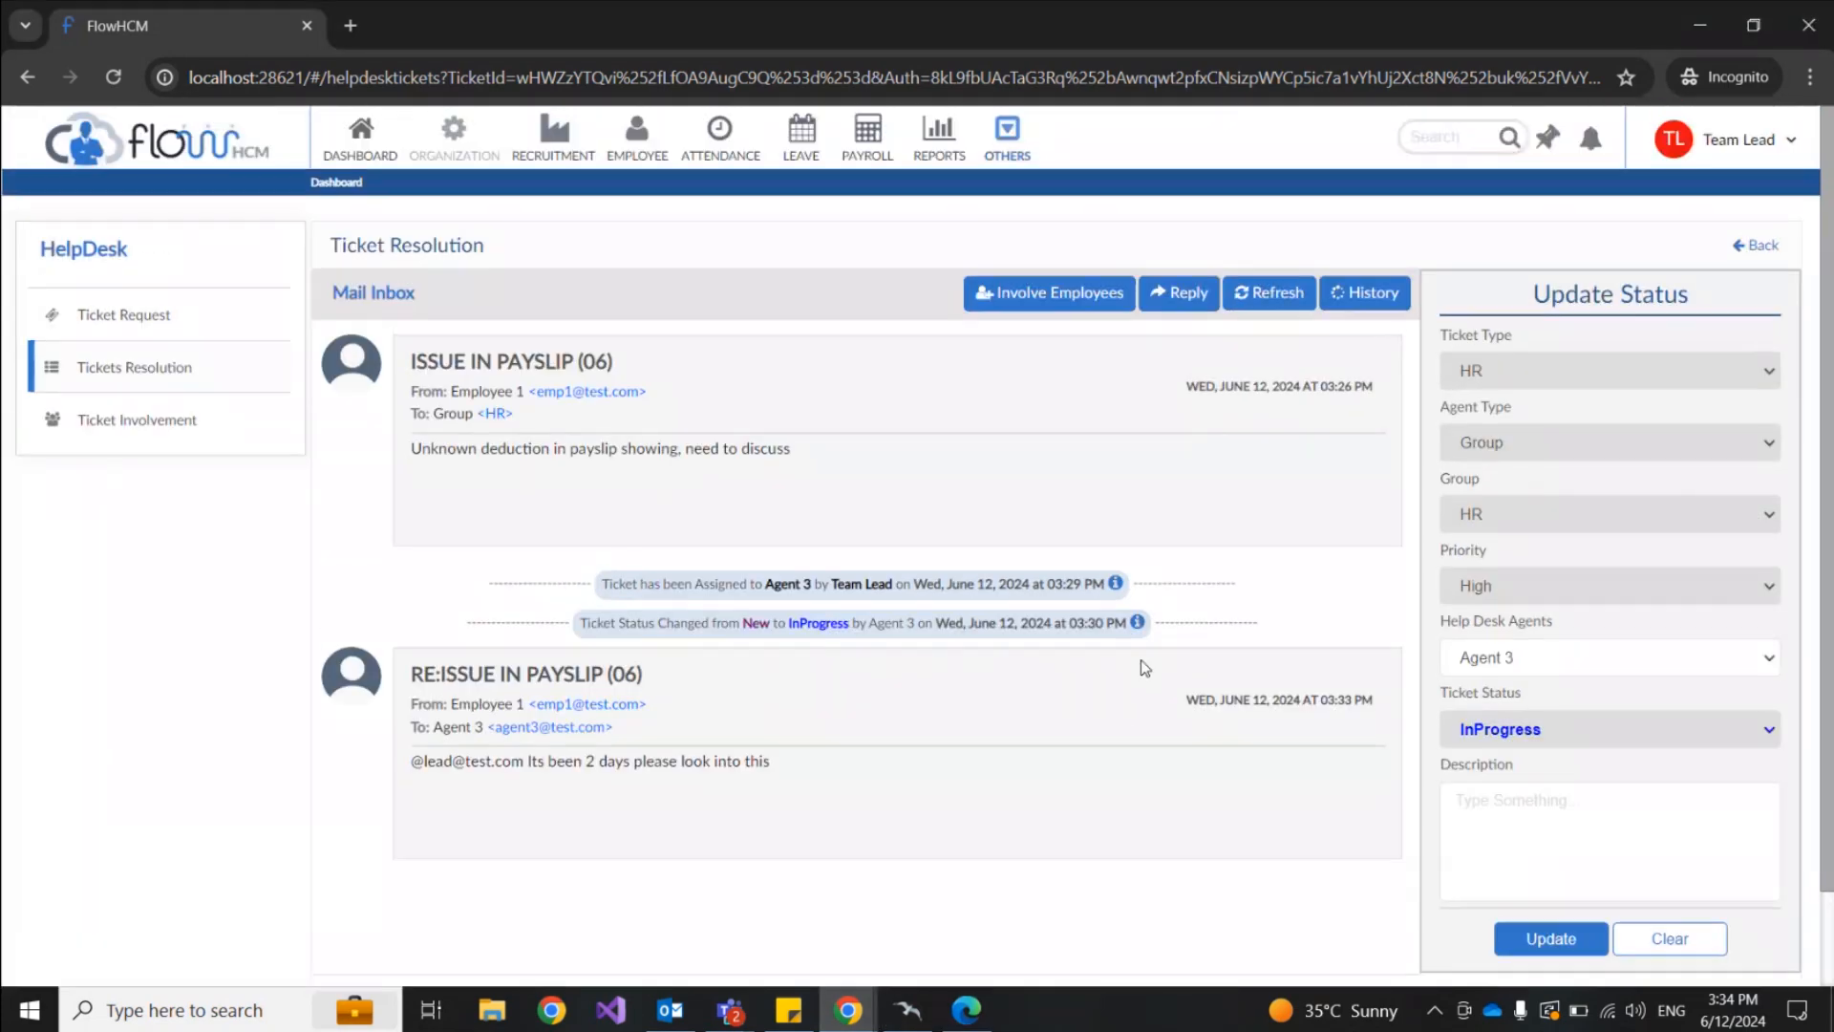
# Step: In Employee 1's window, start involving an employee and select CEO
pyautogui.click(848, 1008)
pyautogui.click(721, 908)
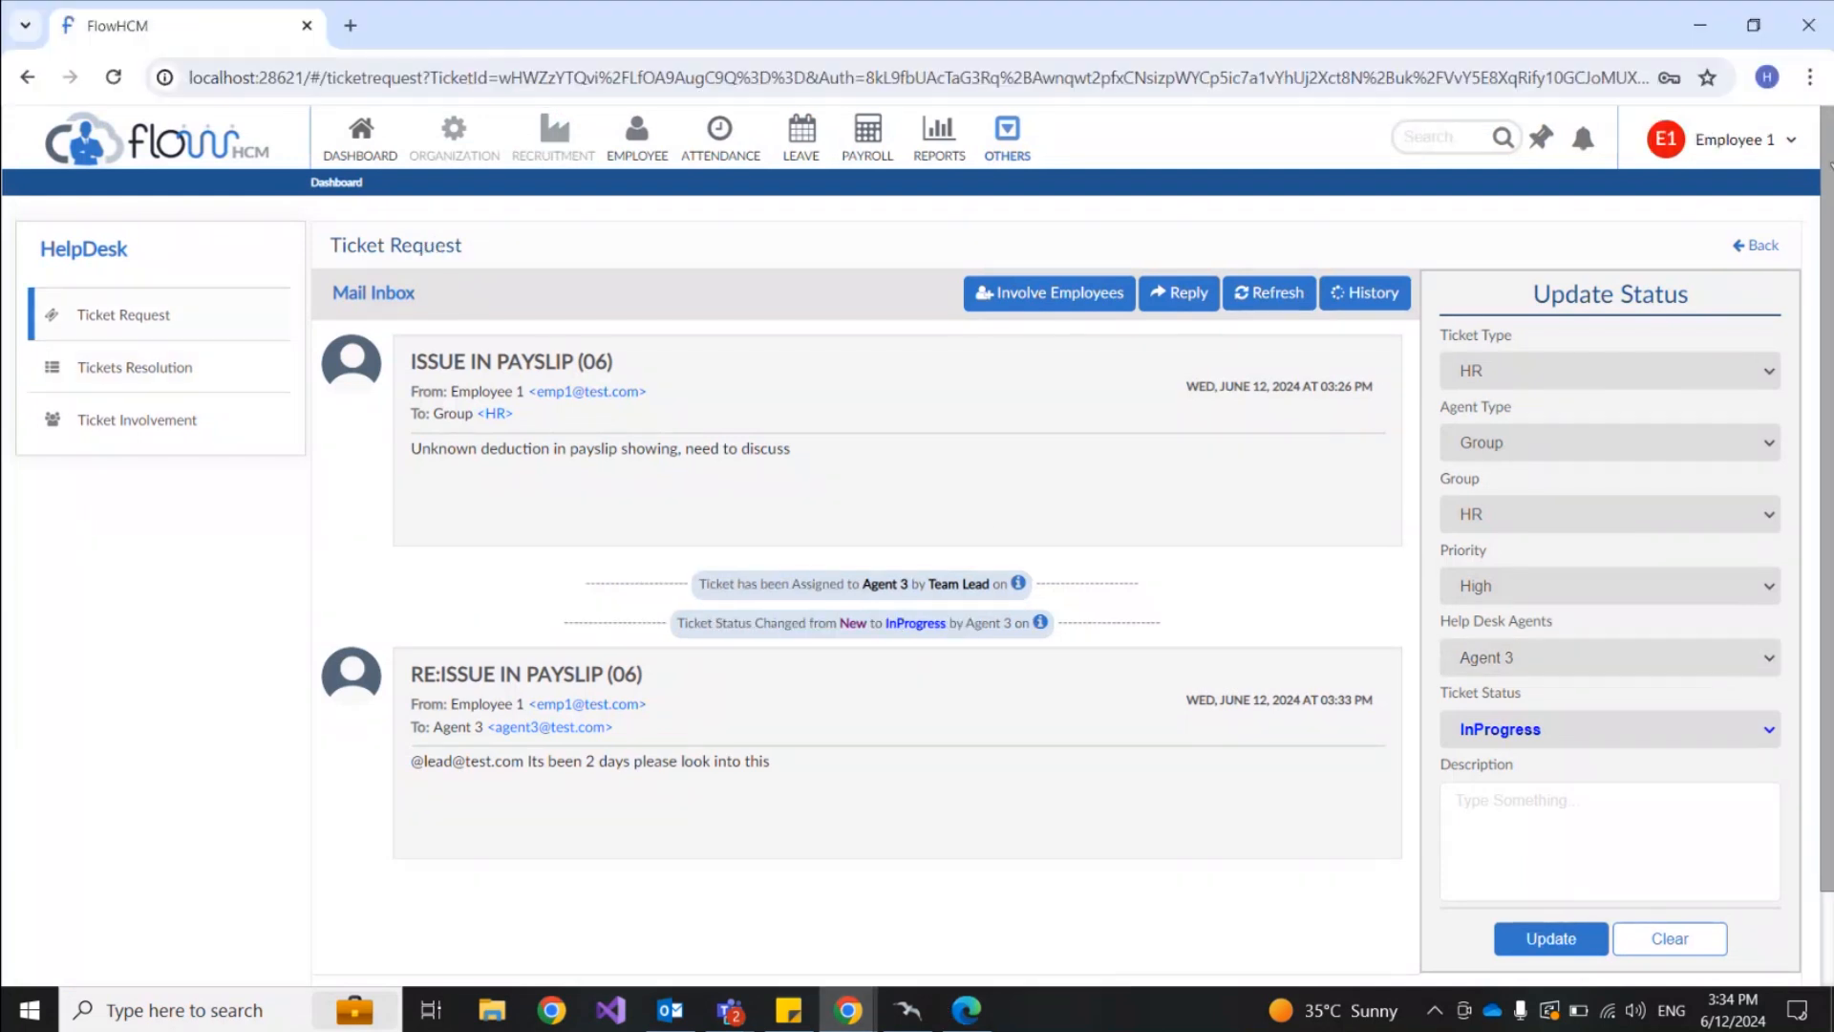
pyautogui.click(1038, 298)
pyautogui.click(830, 302)
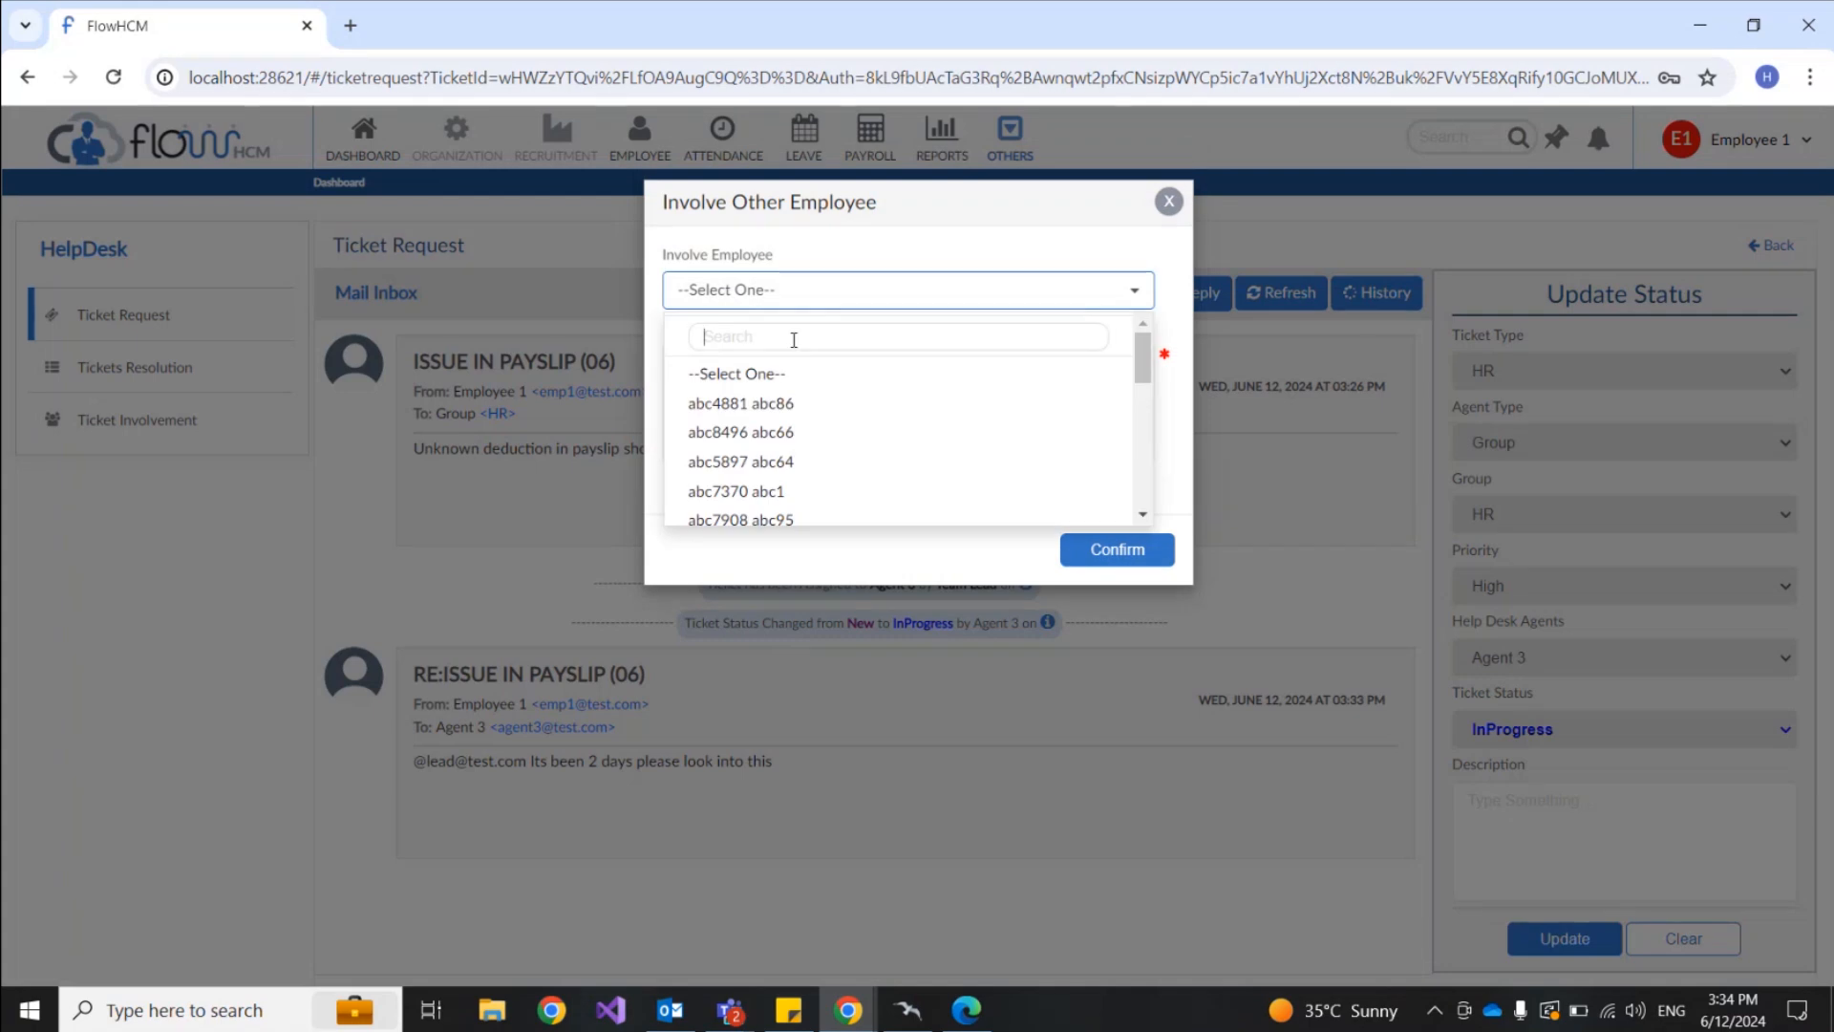
pyautogui.write('ceo')
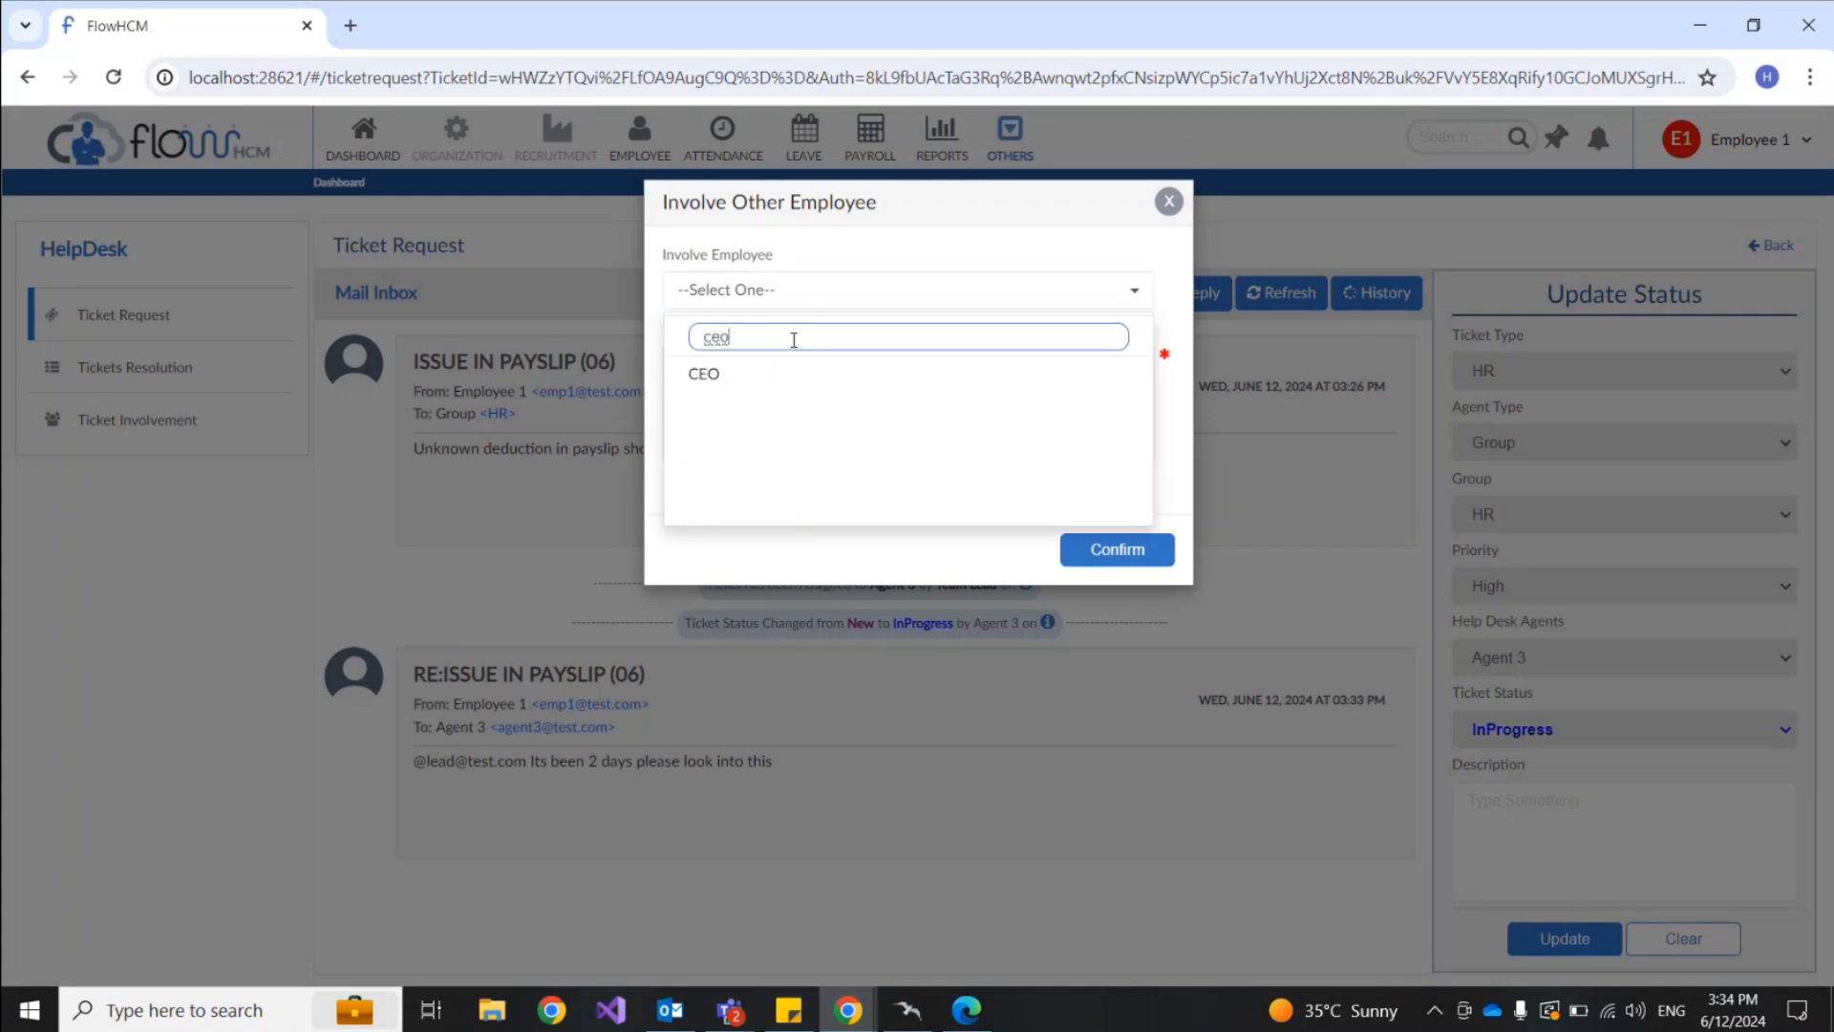
pyautogui.click(776, 387)
# Step: Enter the remark 'Sir please look into this matter' and confirm involving the CEO
pyautogui.click(777, 379)
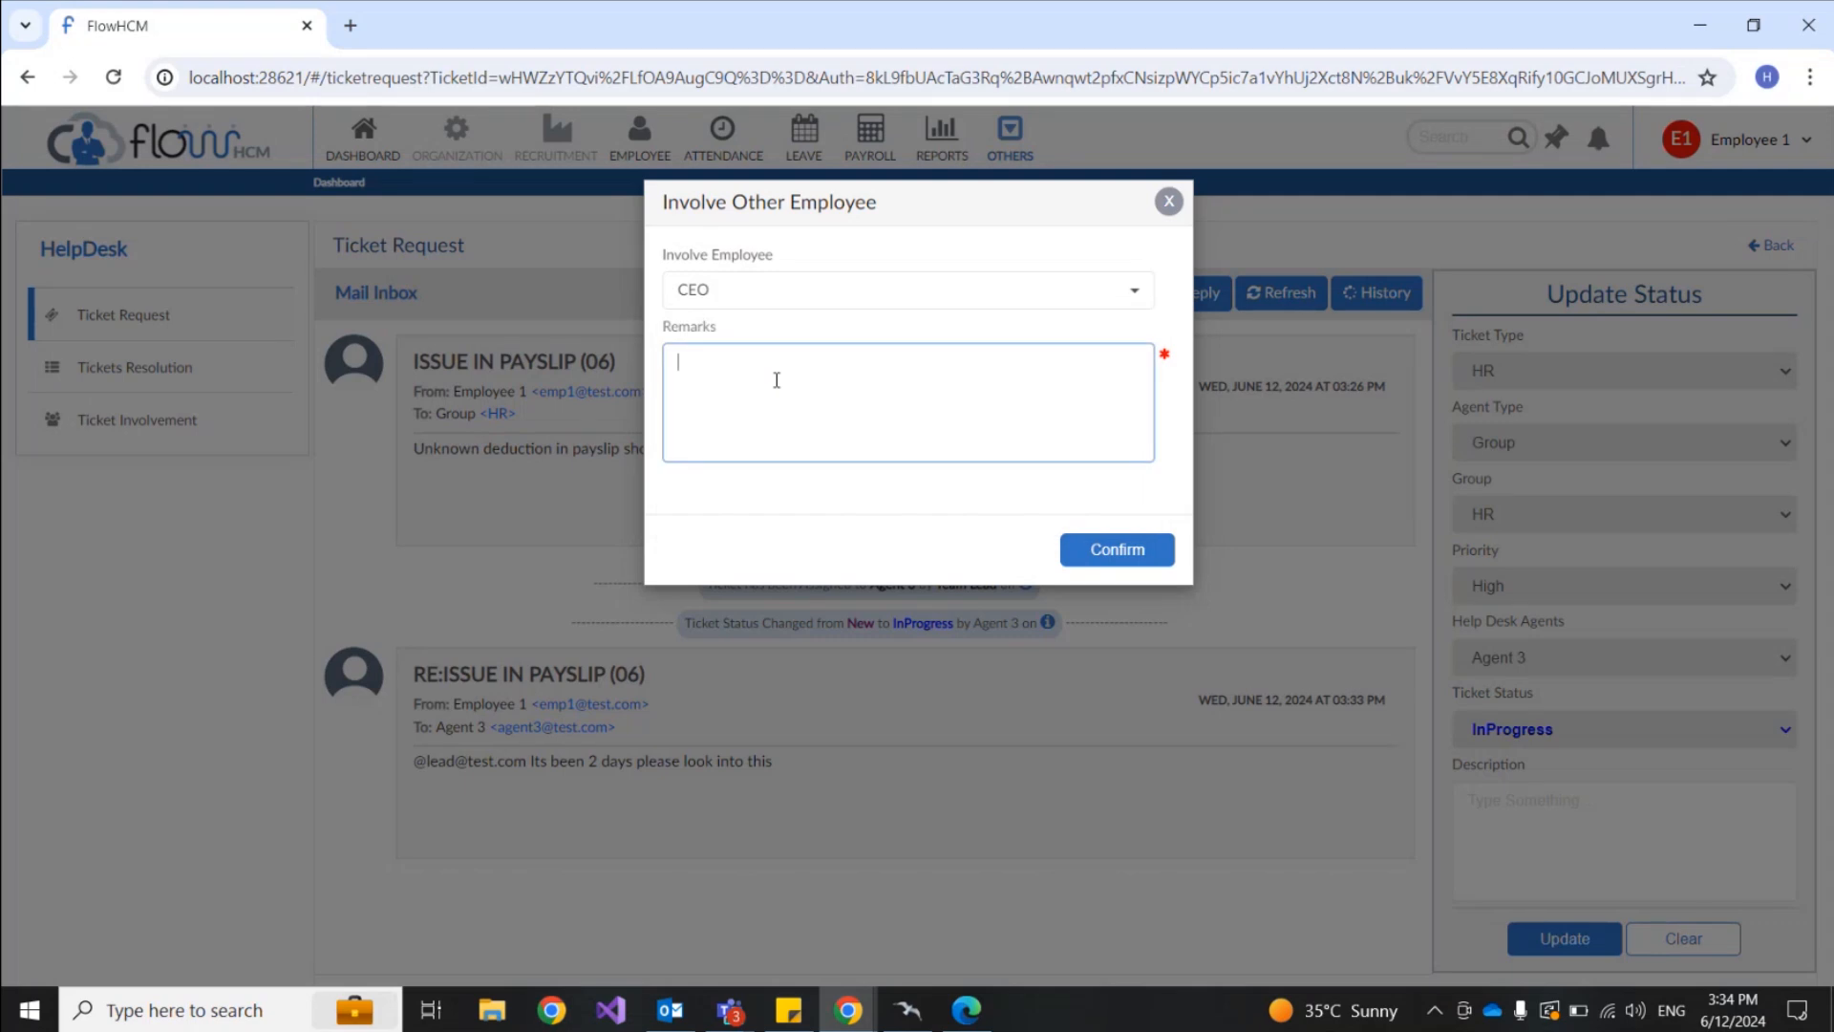
pyautogui.write('Sir please makethis ')
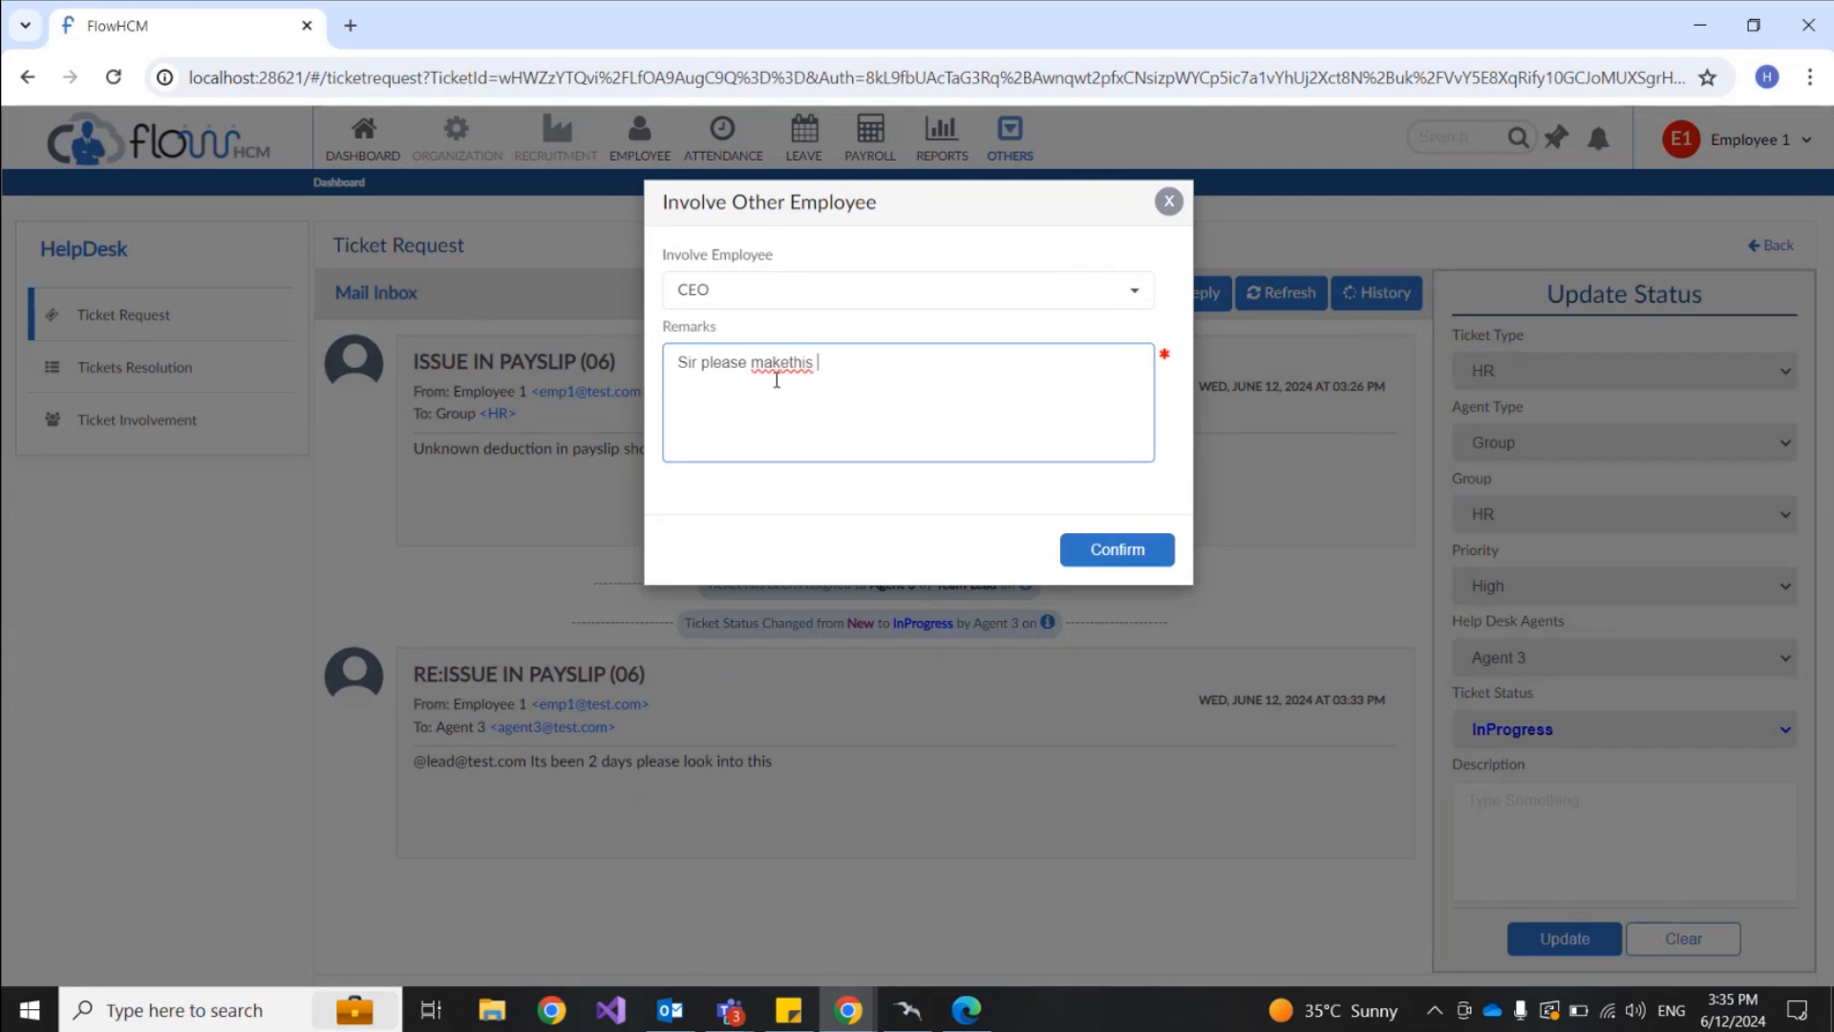
pyautogui.write('this')
pyautogui.press('BackSpace')
pyautogui.press('BackSpace')
pyautogui.press('BackSpace')
pyautogui.press('BackSpace')
pyautogui.press('BackSpace')
pyautogui.press('BackSpace')
pyautogui.press('BackSpace')
pyautogui.press('BackSpace')
pyautogui.press('BackSpace')
pyautogui.press('BackSpace')
pyautogui.press('BackSpace')
pyautogui.press('BackSpace')
pyautogui.press('BackSpace')
pyautogui.write('resol')
pyautogui.press('BackSpace')
pyautogui.press('BackSpace')
pyautogui.press('BackSpace')
pyautogui.press('BackSpace')
pyautogui.press('BackSpace')
pyautogui.write('look into this matter')
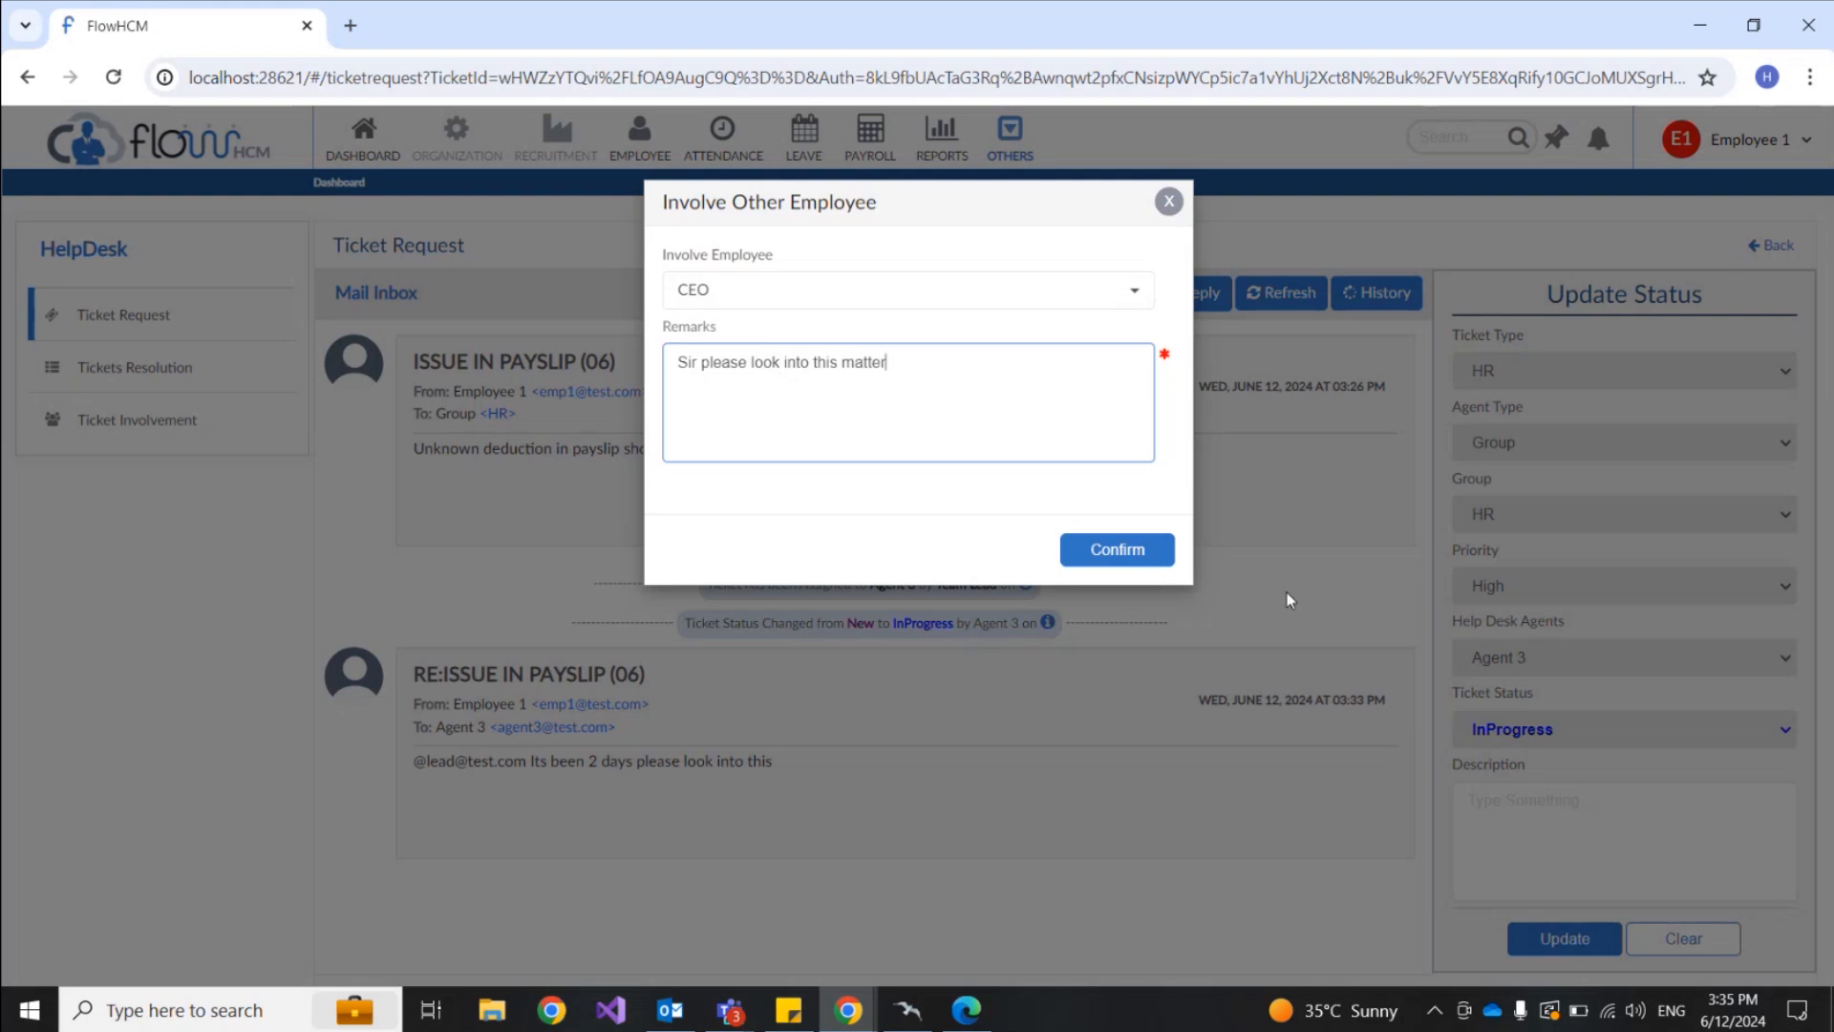
pyautogui.click(1130, 556)
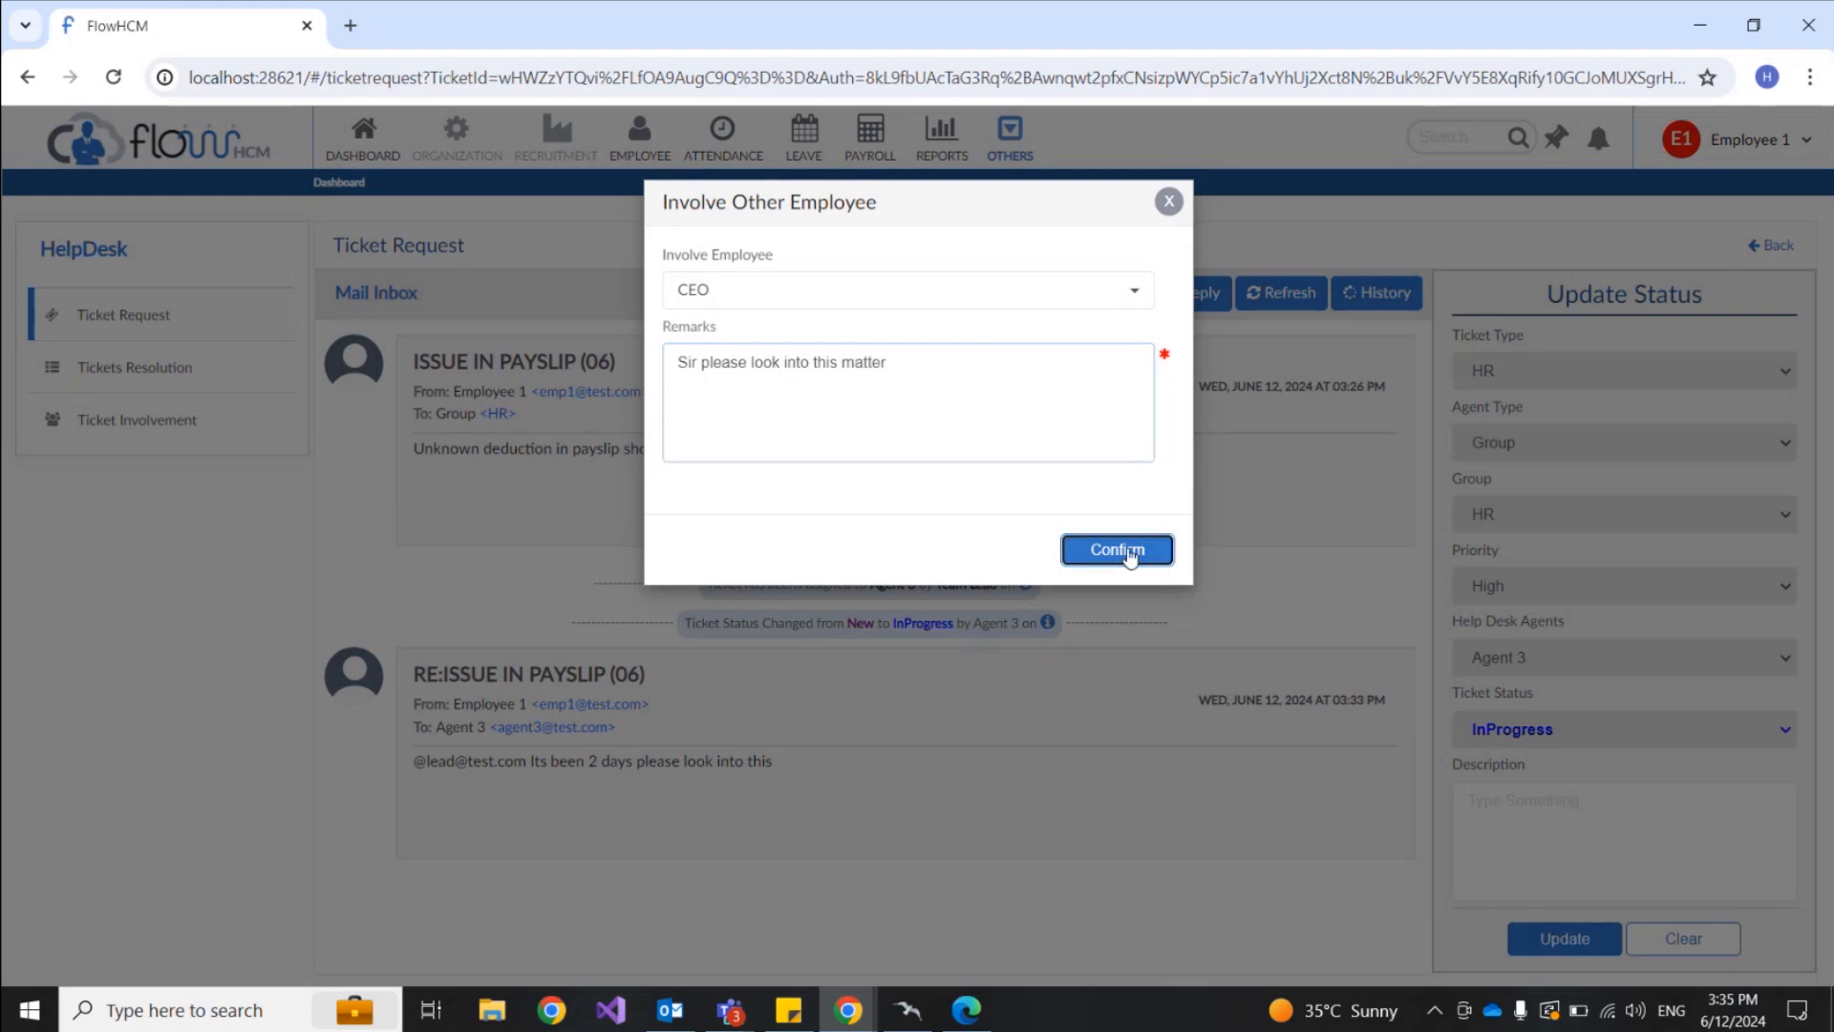
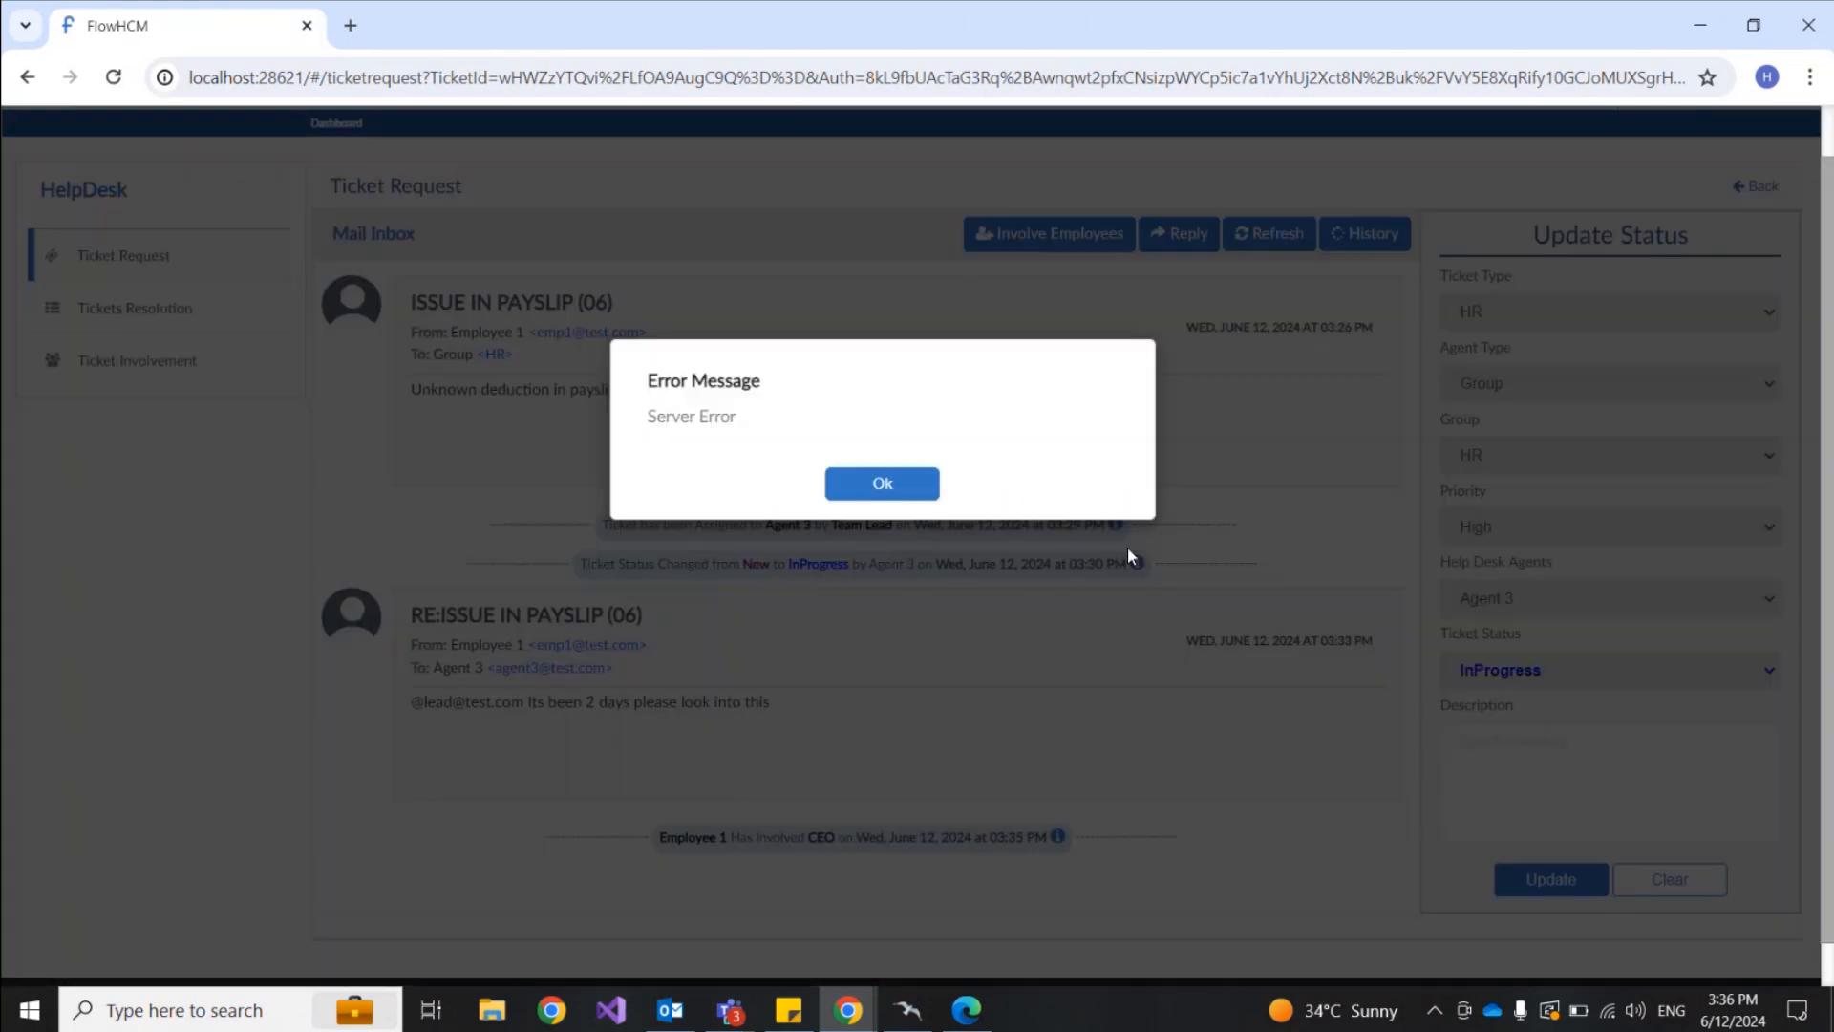
# Step: Dismiss the server error and switch to the Agent 3 window showing the payslip ticket
pyautogui.click(937, 495)
pyautogui.scroll(1, 1257, 456)
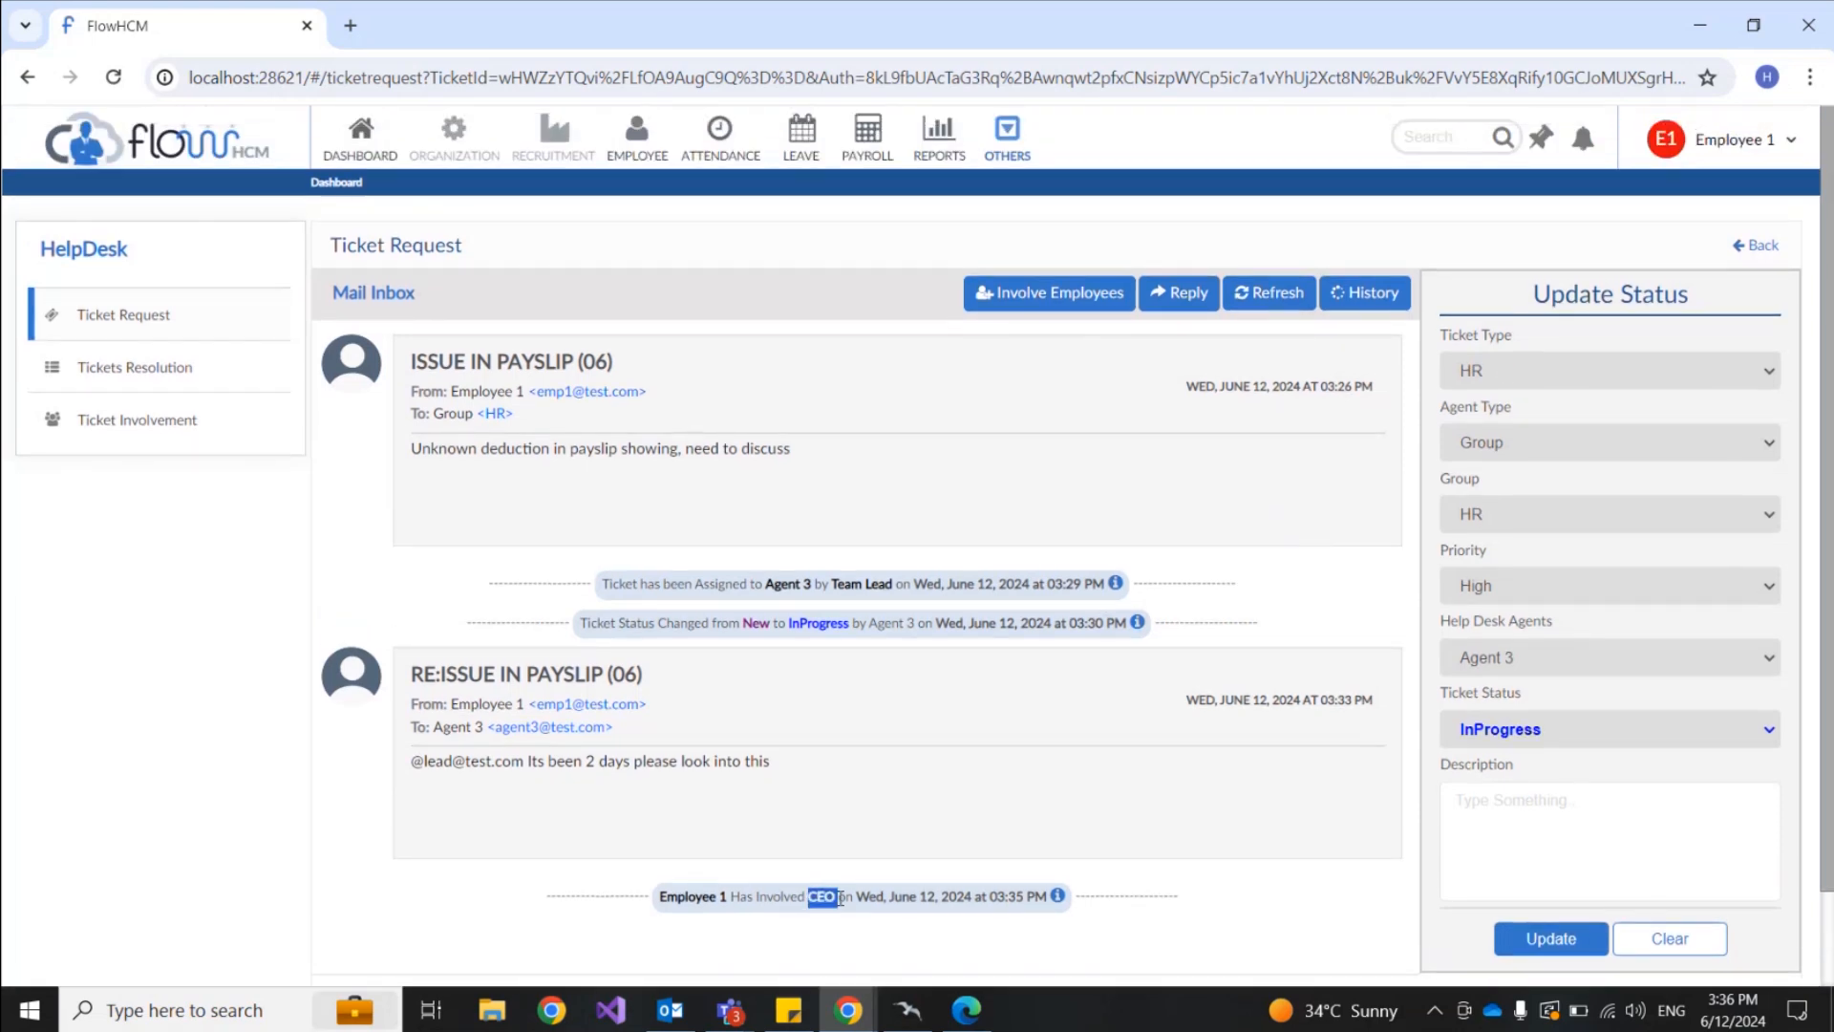
pyautogui.click(984, 1015)
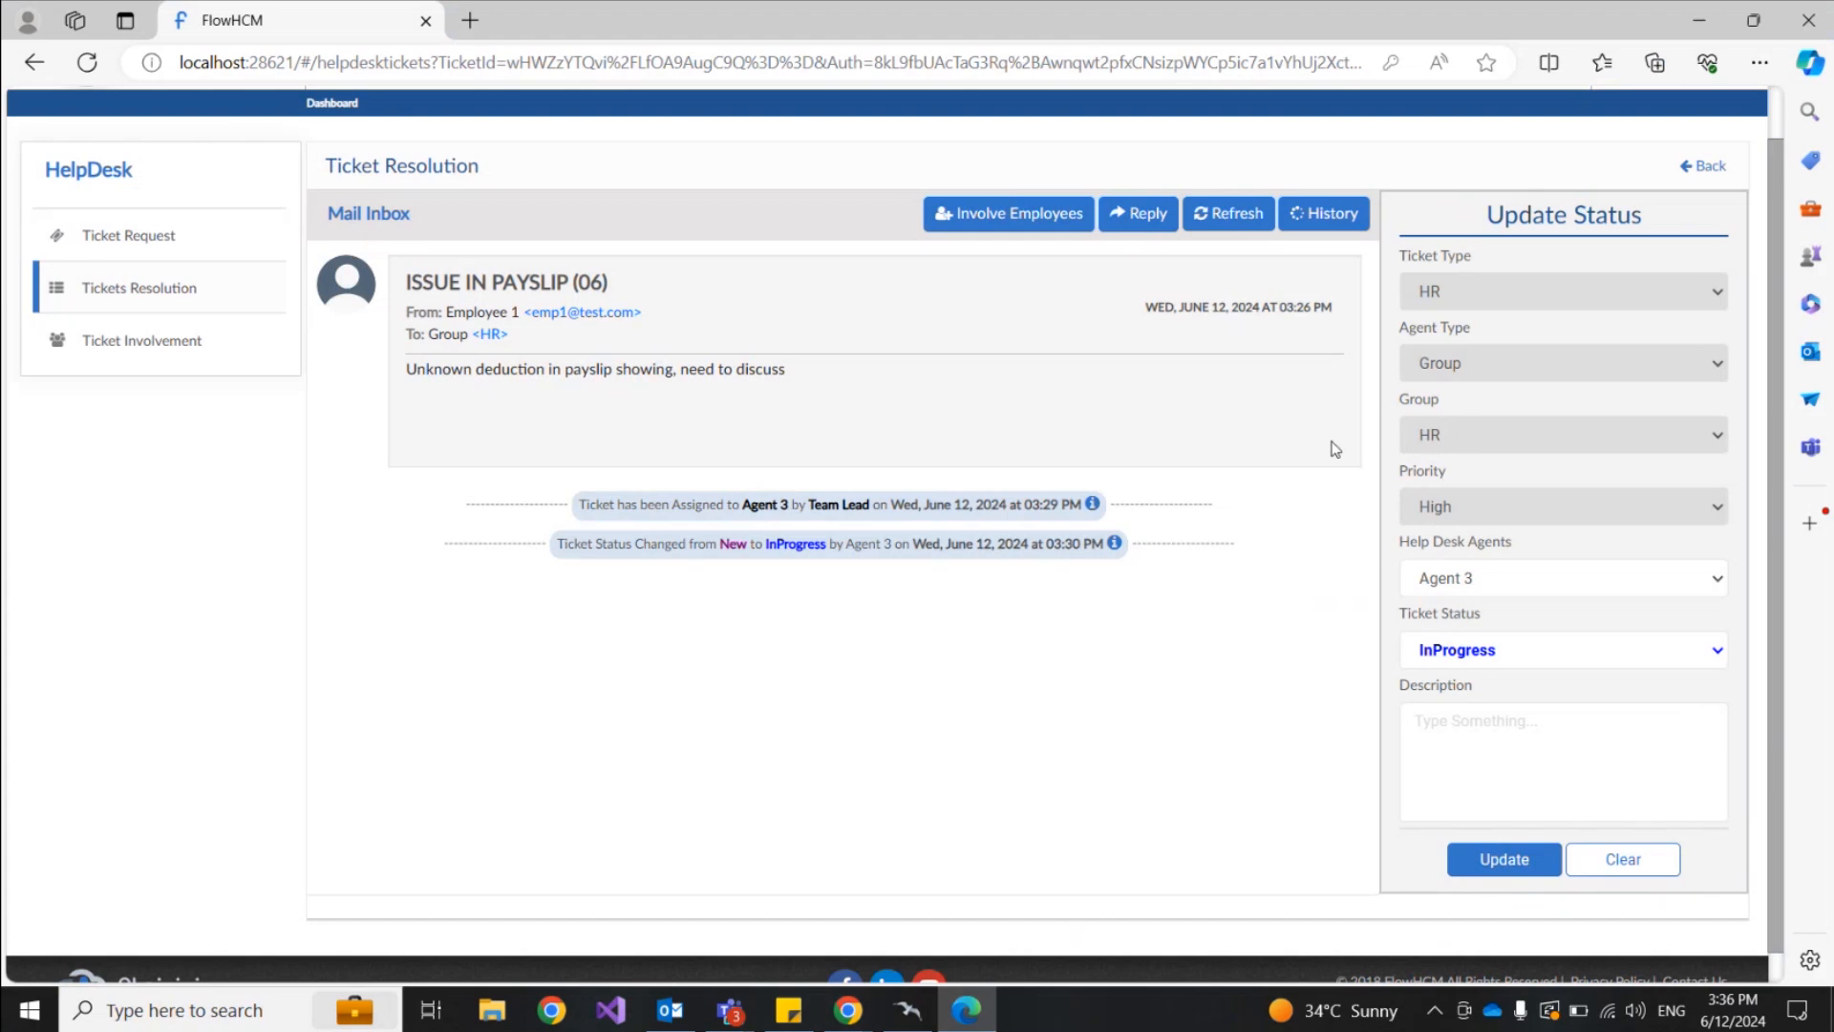
# Step: Log out of Agent 3 and sign in with the CEO's email and password
pyautogui.scroll(1, 1331, 446)
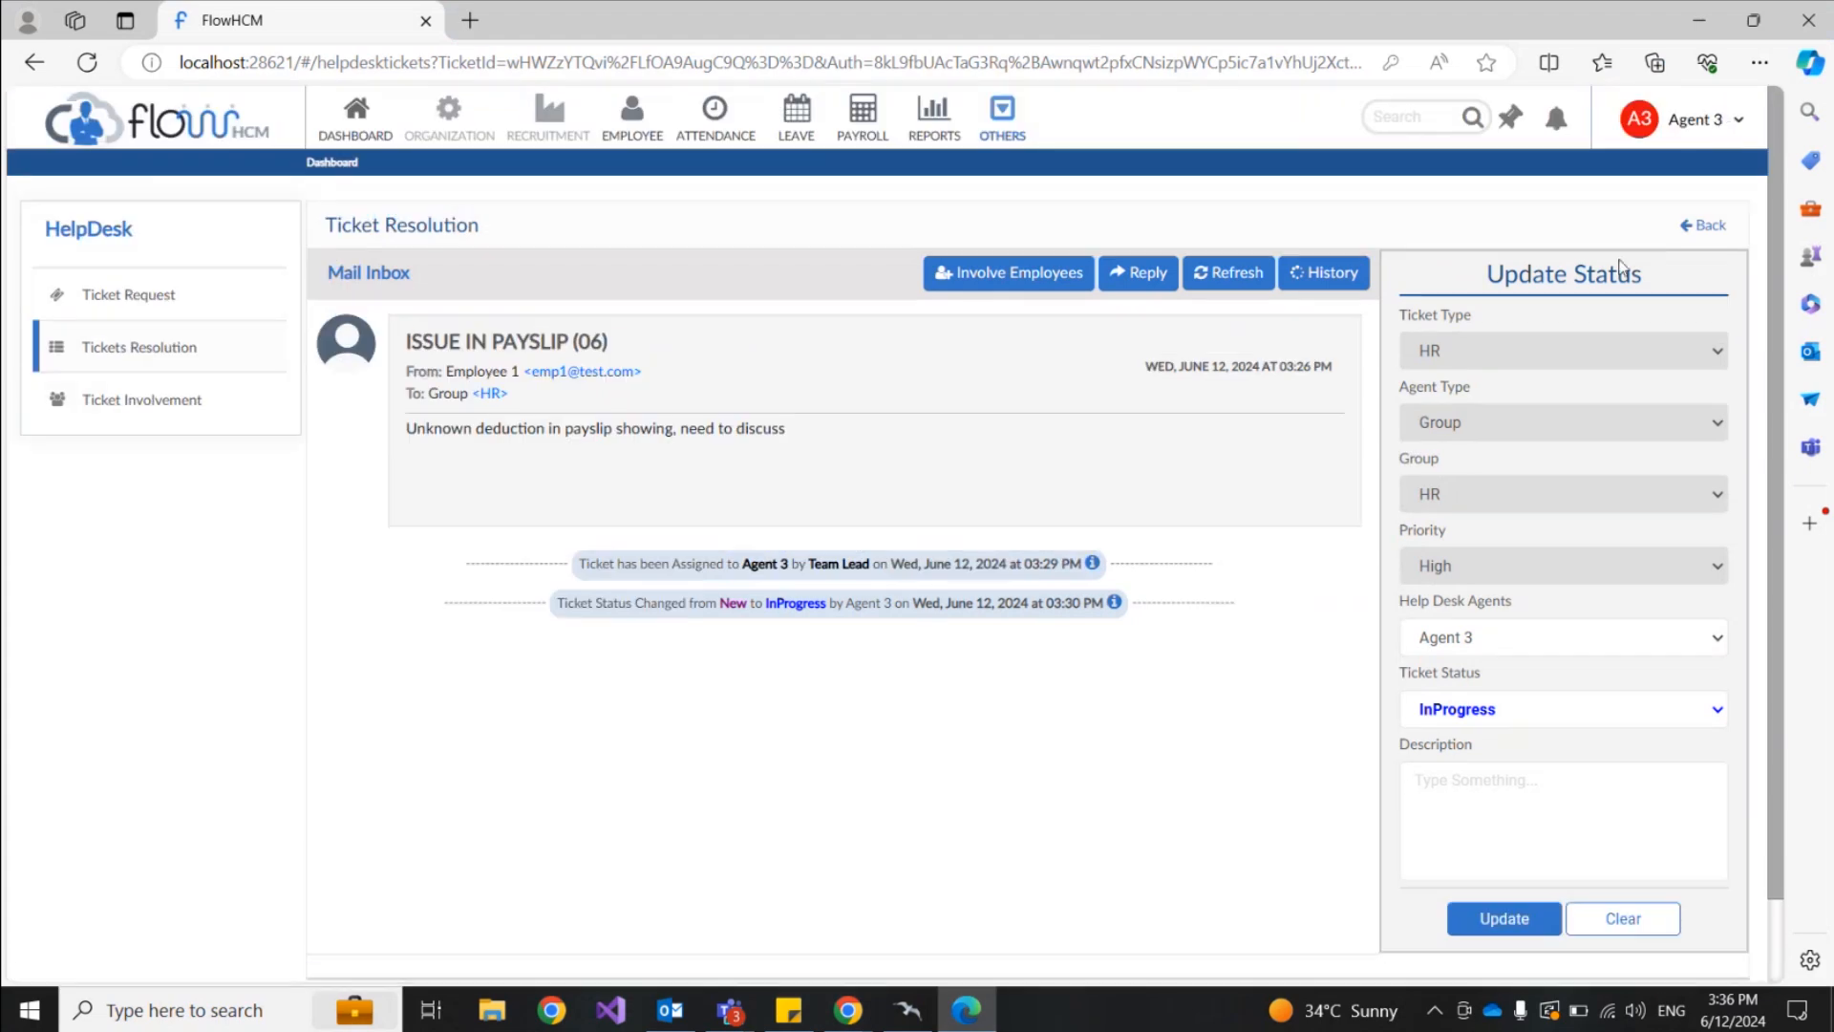
pyautogui.click(1729, 122)
pyautogui.click(1646, 245)
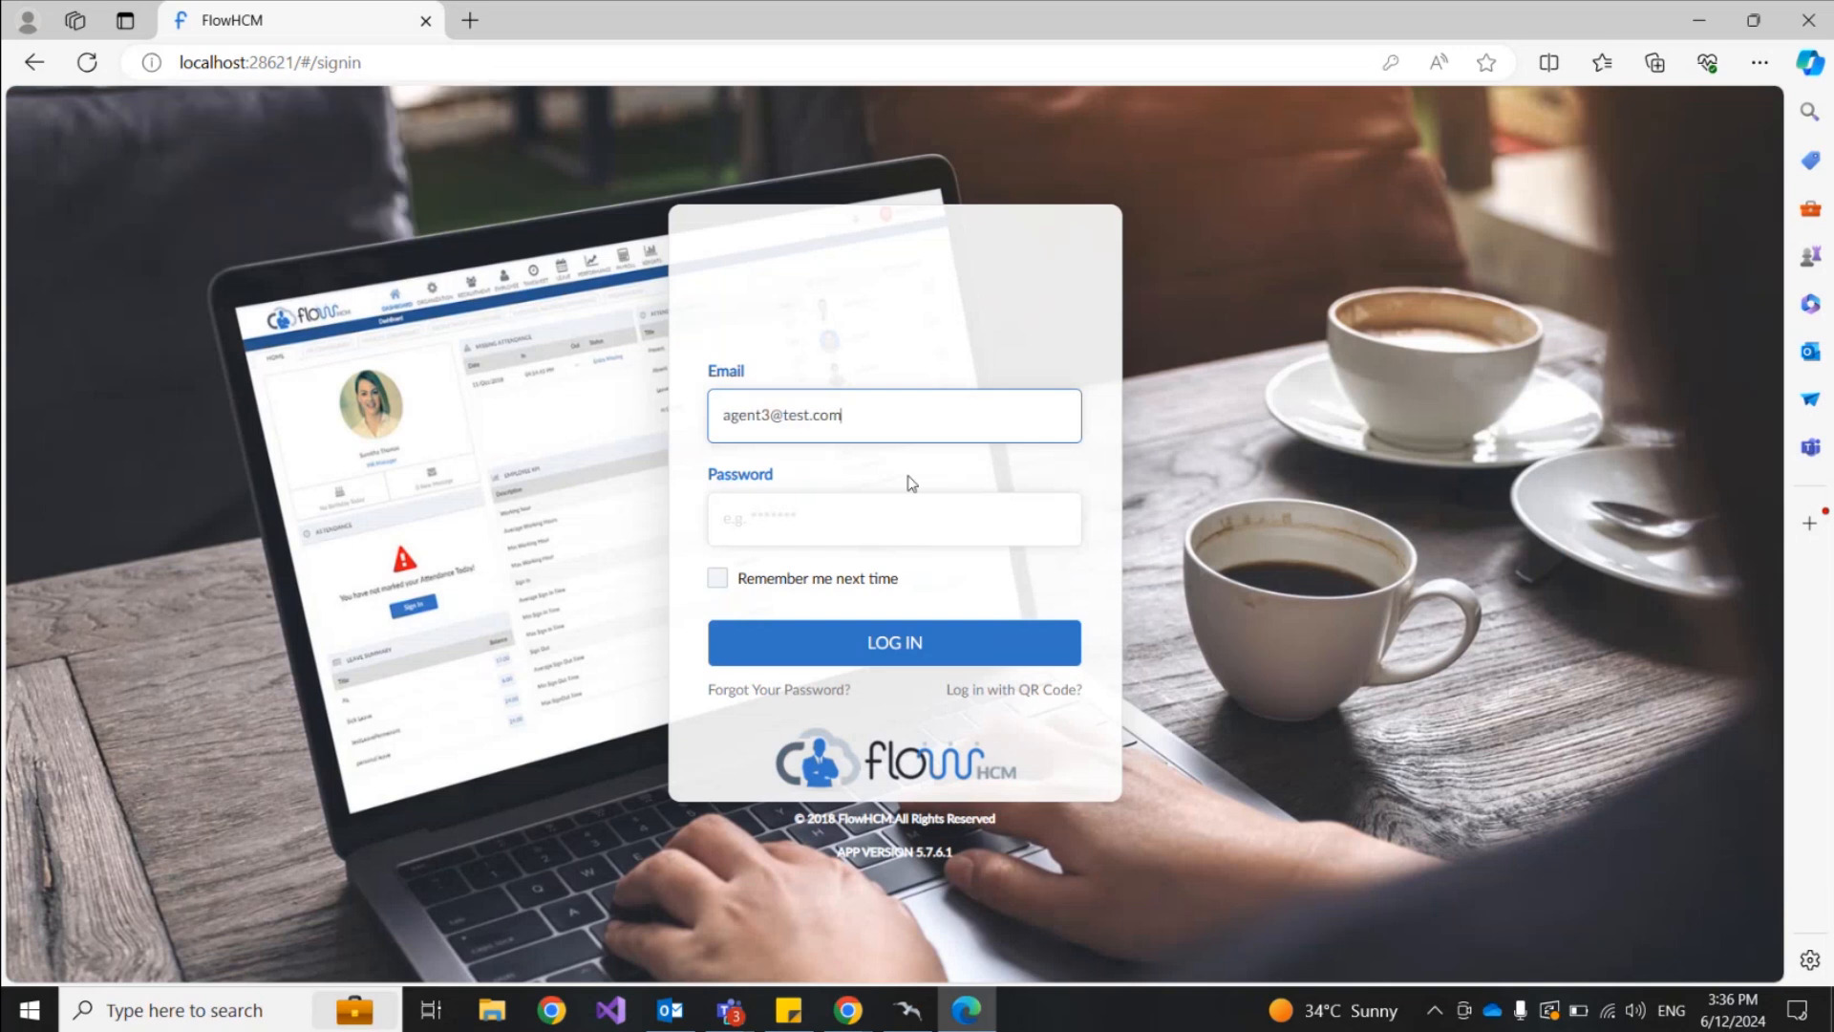
pyautogui.moveTo(767, 418); pyautogui.dragTo(728, 411)
pyautogui.write('ceo')
pyautogui.press('Tab')
pyautogui.write('123')
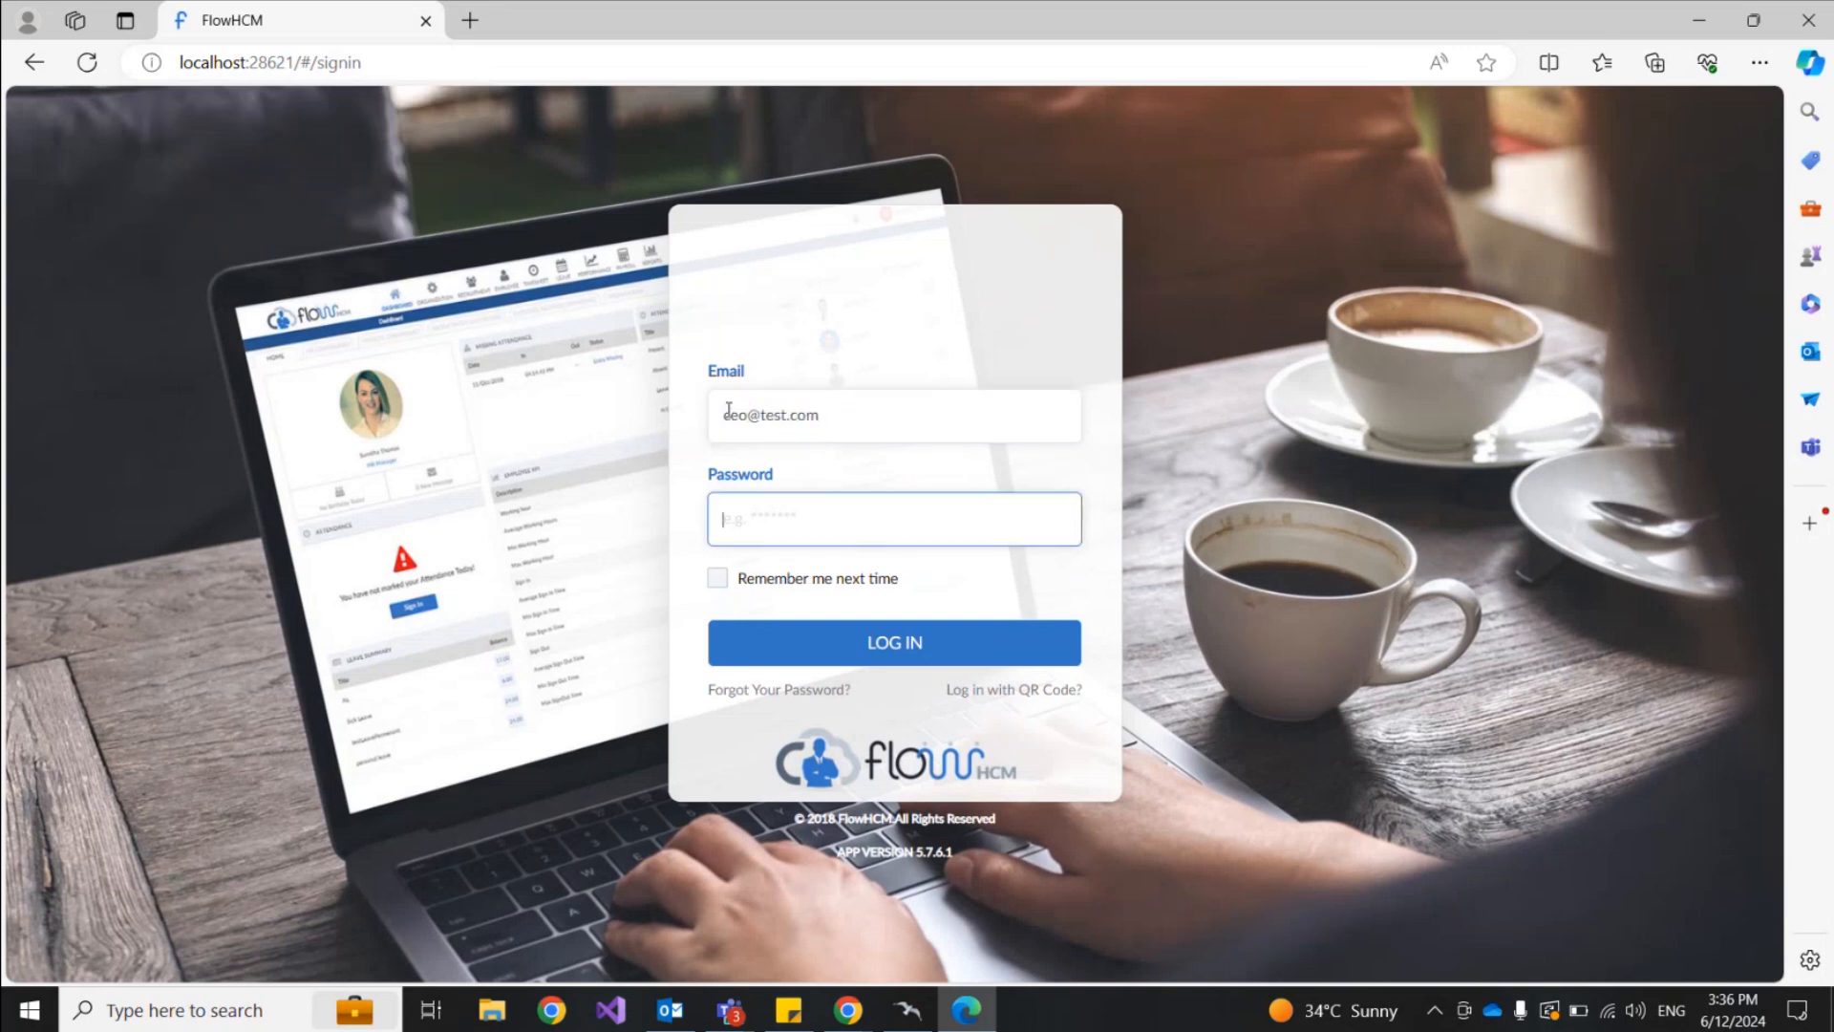
pyautogui.press('Return')
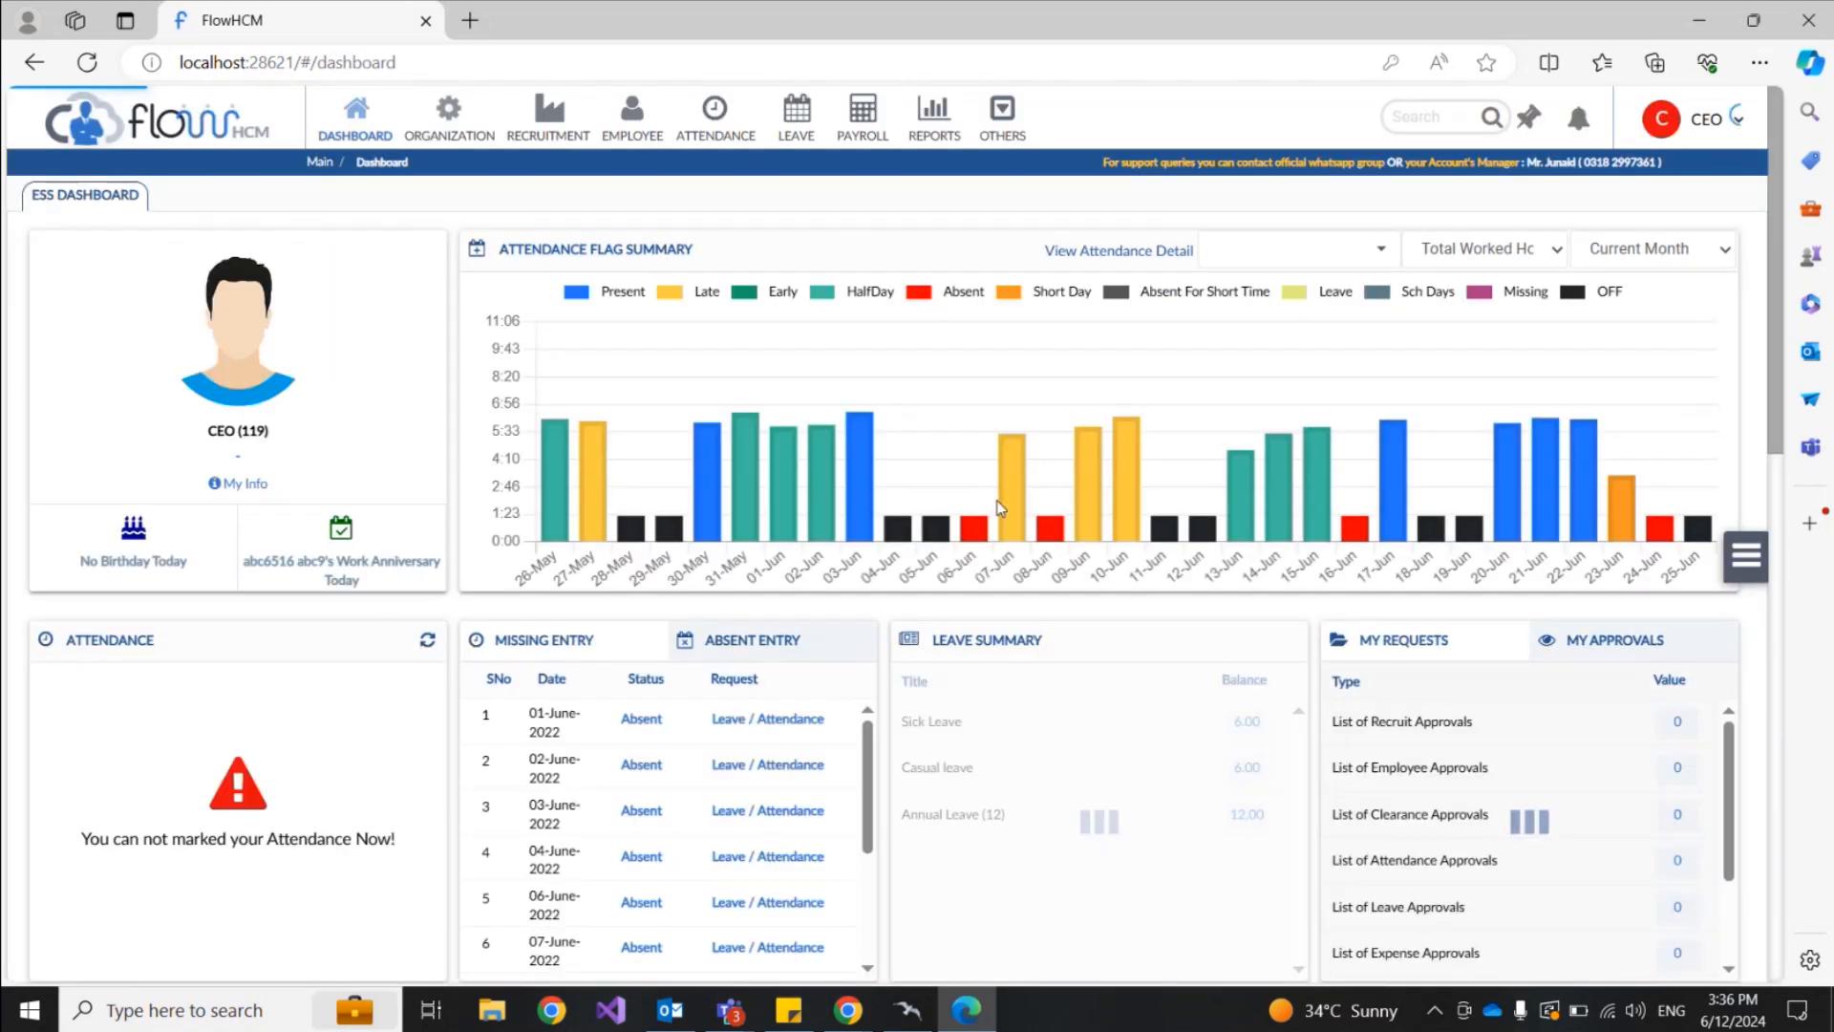
# Step: Open Issue In Payslip (06) from the CEO's involvement notification, review the thread, and start a reply
pyautogui.click(1579, 123)
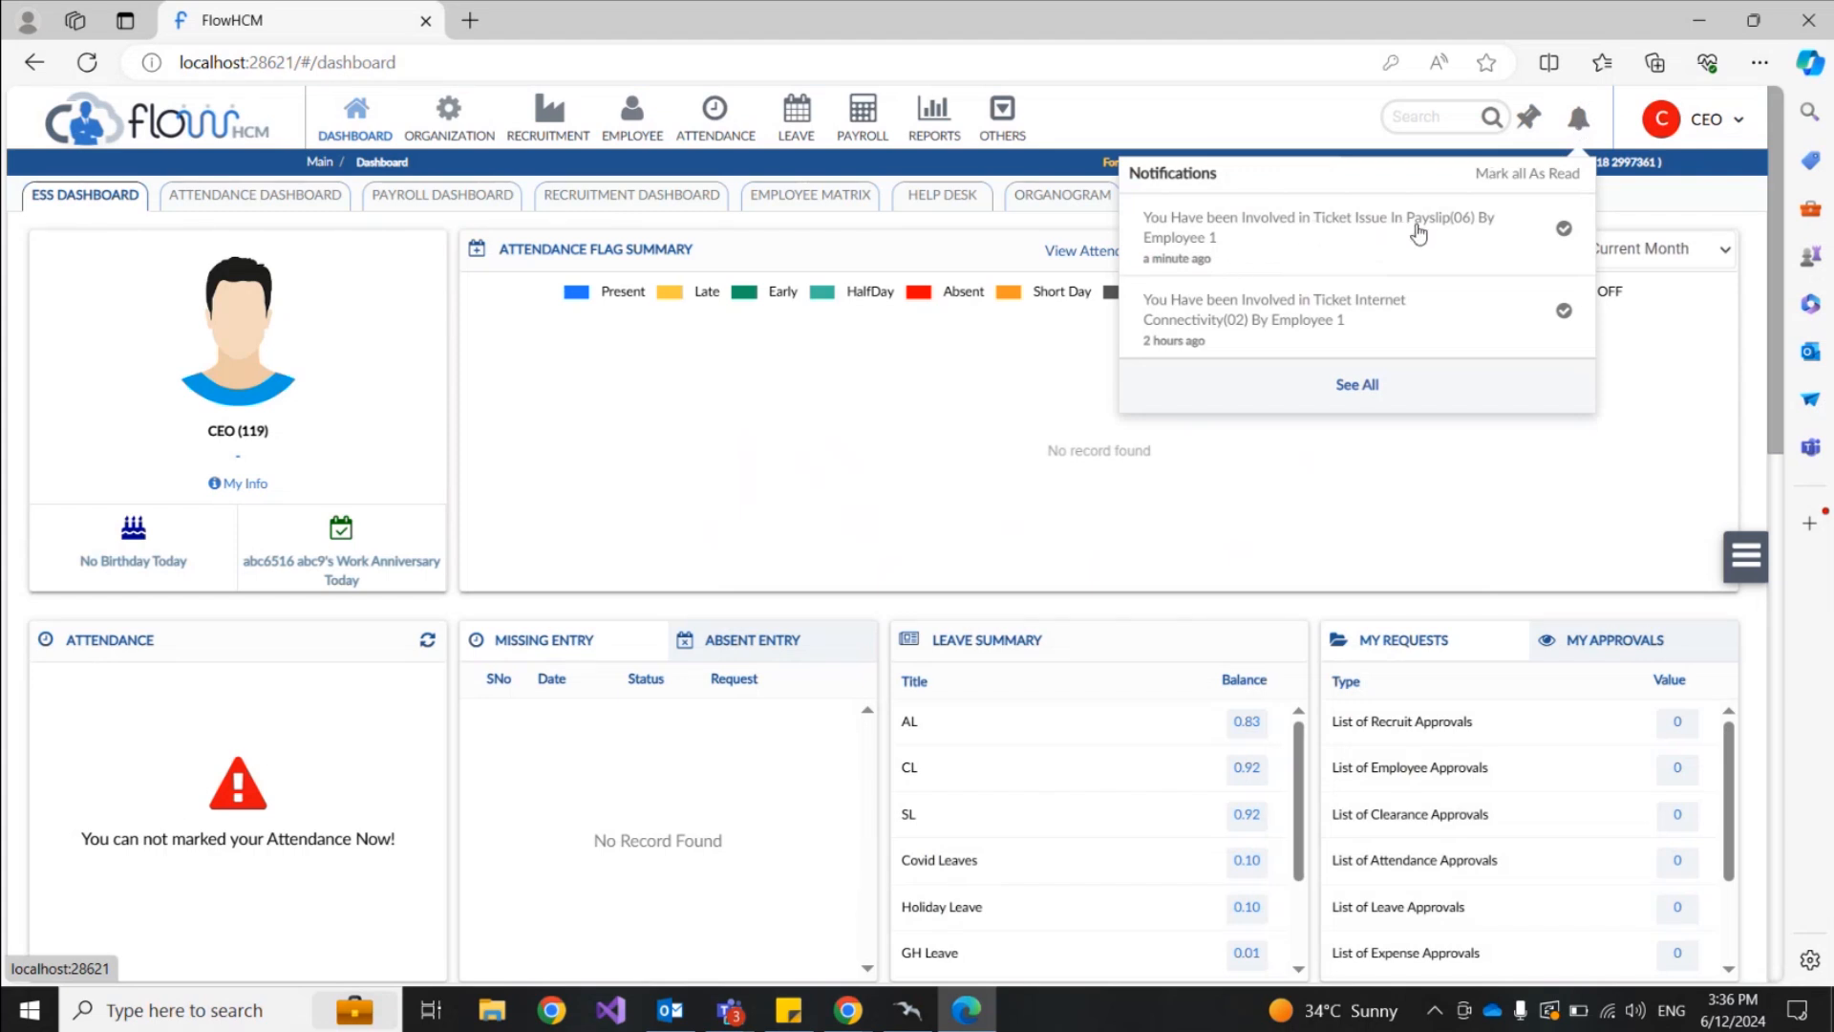
pyautogui.click(1296, 233)
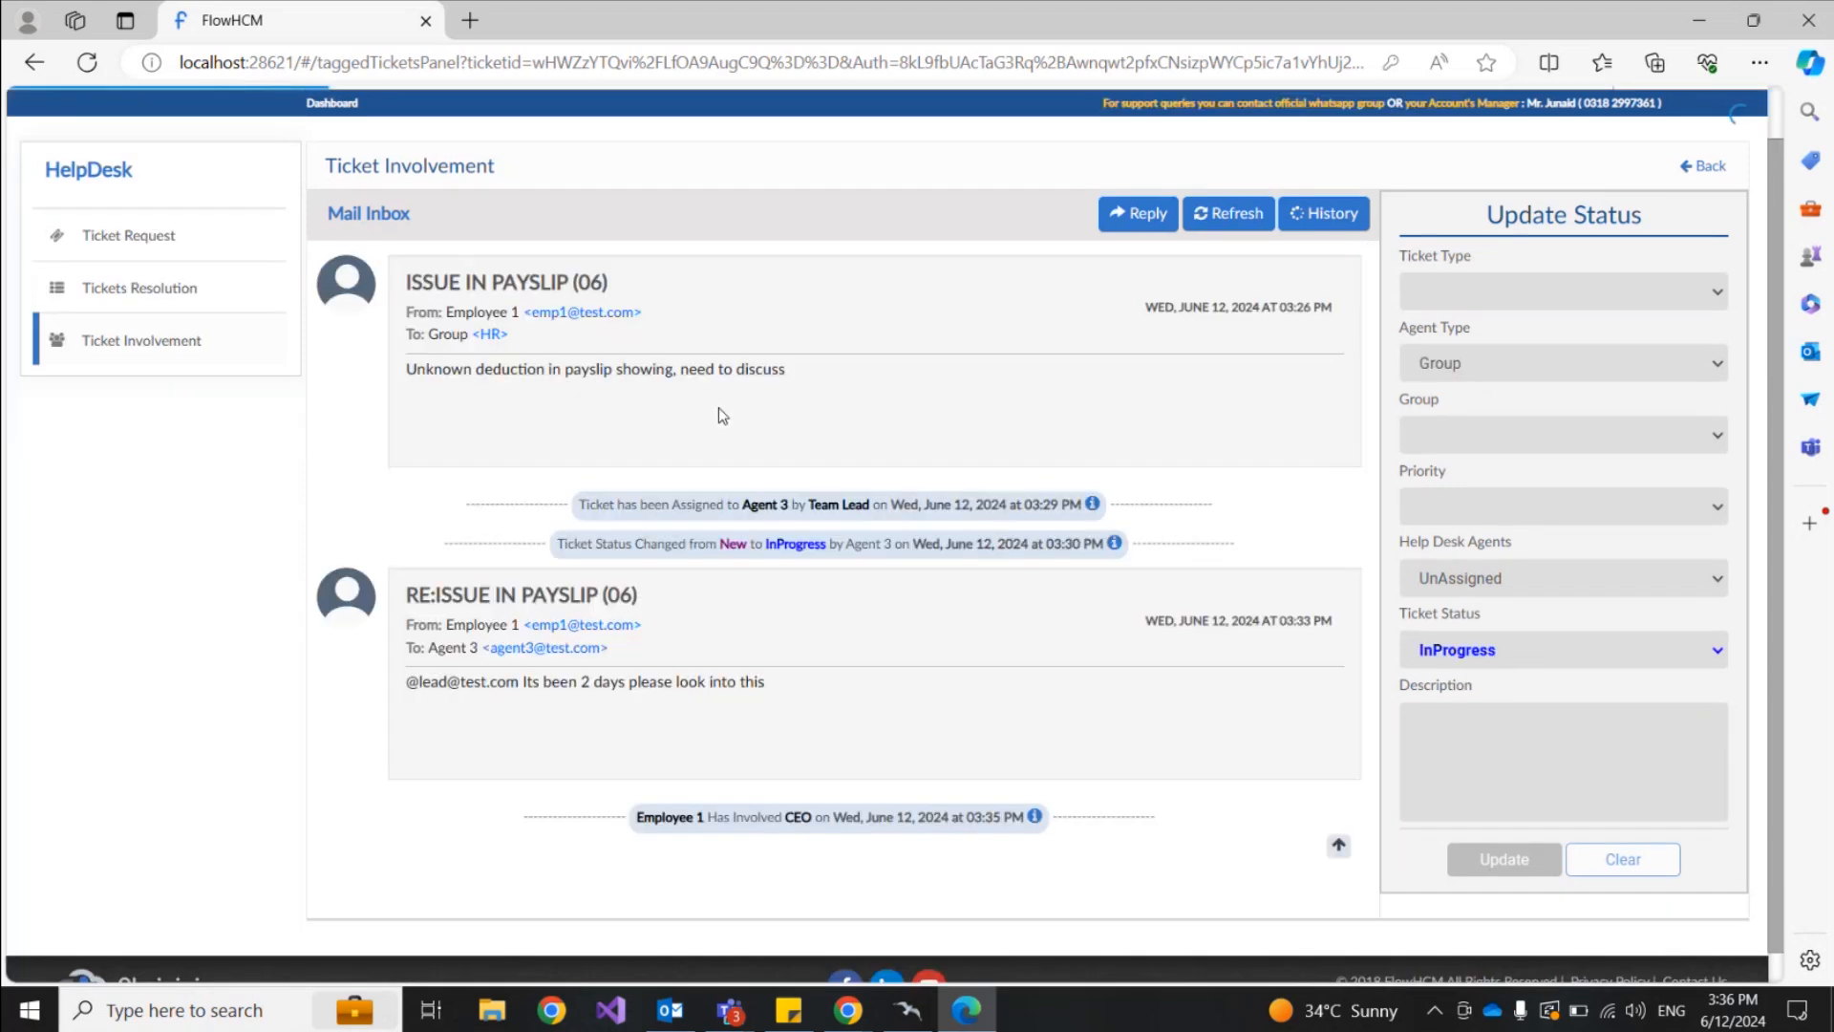
pyautogui.scroll(-1, 911, 445)
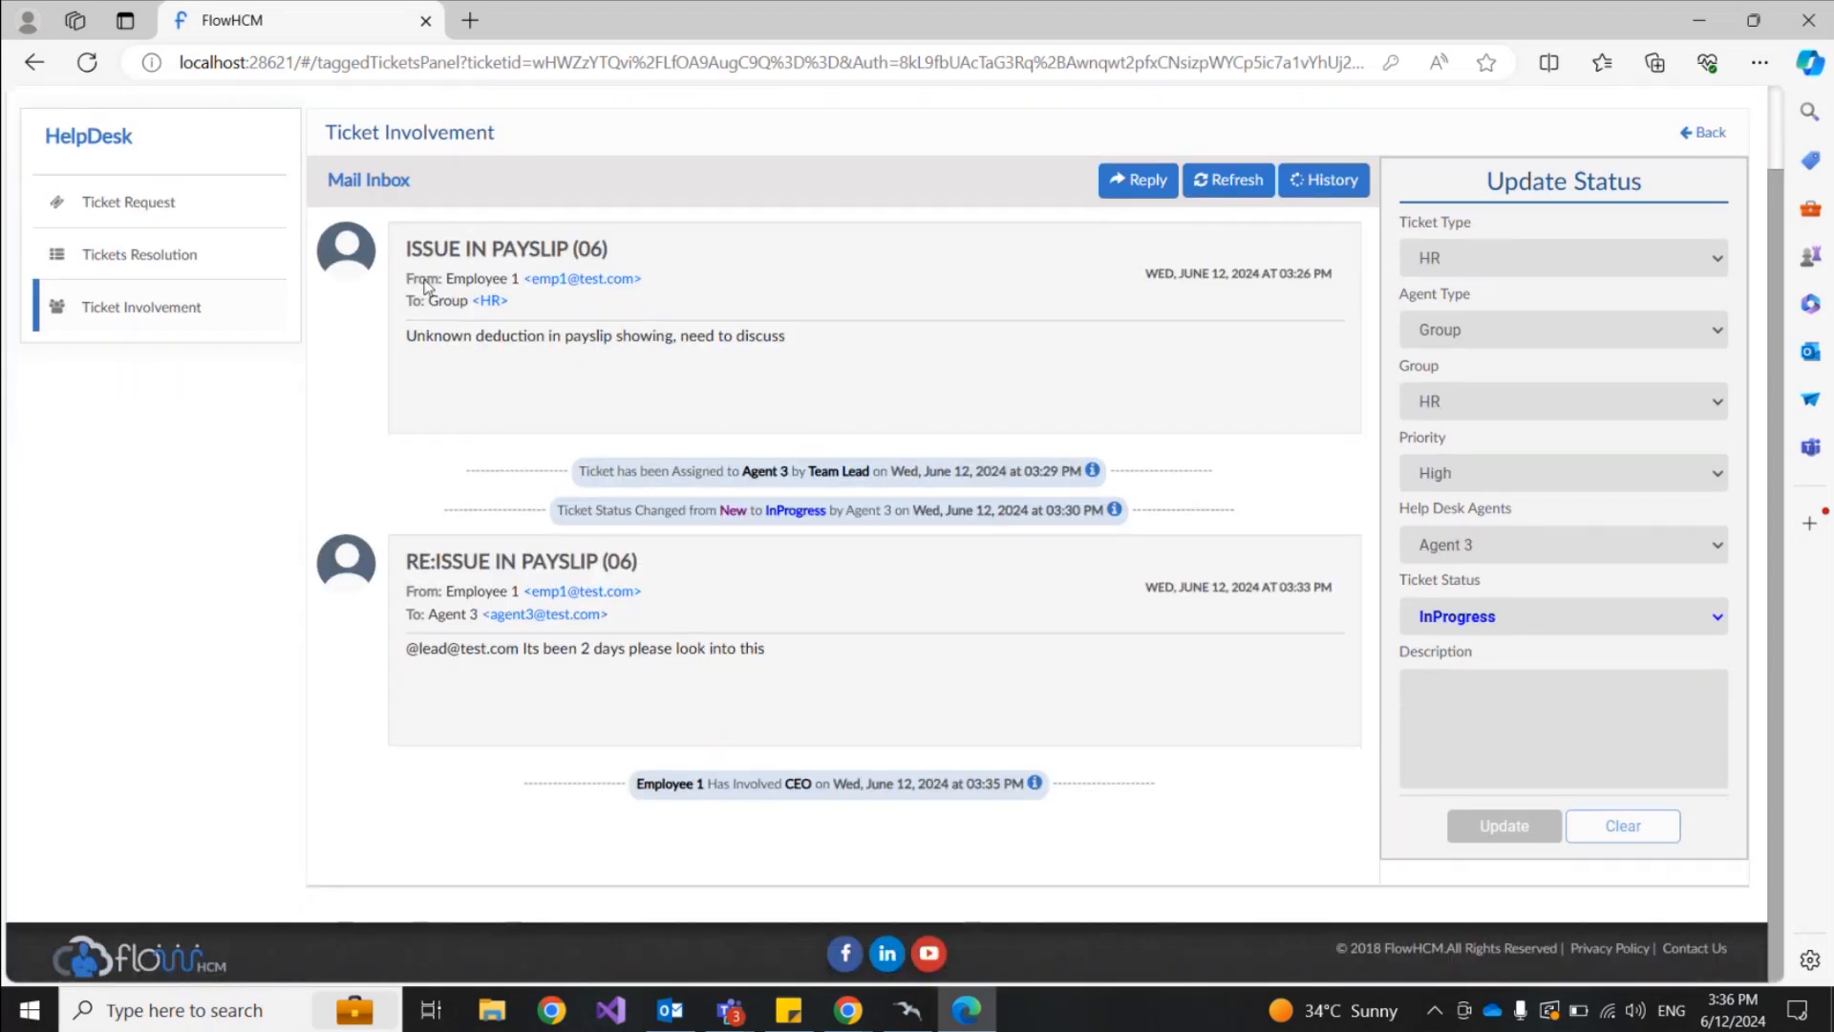
pyautogui.moveTo(405, 278); pyautogui.dragTo(746, 336)
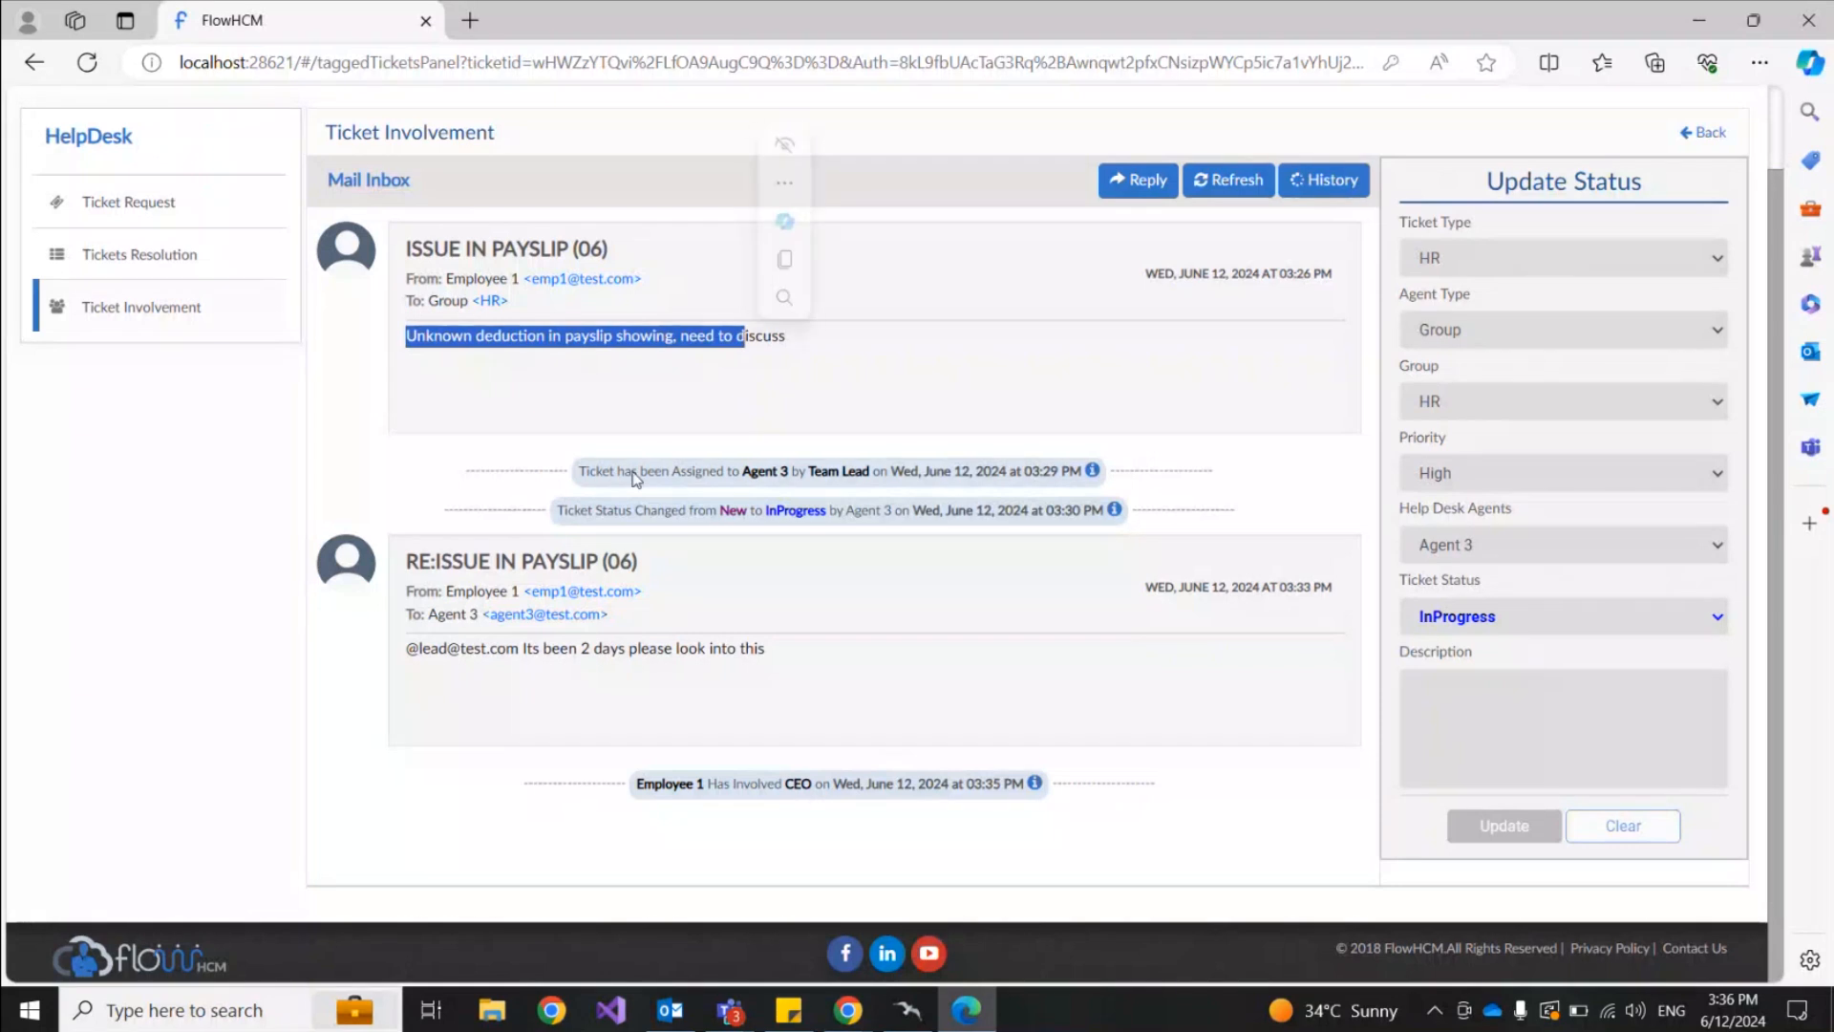
pyautogui.moveTo(748, 472); pyautogui.dragTo(774, 475)
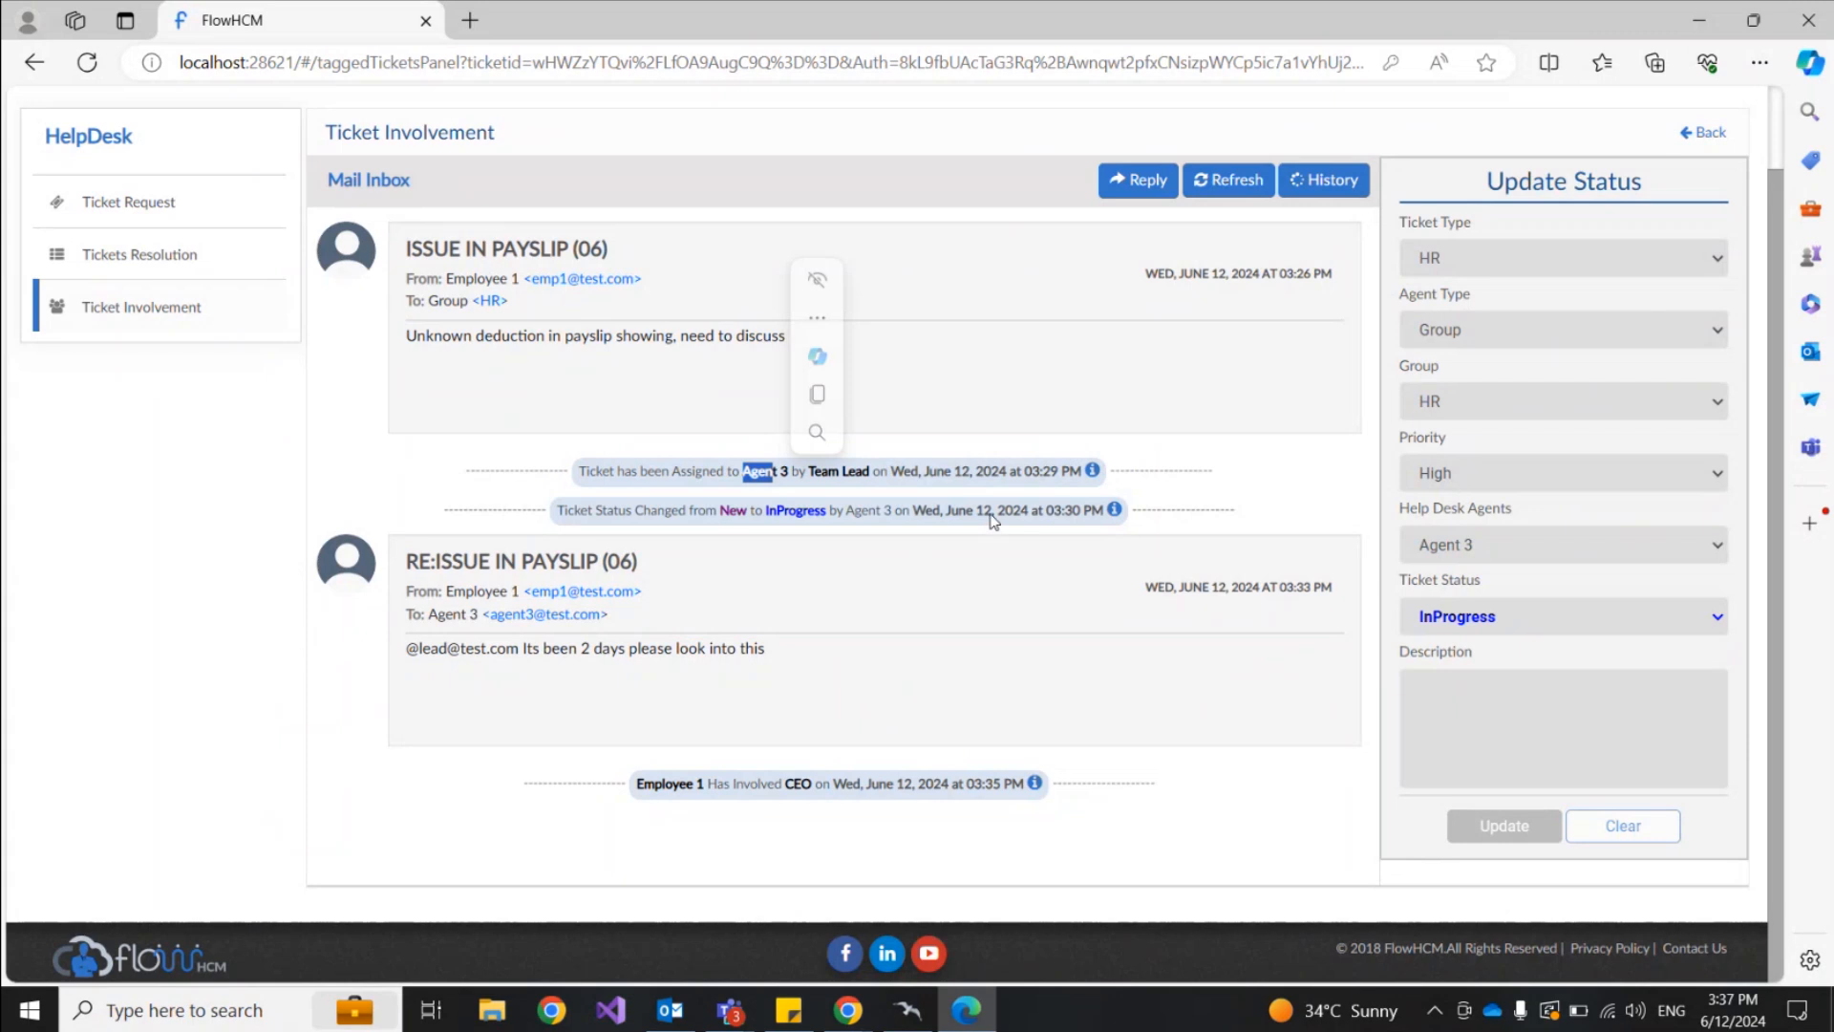
pyautogui.click(1000, 467)
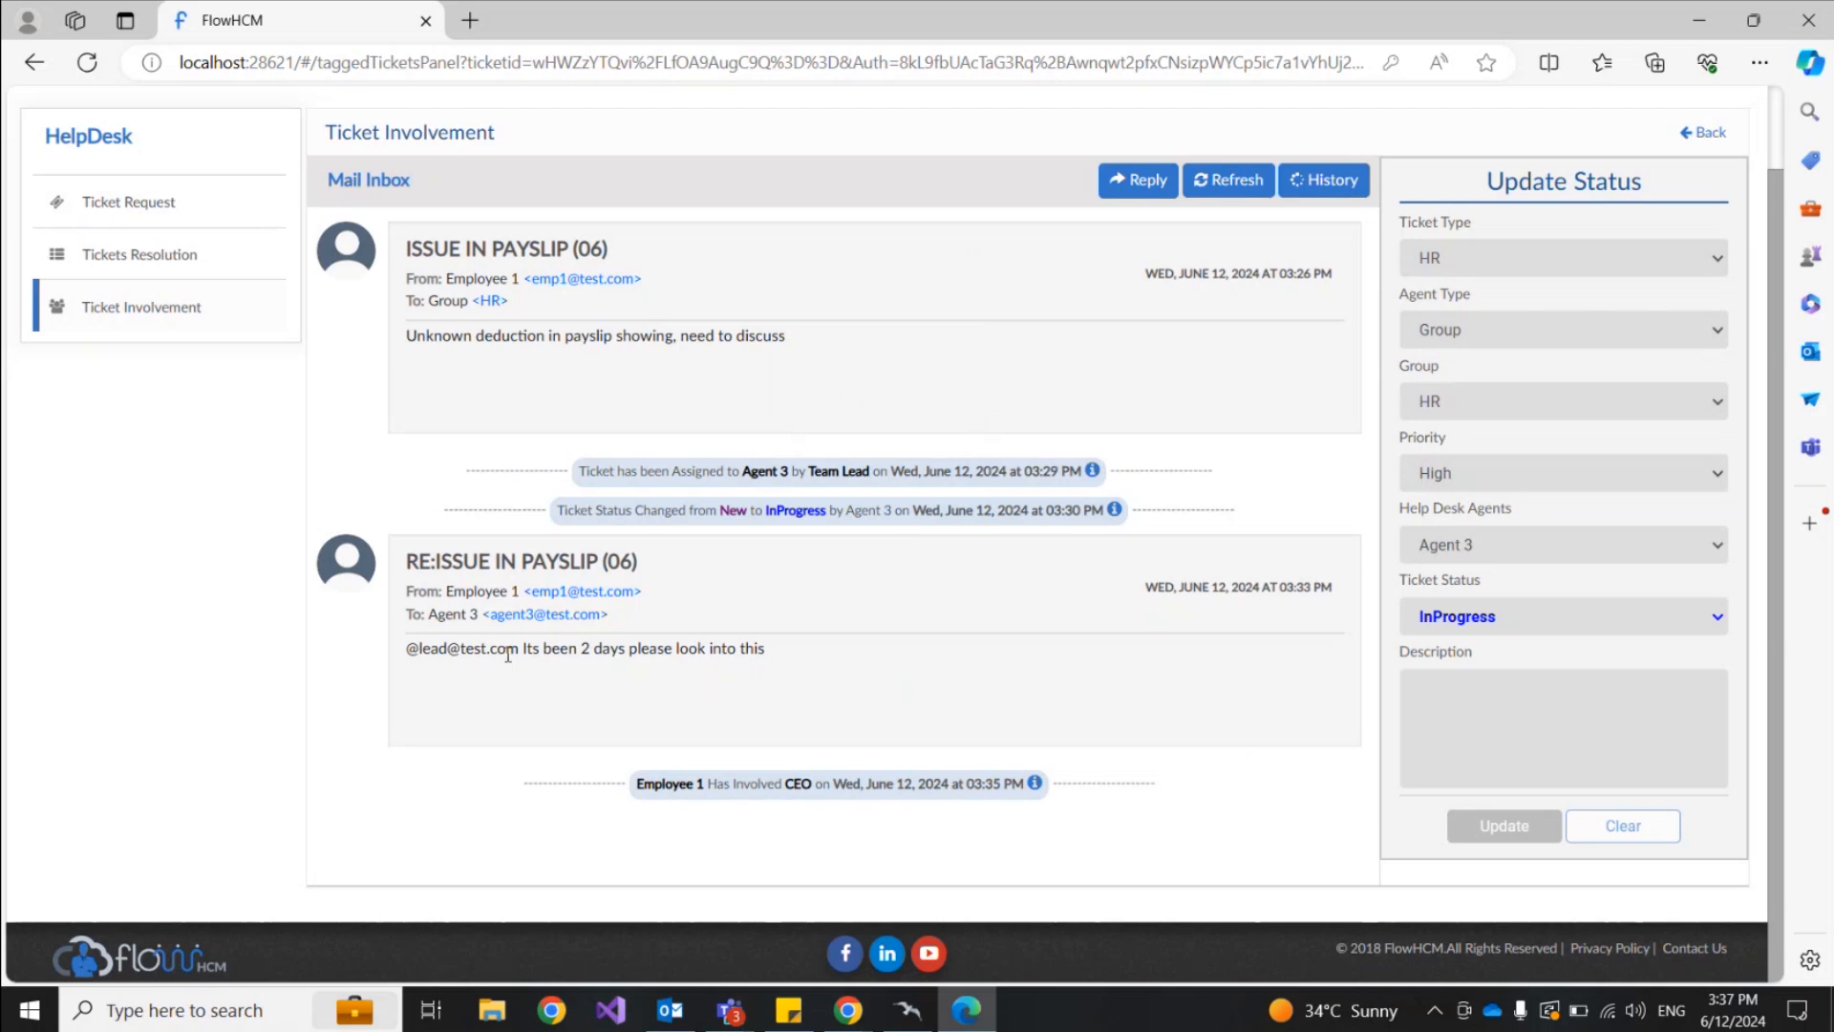
pyautogui.moveTo(785, 661); pyautogui.dragTo(526, 653)
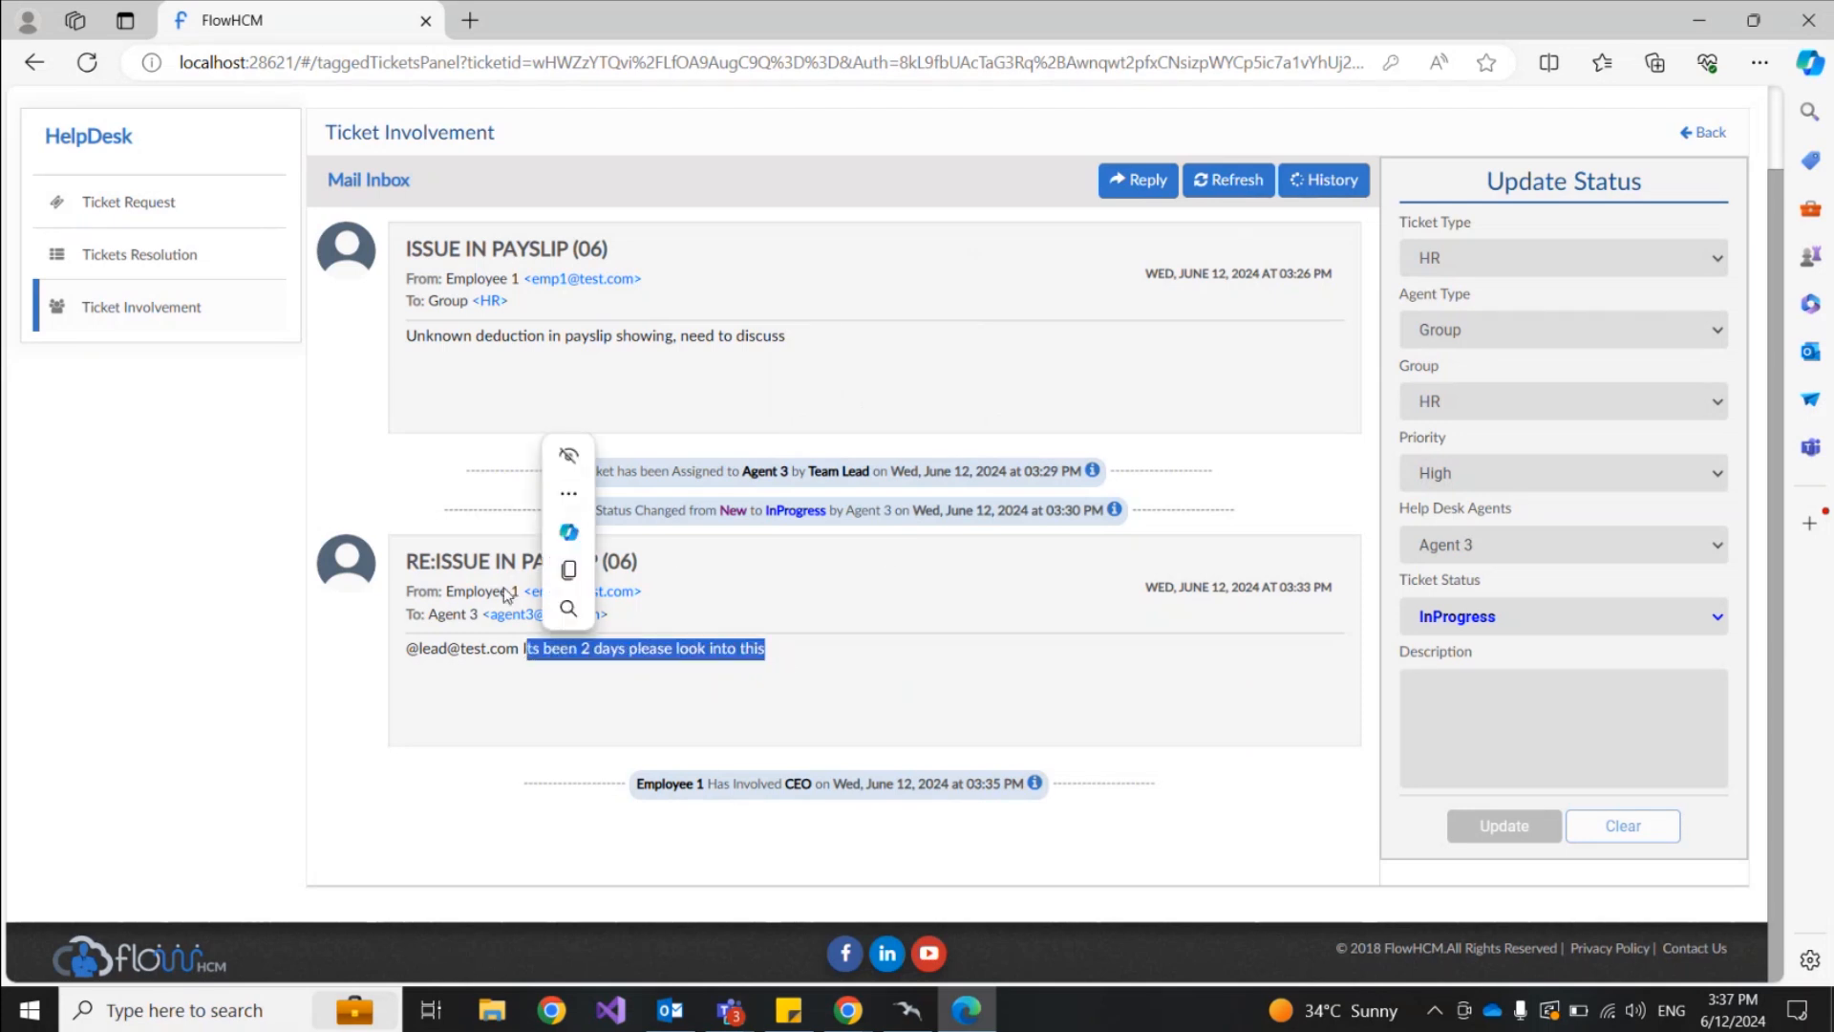
pyautogui.click(833, 652)
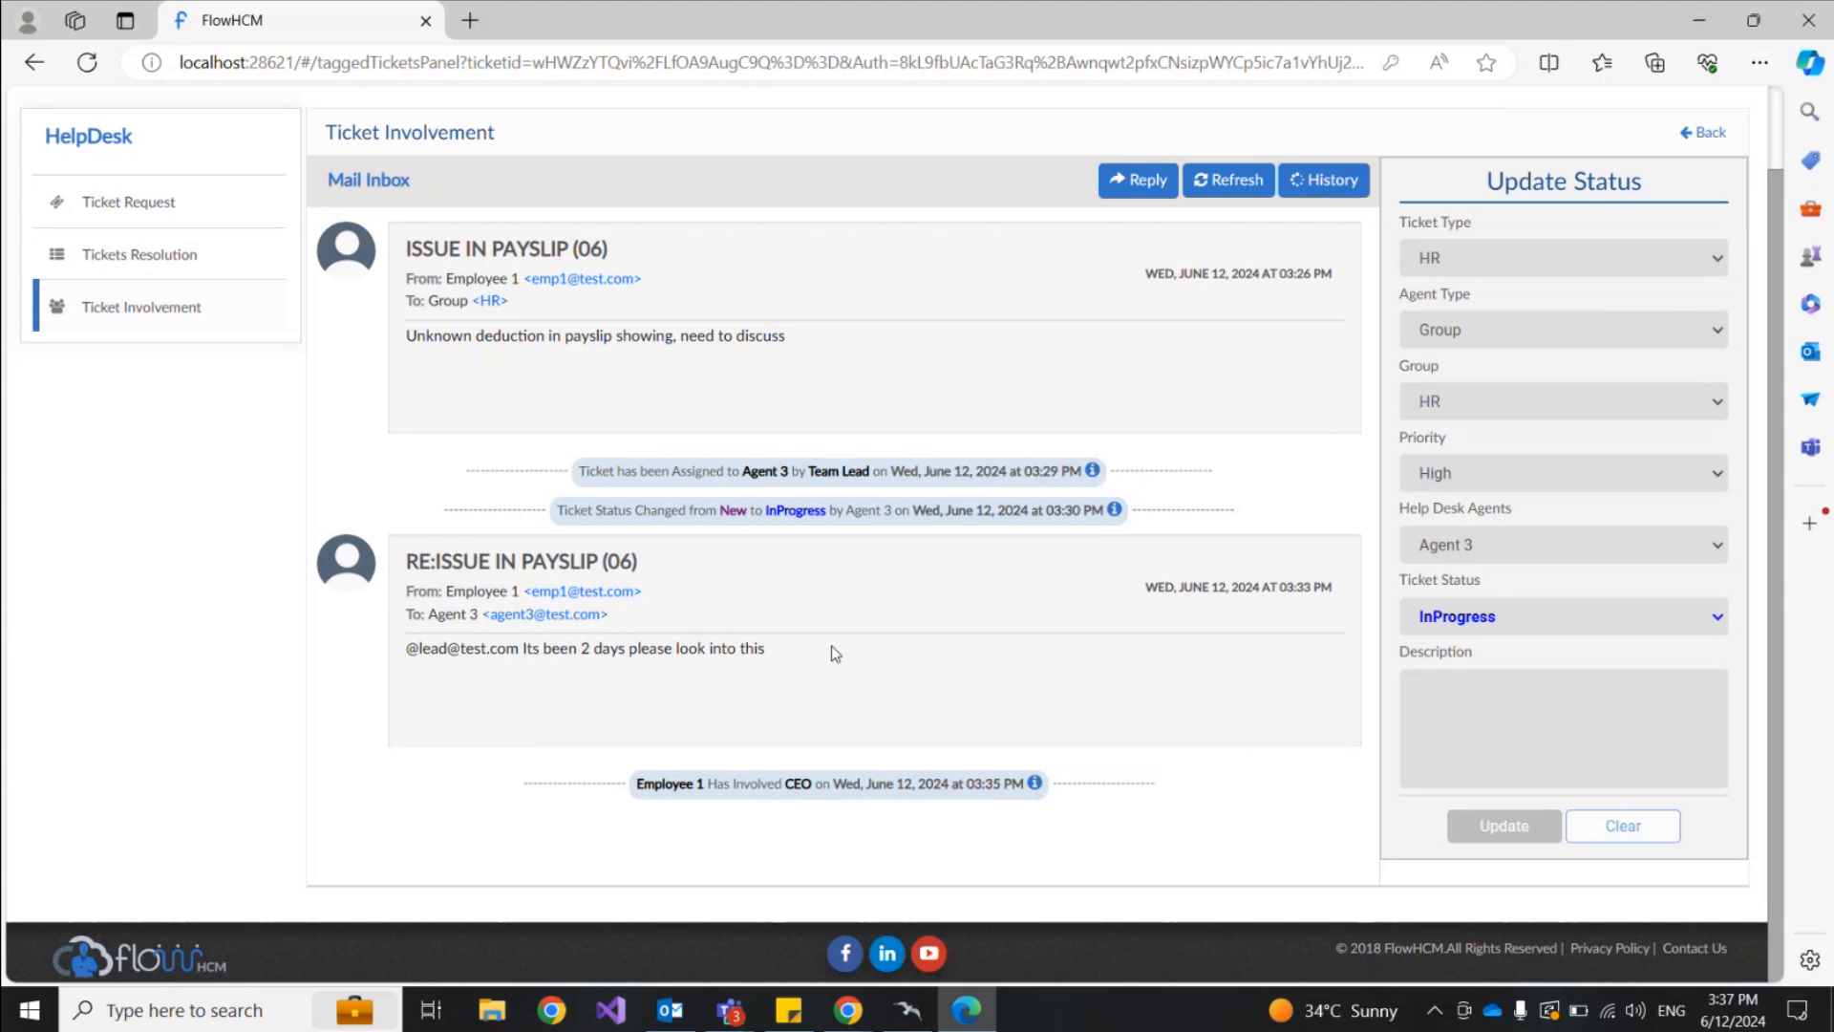
pyautogui.click(1138, 180)
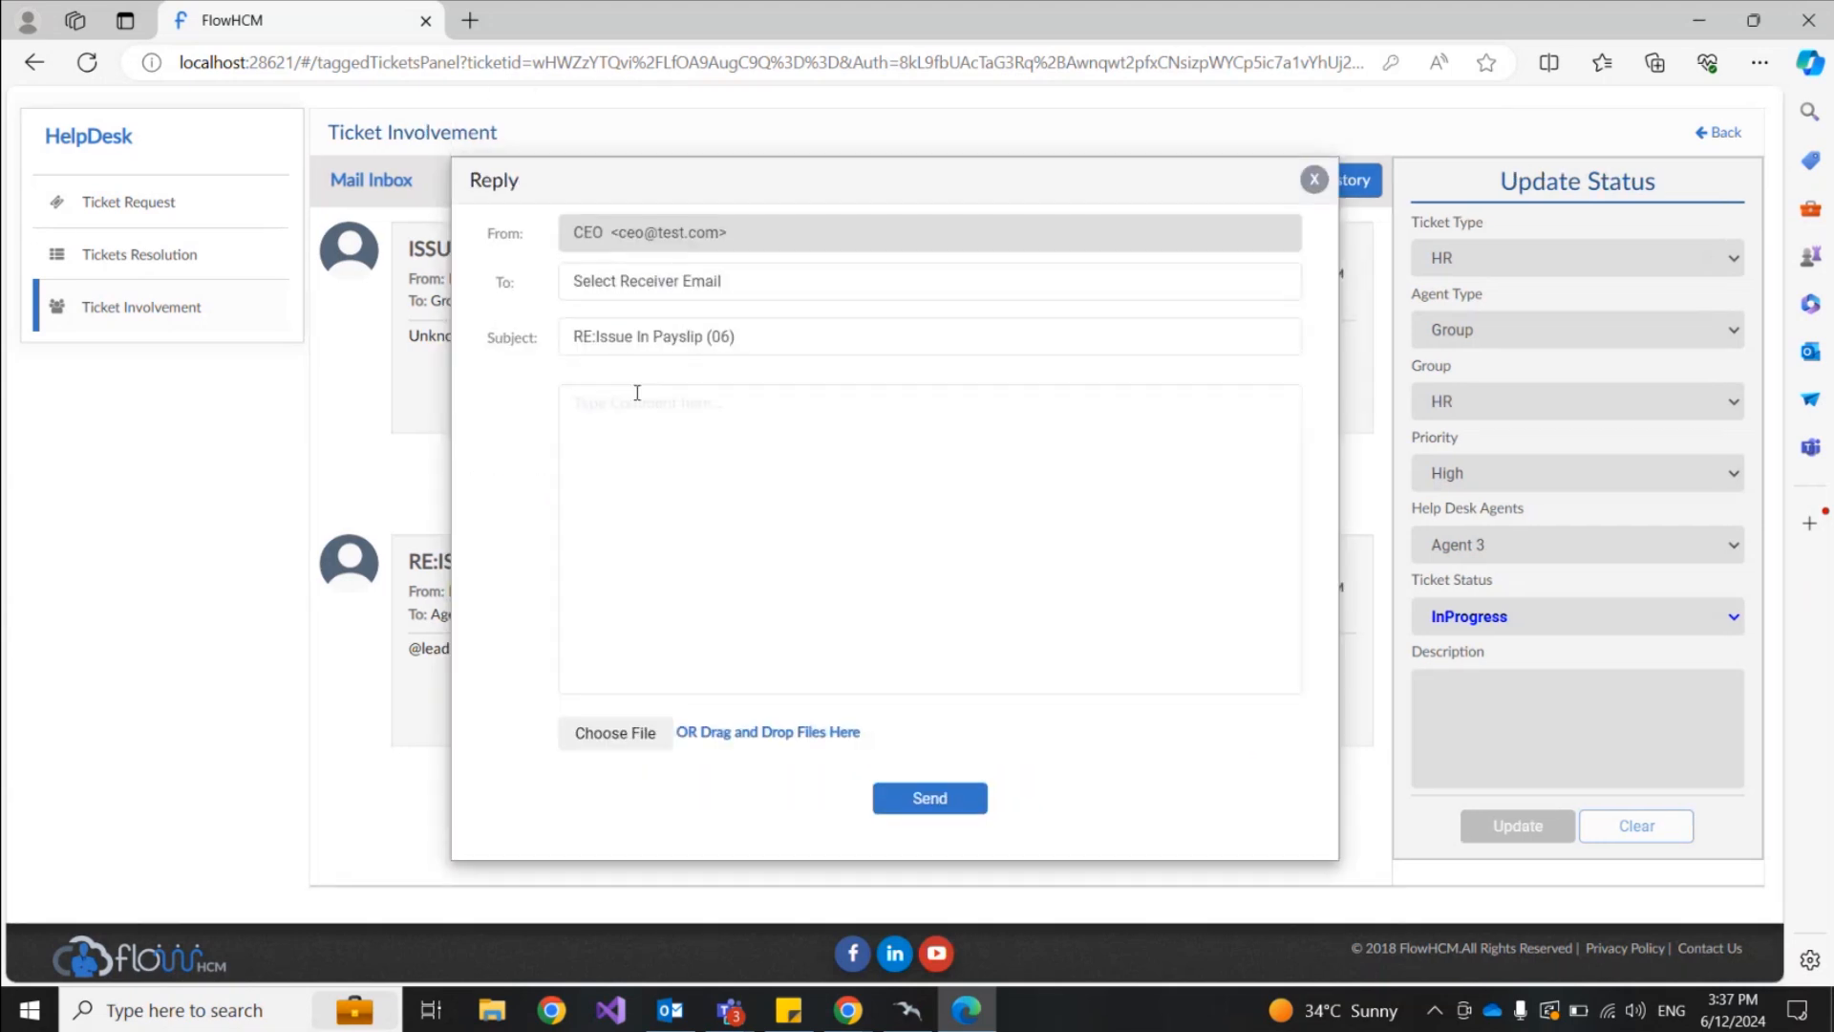
# Step: Send Agent 3 the reply 'This will be resolved don't worry', correcting the 'dont' spelling
pyautogui.click(704, 286)
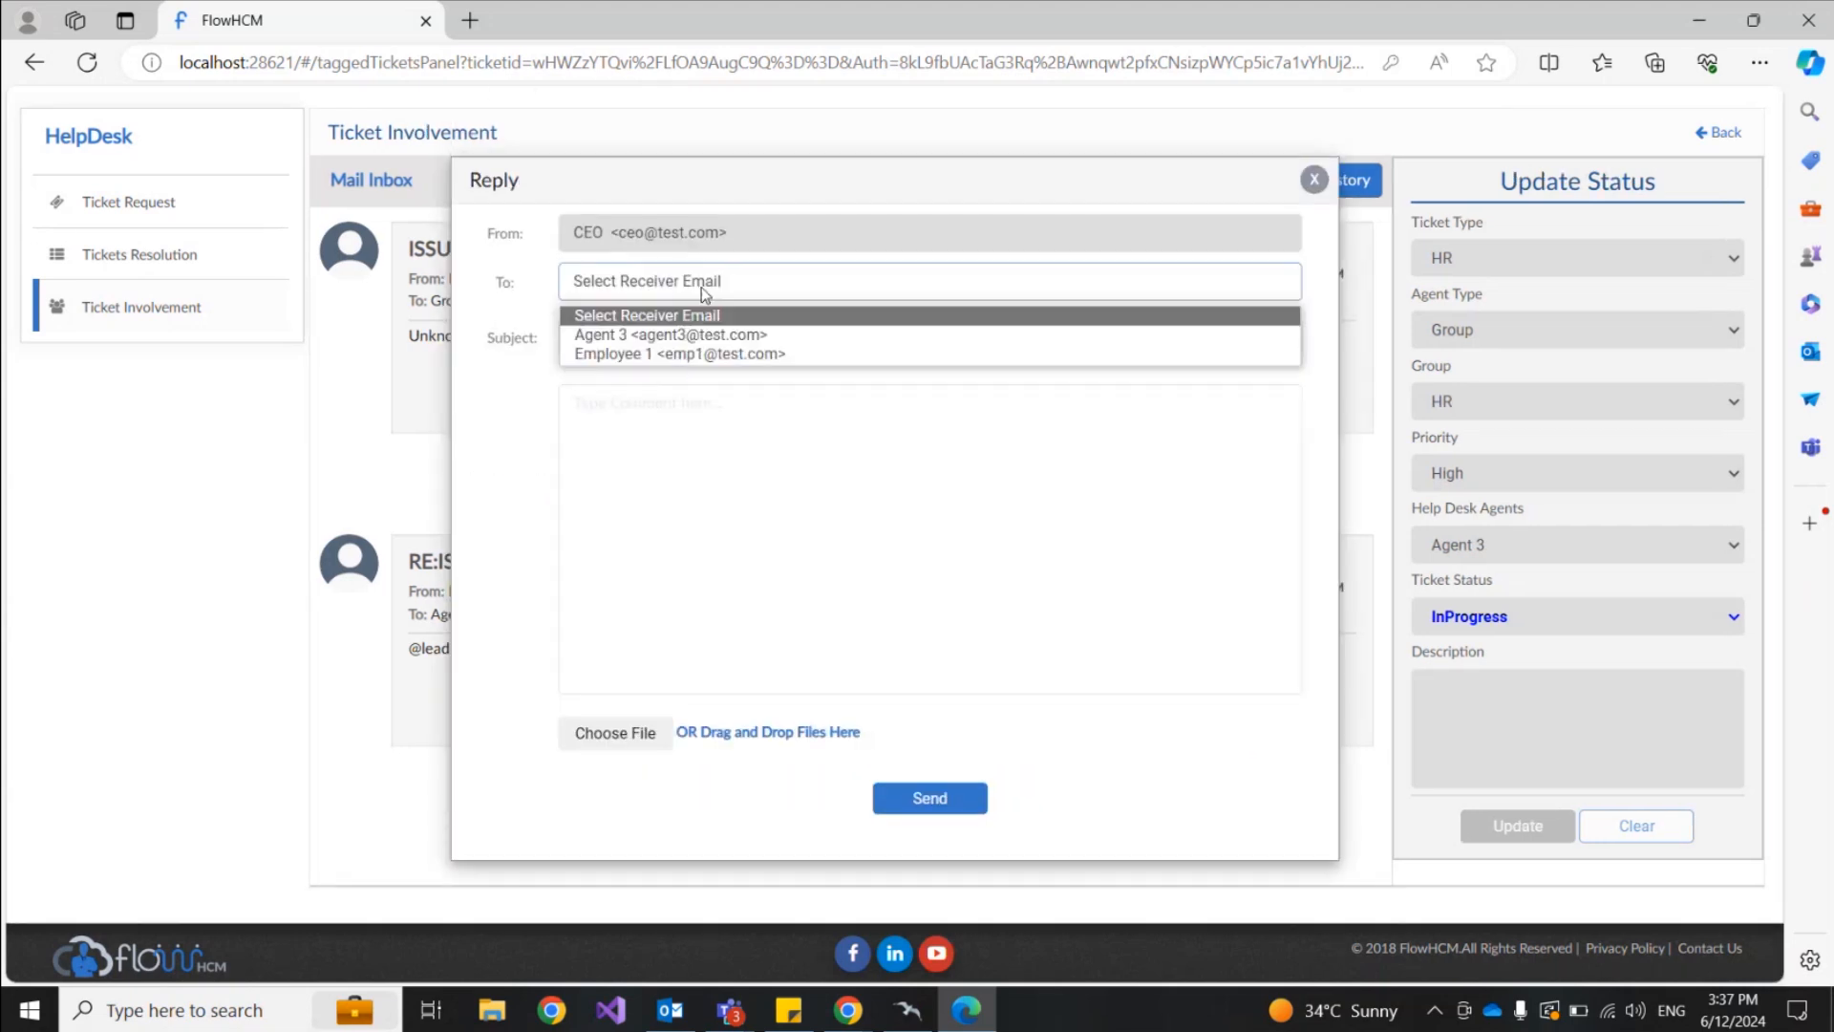
pyautogui.click(664, 336)
pyautogui.click(614, 415)
pyautogui.write('This wil')
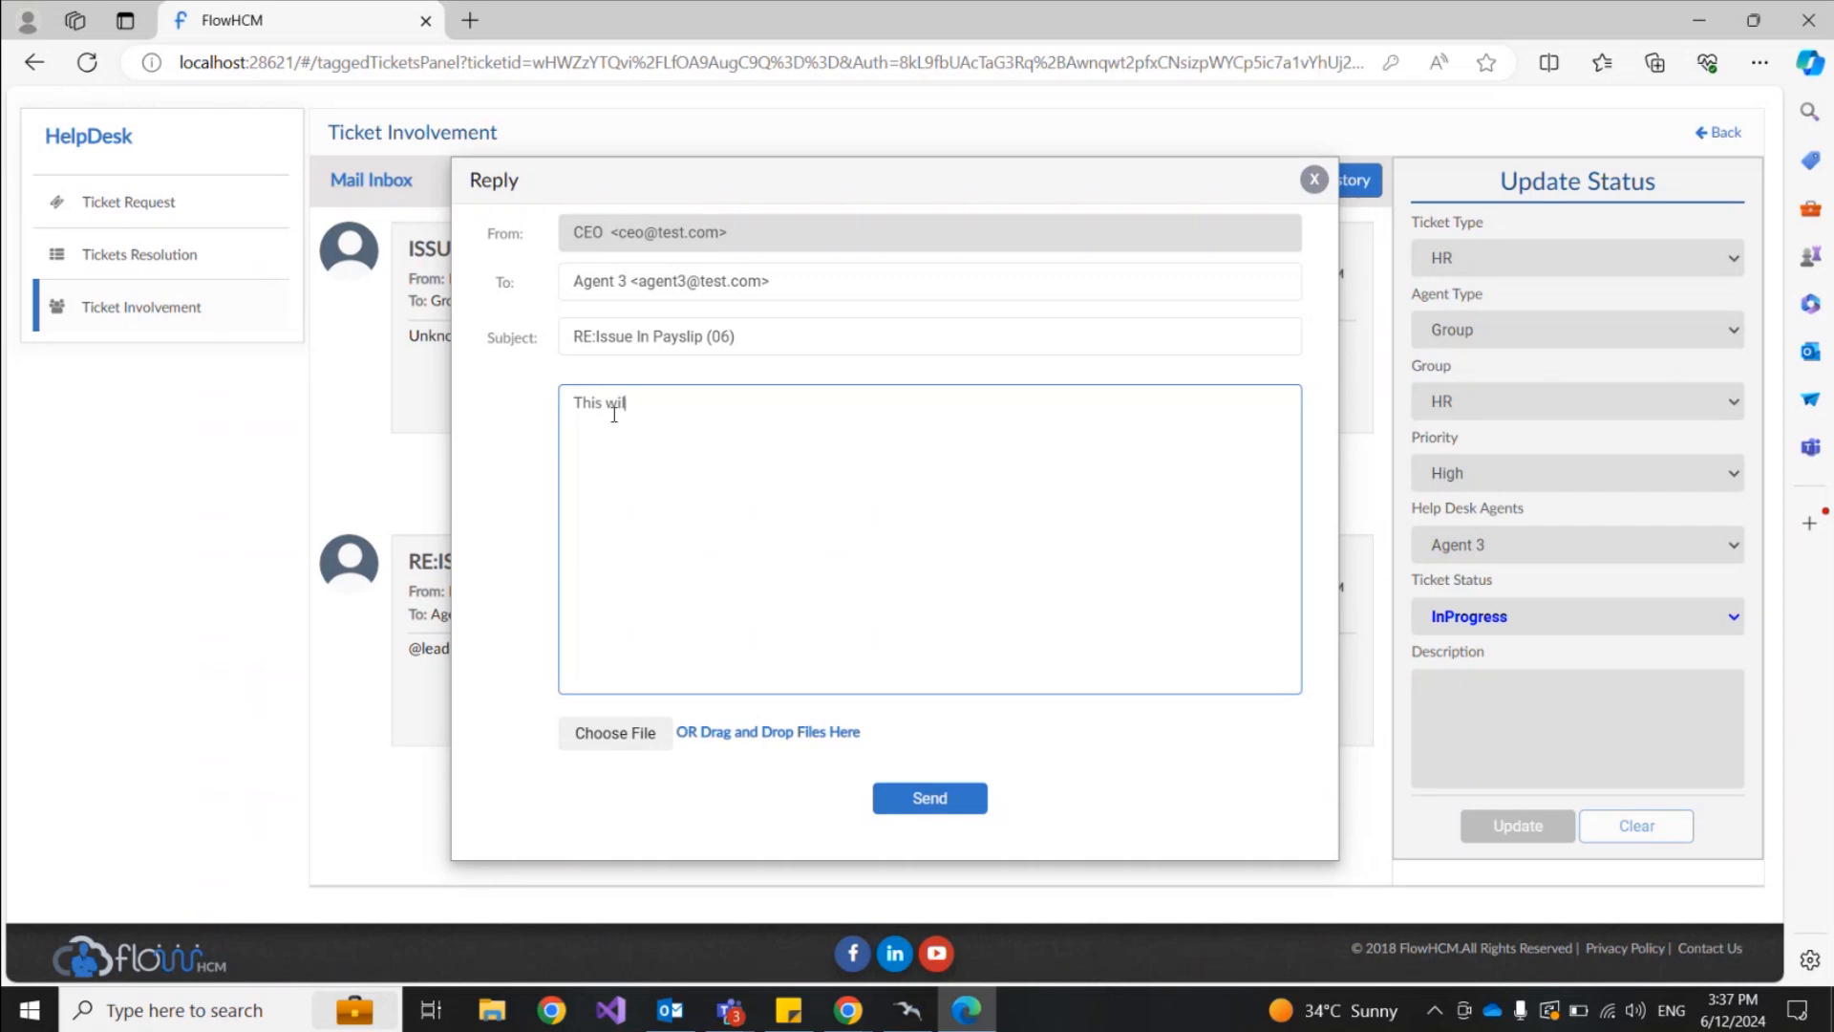
pyautogui.write('l be resolved dont worry')
pyautogui.rightClick(728, 402)
pyautogui.click(782, 418)
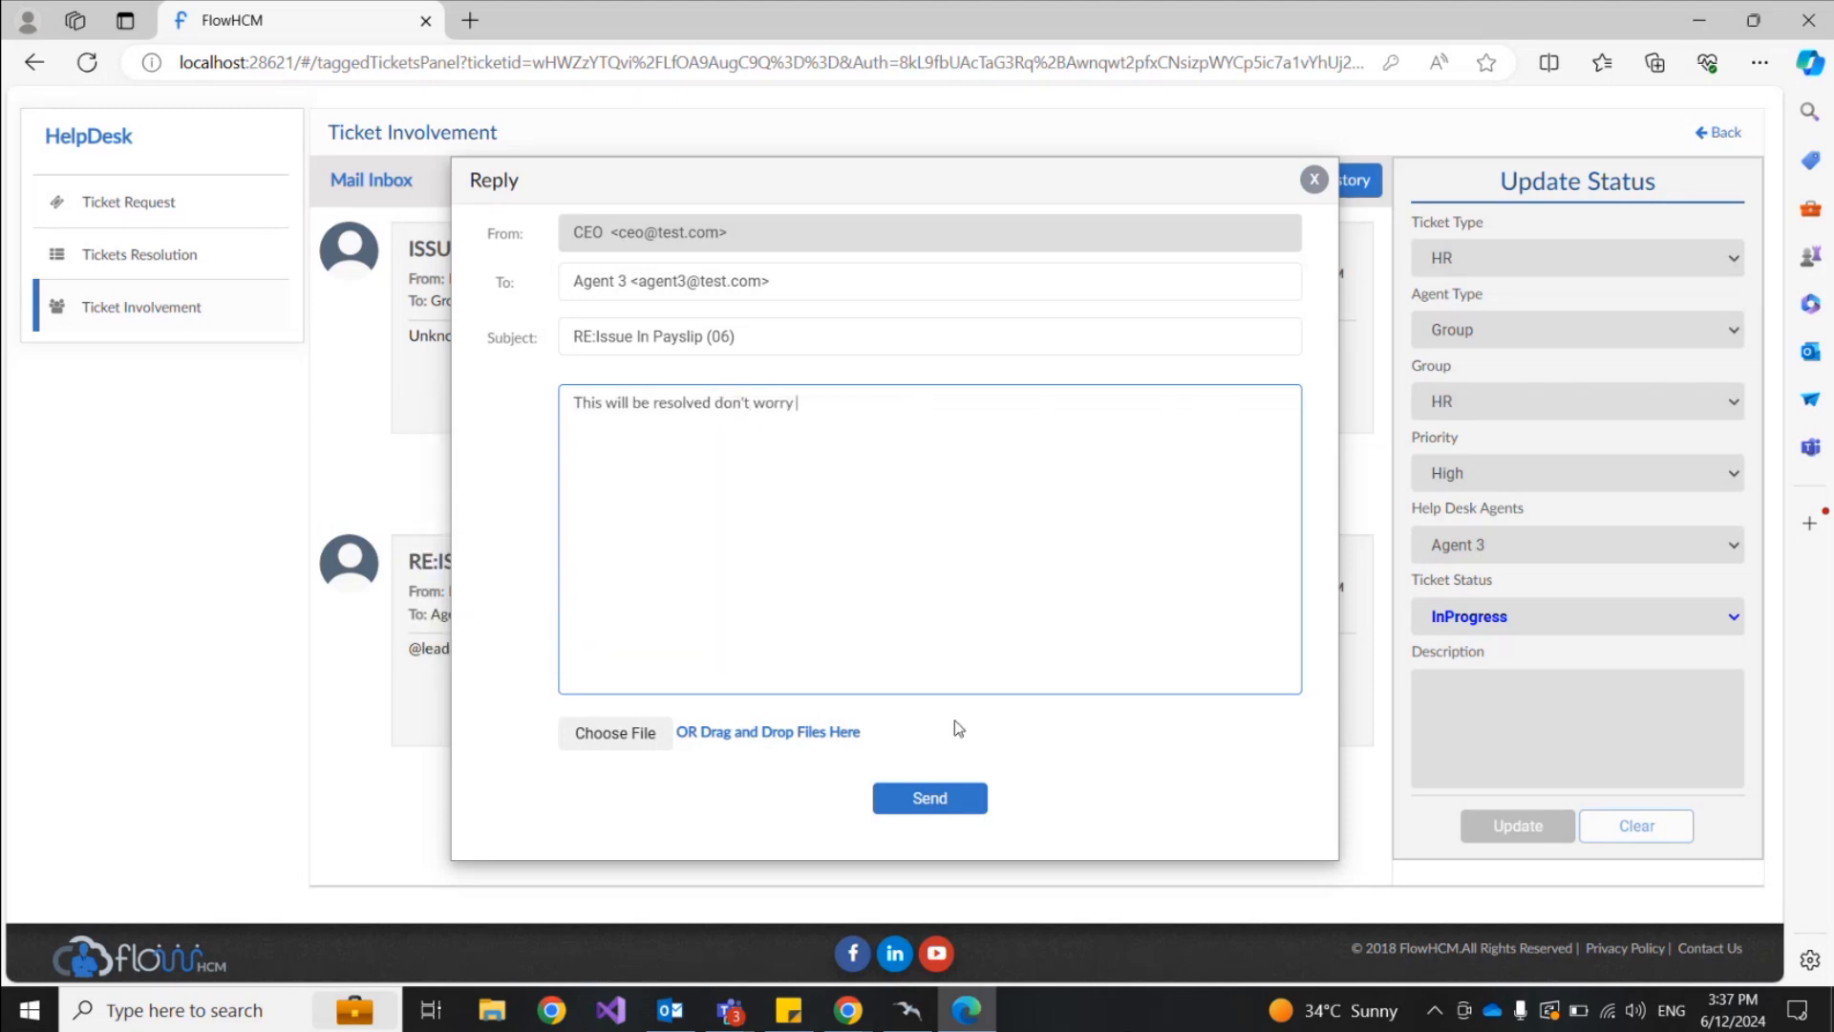
pyautogui.click(933, 806)
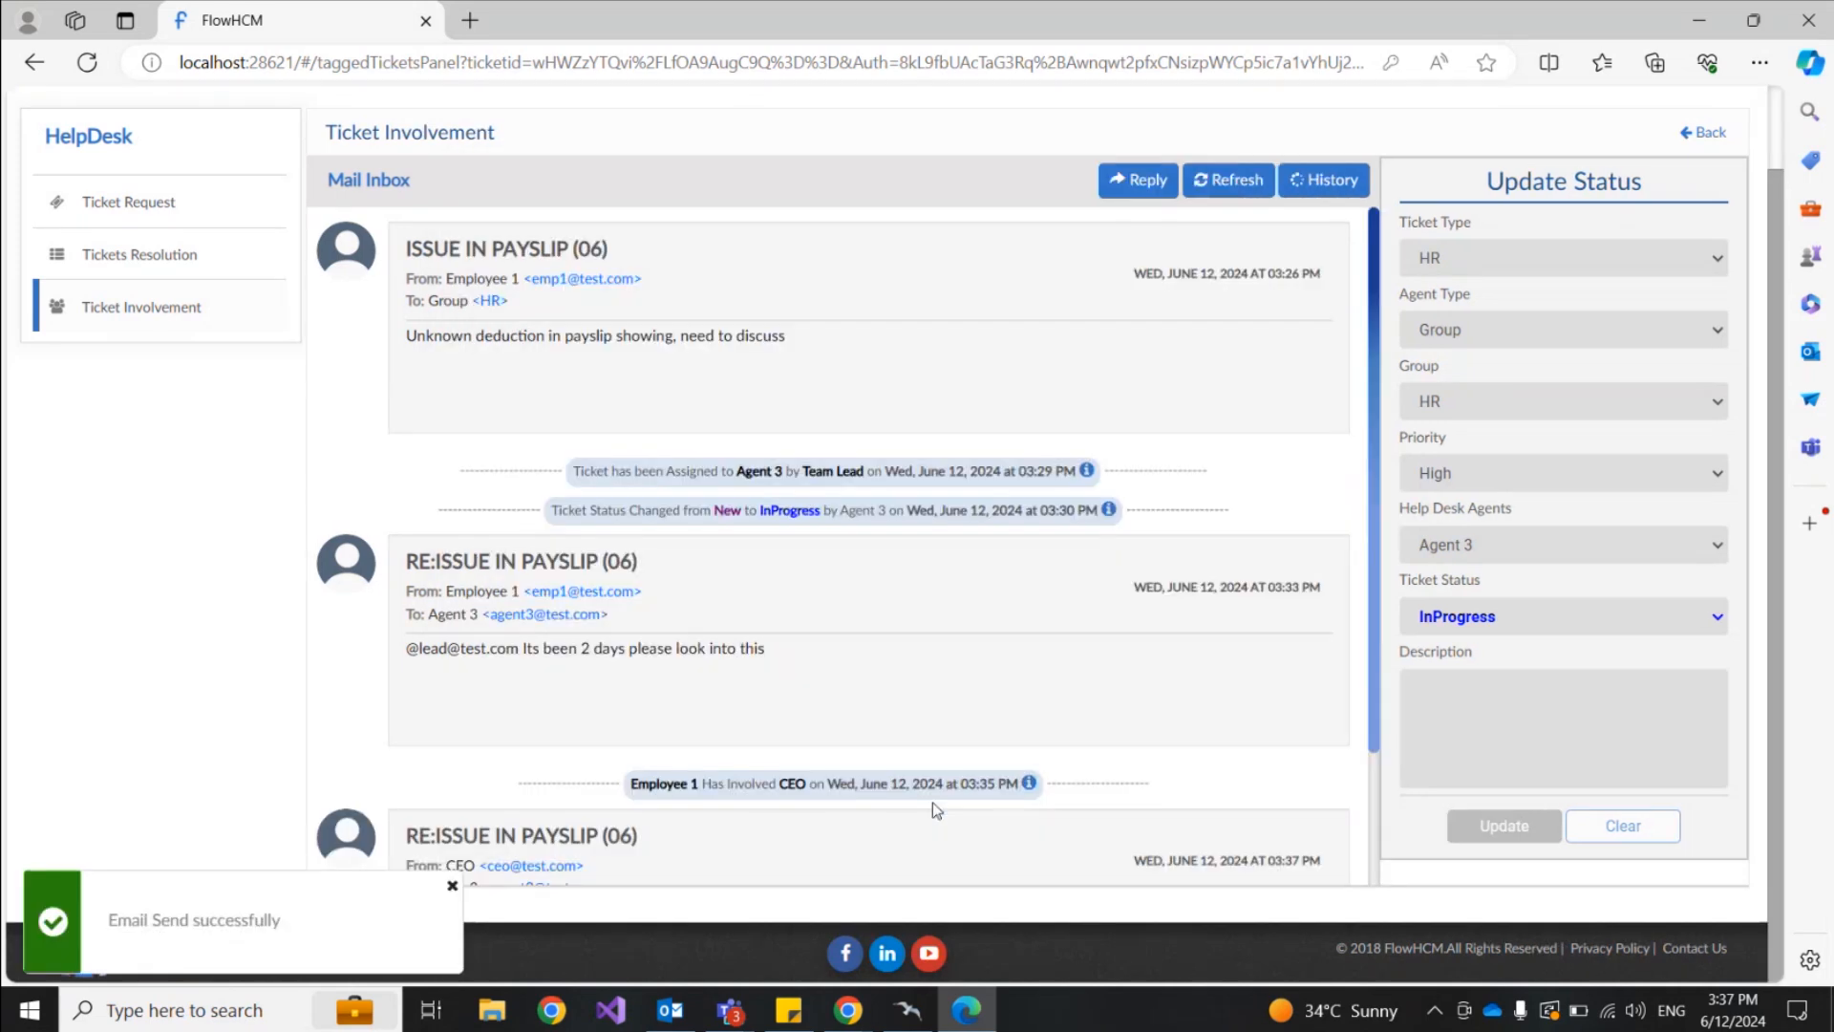
# Step: In Employee 1's window, reload the payslip ticket to see the CEO's reply, then go back
pyautogui.click(848, 1009)
pyautogui.click(798, 925)
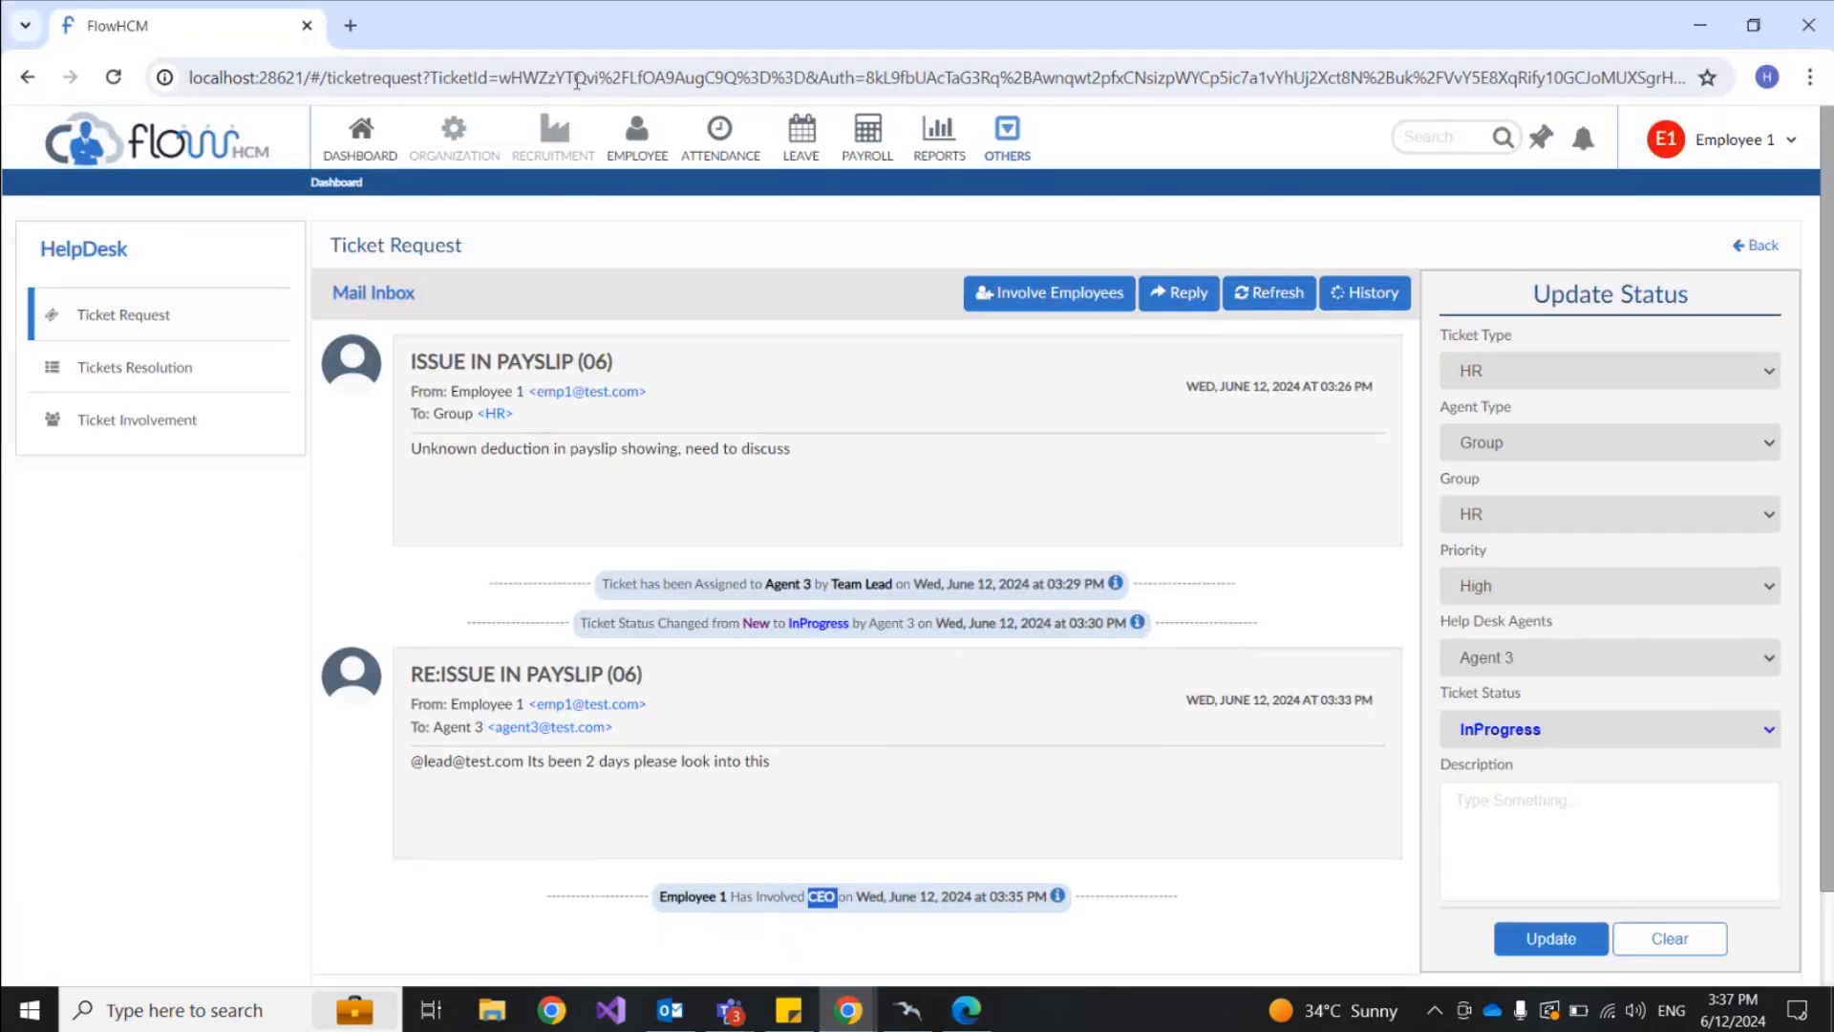
pyautogui.click(116, 80)
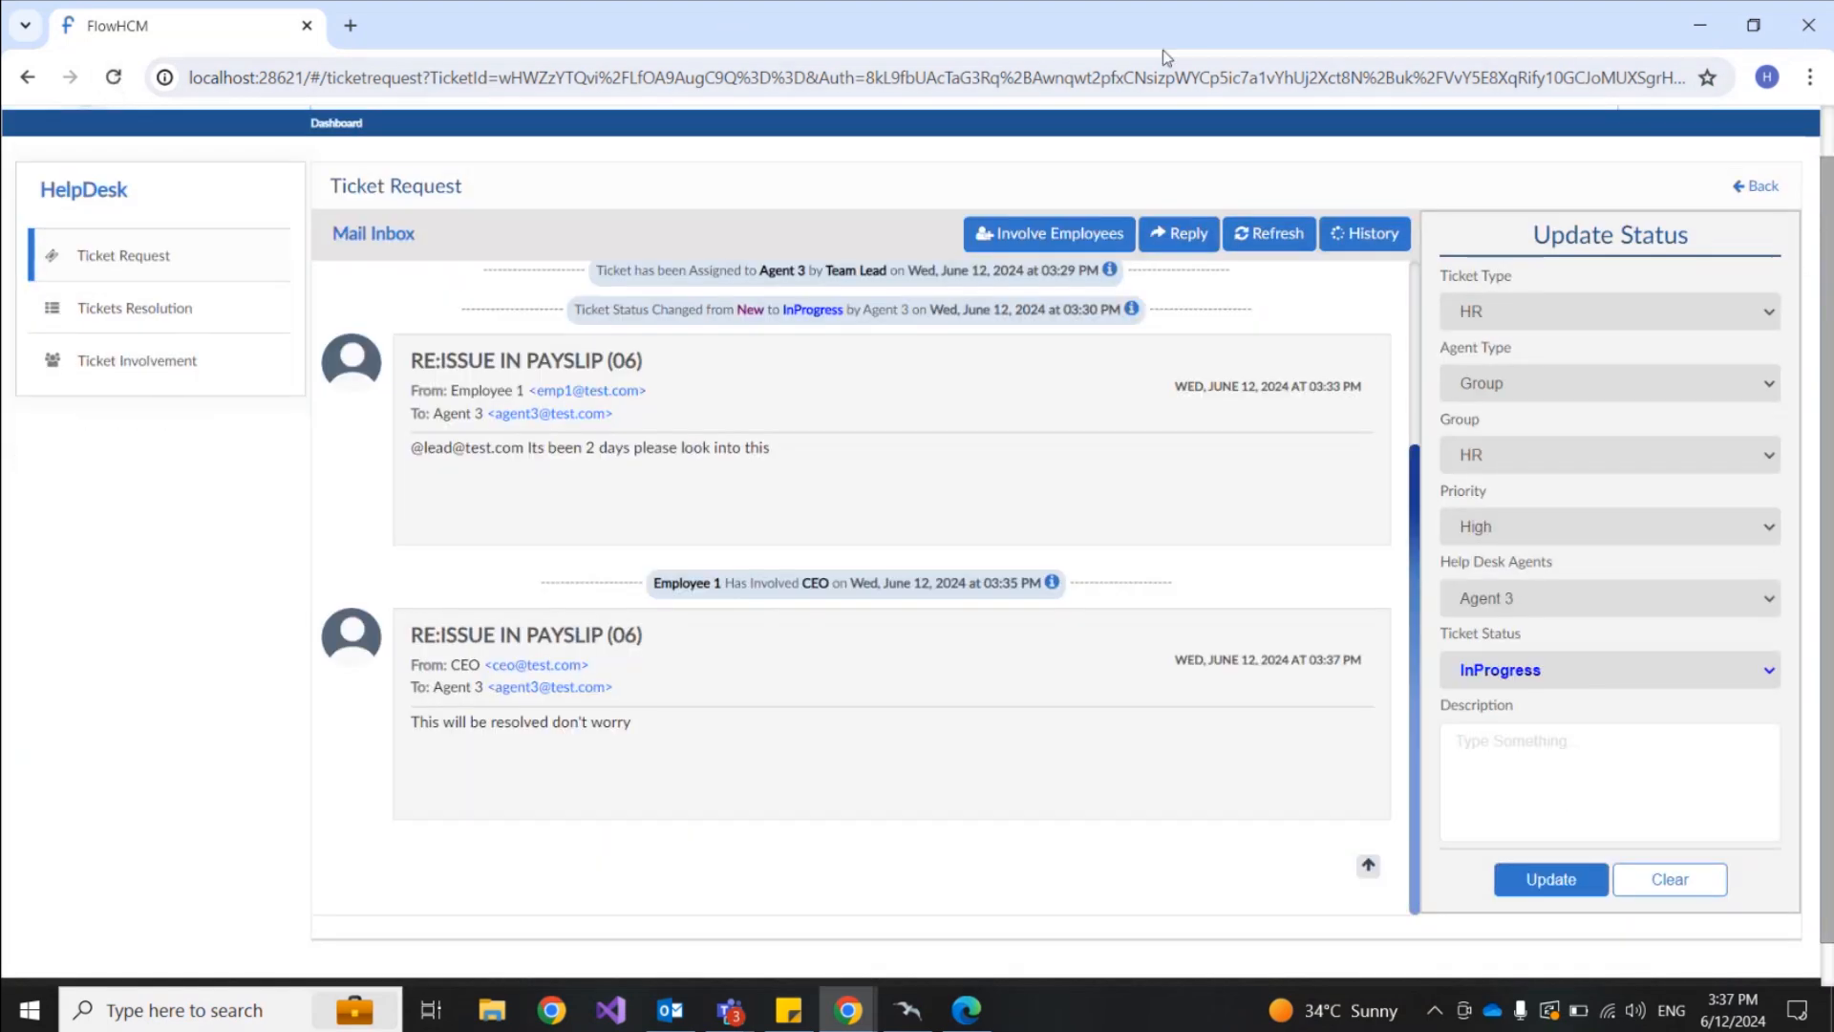
pyautogui.scroll(1, 1542, 586)
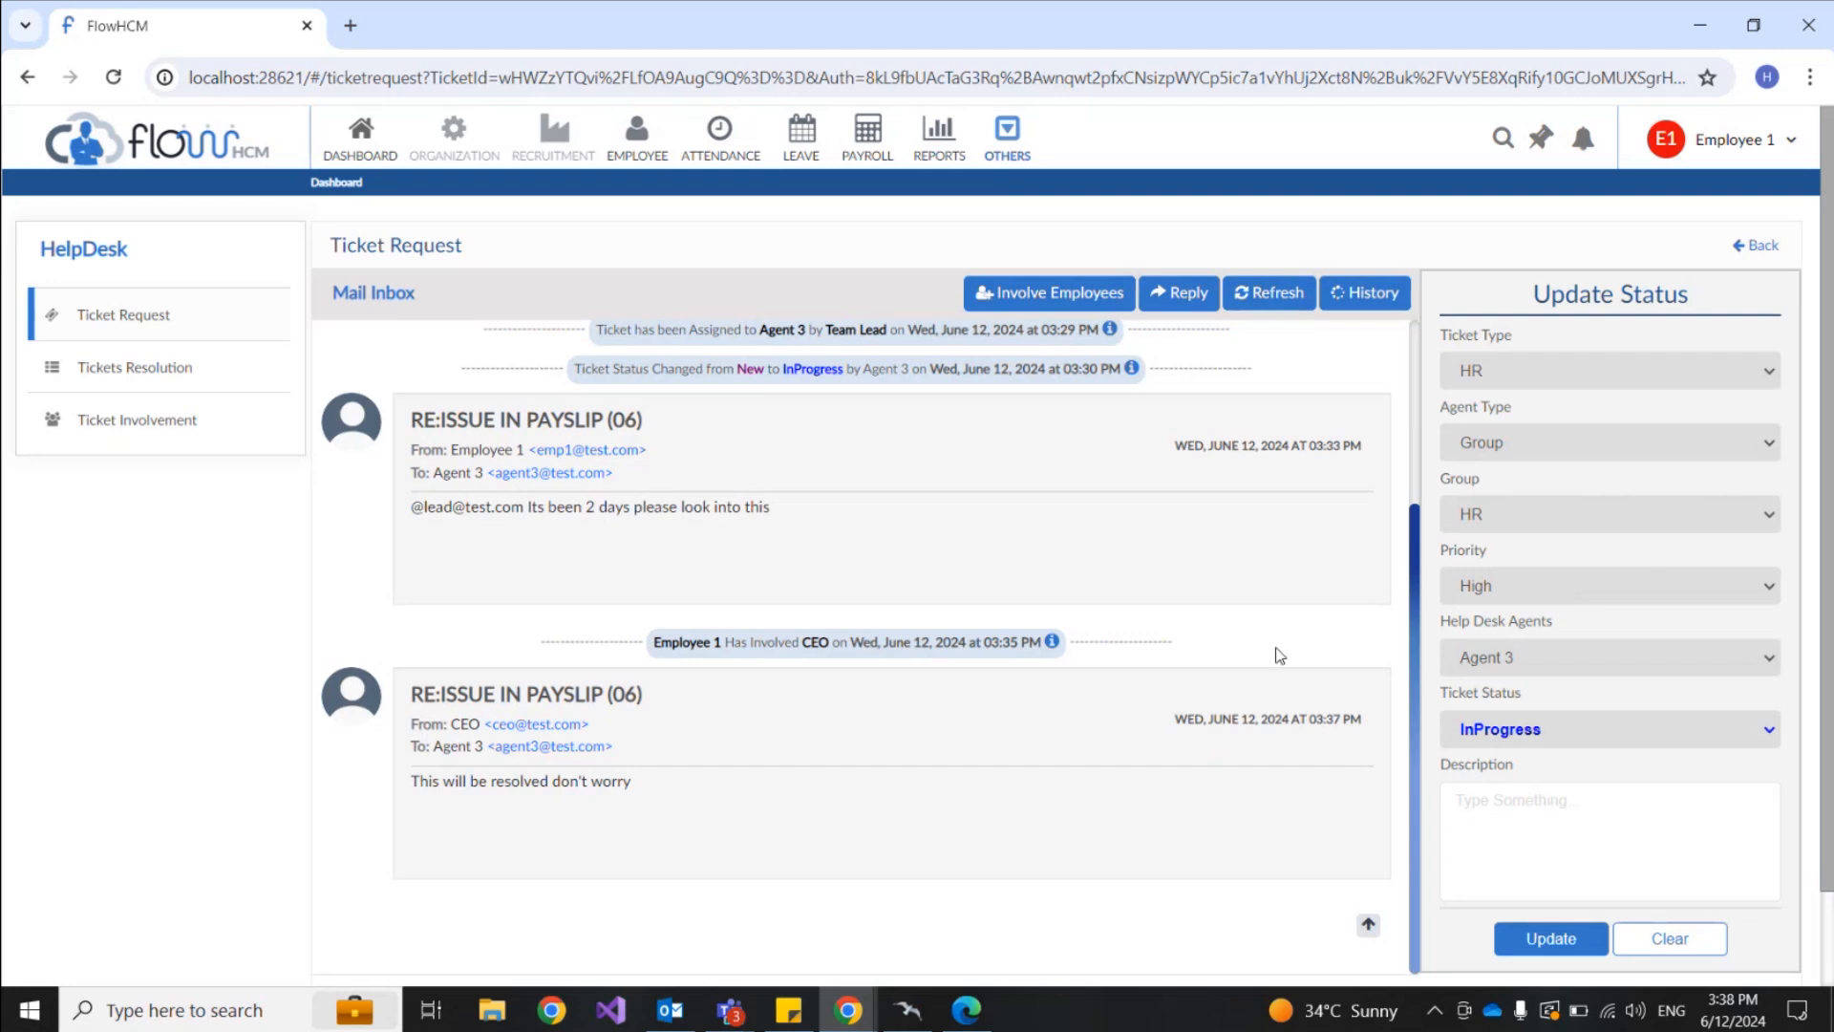
pyautogui.scroll(-1, 1076, 614)
pyautogui.scroll(3, 1076, 614)
pyautogui.click(1759, 137)
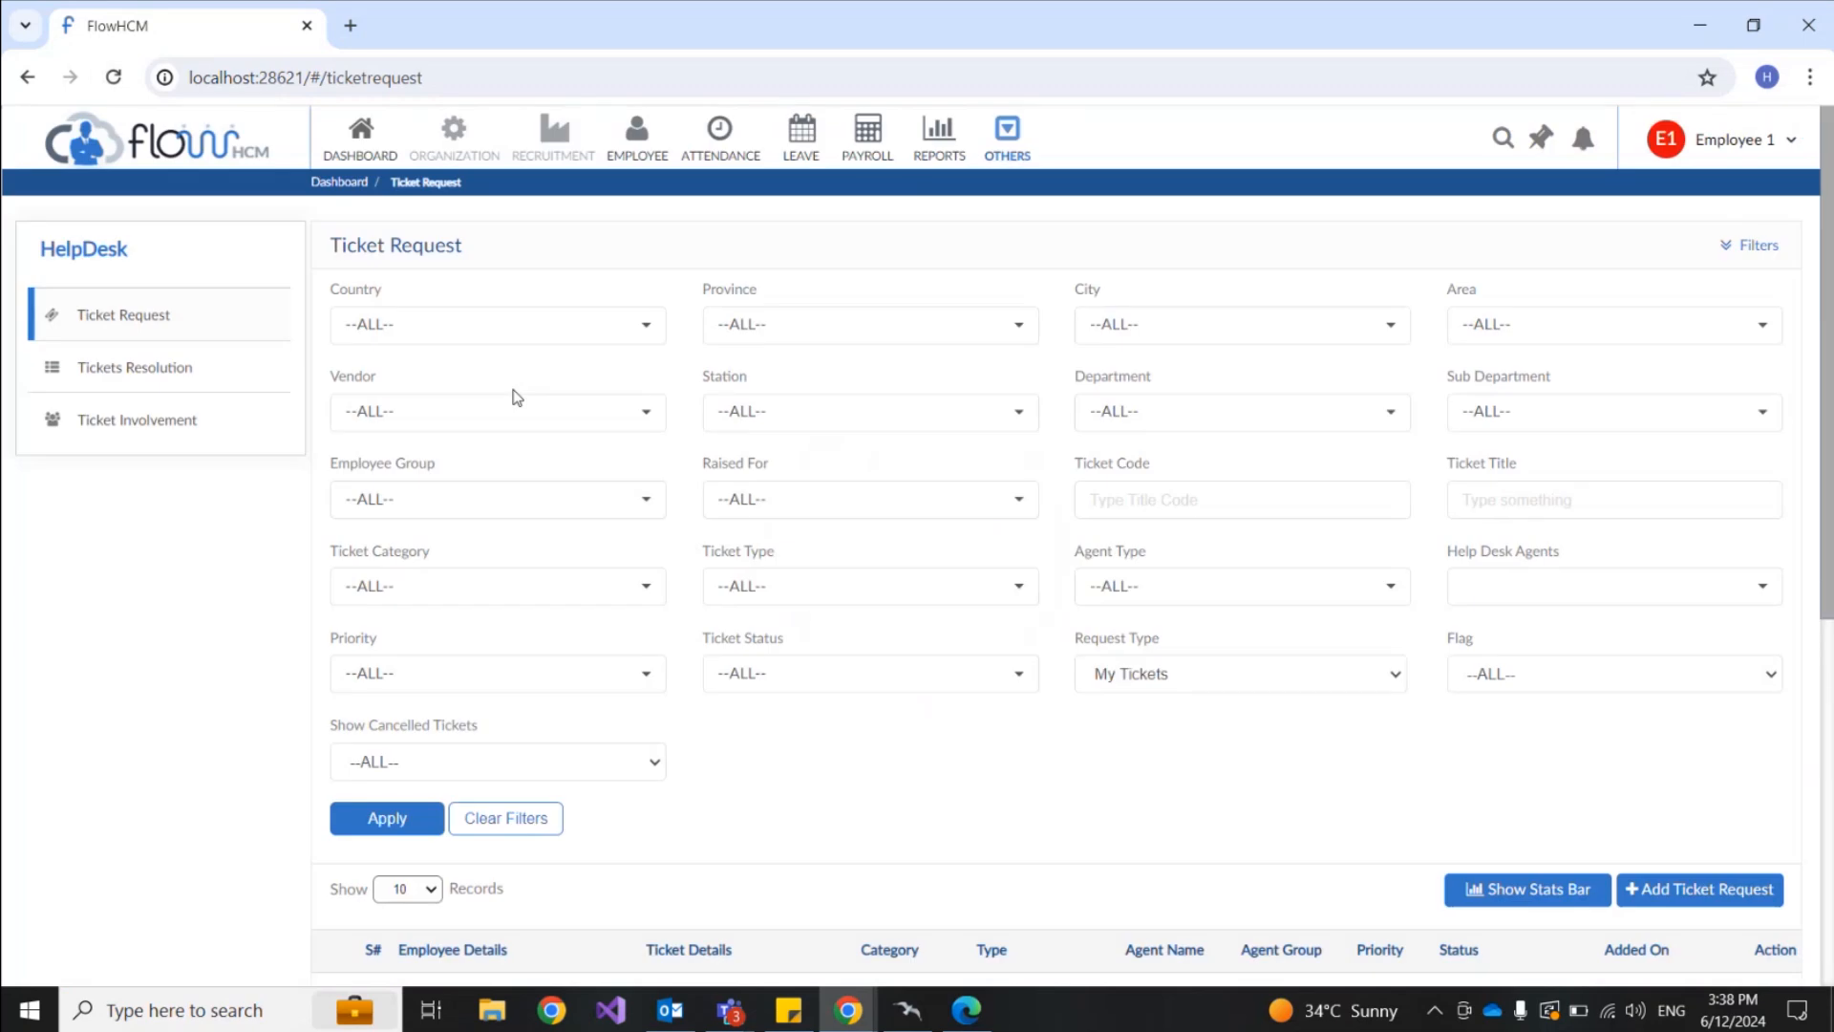
# Step: View Comments on the Issue In Payslip (06) ticket to see the CEO's reply
pyautogui.scroll(-5, 1017, 614)
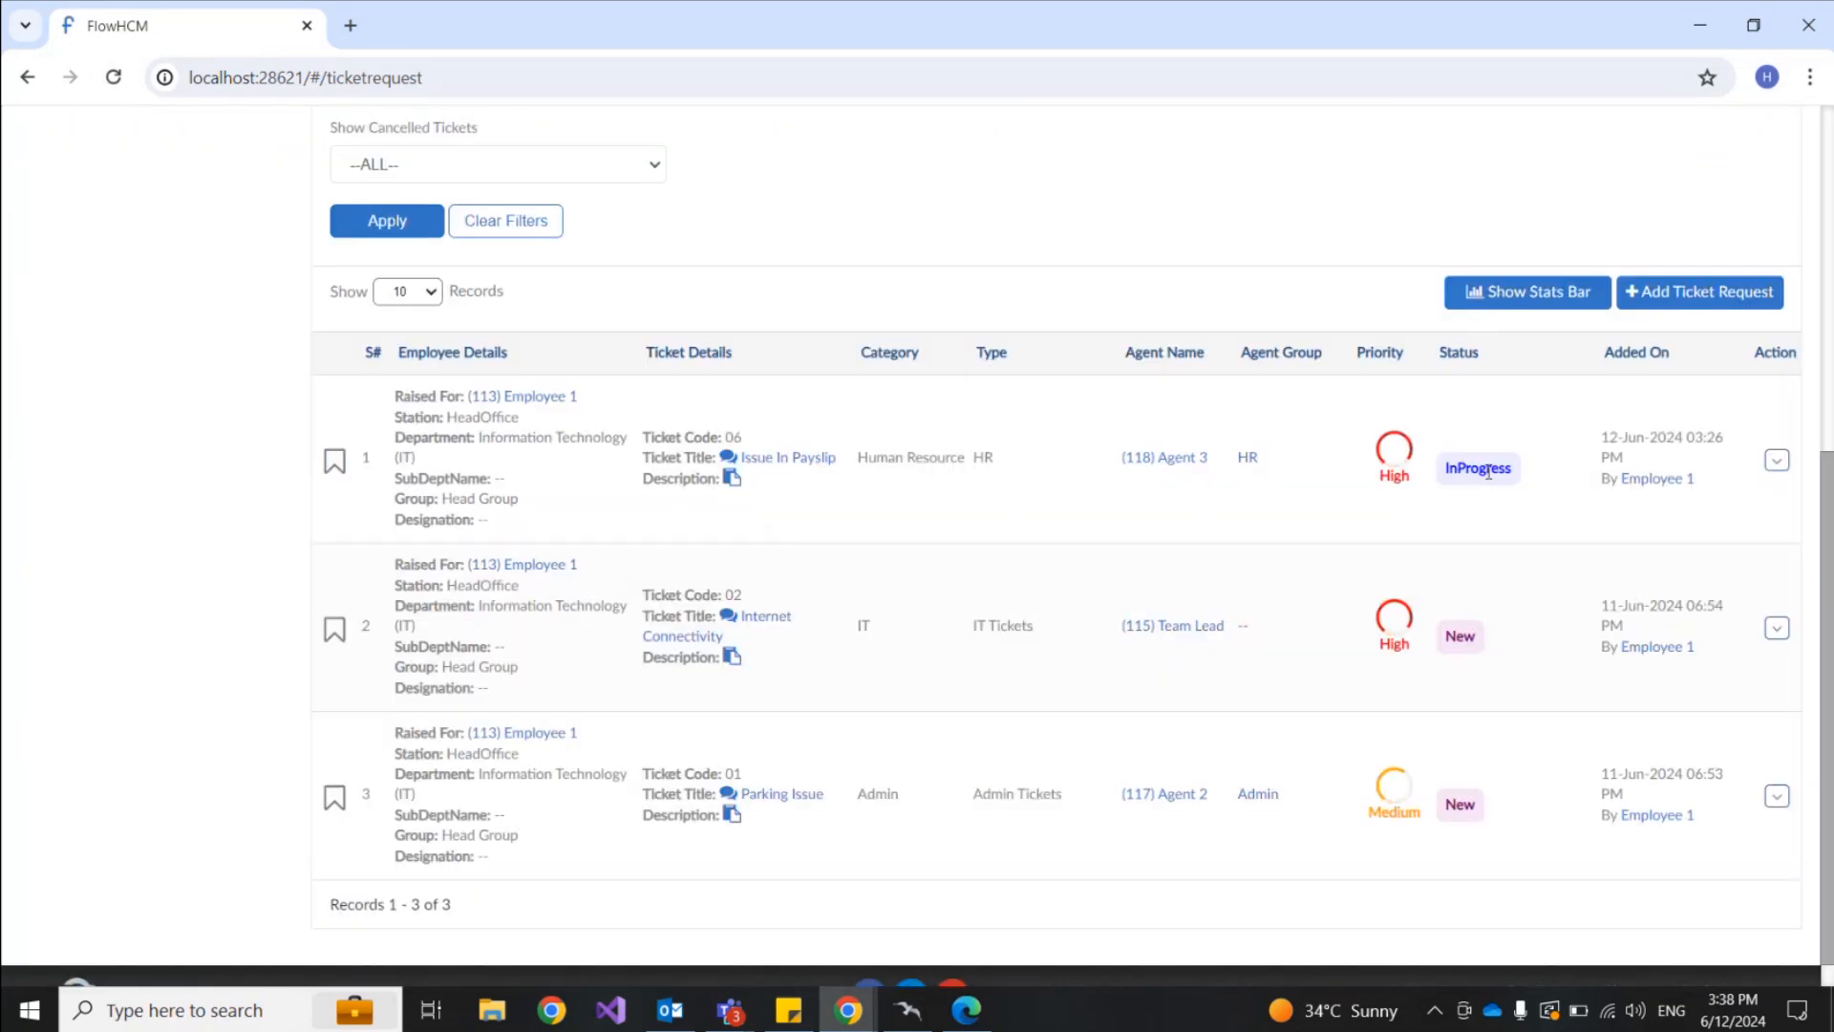
pyautogui.click(1777, 460)
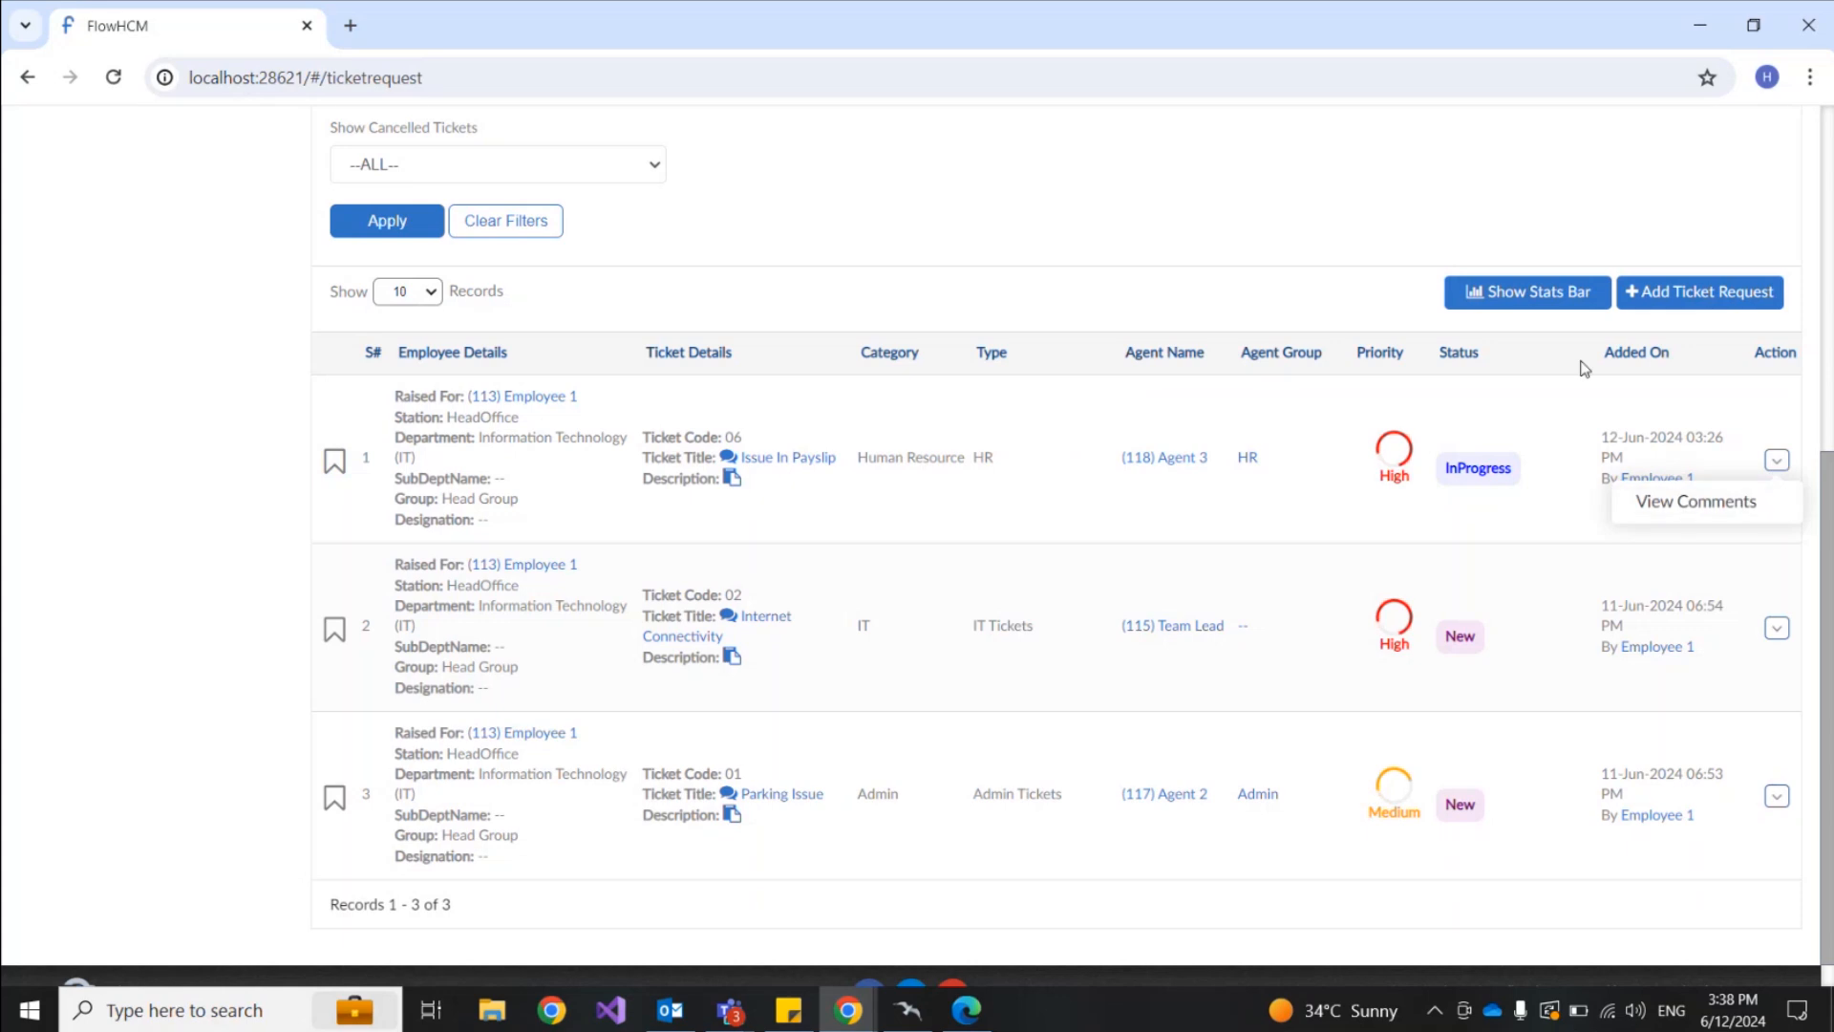
pyautogui.click(1638, 500)
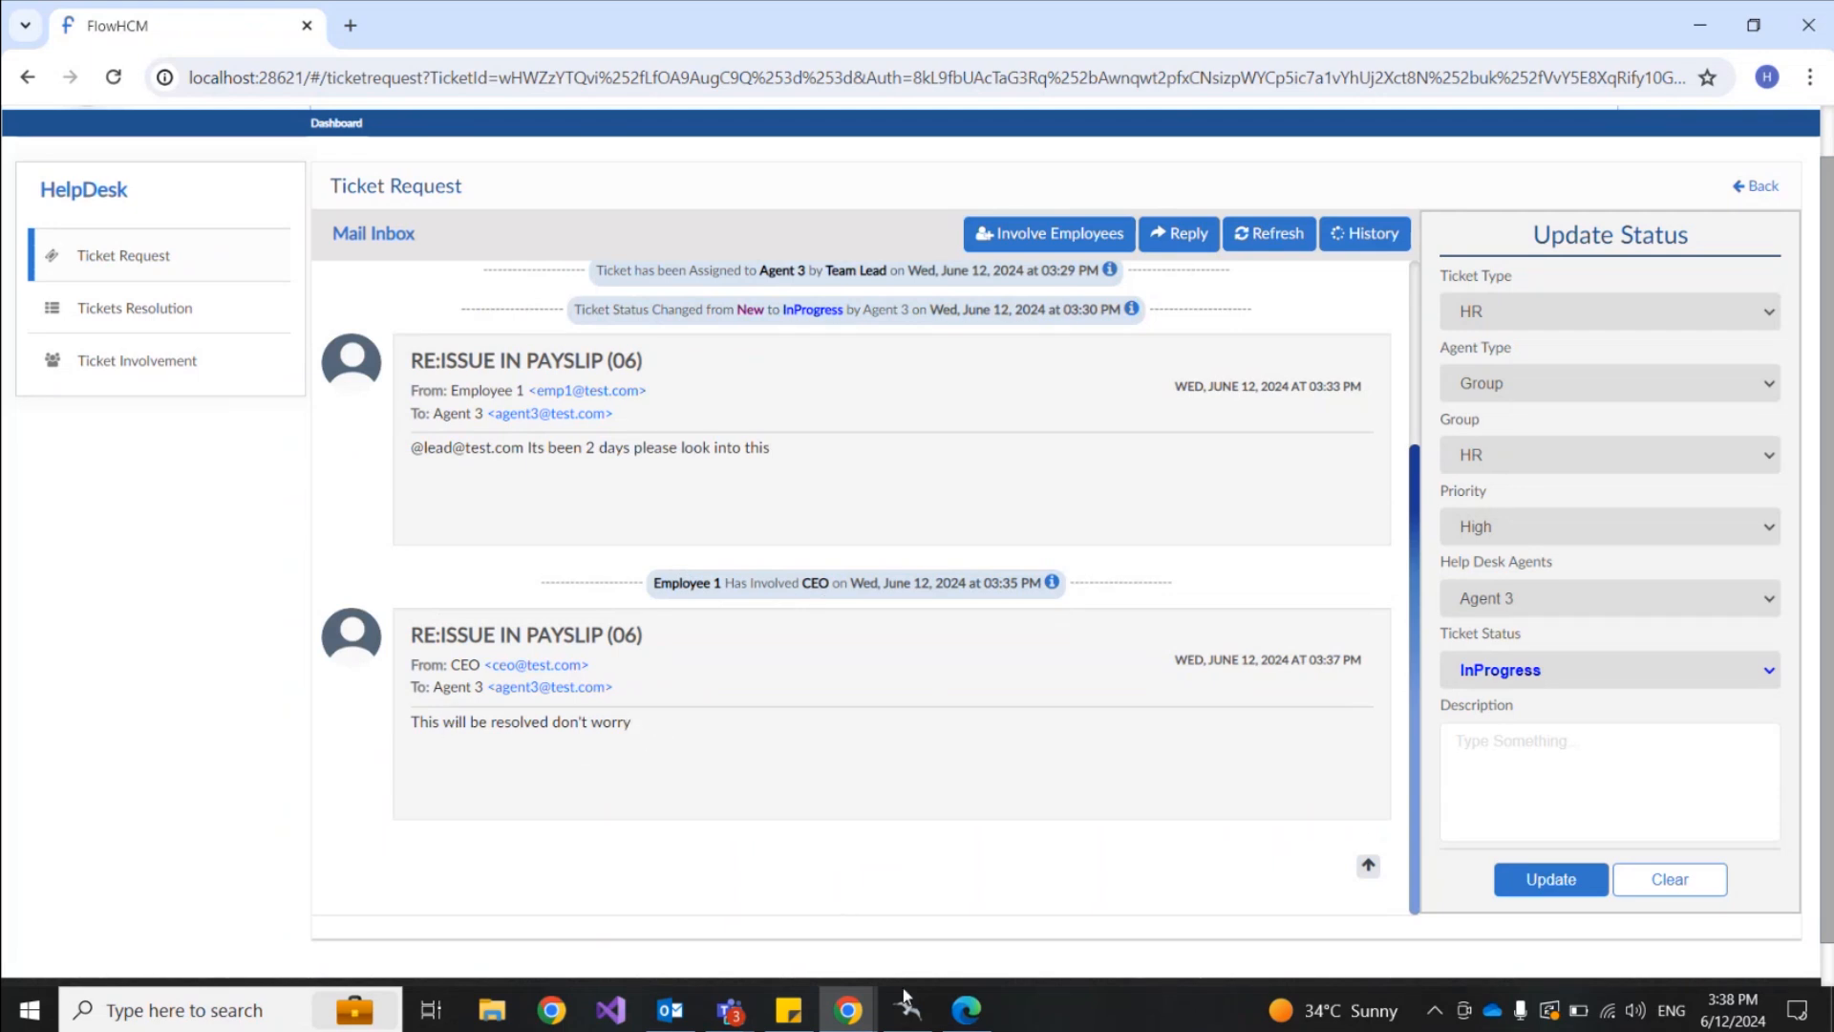
pyautogui.moveTo(977, 1023)
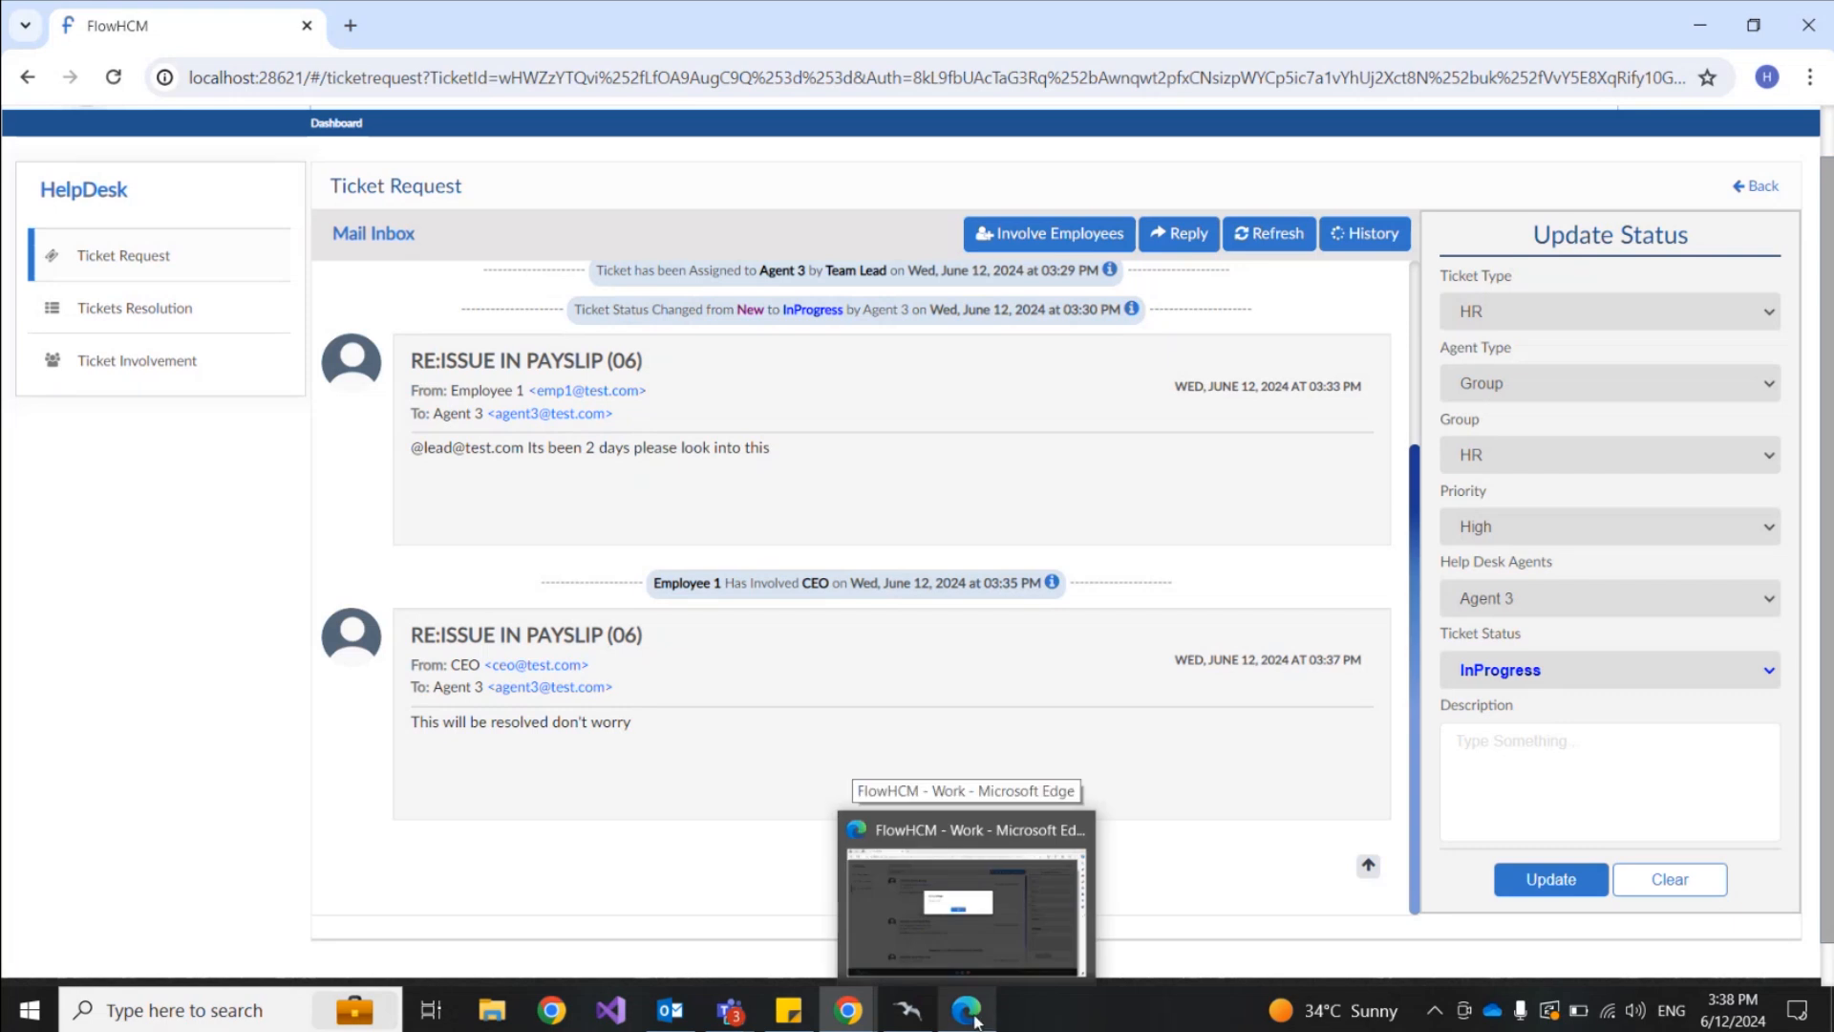
# Step: Return to the CEO's window, dismiss the server error, and log out of the CEO account
pyautogui.click(977, 1023)
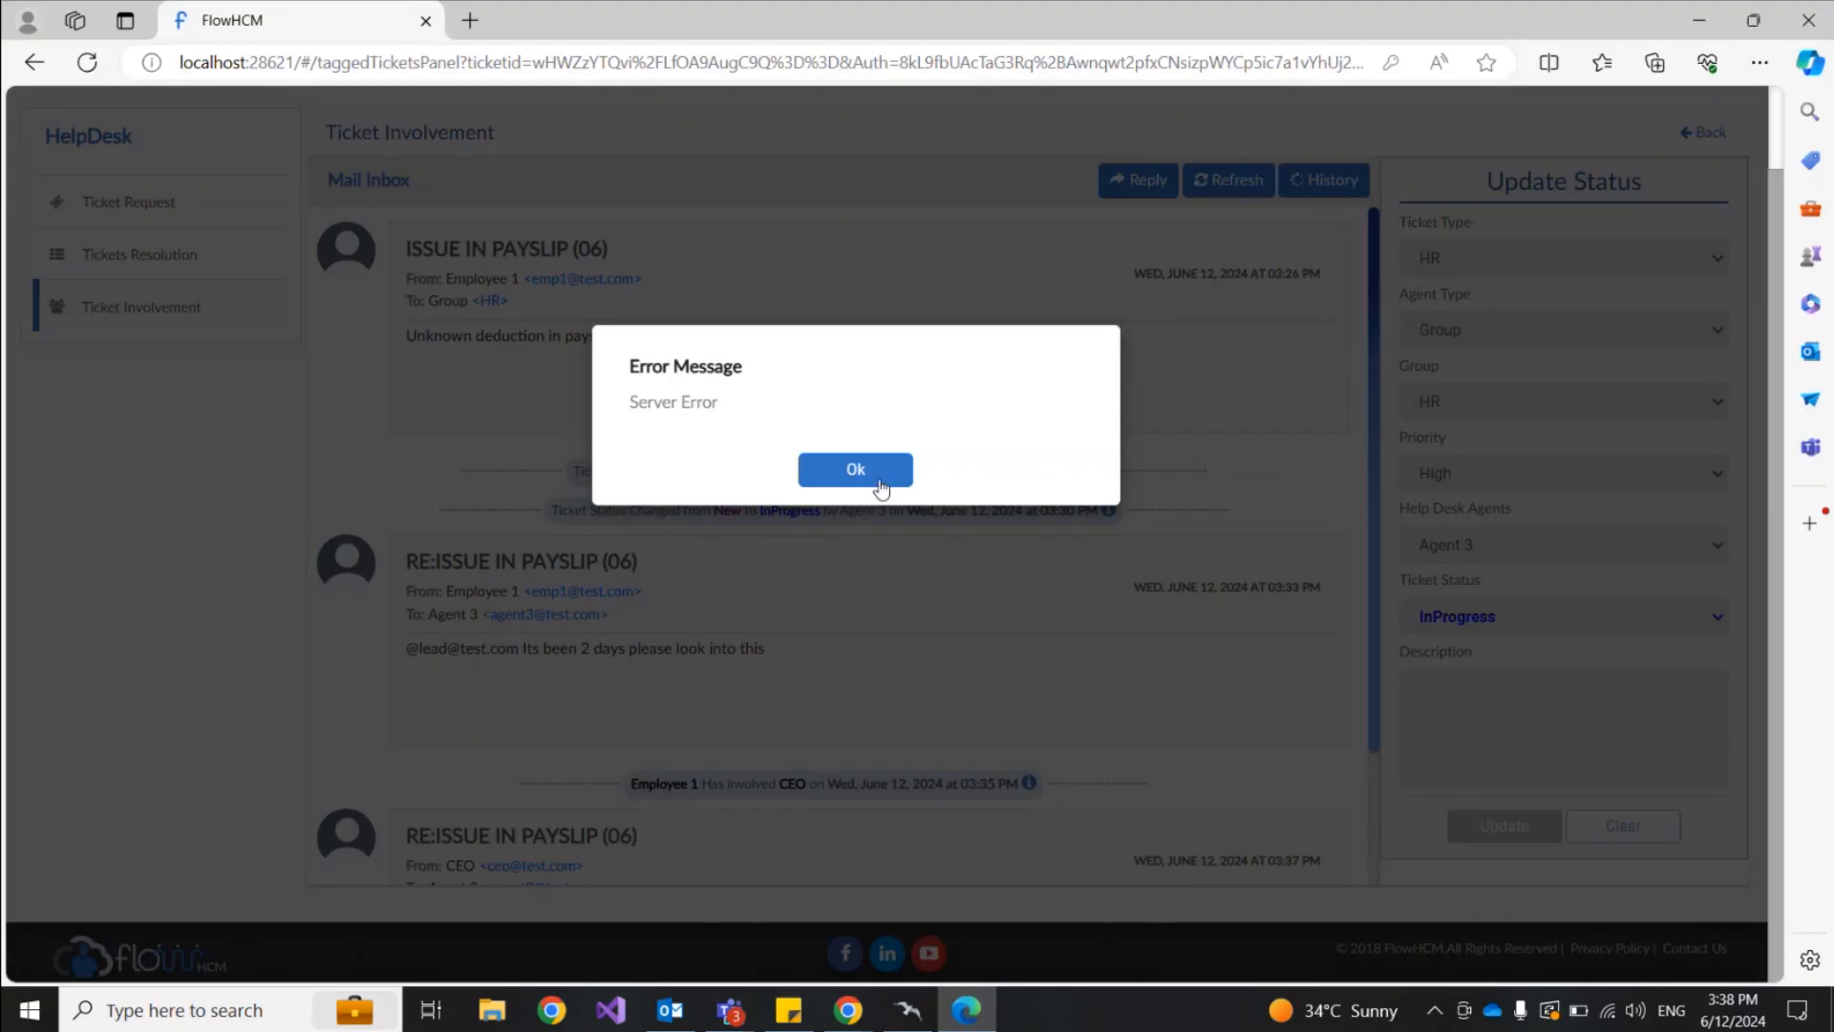
pyautogui.click(881, 488)
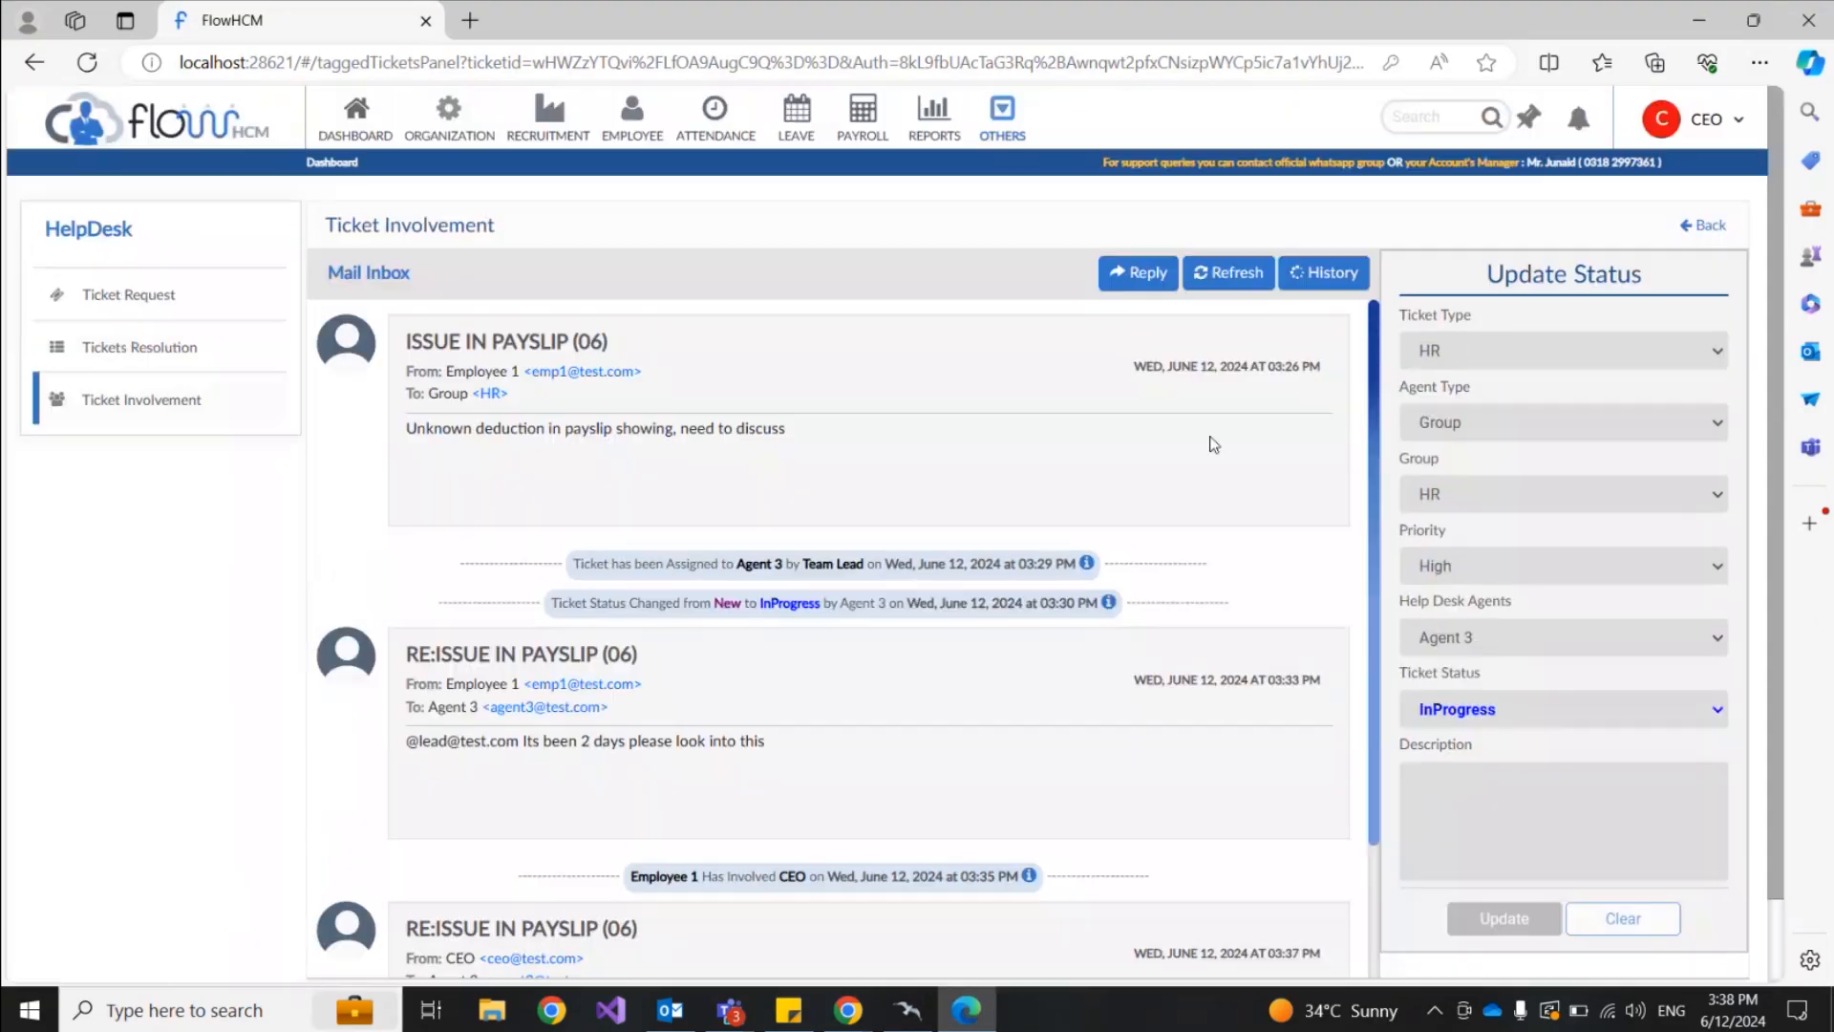
pyautogui.click(1717, 127)
pyautogui.click(1614, 247)
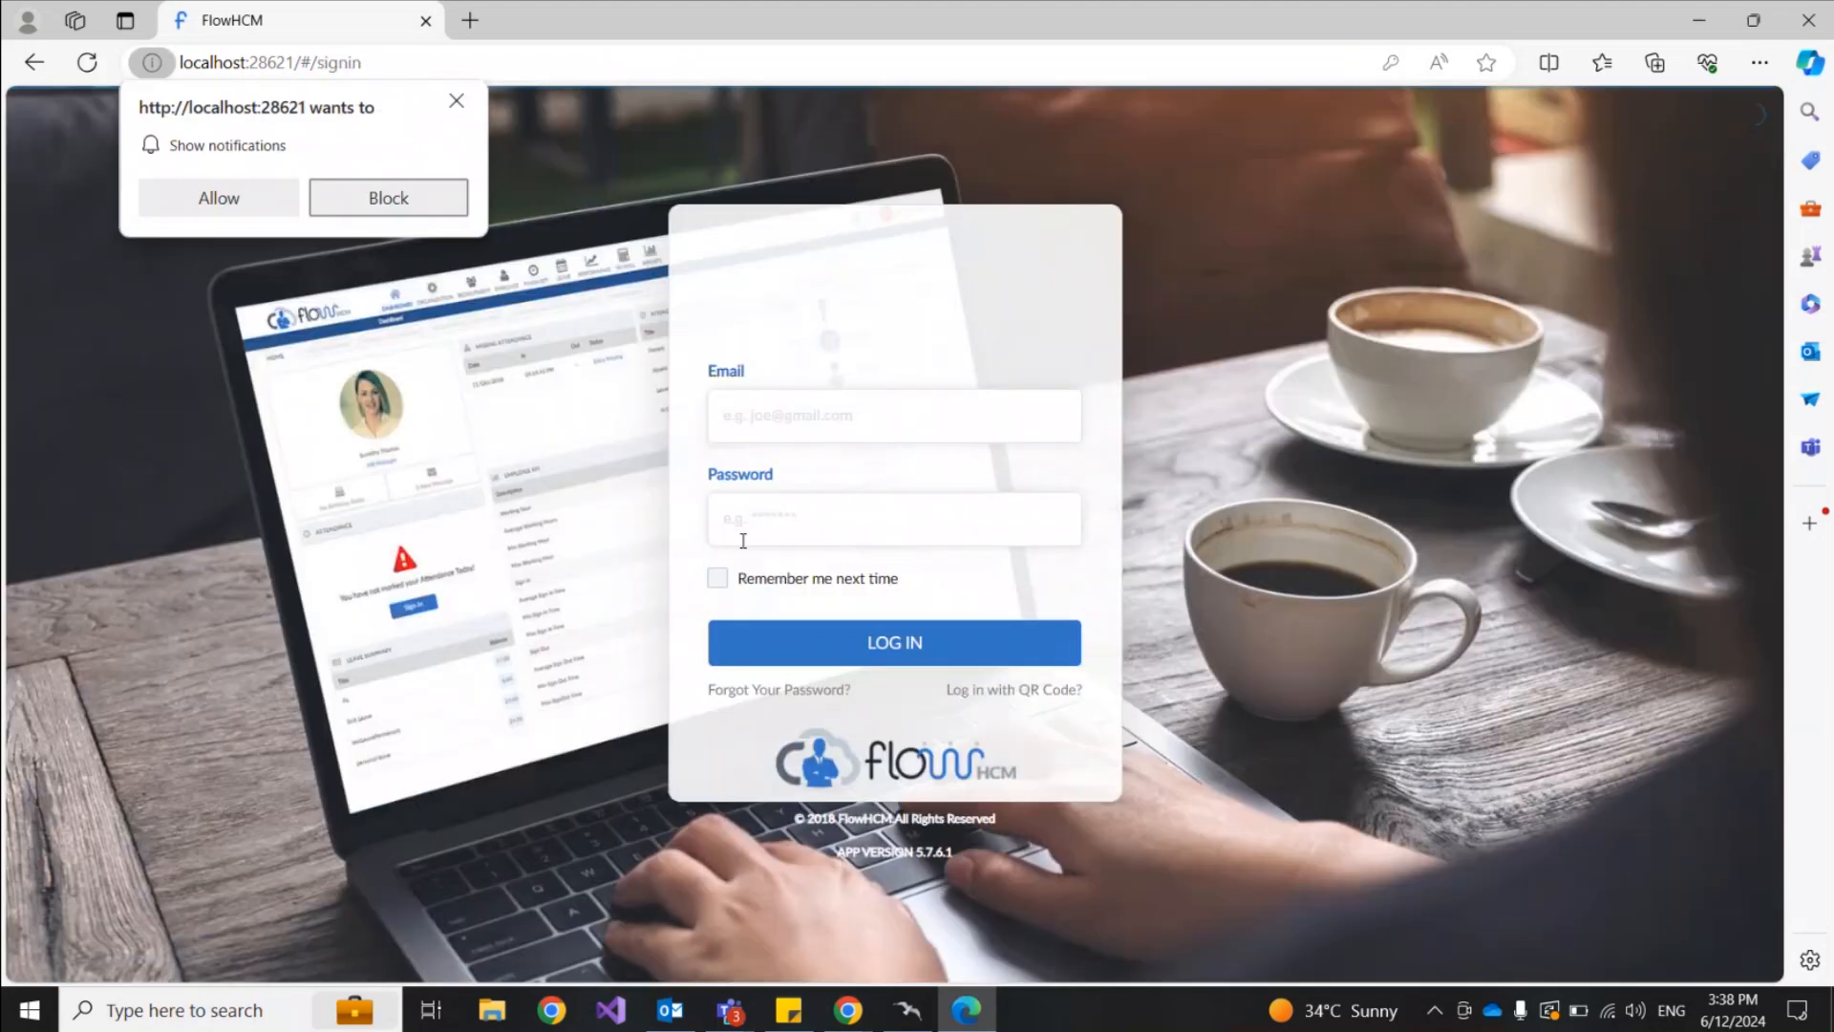
# Step: Sign in as Agent 3 and open the payslip ticket from its notification
pyautogui.click(791, 415)
pyautogui.write('agent3@test')
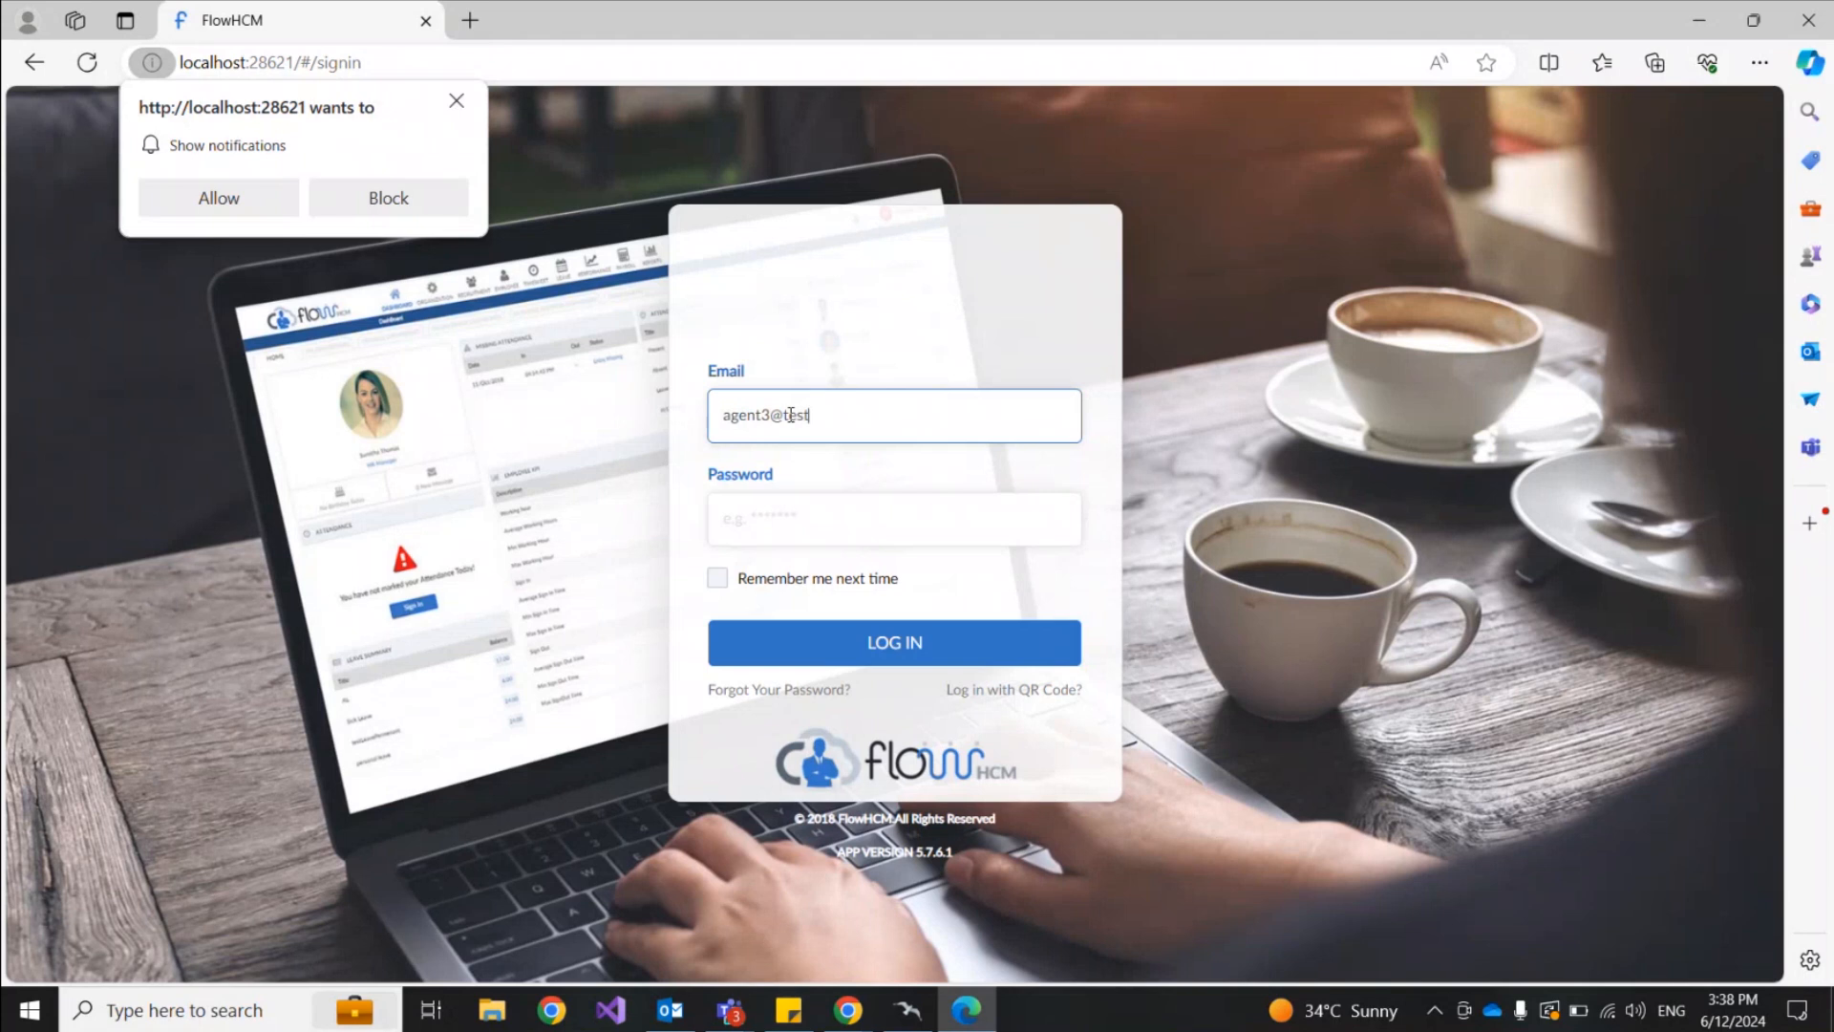
pyautogui.write('.com')
pyautogui.click(790, 532)
pyautogui.write('****')
pyautogui.press('Return')
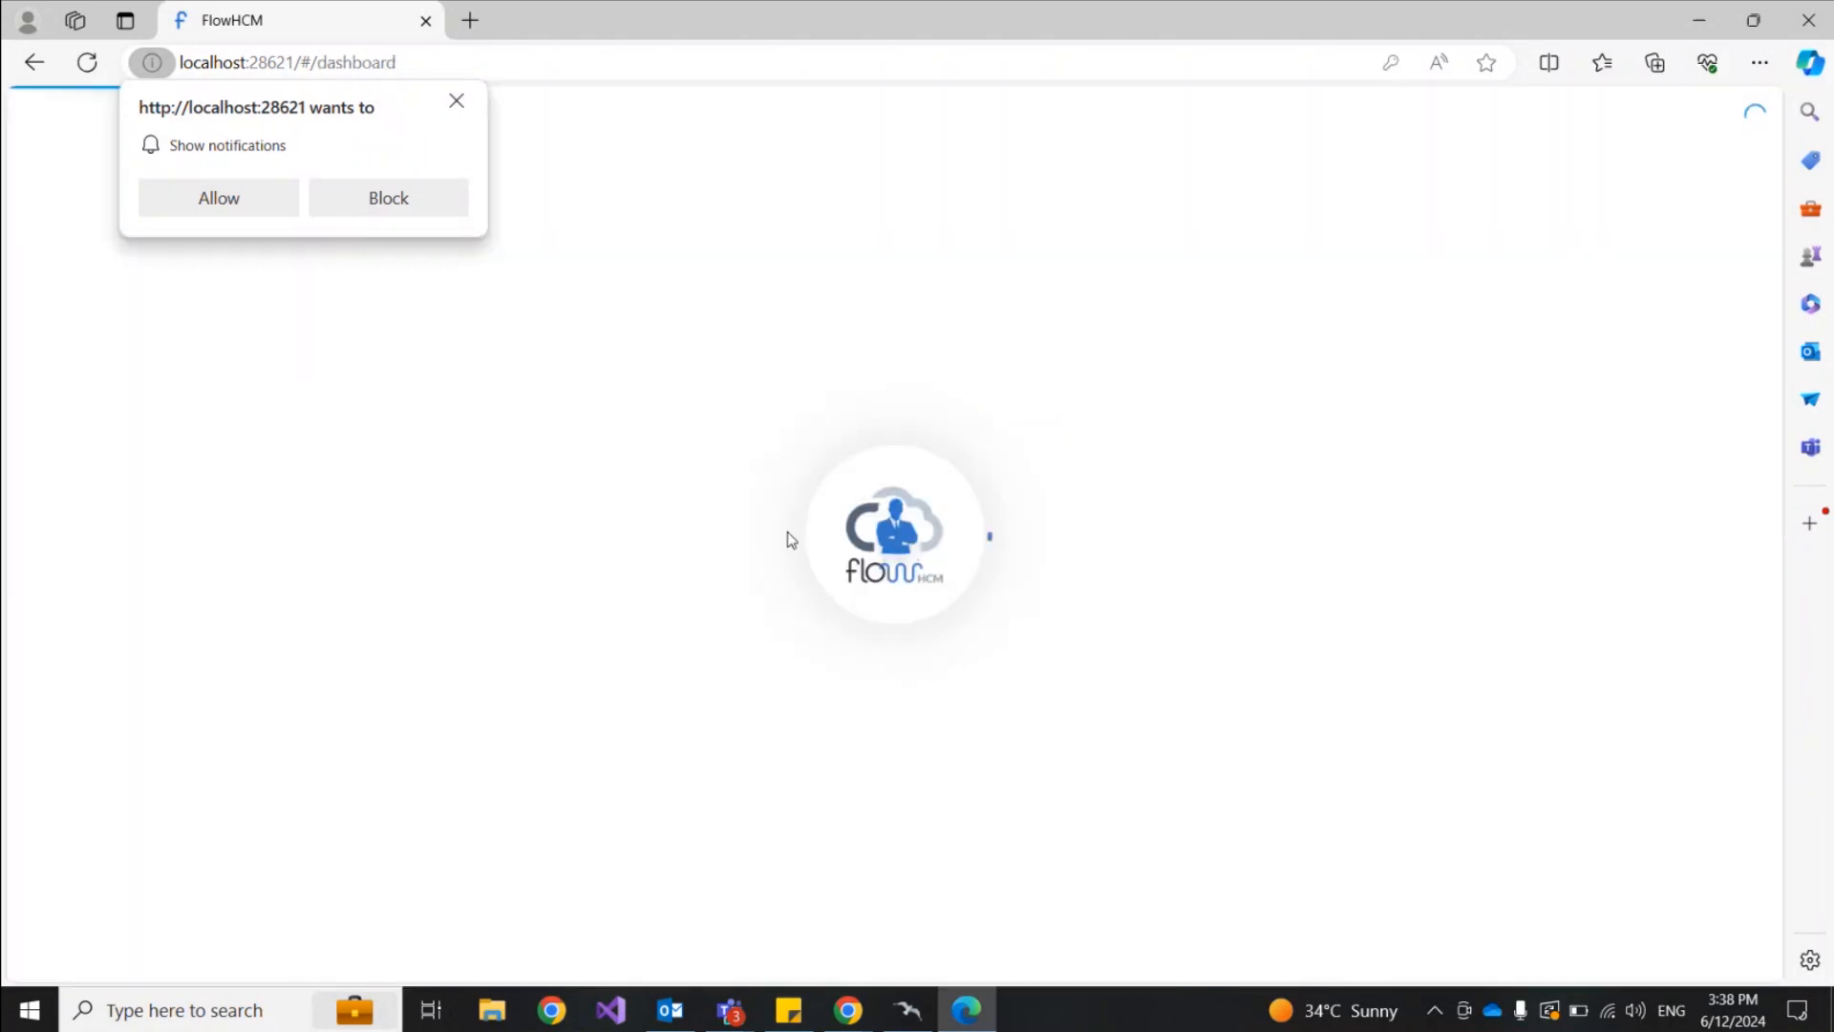
pyautogui.click(457, 101)
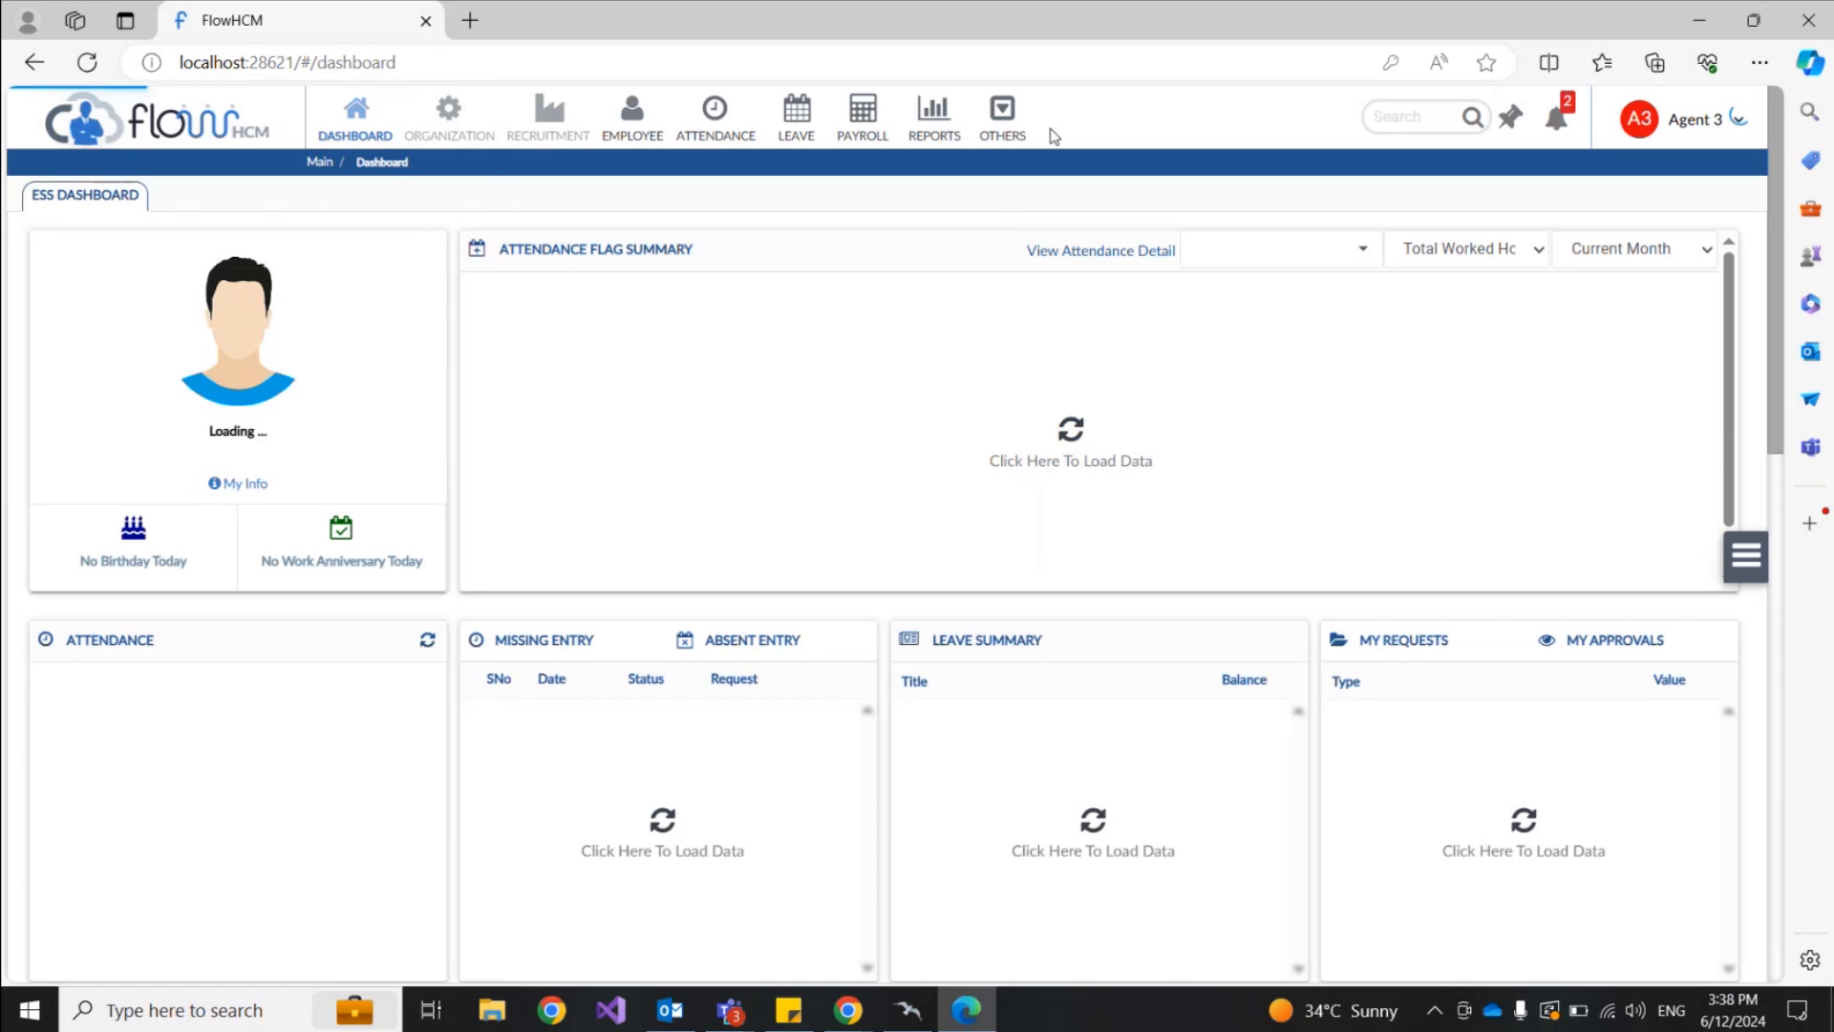
pyautogui.click(1557, 127)
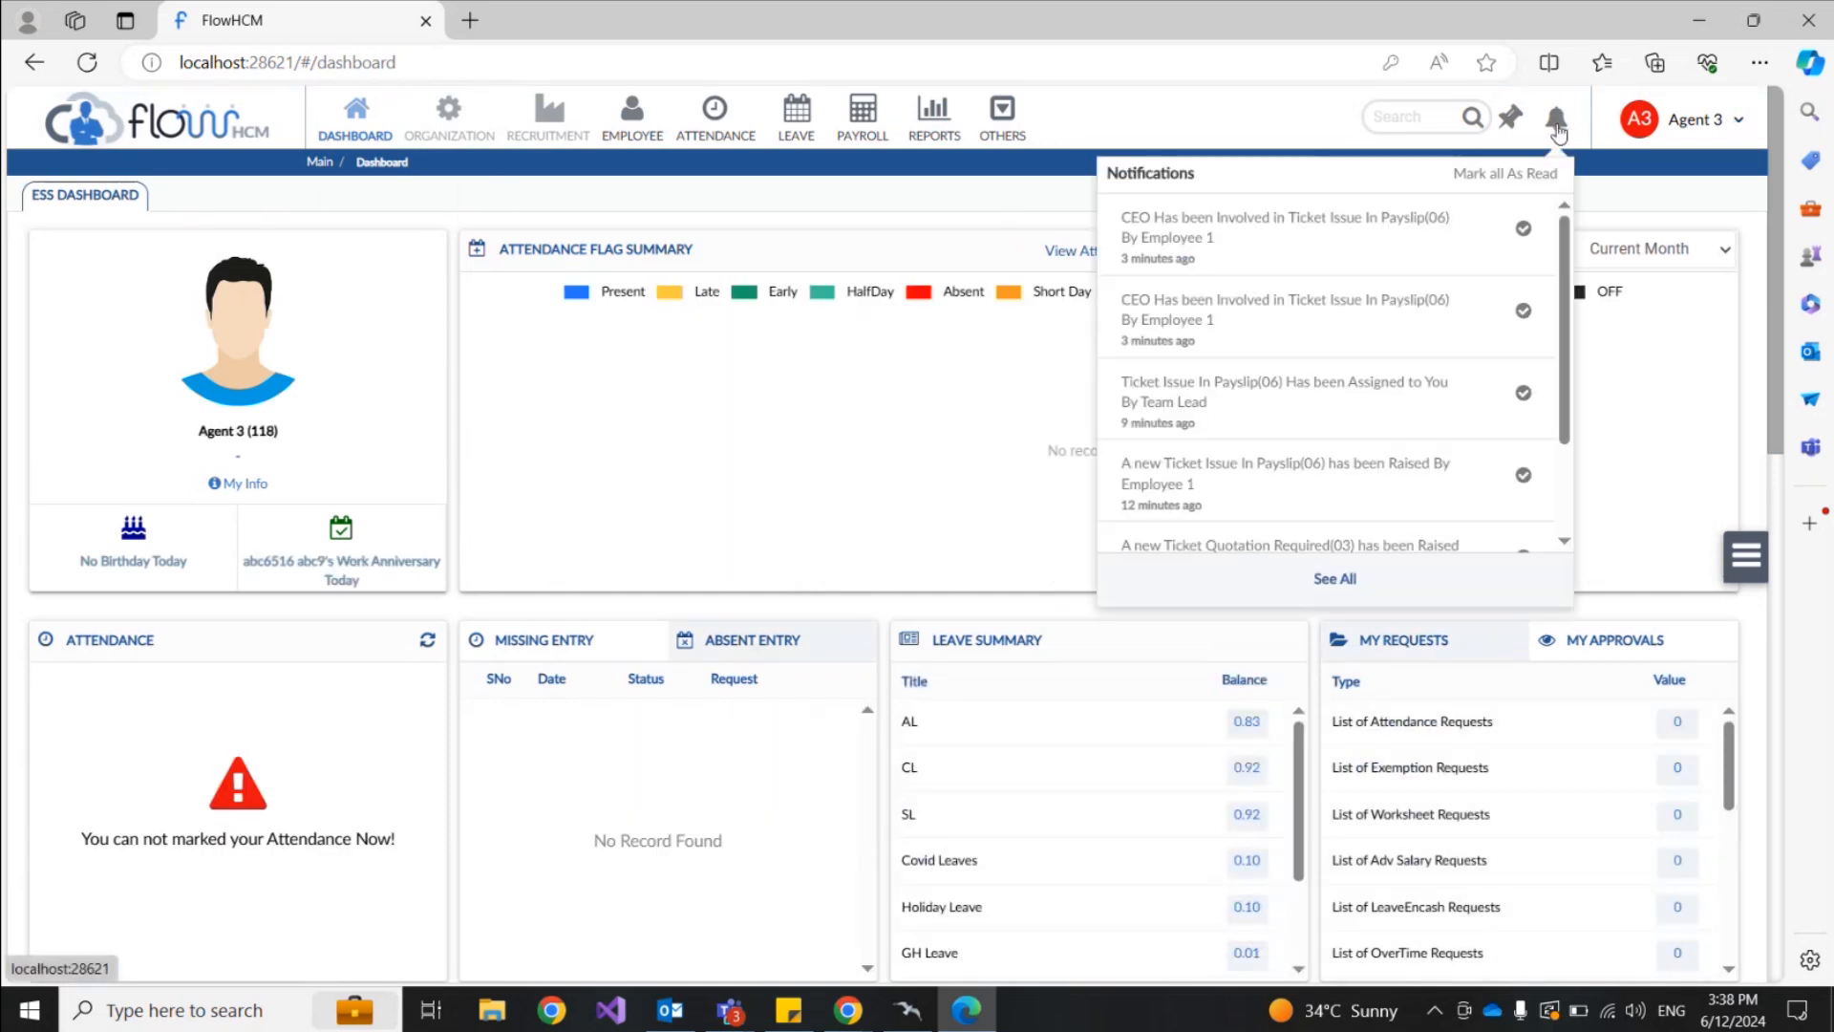
pyautogui.click(1280, 227)
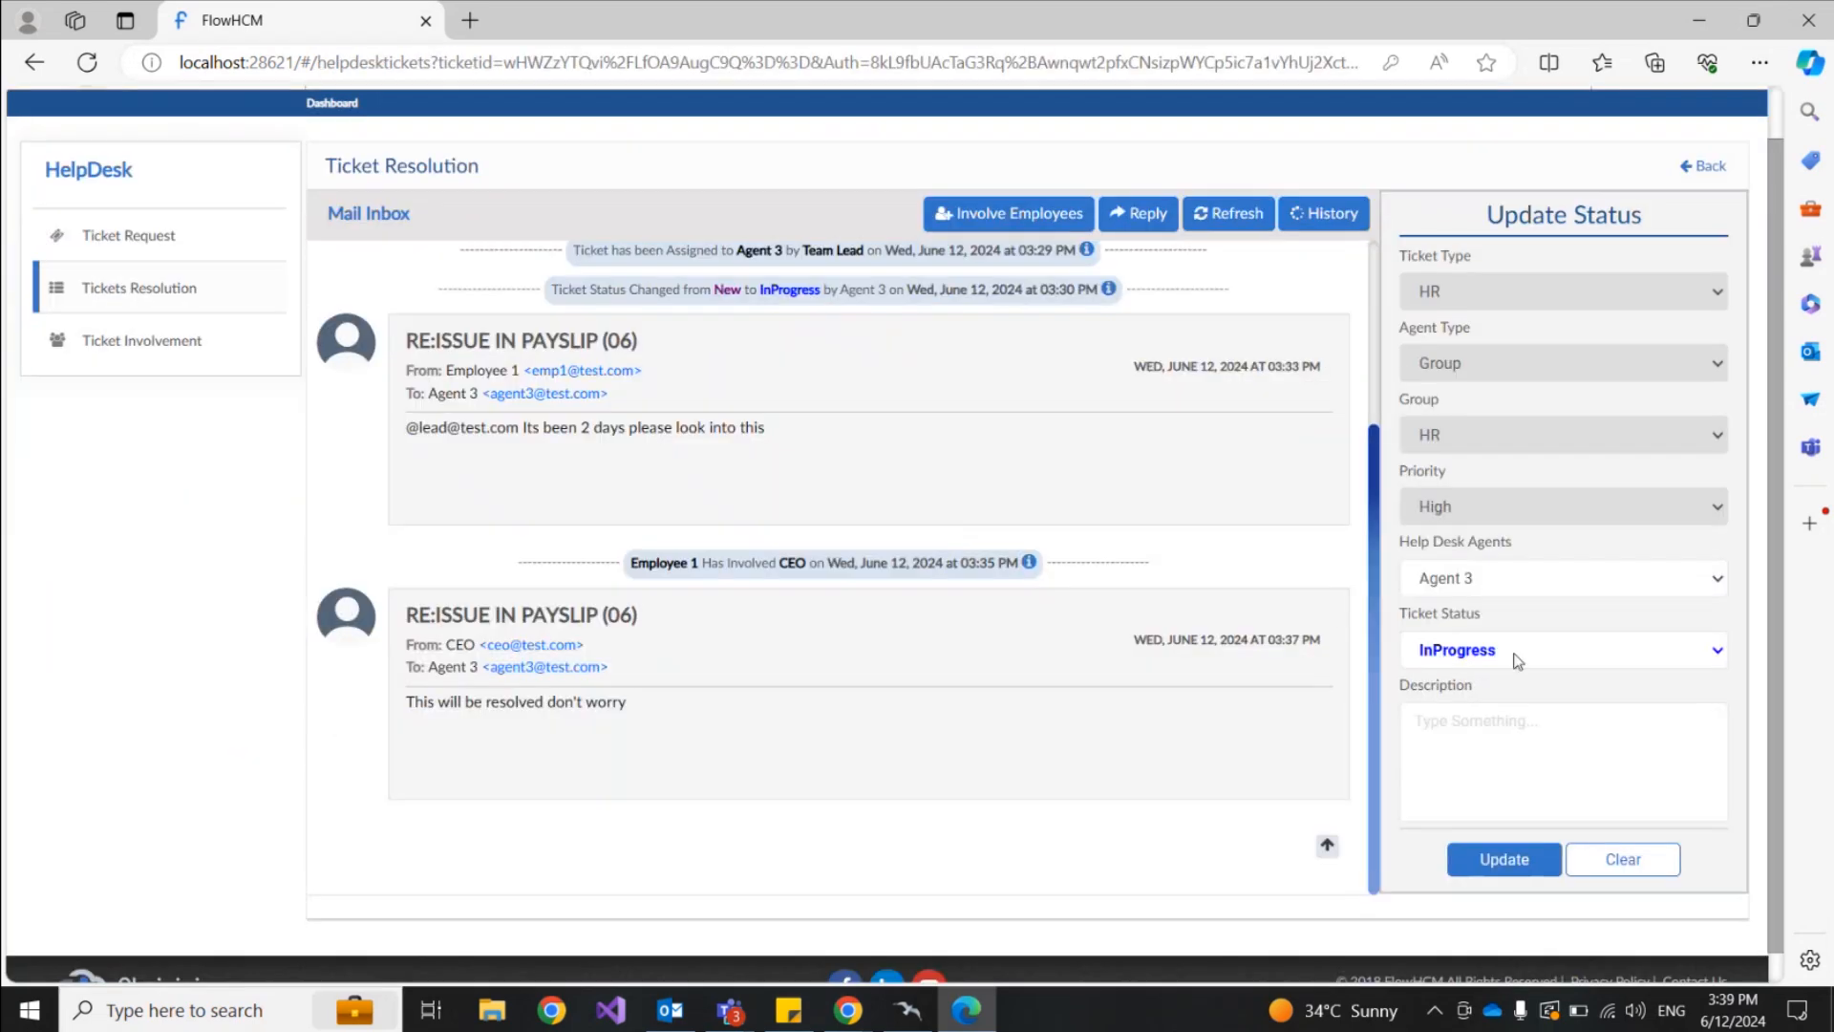
# Step: Set the payslip ticket status to Resolved with description 'Resolved' and update it
pyautogui.click(1510, 654)
pyautogui.click(1445, 704)
pyautogui.click(1450, 726)
pyautogui.write('Re')
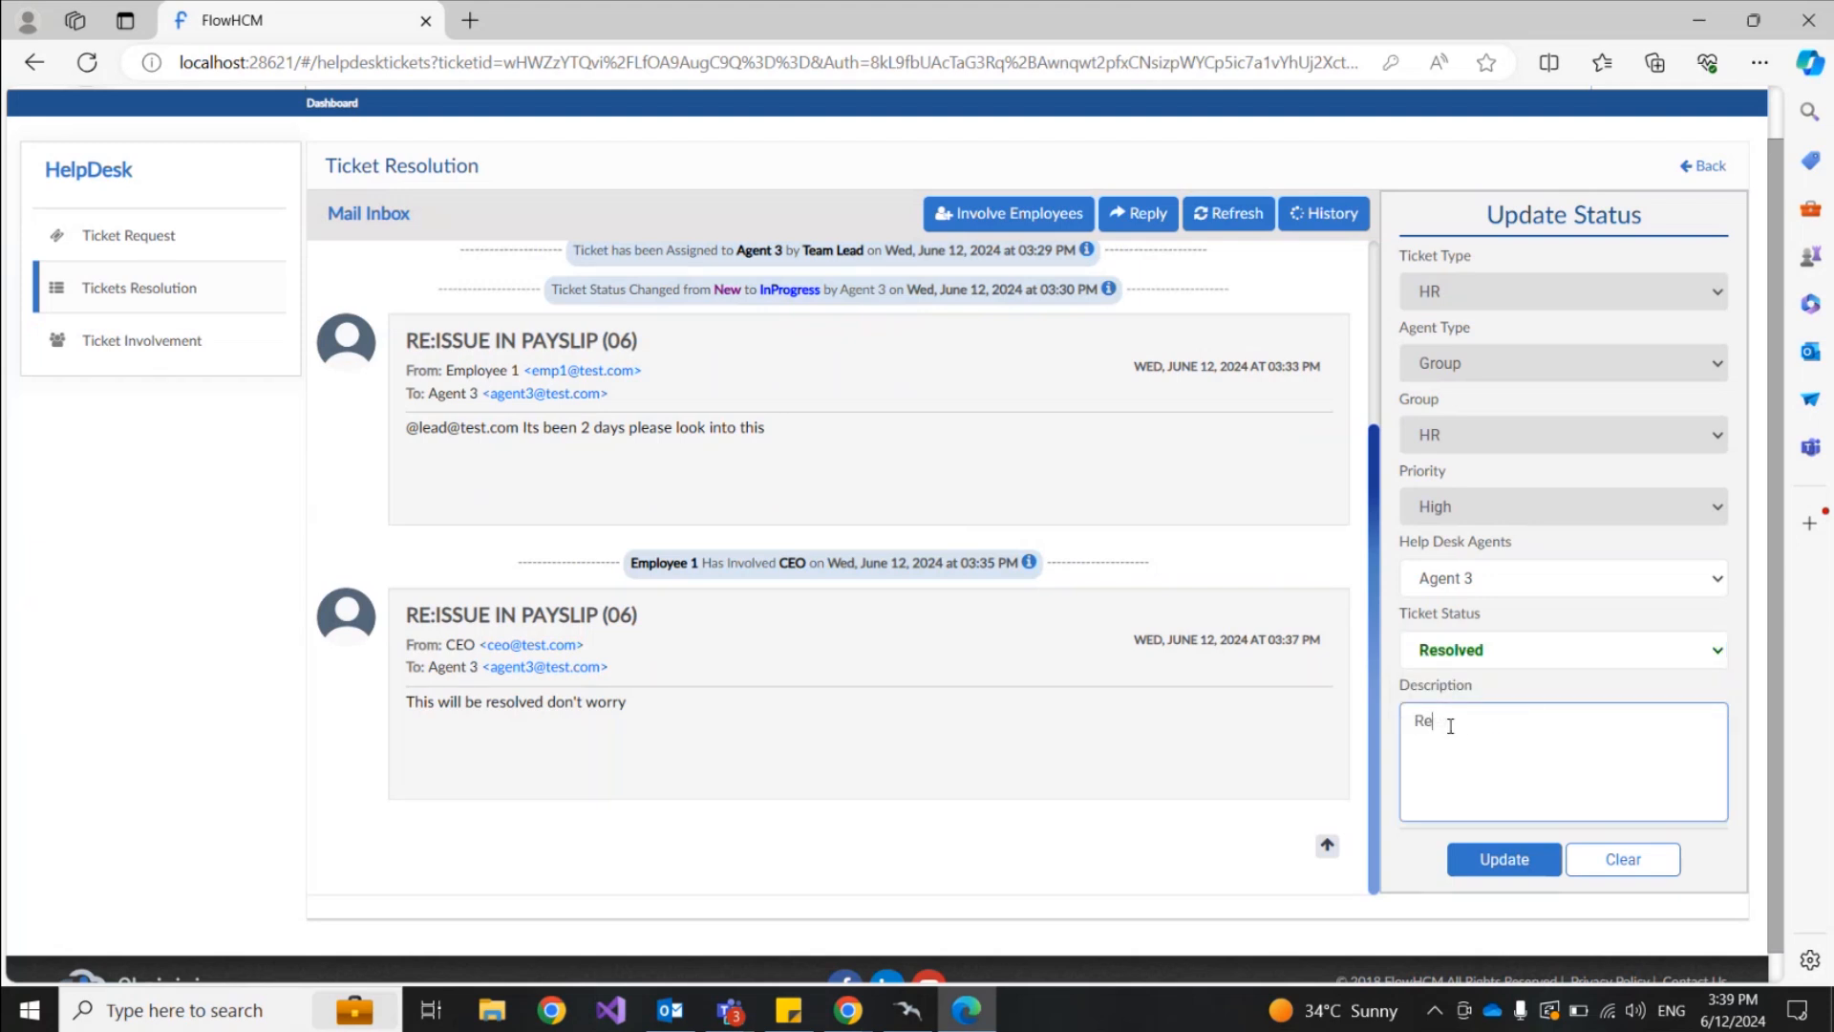
pyautogui.write('solved')
pyautogui.click(1503, 859)
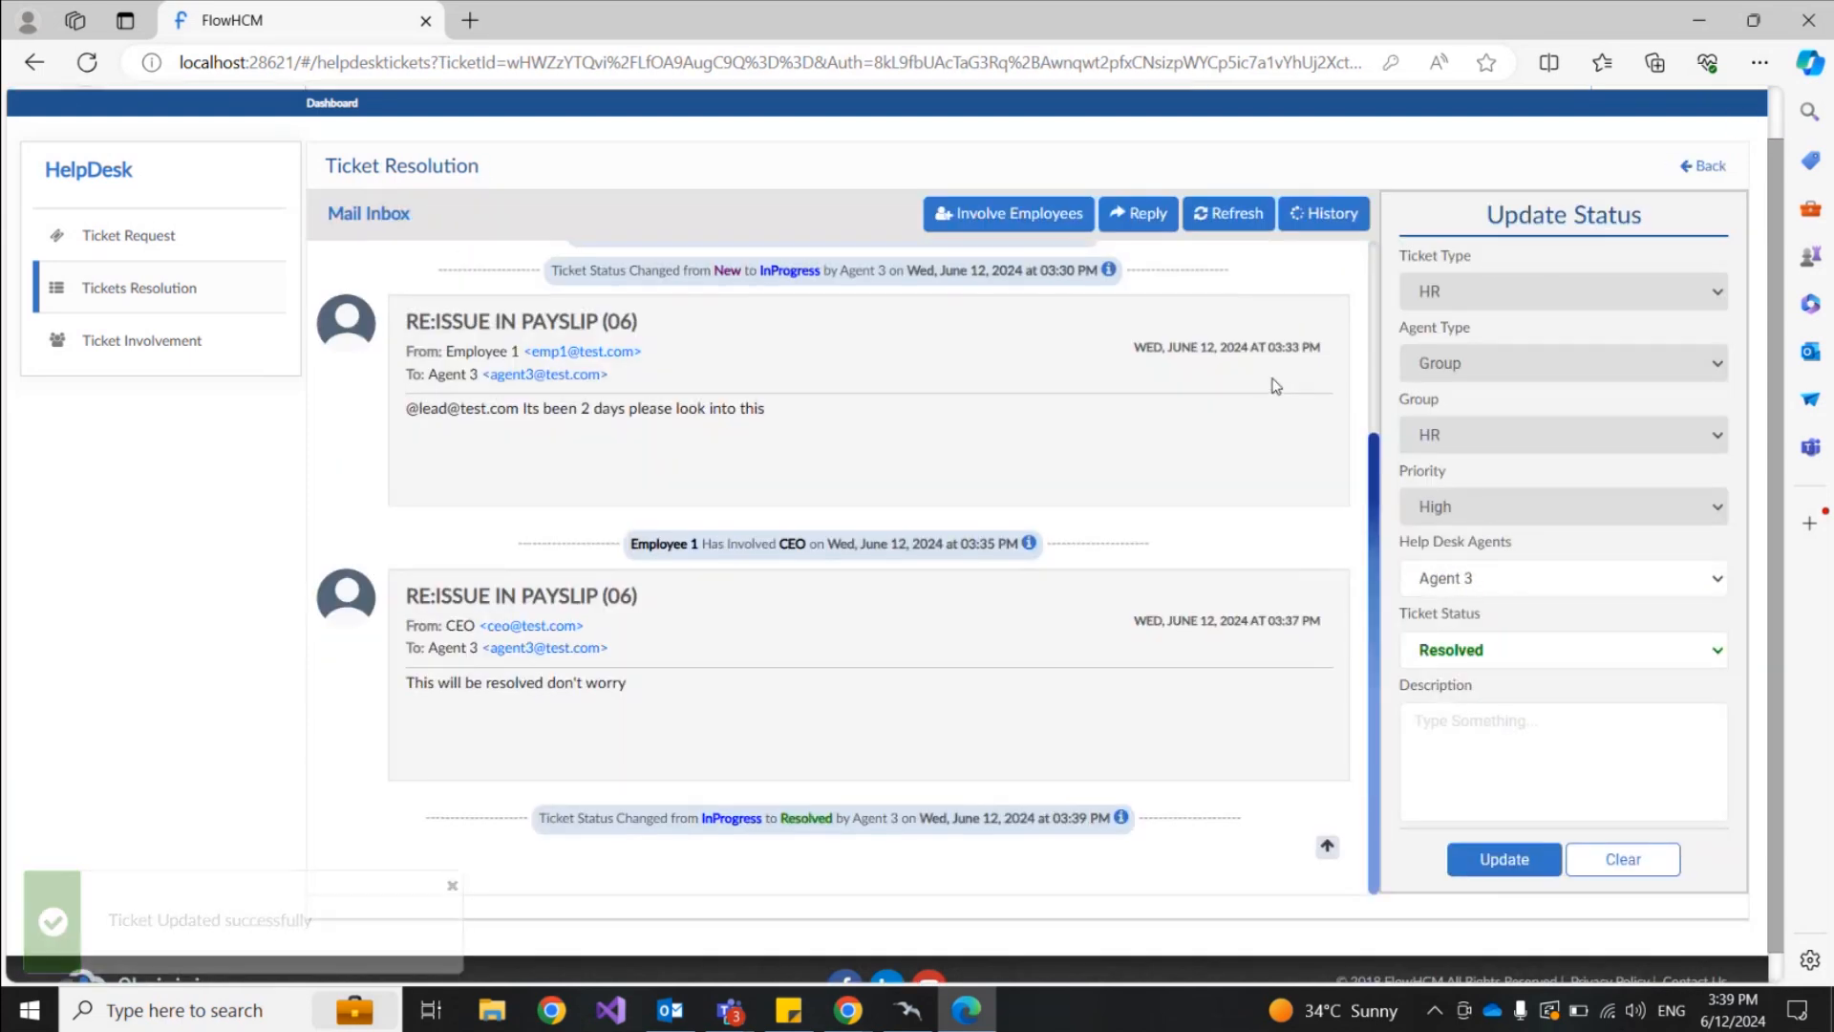
# Step: Back in the ticket list, set Assigned Tickets to --ALL-- and apply the filter
pyautogui.click(1710, 168)
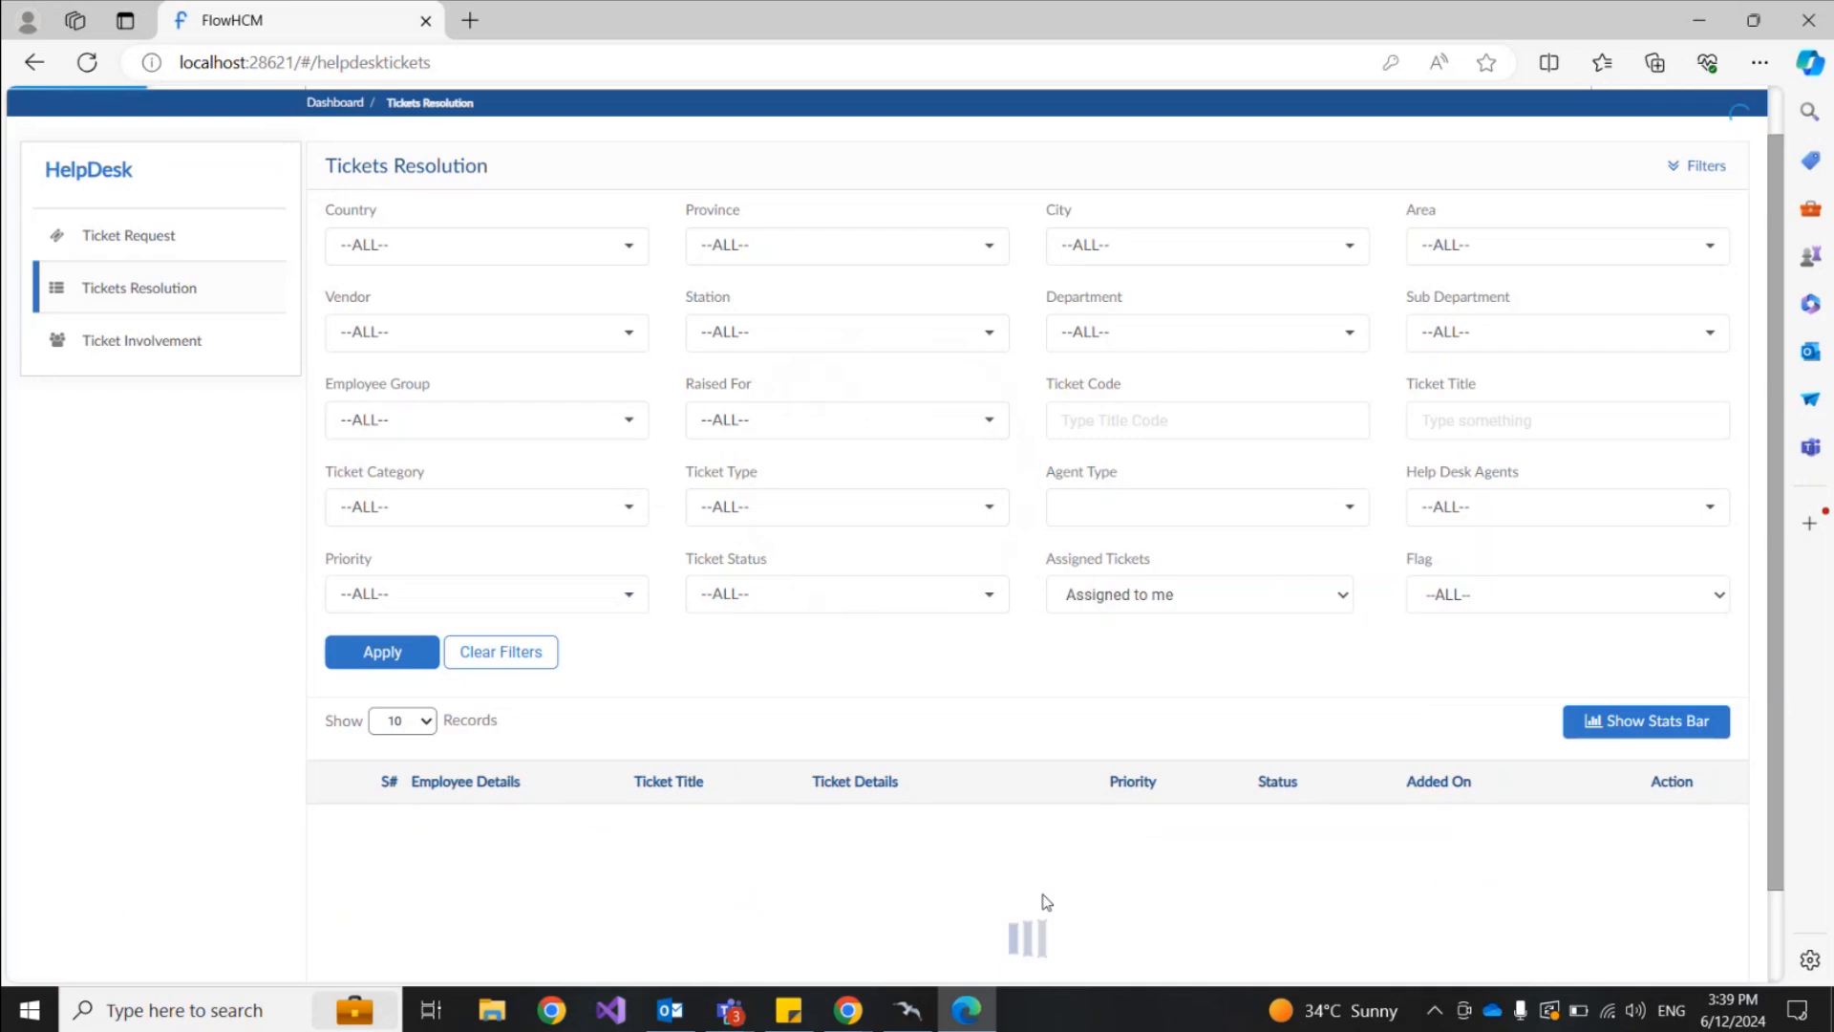
pyautogui.scroll(-3, 1193, 799)
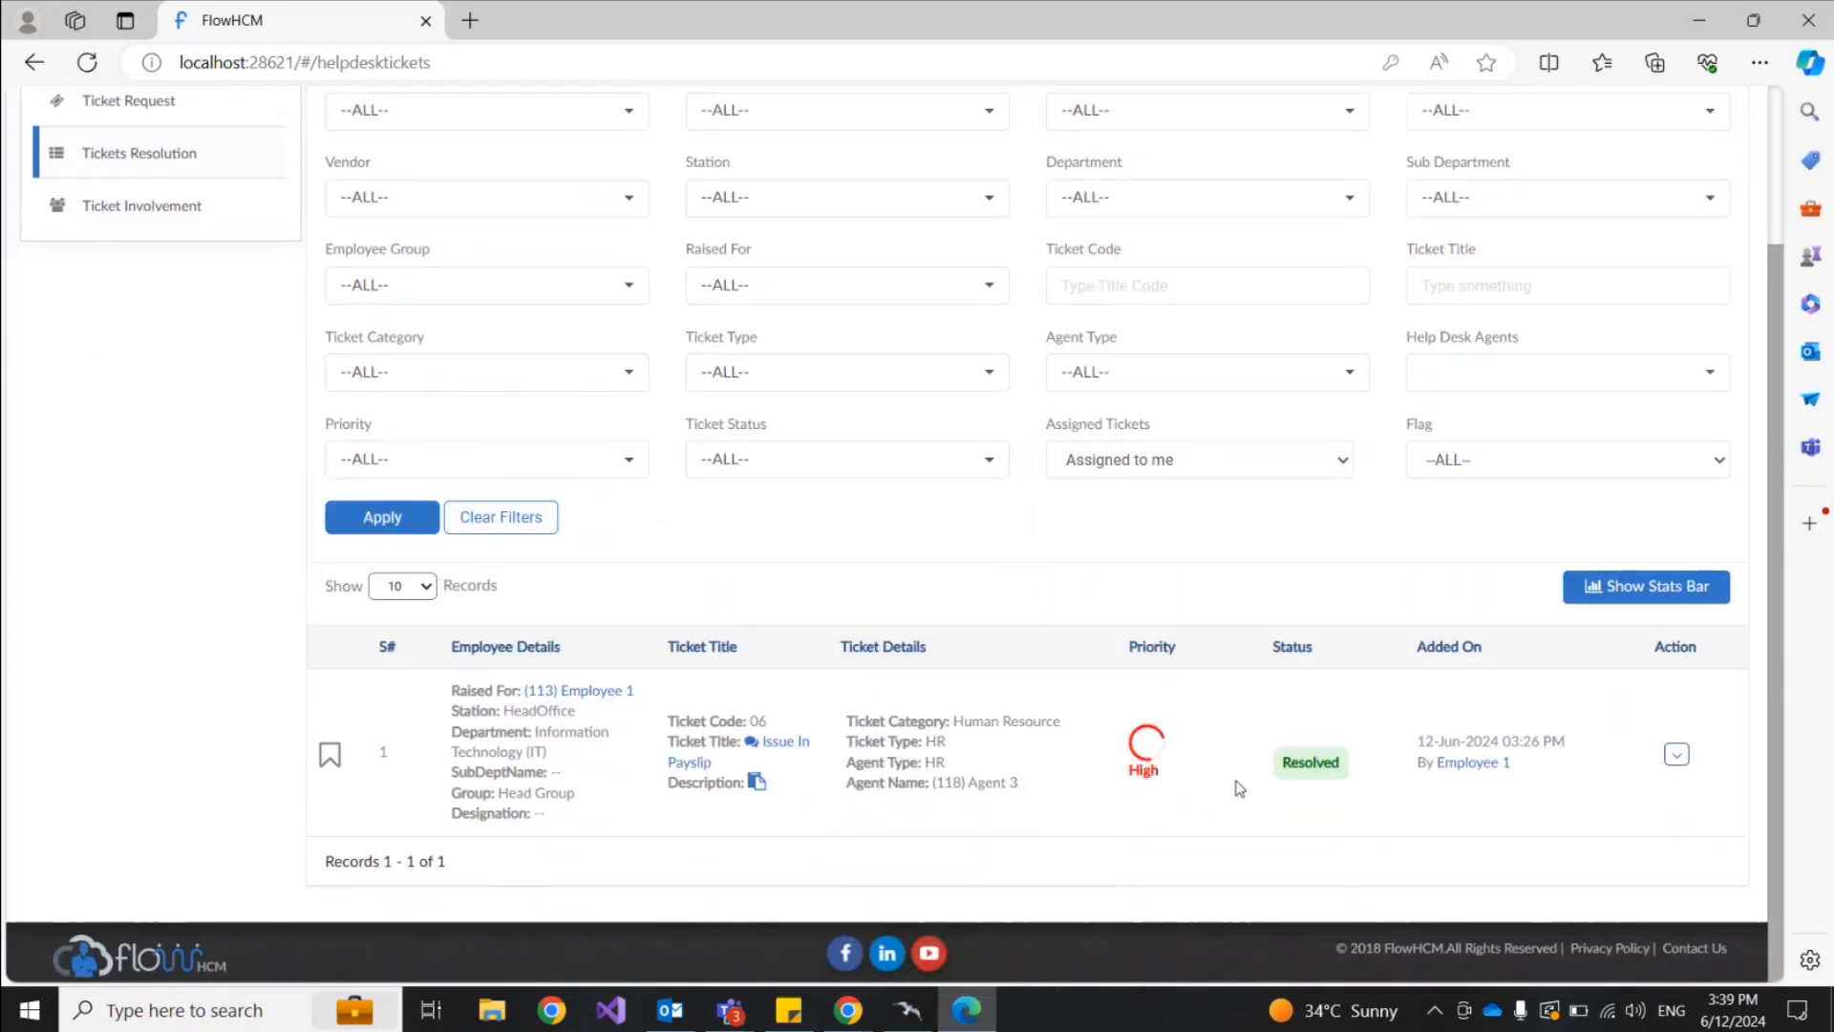
pyautogui.click(1146, 469)
pyautogui.click(1075, 488)
pyautogui.click(425, 517)
pyautogui.scroll(-3, 1184, 659)
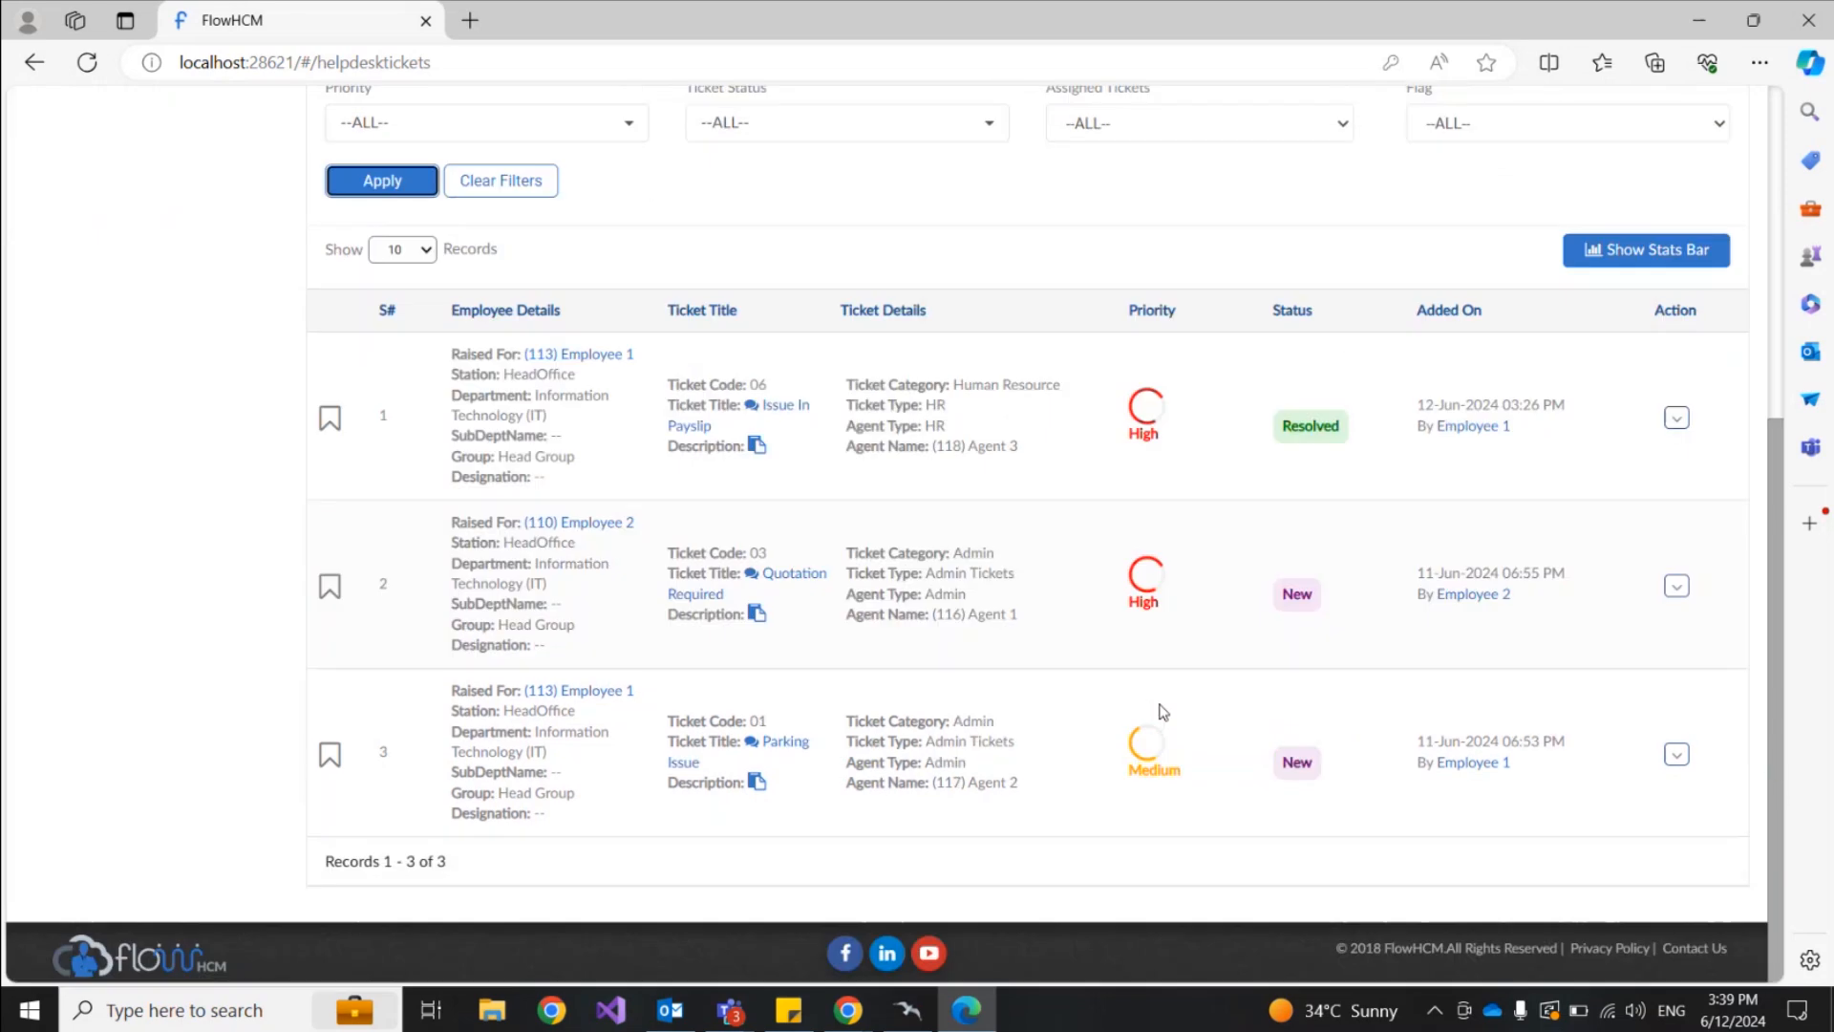
pyautogui.scroll(3, 1162, 712)
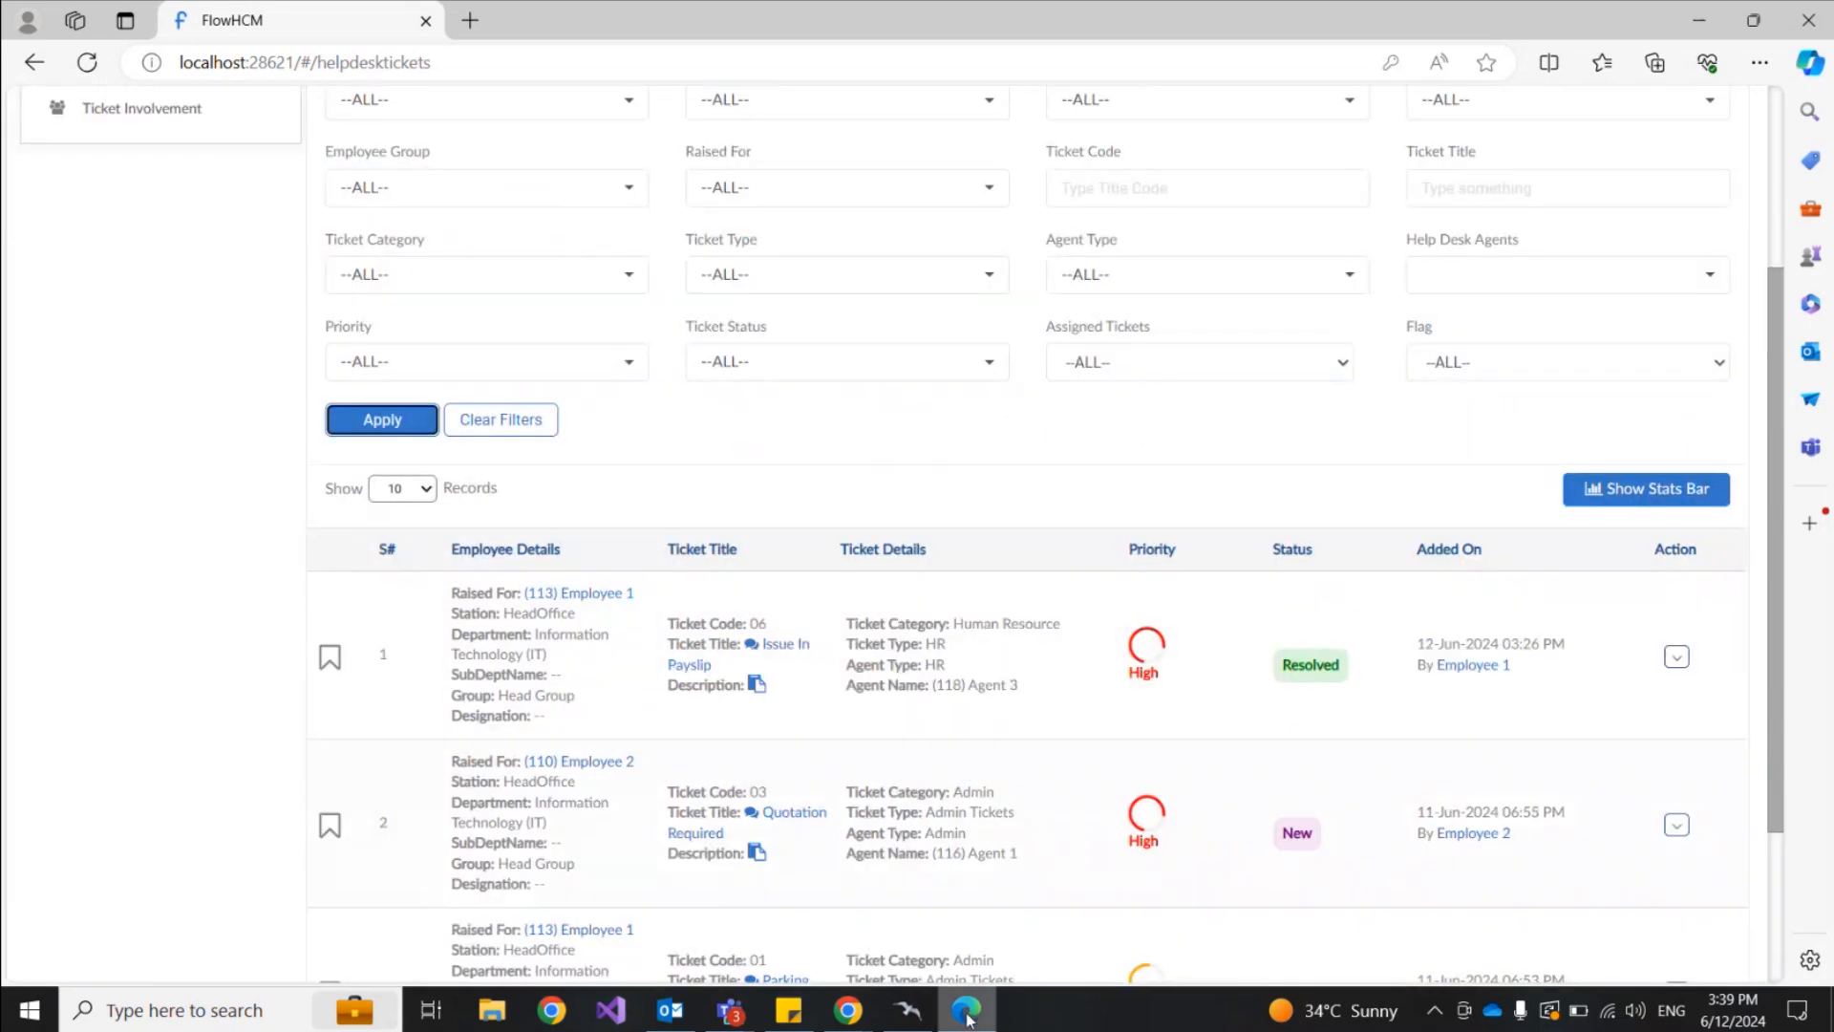
# Step: In the employee's window, reload Ticket Request and check notifications to confirm the payslip ticket is Resolved
pyautogui.moveTo(848, 1010)
pyautogui.click(881, 929)
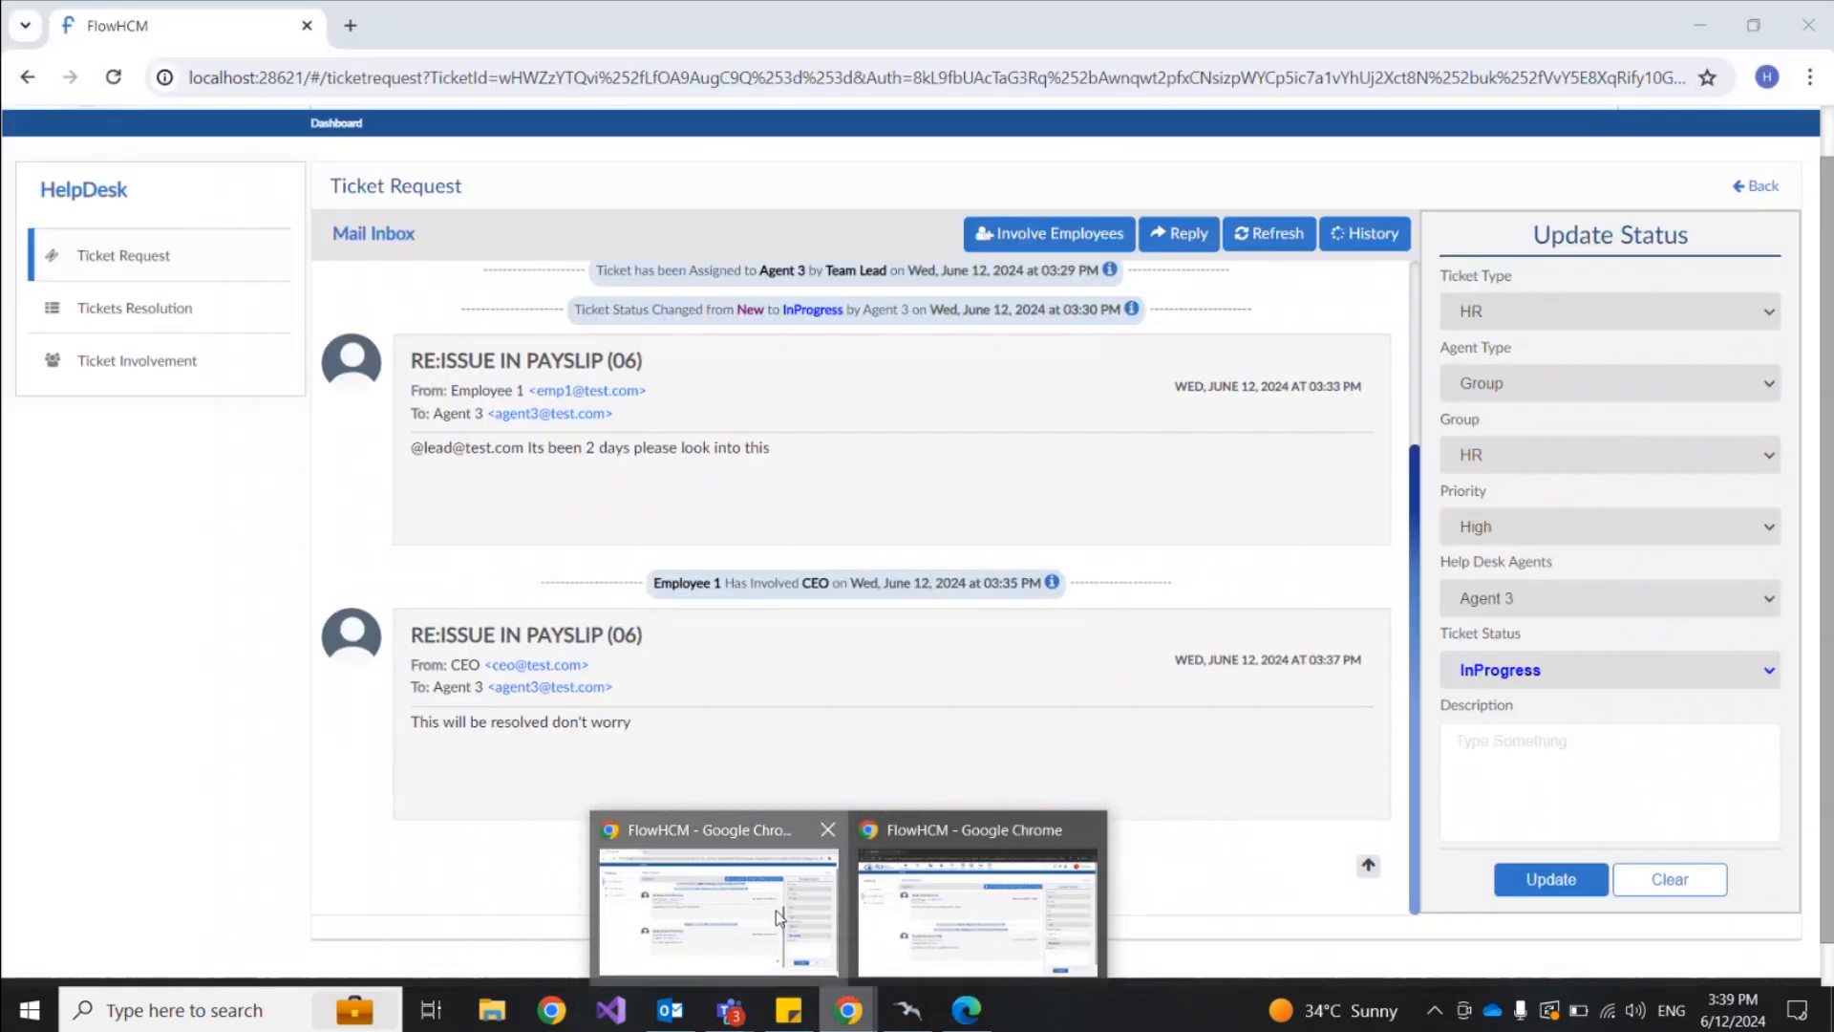
pyautogui.scroll(3, 1734, 425)
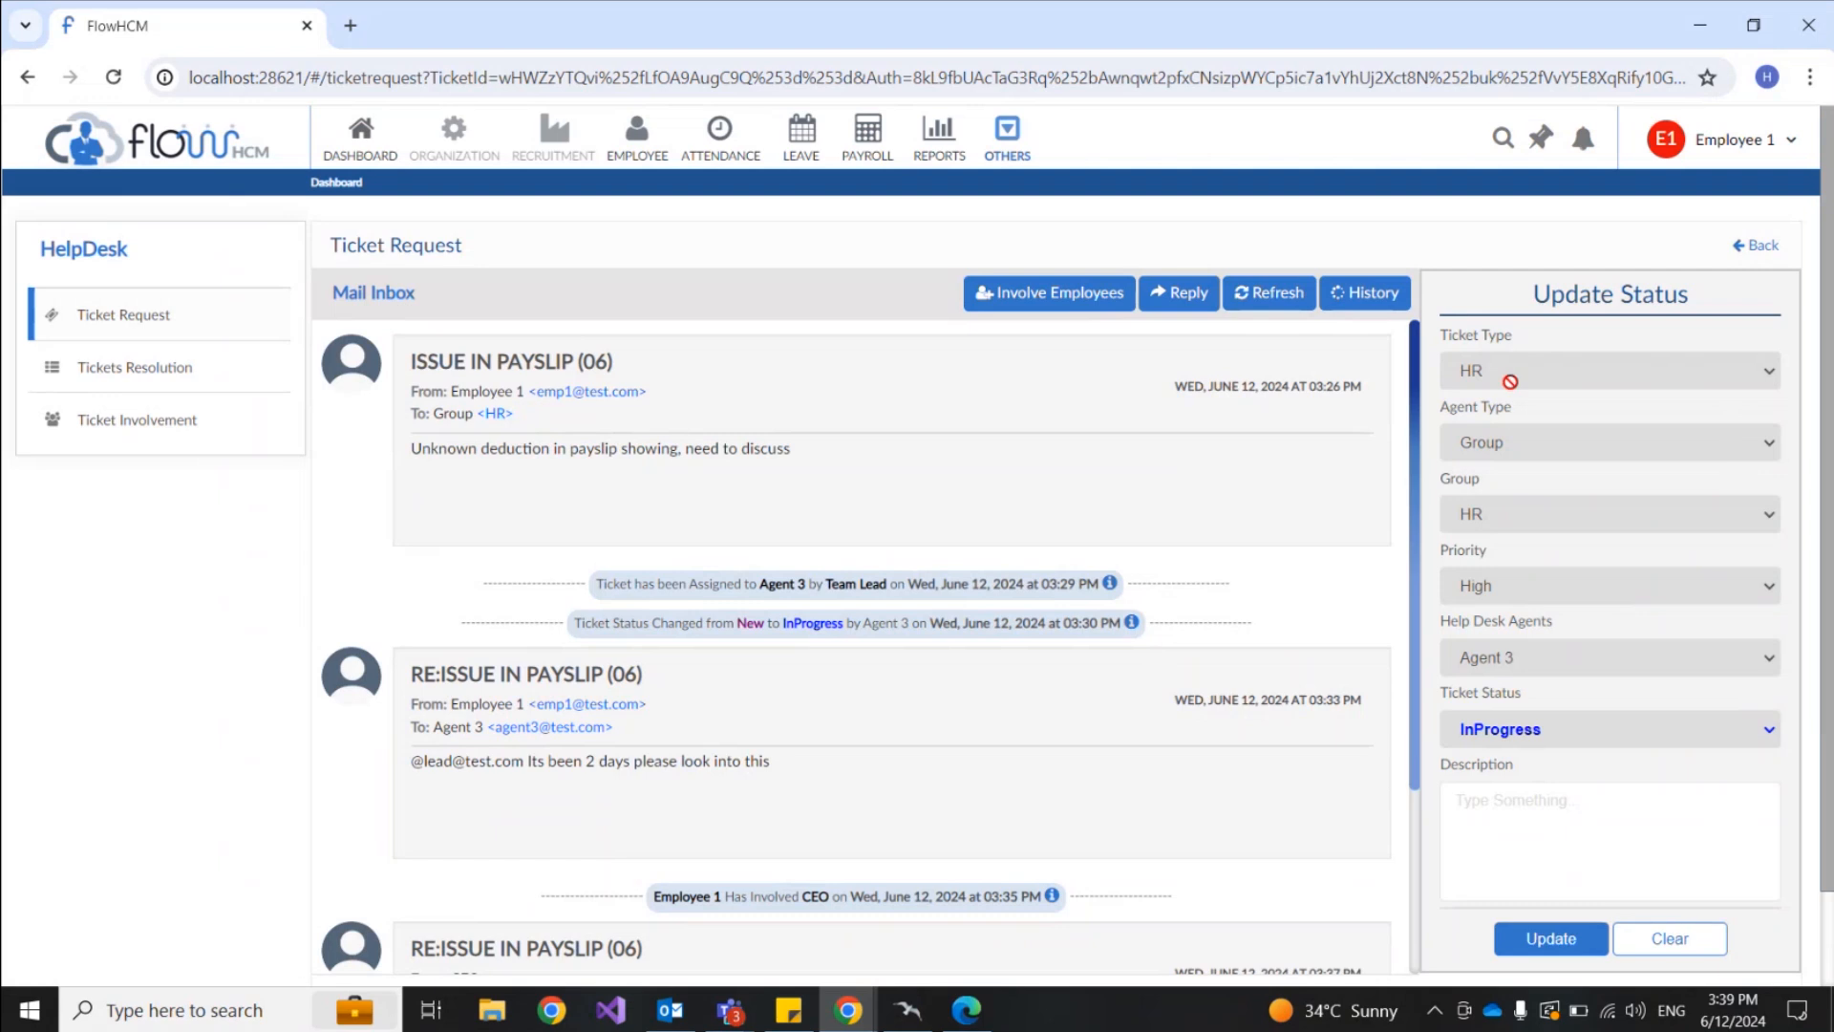
pyautogui.click(111, 319)
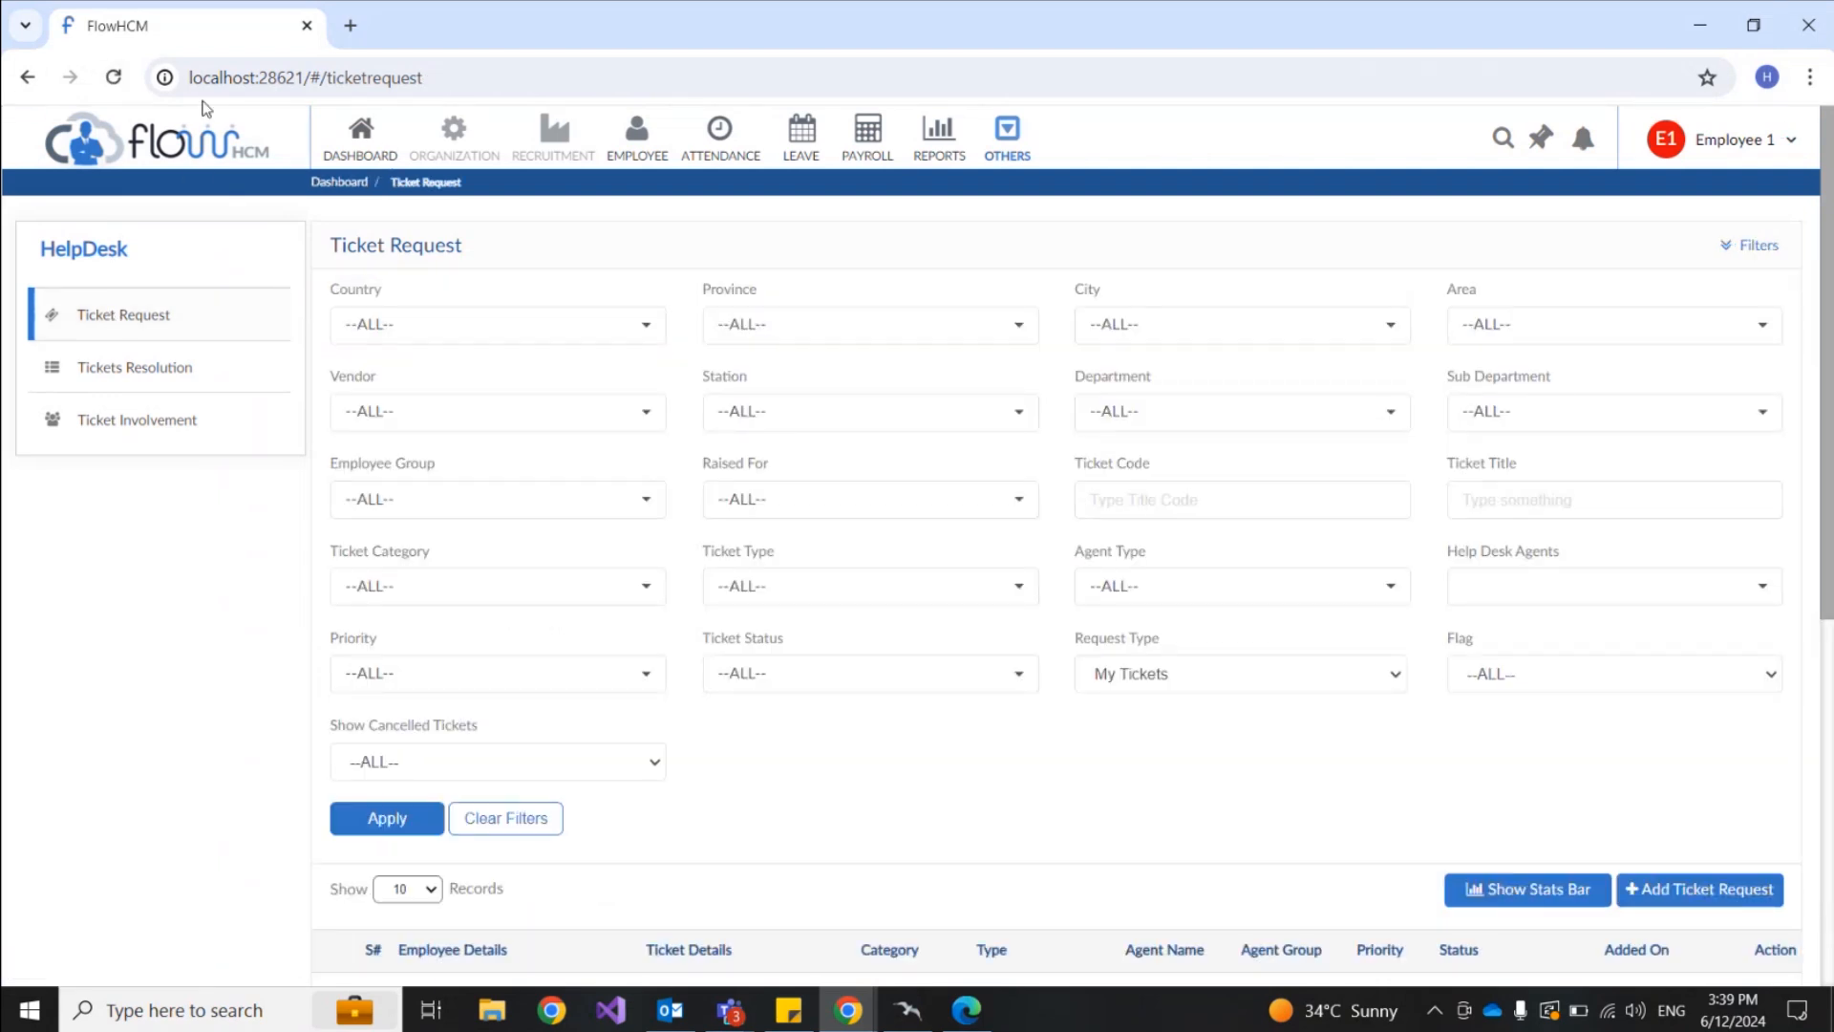
pyautogui.click(112, 77)
pyautogui.click(1583, 139)
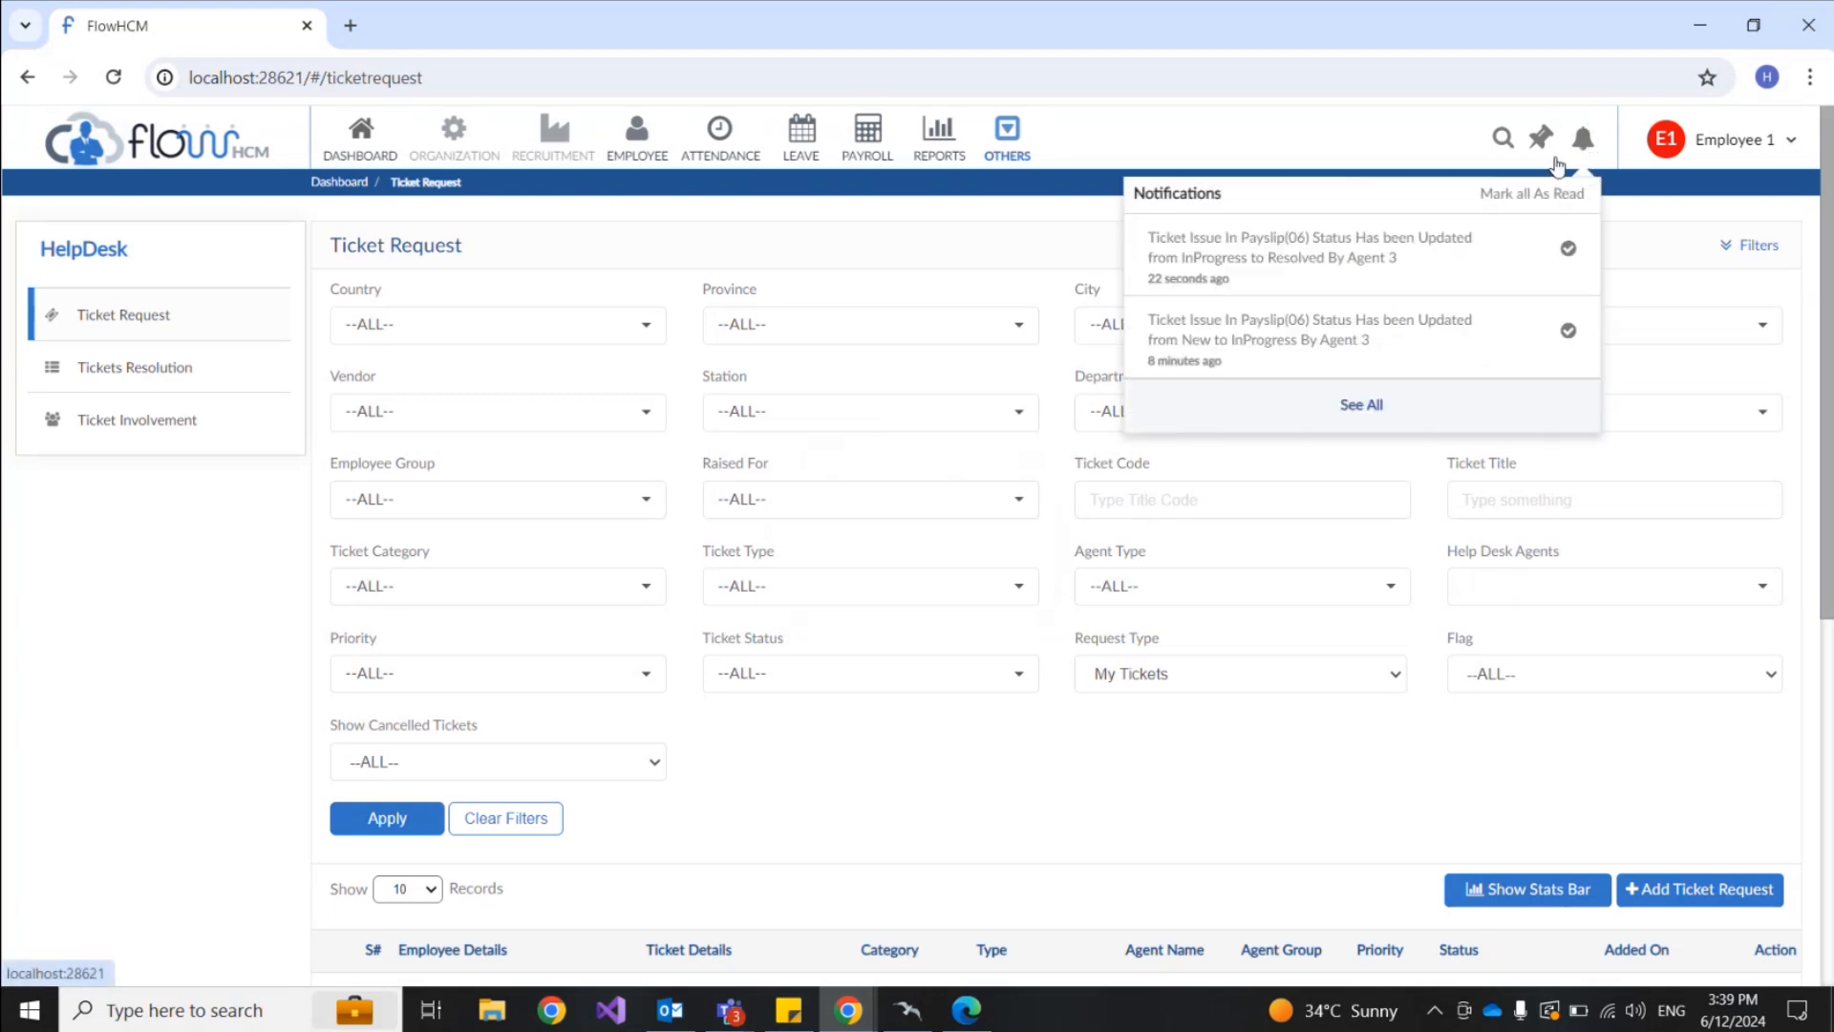
pyautogui.scroll(-3, 1340, 616)
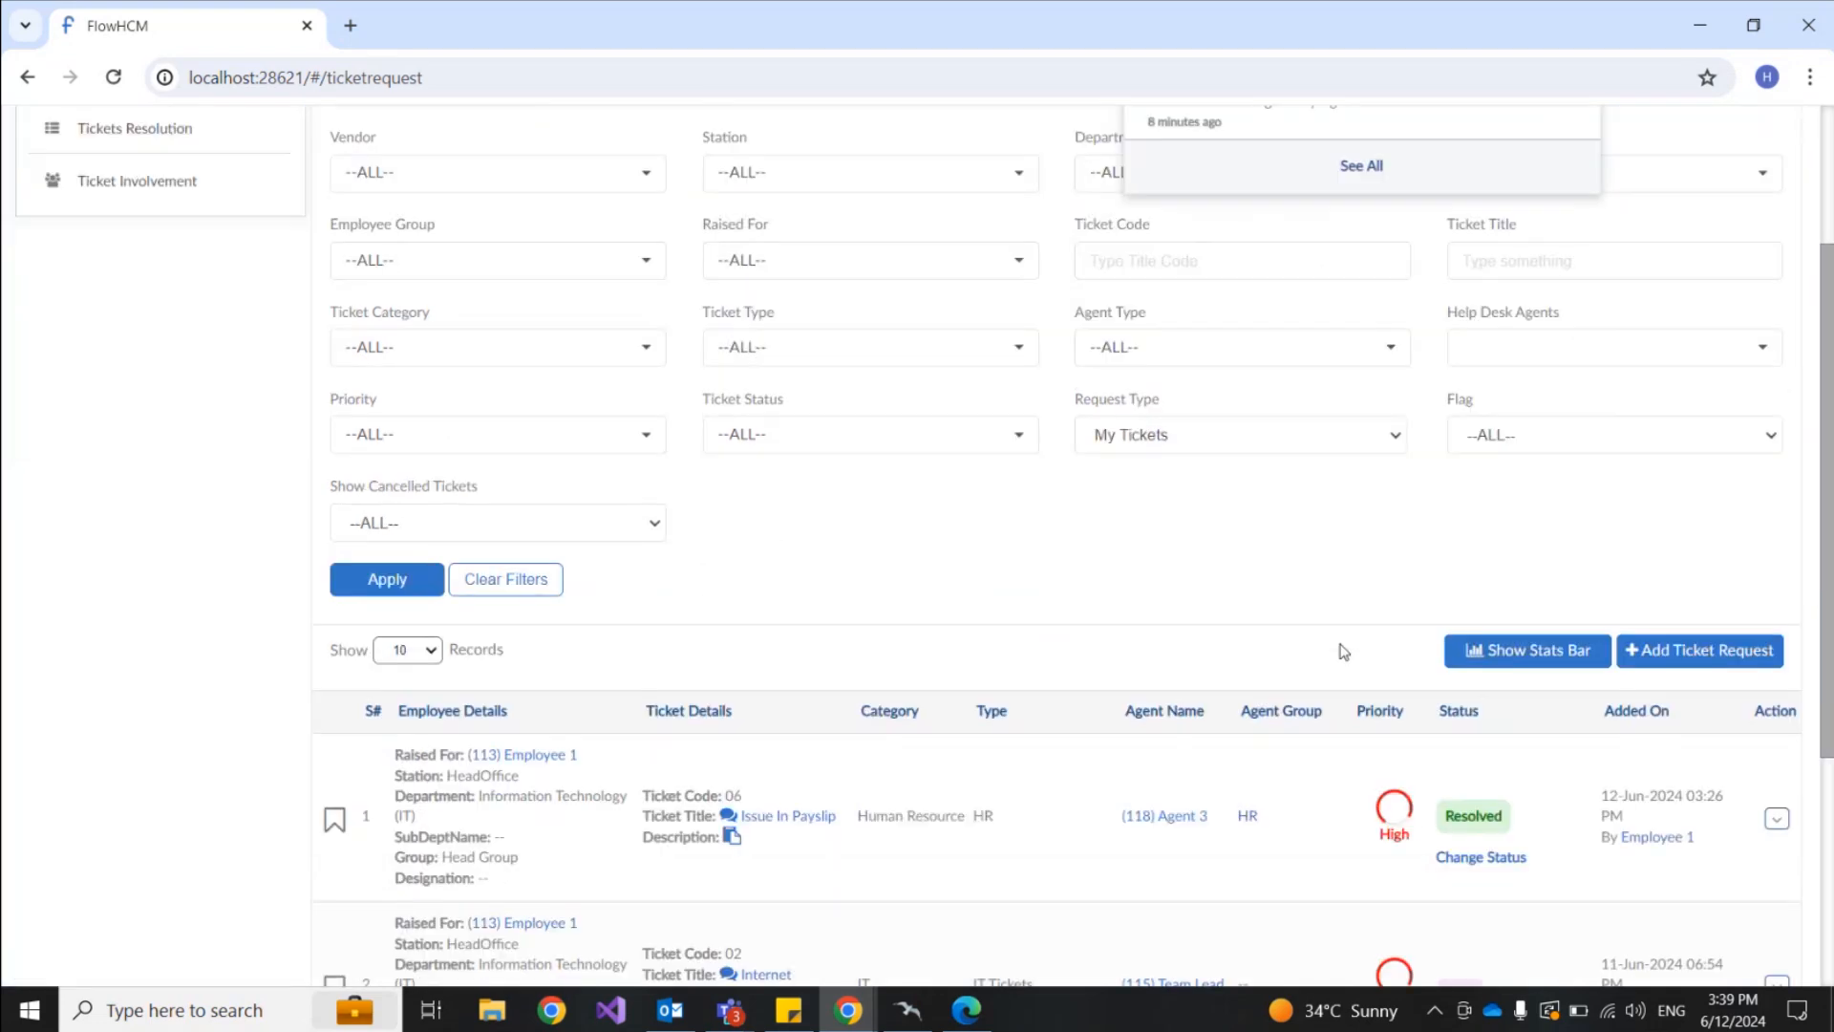
pyautogui.scroll(-1, 1092, 626)
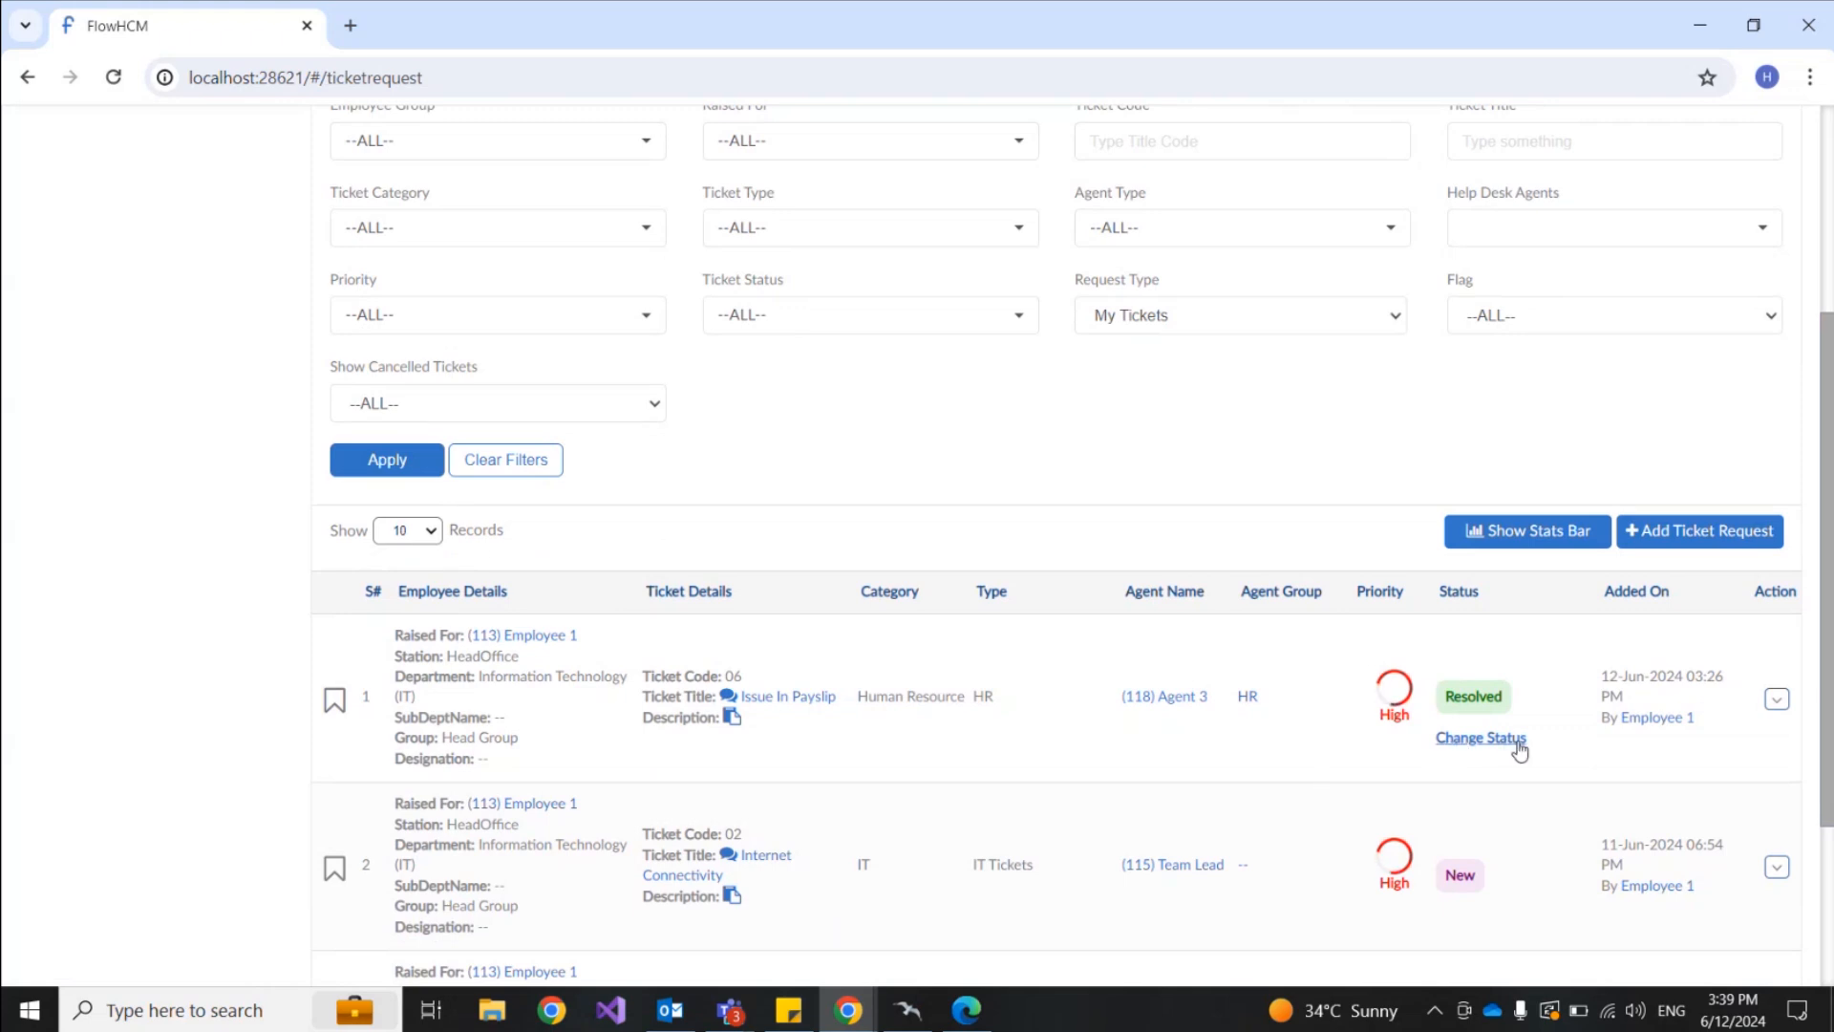
pyautogui.scroll(-1, 1486, 880)
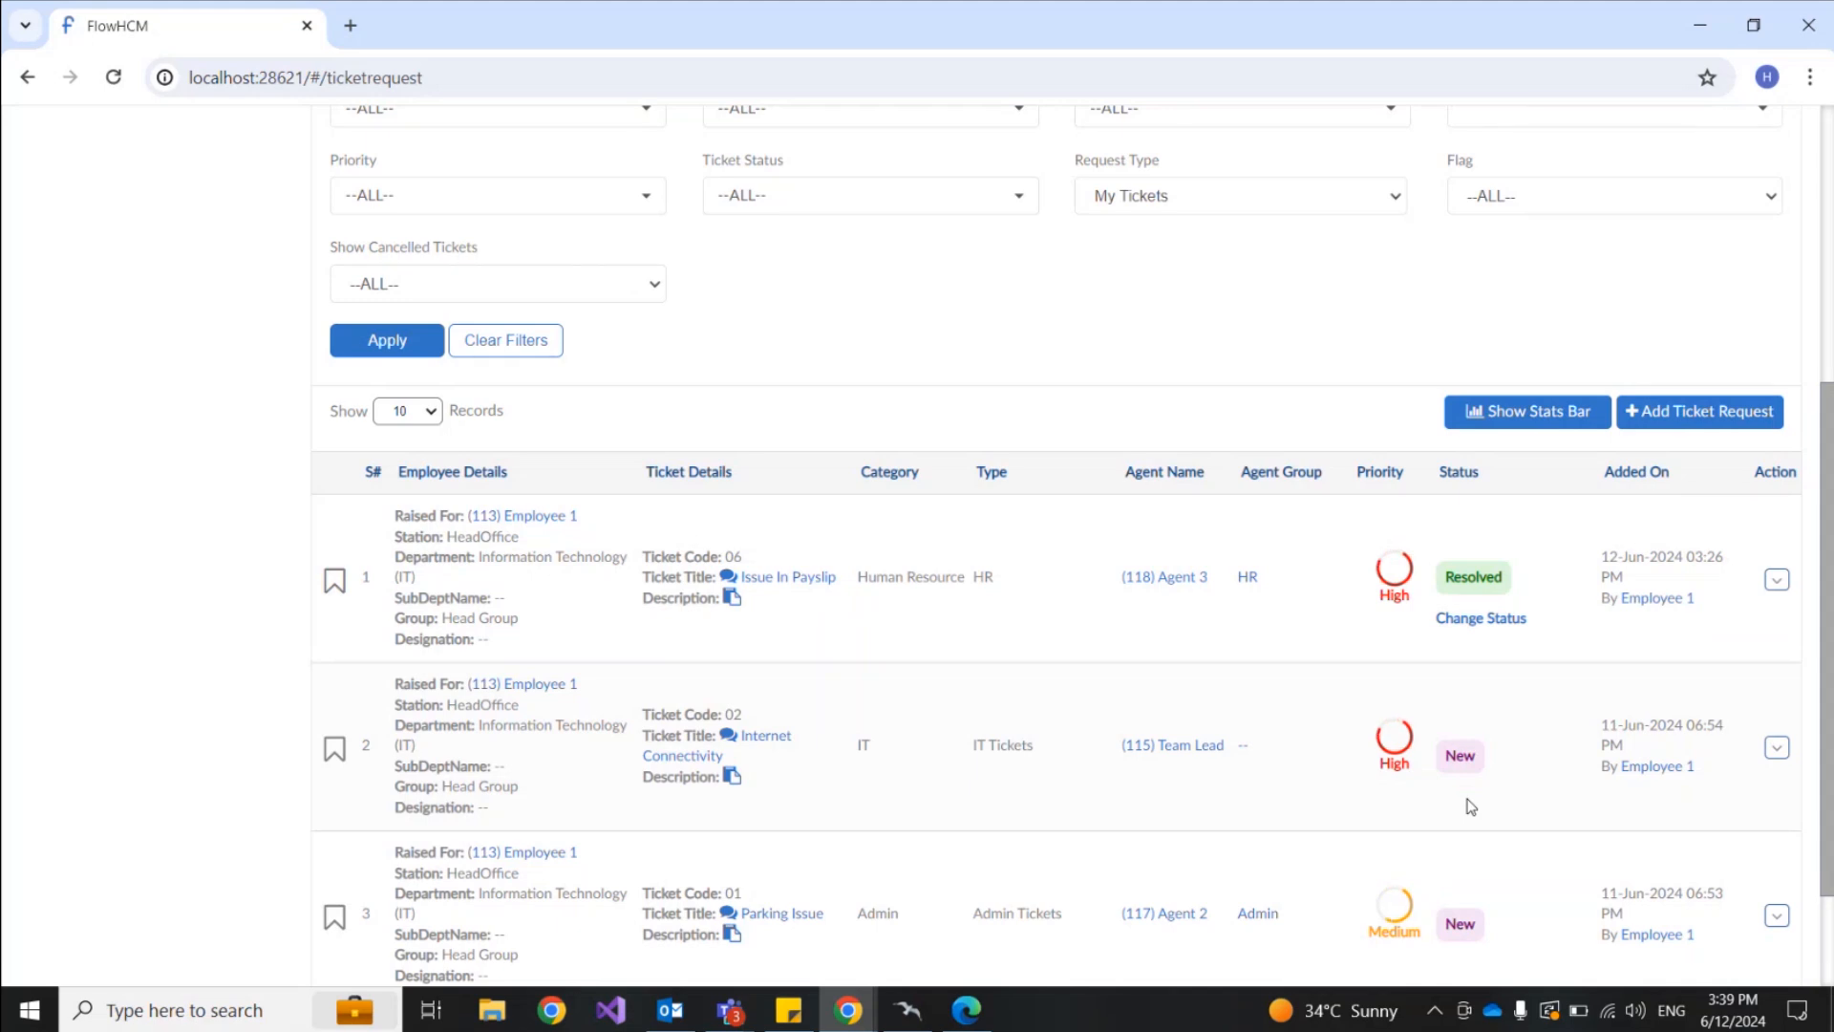
# Step: Change the payslip ticket's status to Closed with remark 'Thank', update, and go back
pyautogui.click(1496, 621)
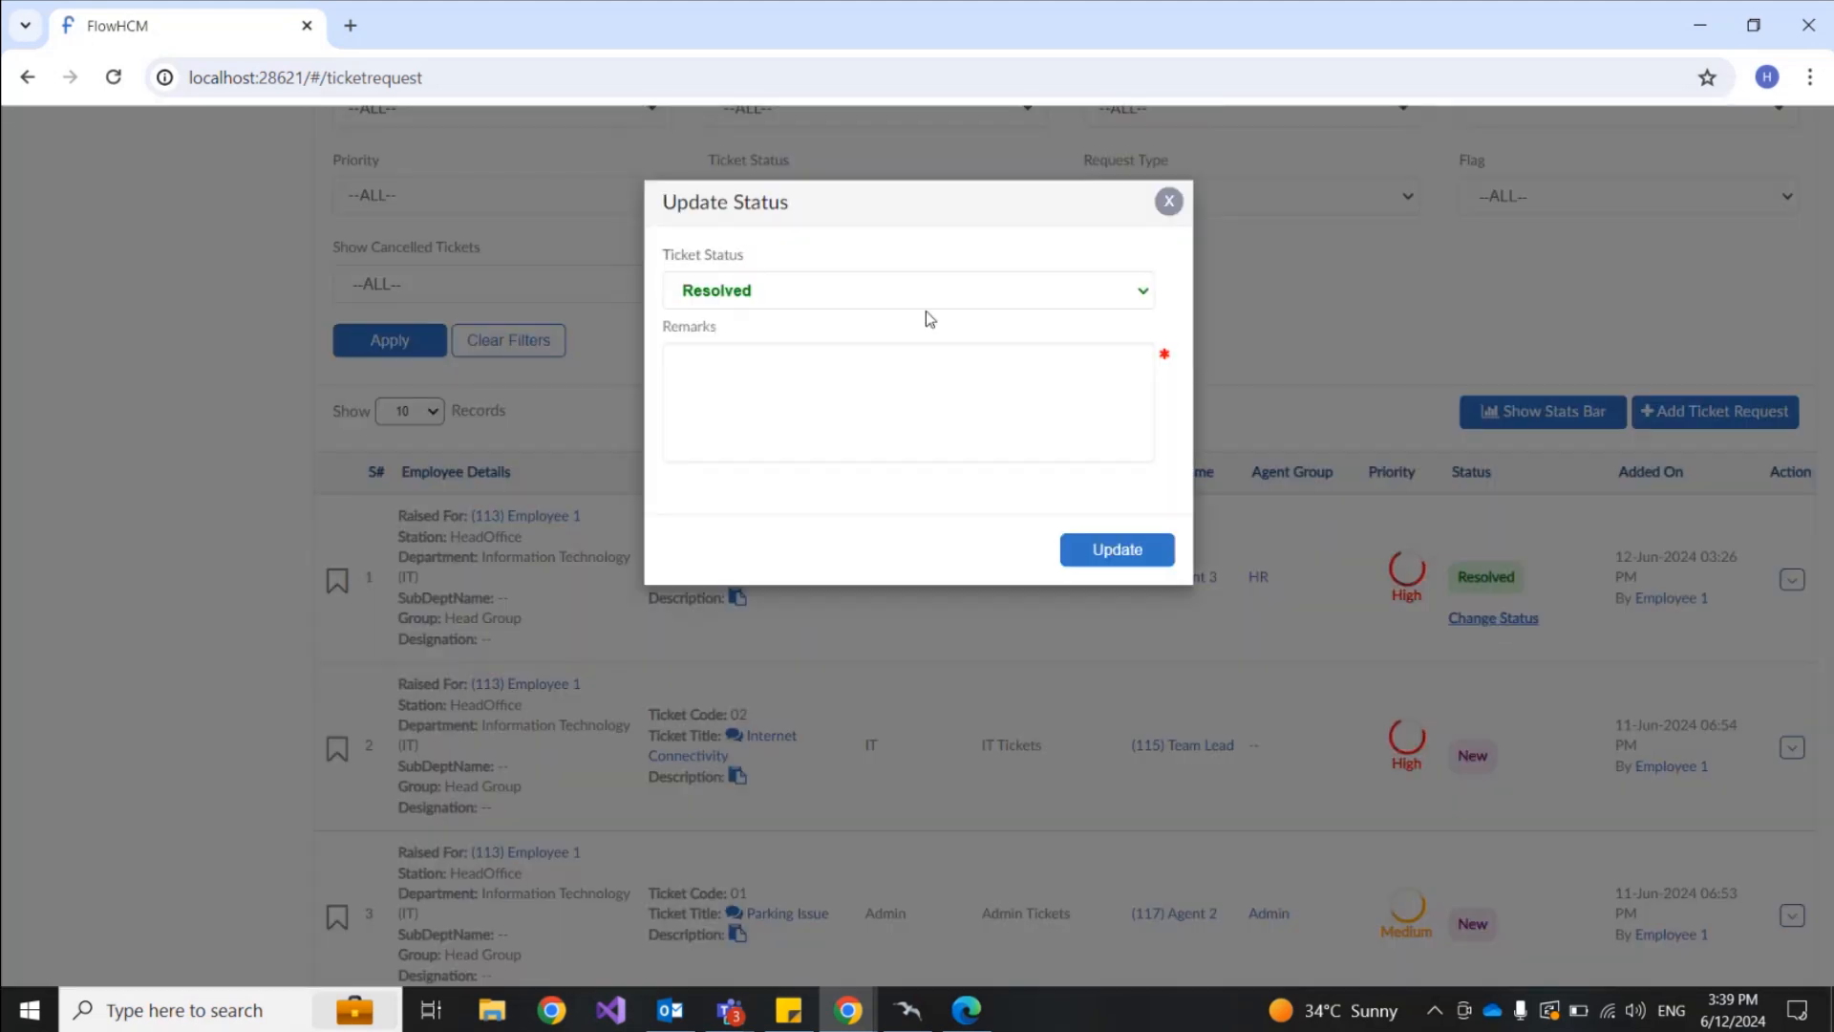
pyautogui.click(956, 291)
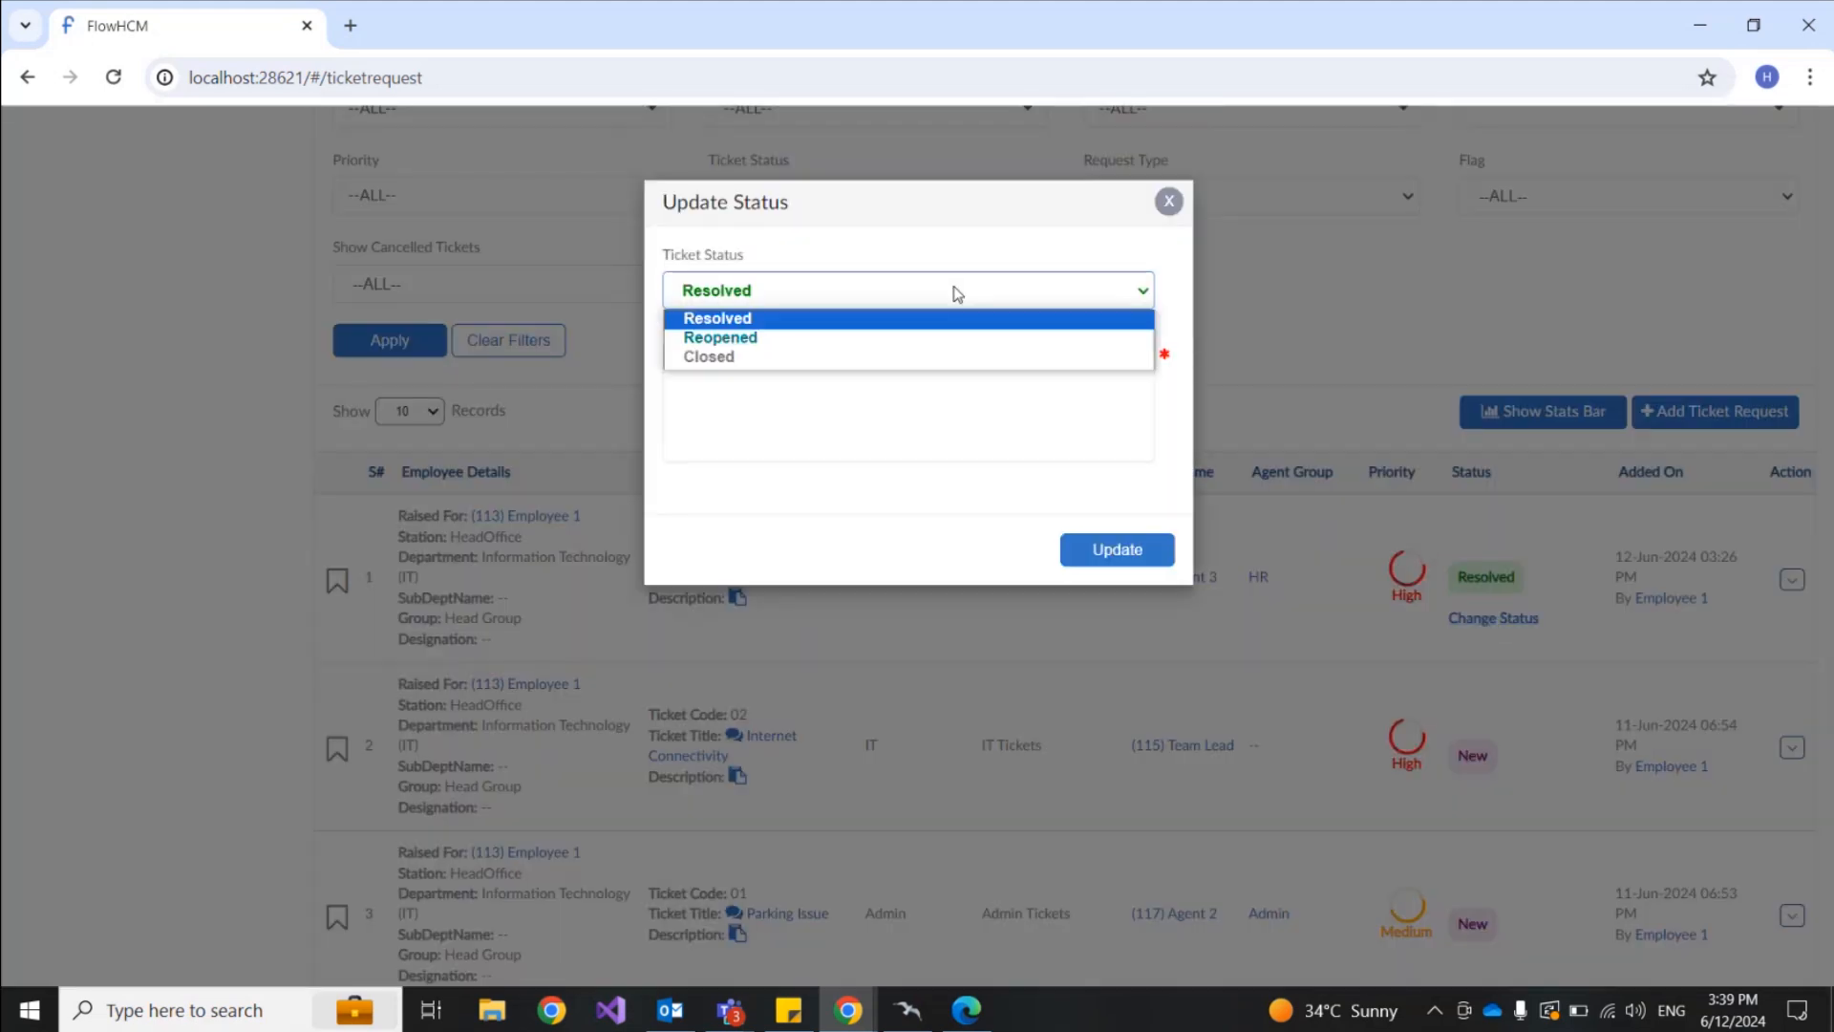
pyautogui.click(866, 359)
pyautogui.click(847, 392)
pyautogui.write('Thanks')
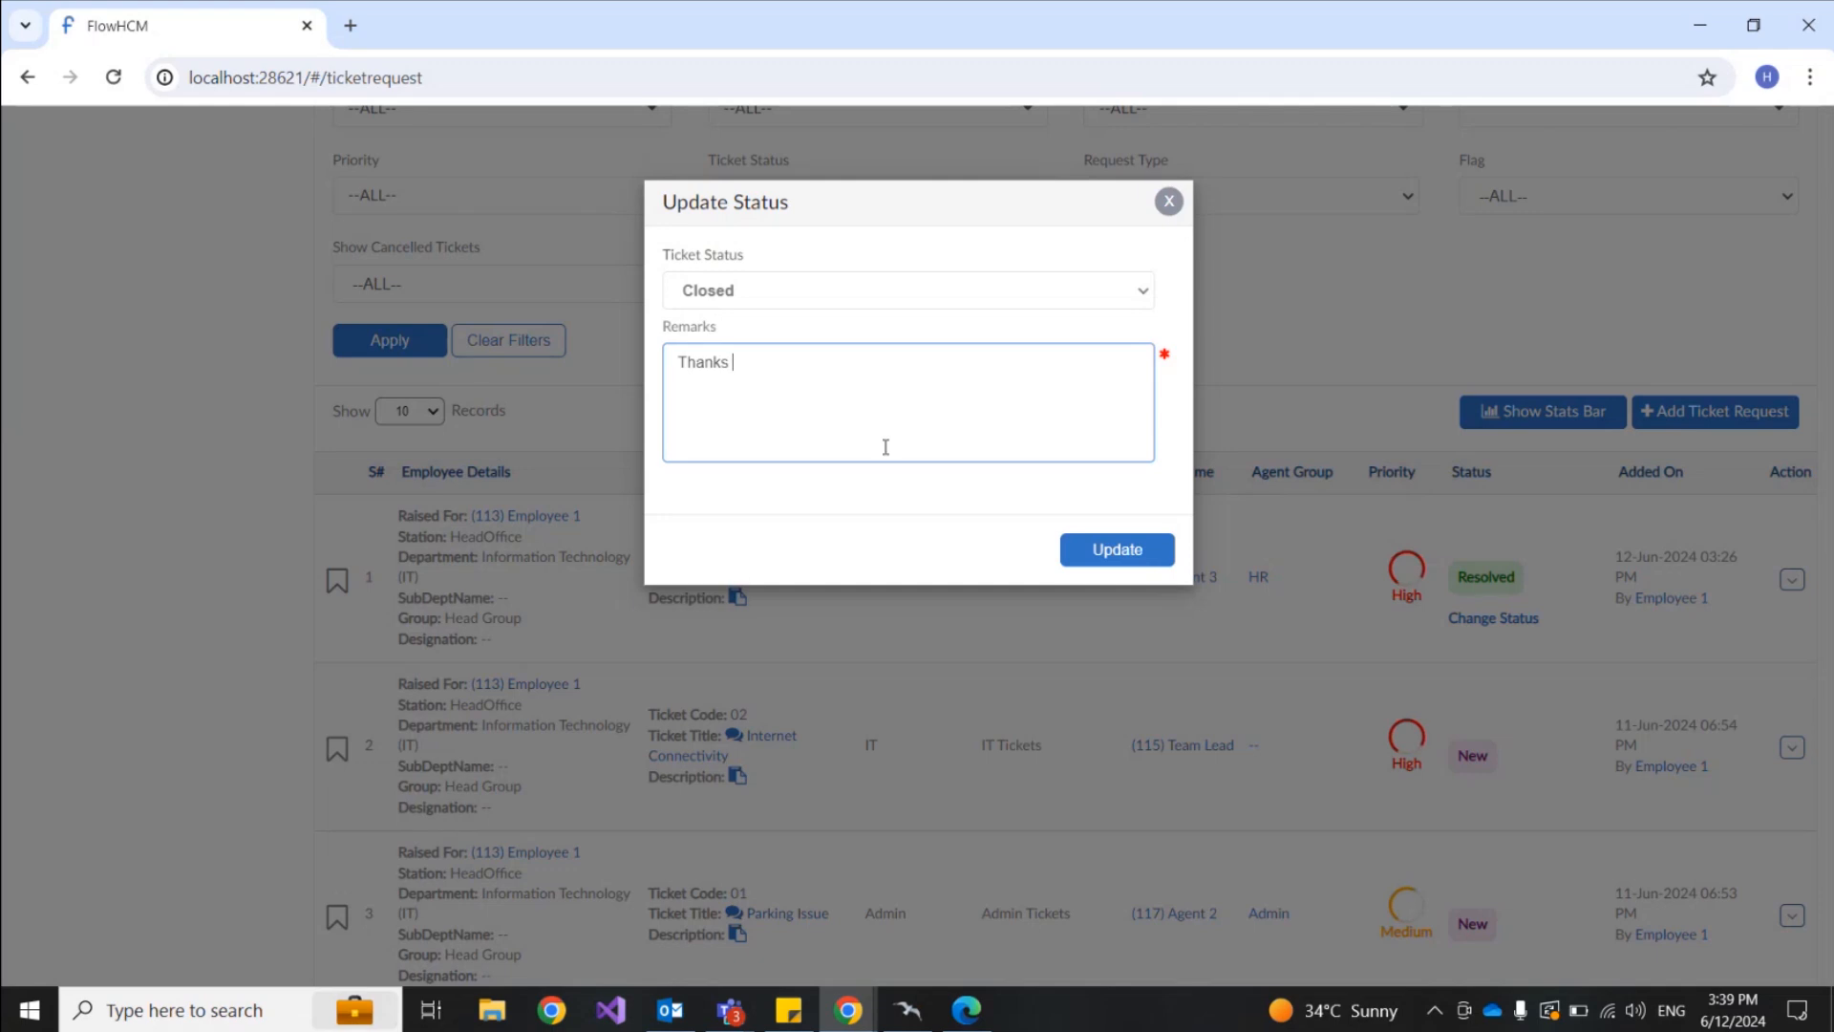
pyautogui.click(1094, 556)
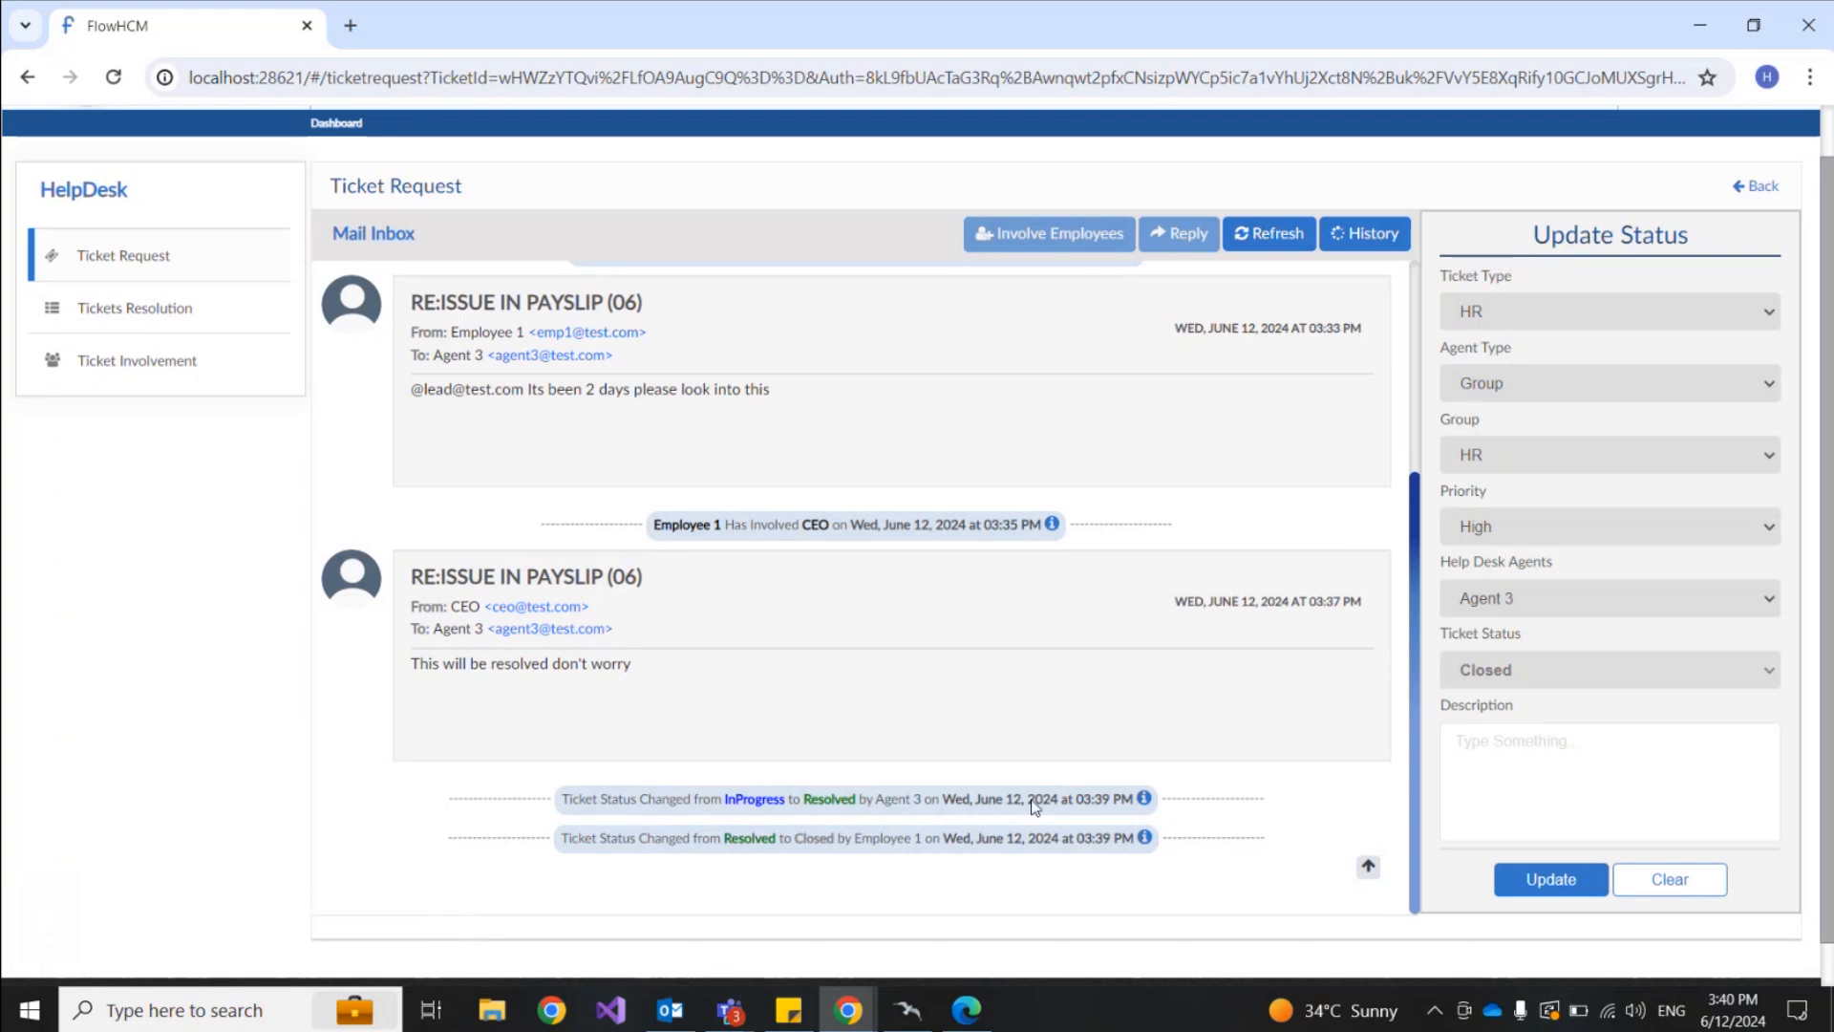
pyautogui.scroll(4, 915, 509)
pyautogui.scroll(-4, 957, 573)
pyautogui.click(1756, 186)
pyautogui.scroll(1, 1040, 557)
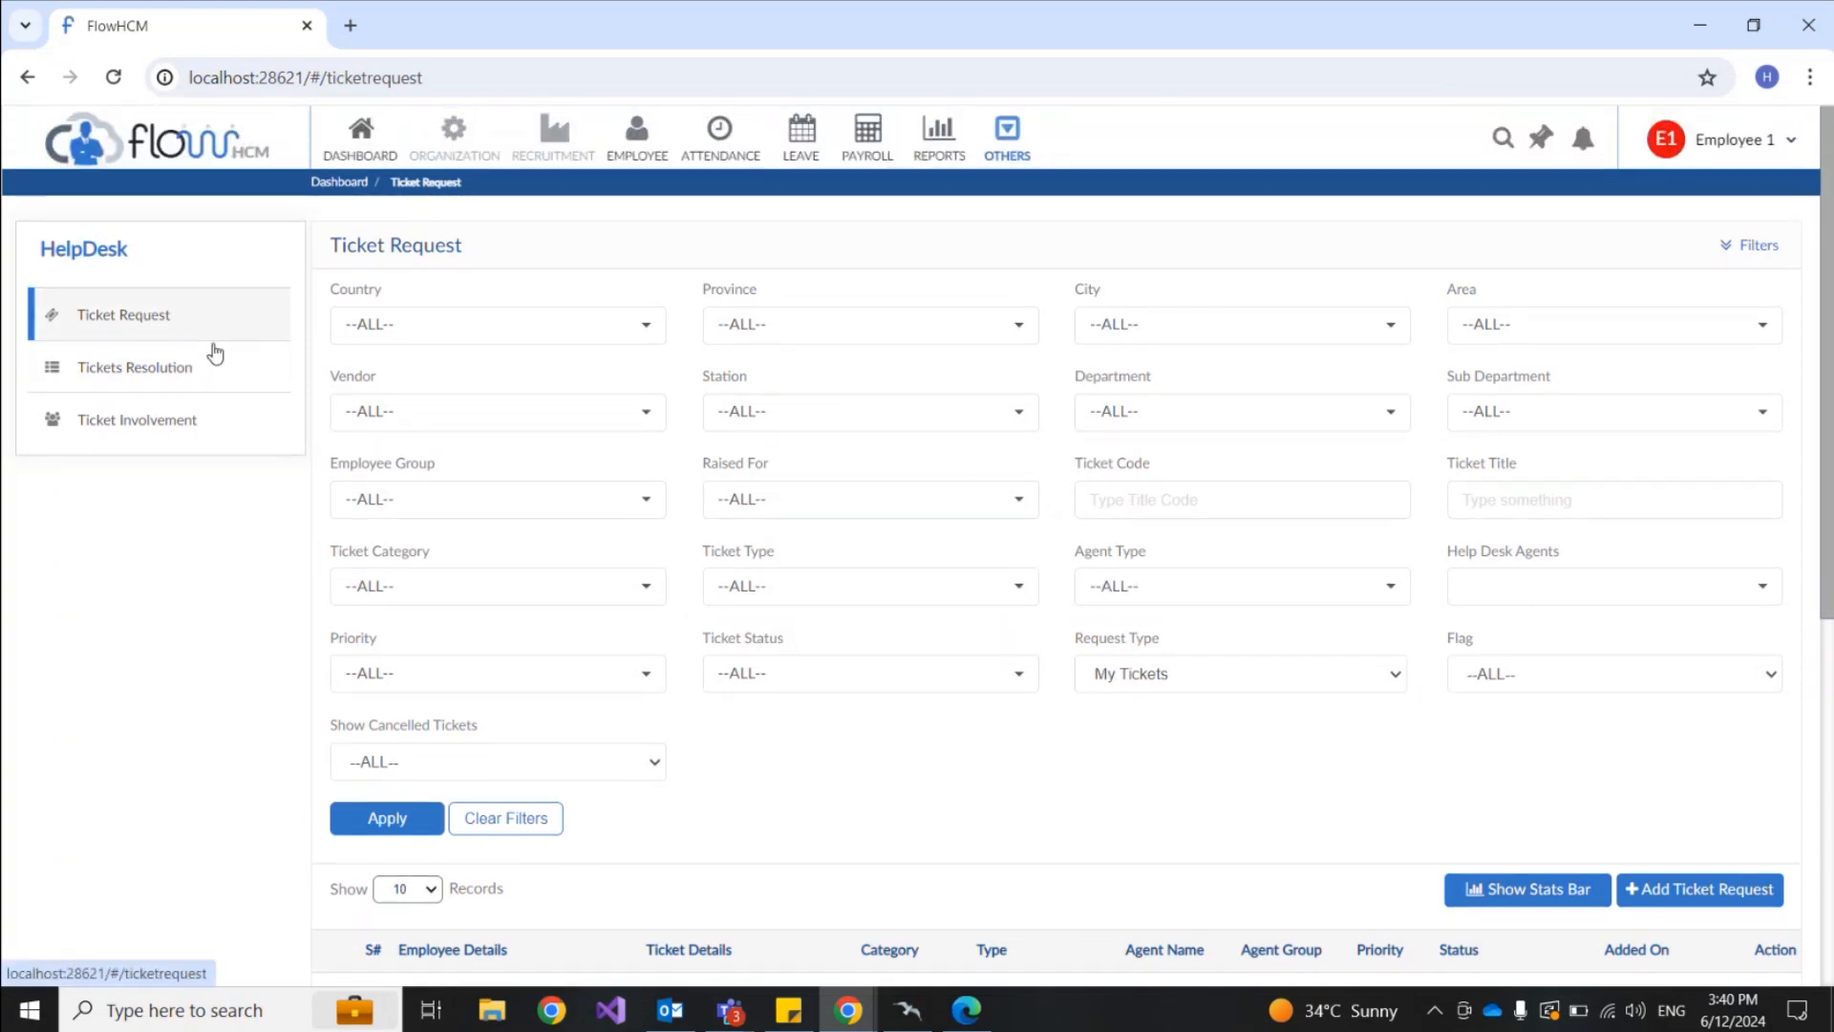
# Step: Check the employee's Ticket Involvement list, then log out of the employee account
pyautogui.click(220, 435)
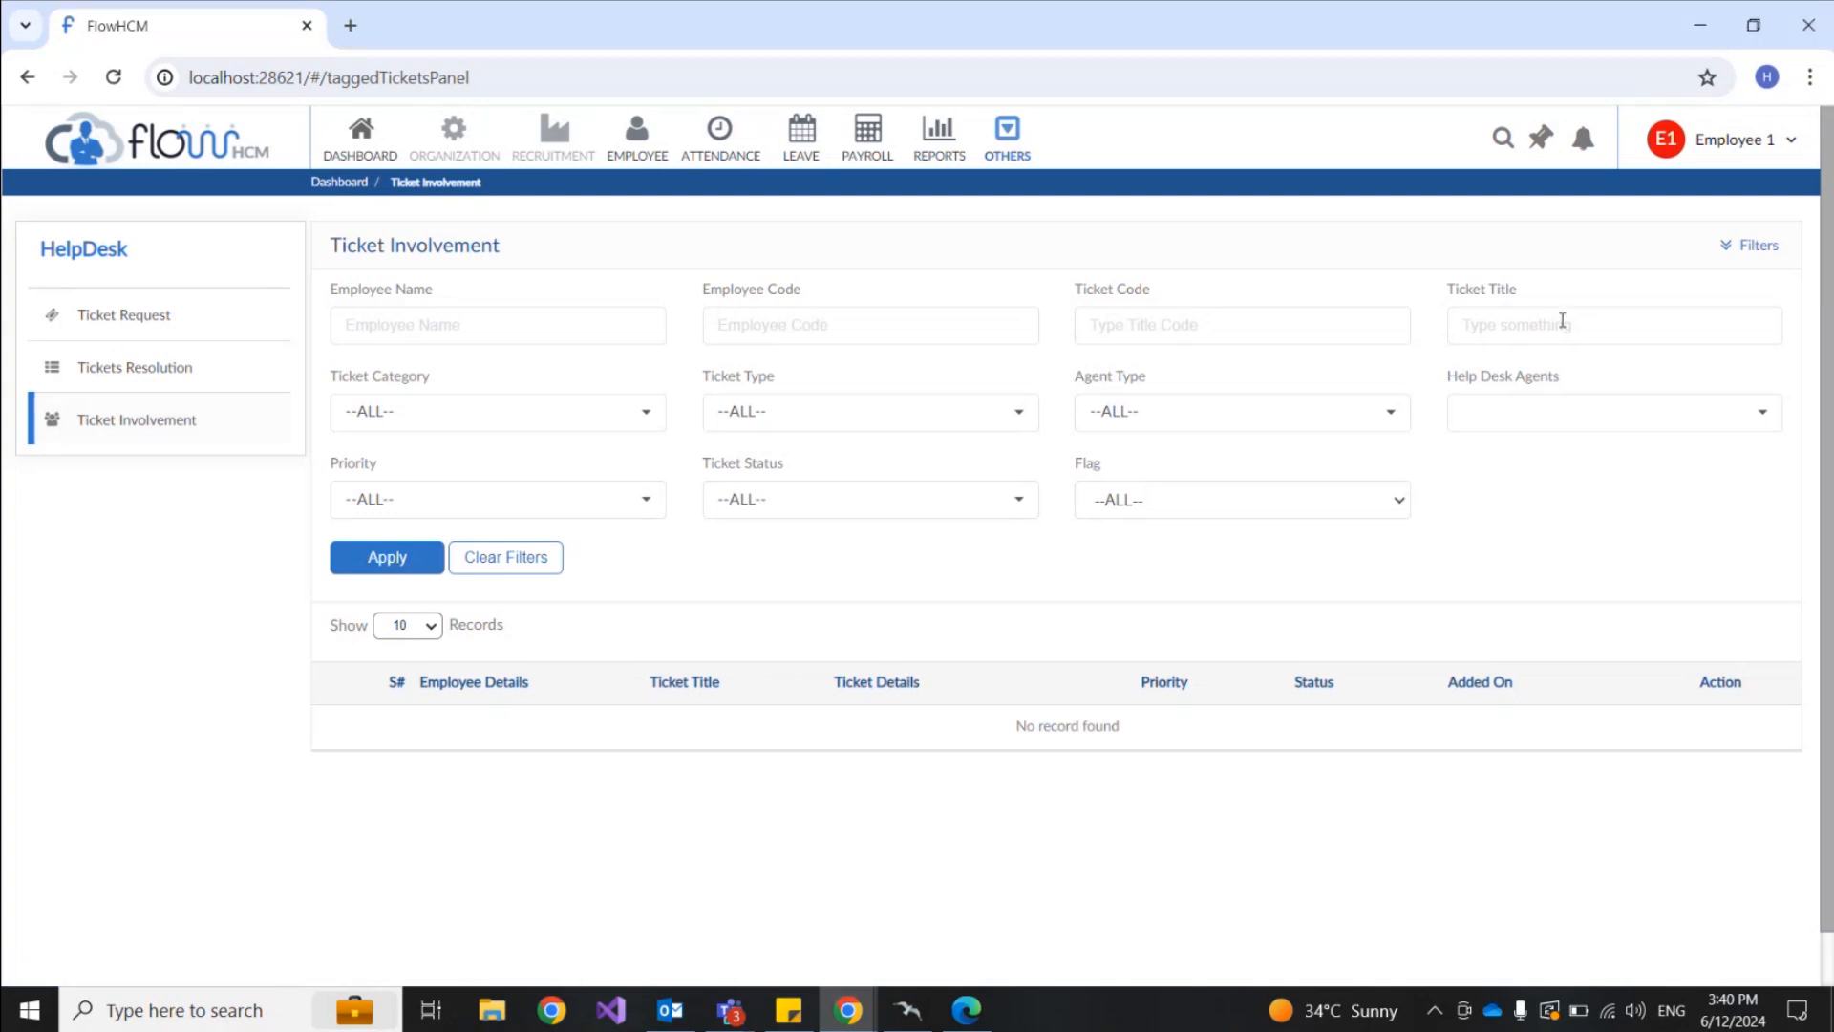
pyautogui.click(1779, 140)
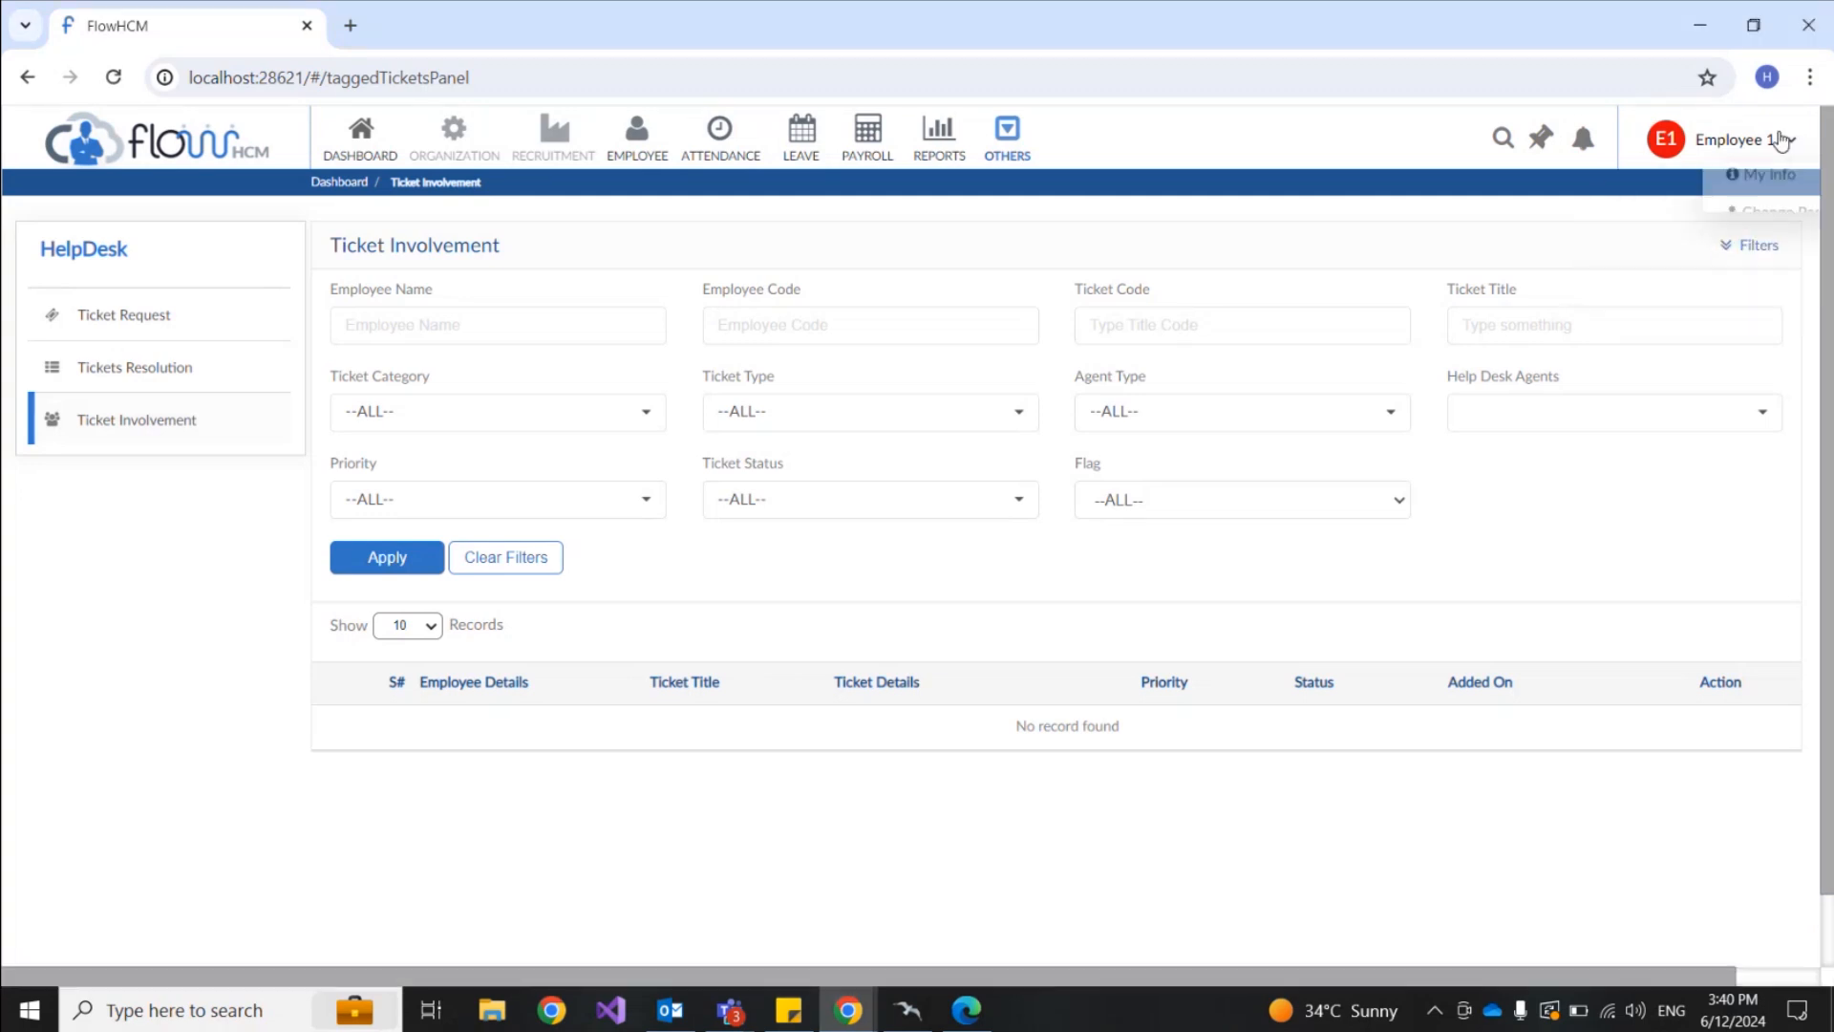
pyautogui.click(1678, 274)
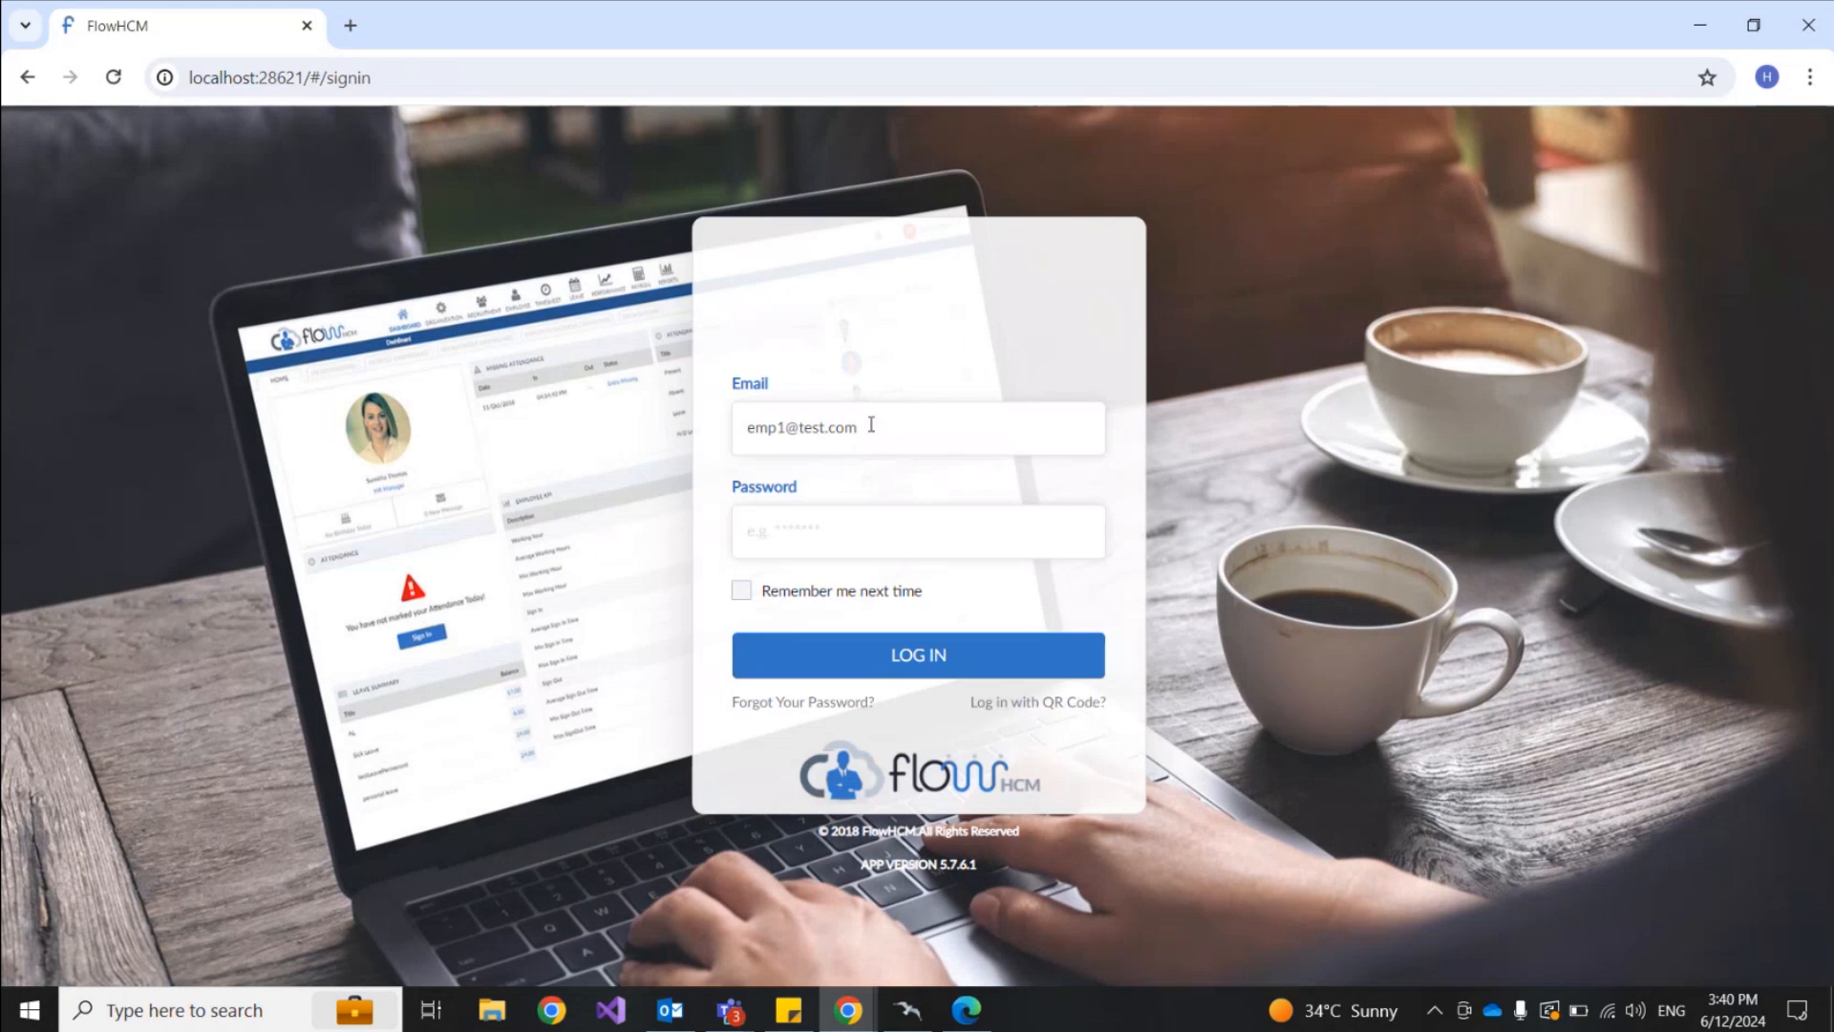
# Step: Log back in with the admin email user and the administrator password
pyautogui.moveTo(786, 429); pyautogui.dragTo(750, 433)
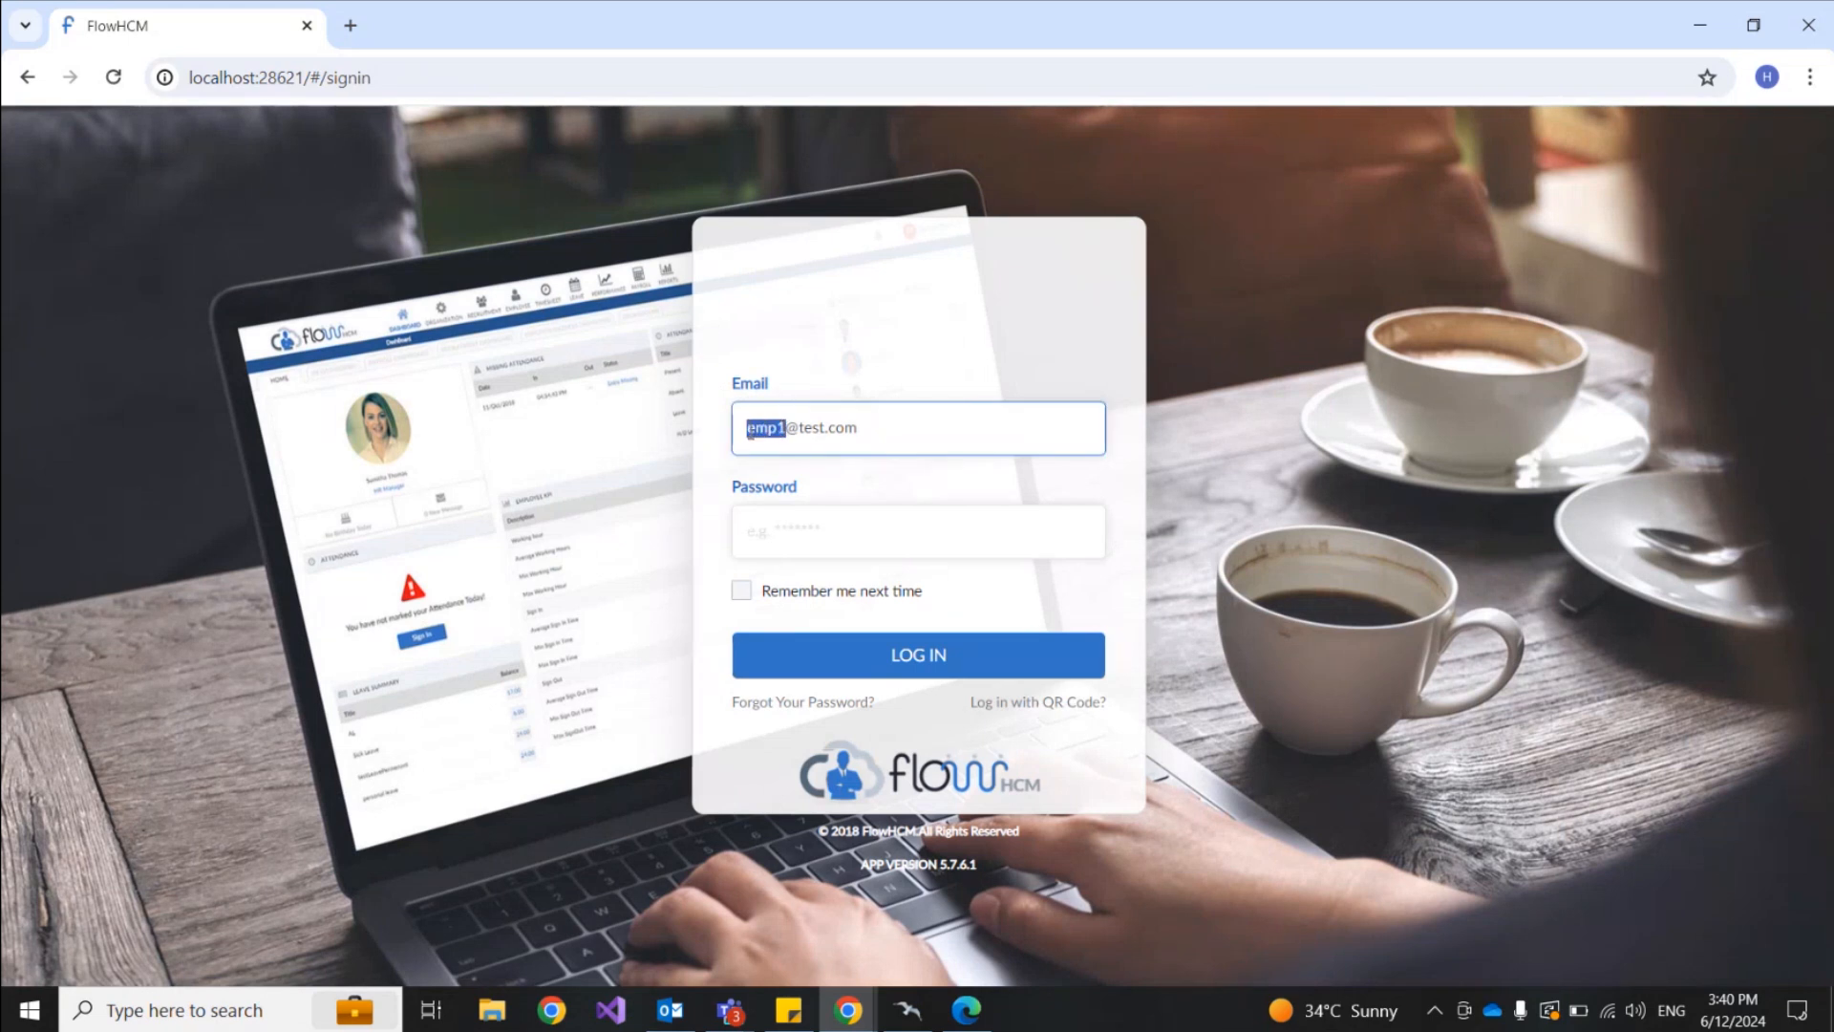
pyautogui.write('admin')
pyautogui.click(955, 544)
pyautogui.write('123')
pyautogui.press('Return')
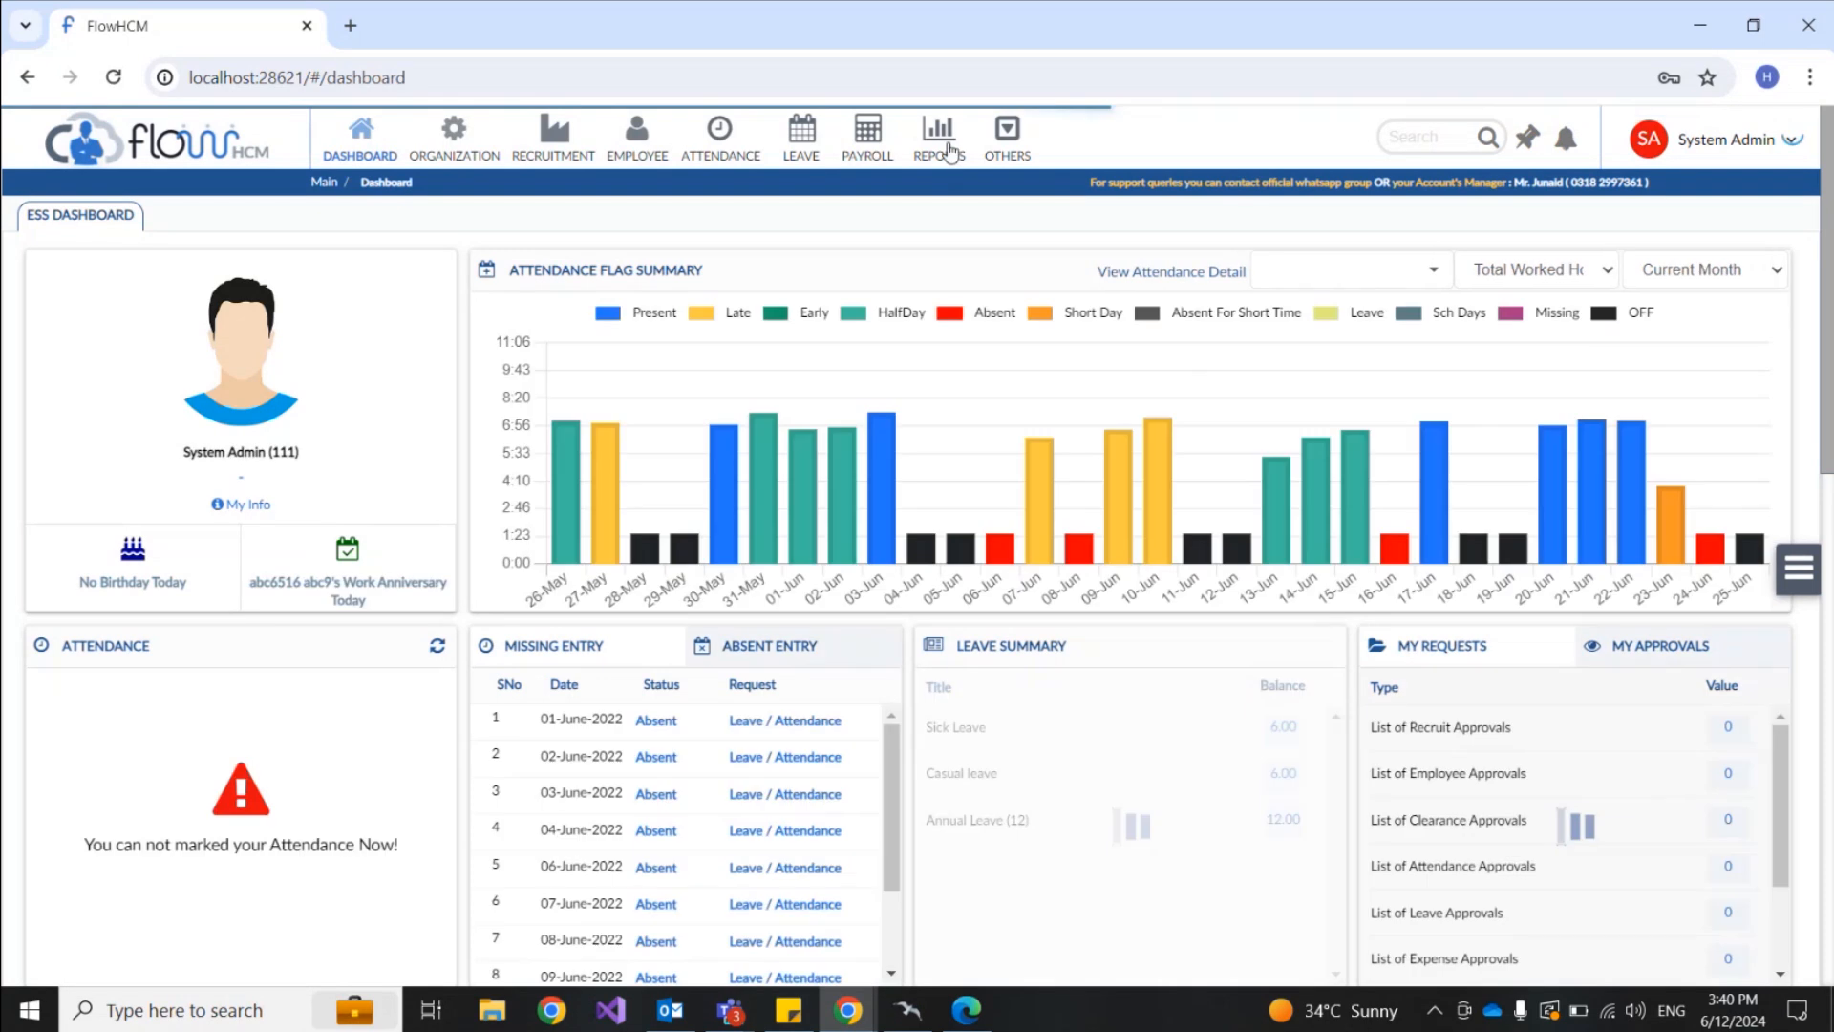
# Step: Open the Ticket Status report from the Helpdesk reports group
pyautogui.click(946, 148)
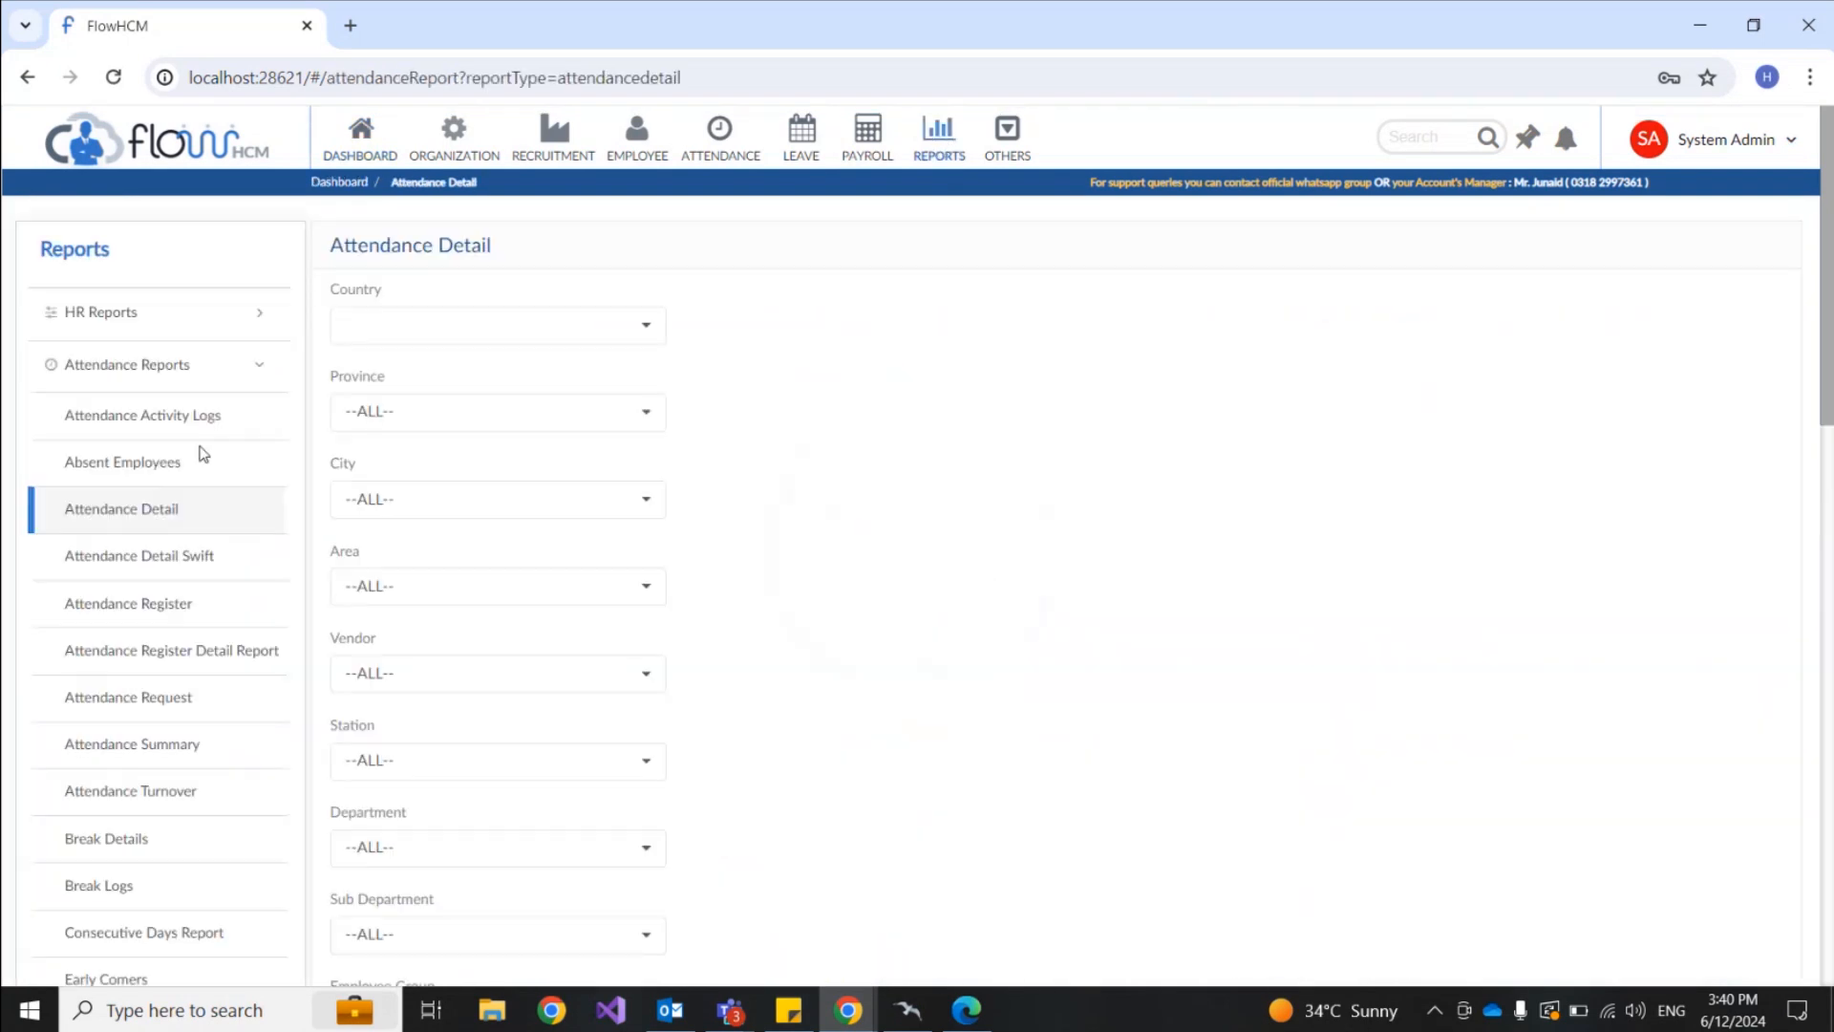
pyautogui.click(204, 367)
pyautogui.scroll(-3, 164, 520)
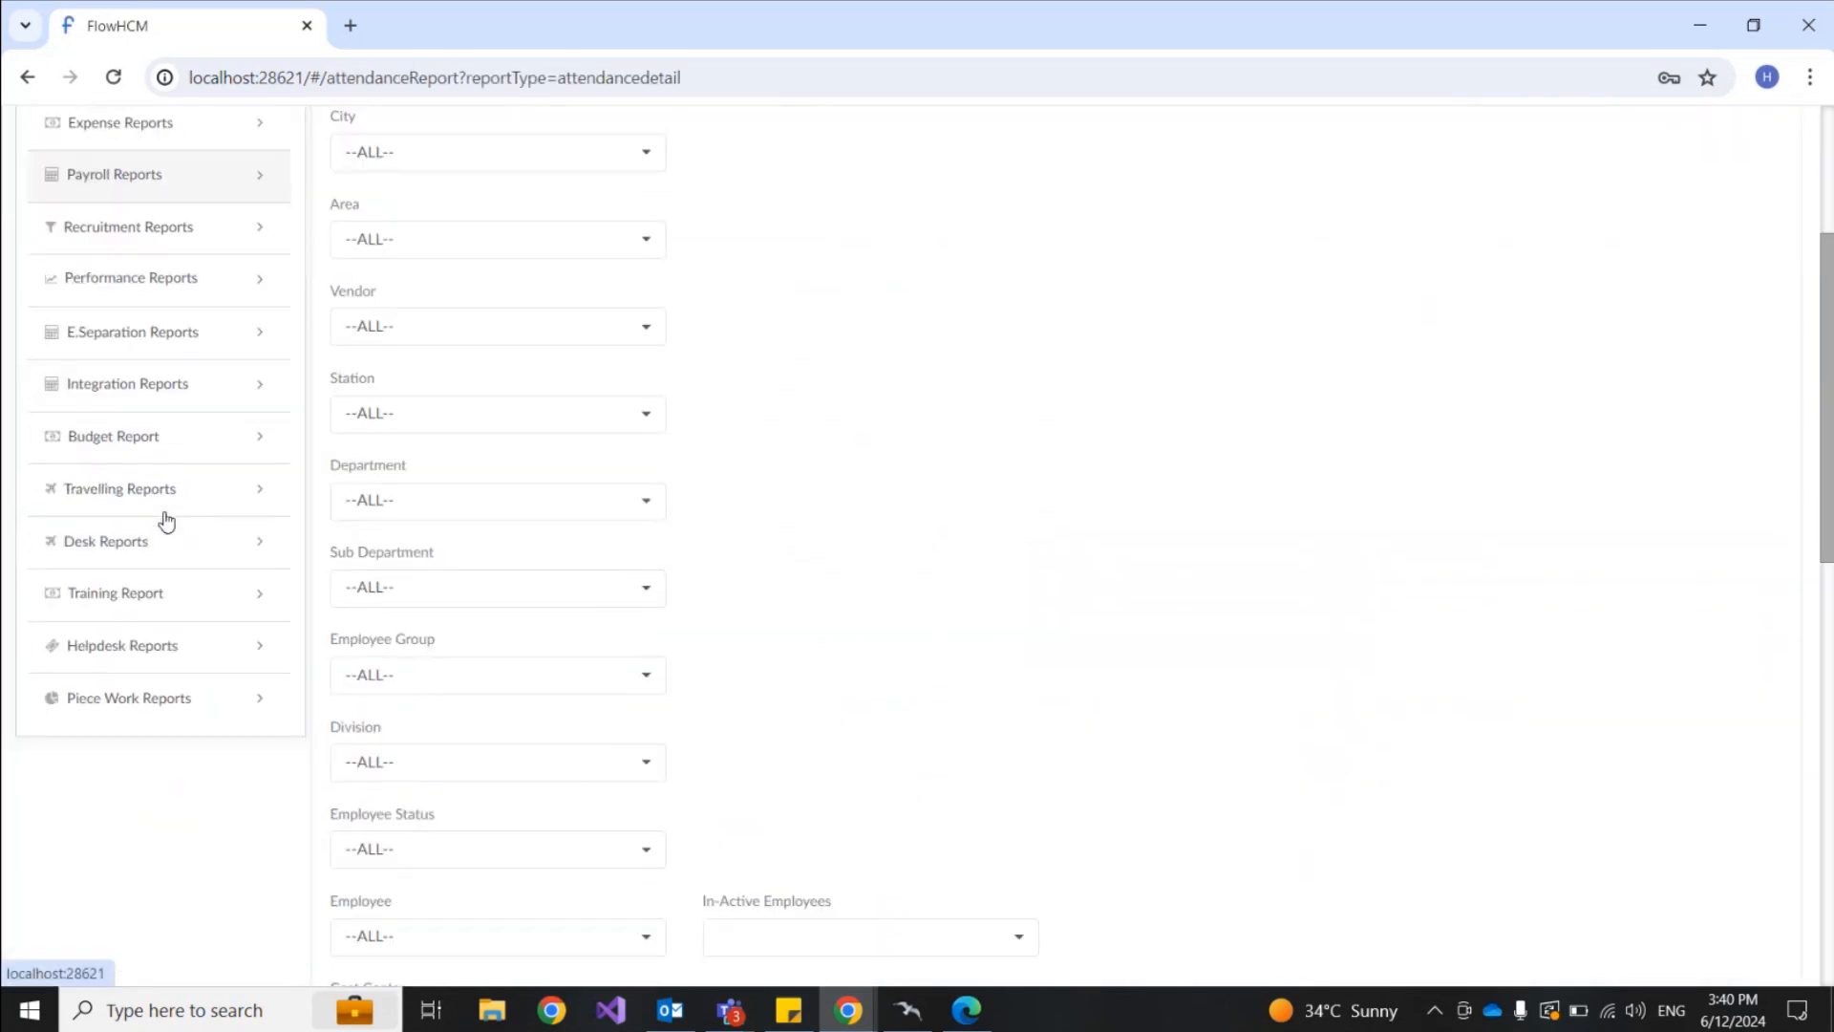
pyautogui.click(108, 638)
pyautogui.scroll(-1, 106, 643)
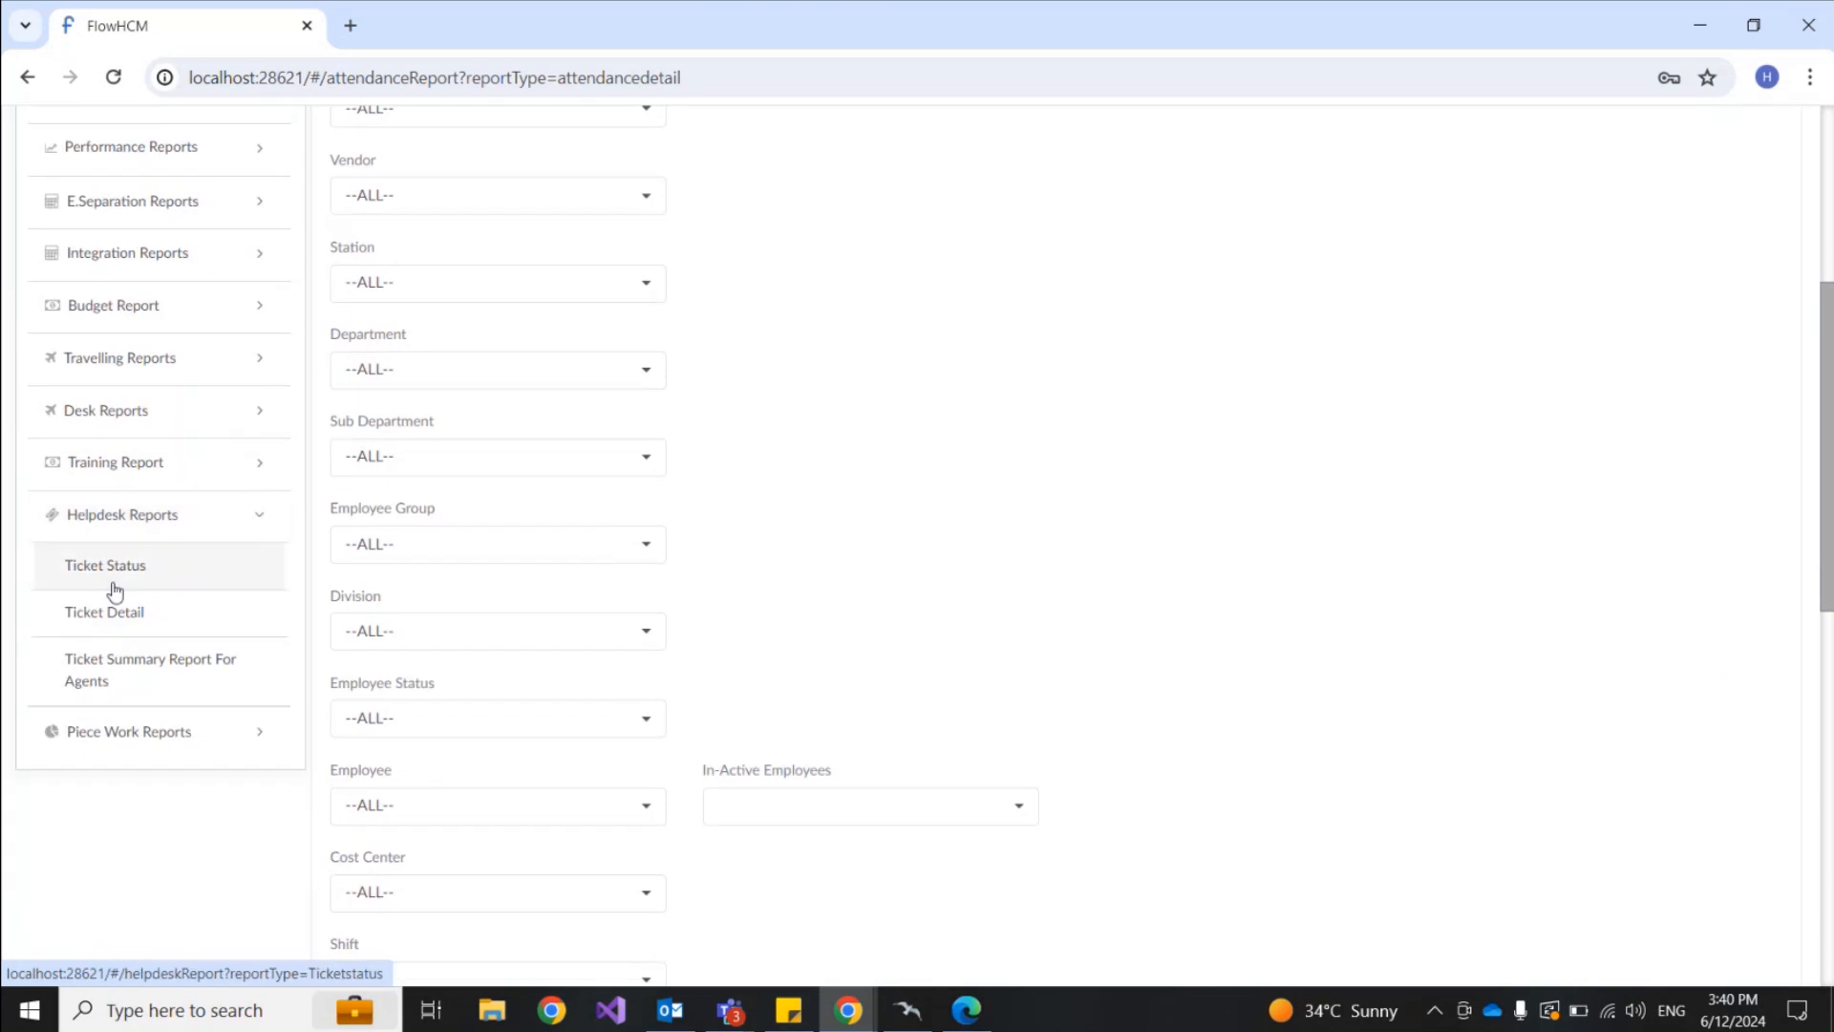
pyautogui.click(114, 585)
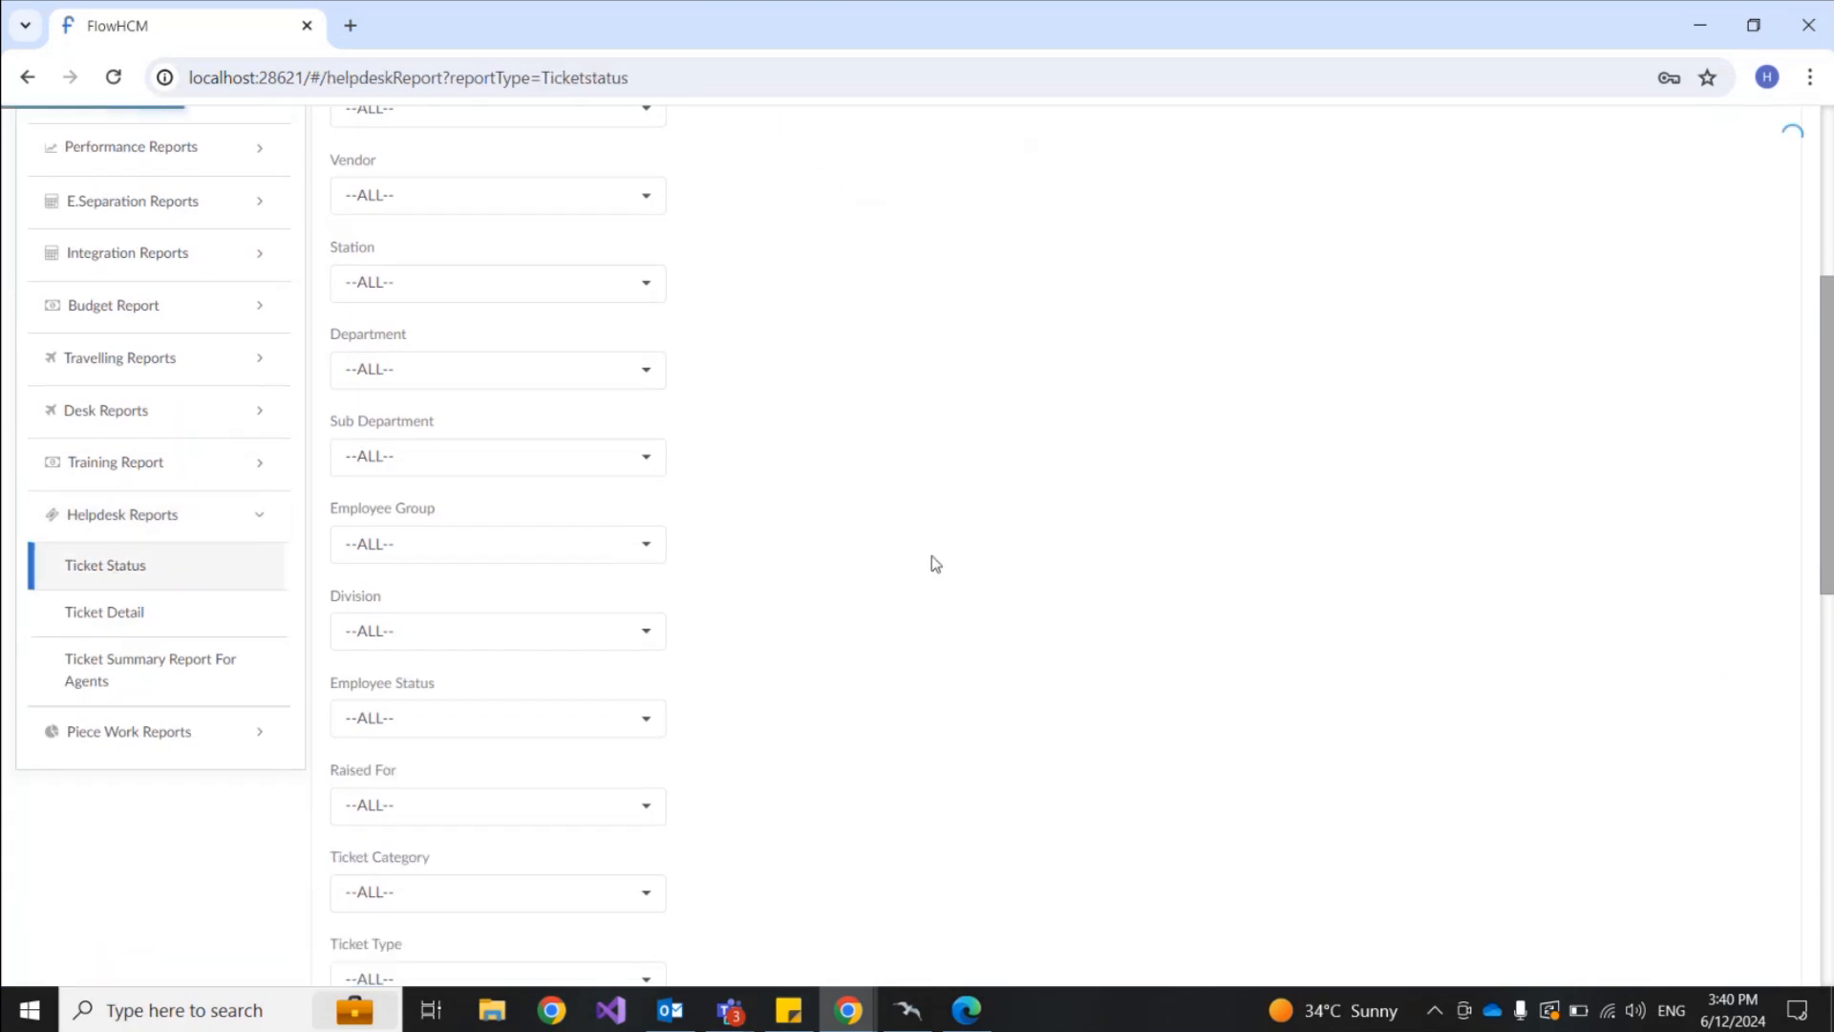
# Step: Check the Raised For and Ticket Category filters, leaving both at ALL
pyautogui.scroll(-3, 787, 532)
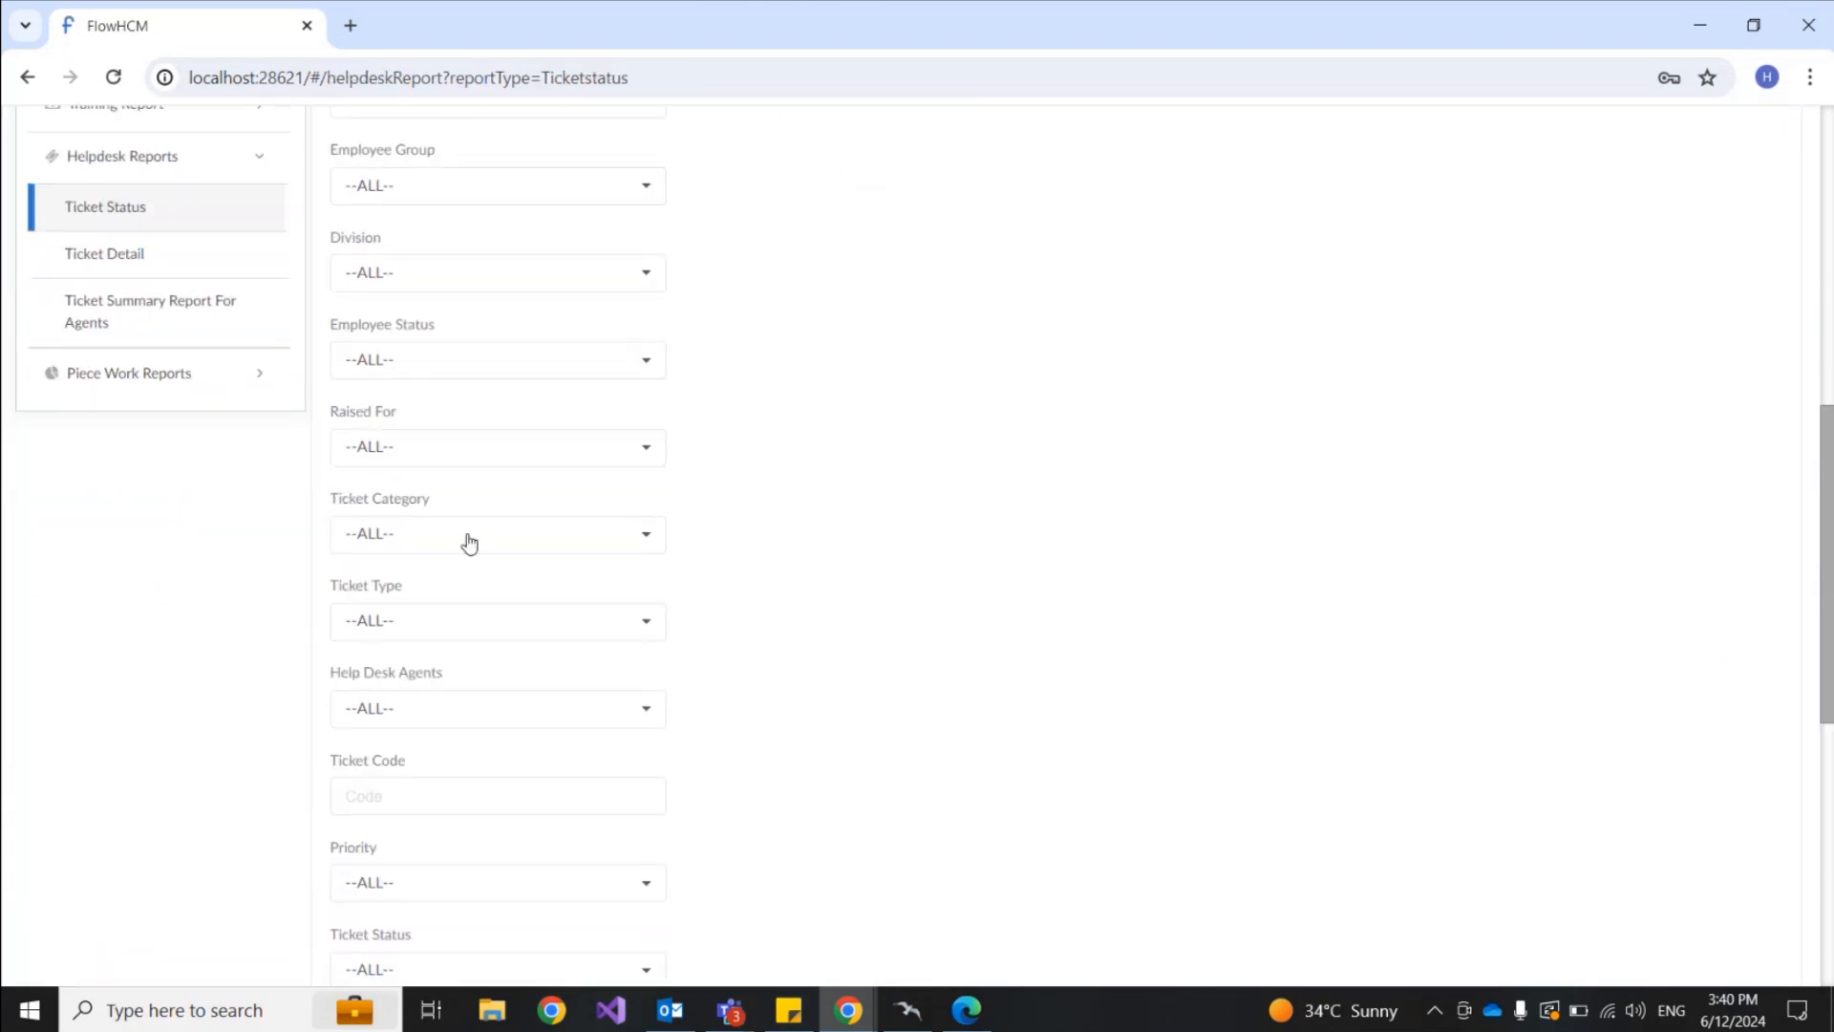
pyautogui.scroll(3, 616, 382)
pyautogui.scroll(-2, 598, 401)
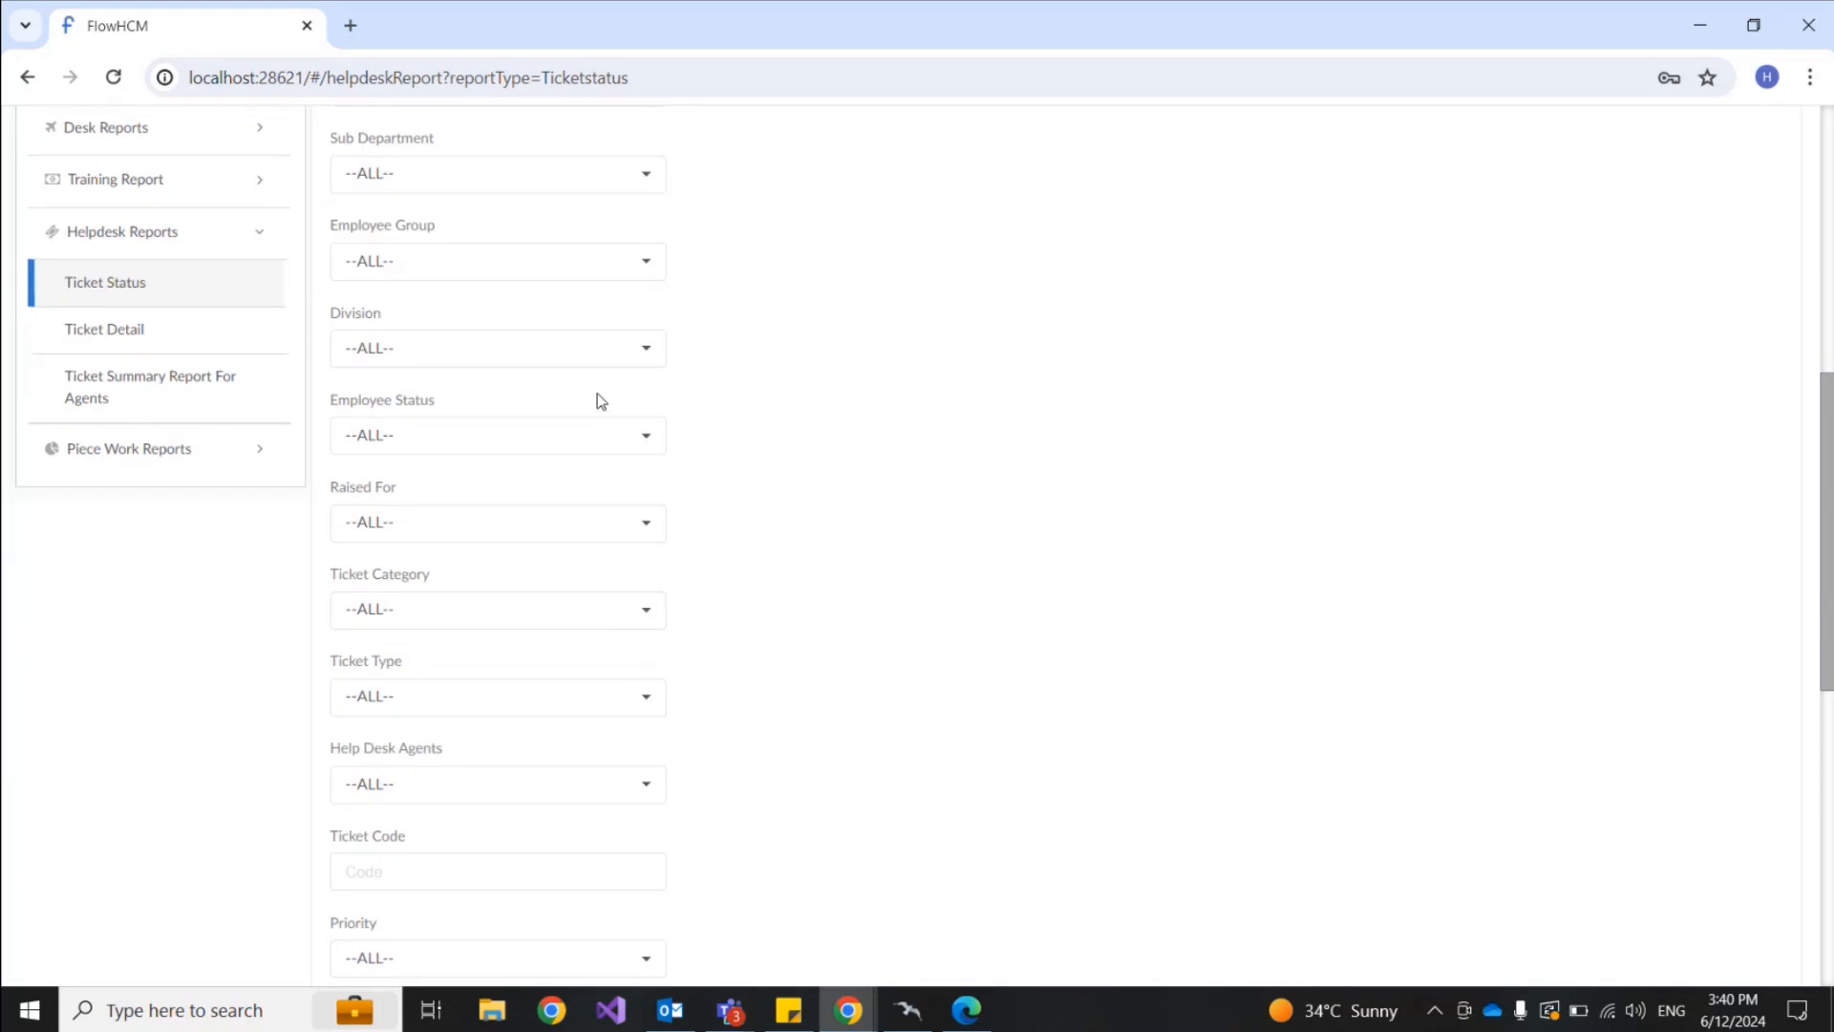
pyautogui.scroll(-1, 601, 401)
pyautogui.click(524, 460)
pyautogui.click(856, 421)
pyautogui.scroll(-1, 542, 408)
pyautogui.click(542, 409)
pyautogui.click(526, 411)
pyautogui.scroll(-1, 525, 411)
# Step: Leave Ticket Type, Help Desk Agents and Priority at ALL, and turn on Include Unassigned Tickets
pyautogui.click(522, 382)
pyautogui.click(523, 385)
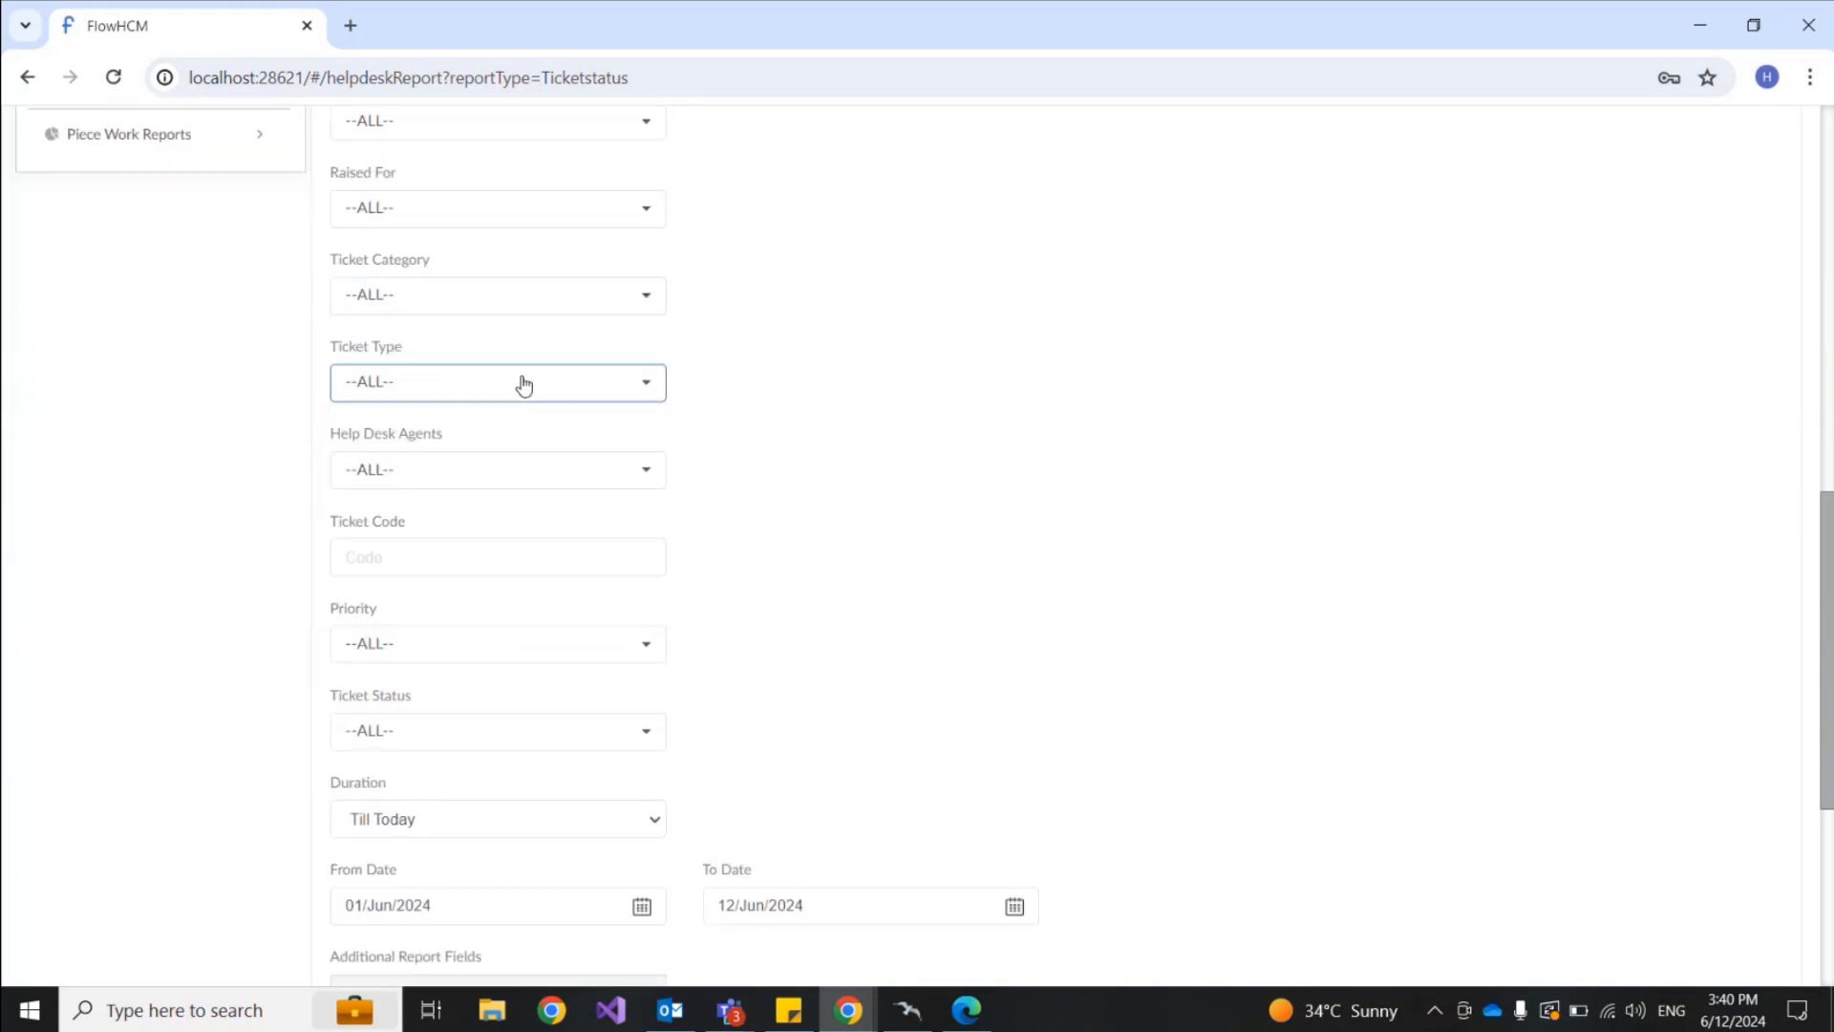
pyautogui.click(519, 470)
pyautogui.click(520, 469)
pyautogui.scroll(-2, 725, 442)
pyautogui.click(560, 411)
pyautogui.click(559, 411)
pyautogui.click(879, 485)
pyautogui.scroll(-2, 751, 489)
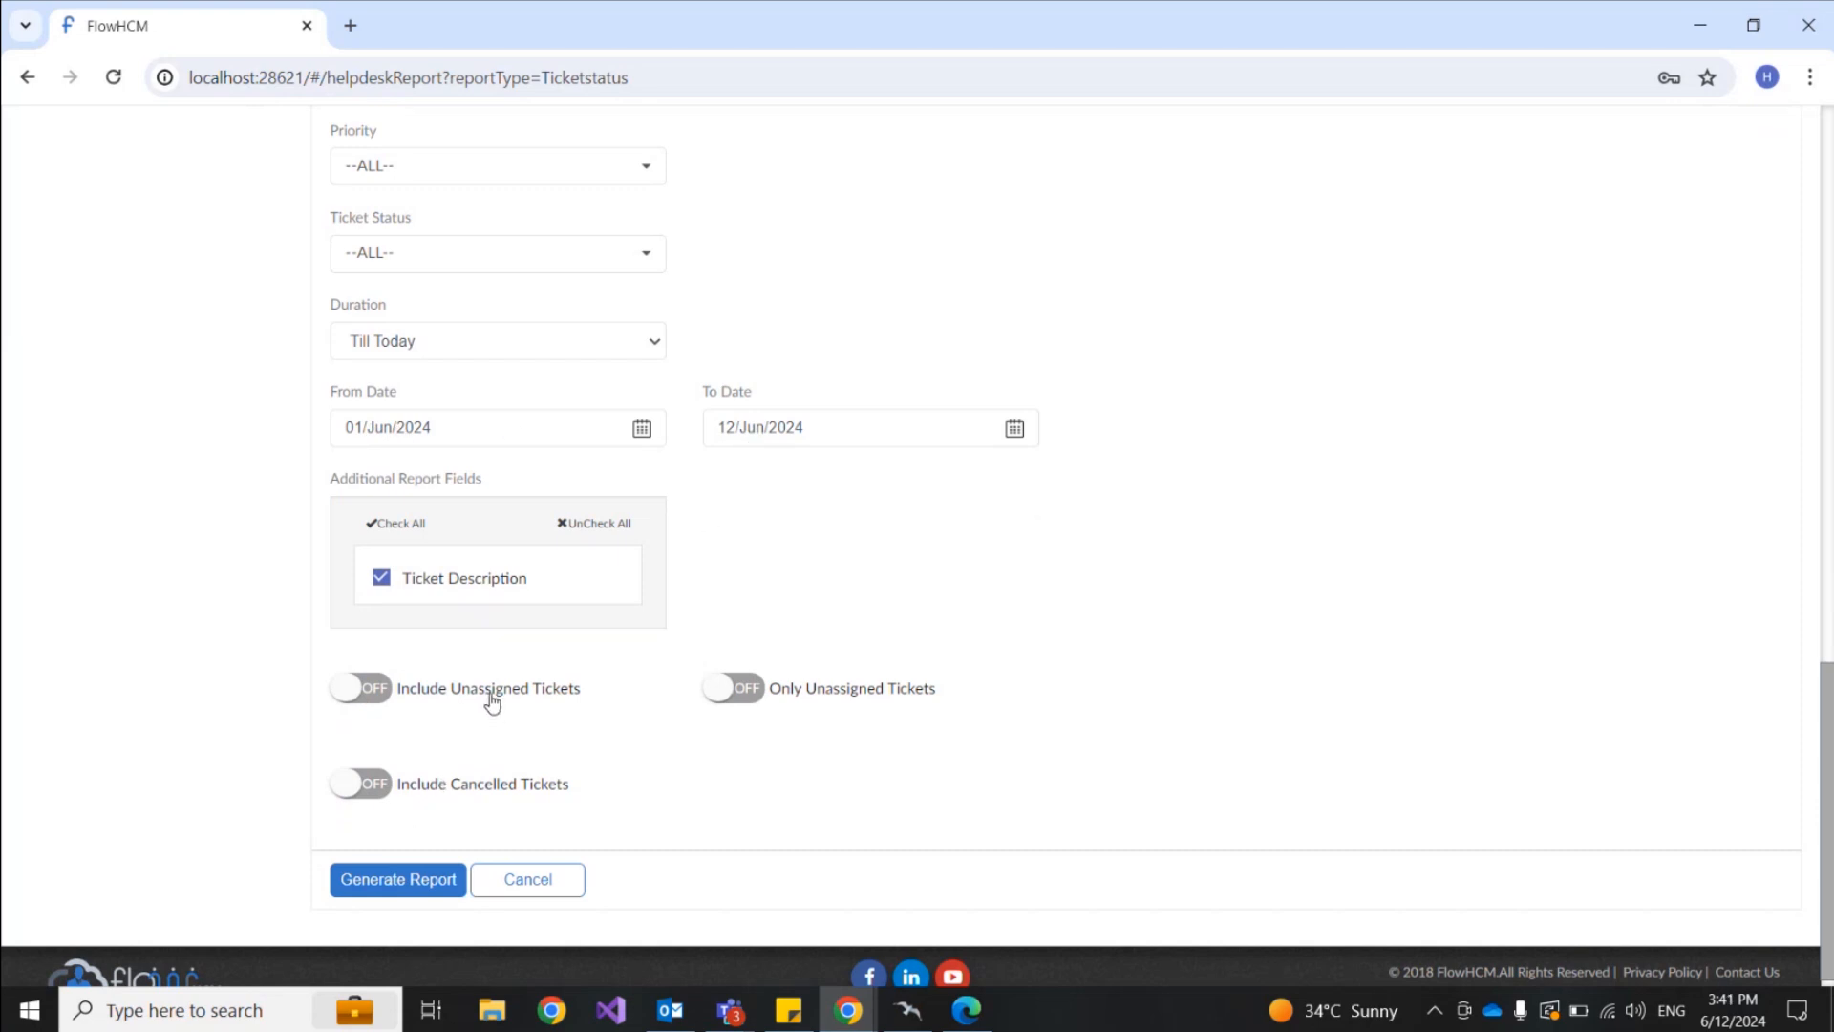
pyautogui.click(380, 692)
# Step: Generate the Ticket Status report full screen and highlight ticket 006's Closed status and closing date
pyautogui.click(386, 884)
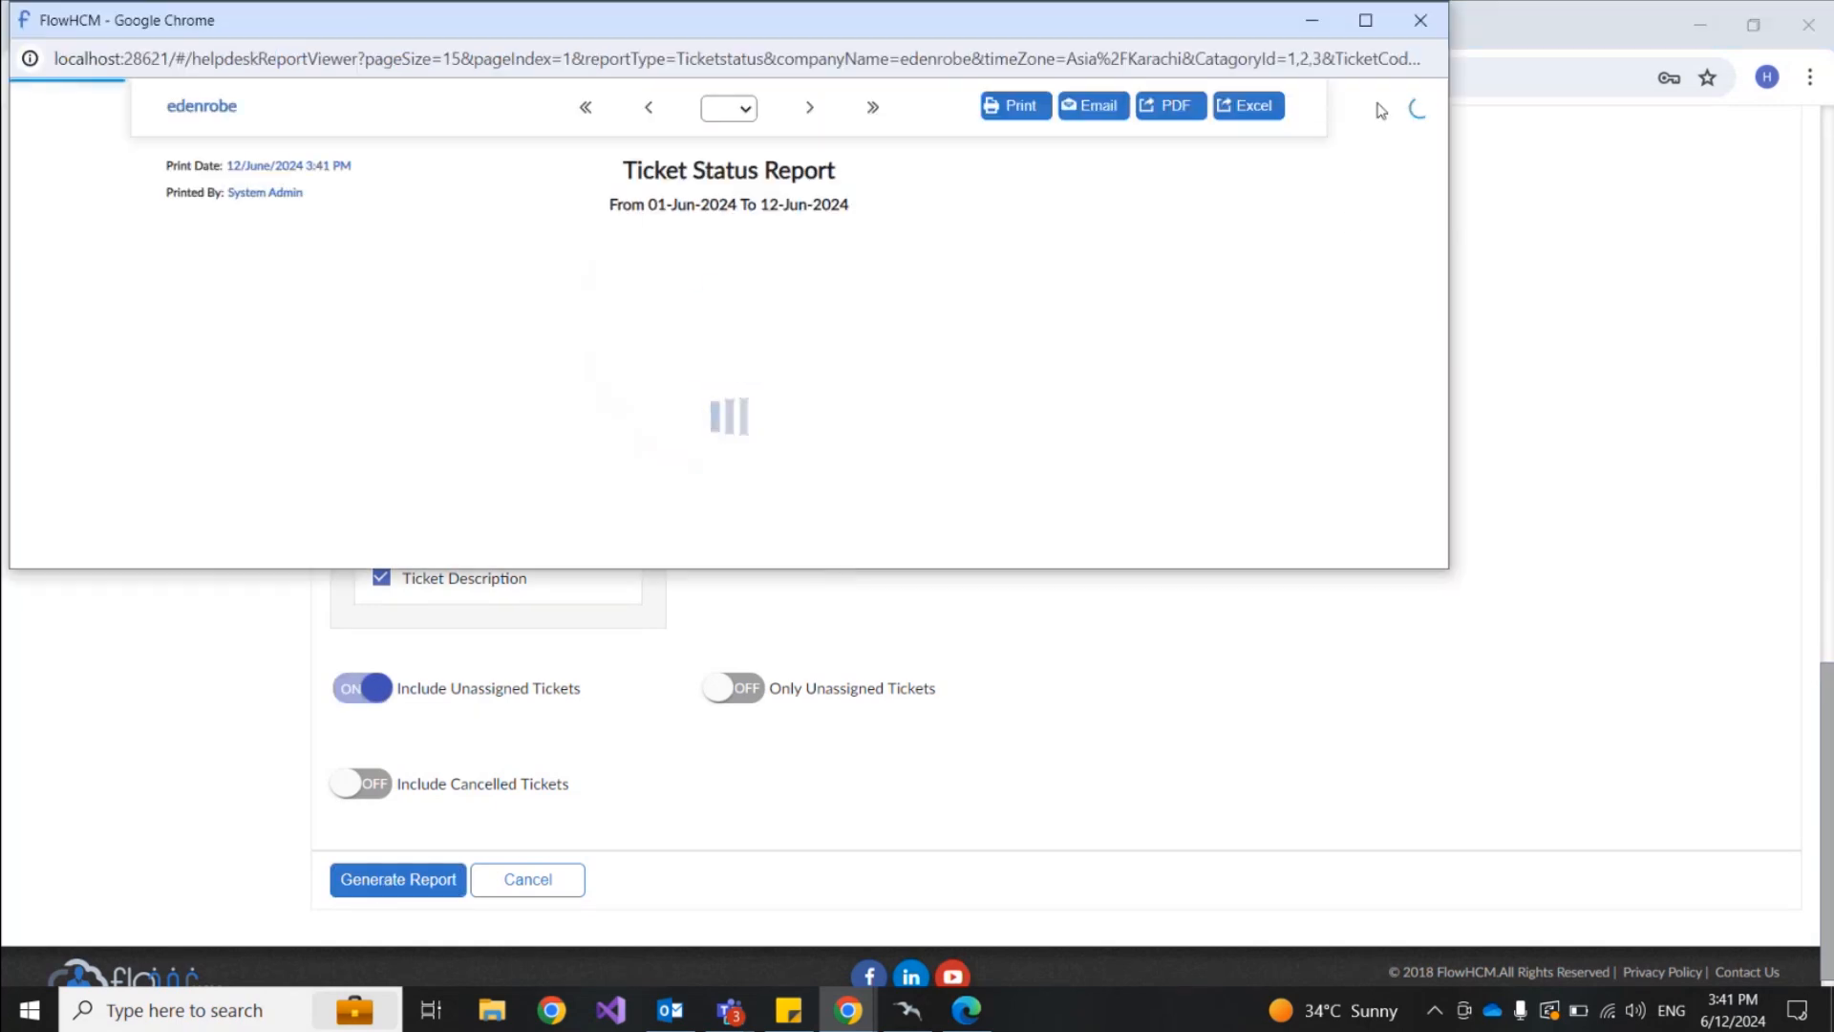
pyautogui.click(1366, 20)
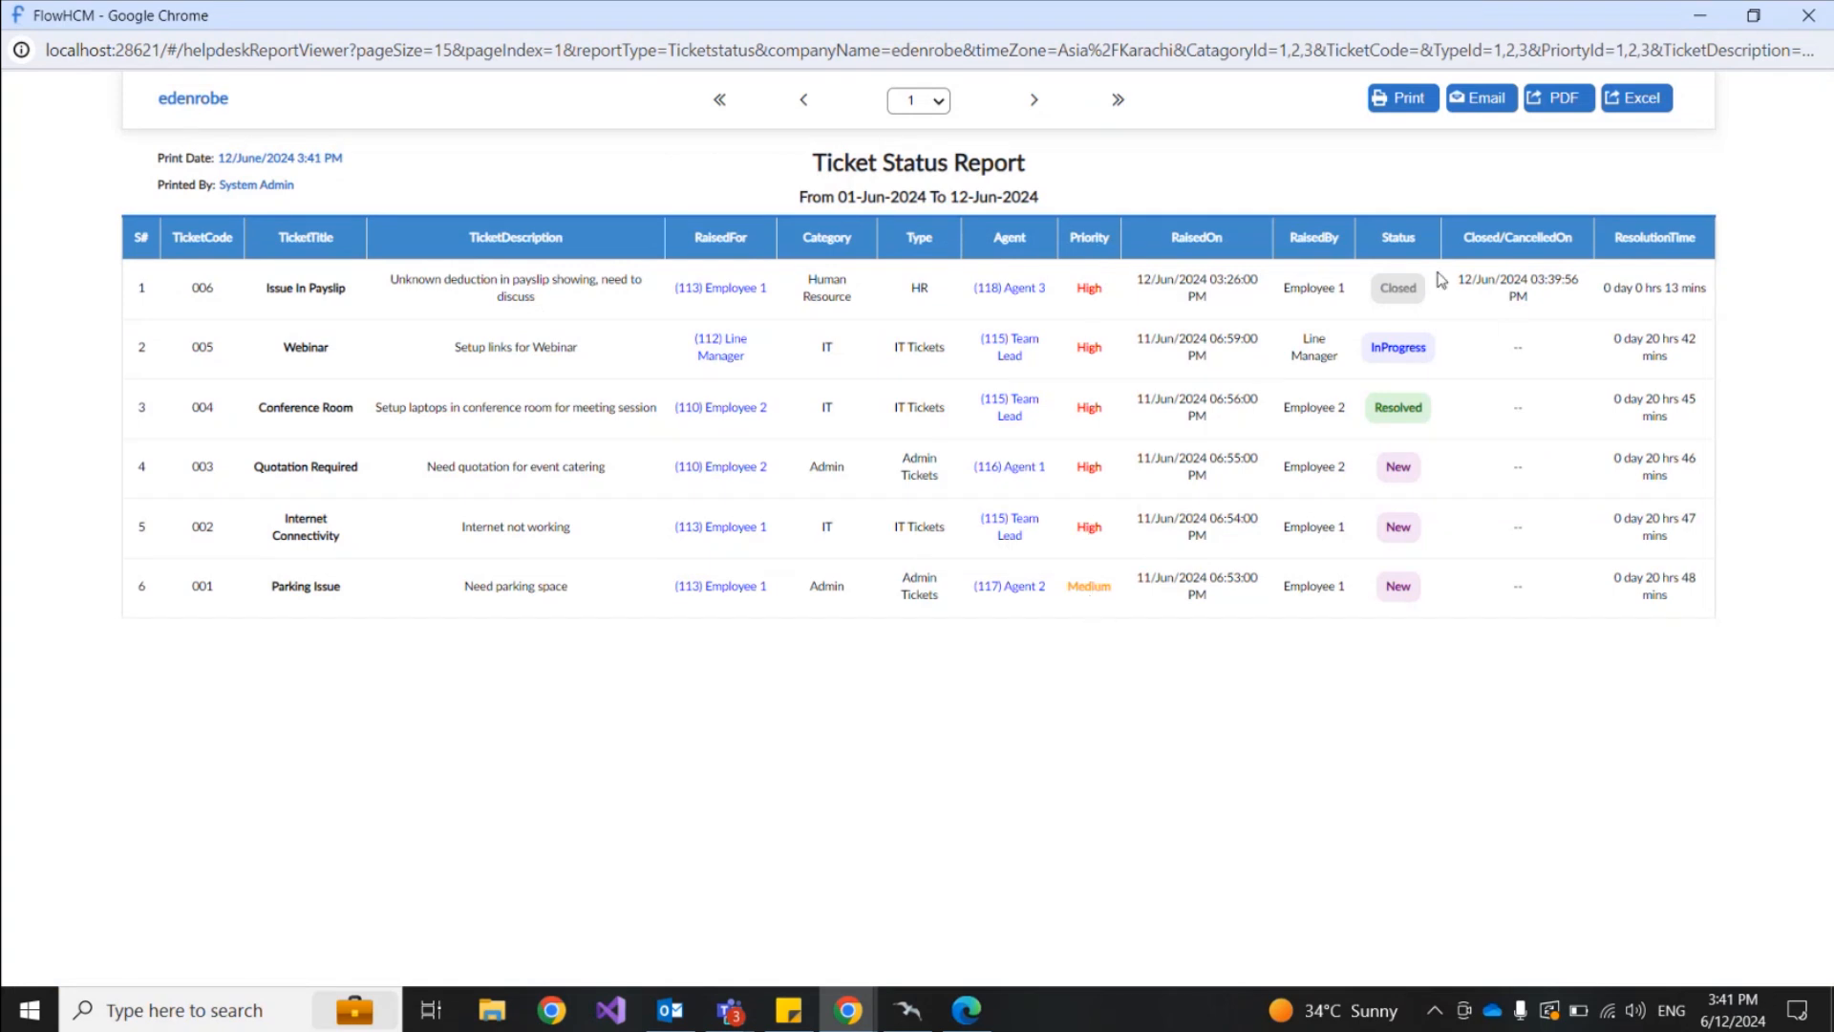
pyautogui.moveTo(1380, 290); pyautogui.dragTo(1418, 343)
pyautogui.click(1396, 477)
pyautogui.moveTo(1469, 280); pyautogui.dragTo(1529, 299)
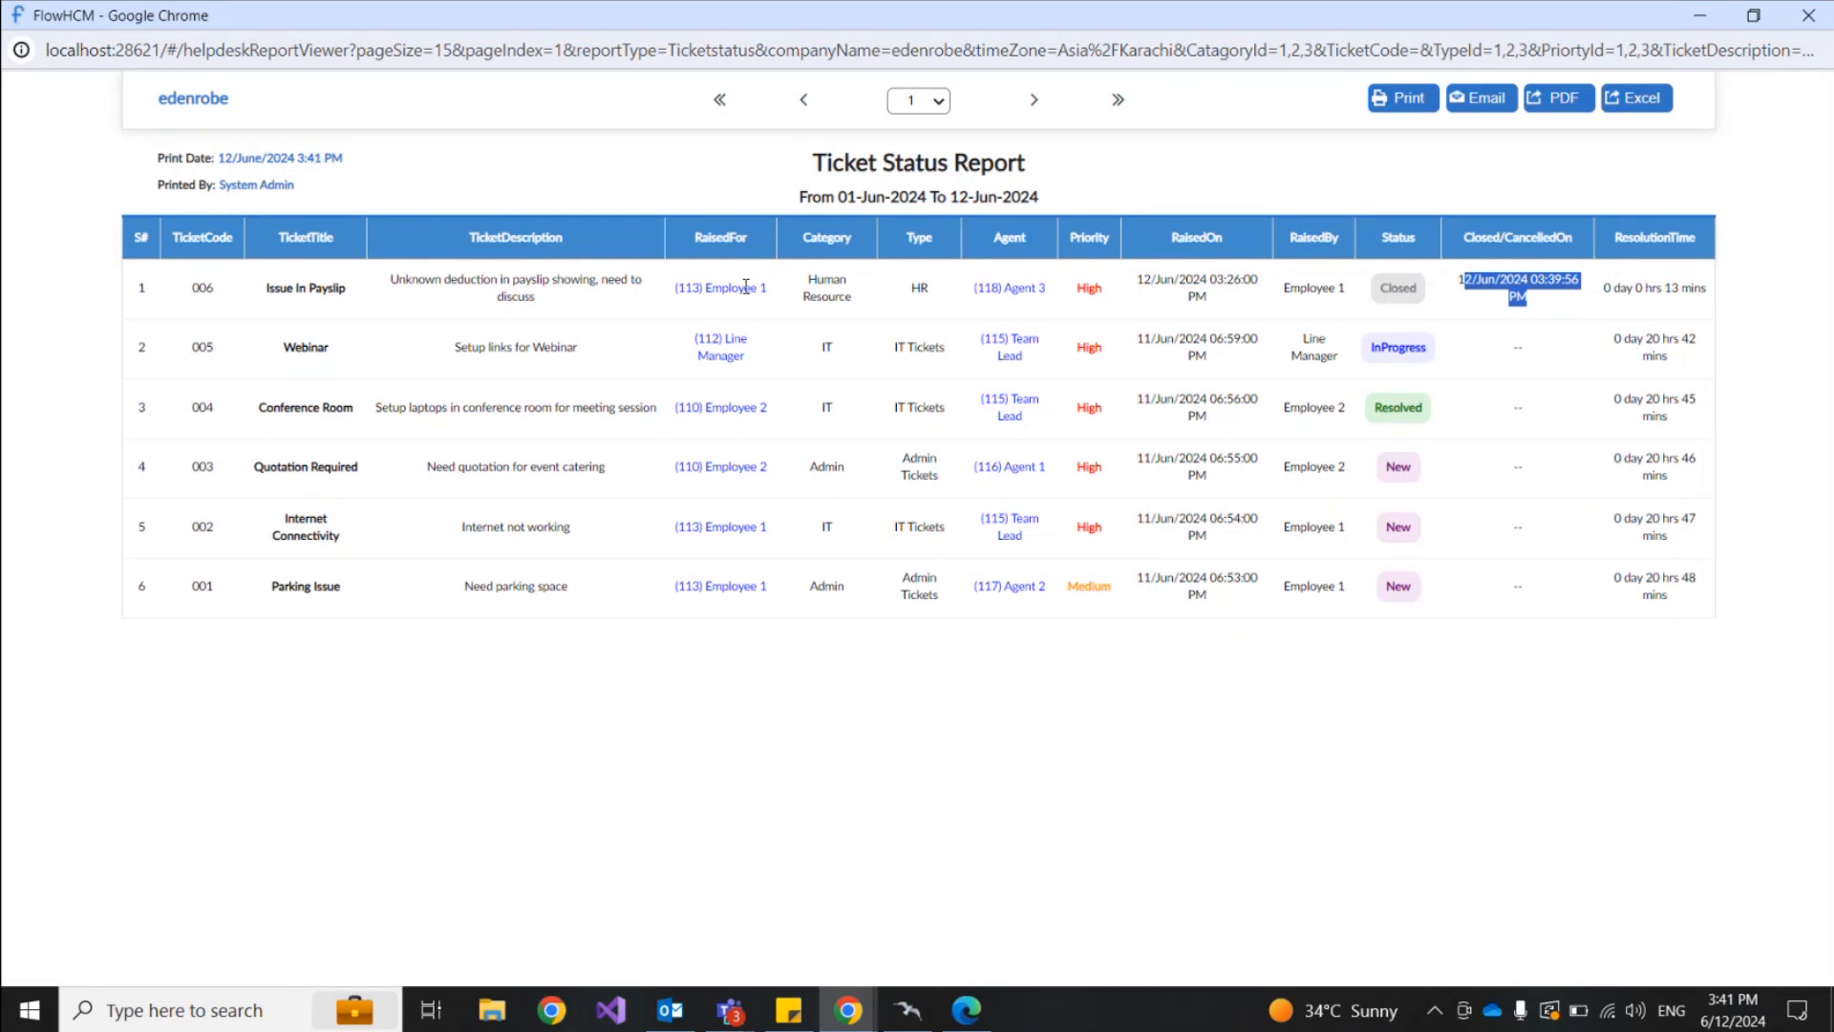
# Step: Highlight the TicketDescription, RaisedFor and Category columns
pyautogui.moveTo(471, 236); pyautogui.dragTo(571, 244)
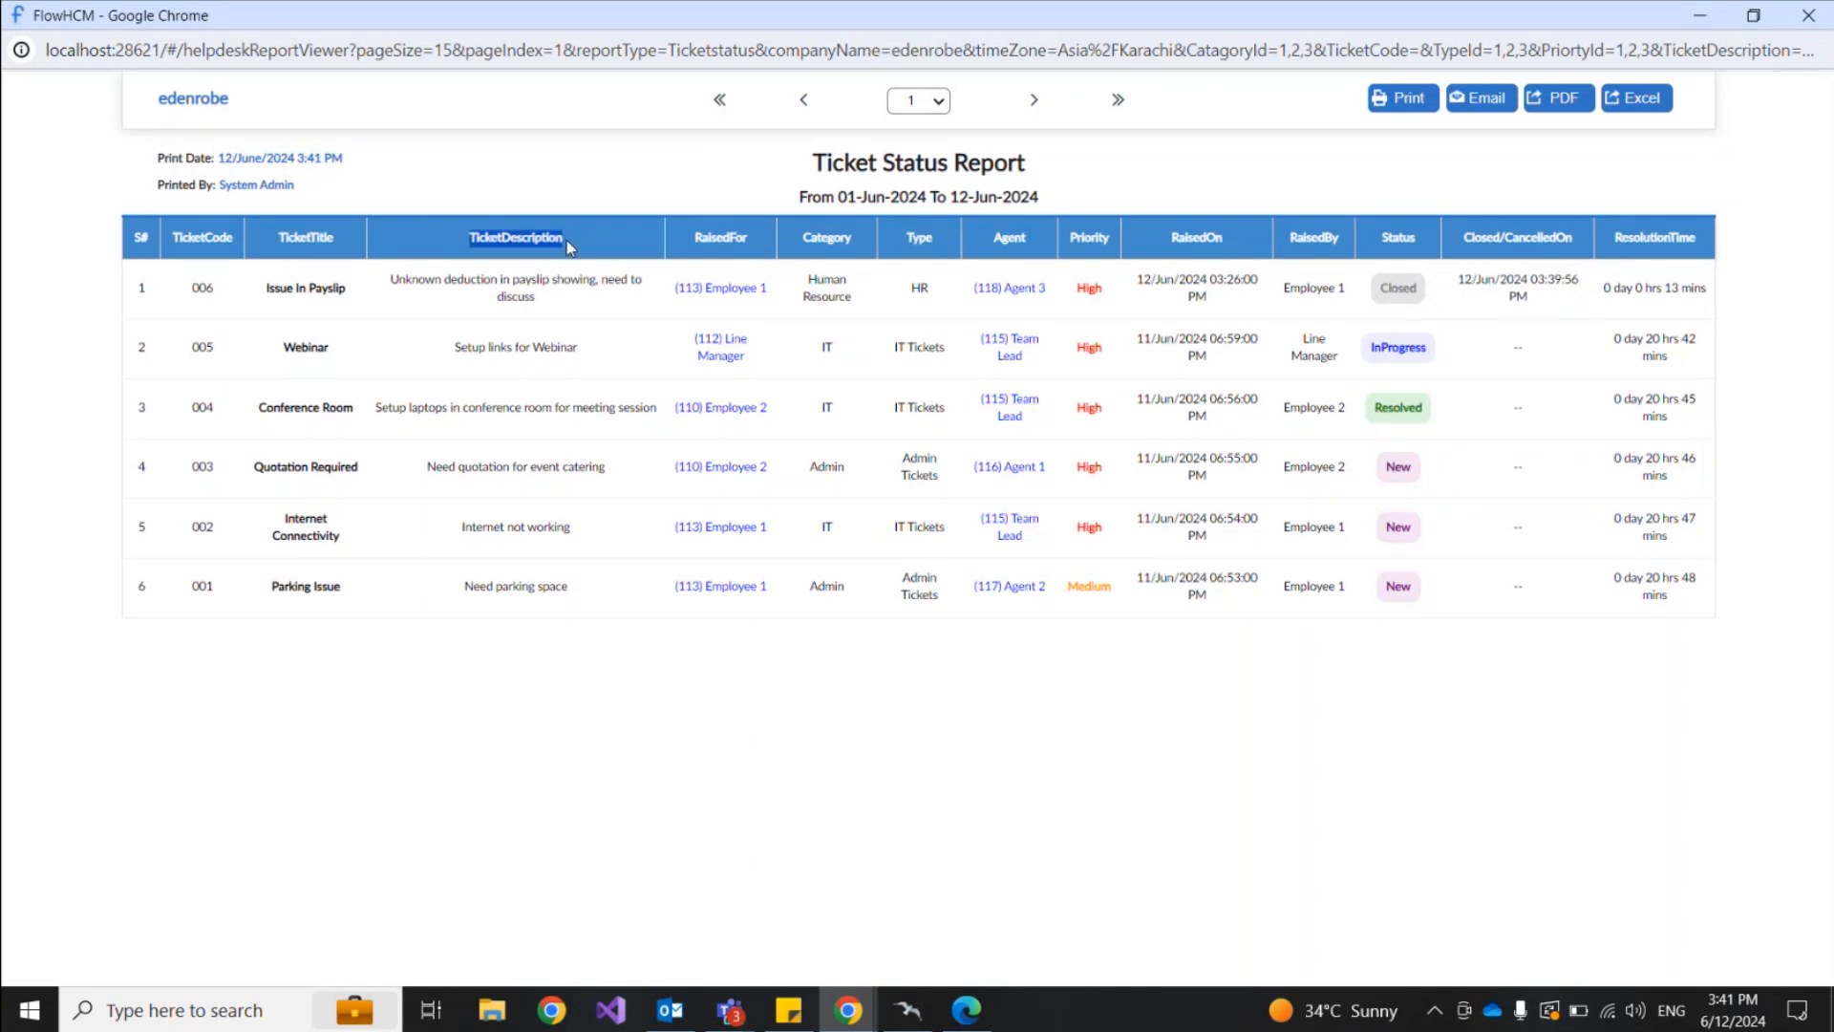
pyautogui.moveTo(695, 244); pyautogui.dragTo(747, 241)
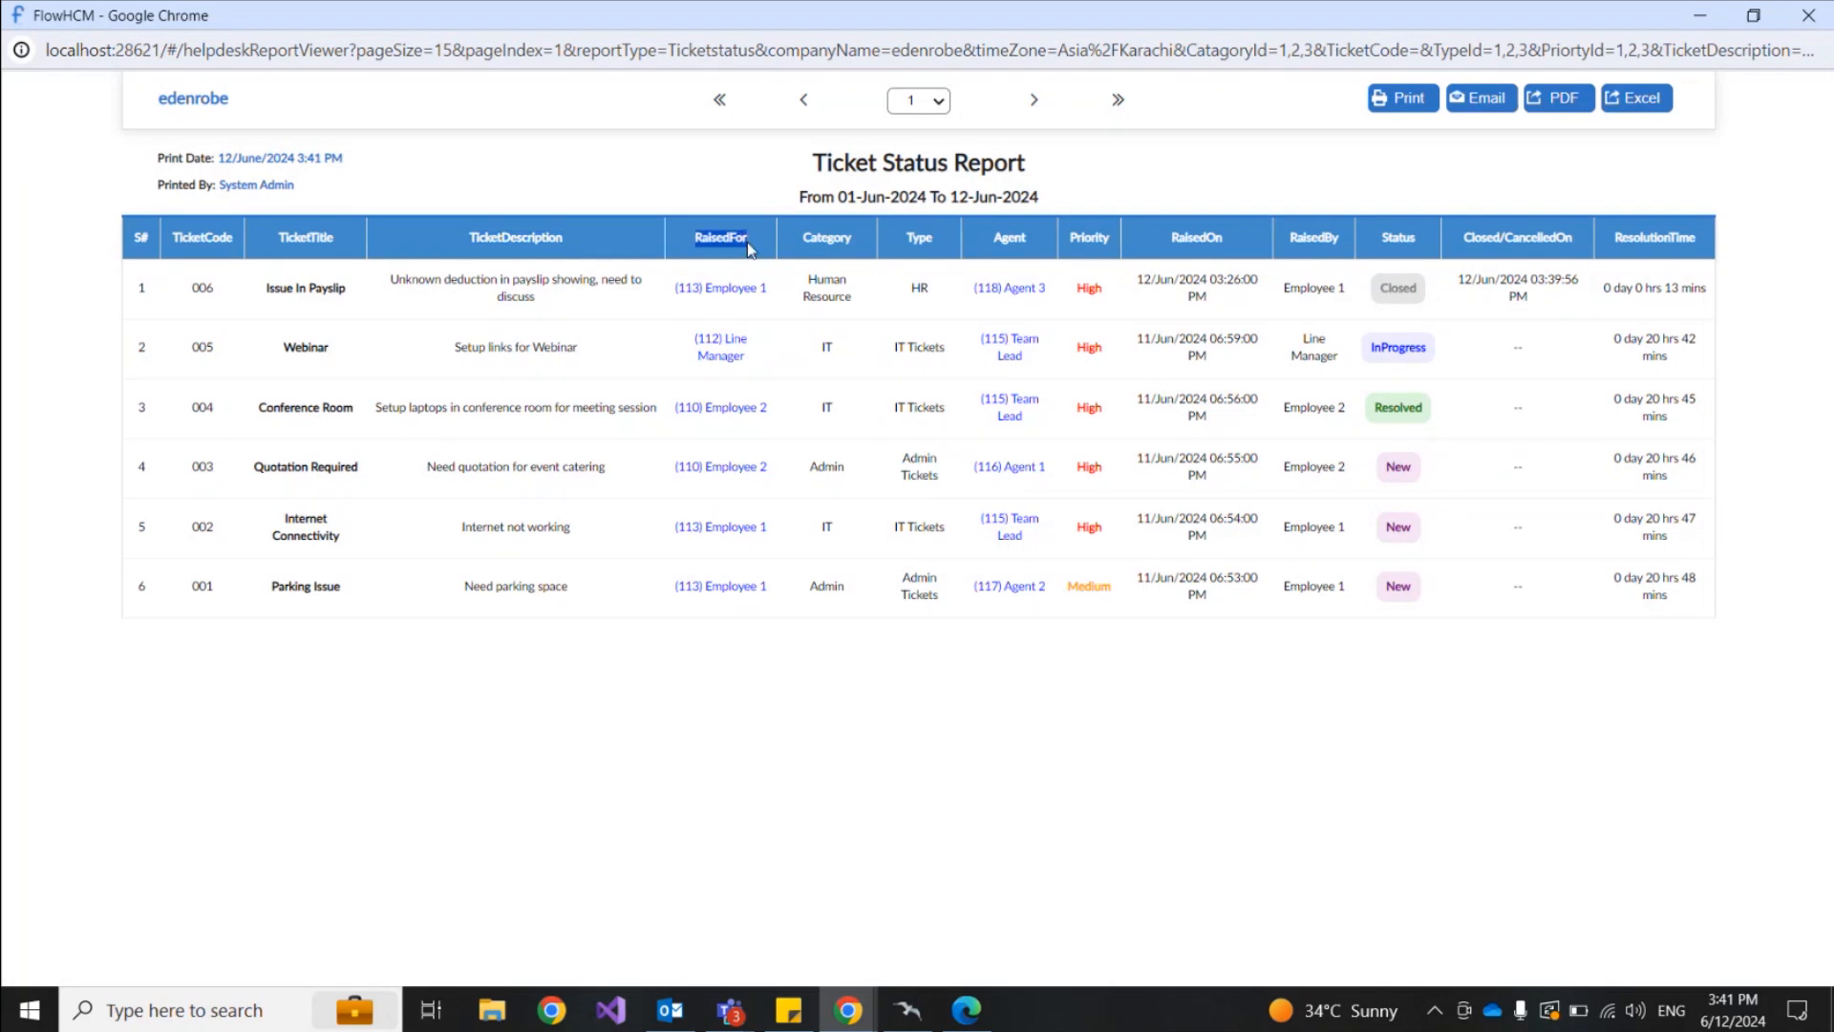
pyautogui.moveTo(803, 239); pyautogui.dragTo(1030, 244)
# Step: Switch from the Ticket Status report to Ticket Detail and generate it for 01-Jun to 12-Jun-2024
pyautogui.click(1809, 15)
pyautogui.scroll(7, 151, 502)
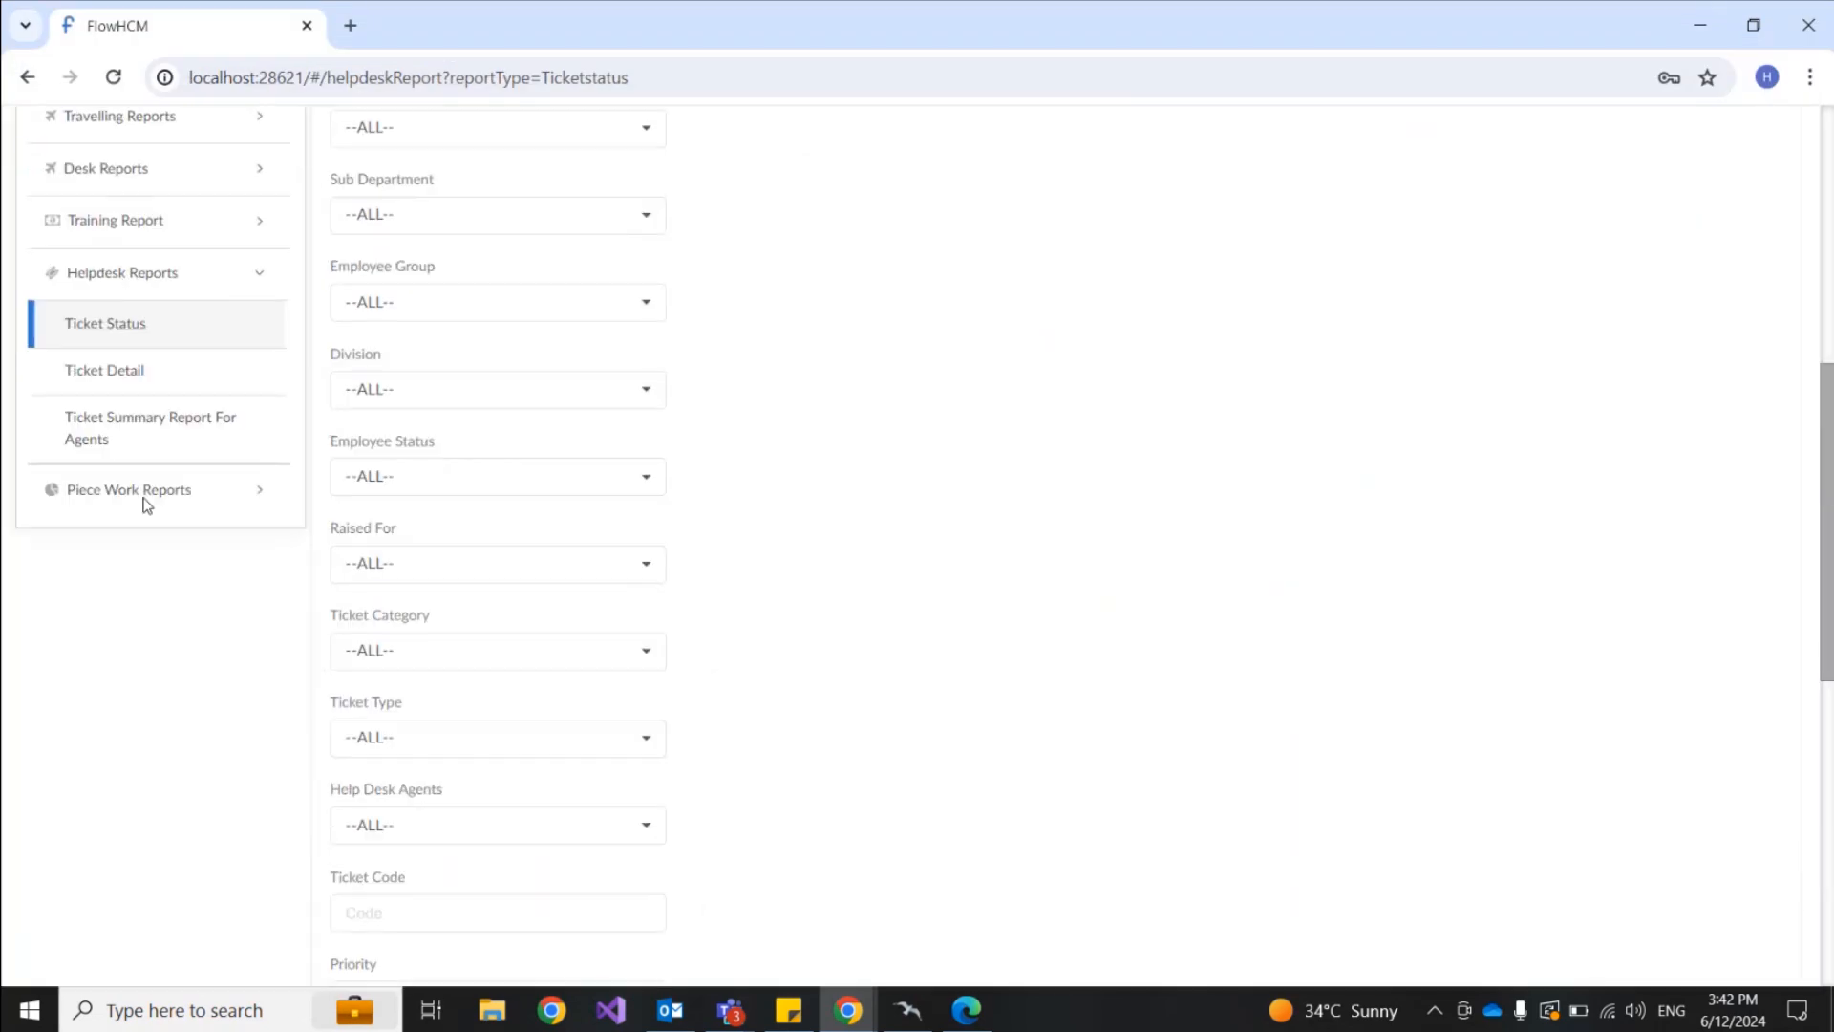
pyautogui.click(129, 382)
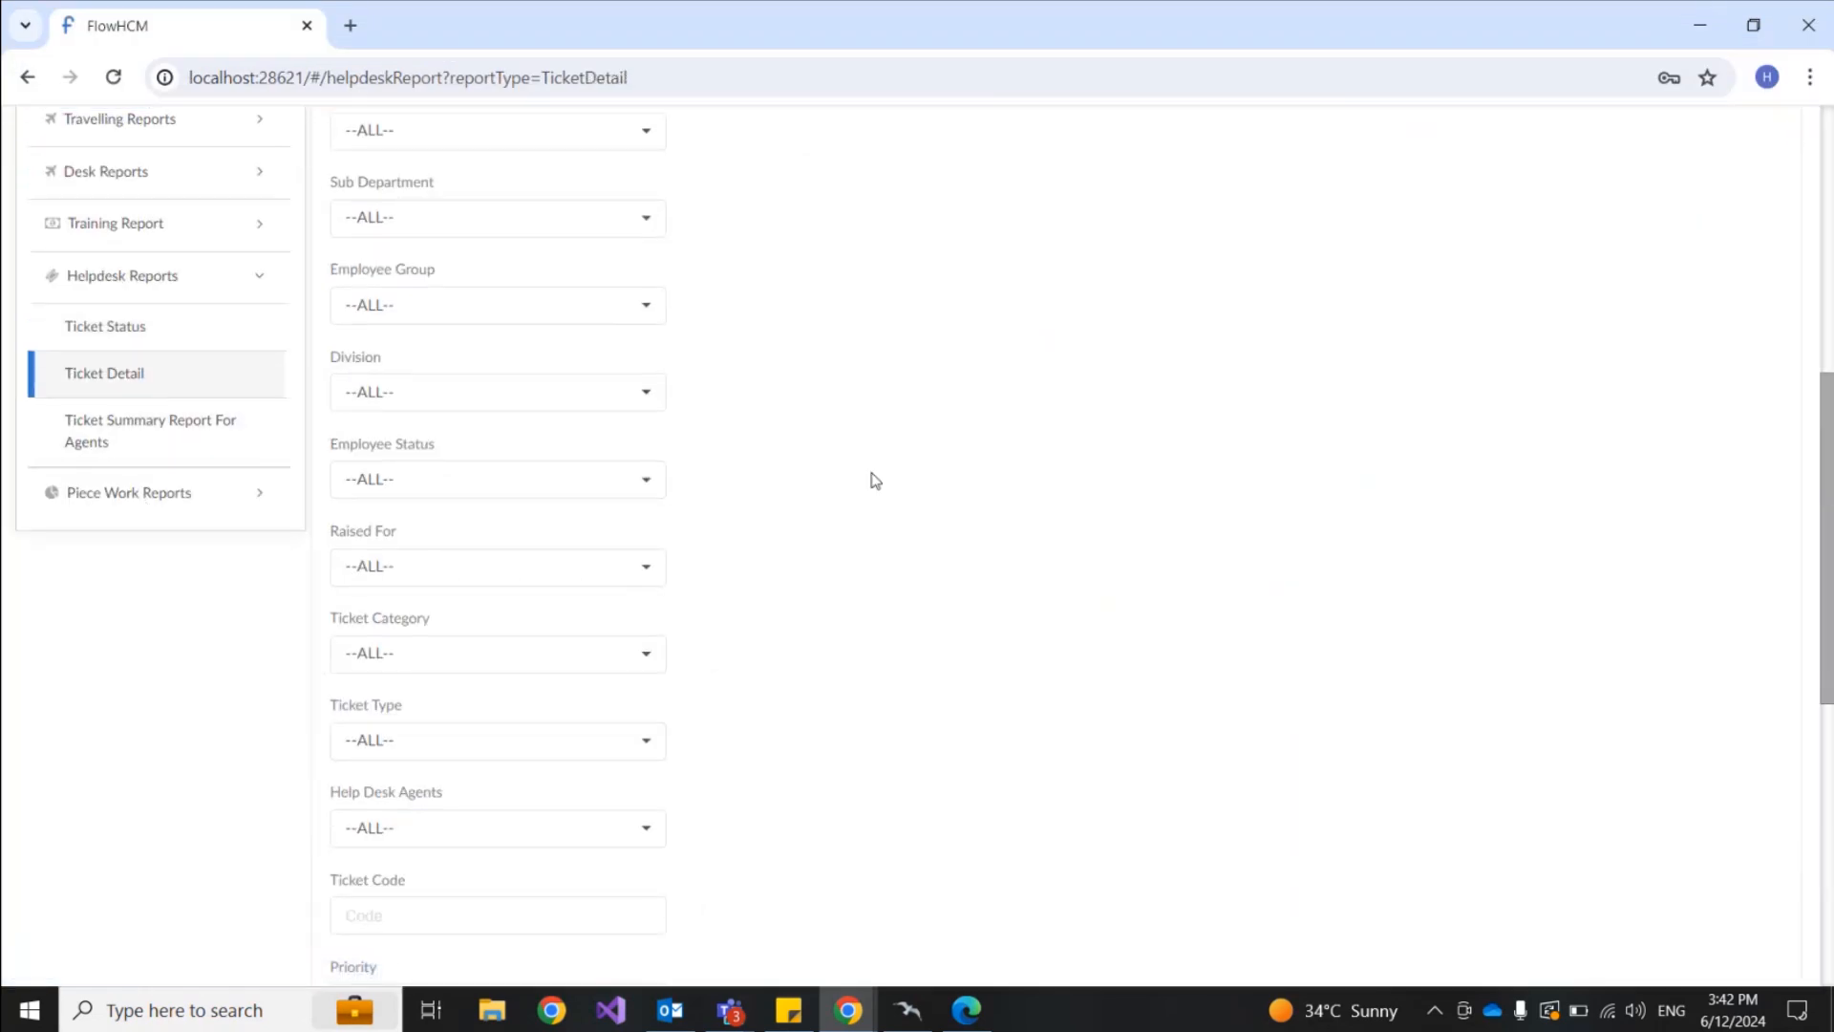
pyautogui.scroll(-8, 871, 480)
pyautogui.click(377, 865)
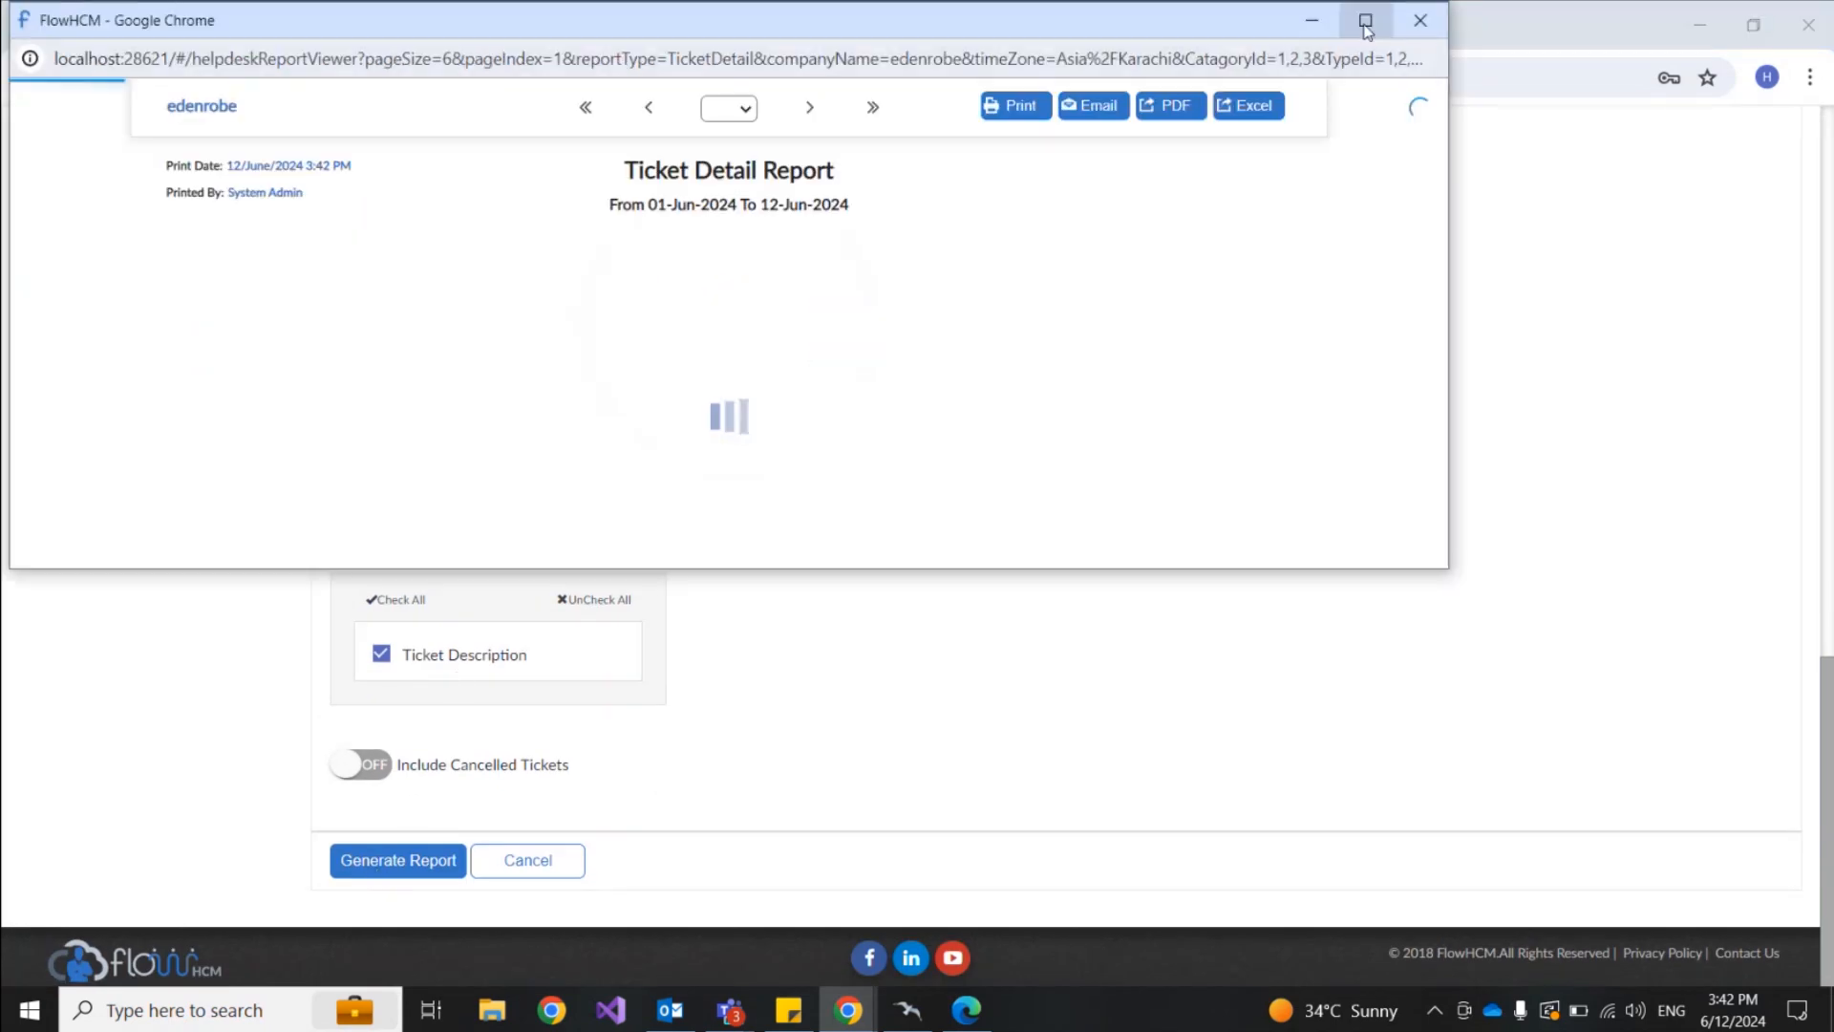
# Step: View the Ticket Detail report full screen and highlight who moved ticket 006 to InProgress
pyautogui.click(1366, 22)
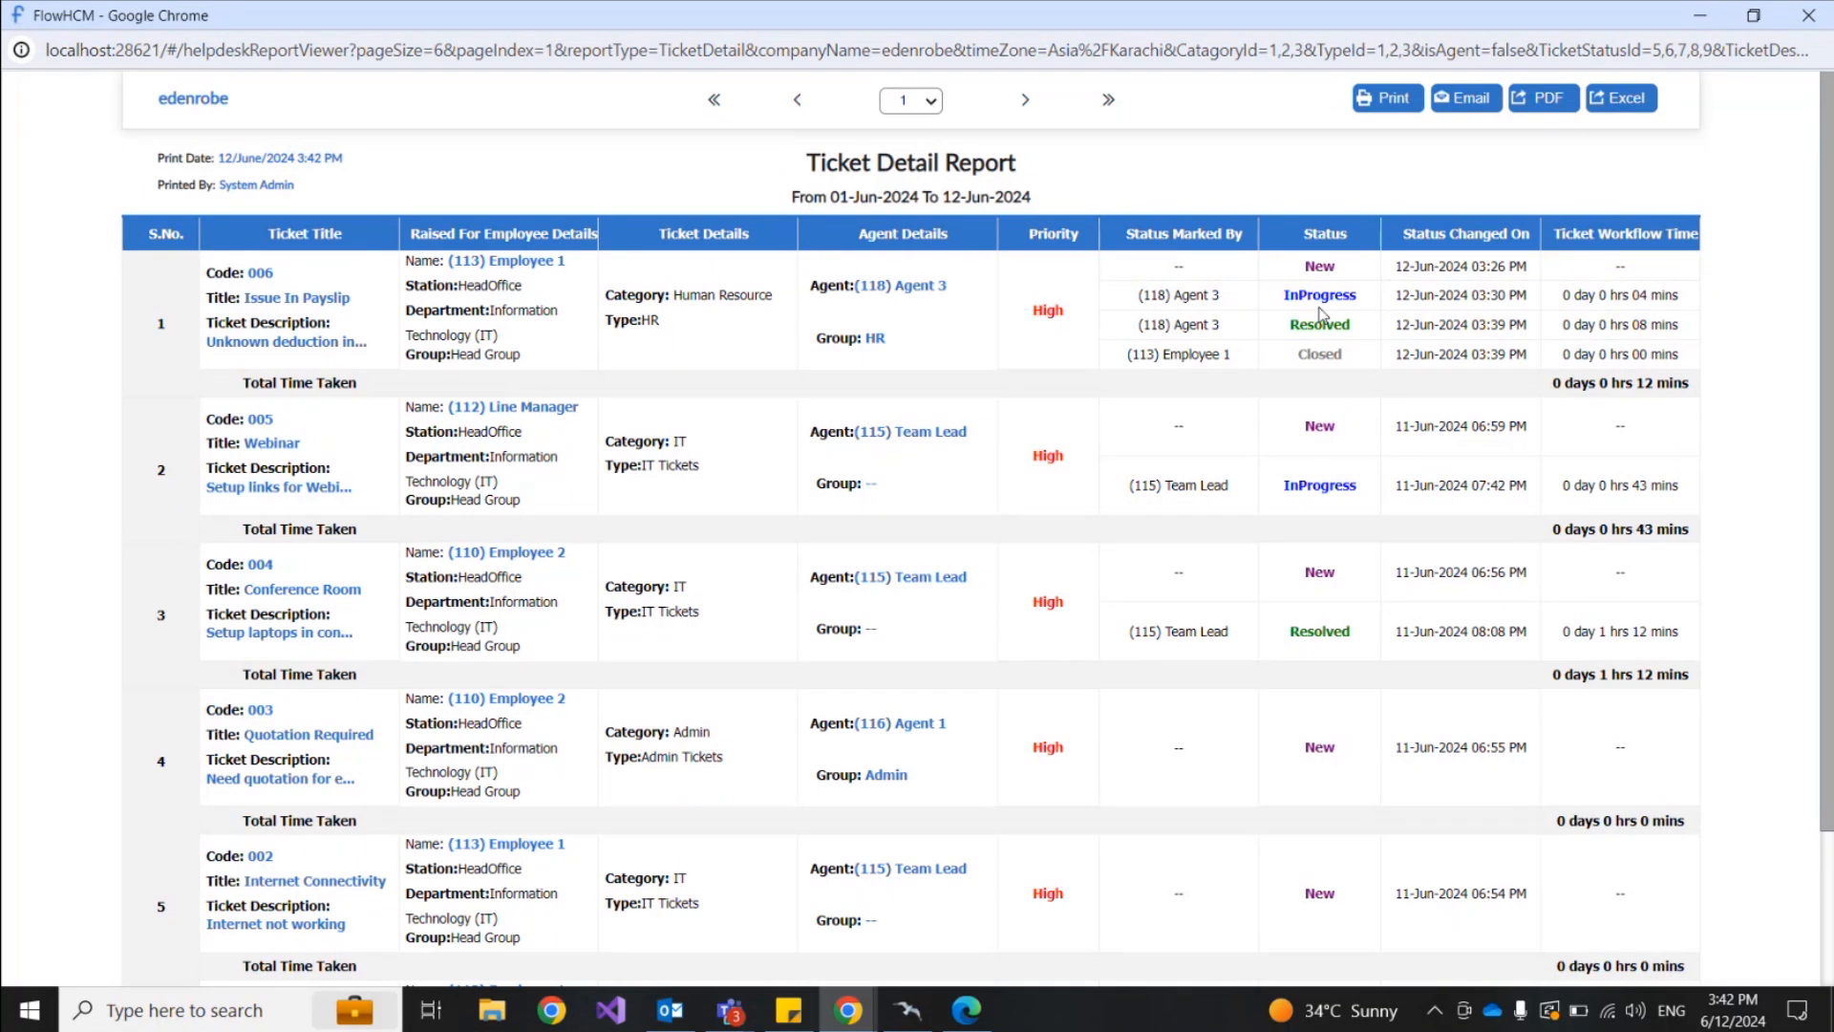
pyautogui.doubleClick(1185, 274)
pyautogui.moveTo(1139, 296); pyautogui.dragTo(1235, 365)
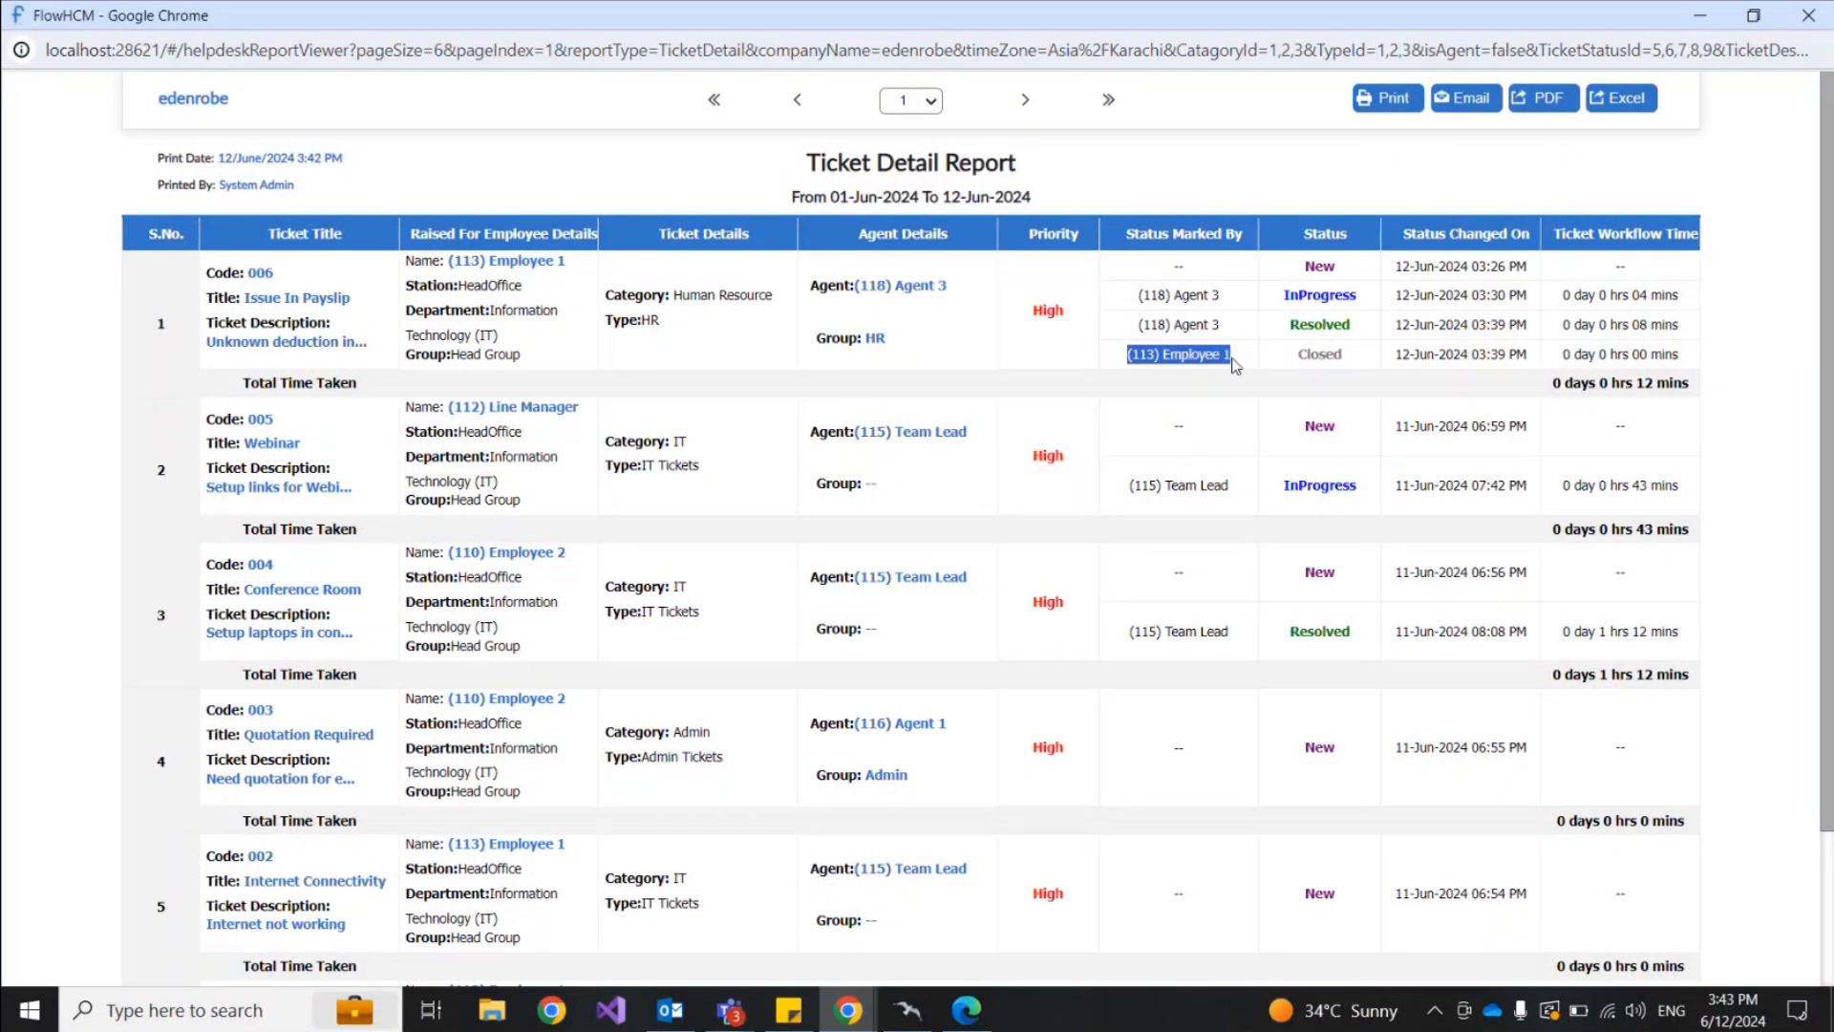
pyautogui.scroll(-1, 1229, 485)
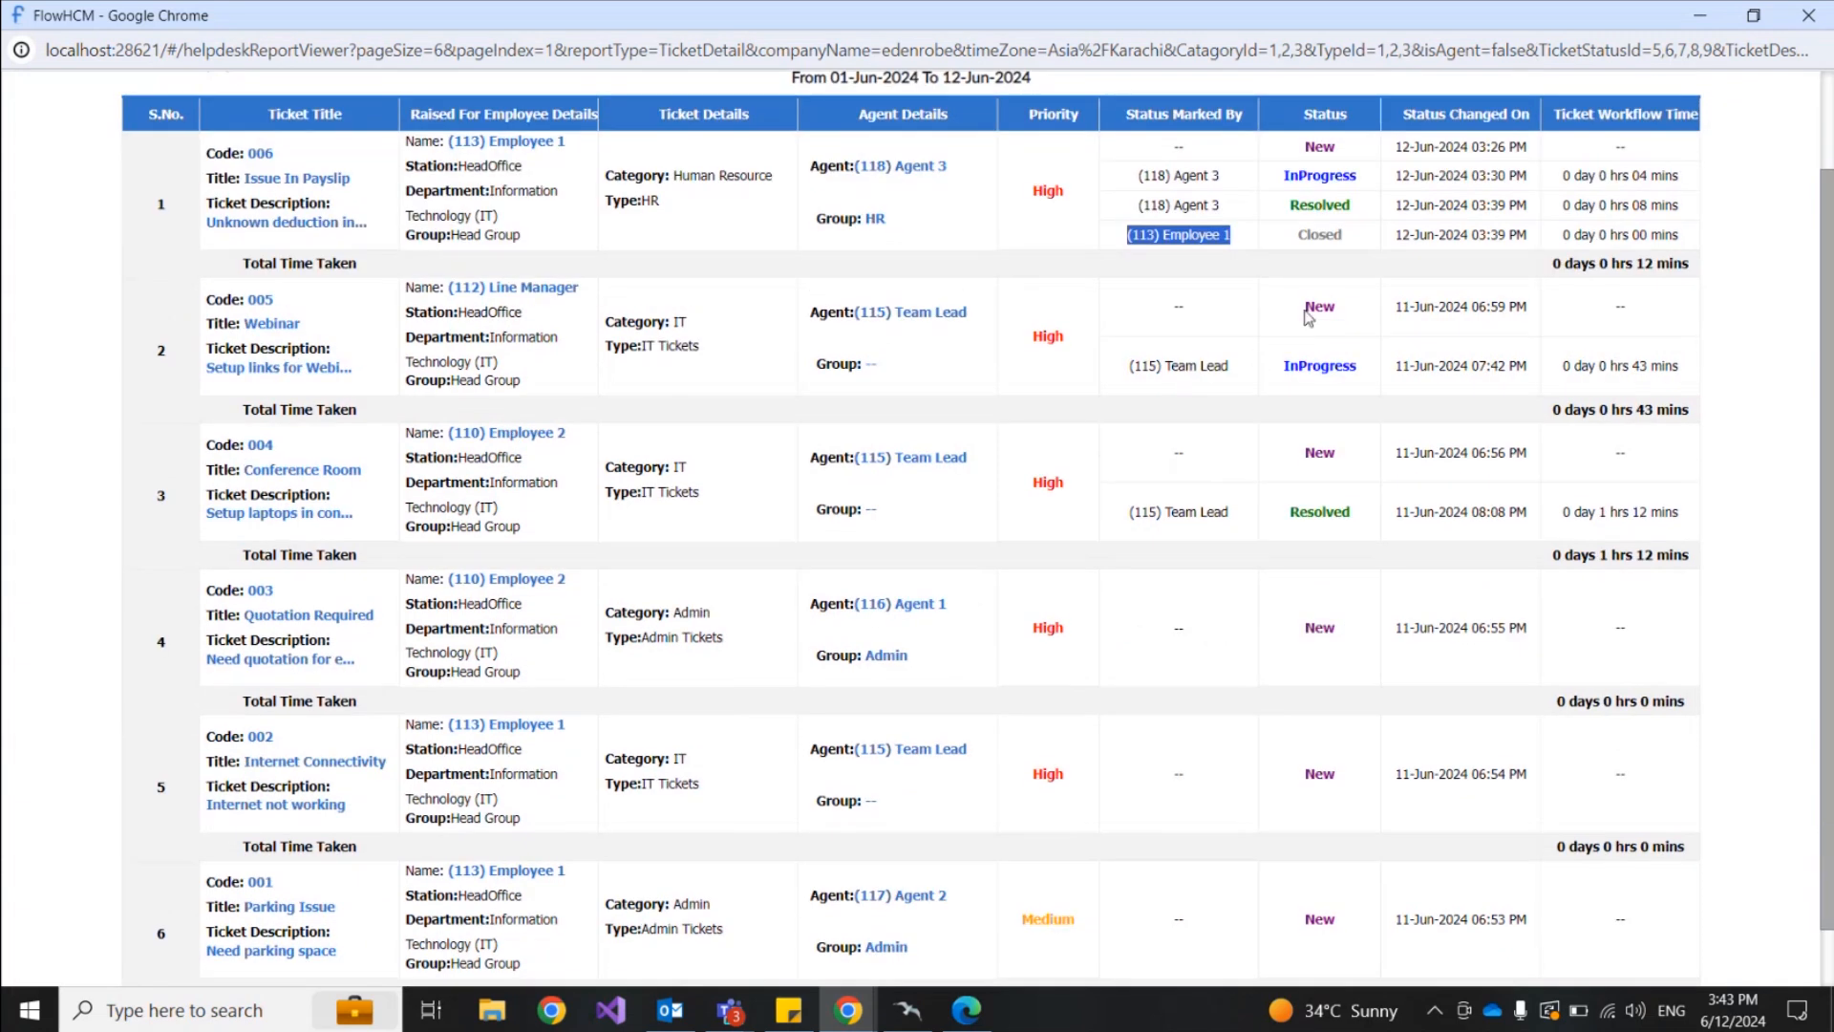
pyautogui.scroll(1, 1280, 390)
pyautogui.scroll(1, 1281, 390)
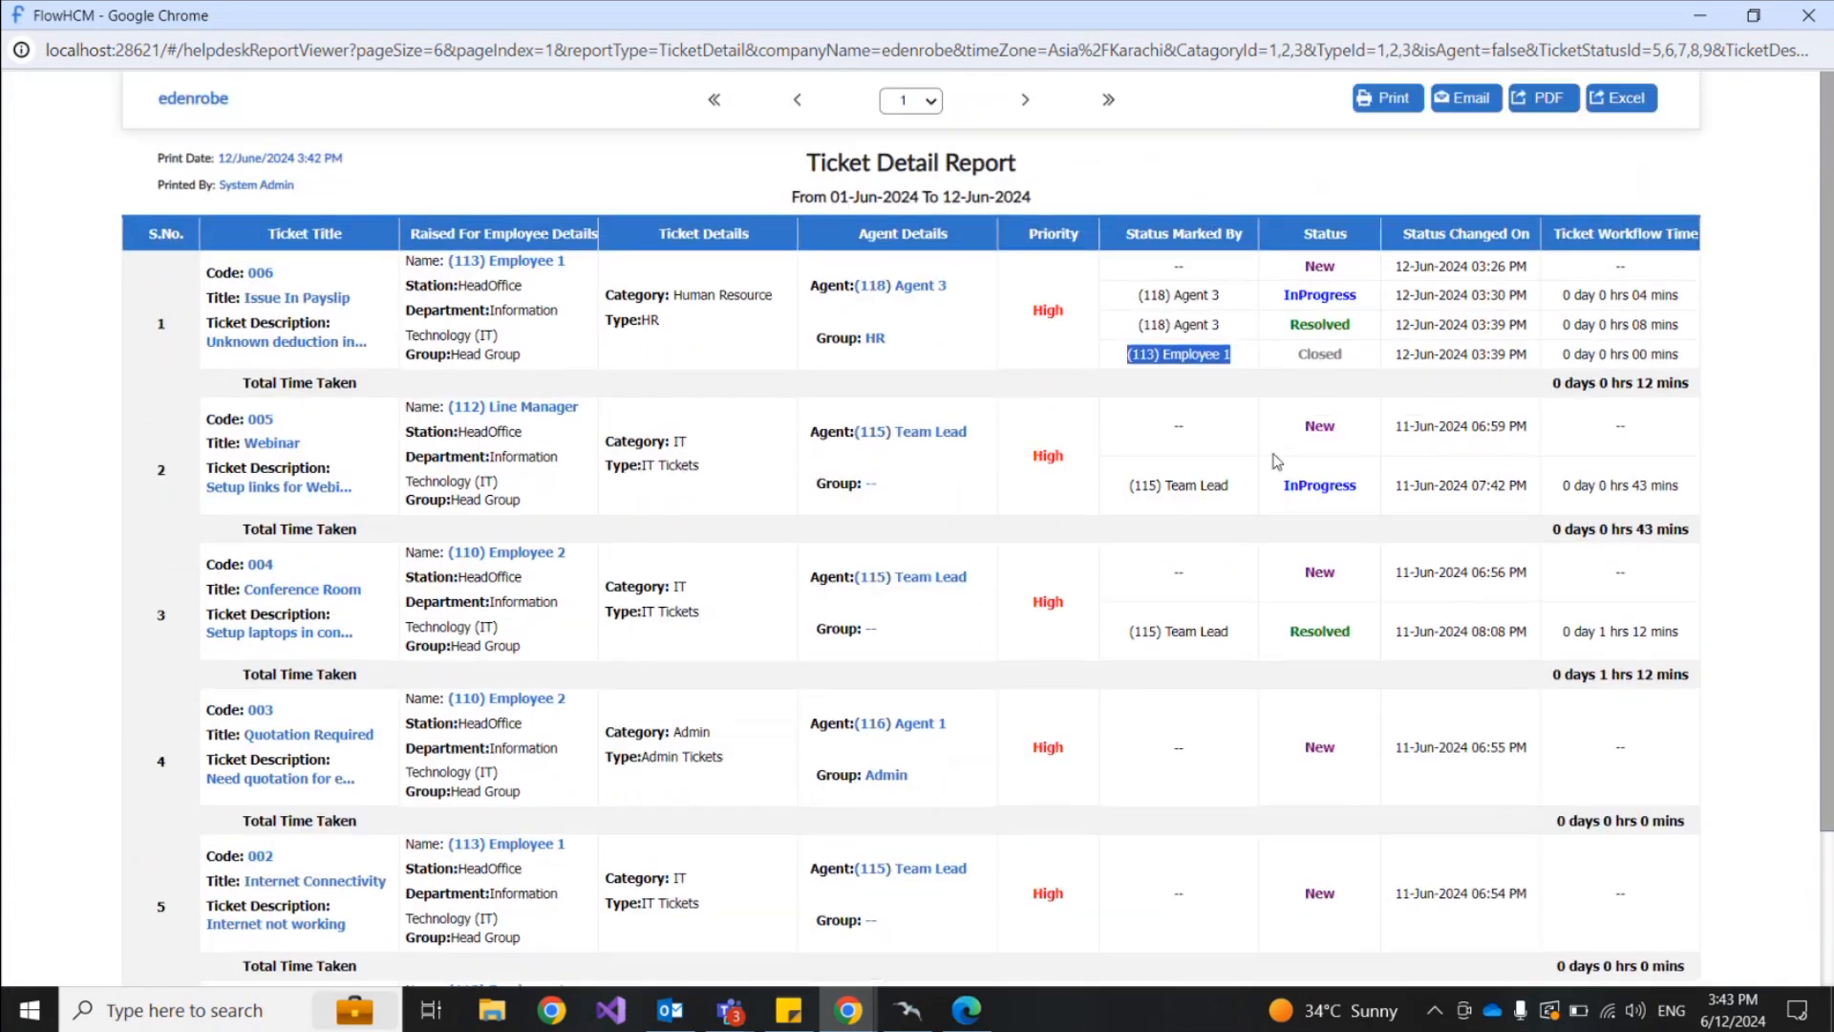
# Step: Highlight who moved ticket 005 to InProgress, ticket 006's status change date and total time
pyautogui.moveTo(1135, 486); pyautogui.dragTo(1230, 486)
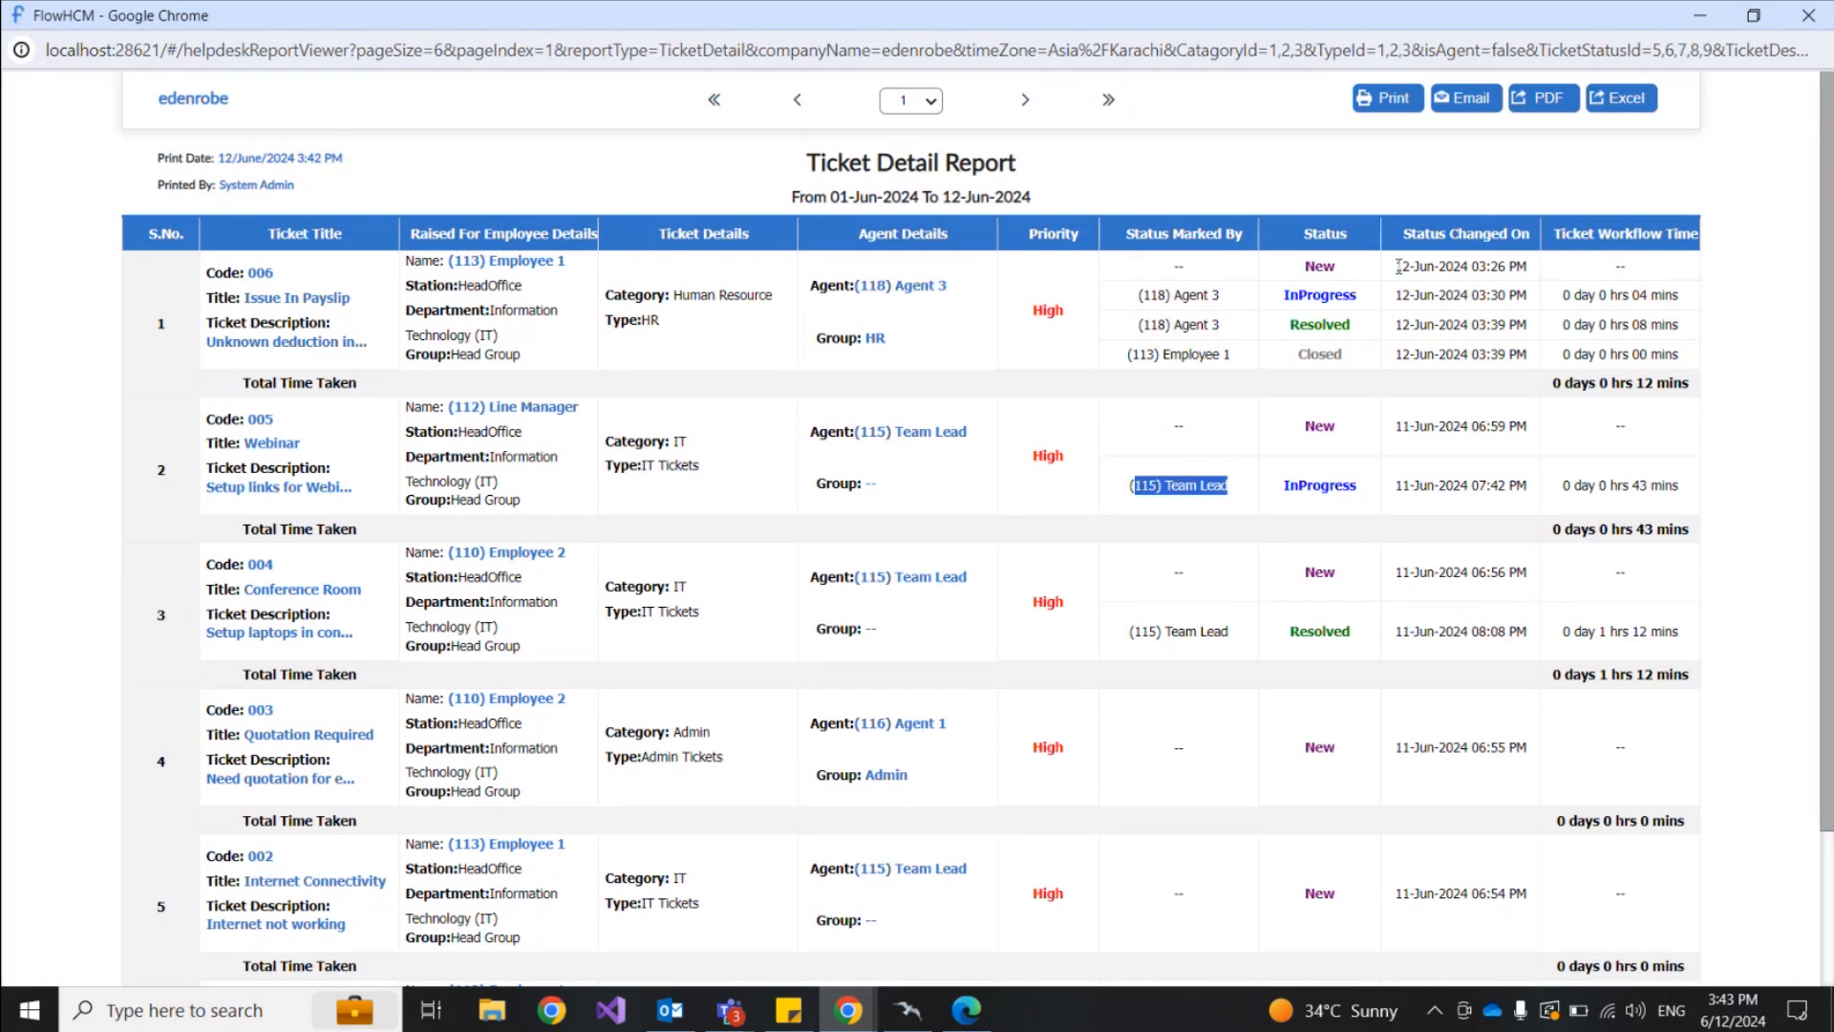
pyautogui.moveTo(1398, 266); pyautogui.dragTo(1480, 267)
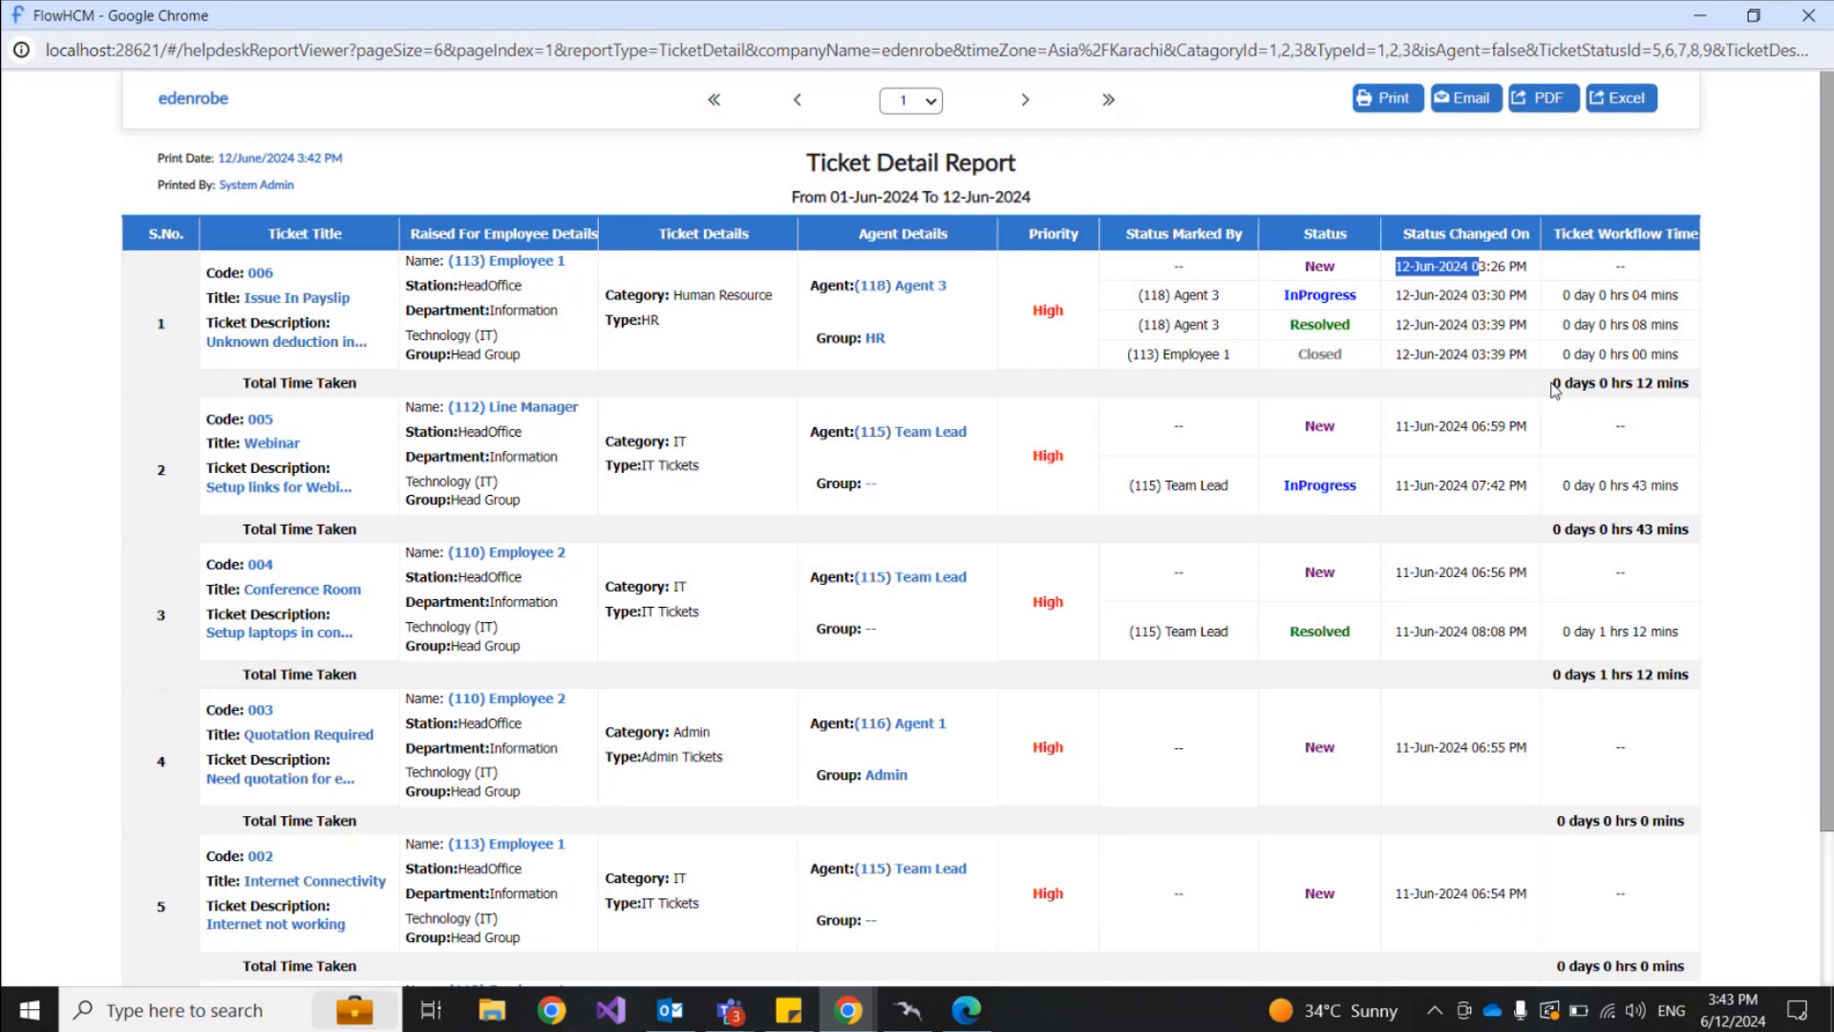
pyautogui.moveTo(1554, 386); pyautogui.dragTo(1689, 385)
pyautogui.scroll(-2, 1137, 491)
pyautogui.scroll(2, 958, 609)
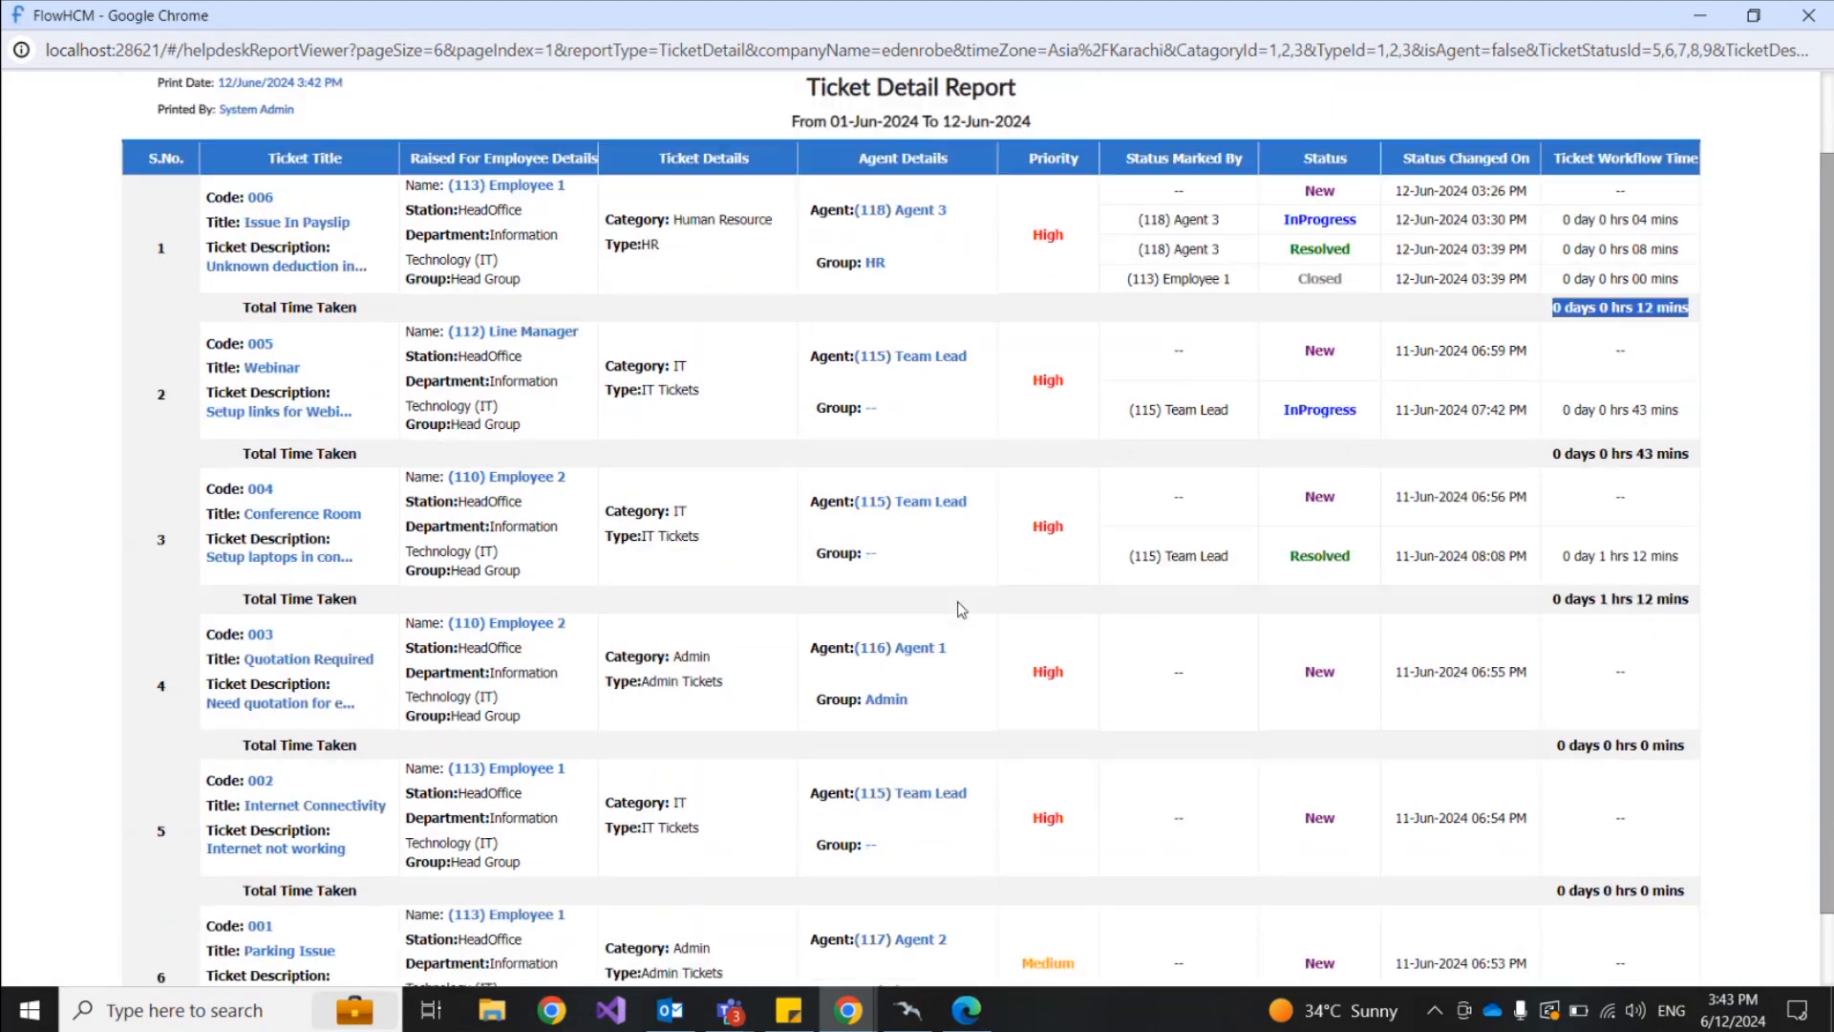
# Step: Switch from the Ticket Detail report to Ticket Summary Report For Agents and generate it
pyautogui.click(1808, 21)
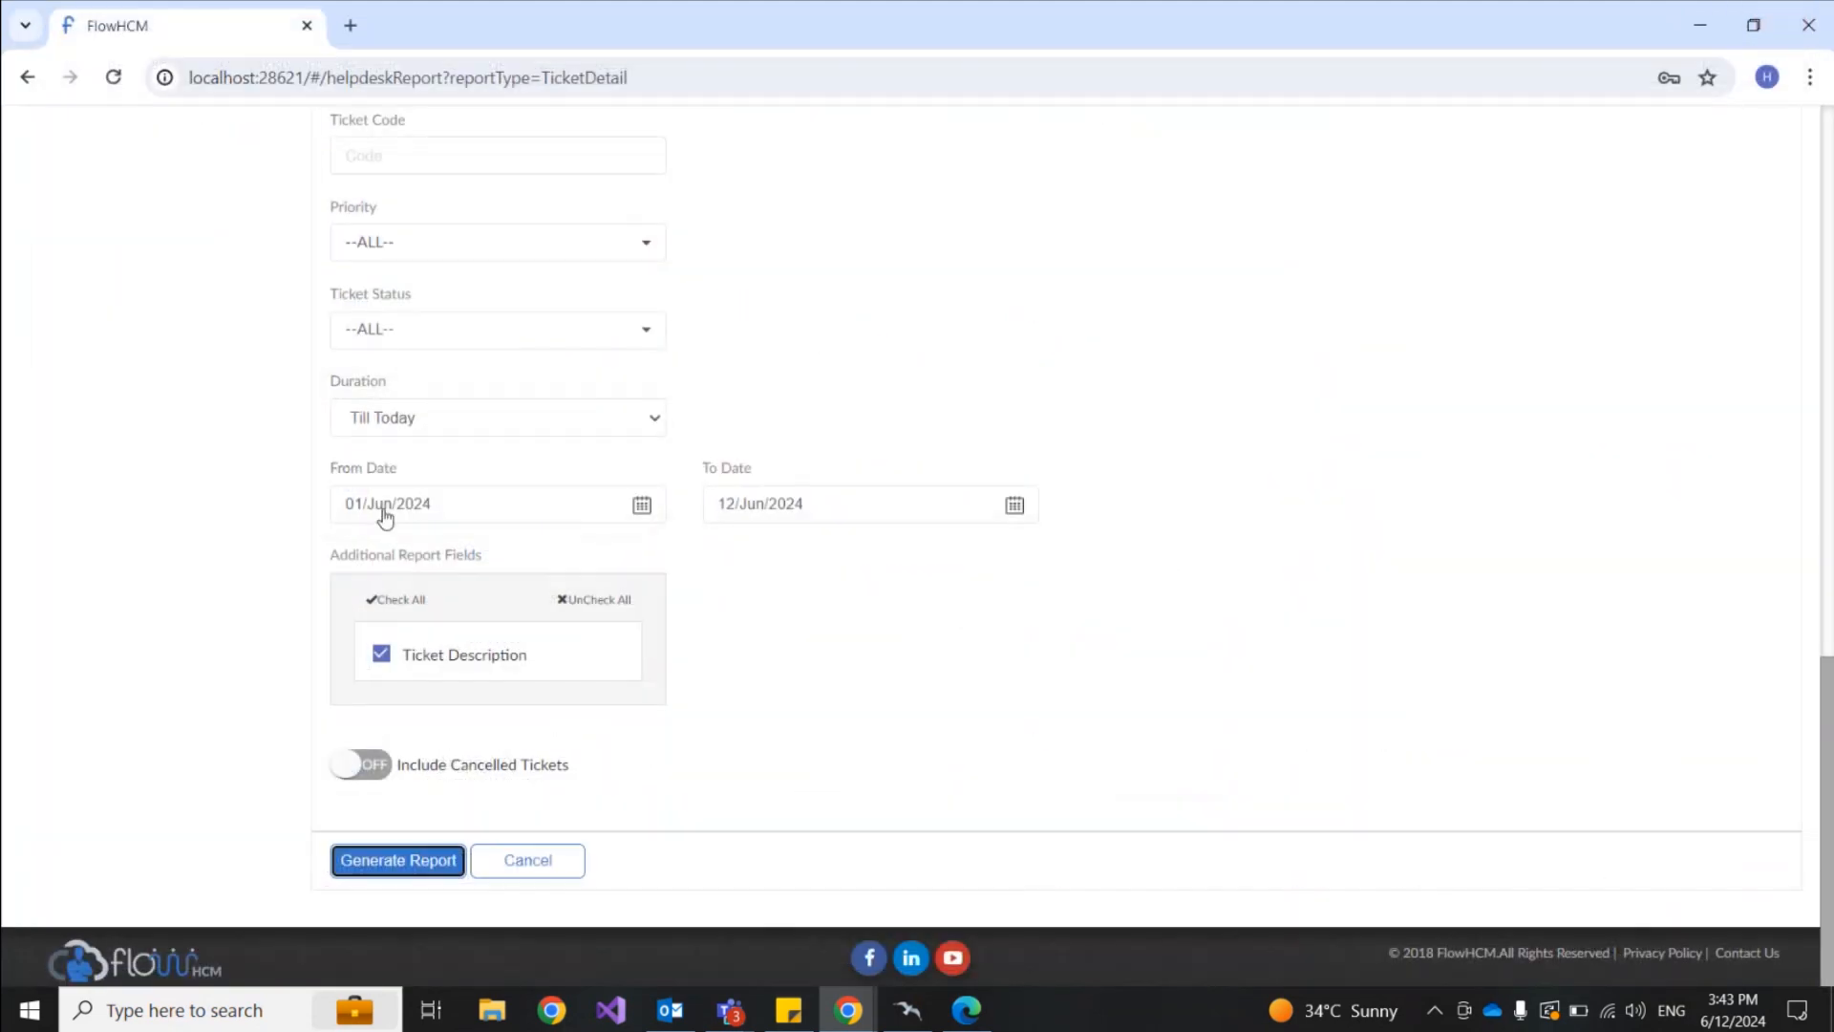
pyautogui.scroll(8, 286, 530)
pyautogui.click(133, 507)
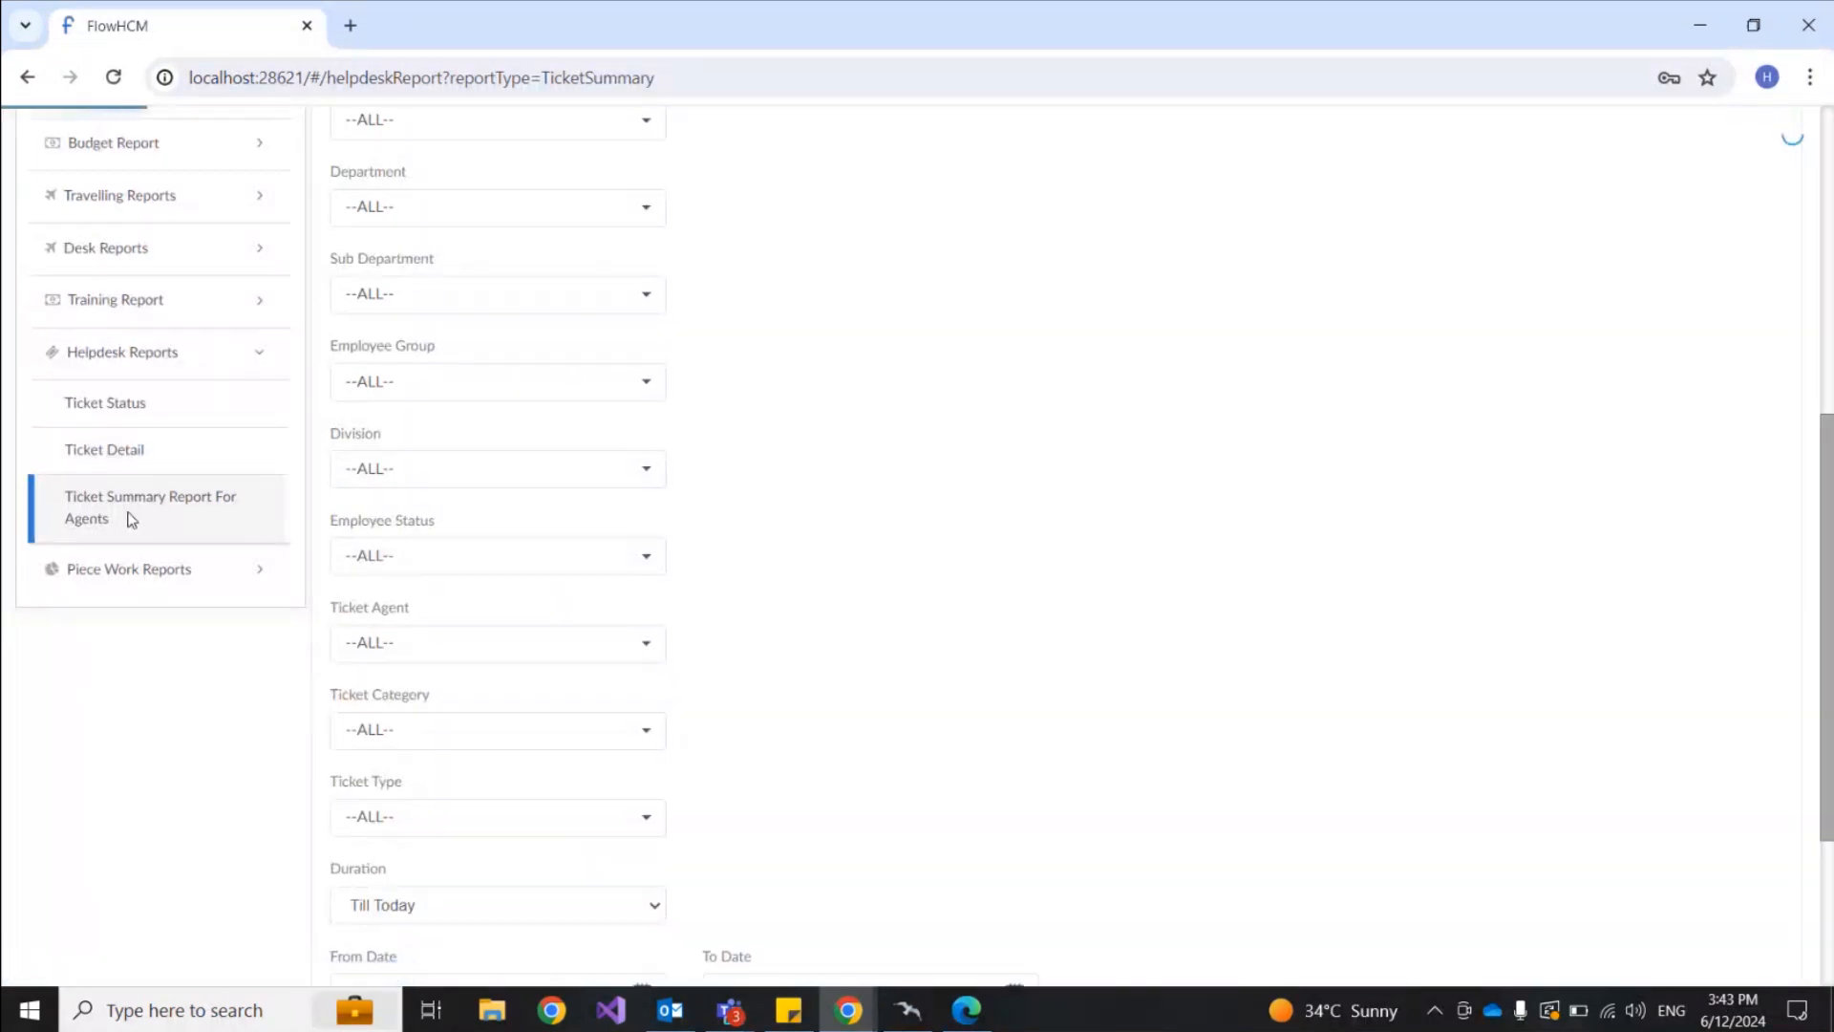
pyautogui.scroll(-3, 805, 449)
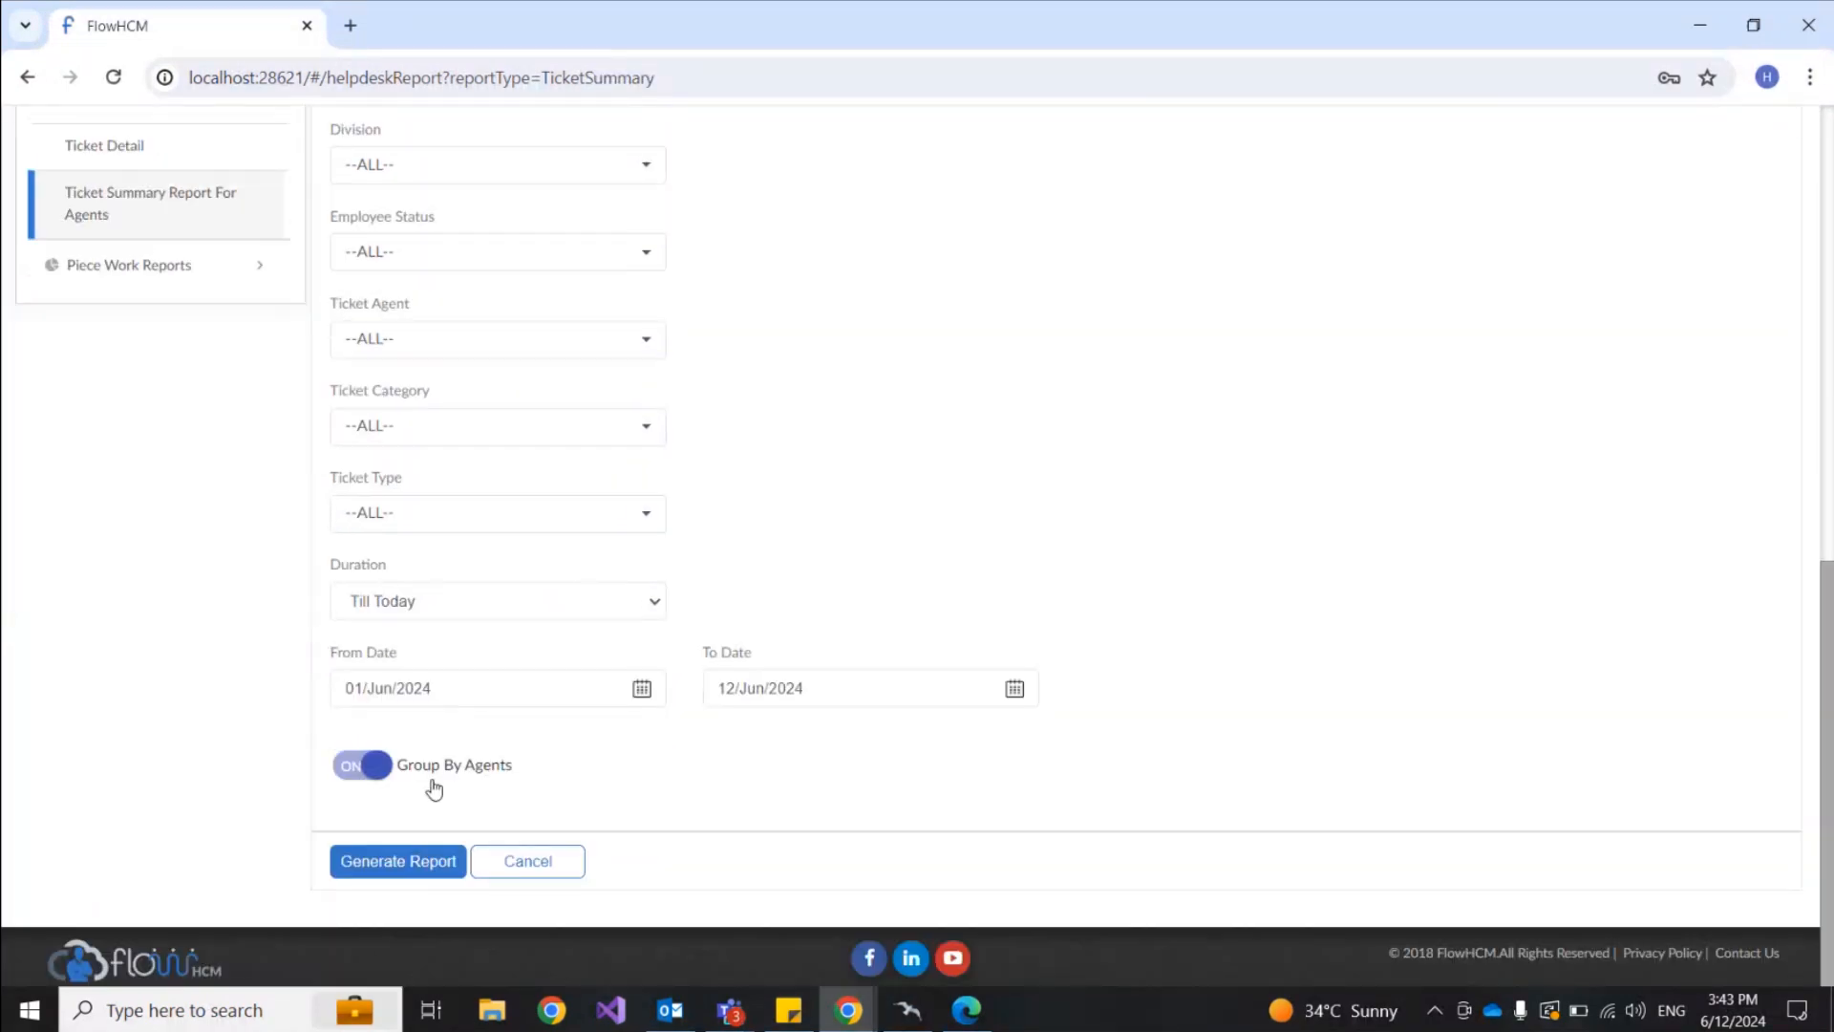
pyautogui.click(398, 861)
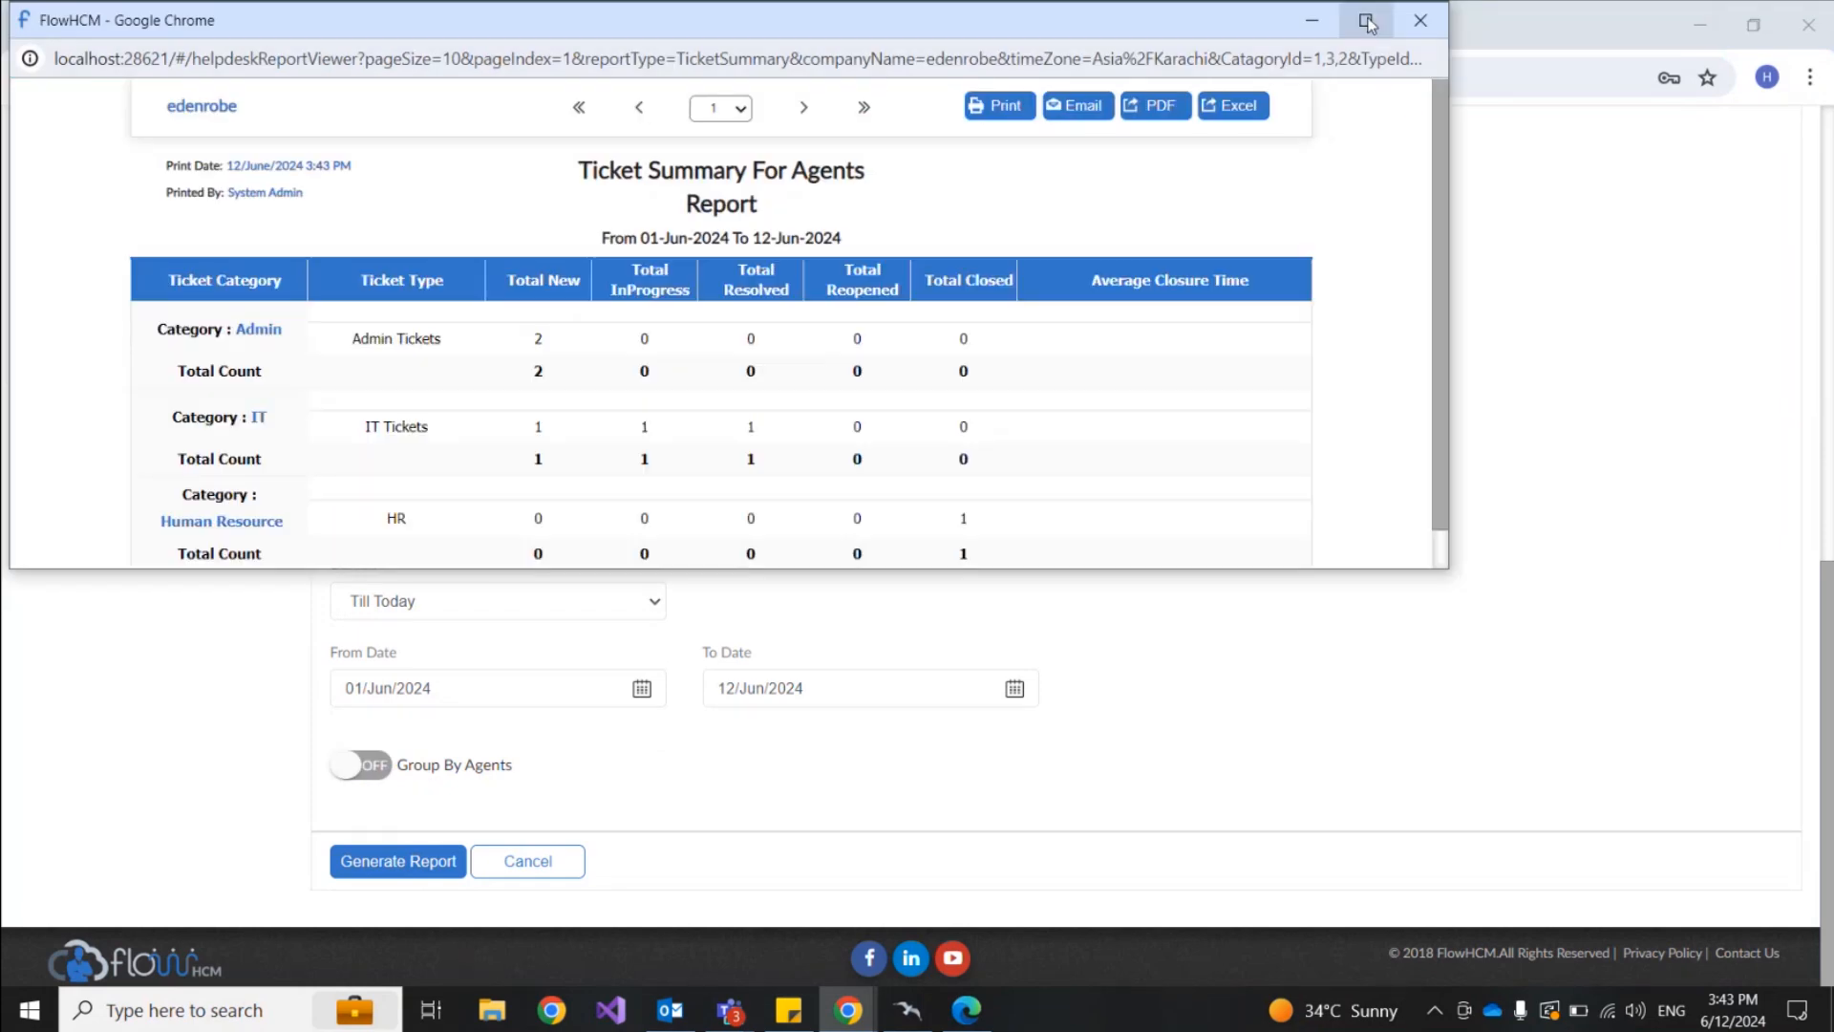
# Step: View the summary full screen, highlight Admin Tickets, IT and Human Resource totals, then close it
pyautogui.click(1373, 25)
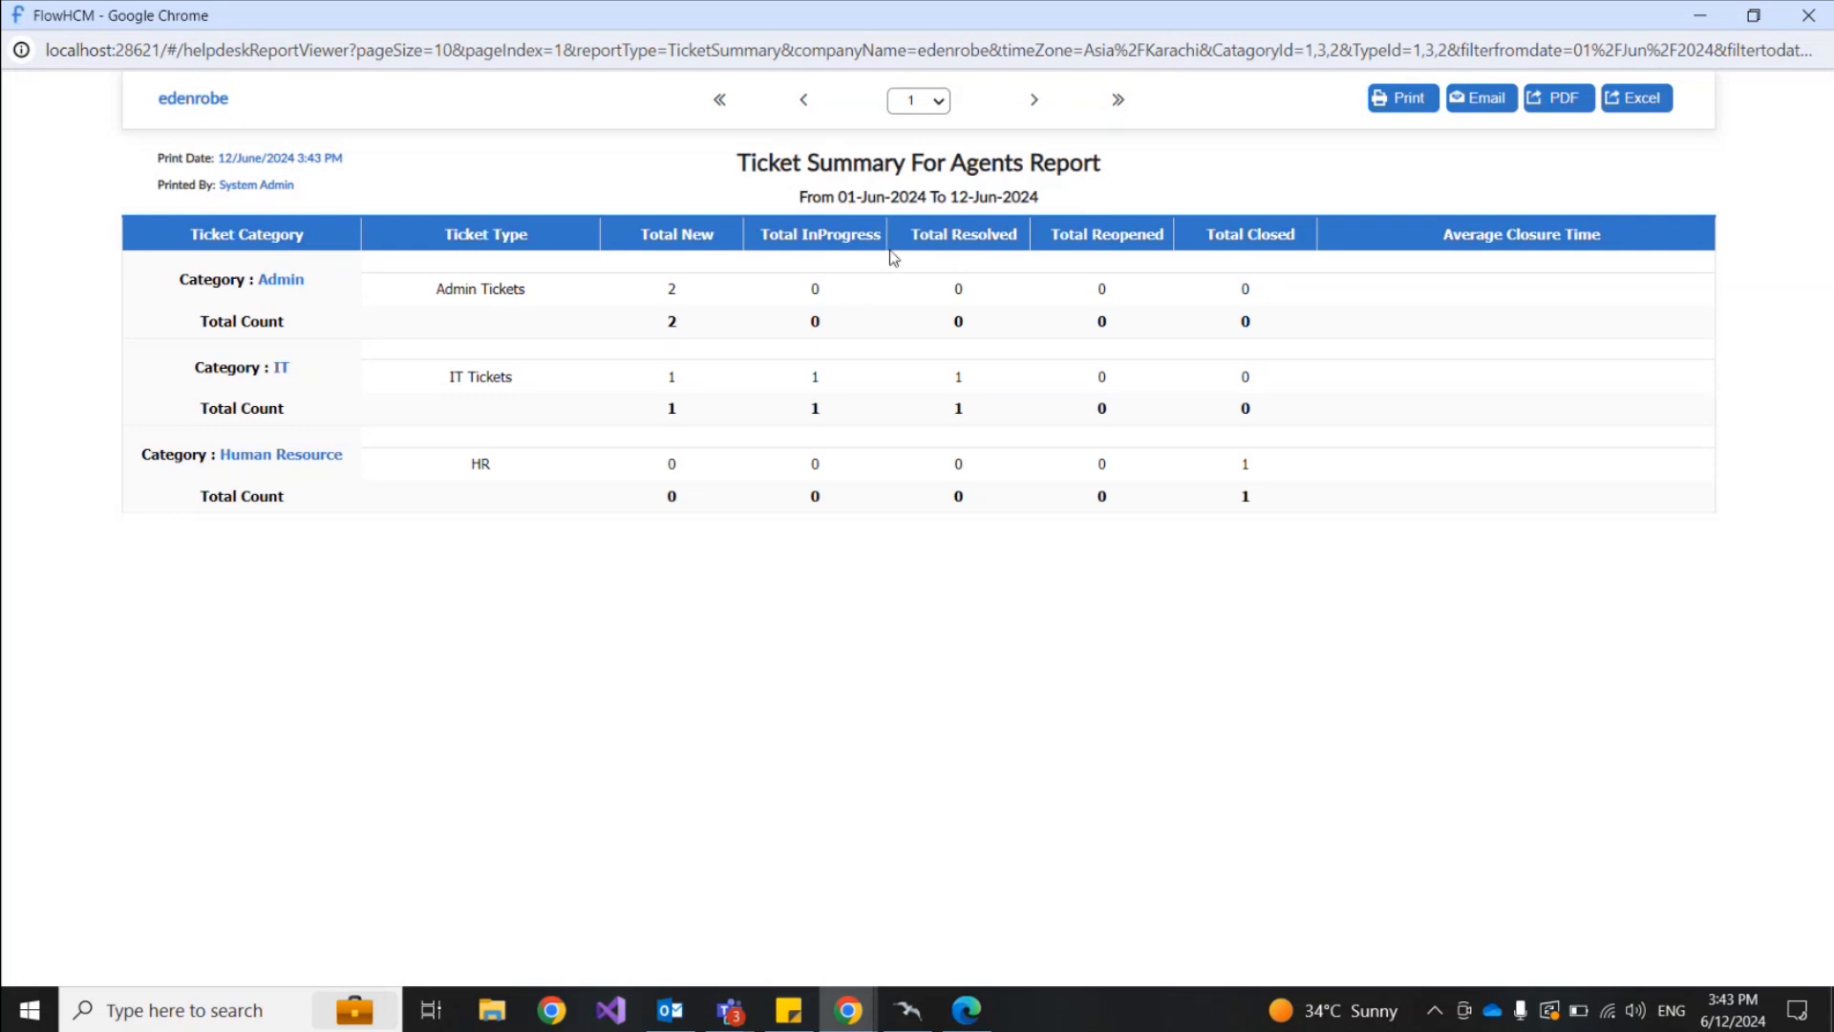
pyautogui.moveTo(438, 290); pyautogui.dragTo(554, 292)
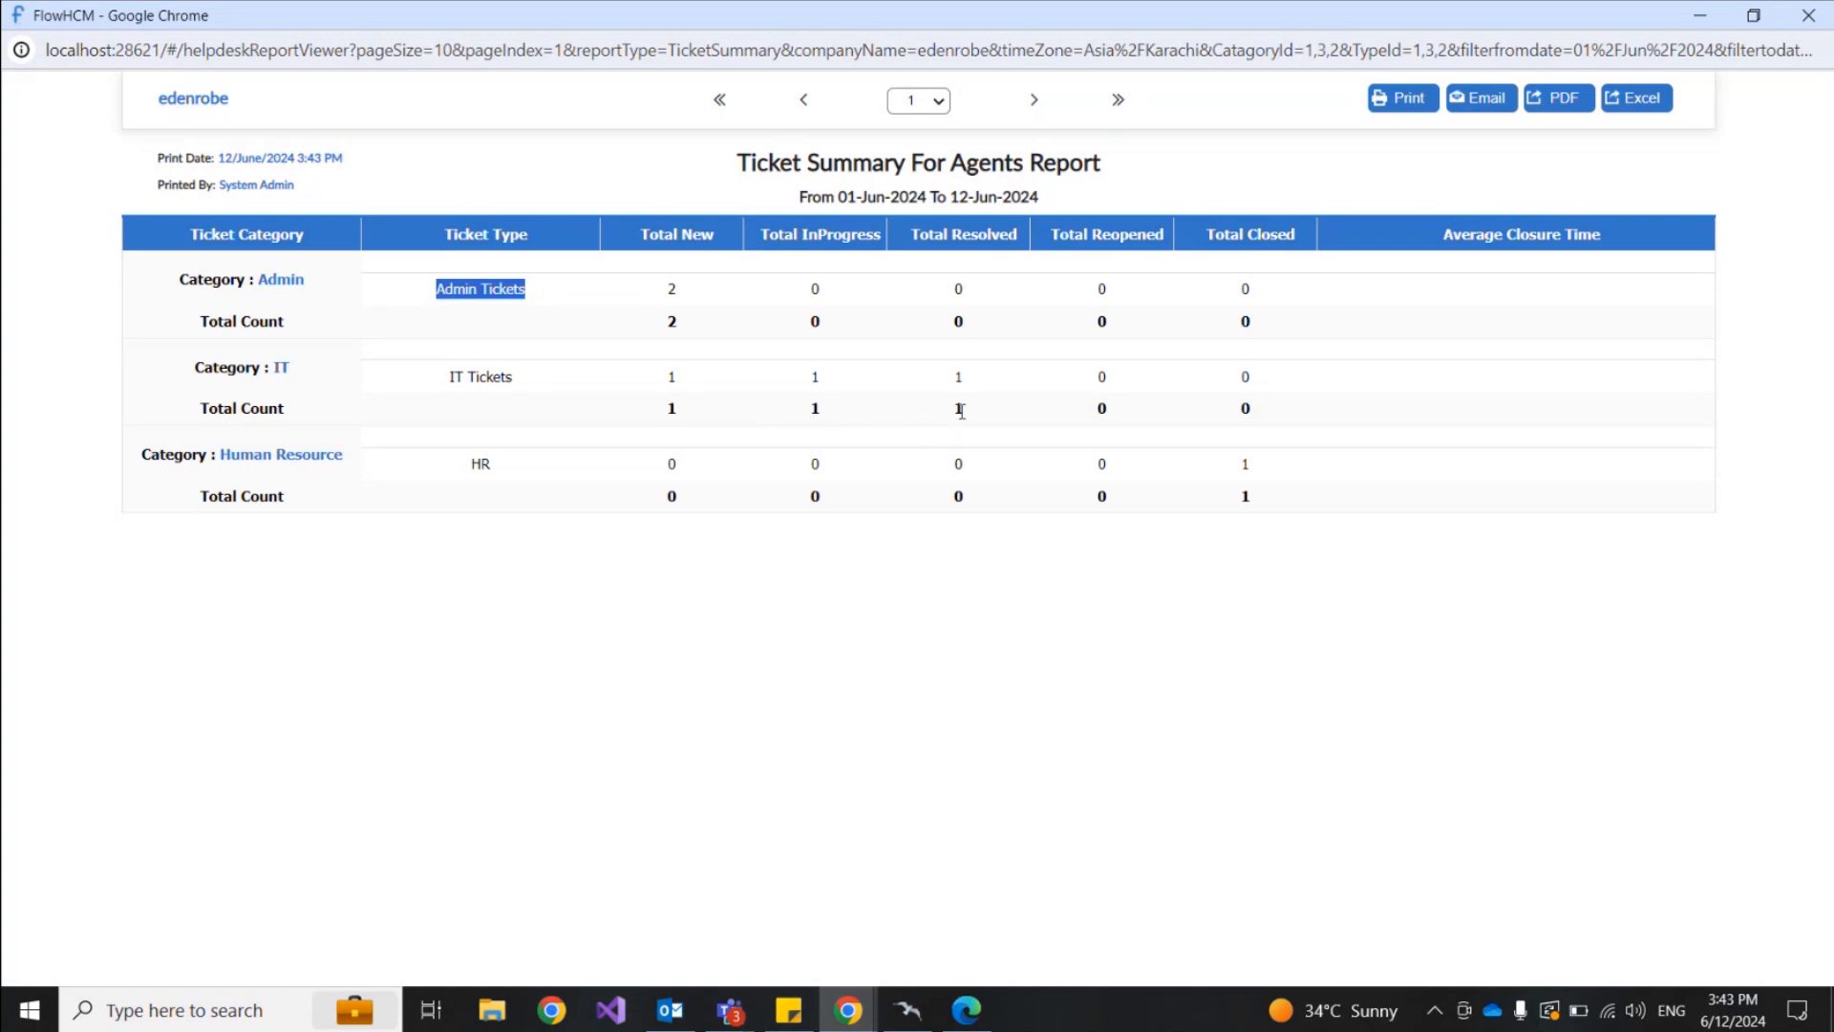
pyautogui.moveTo(199, 409); pyautogui.dragTo(1000, 422)
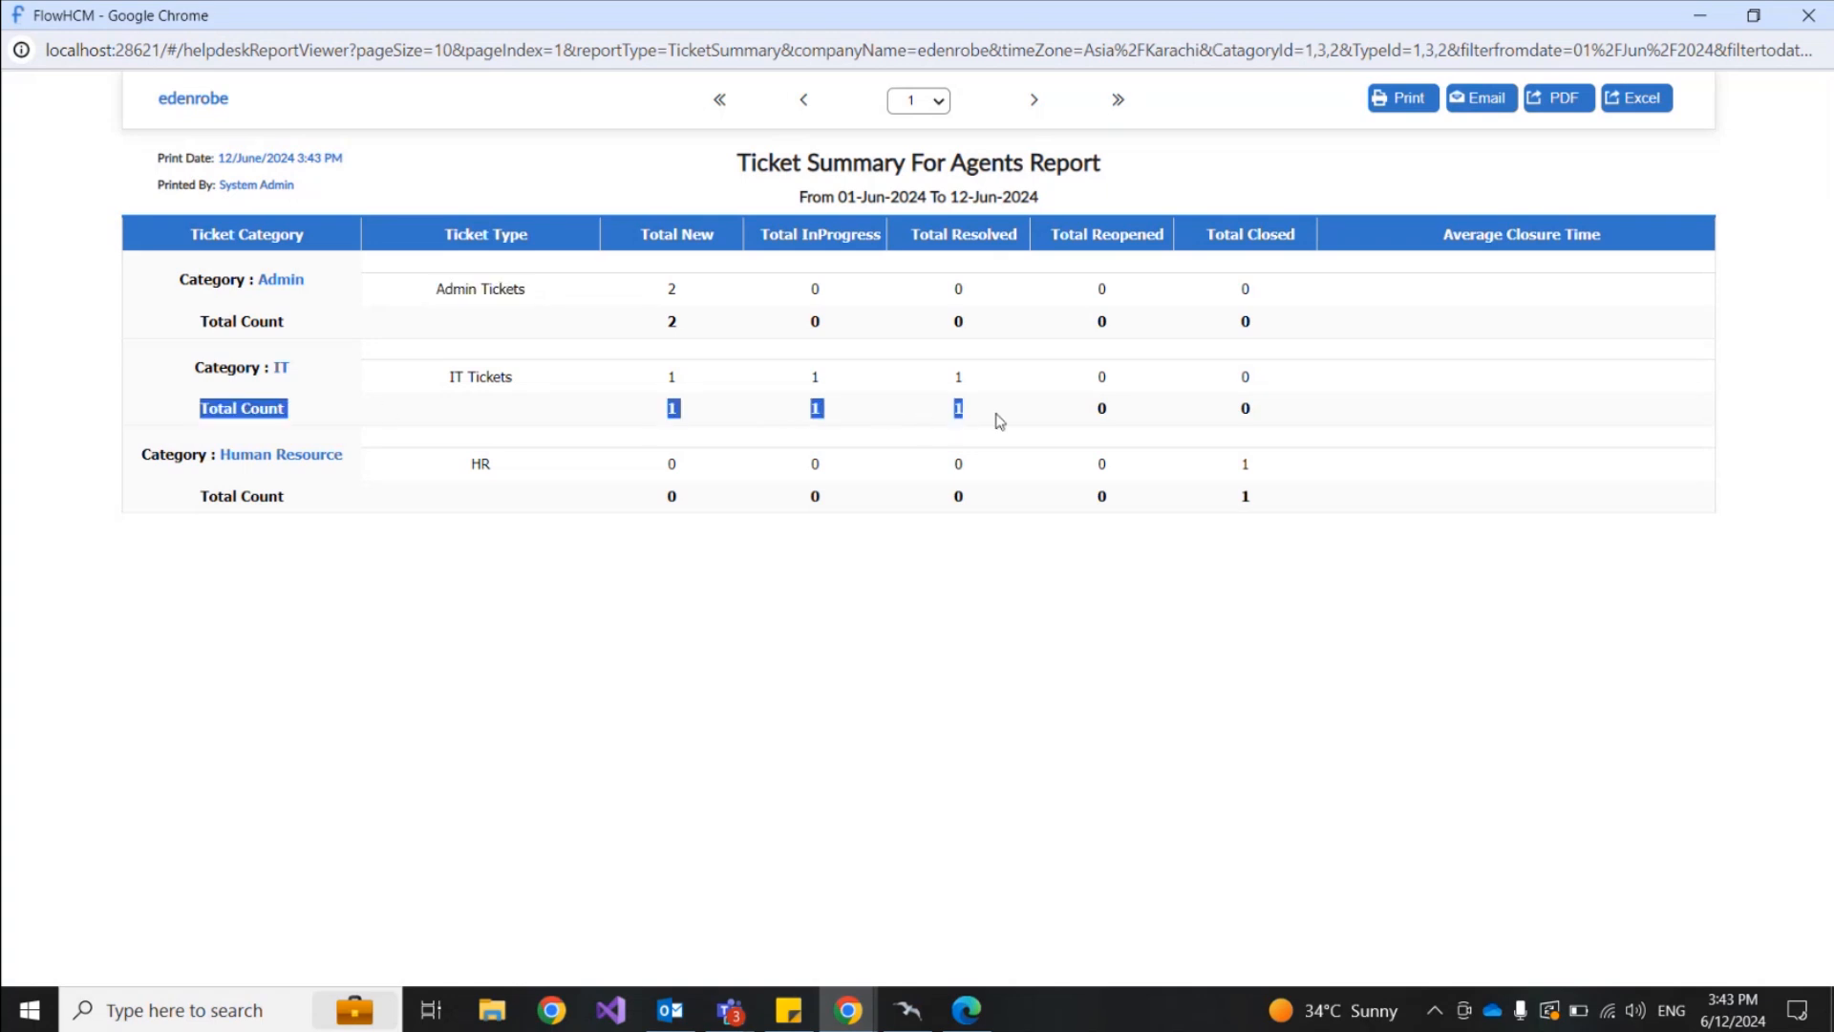
pyautogui.moveTo(197, 497); pyautogui.dragTo(1272, 502)
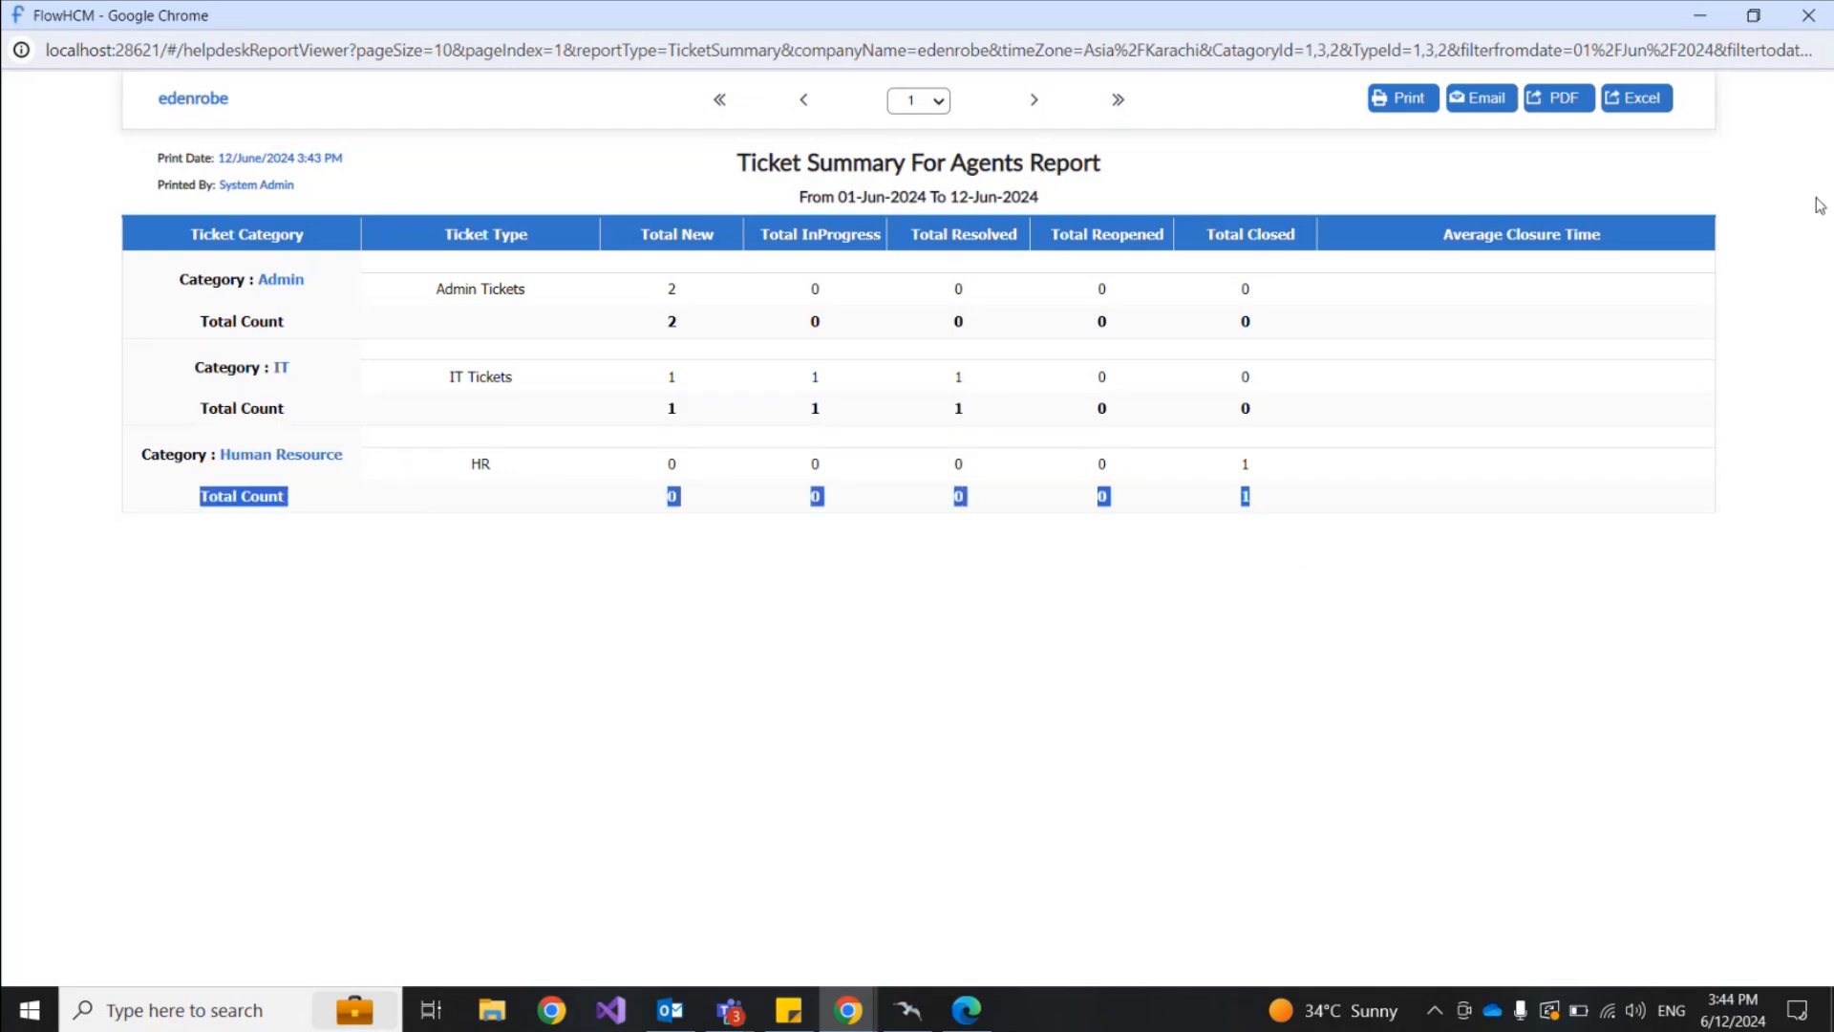
pyautogui.click(1811, 21)
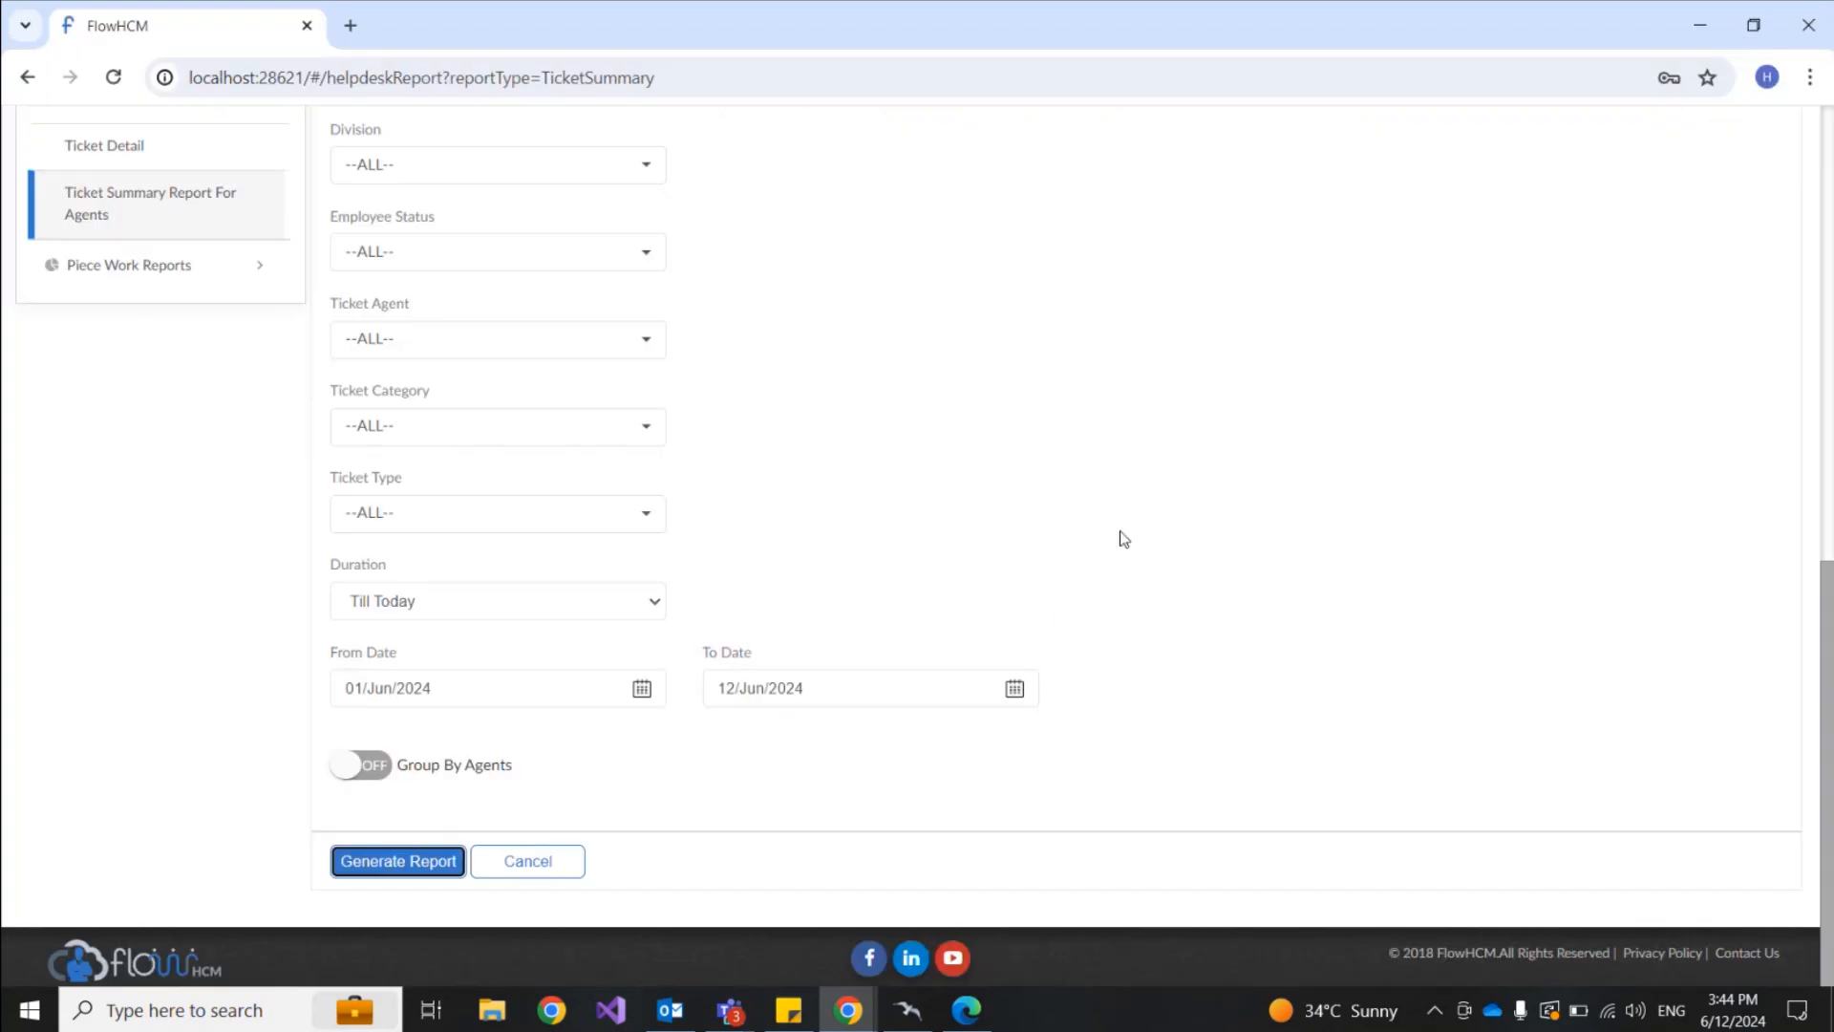
pyautogui.scroll(10, 1122, 540)
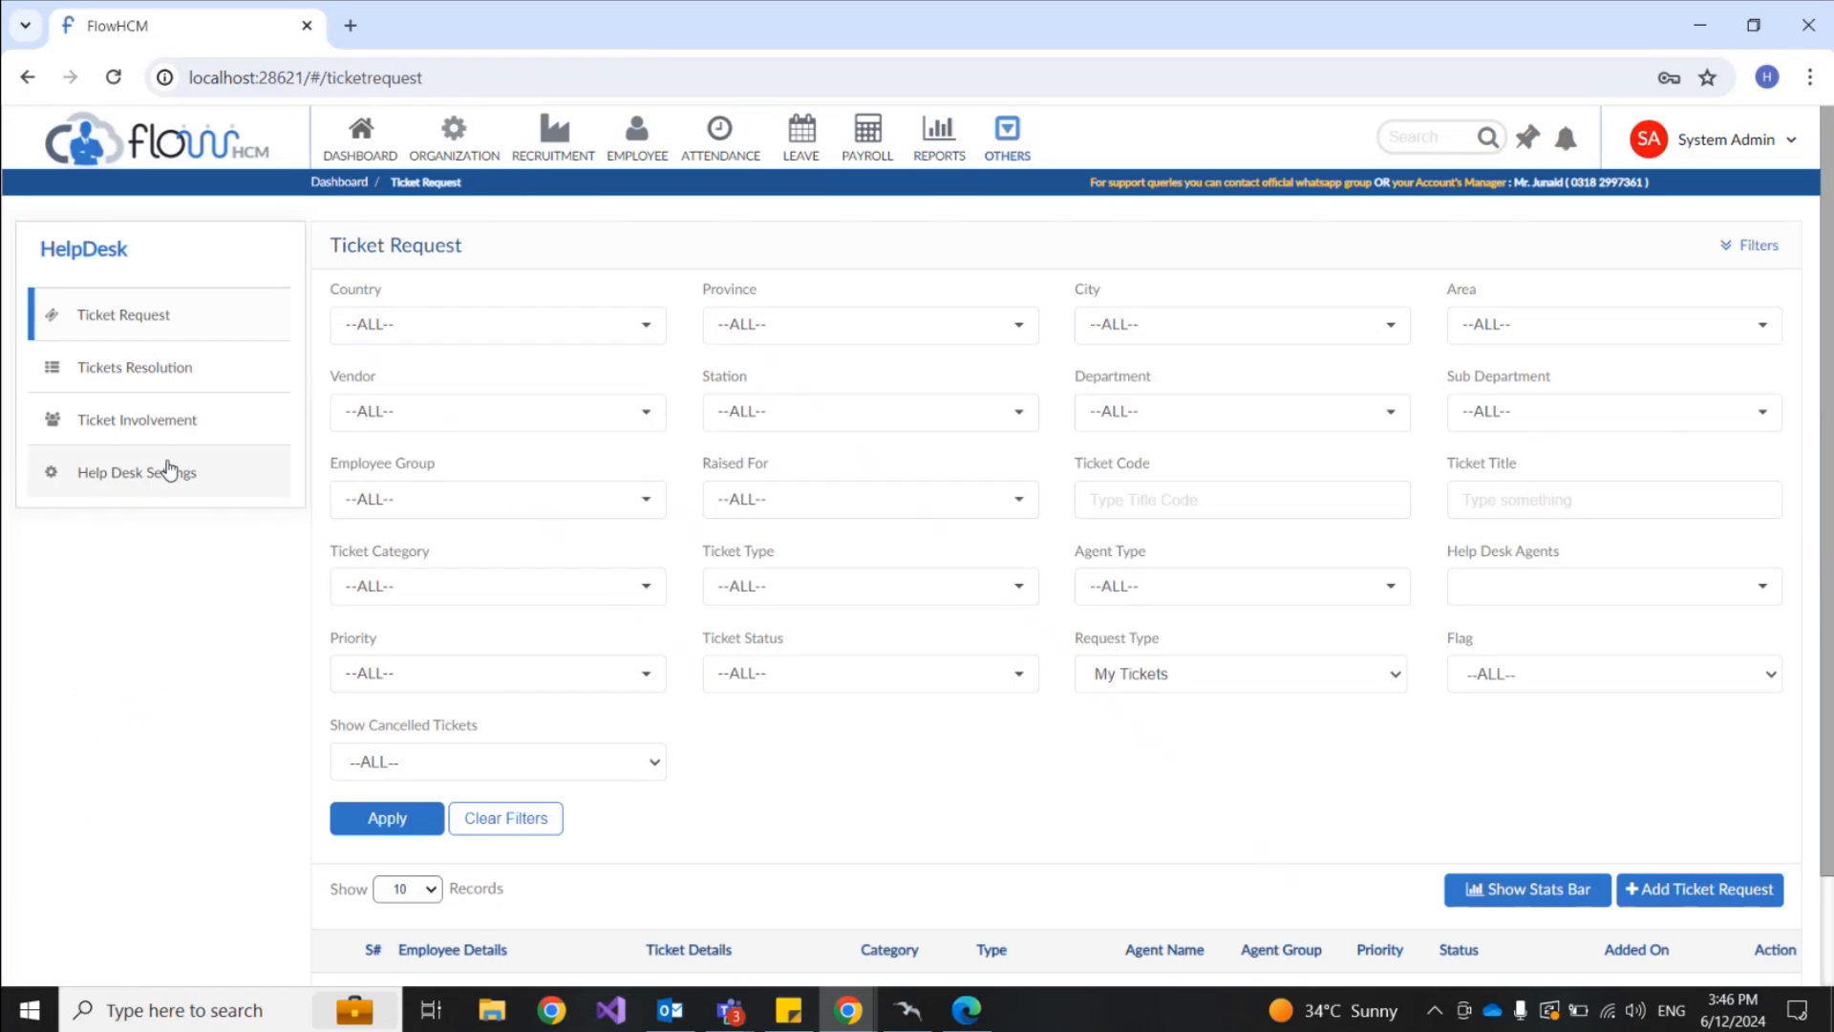
# Step: In Help Desk Settings, inspect the Human Resource category's edit form unchanged, then list the ticket types
pyautogui.click(153, 472)
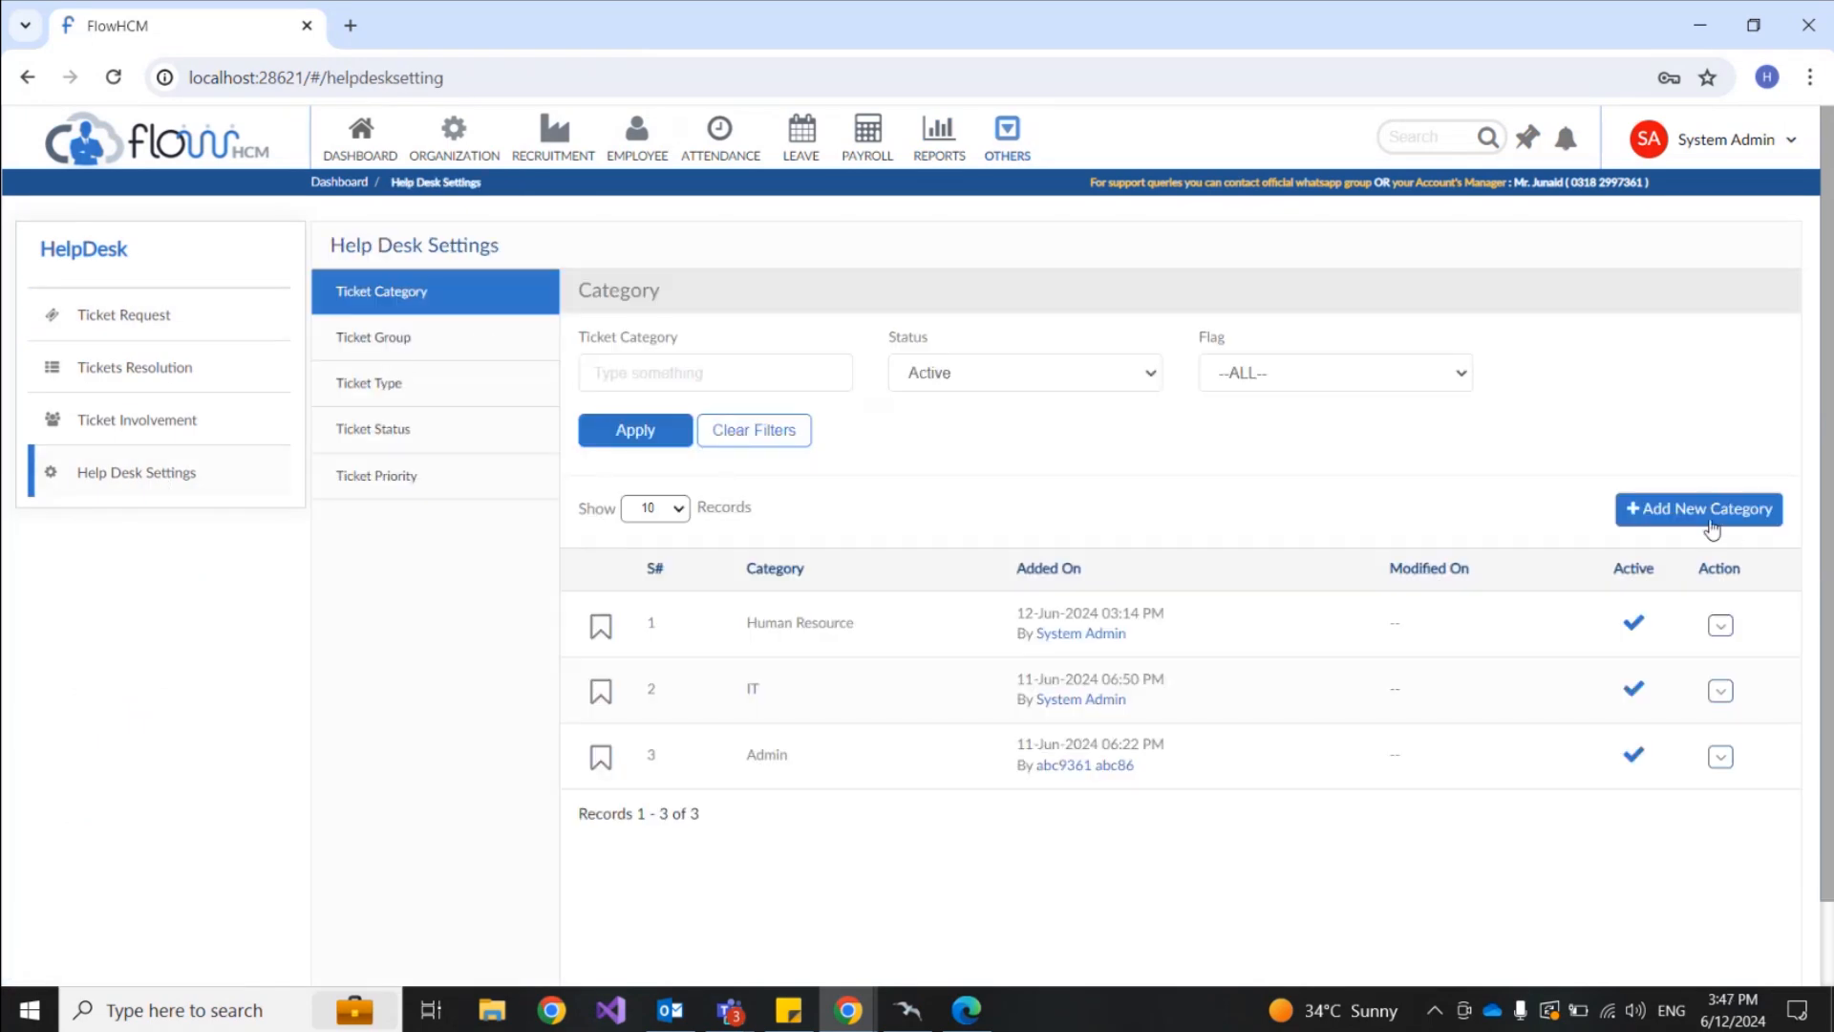
pyautogui.click(1721, 625)
pyautogui.click(1642, 670)
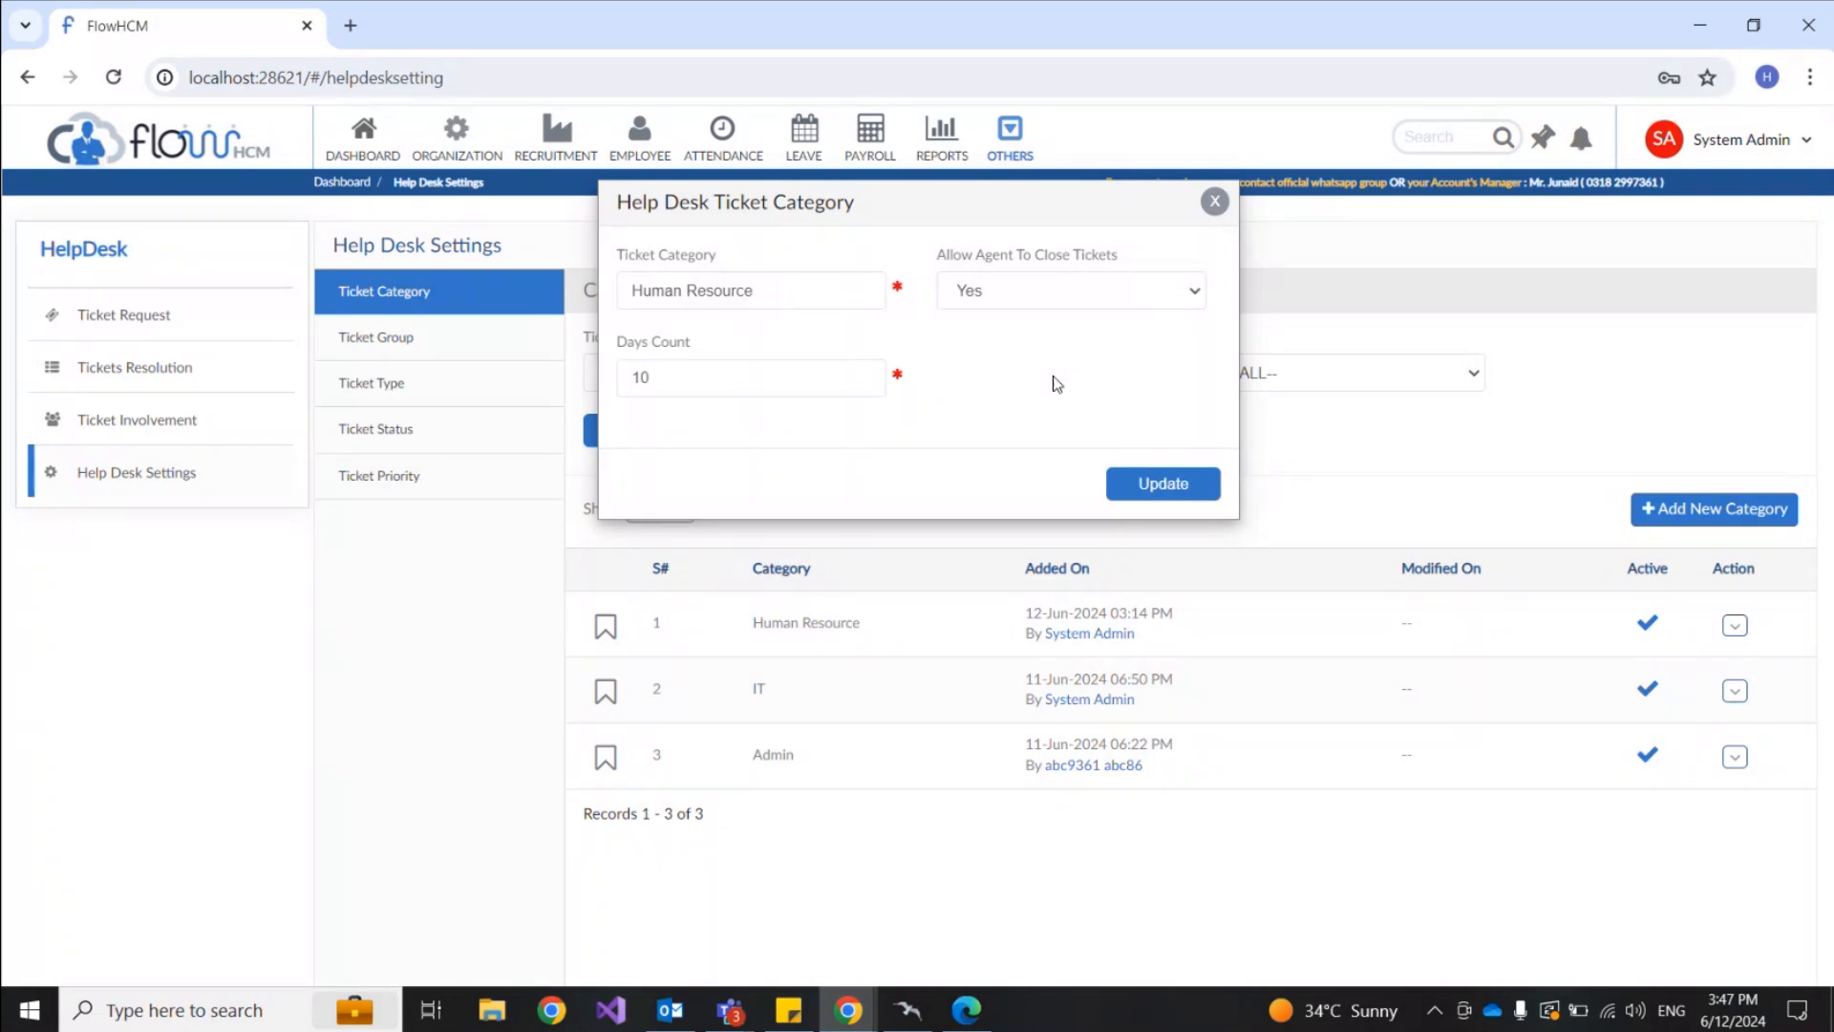
pyautogui.click(1215, 200)
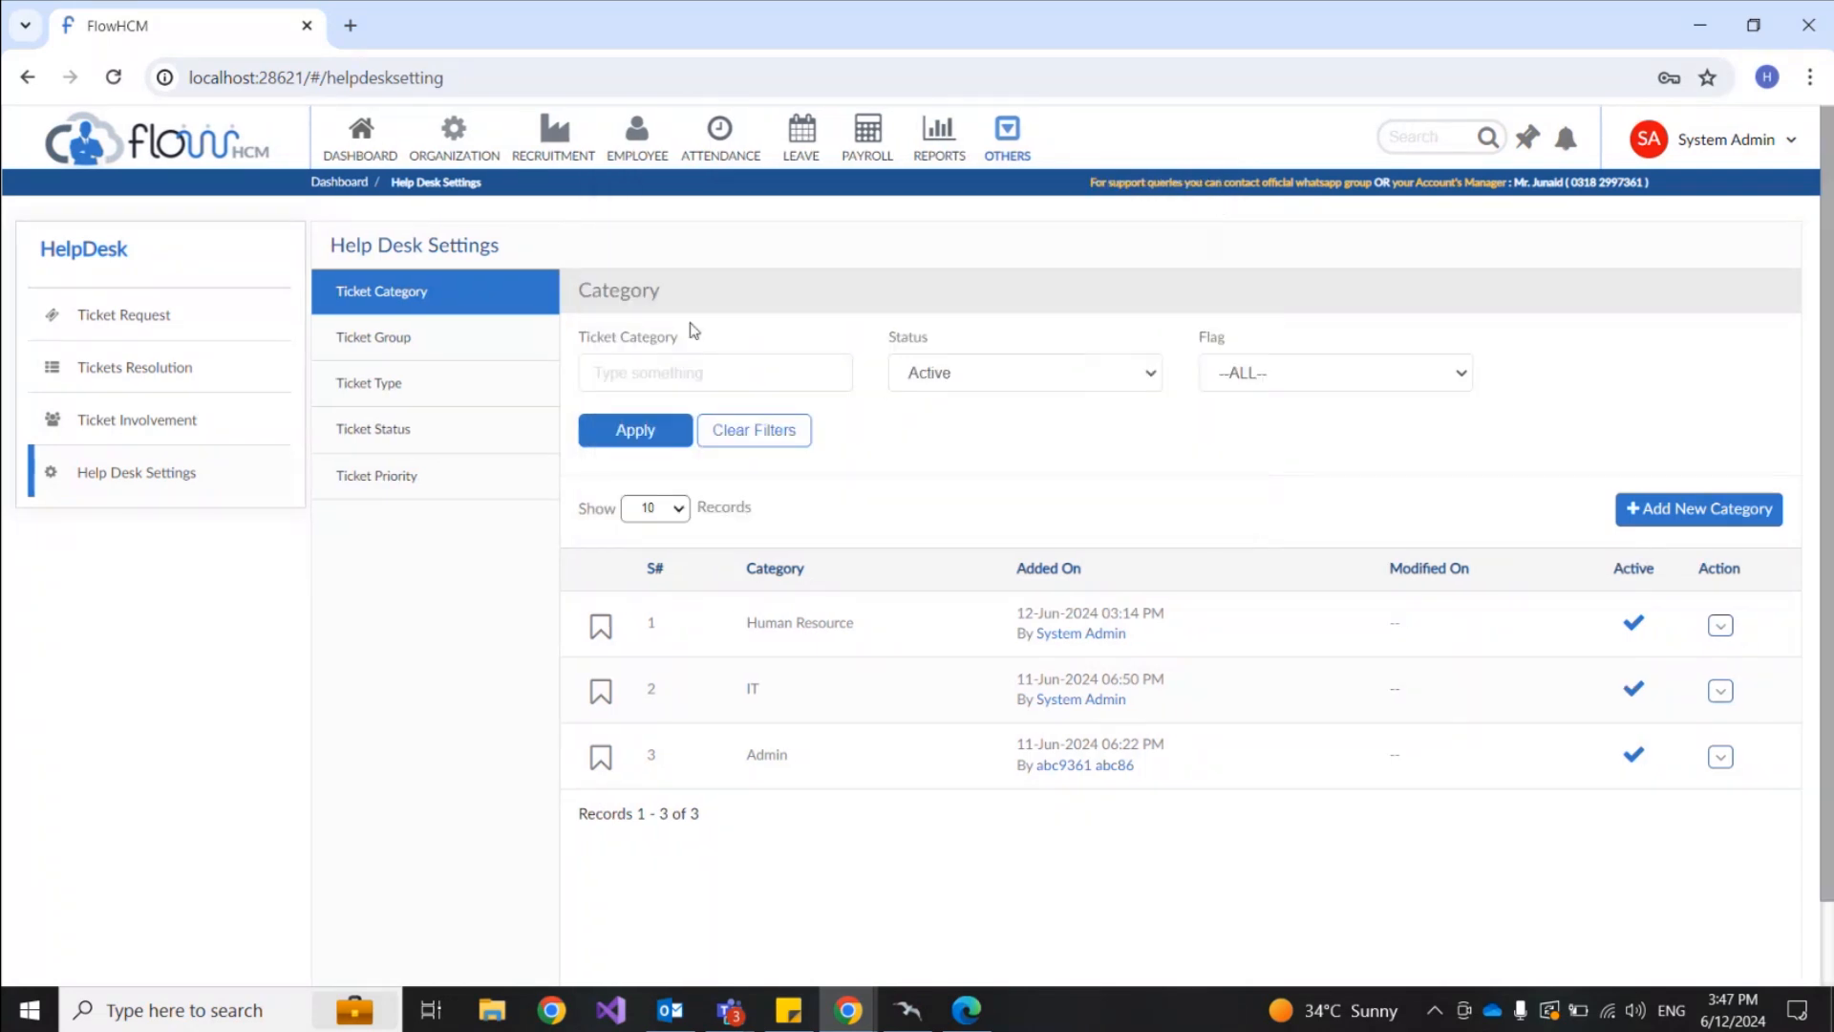
pyautogui.click(430, 400)
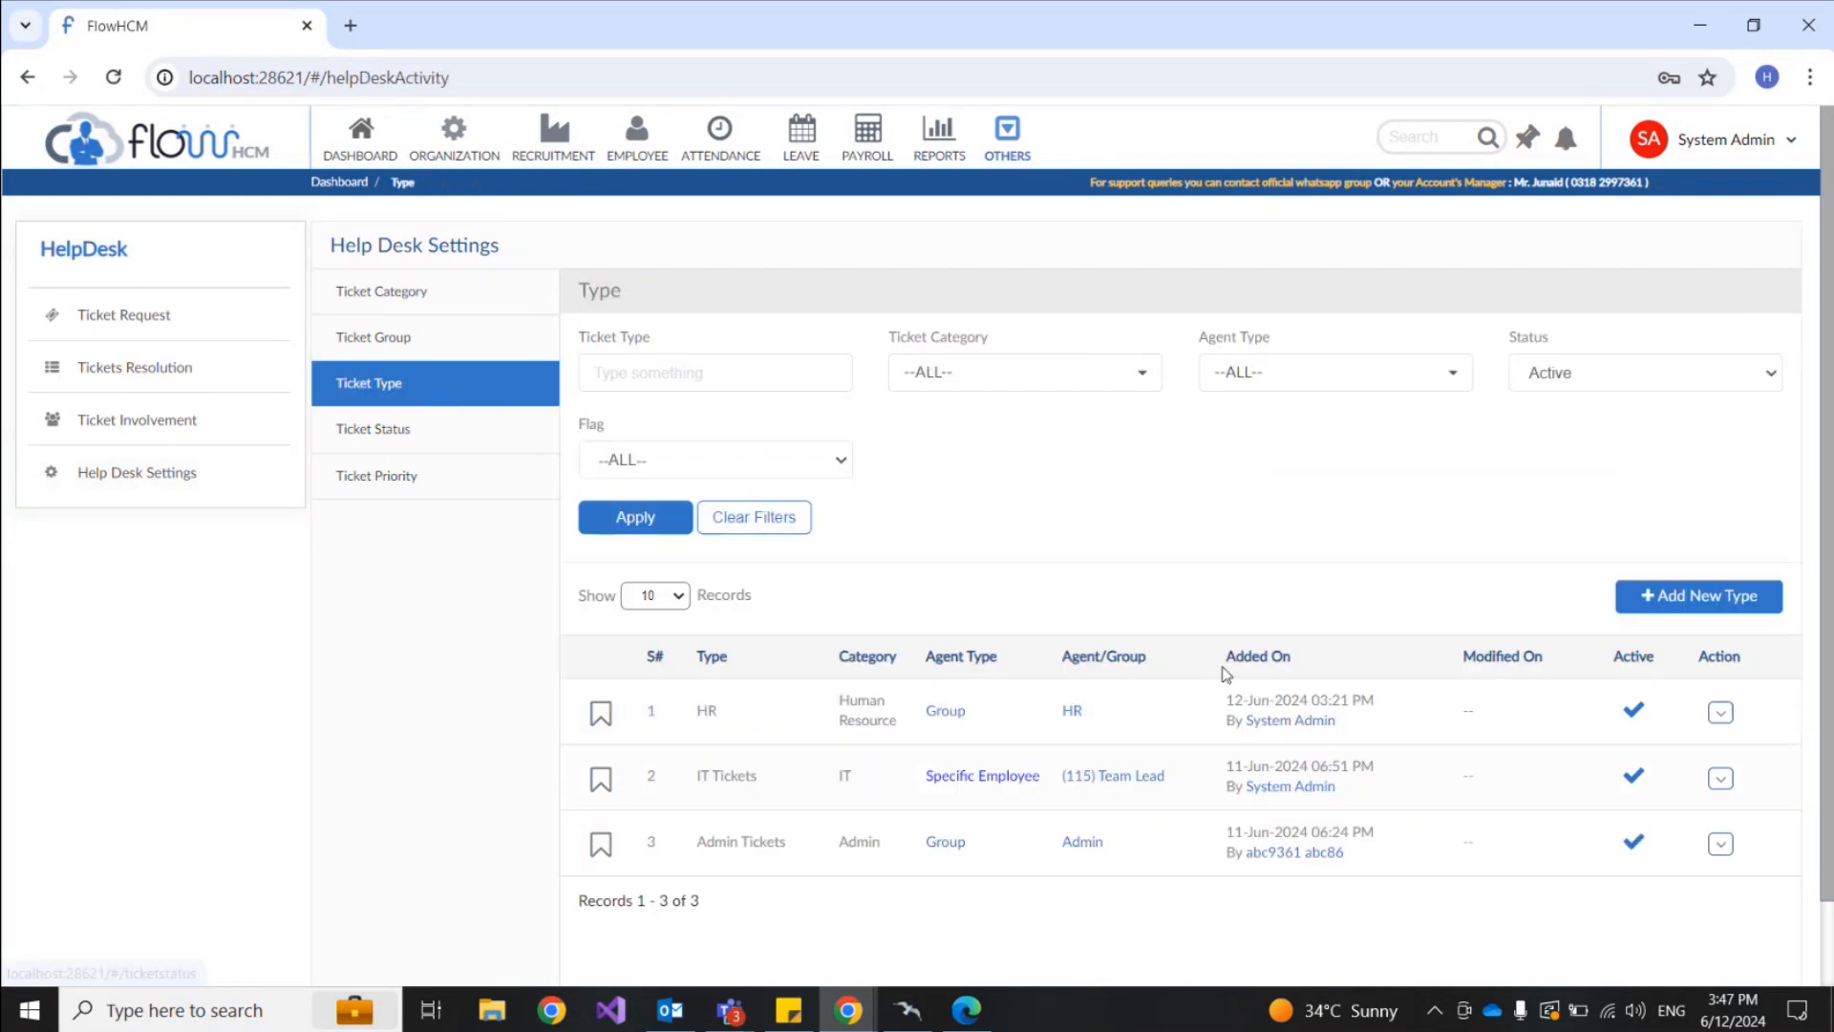
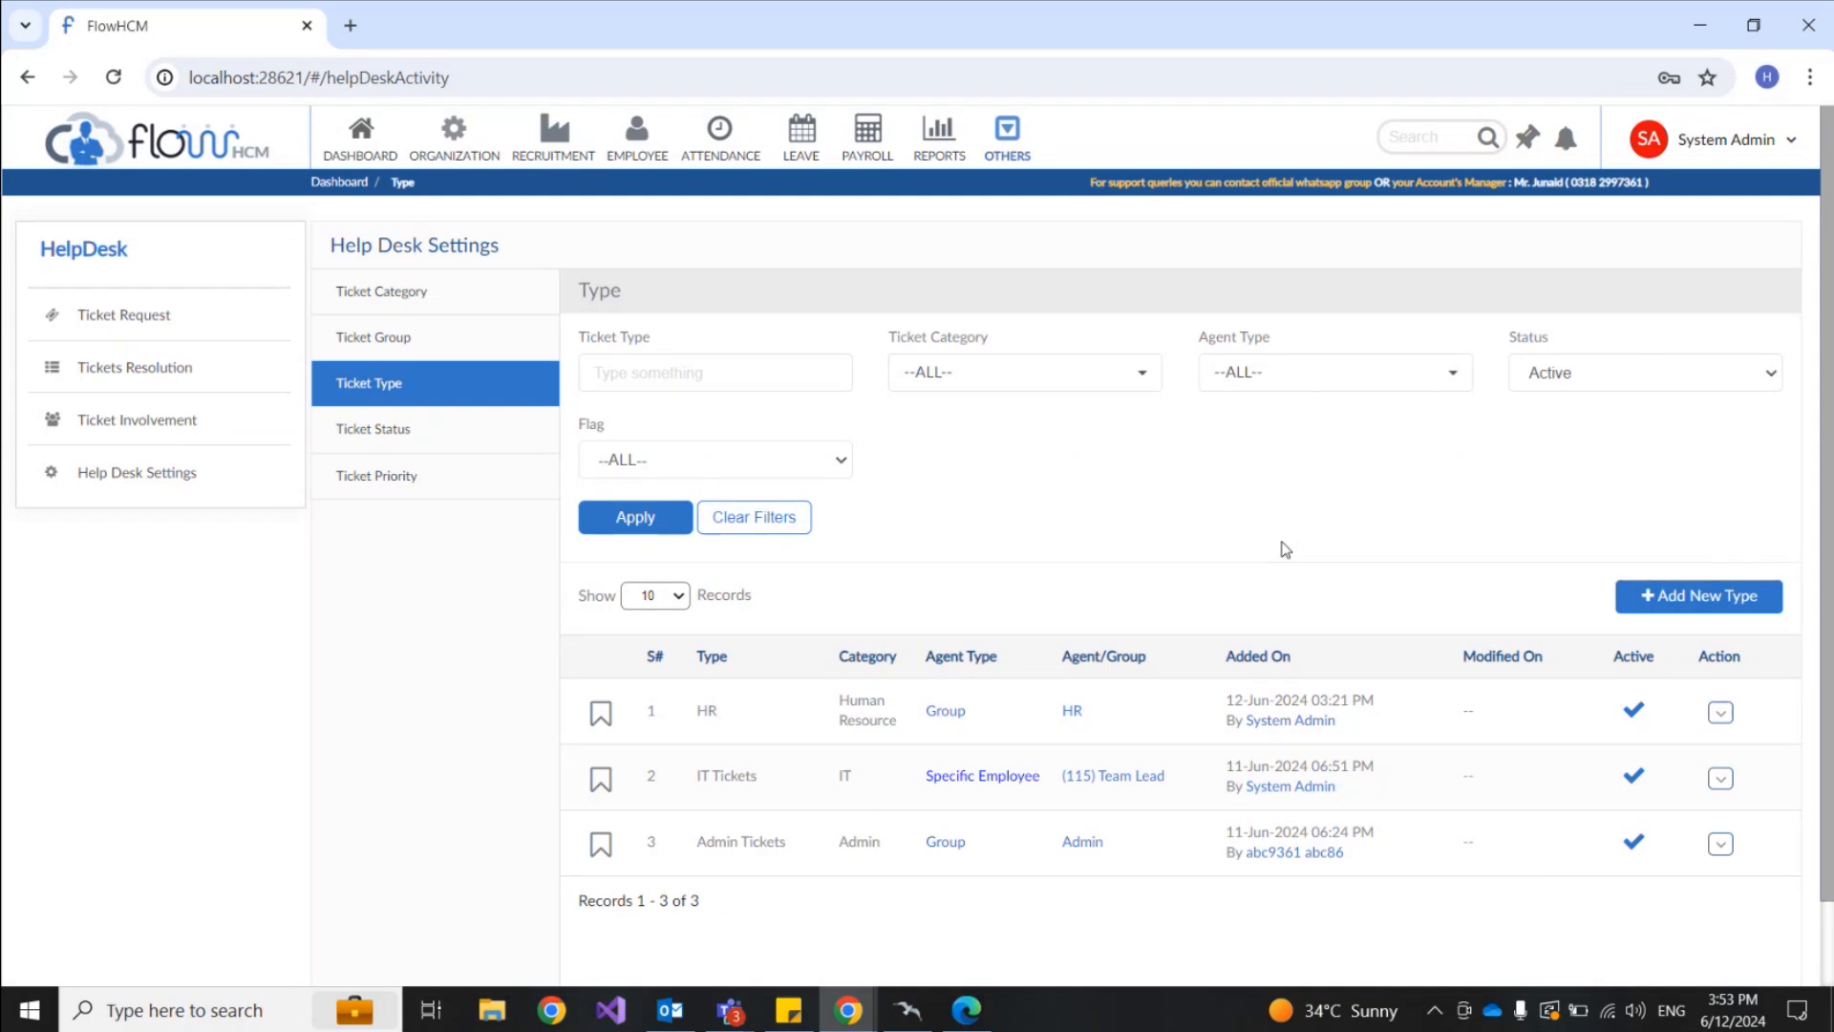
# Step: Review the ticket category settings, highlighting the IT category, then return to ticket types
pyautogui.click(418, 298)
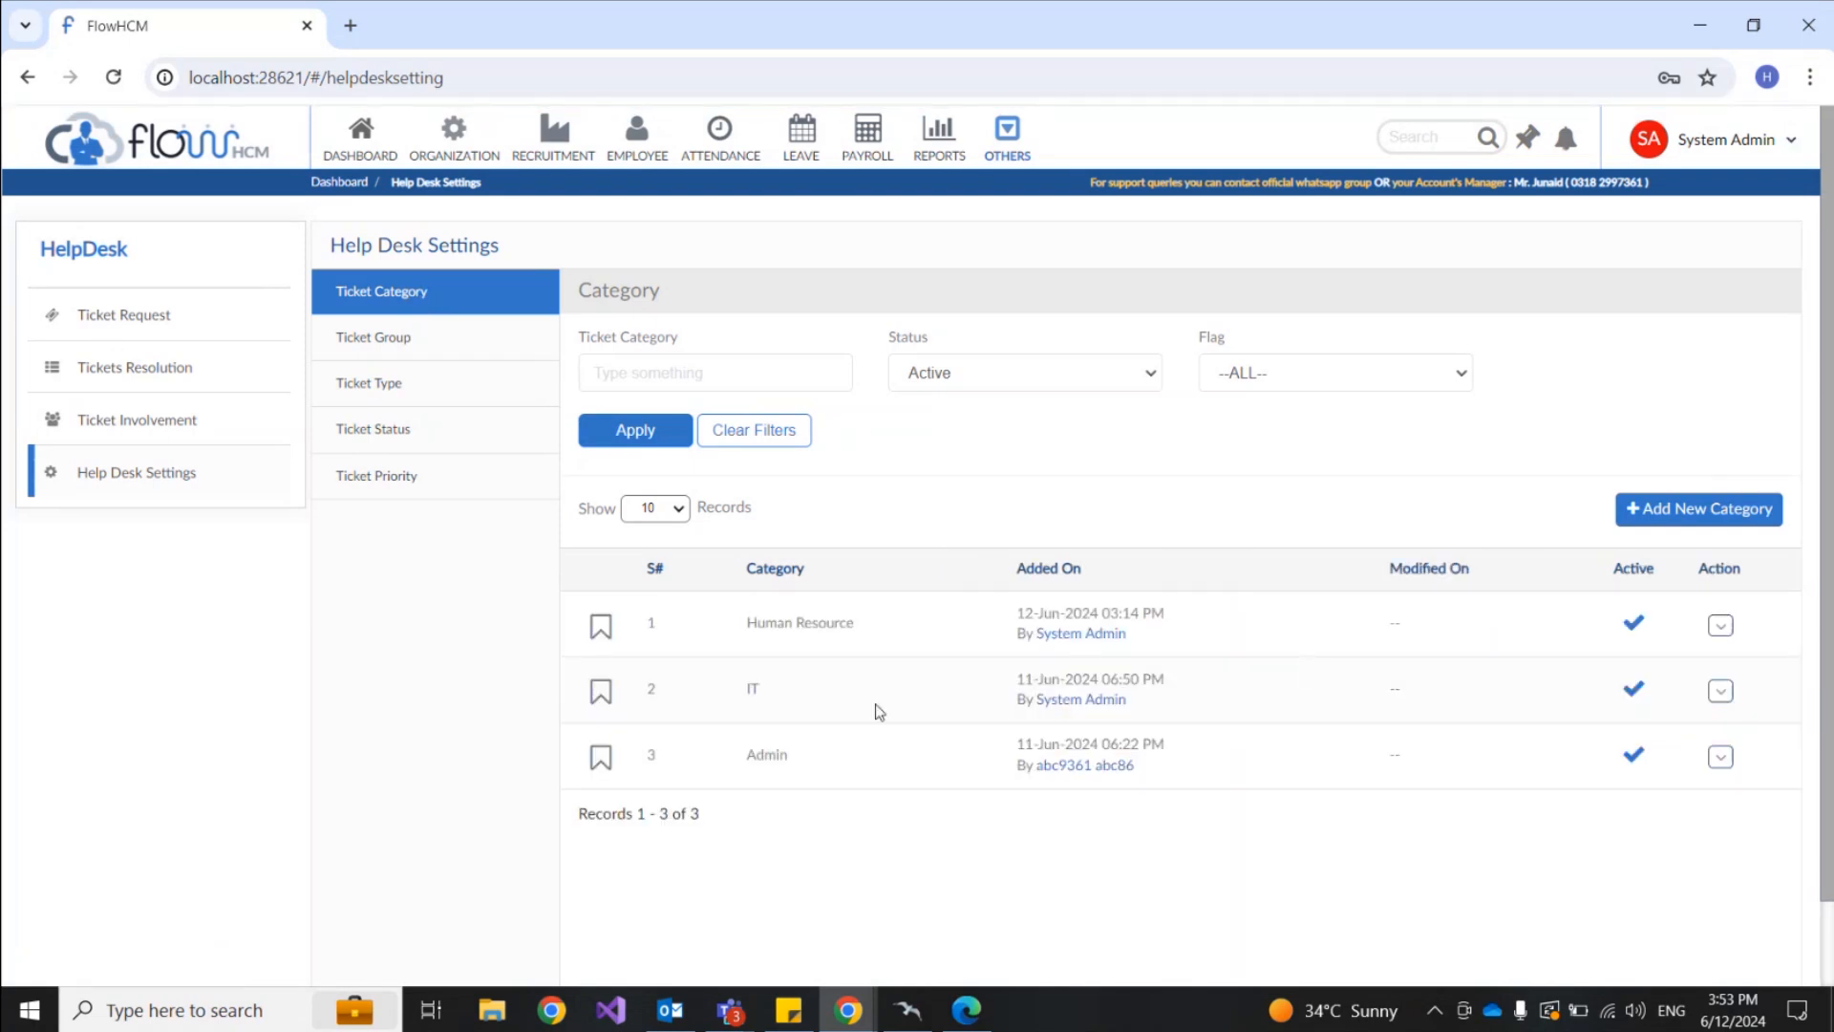
pyautogui.moveTo(749, 693); pyautogui.dragTo(761, 689)
pyautogui.click(459, 400)
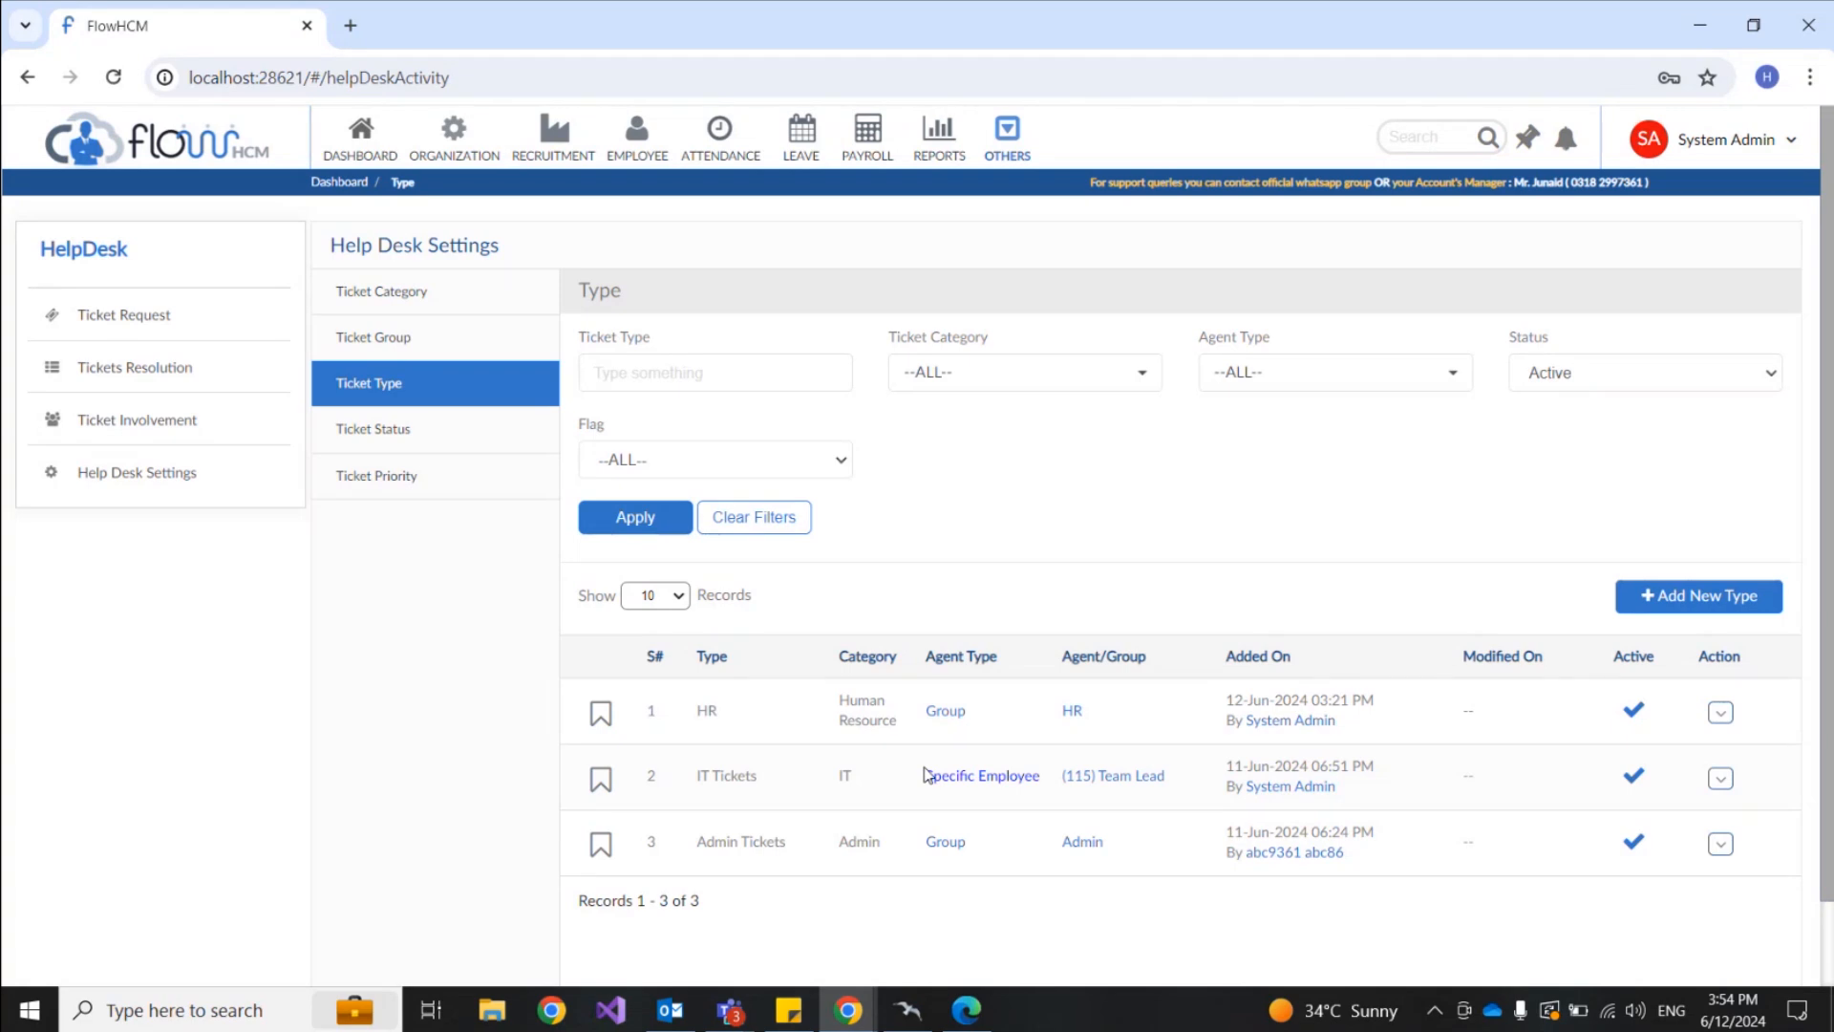
# Step: Start a new ticket request raised for the first employee in the list
pyautogui.click(125, 323)
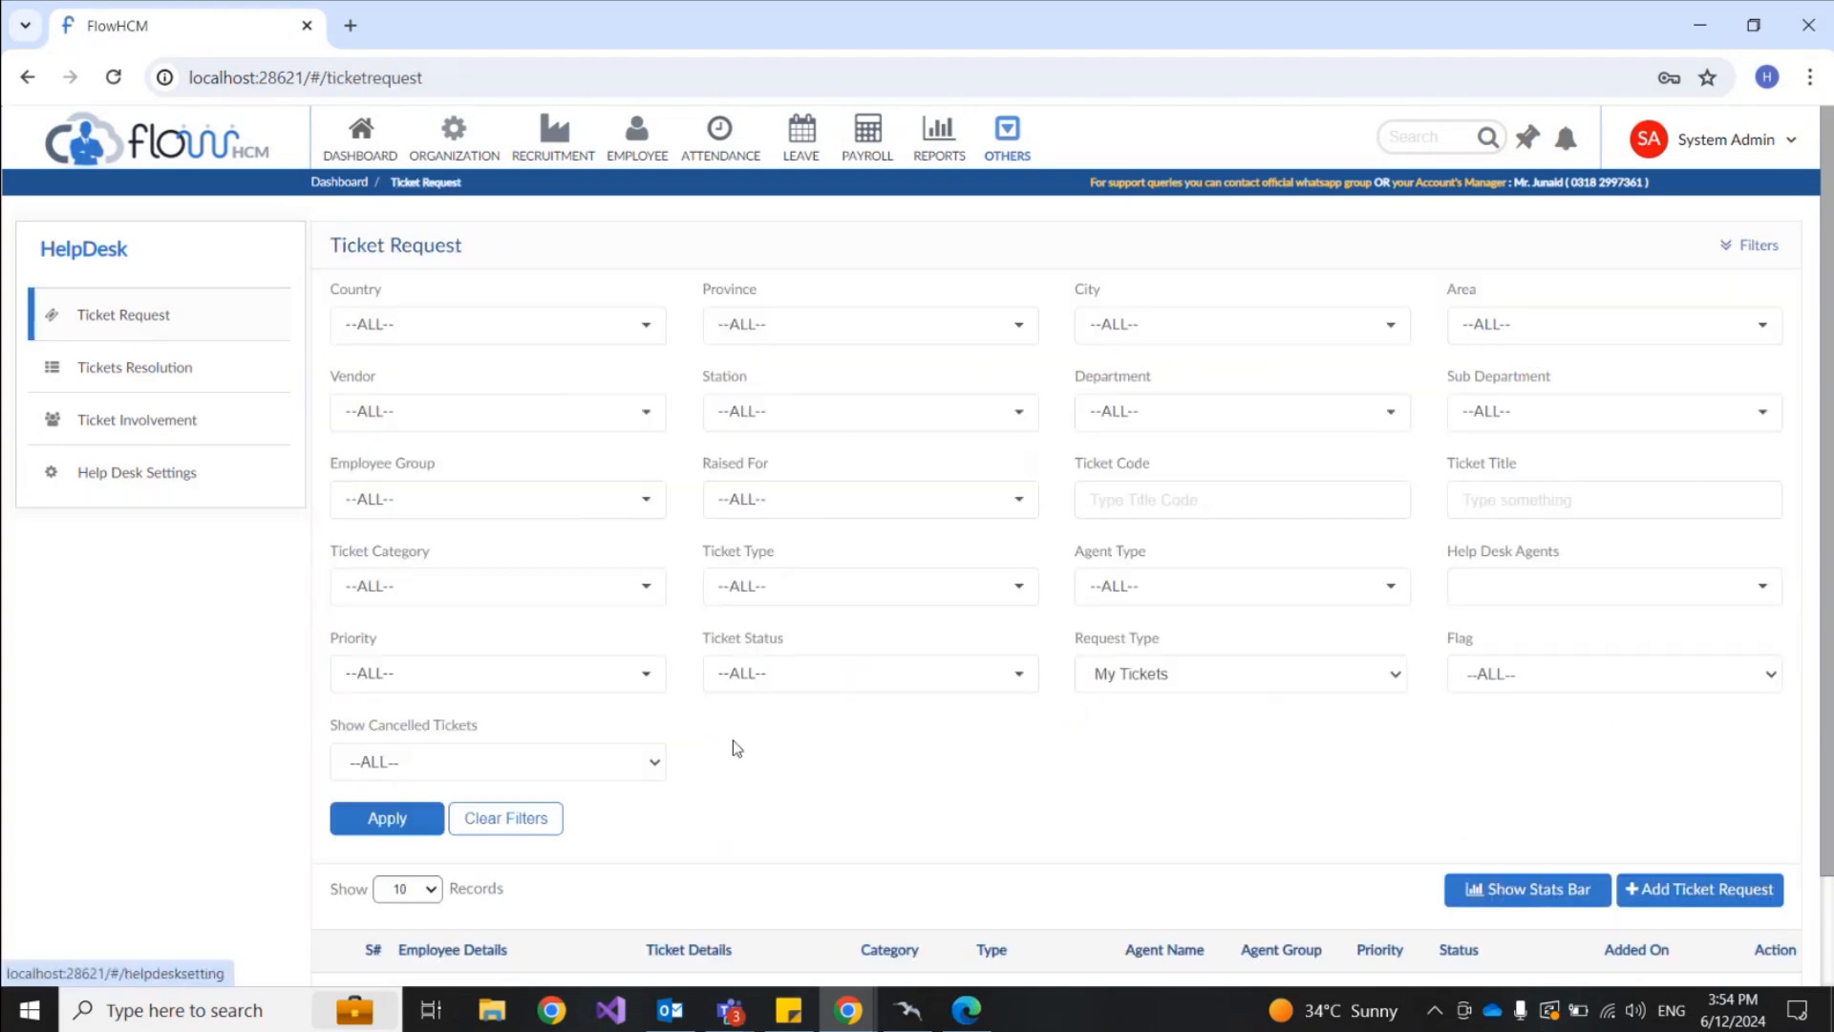
pyautogui.click(1663, 893)
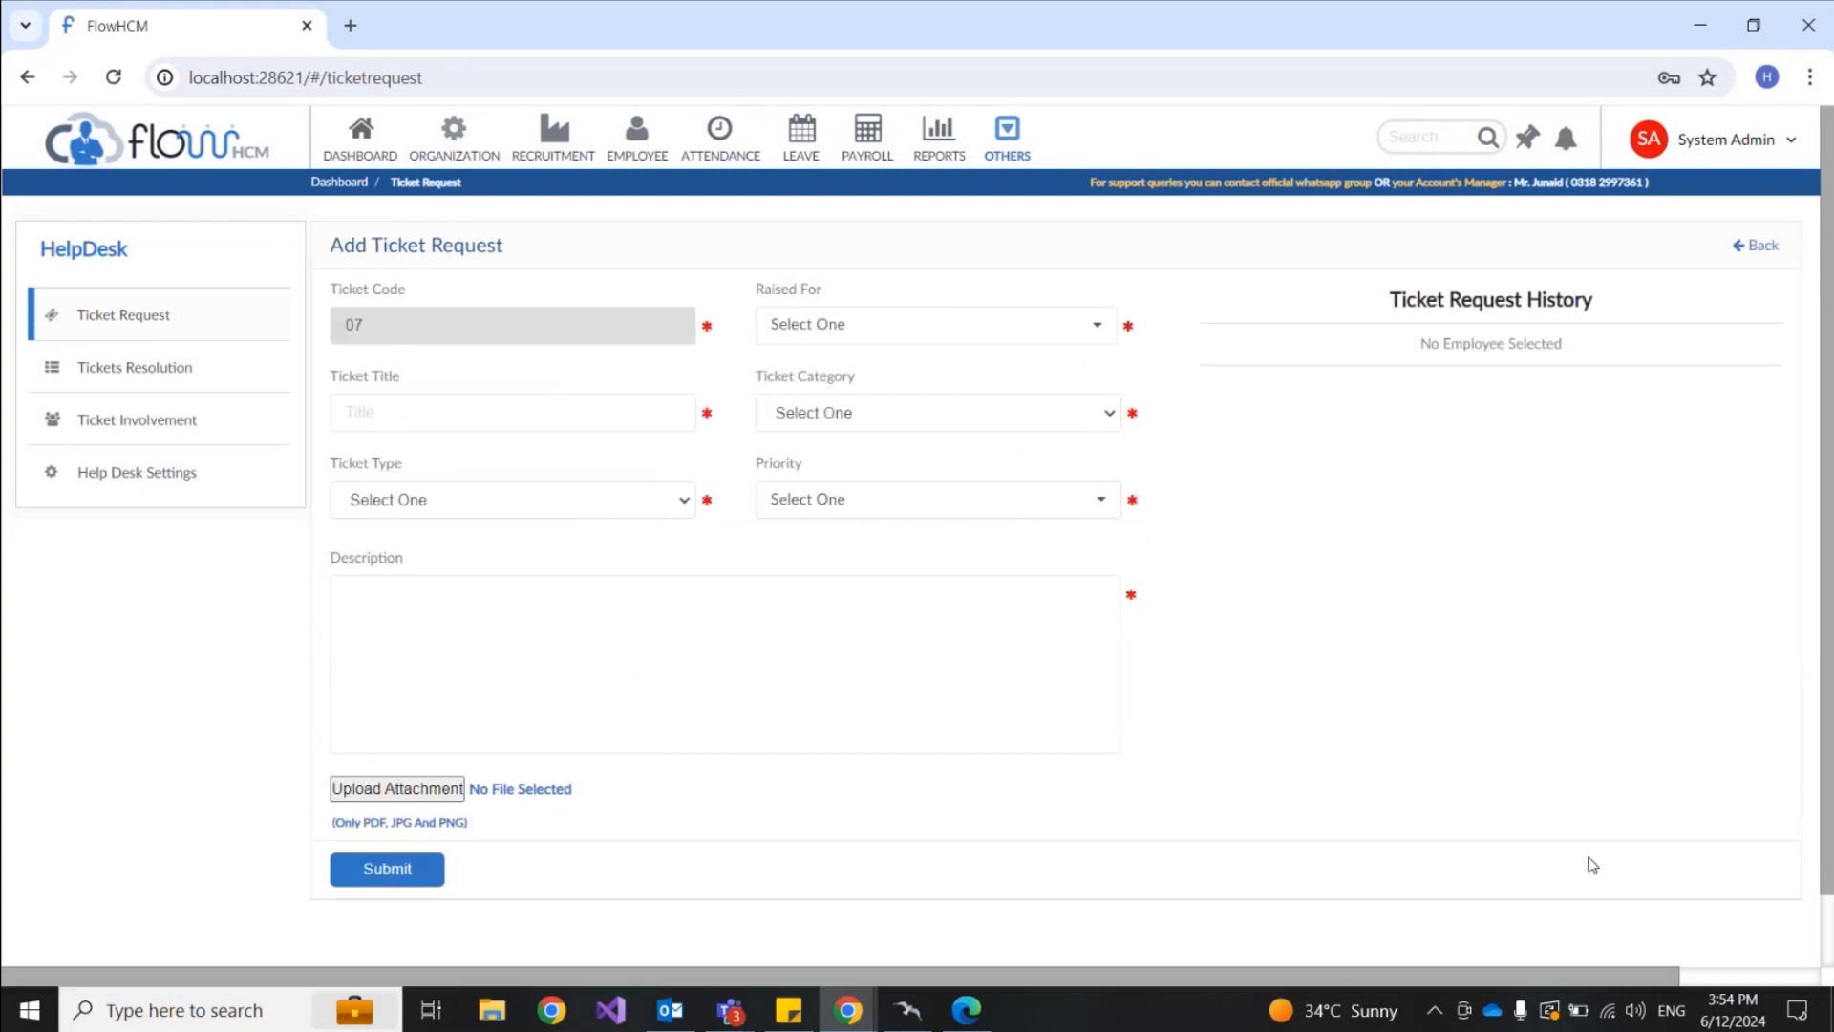
pyautogui.click(930, 337)
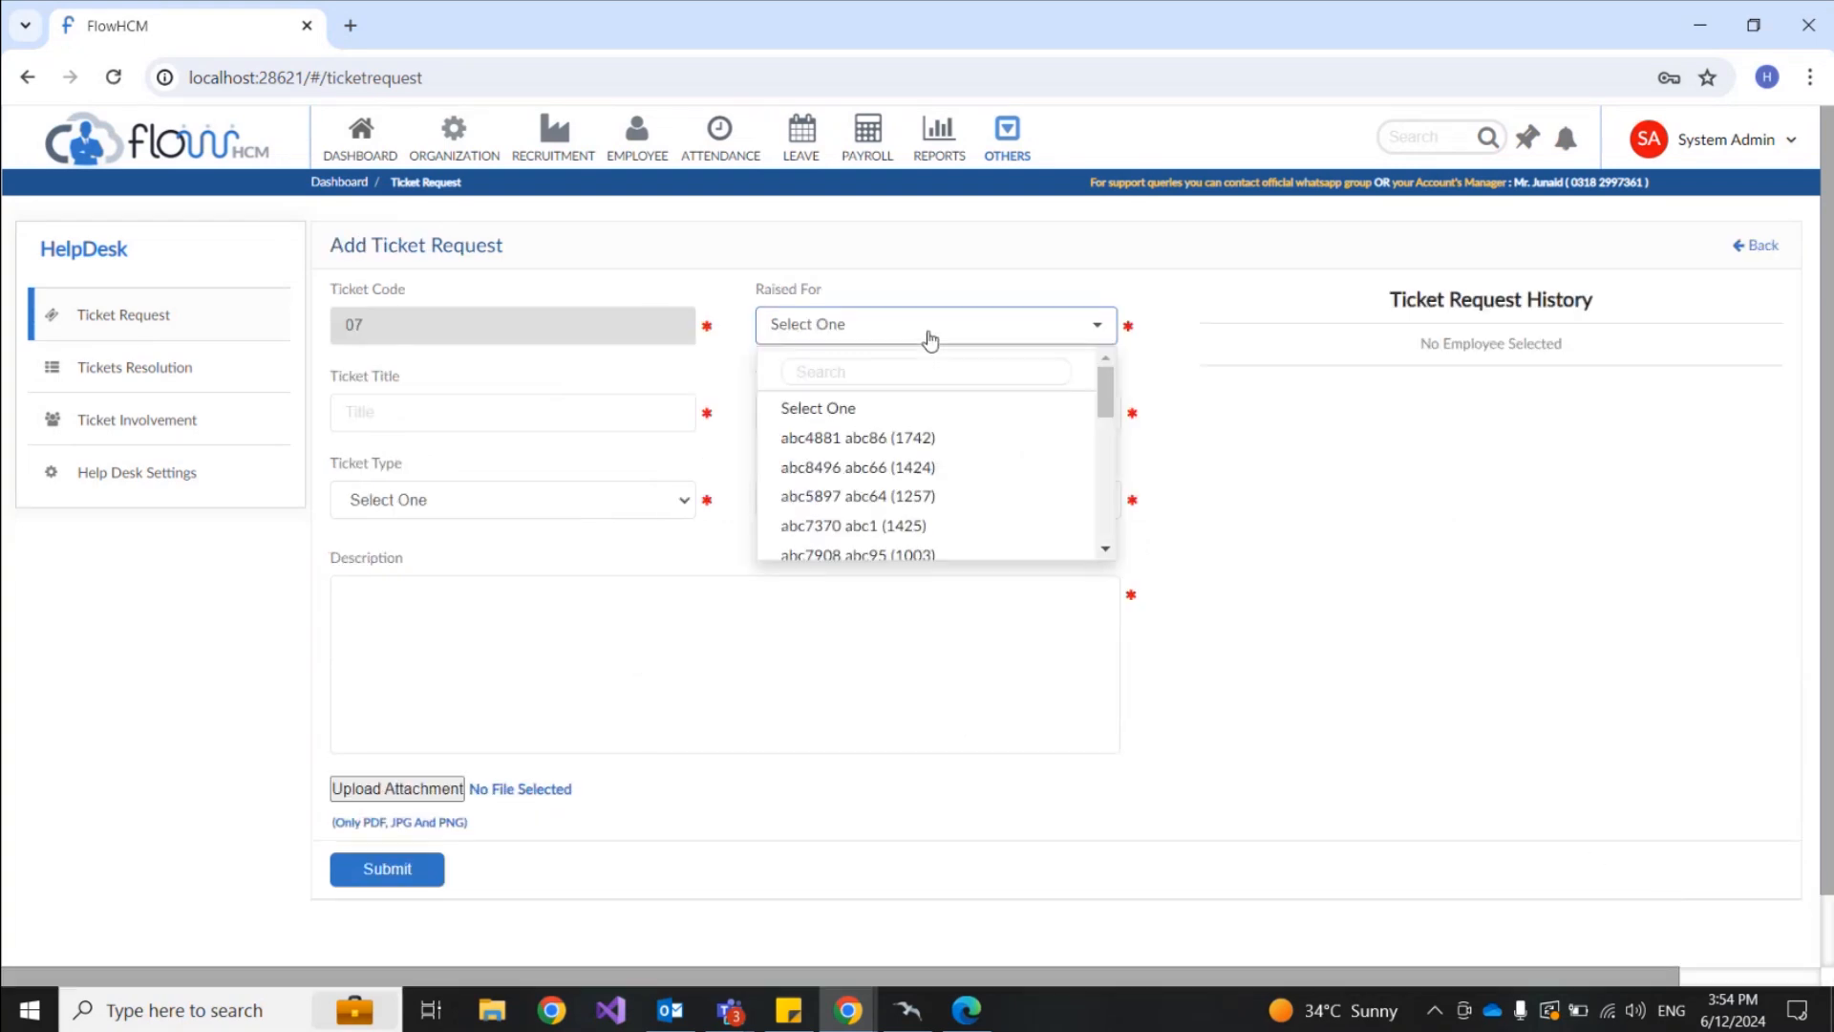
pyautogui.click(922, 364)
pyautogui.write('e')
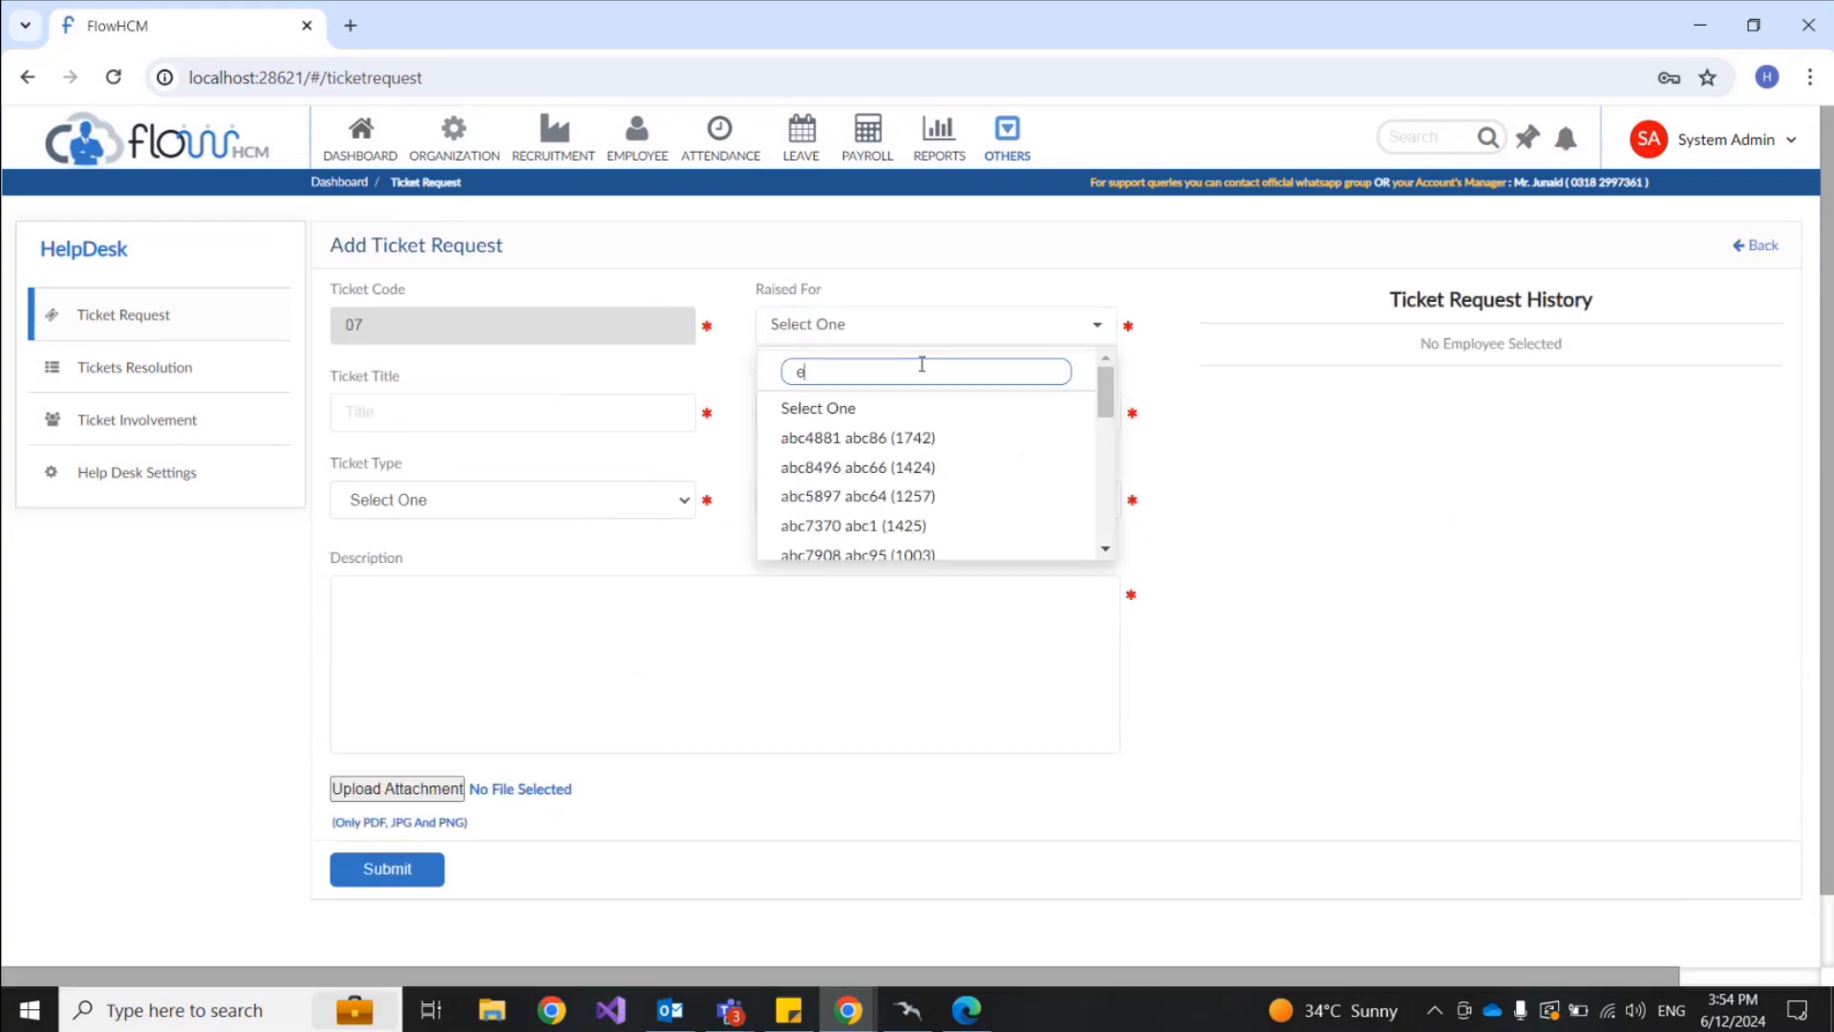
pyautogui.write('mp2')
pyautogui.doubleClick(918, 368)
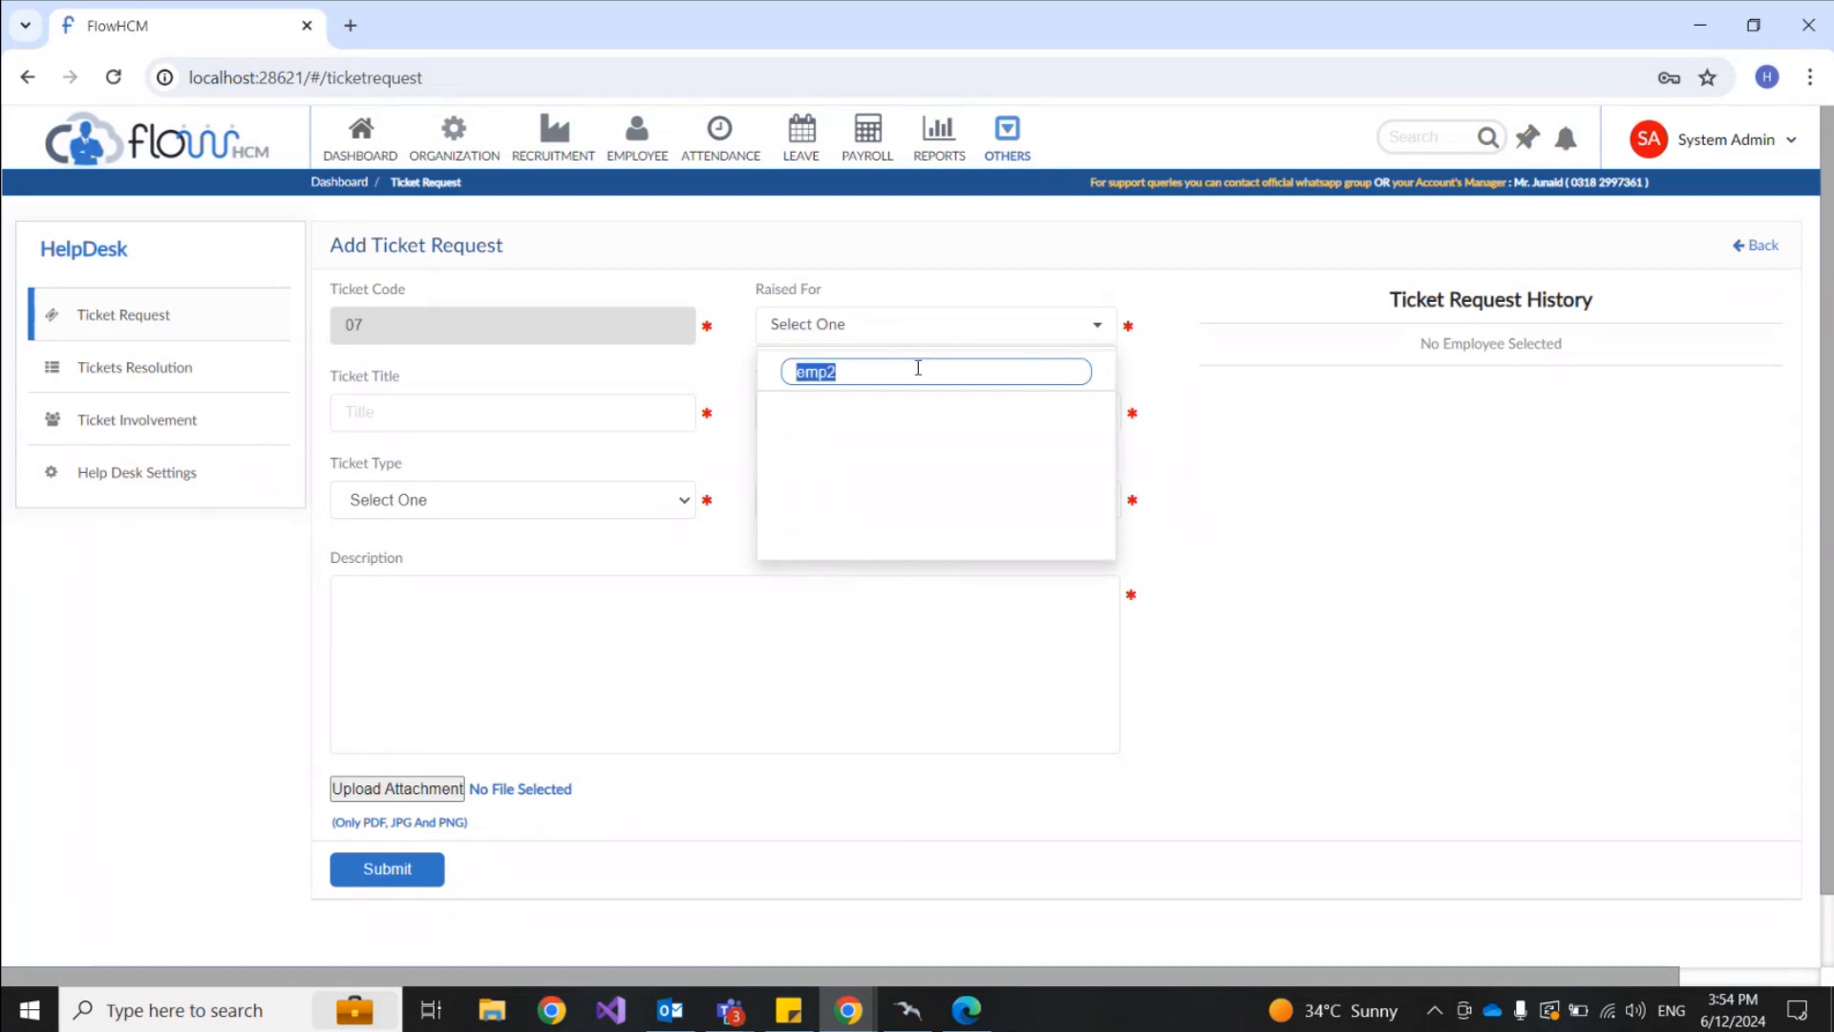
pyautogui.press('BackSpace')
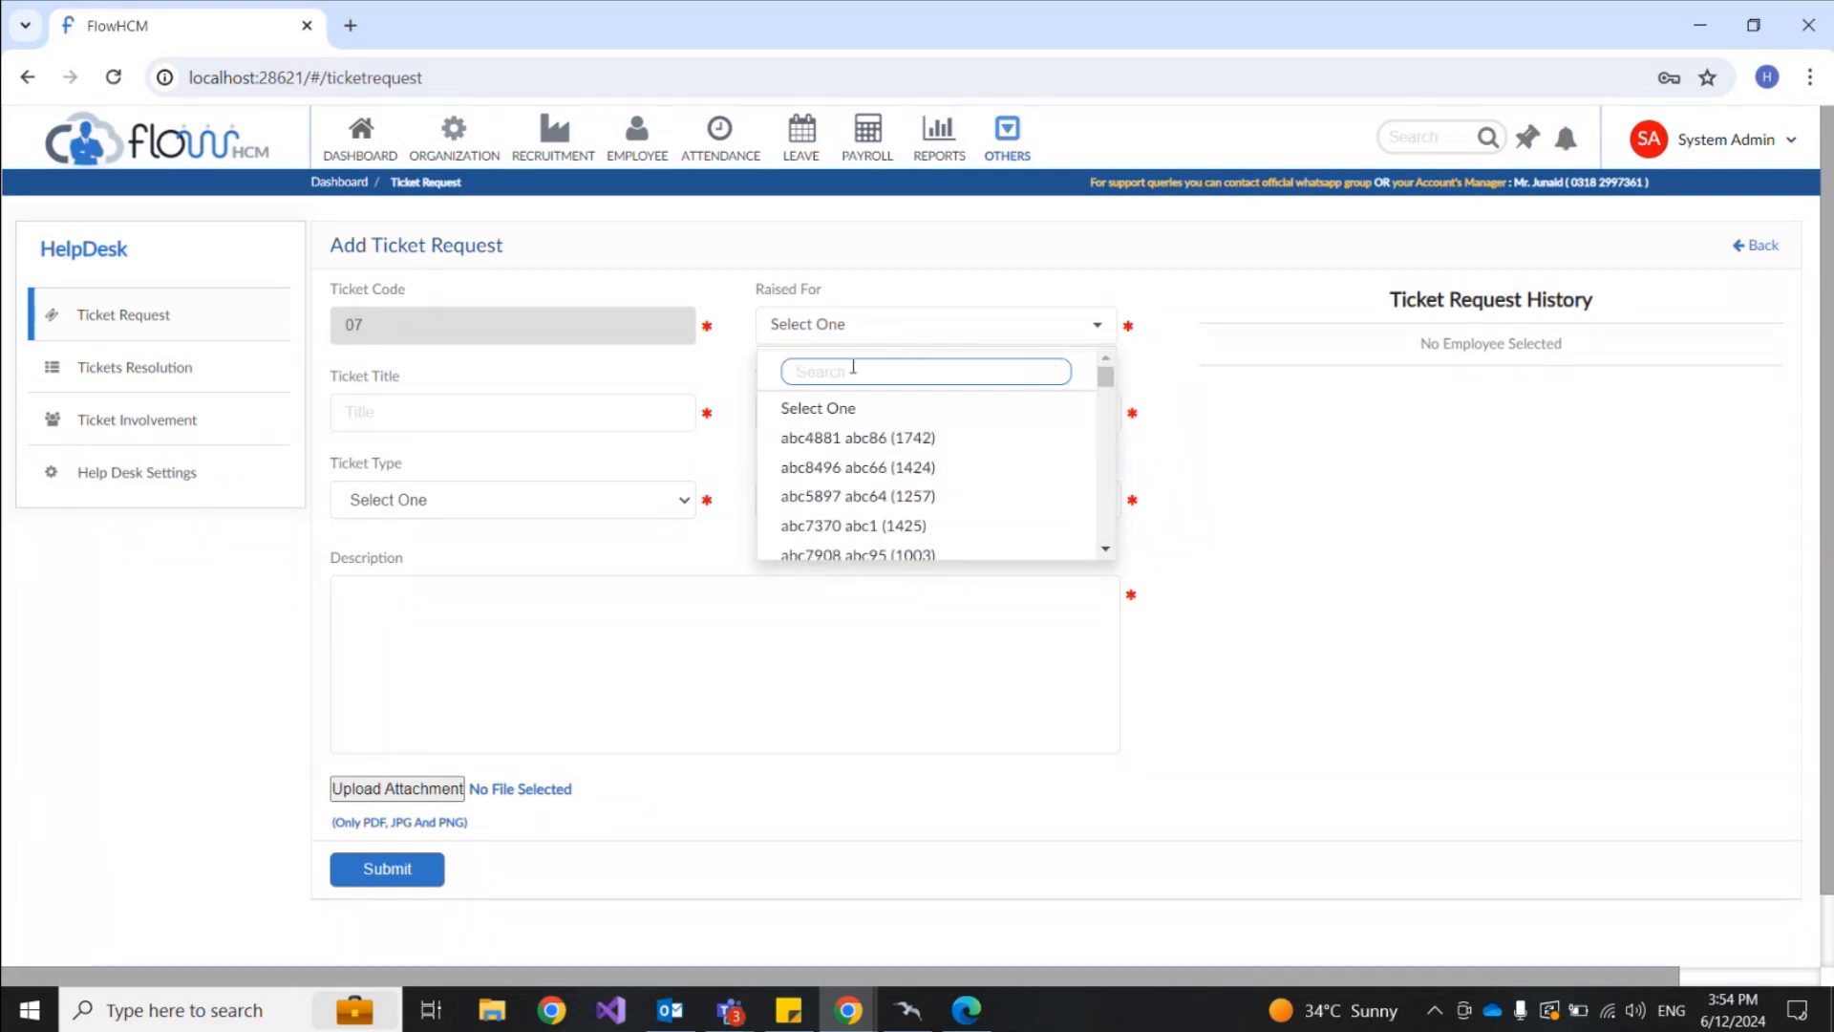
pyautogui.click(832, 440)
# Step: Title the ticket 'technical Issue' with category IT, type IT Tickets and Medium priority
pyautogui.click(539, 415)
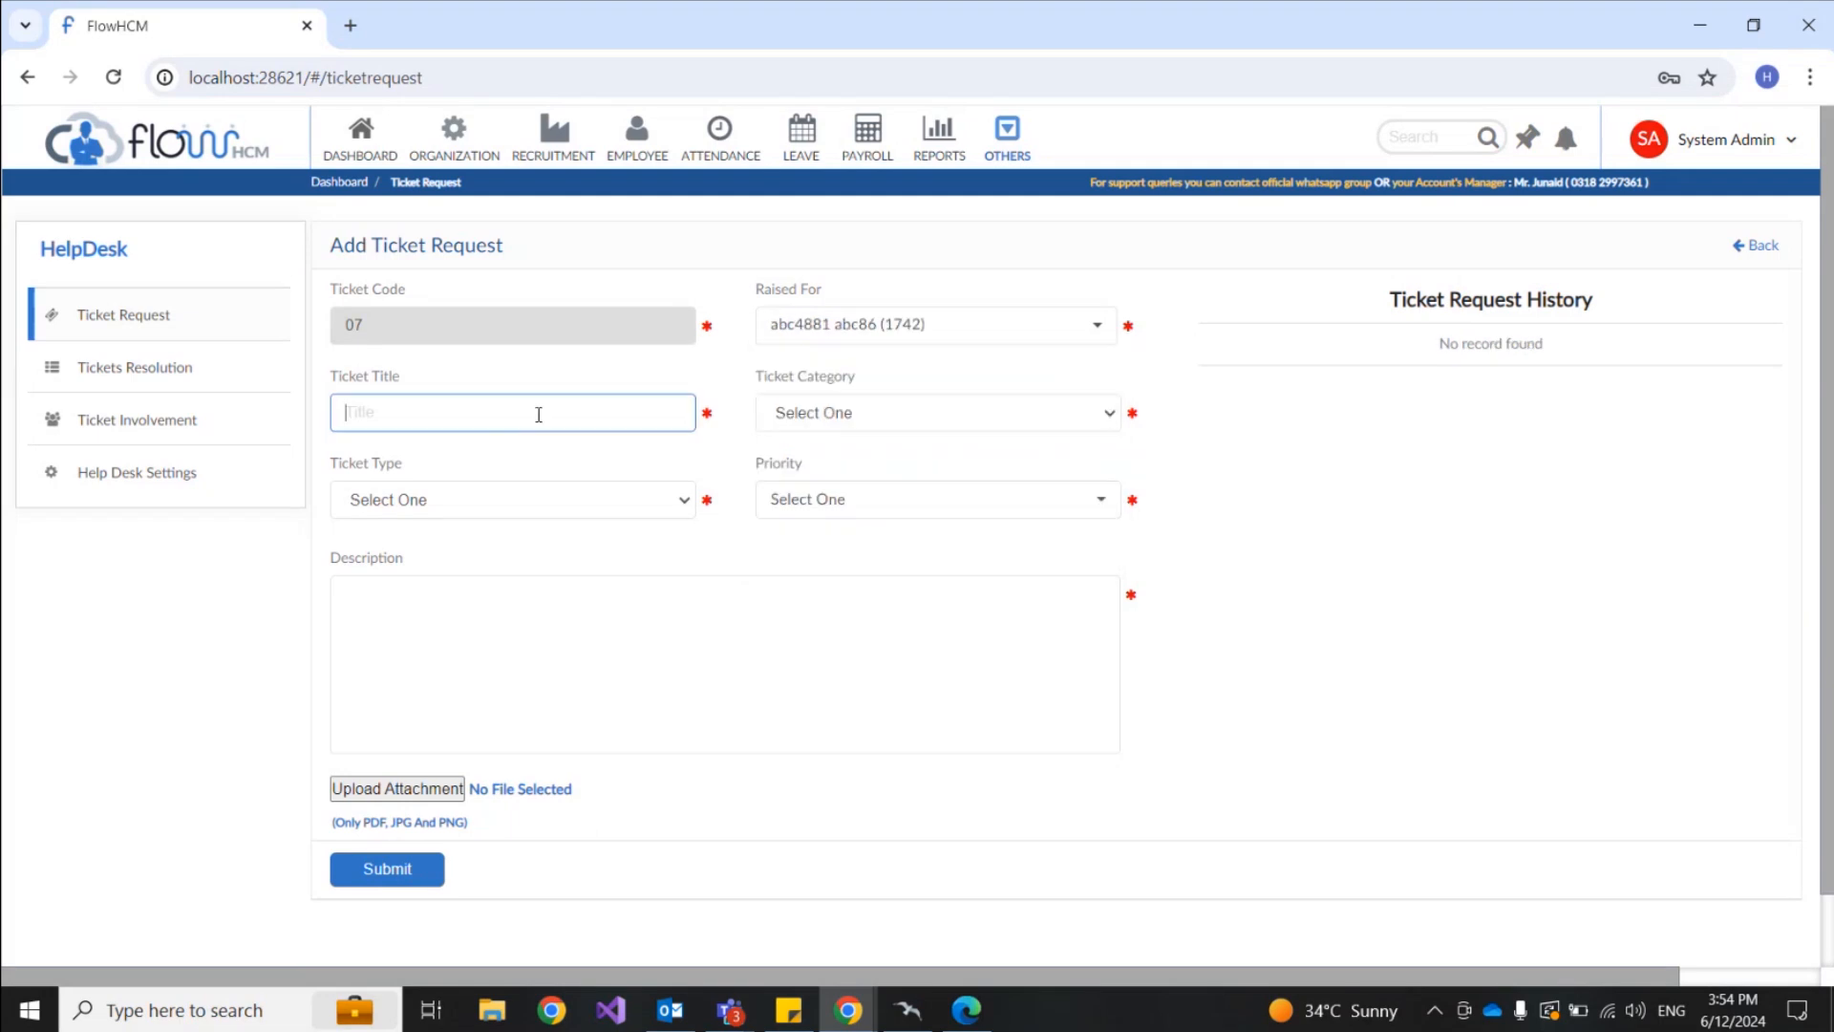
pyautogui.write('technical Issue')
pyautogui.click(934, 426)
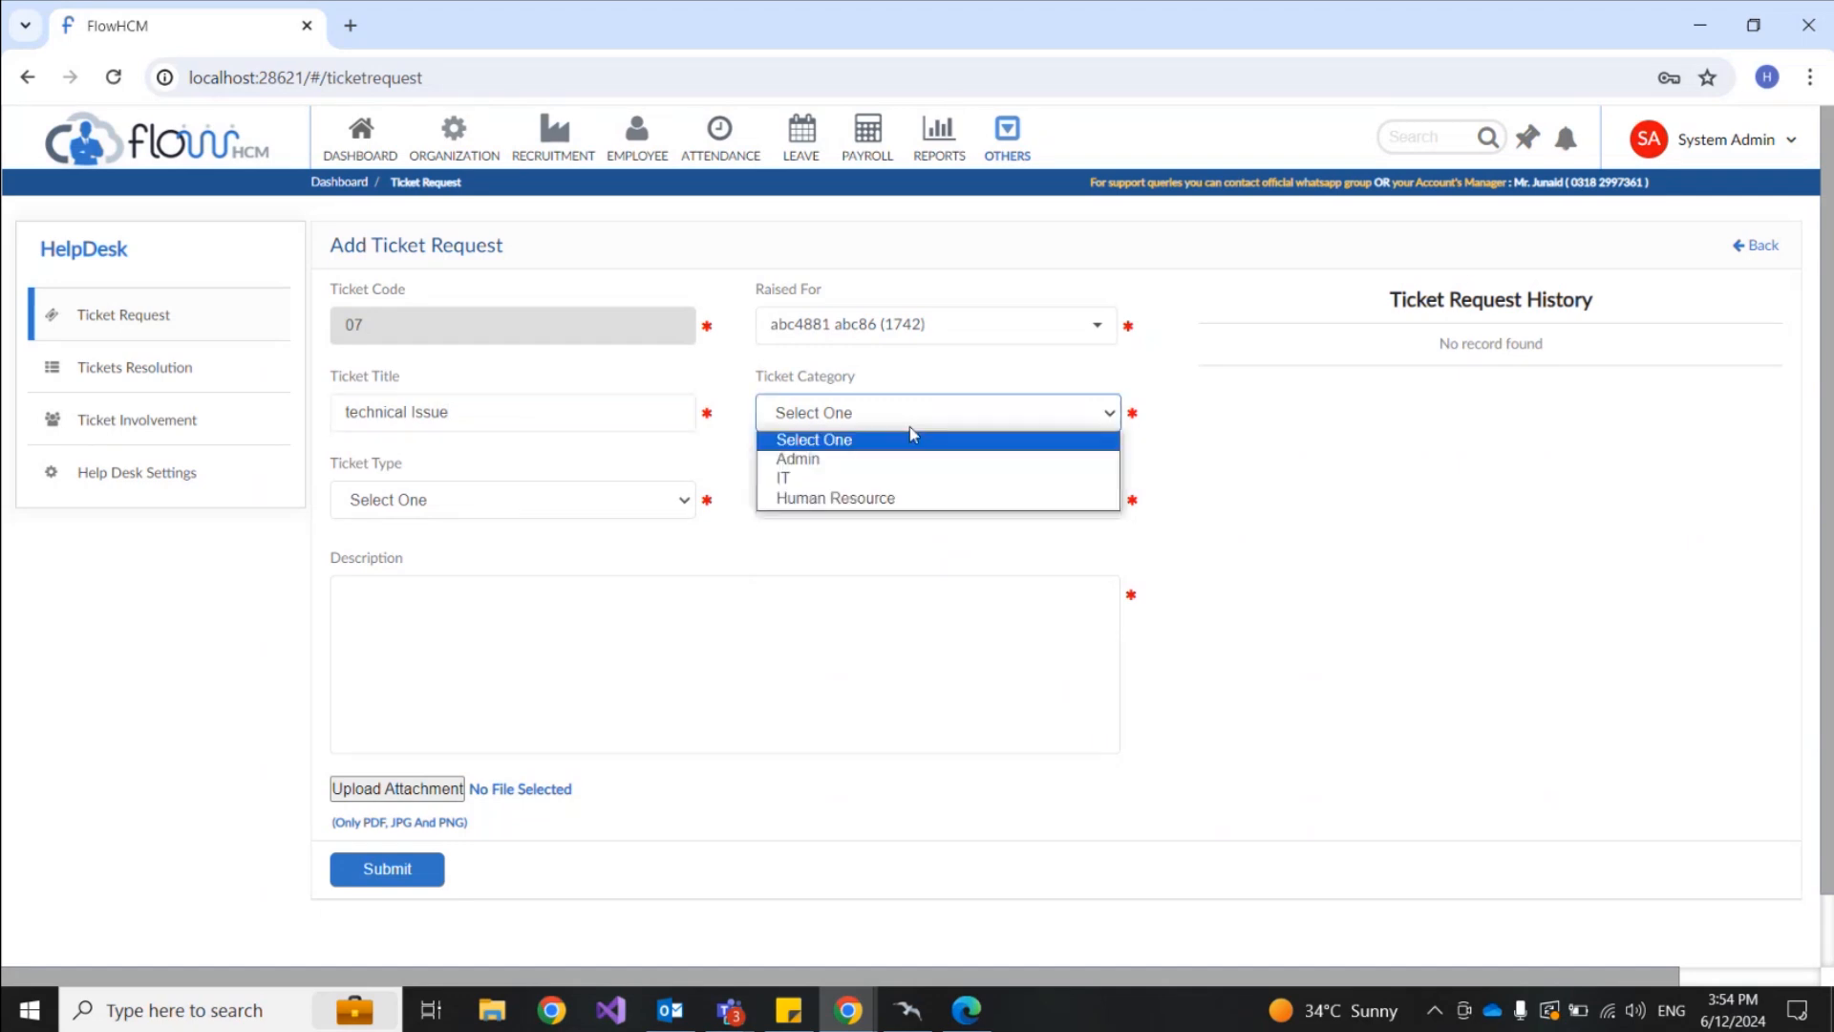
pyautogui.click(829, 472)
pyautogui.click(587, 507)
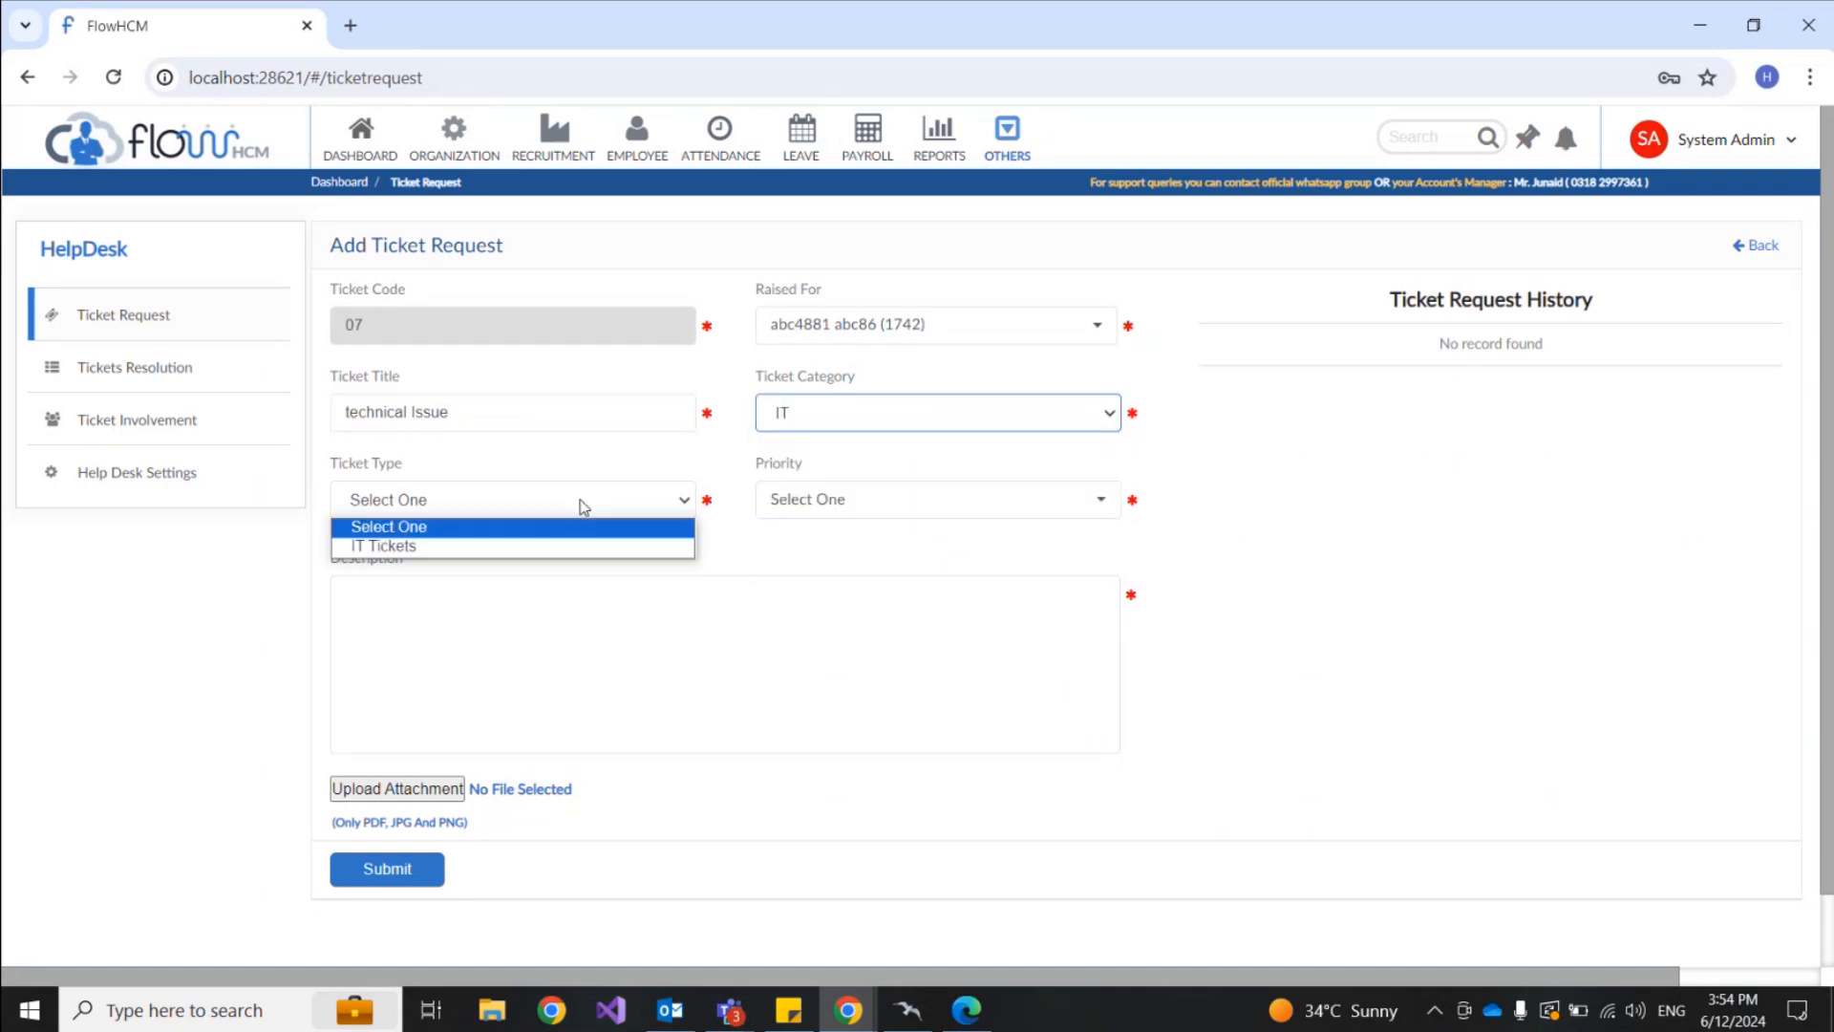
pyautogui.click(464, 549)
pyautogui.click(864, 500)
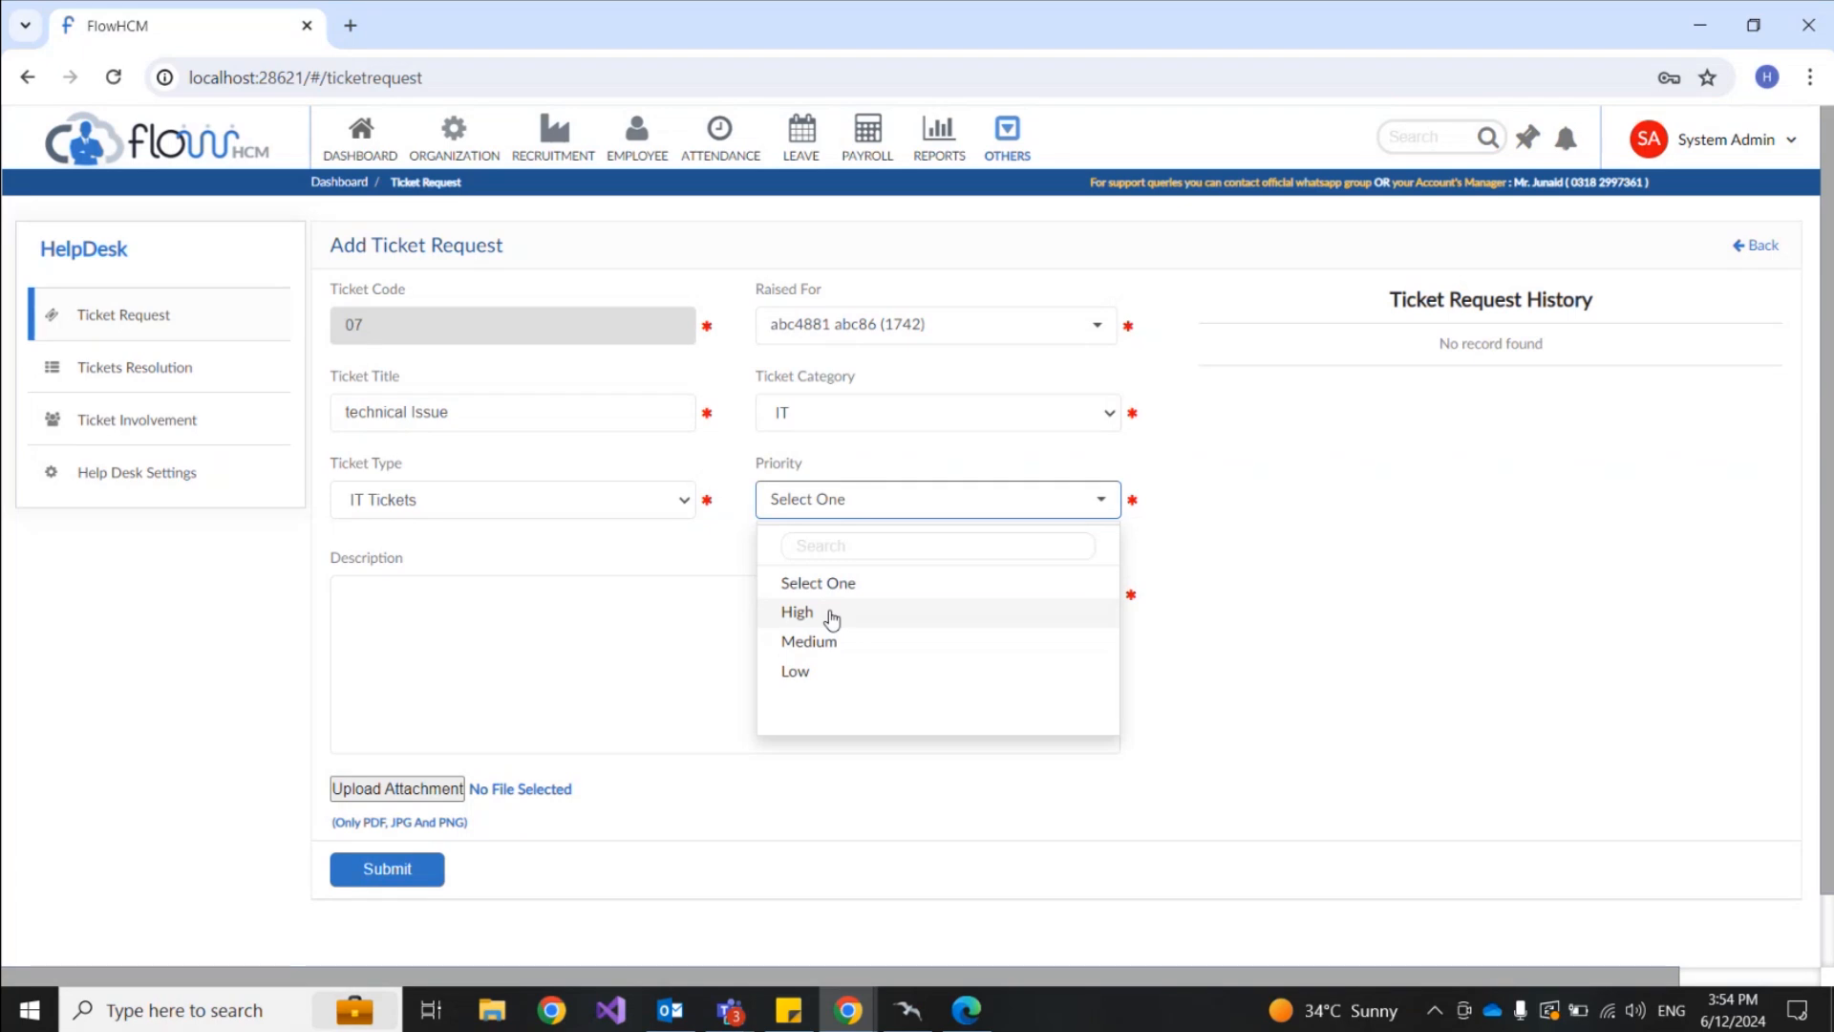
pyautogui.click(818, 641)
pyautogui.click(711, 626)
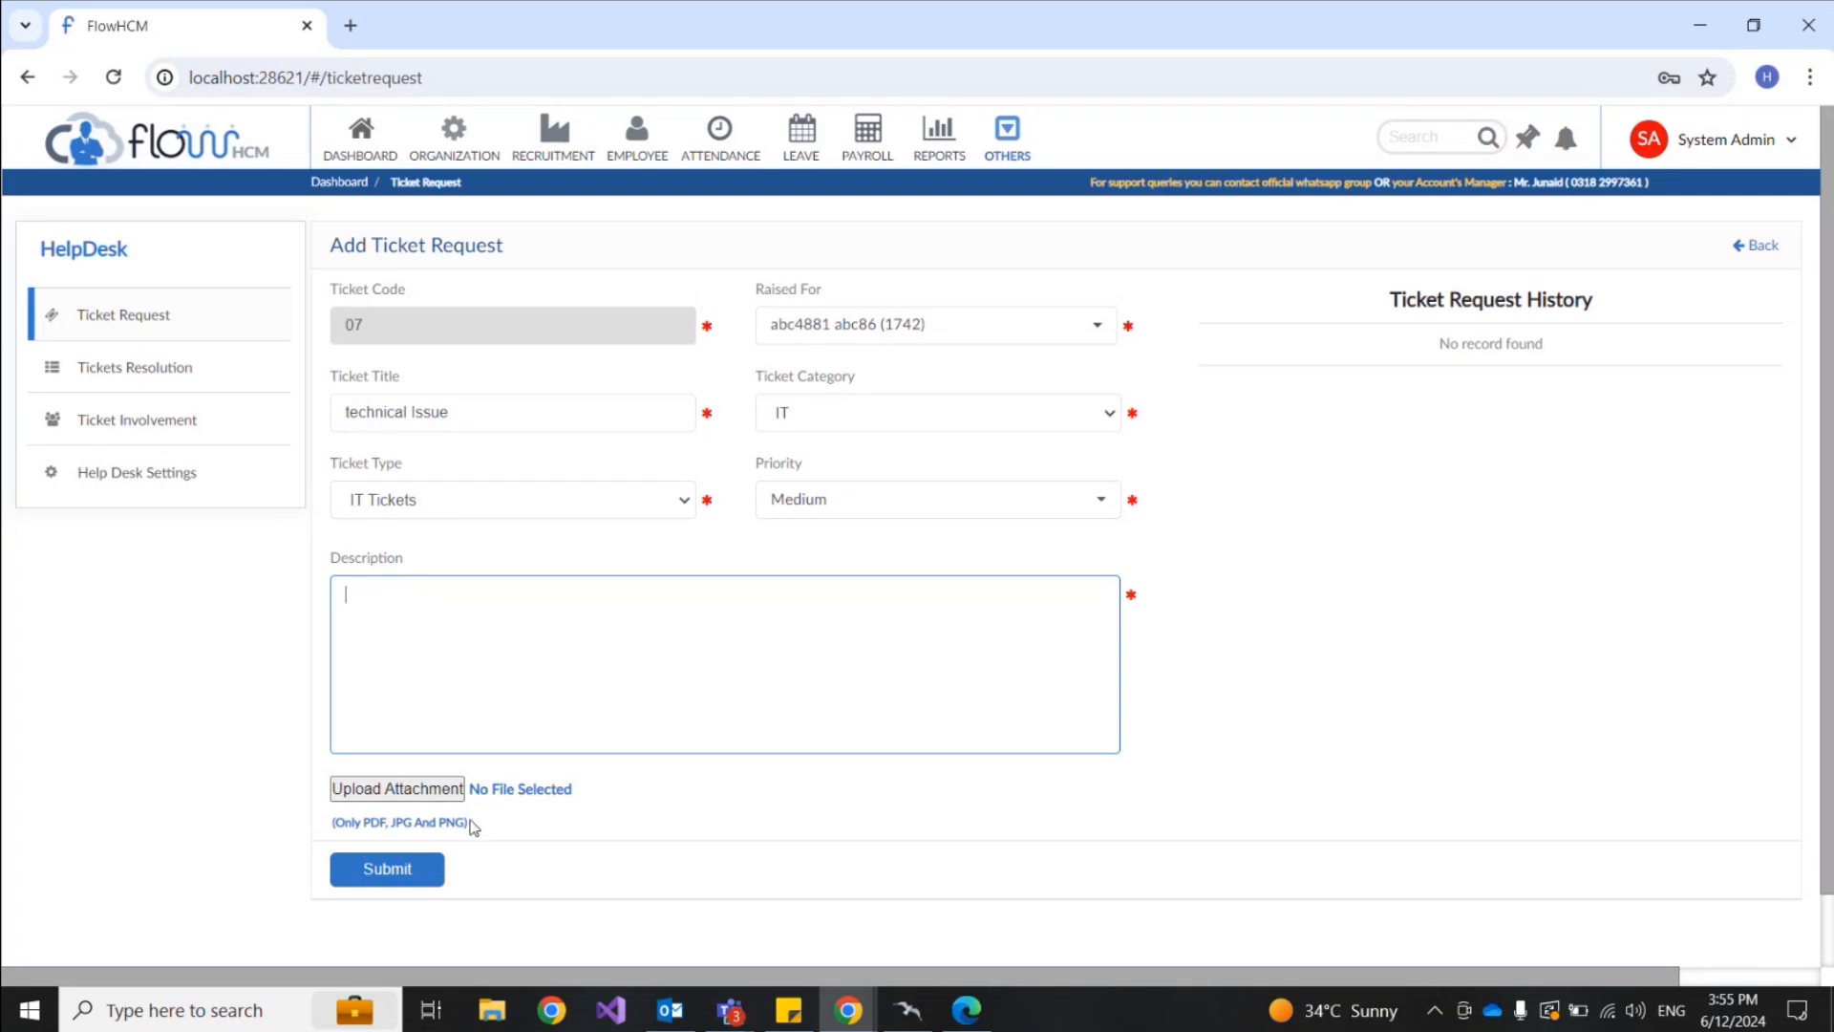
pyautogui.moveTo(473, 827); pyautogui.dragTo(657, 817)
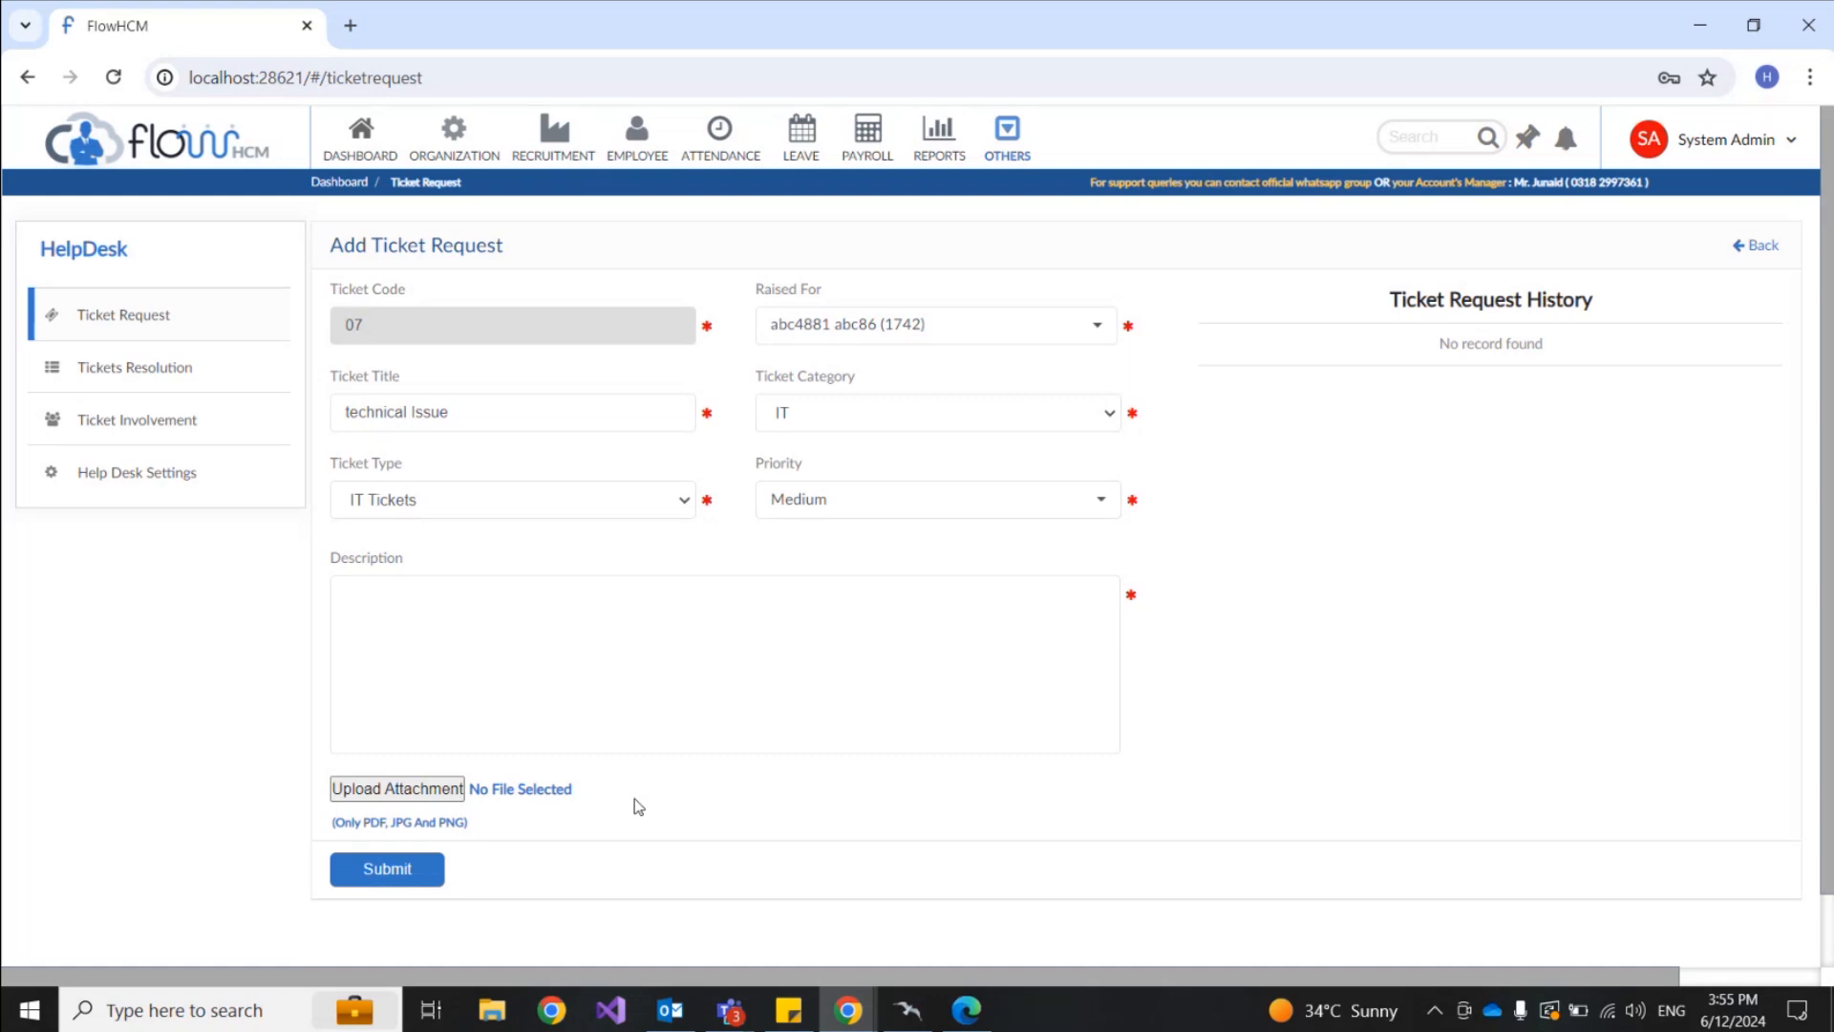
# Step: Open the Human Resource category's edit form from the Help Desk Settings list
pyautogui.click(175, 472)
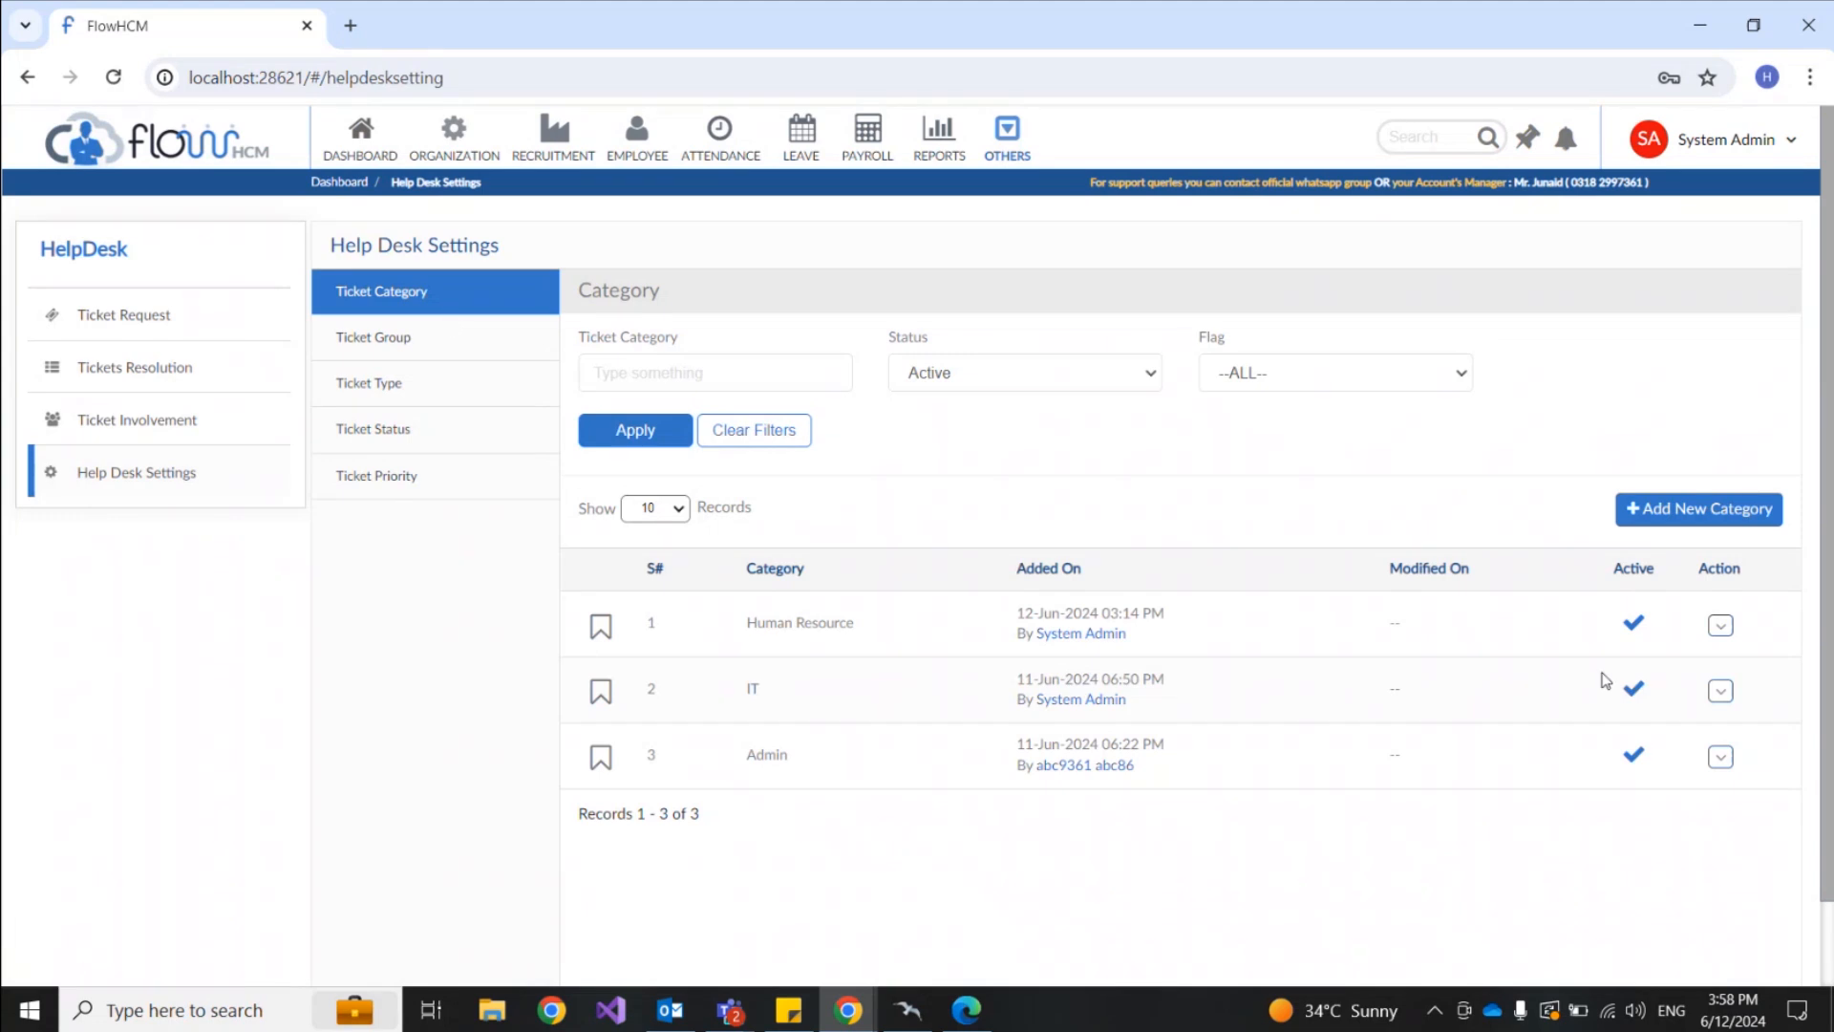
pyautogui.click(1720, 627)
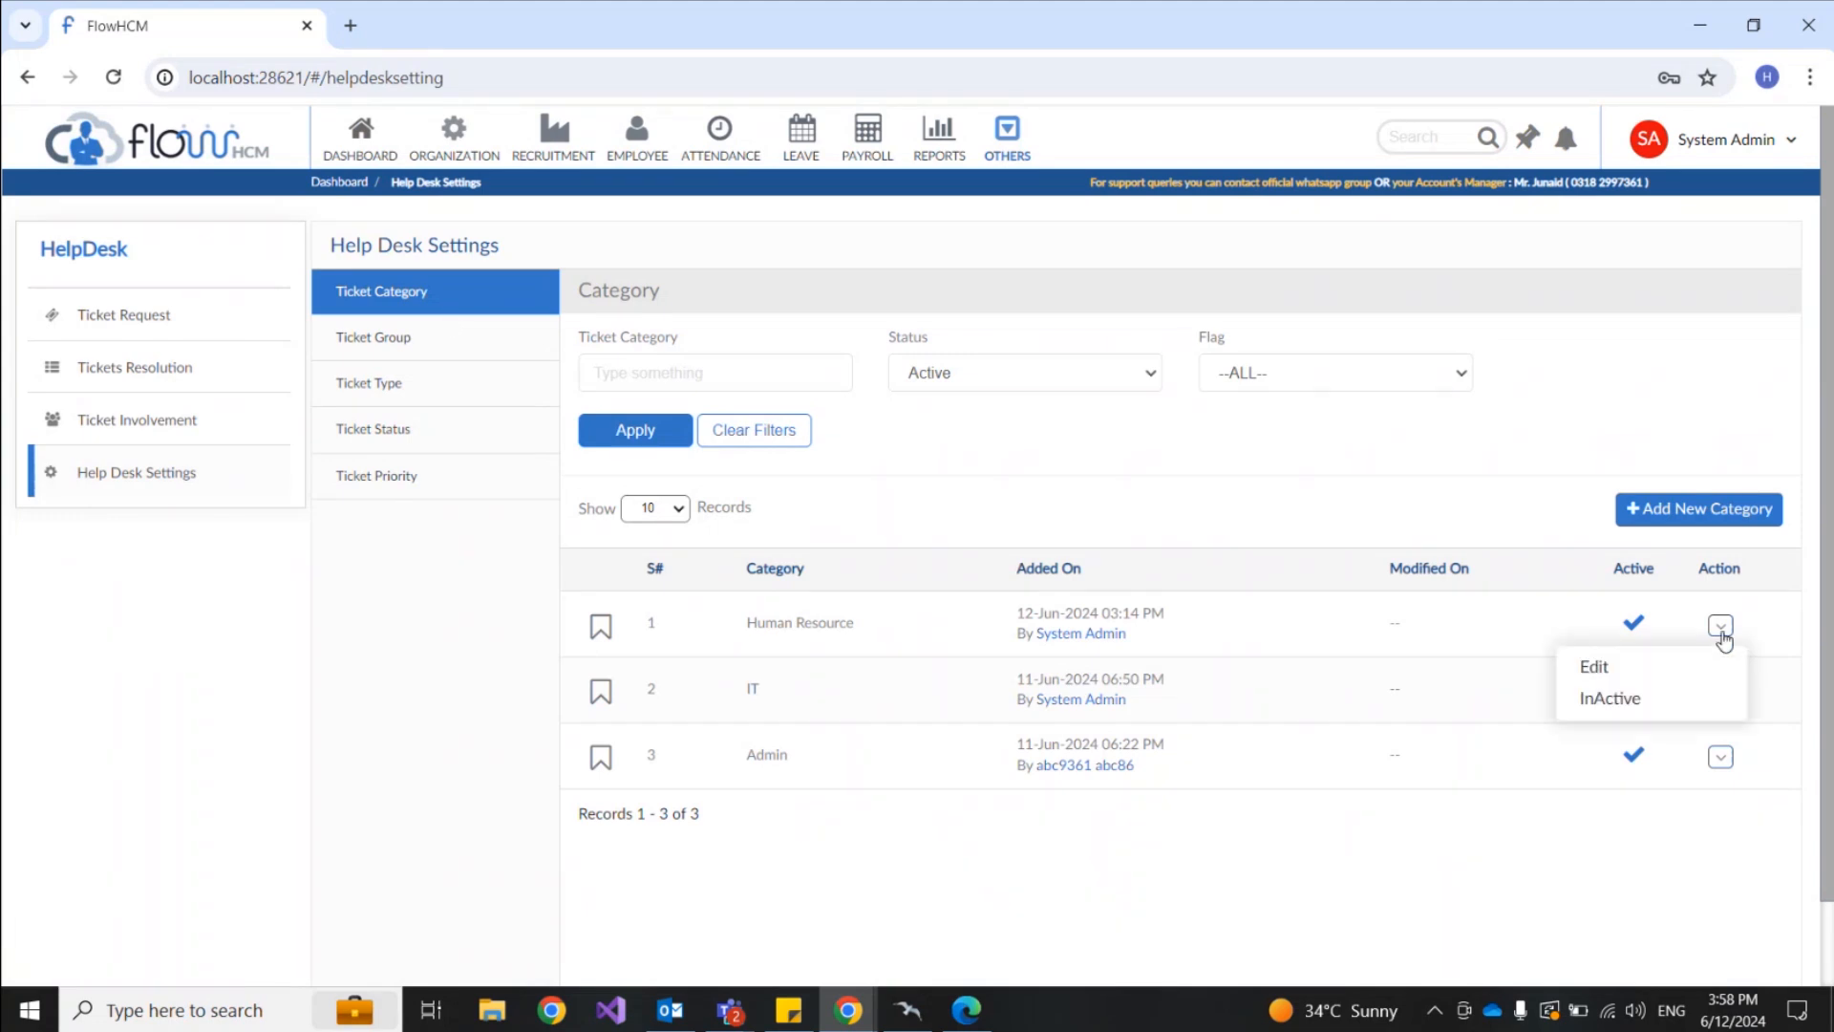
pyautogui.click(1676, 669)
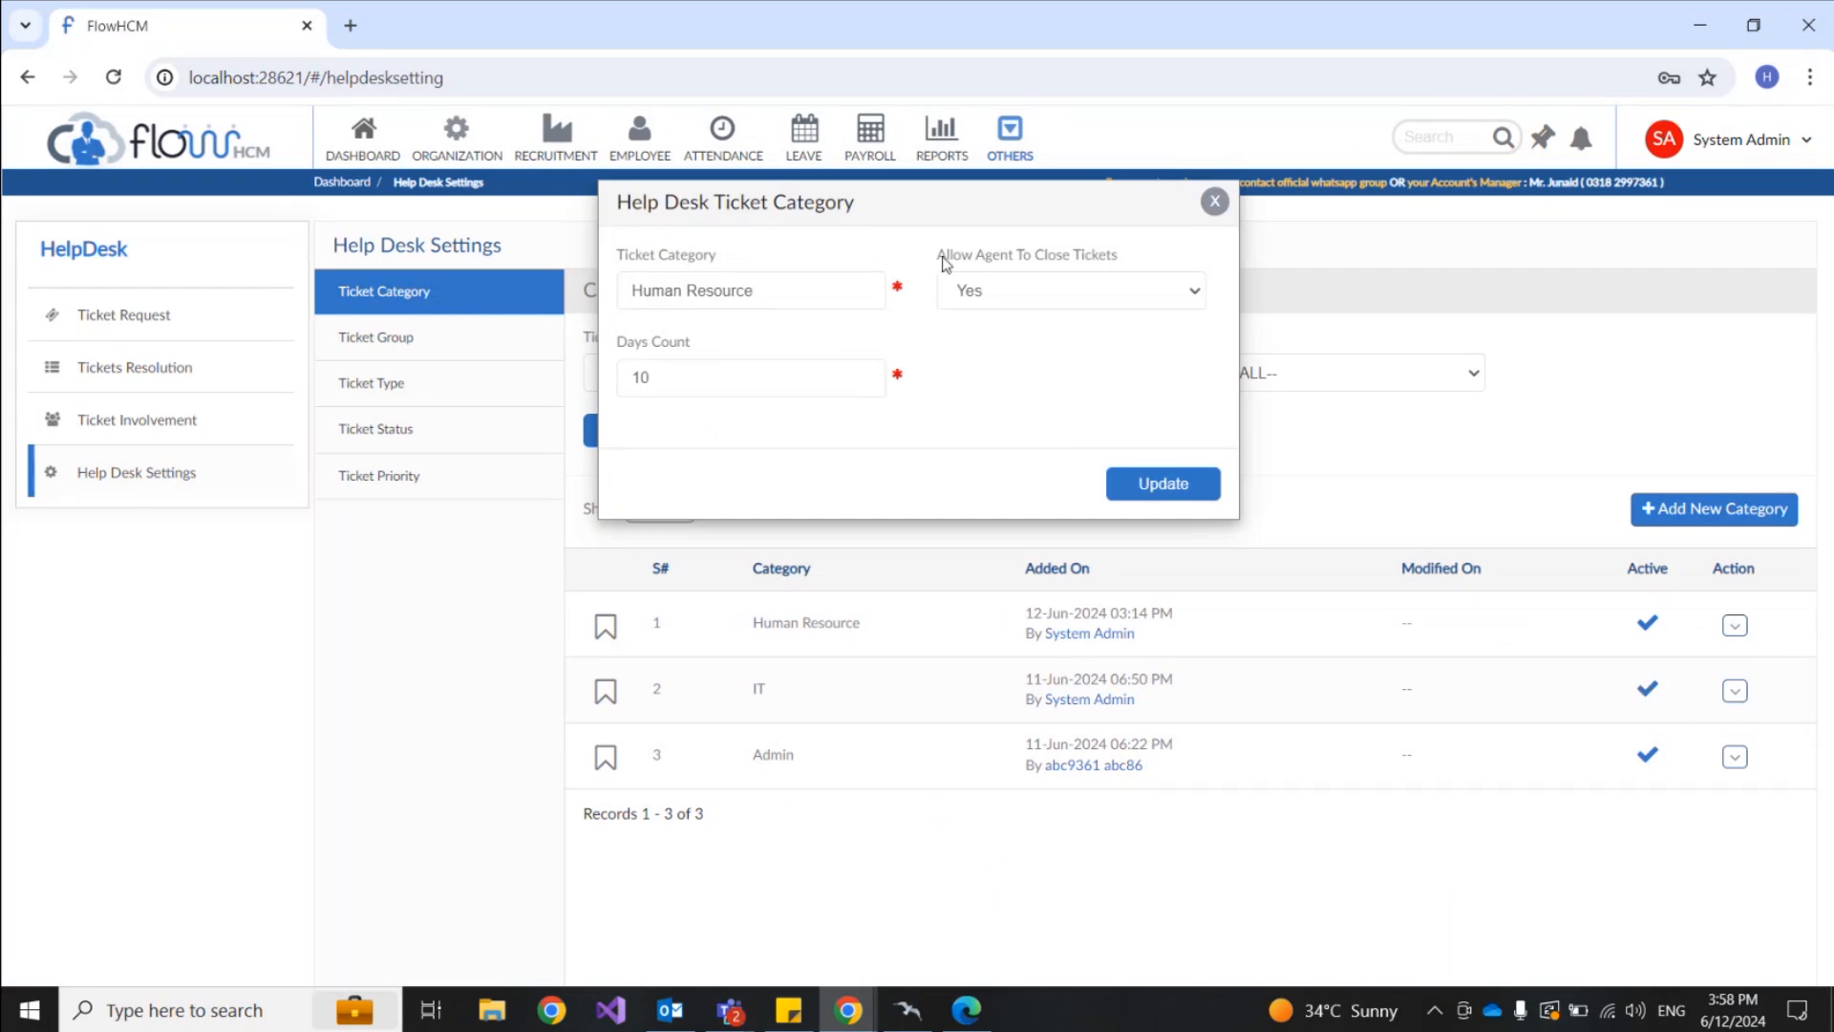
# Step: Change the Human Resource days count from 10 to 2, leaving agent closing allowed
pyautogui.moveTo(938, 256); pyautogui.dragTo(1125, 269)
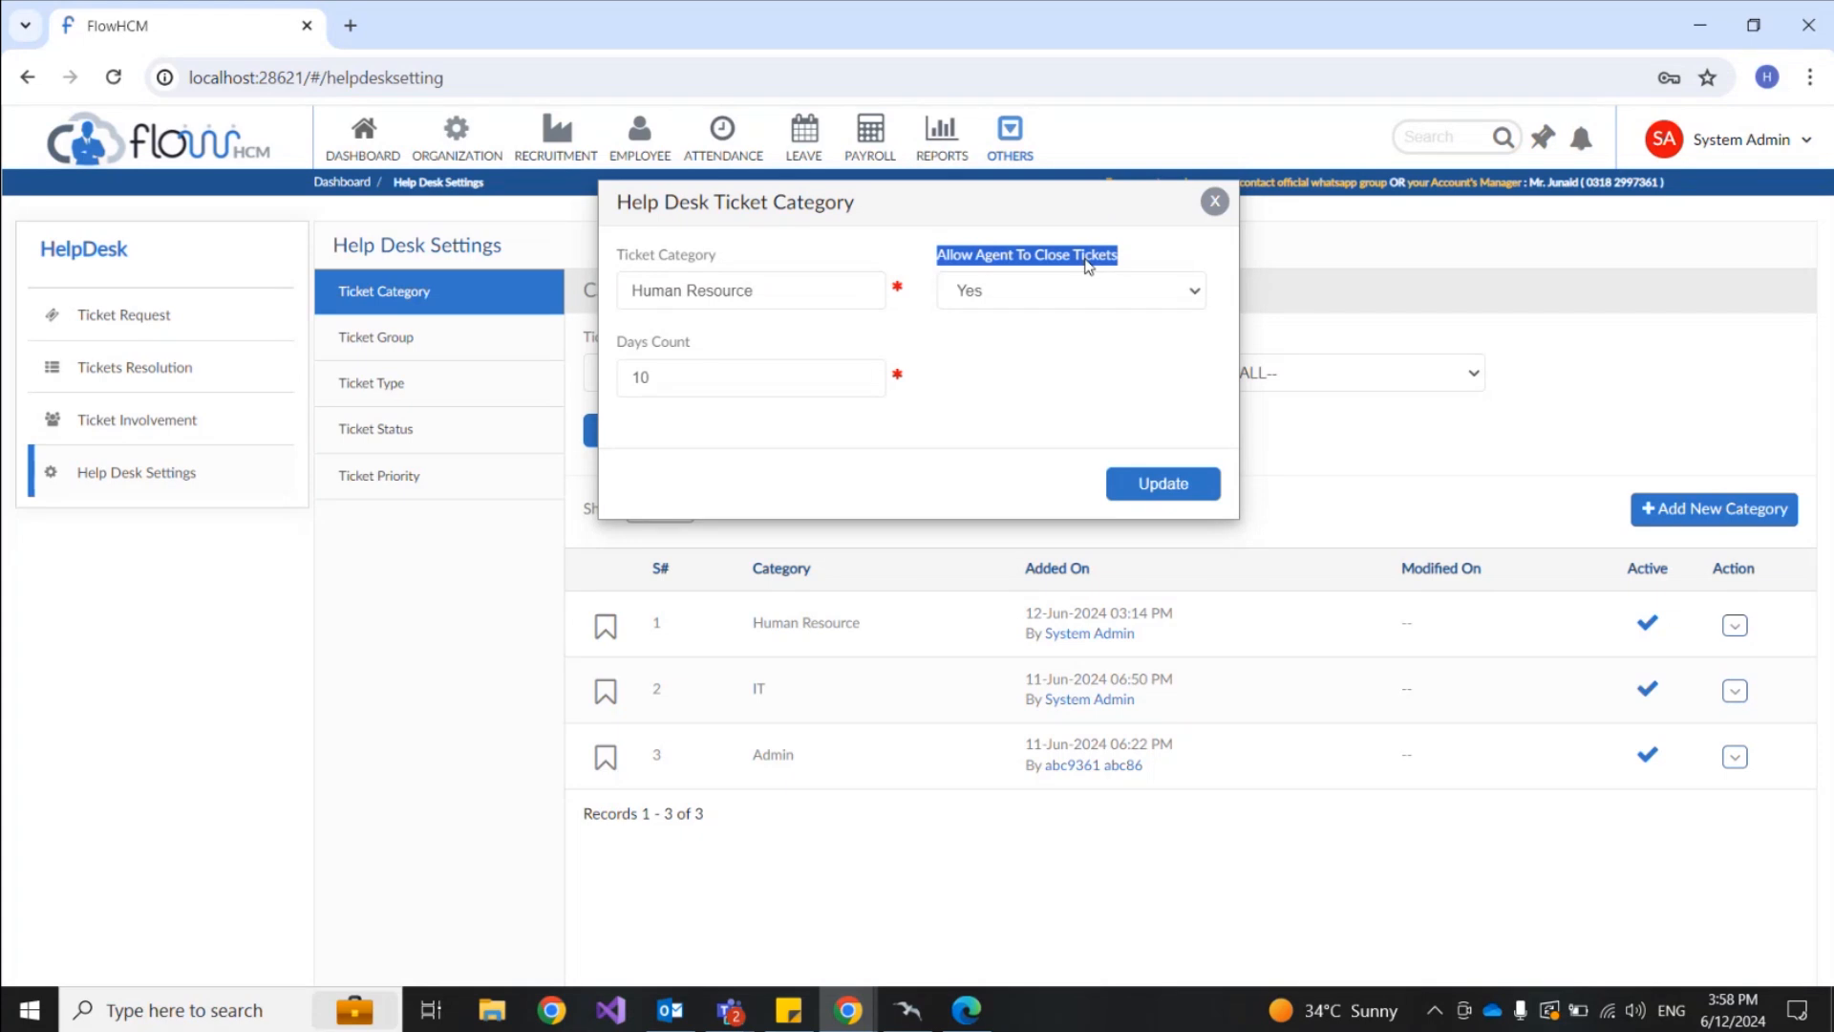
pyautogui.doubleClick(666, 387)
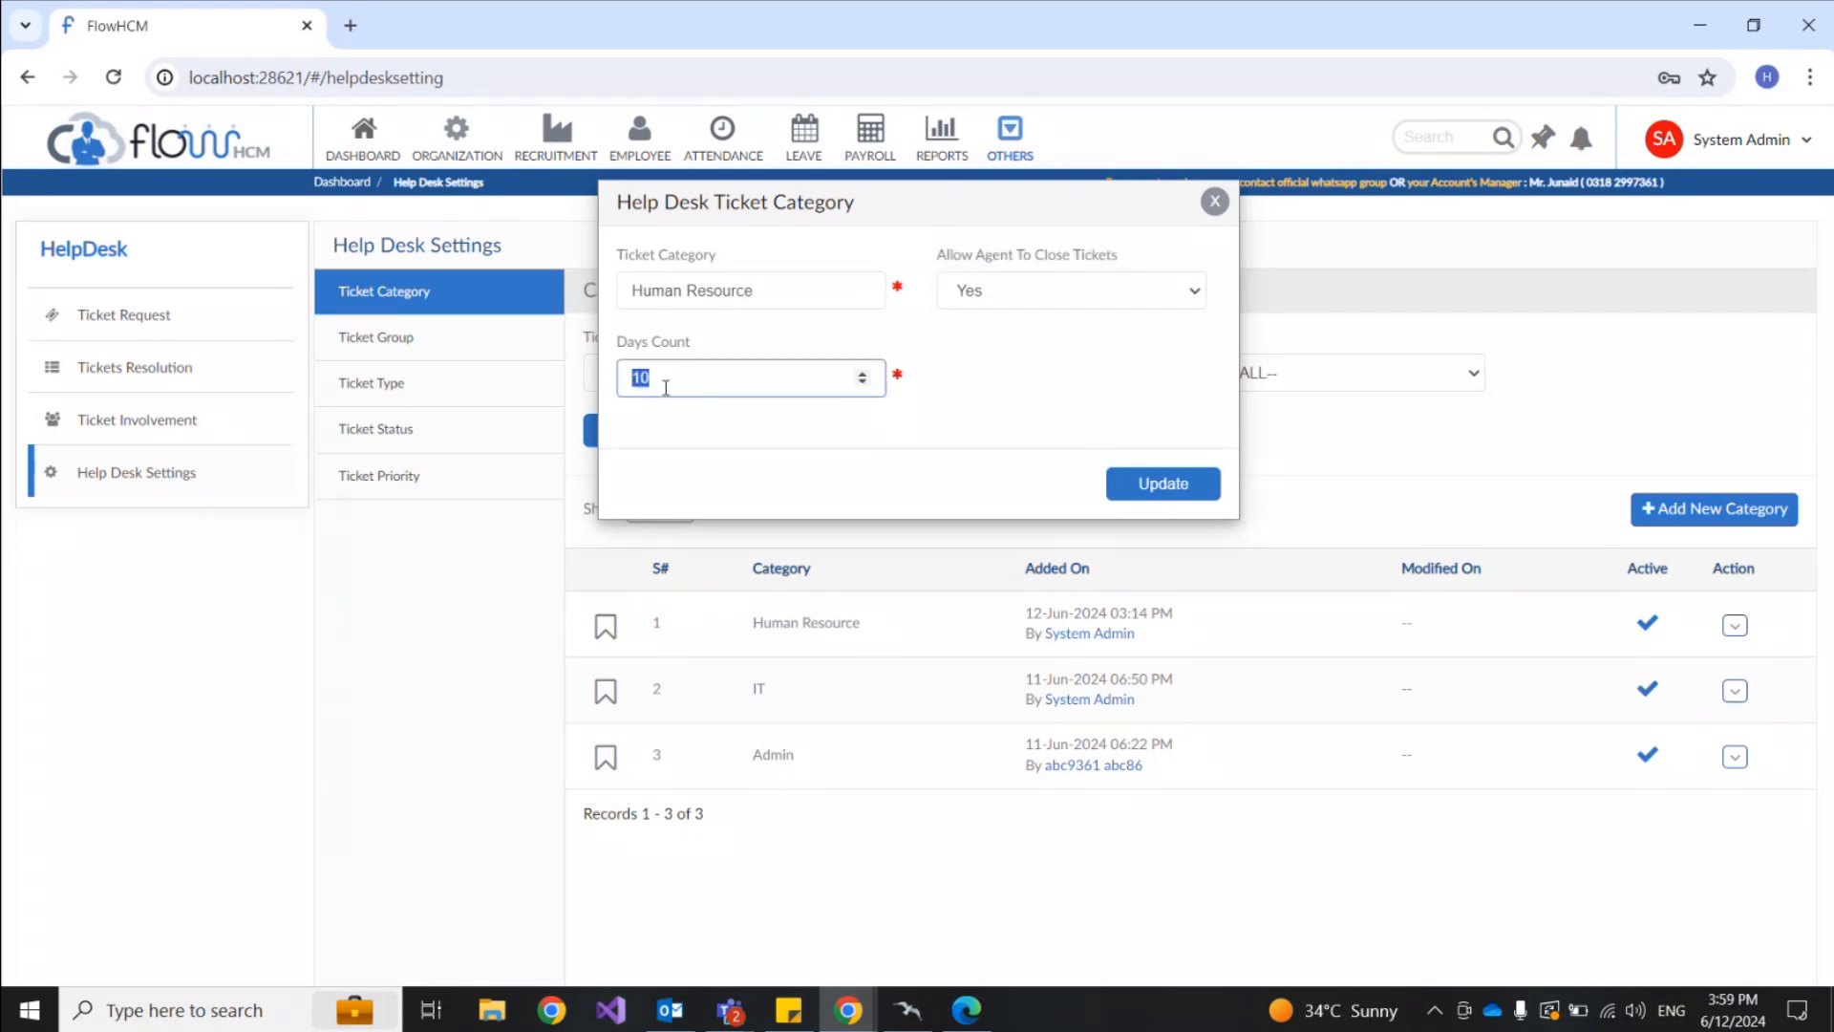
pyautogui.write('2')
pyautogui.doubleClick(640, 378)
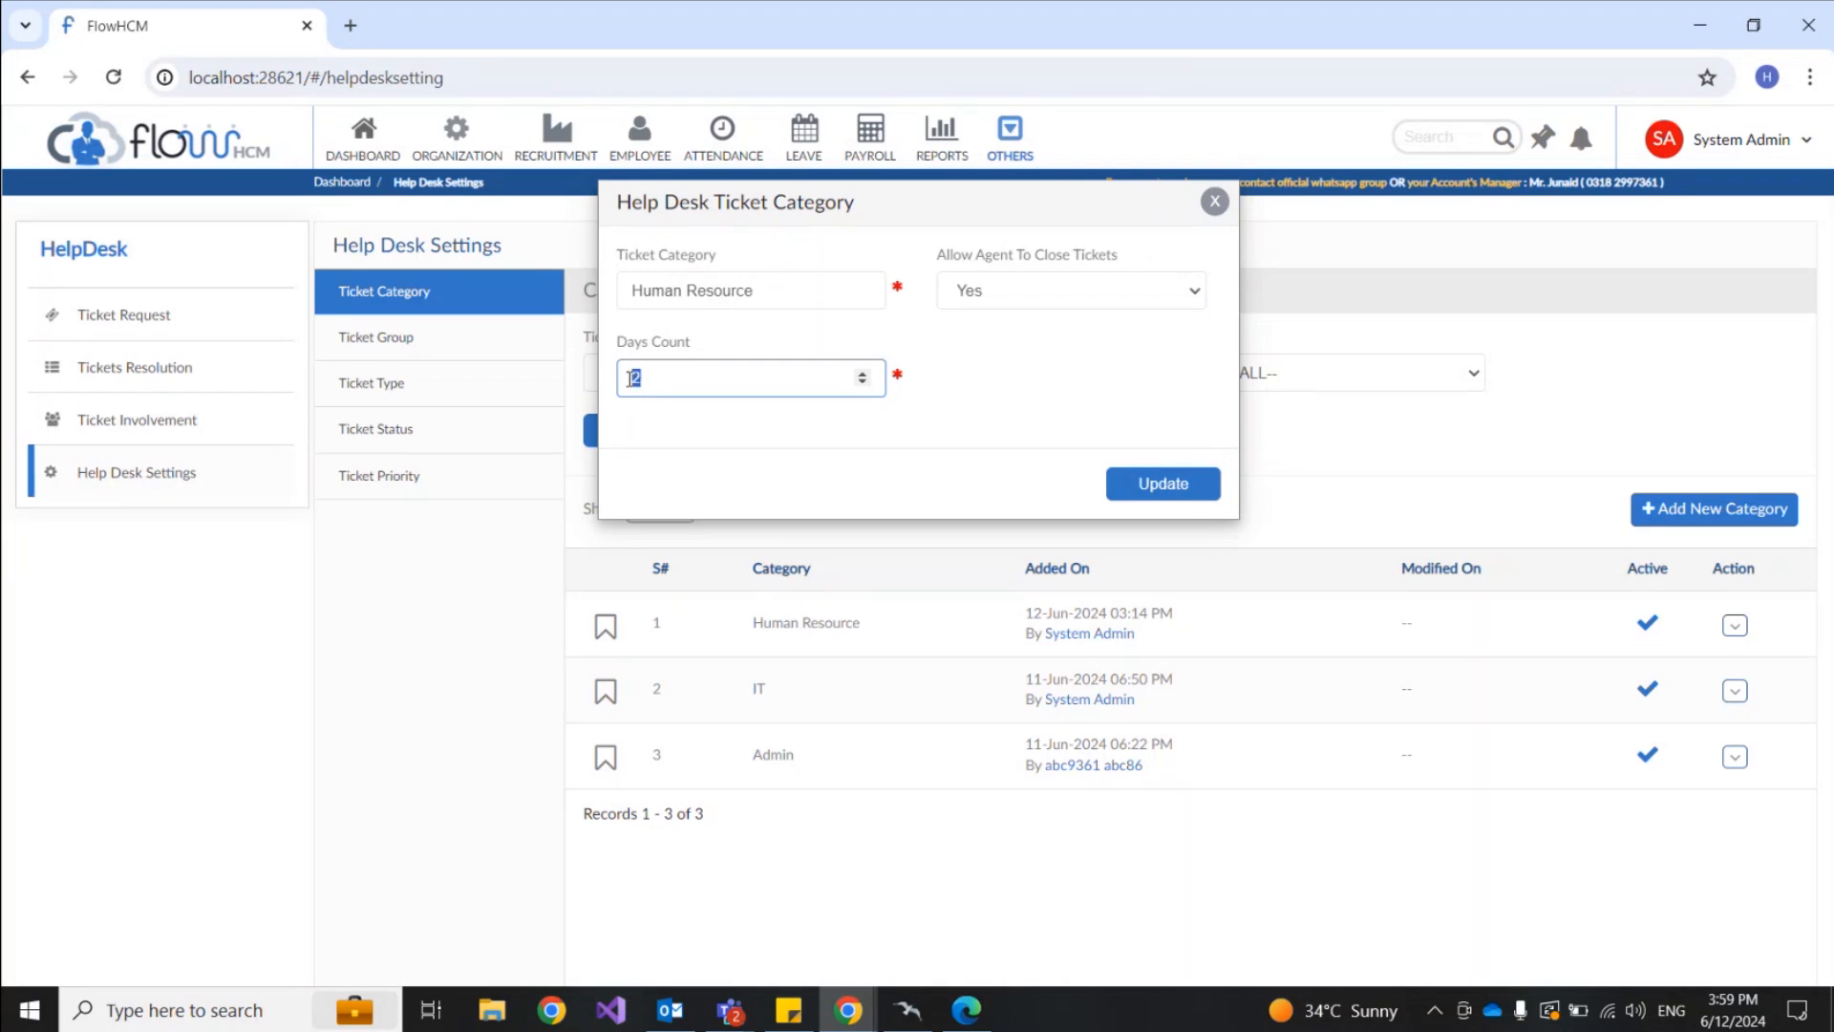